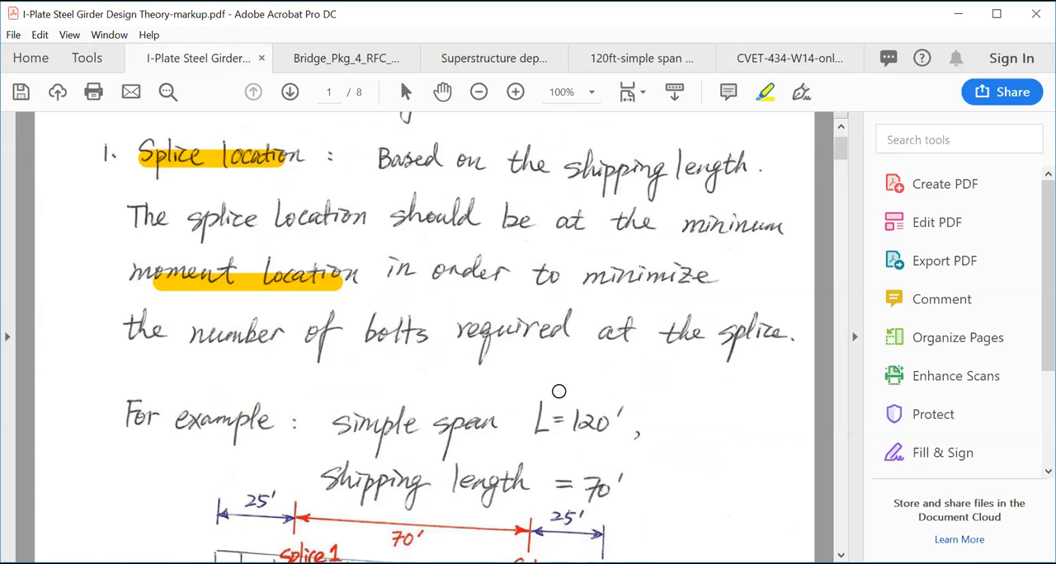
- Highlight the load q, the span label L=120', the positive moment label and the 70' dimension in the simple-span diagram
{"action": "scroll", "coordinate": [559, 393], "scroll_direction": "down", "scroll_amount": 3}
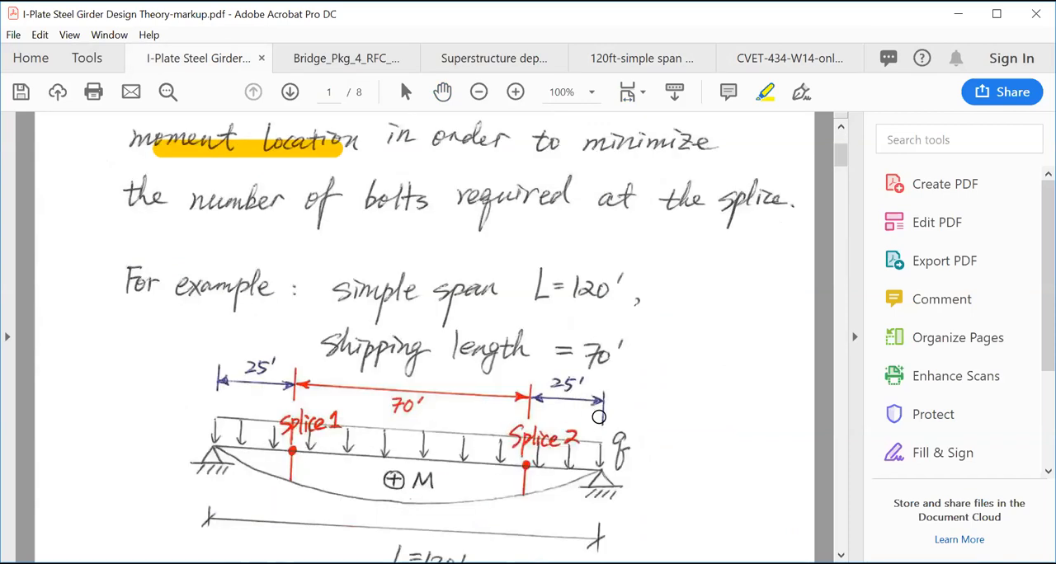
{"action": "left_click_drag", "start_coordinate": [615, 432], "coordinate": [623, 460]}
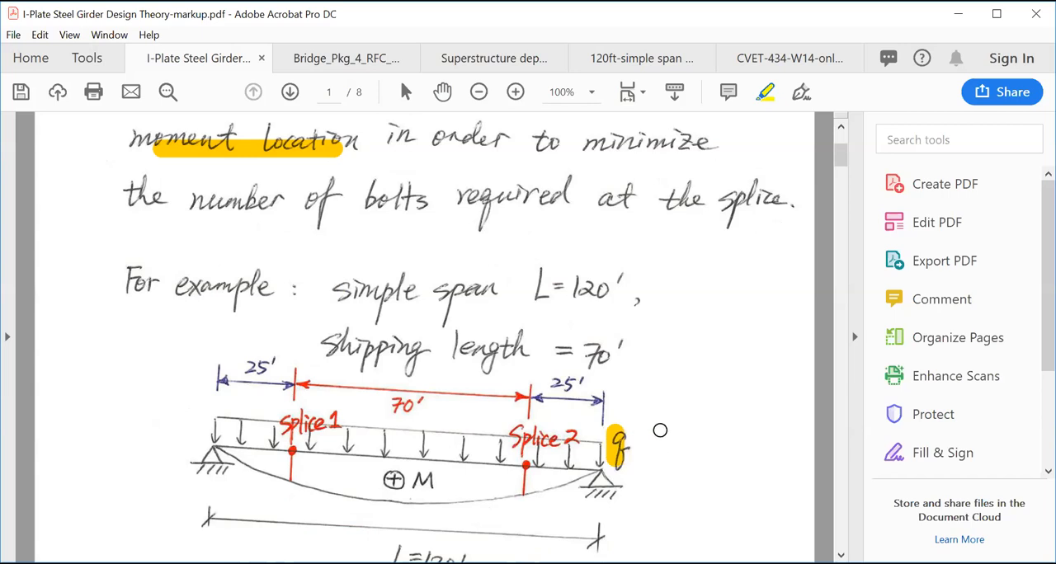
{"action": "scroll", "coordinate": [660, 430], "scroll_direction": "down", "scroll_amount": 3}
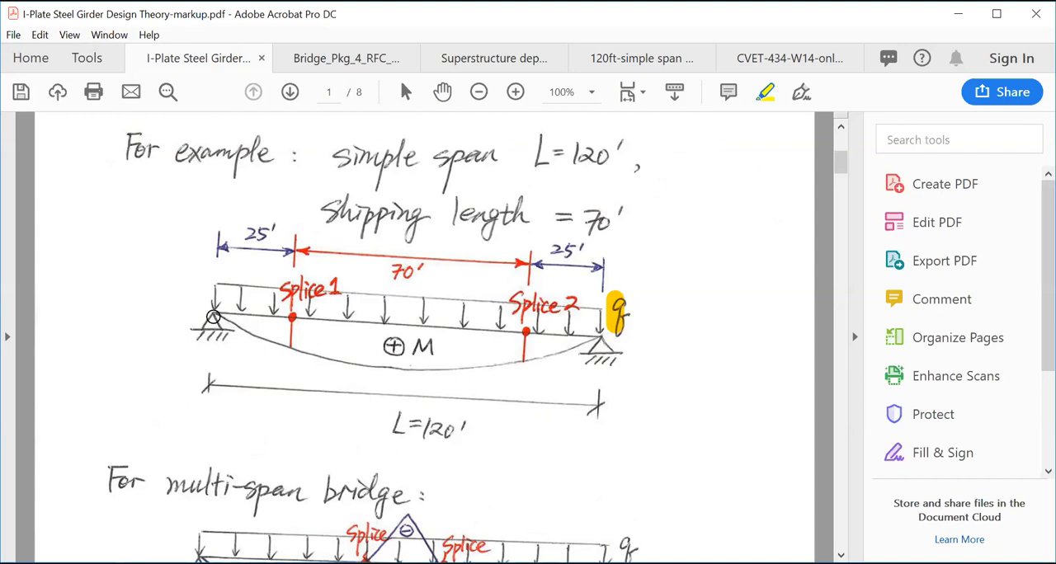
{"action": "left_click_drag", "start_coordinate": [388, 425], "coordinate": [445, 427]}
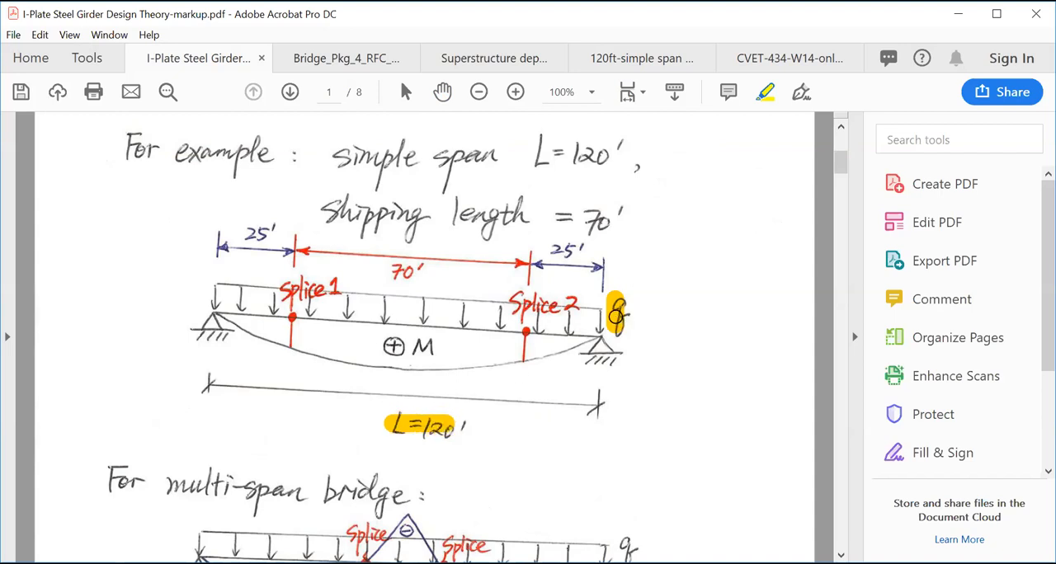
{"action": "left_click_drag", "start_coordinate": [378, 346], "coordinate": [438, 348]}
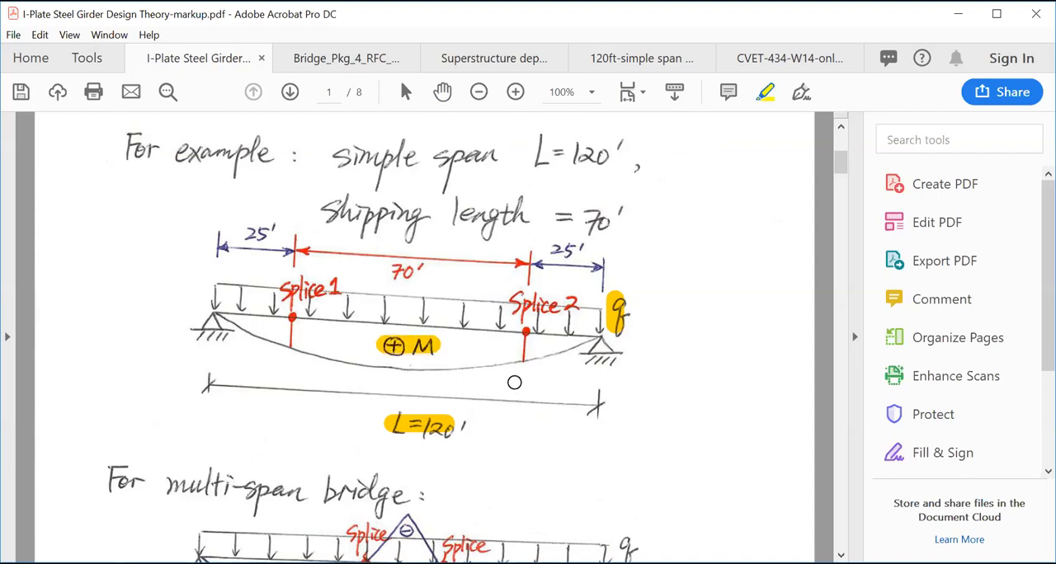
{"action": "left_click_drag", "start_coordinate": [383, 269], "coordinate": [427, 270]}
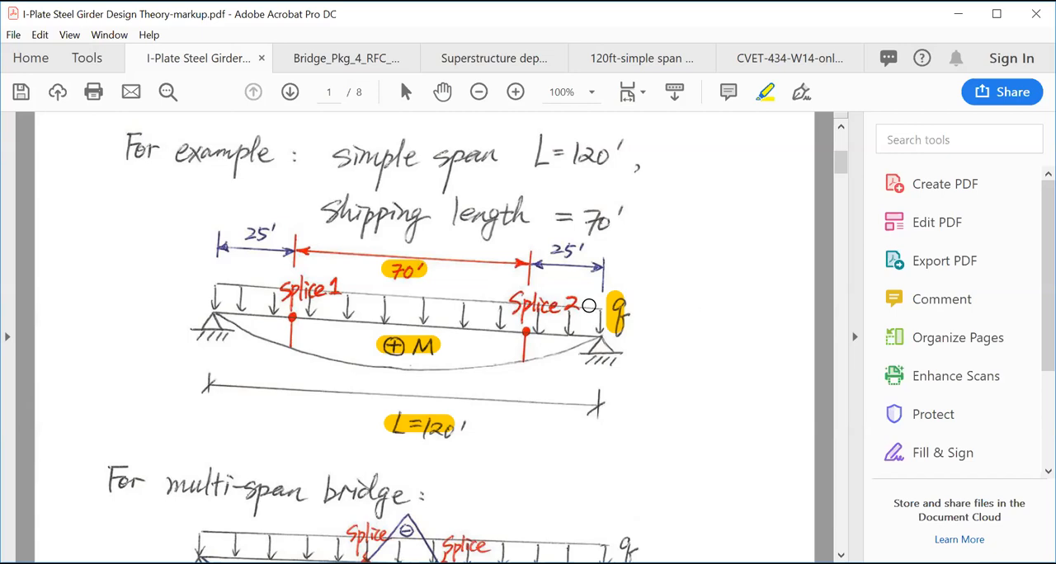
- Highlight both splice points, the left support and the two 25' end dimensions in the simple-span diagram
{"action": "left_click_drag", "start_coordinate": [289, 311], "coordinate": [294, 315]}
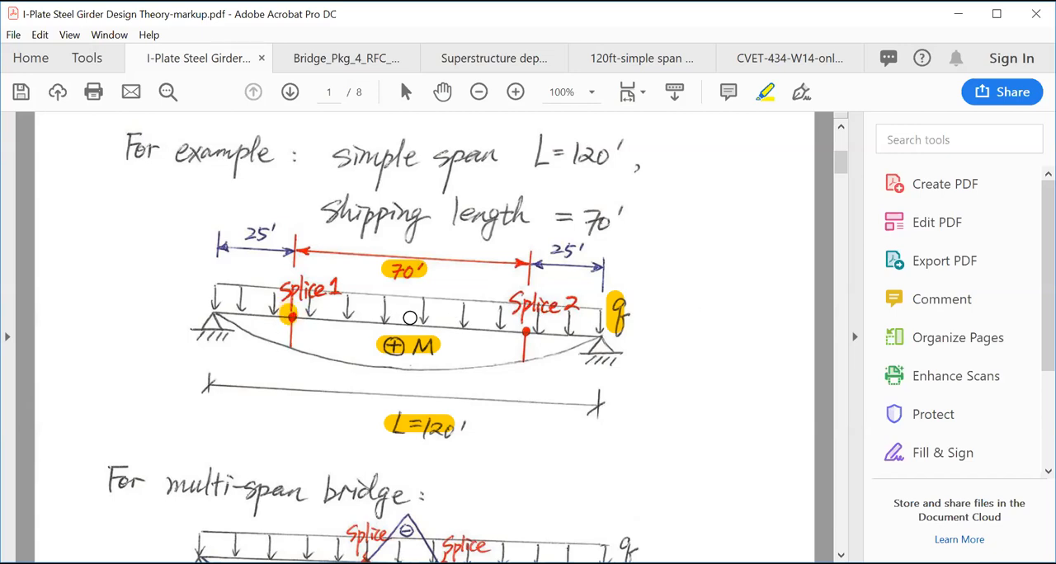
{"action": "left_click_drag", "start_coordinate": [525, 328], "coordinate": [529, 332]}
{"action": "left_click", "coordinate": [214, 319]}
{"action": "left_click", "coordinate": [290, 314]}
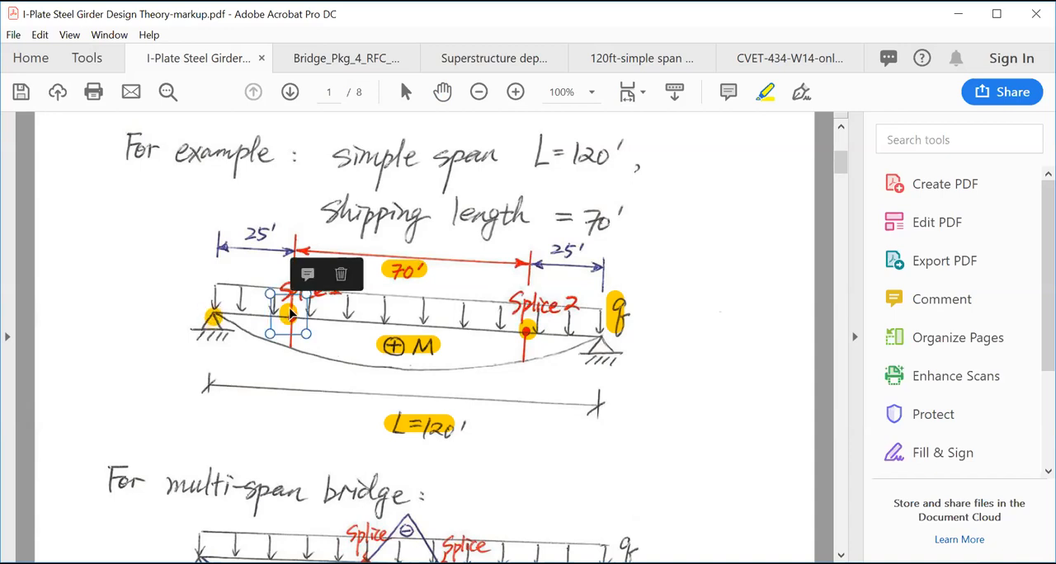
{"action": "left_click", "coordinate": [213, 318]}
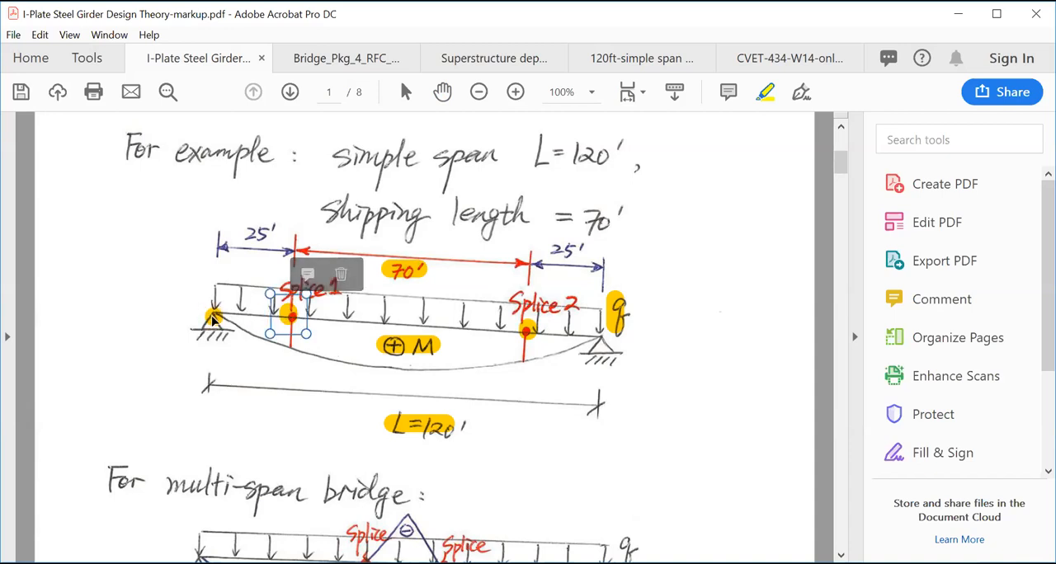
{"action": "left_click", "coordinate": [235, 360]}
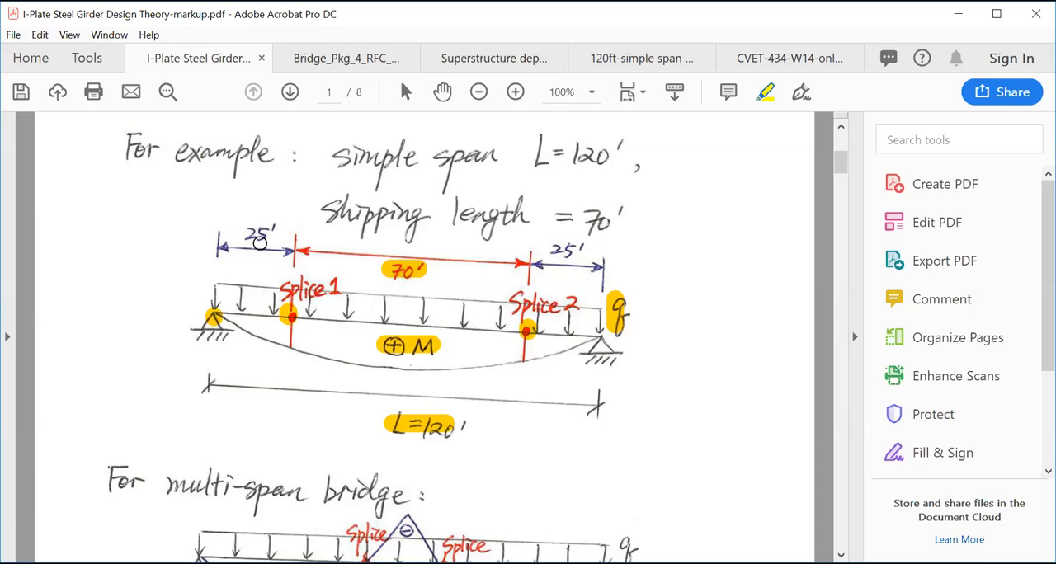
{"action": "left_click_drag", "start_coordinate": [246, 233], "coordinate": [278, 233]}
{"action": "left_click_drag", "start_coordinate": [551, 249], "coordinate": [585, 249]}
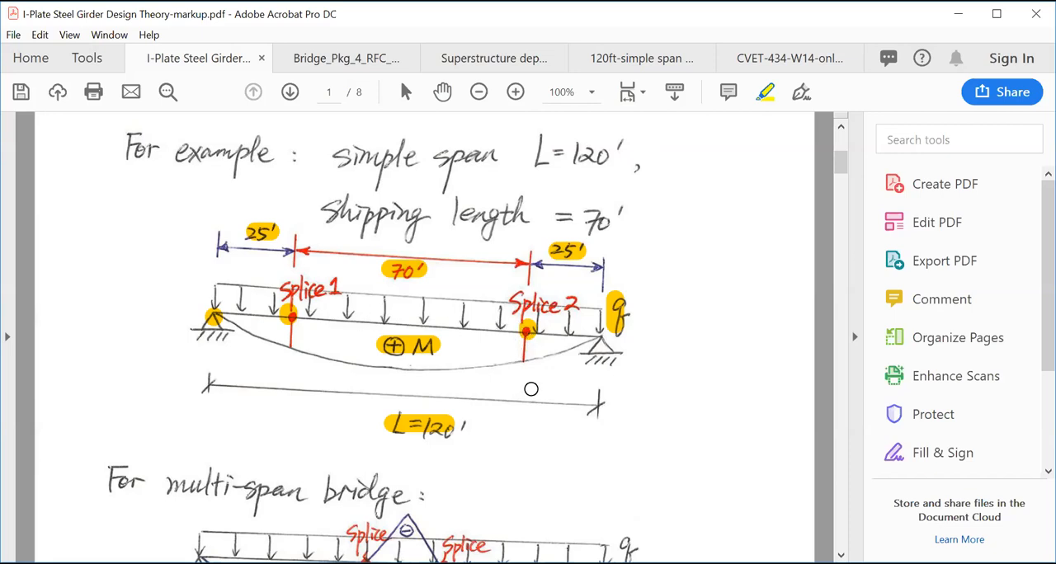
- Highlight the left and middle supports, the load q and the positive moment labels of both spans in the two-span bridge diagram
{"action": "scroll", "coordinate": [576, 403], "scroll_direction": "down", "scroll_amount": 3}
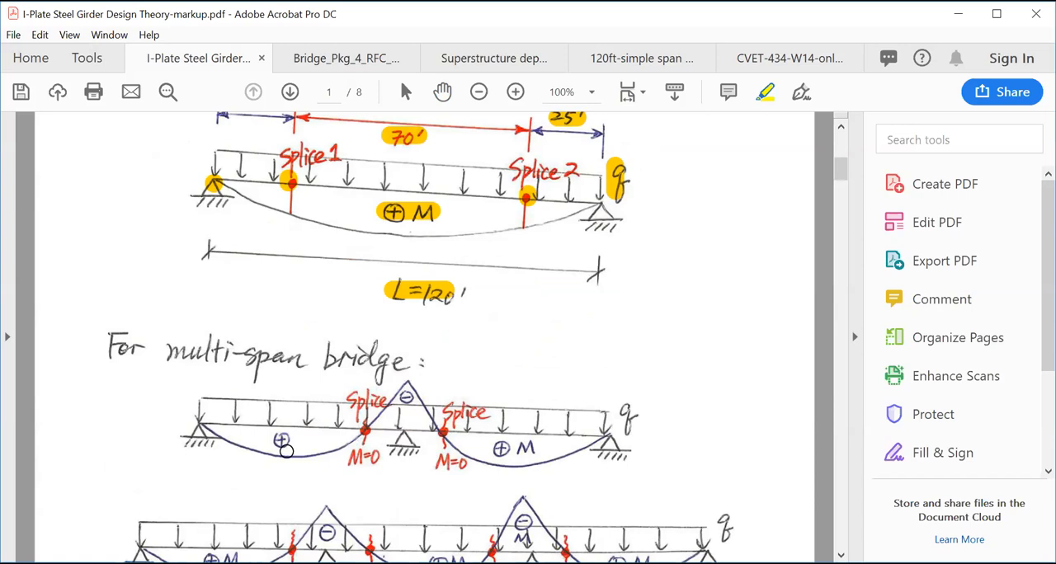
{"action": "left_click", "coordinate": [199, 433]}
{"action": "left_click", "coordinate": [401, 439]}
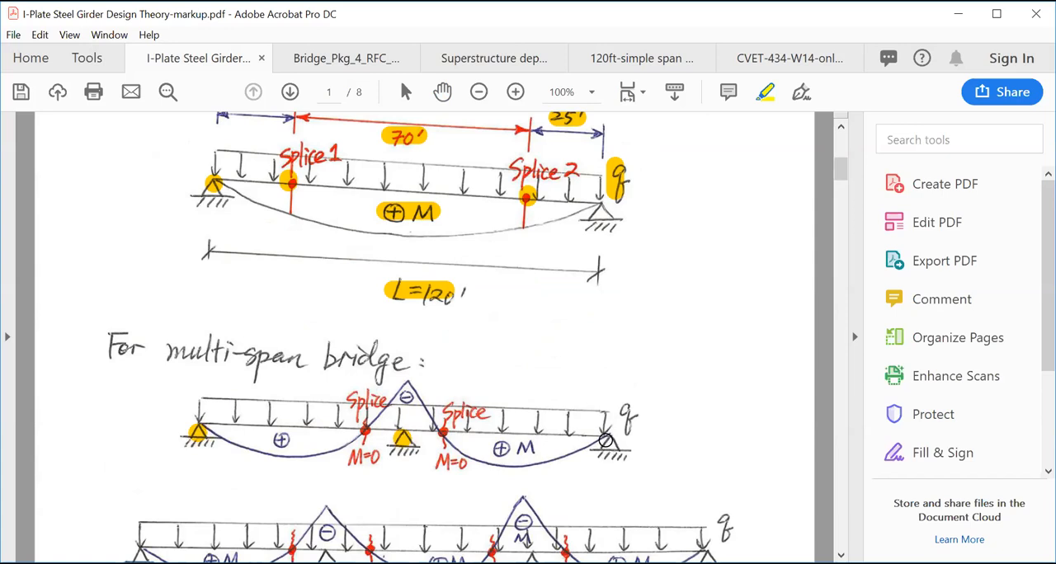
{"action": "left_click", "coordinate": [626, 417]}
{"action": "left_click_drag", "start_coordinate": [518, 450], "coordinate": [542, 446]}
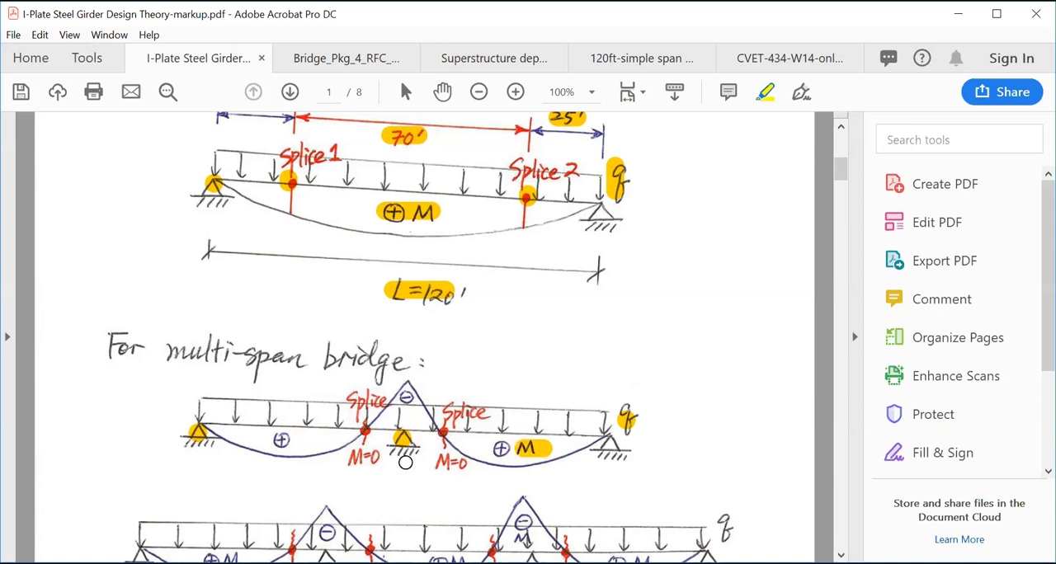
{"action": "left_click_drag", "start_coordinate": [268, 442], "coordinate": [321, 441]}
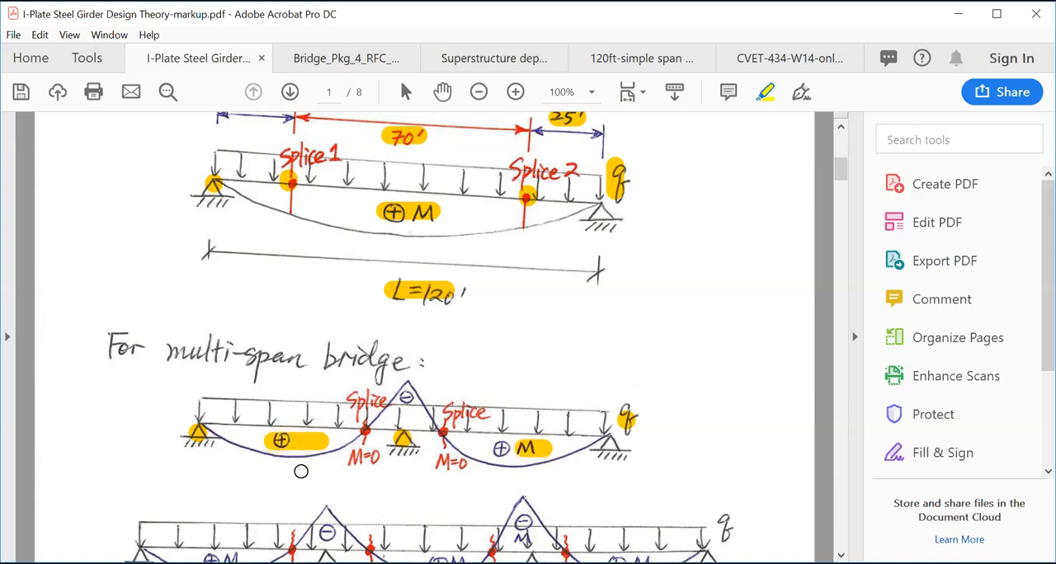
- Highlight the two splice points at the M=0 locations in the two-span bridge diagram
{"action": "left_click", "coordinate": [364, 429]}
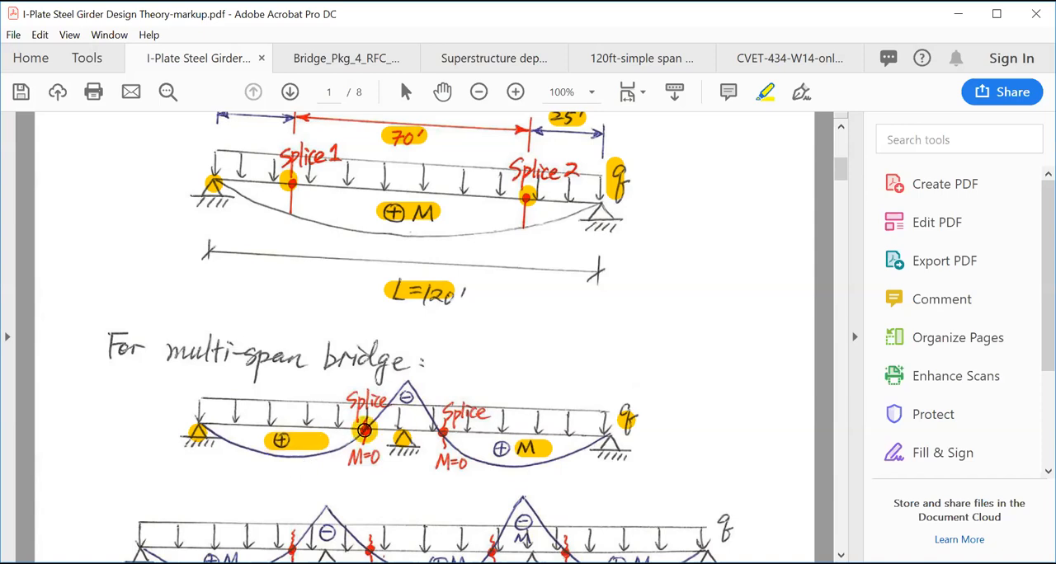
{"action": "left_click", "coordinate": [440, 432]}
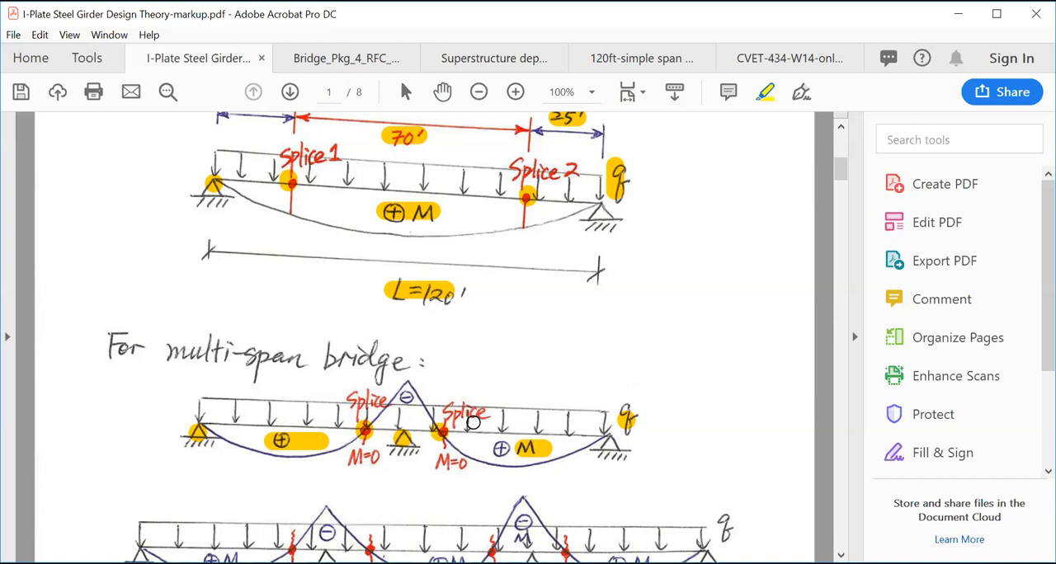
{"action": "left_click", "coordinate": [365, 429]}
{"action": "left_click", "coordinate": [366, 432]}
- Highlight the four supports and the load q in the three-span bridge diagram at the end of page 1
{"action": "scroll", "coordinate": [599, 408], "scroll_direction": "down", "scroll_amount": 2}
{"action": "scroll", "coordinate": [596, 410], "scroll_direction": "down", "scroll_amount": 2}
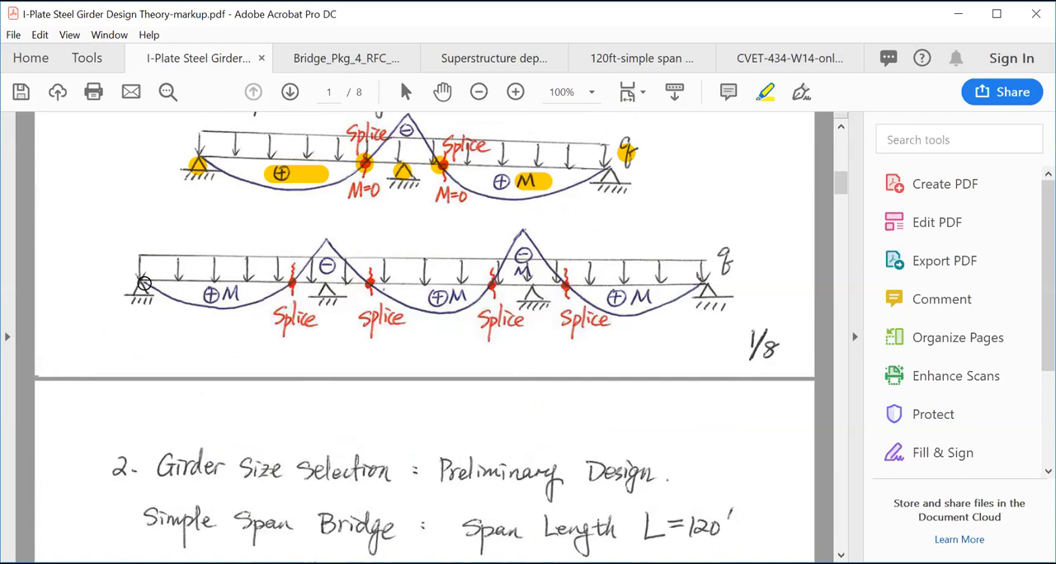
{"action": "mouse_move", "coordinate": [144, 283]}
{"action": "left_mouse_down"}
{"action": "mouse_move", "coordinate": [153, 290]}
{"action": "mouse_move", "coordinate": [137, 283]}
{"action": "left_mouse_up"}
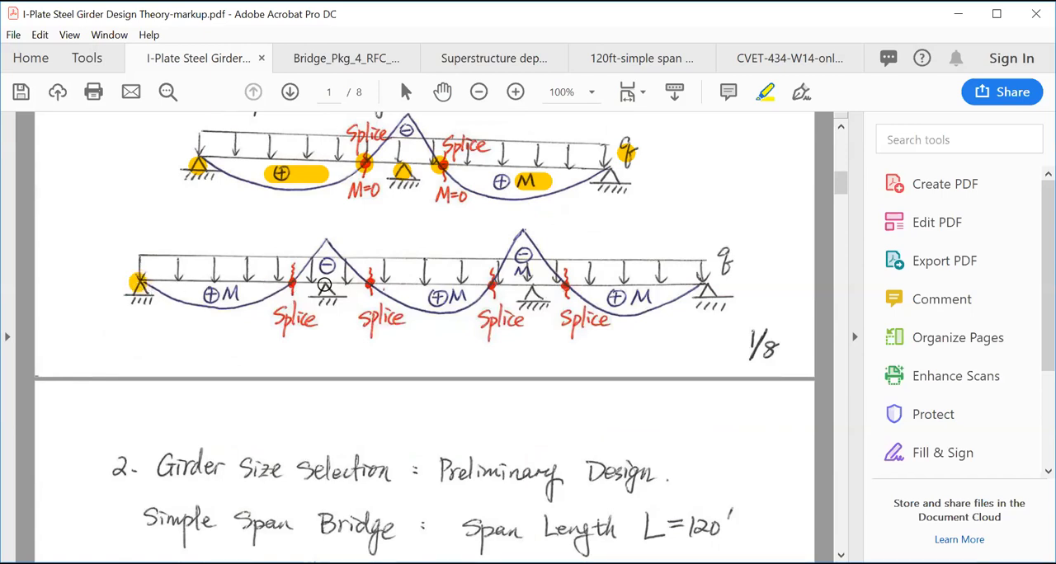
{"action": "left_click_drag", "start_coordinate": [327, 286], "coordinate": [329, 291]}
{"action": "left_click_drag", "start_coordinate": [539, 289], "coordinate": [536, 290]}
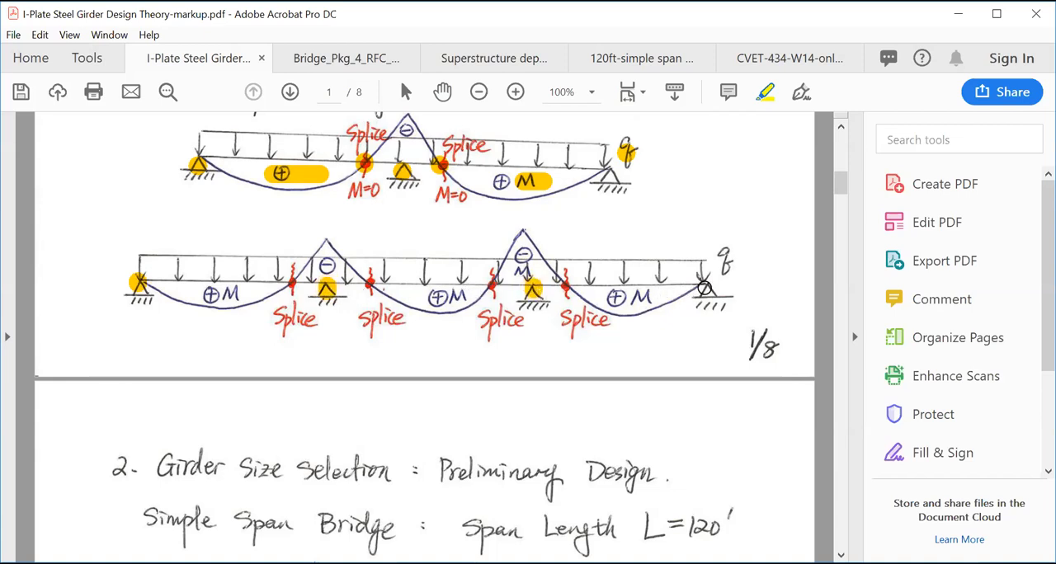
{"action": "left_click_drag", "start_coordinate": [698, 286], "coordinate": [711, 292]}
{"action": "left_click", "coordinate": [681, 330]}
{"action": "left_click_drag", "start_coordinate": [717, 252], "coordinate": [737, 260]}
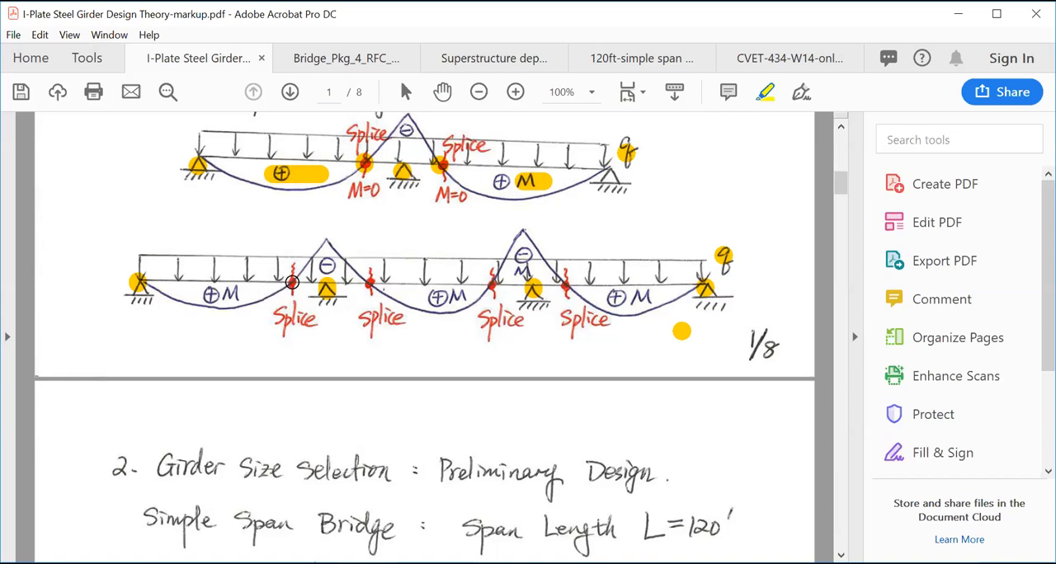
- Highlight the four splice points in the three-span bridge diagram
{"action": "left_click", "coordinate": [292, 282]}
{"action": "left_click", "coordinate": [369, 283]}
{"action": "left_click", "coordinate": [488, 283]}
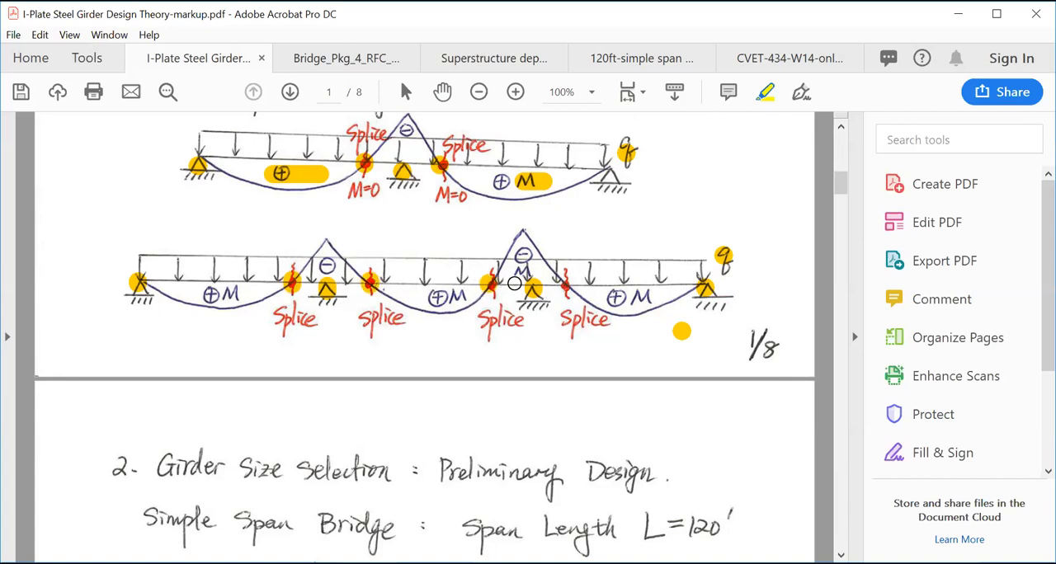
{"action": "left_click", "coordinate": [564, 282]}
{"action": "scroll", "coordinate": [387, 284], "scroll_direction": "up", "scroll_amount": 3}
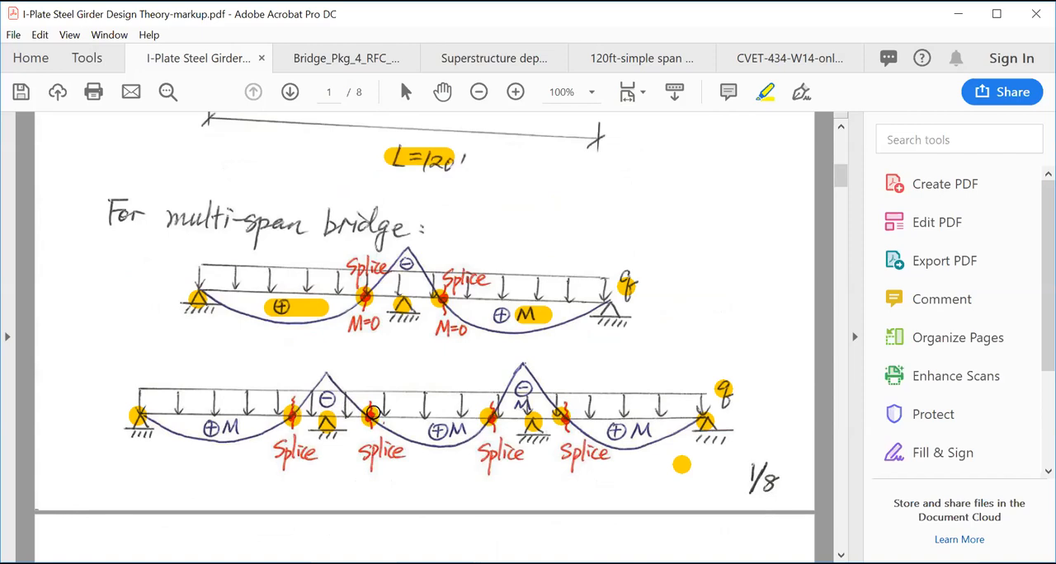
{"action": "scroll", "coordinate": [452, 392], "scroll_direction": "up", "scroll_amount": 3}
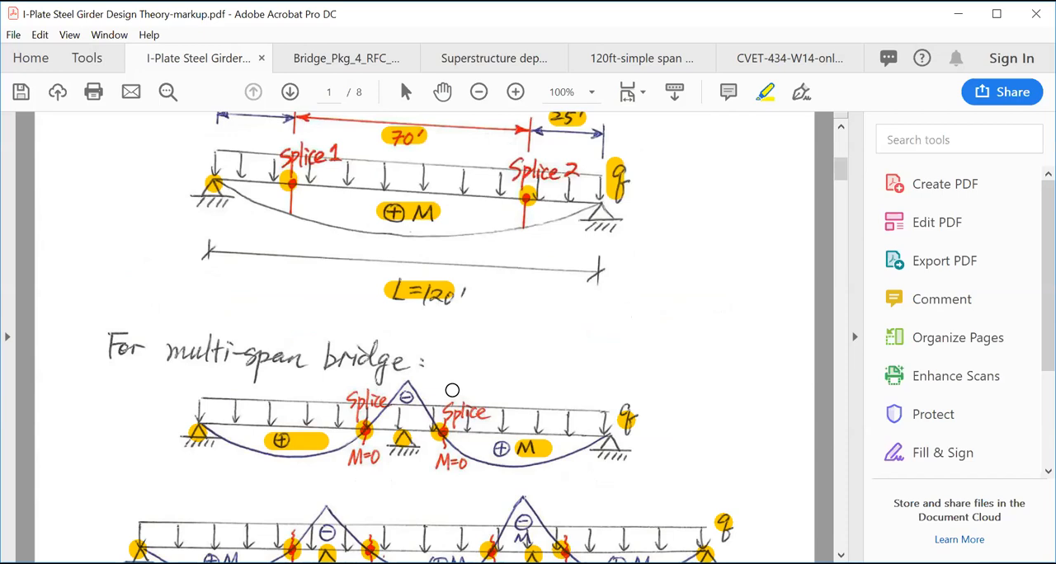
{"action": "scroll", "coordinate": [452, 390], "scroll_direction": "up", "scroll_amount": 7}
{"action": "scroll", "coordinate": [470, 395], "scroll_direction": "down", "scroll_amount": 3}
{"action": "scroll", "coordinate": [468, 397], "scroll_direction": "up", "scroll_amount": 4}
{"action": "scroll", "coordinate": [407, 441], "scroll_direction": "down", "scroll_amount": 4}
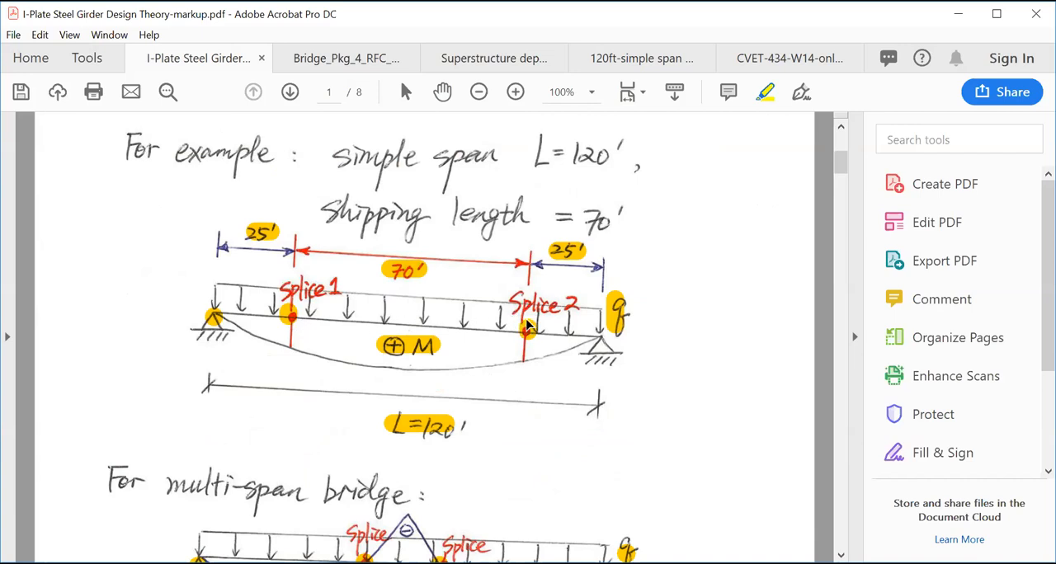
- In the 120ft-simple span steel bridge MDX example, highlight the 2 splices note, its 25', 70', 25' lengths and Cross-Frame Spacing = 20 ft
{"action": "left_click", "coordinate": [653, 60]}
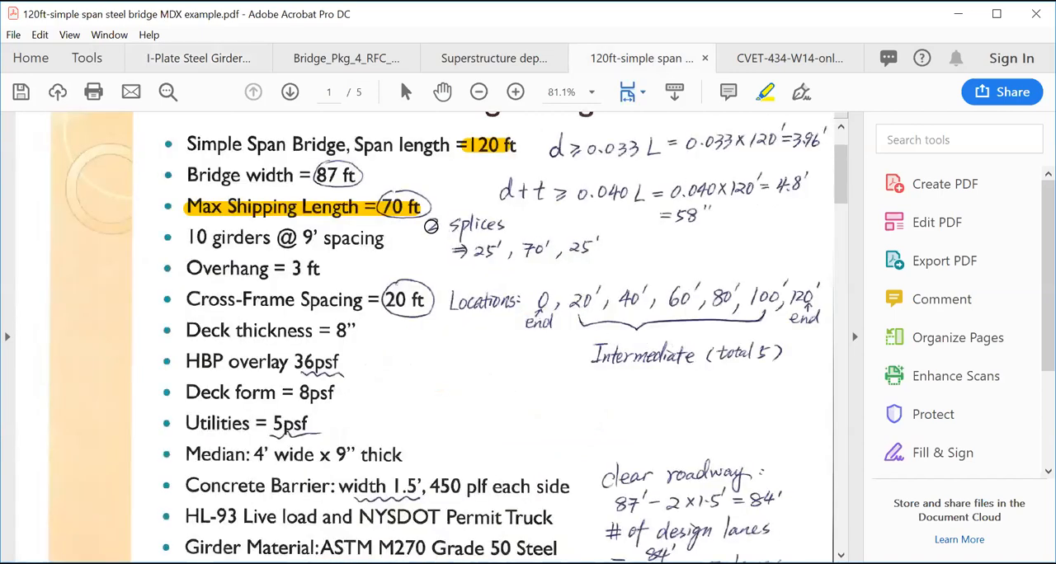
{"action": "left_click_drag", "start_coordinate": [425, 225], "coordinate": [504, 224]}
{"action": "left_click_drag", "start_coordinate": [456, 249], "coordinate": [594, 247]}
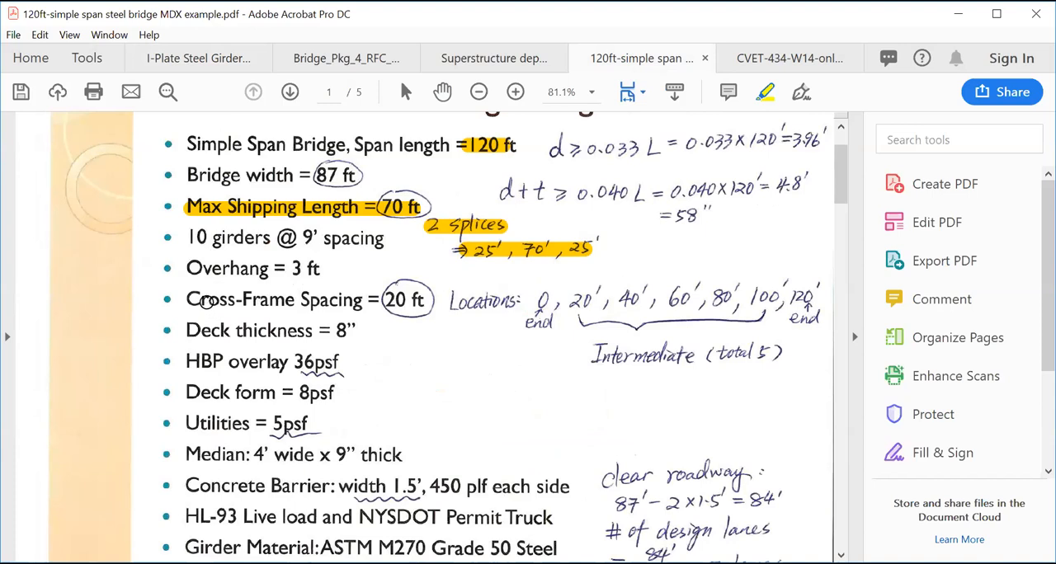
{"action": "left_click_drag", "start_coordinate": [195, 300], "coordinate": [424, 300]}
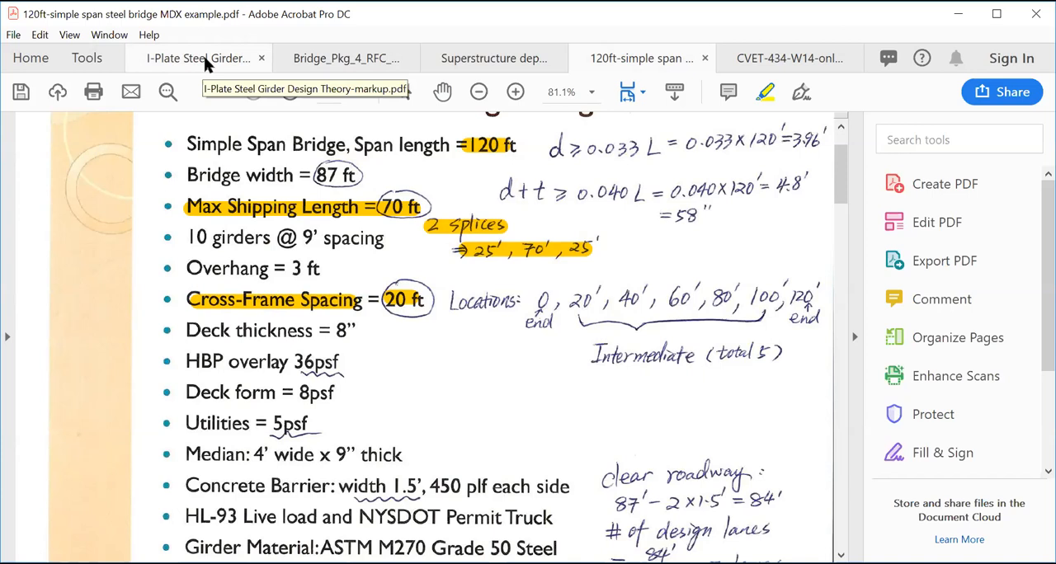
- Examine the I-Plate Steel Girder photo on page 3 of CVET-434-W14-online-markup.pdf, and return to the girder design theory notes
{"action": "left_click", "coordinate": [788, 59]}
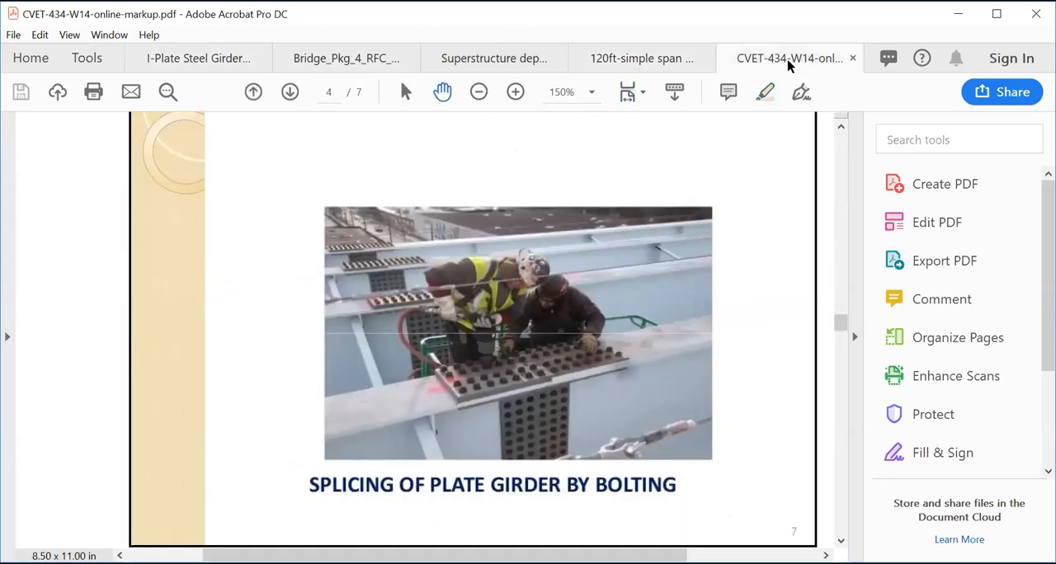
{"action": "scroll", "coordinate": [710, 148], "scroll_direction": "up", "scroll_amount": 10}
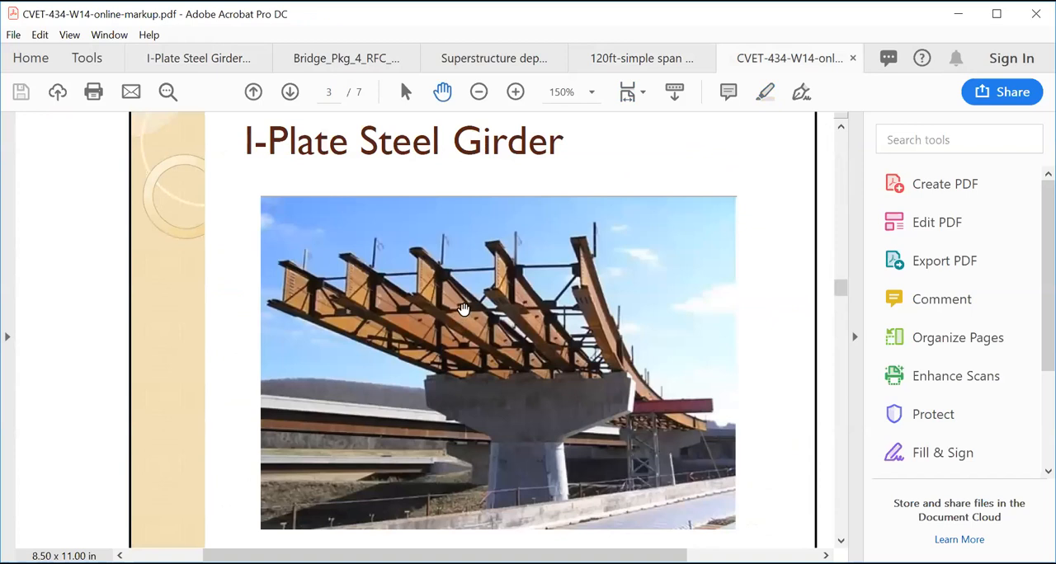
{"action": "left_click_drag", "start_coordinate": [462, 294], "coordinate": [459, 297]}
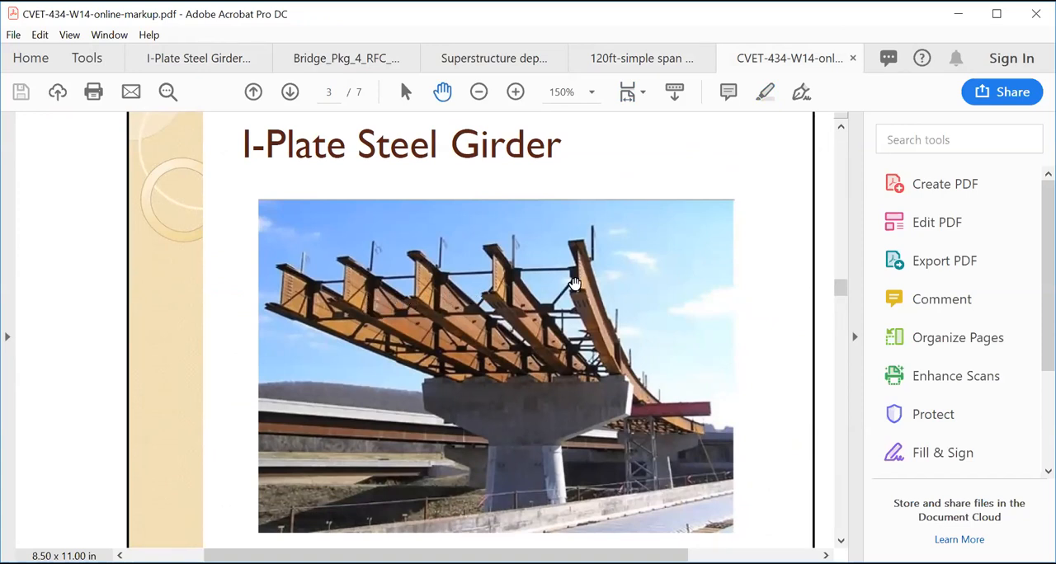
{"action": "left_click", "coordinate": [217, 60]}
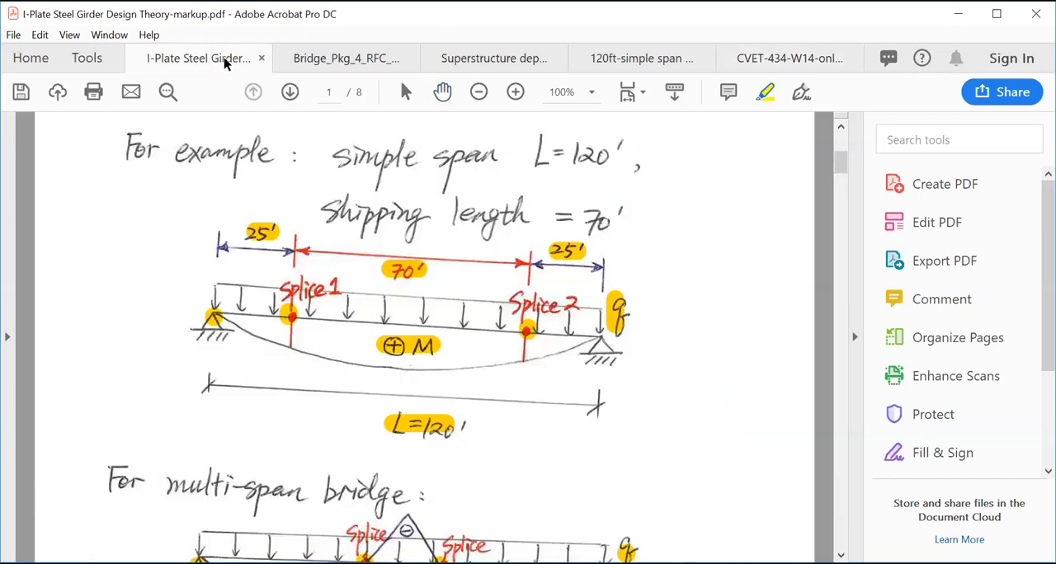
- In the 120ft-simple span example, highlight the 8" deck thickness, 36psf HBP overlay, 5psf utilities and 8psf deck form values
{"action": "left_click", "coordinate": [653, 69]}
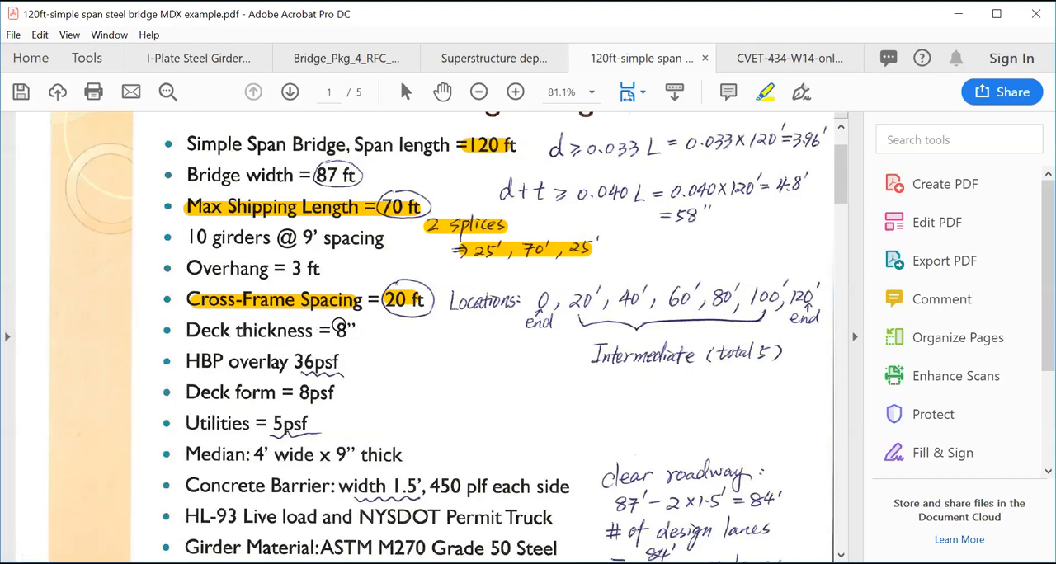
{"action": "left_click_drag", "start_coordinate": [333, 330], "coordinate": [351, 330]}
{"action": "left_click_drag", "start_coordinate": [297, 361], "coordinate": [341, 362]}
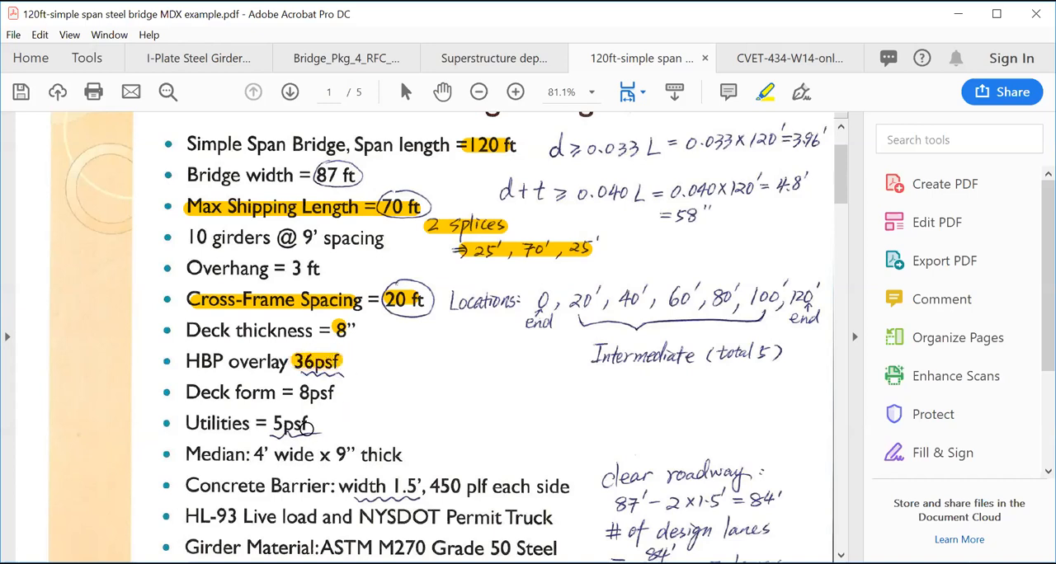
{"action": "left_click_drag", "start_coordinate": [277, 423], "coordinate": [312, 424]}
{"action": "left_click_drag", "start_coordinate": [300, 393], "coordinate": [343, 393]}
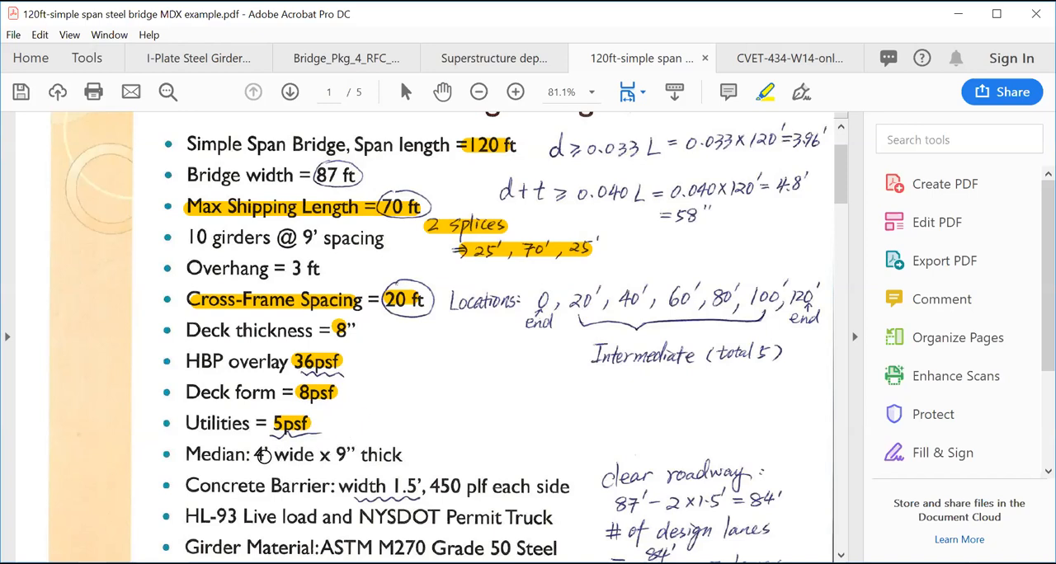
- Highlight the 4' wide x 9" thick median, the barrier's 450 plf each side, HL-93 Live load and NYSDOT Permit Truck in the design parameter list
{"action": "left_click_drag", "start_coordinate": [258, 456], "coordinate": [384, 455]}
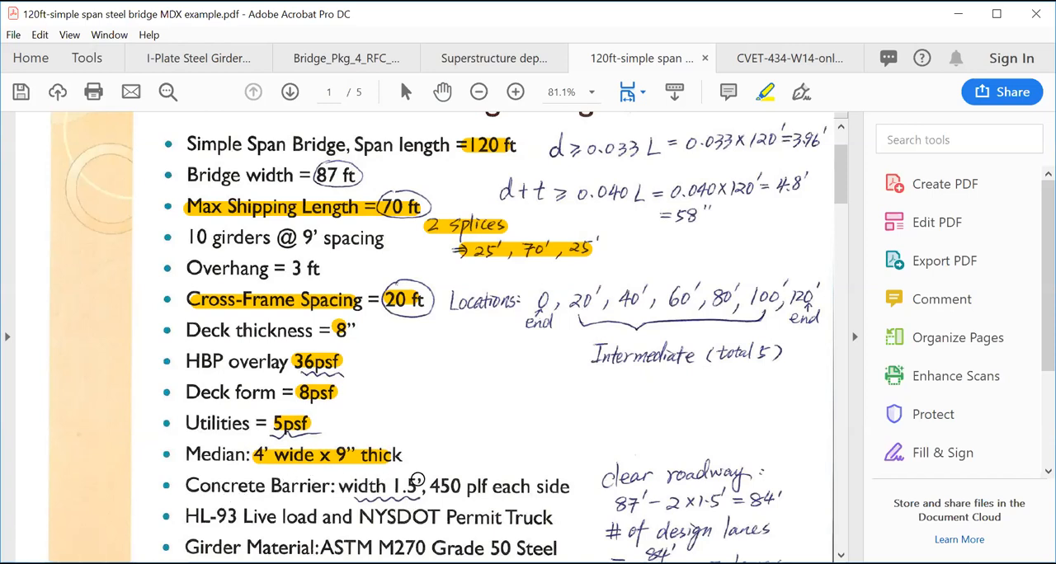
{"action": "left_click_drag", "start_coordinate": [427, 484], "coordinate": [536, 484]}
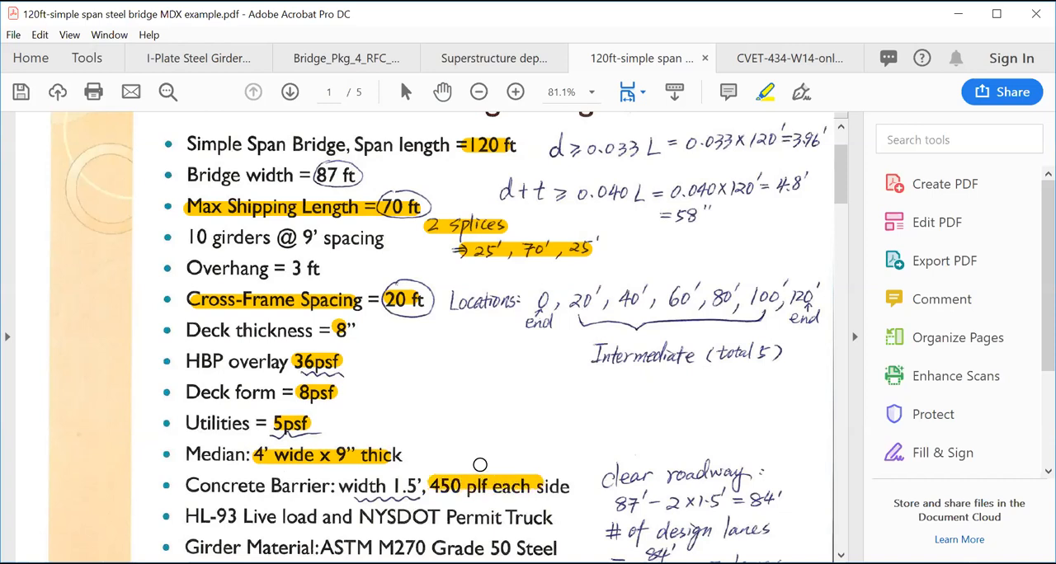
{"action": "scroll", "coordinate": [495, 449], "scroll_direction": "down", "scroll_amount": 3}
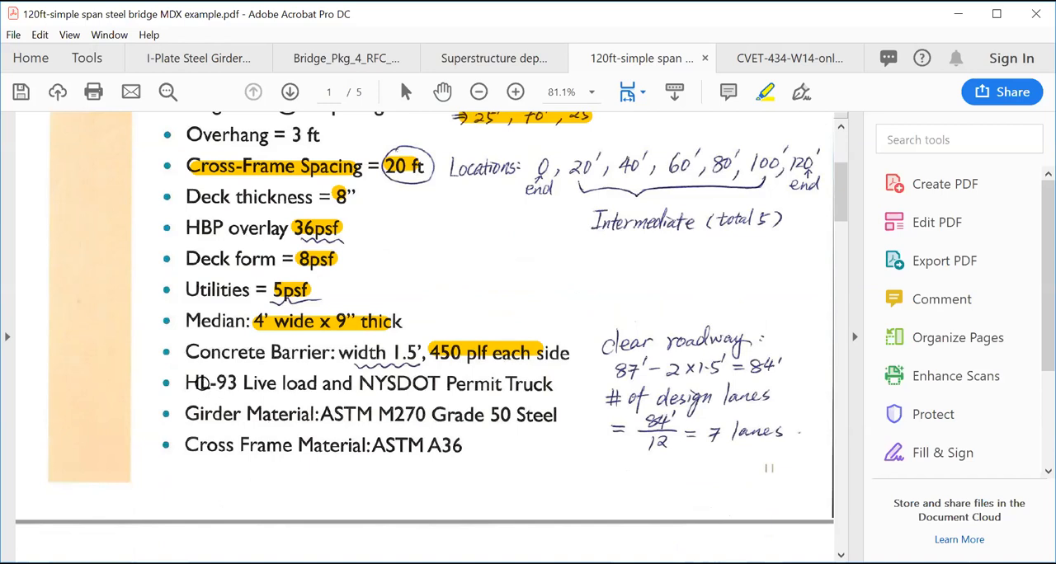
{"action": "left_click_drag", "start_coordinate": [186, 383], "coordinate": [291, 383]}
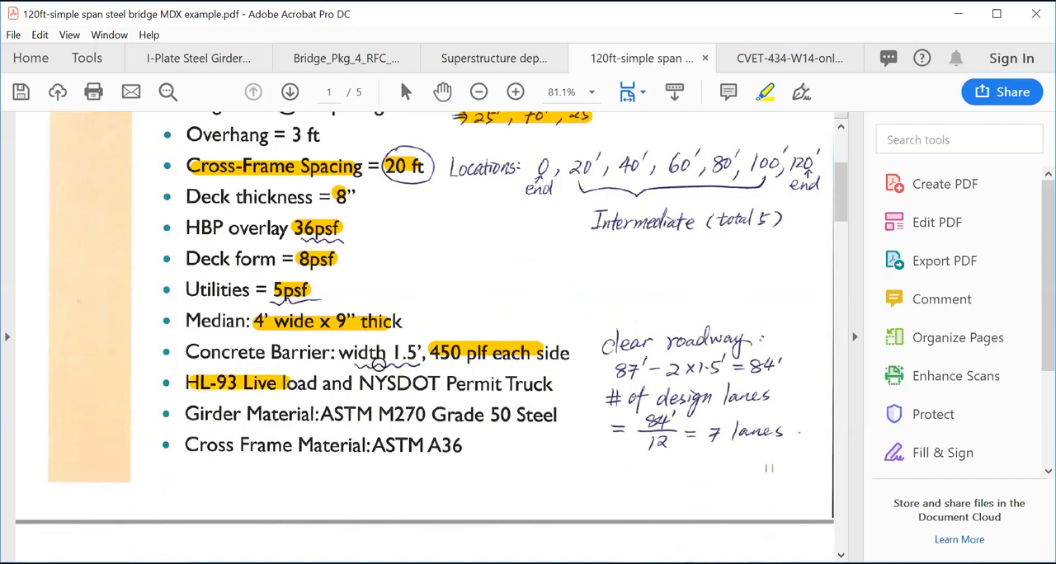
{"action": "left_click_drag", "start_coordinate": [368, 383], "coordinate": [551, 384]}
- Highlight NYSDOT Design in the permit vehicle figure caption on the Local Permit Trucks page
{"action": "scroll", "coordinate": [555, 406], "scroll_direction": "down", "scroll_amount": 15}
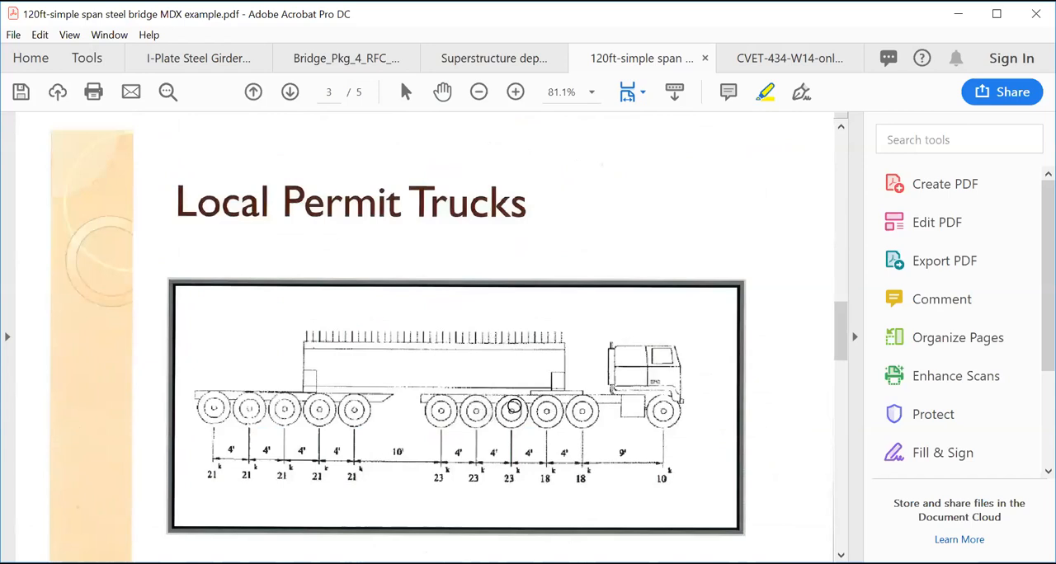
{"action": "scroll", "coordinate": [515, 406], "scroll_direction": "down", "scroll_amount": 3}
{"action": "left_click_drag", "start_coordinate": [563, 468], "coordinate": [700, 468]}
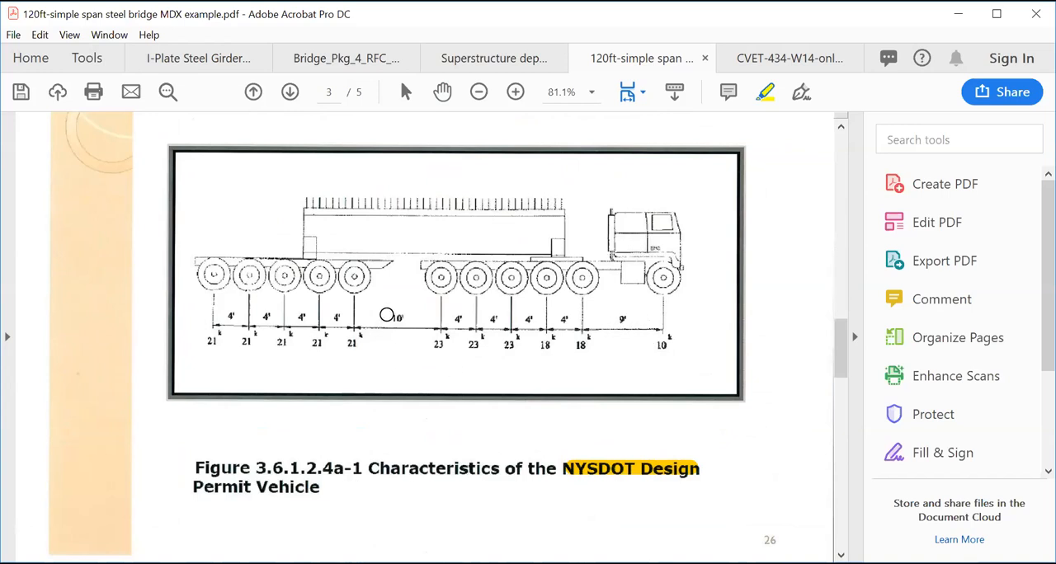
- In Bridge_Pkg_4_RFC_Signed_030410.pdf, highlight the ∠6x6x1/2 member label in the Type 2 Crossframe Elevation
{"action": "scroll", "coordinate": [545, 273], "scroll_direction": "up", "scroll_amount": 15}
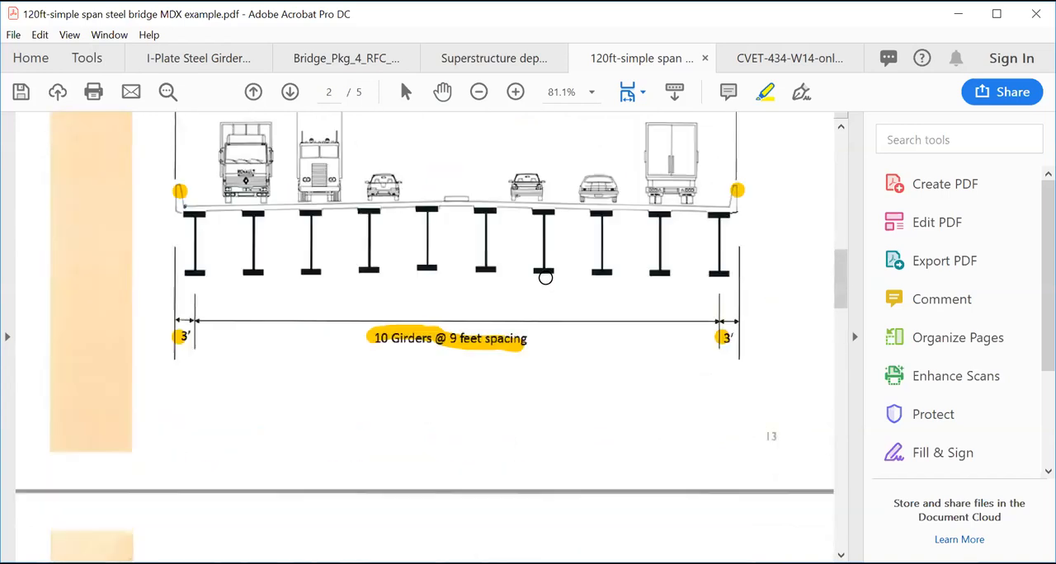
{"action": "scroll", "coordinate": [550, 275], "scroll_direction": "up", "scroll_amount": 3}
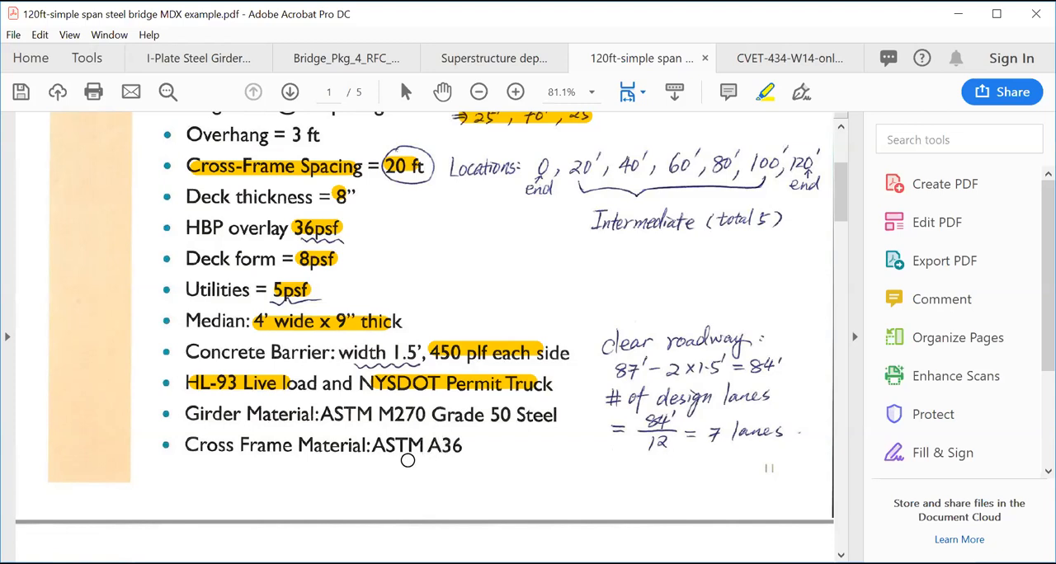
{"action": "left_click", "coordinate": [355, 70]}
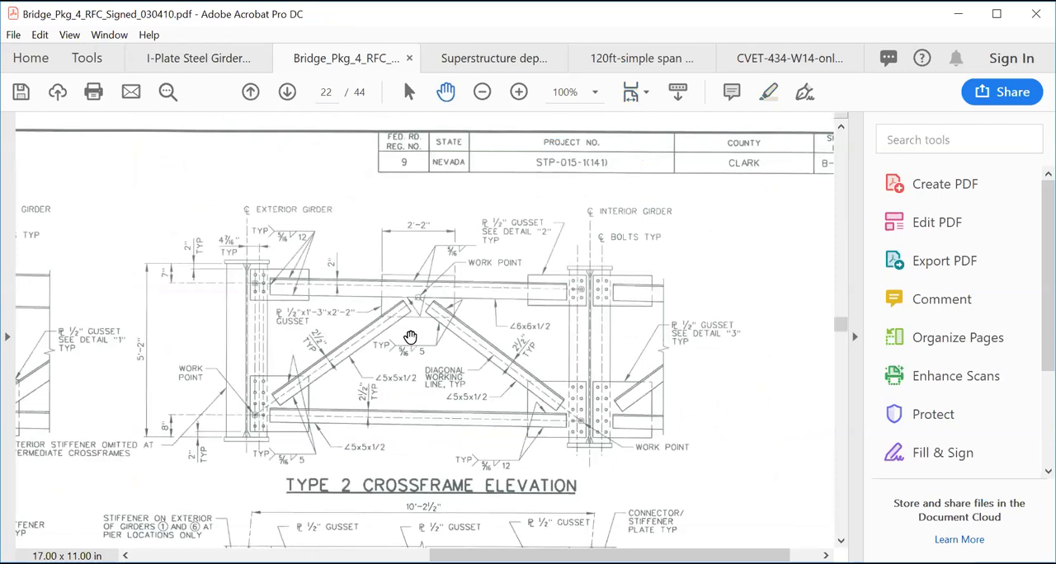
{"action": "mouse_move", "coordinate": [409, 338]}
{"action": "left_mouse_down"}
{"action": "mouse_move", "coordinate": [445, 326]}
{"action": "mouse_move", "coordinate": [532, 326]}
{"action": "mouse_move", "coordinate": [422, 313]}
{"action": "left_mouse_up"}
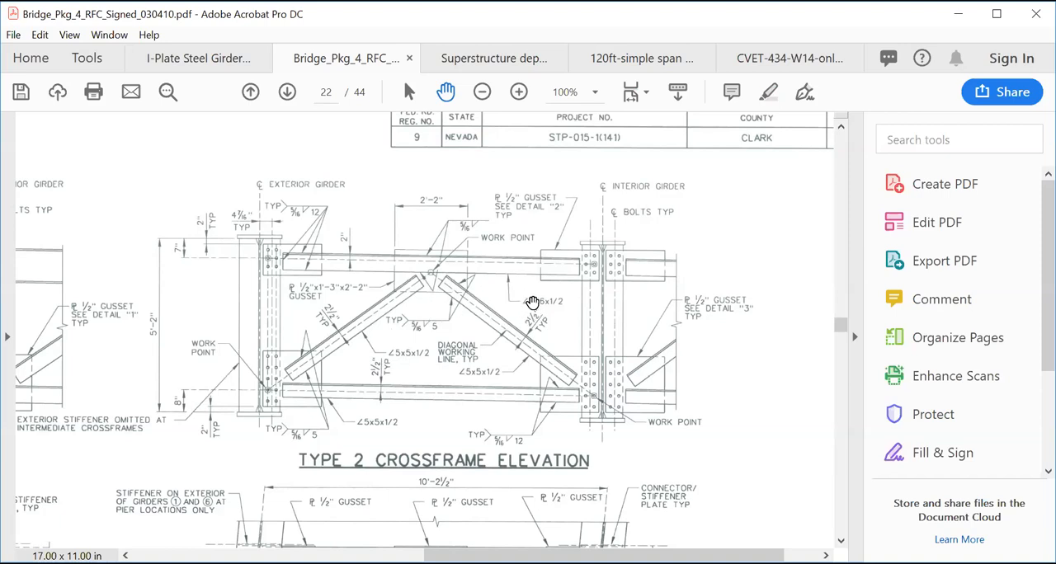
{"action": "left_click", "coordinate": [767, 92]}
{"action": "left_click_drag", "start_coordinate": [520, 300], "coordinate": [566, 298]}
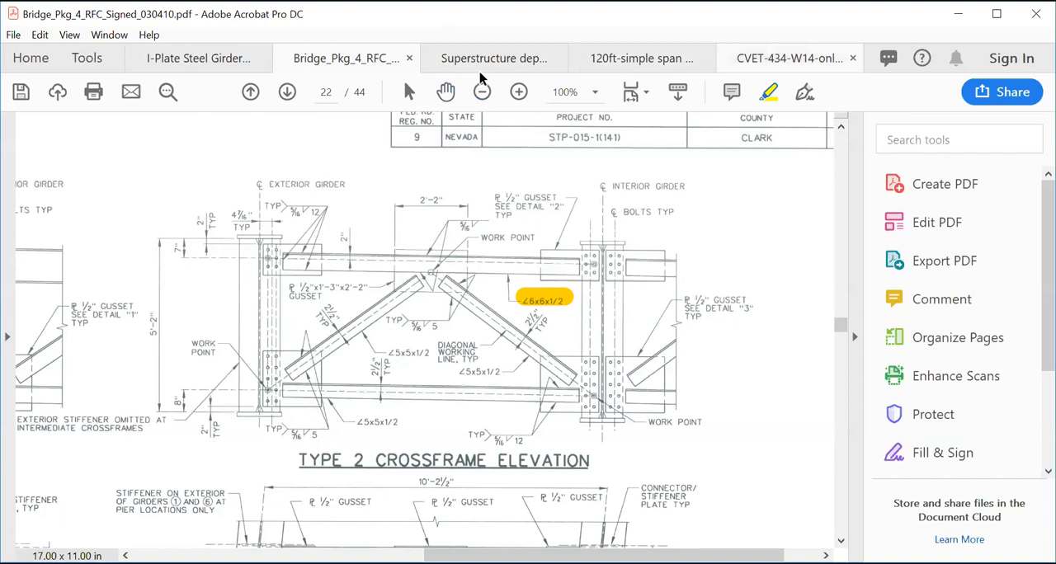
- Return to the 120ft-simple span example and rotate the view counterclockwise so the Trial Size sketch on page 4 reads upright
{"action": "left_click", "coordinate": [644, 66]}
{"action": "scroll", "coordinate": [539, 414], "scroll_direction": "up", "scroll_amount": 3}
{"action": "scroll", "coordinate": [539, 414], "scroll_direction": "down", "scroll_amount": 3}
{"action": "scroll", "coordinate": [538, 416], "scroll_direction": "up", "scroll_amount": 3}
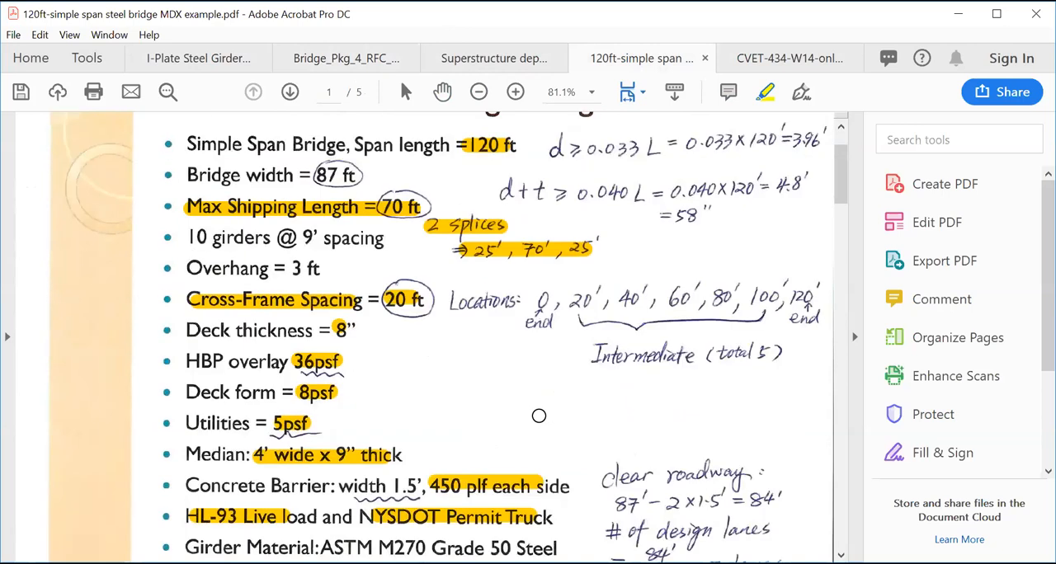
{"action": "scroll", "coordinate": [577, 287], "scroll_direction": "down", "scroll_amount": 15}
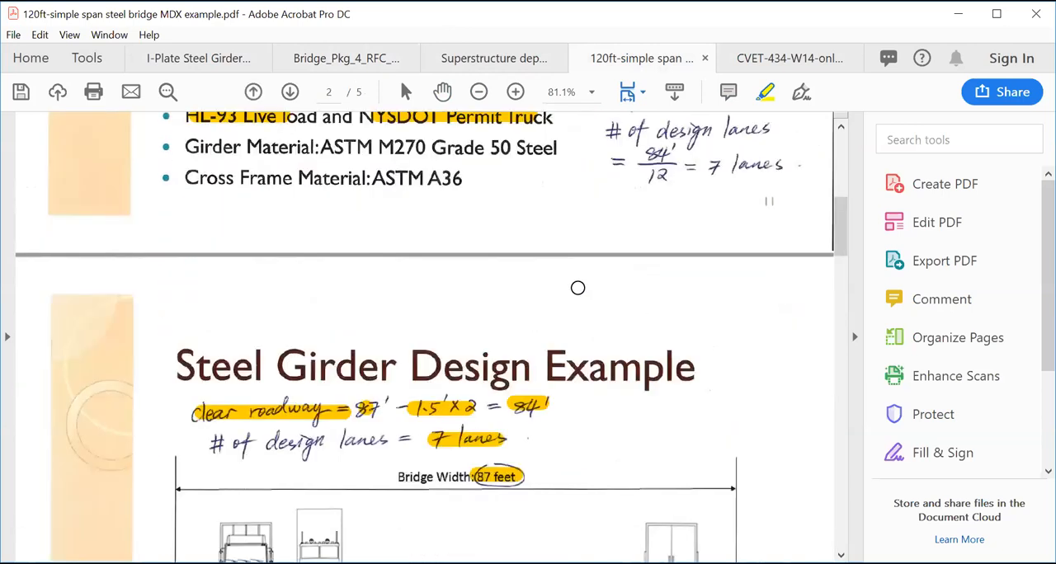
{"action": "scroll", "coordinate": [577, 289], "scroll_direction": "down", "scroll_amount": 5}
{"action": "scroll", "coordinate": [577, 290], "scroll_direction": "down", "scroll_amount": 2}
{"action": "scroll", "coordinate": [514, 184], "scroll_direction": "up", "scroll_amount": 2}
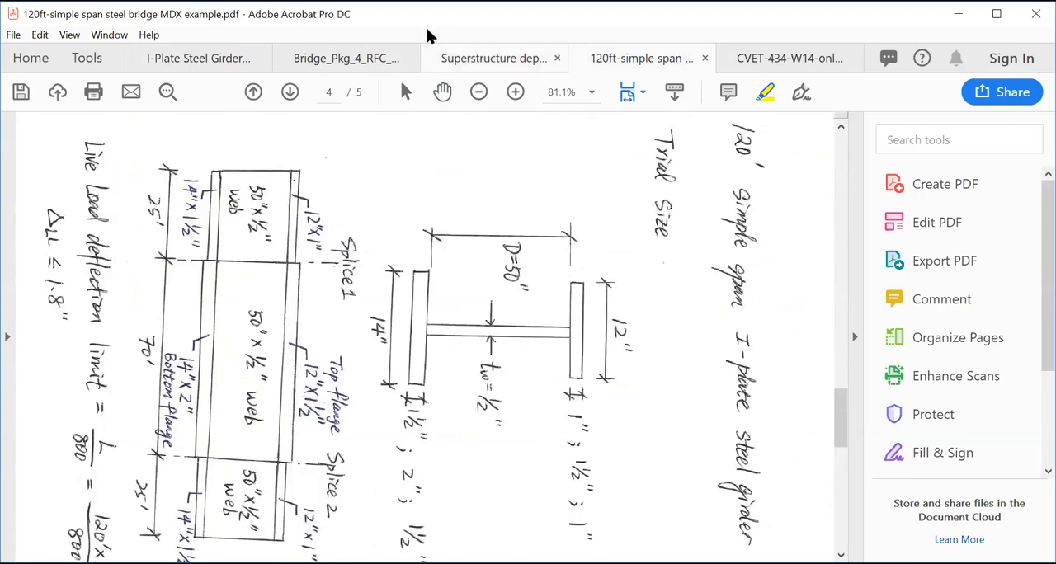
{"action": "left_click", "coordinate": [69, 35]}
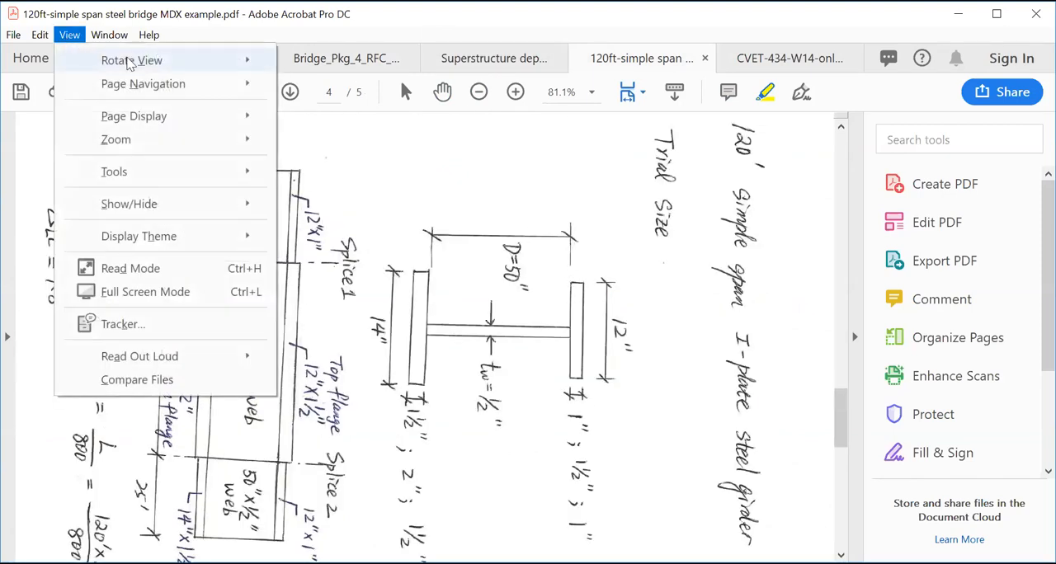
{"action": "mouse_move", "coordinate": [132, 61]}
{"action": "left_click", "coordinate": [375, 83]}
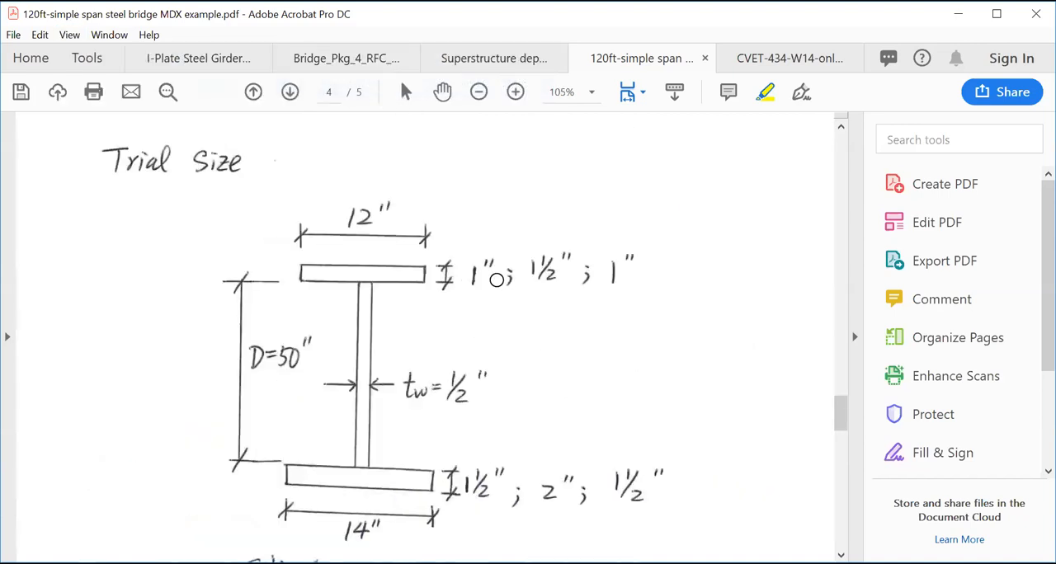
- Highlight the Splice 1 and Splice 2 labels in the girder elevation sketch
{"action": "scroll", "coordinate": [497, 280], "scroll_direction": "down", "scroll_amount": 6}
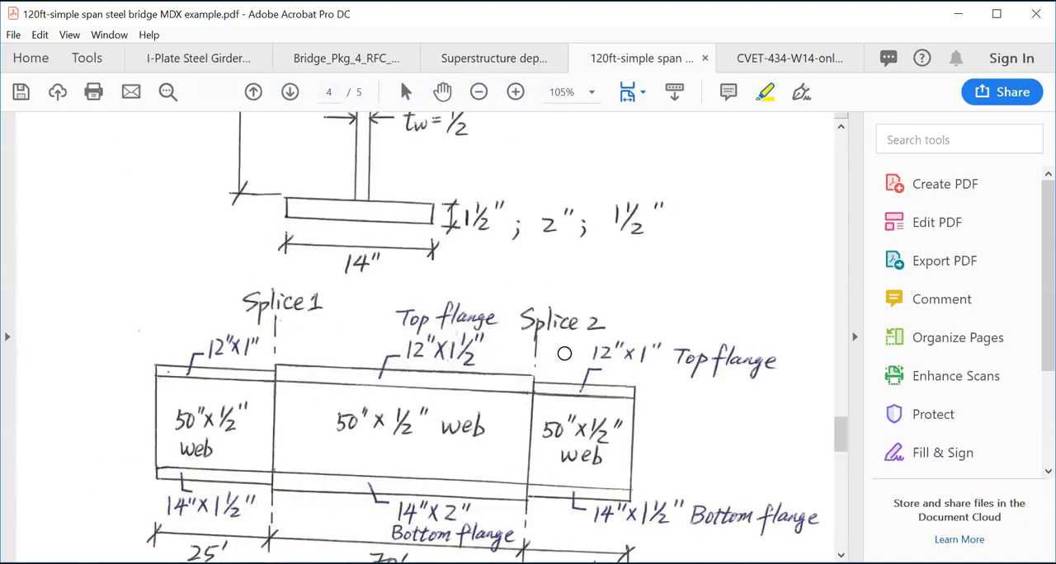
{"action": "scroll", "coordinate": [562, 379], "scroll_direction": "down", "scroll_amount": 3}
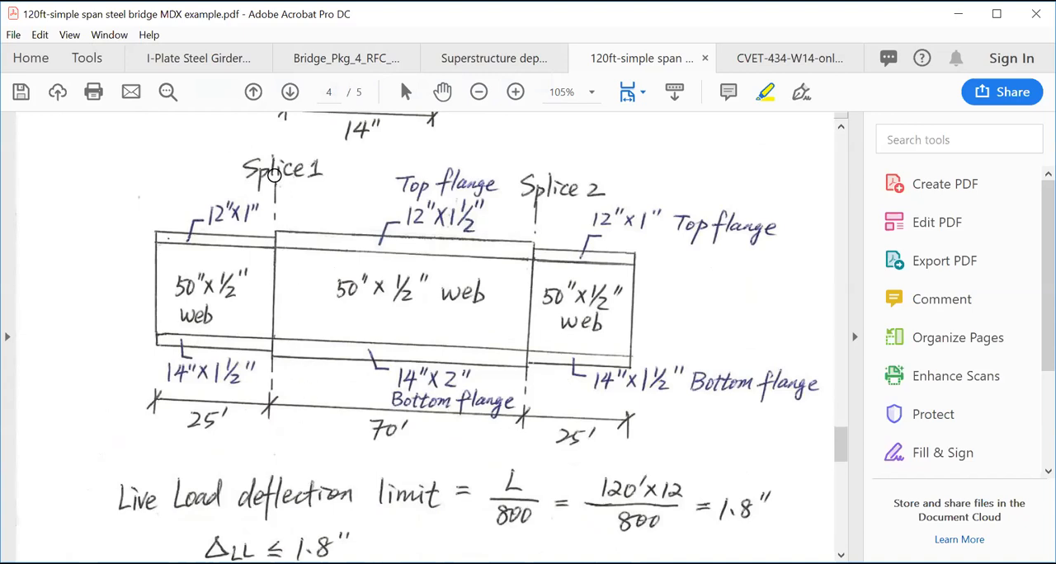
{"action": "left_click_drag", "start_coordinate": [244, 170], "coordinate": [321, 170]}
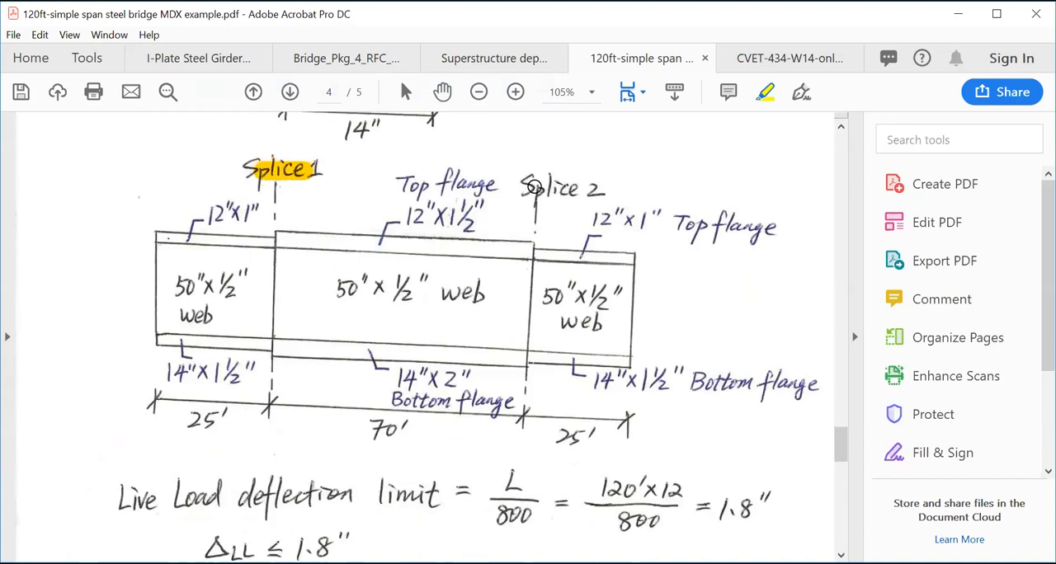
{"action": "left_click_drag", "start_coordinate": [525, 187], "coordinate": [597, 189]}
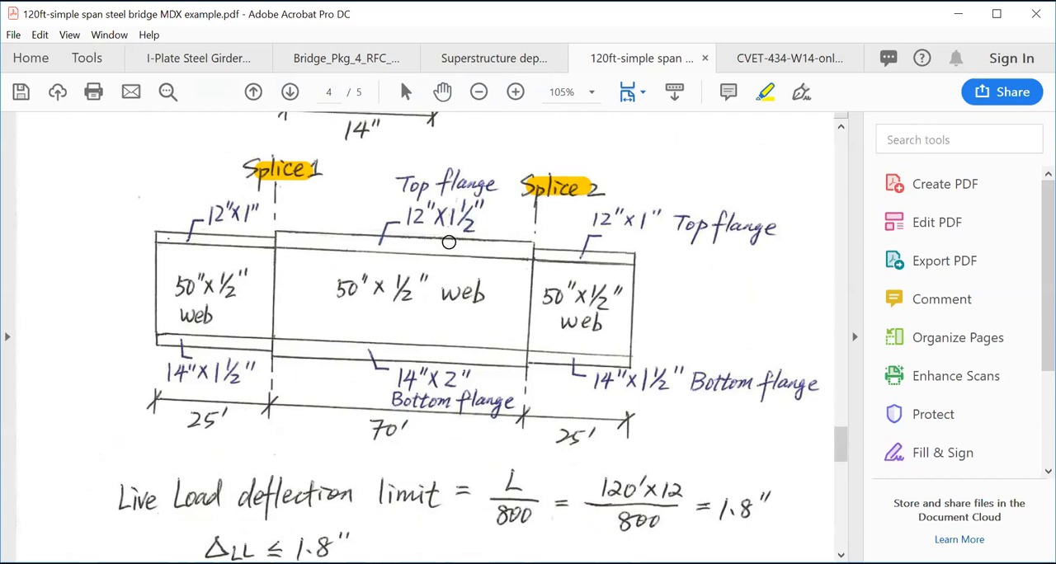
- Highlight the top flange sizes of the three girder segments: 12"x1½" in the middle and 12"x1" at both ends
{"action": "left_click_drag", "start_coordinate": [409, 217], "coordinate": [477, 219]}
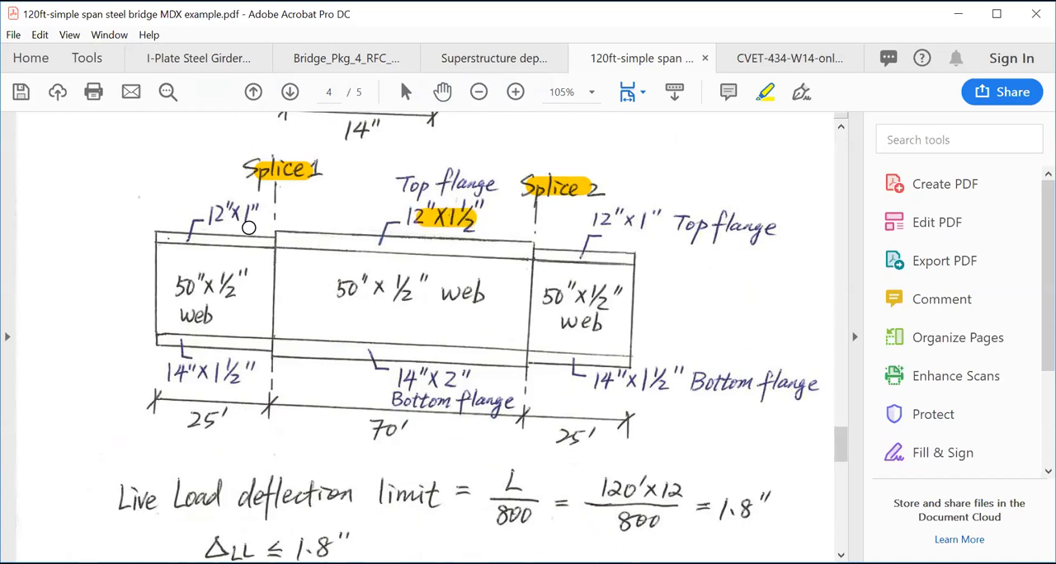
{"action": "left_click_drag", "start_coordinate": [213, 213], "coordinate": [239, 213]}
{"action": "left_click_drag", "start_coordinate": [594, 212], "coordinate": [644, 211]}
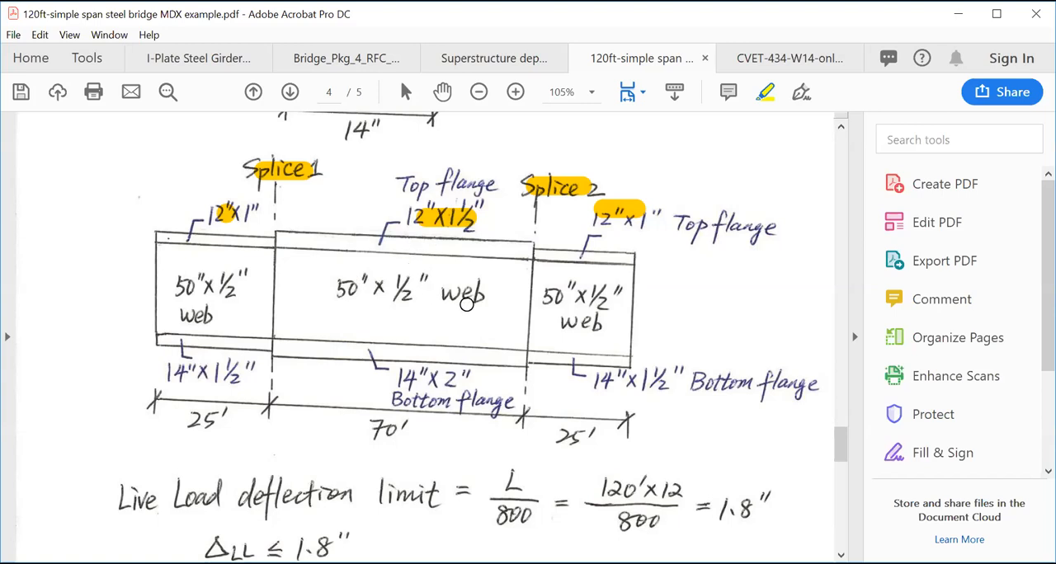
- Highlight the 12" top flange width in the Trial Size cross-section
{"action": "scroll", "coordinate": [473, 308], "scroll_direction": "up", "scroll_amount": 3}
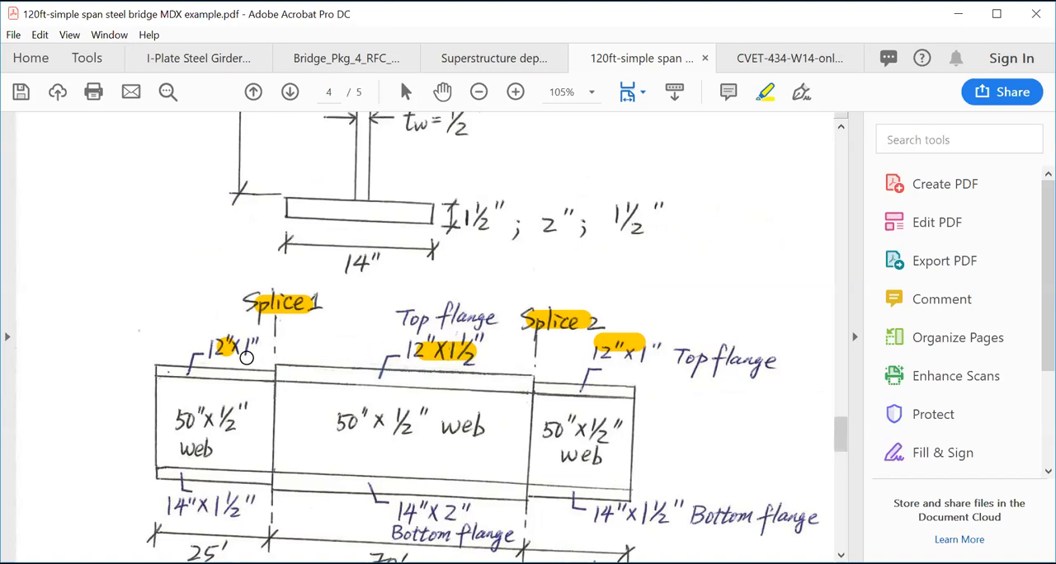
{"action": "scroll", "coordinate": [245, 356], "scroll_direction": "up", "scroll_amount": 3}
{"action": "scroll", "coordinate": [435, 368], "scroll_direction": "up", "scroll_amount": 3}
{"action": "scroll", "coordinate": [518, 259], "scroll_direction": "up", "scroll_amount": 3}
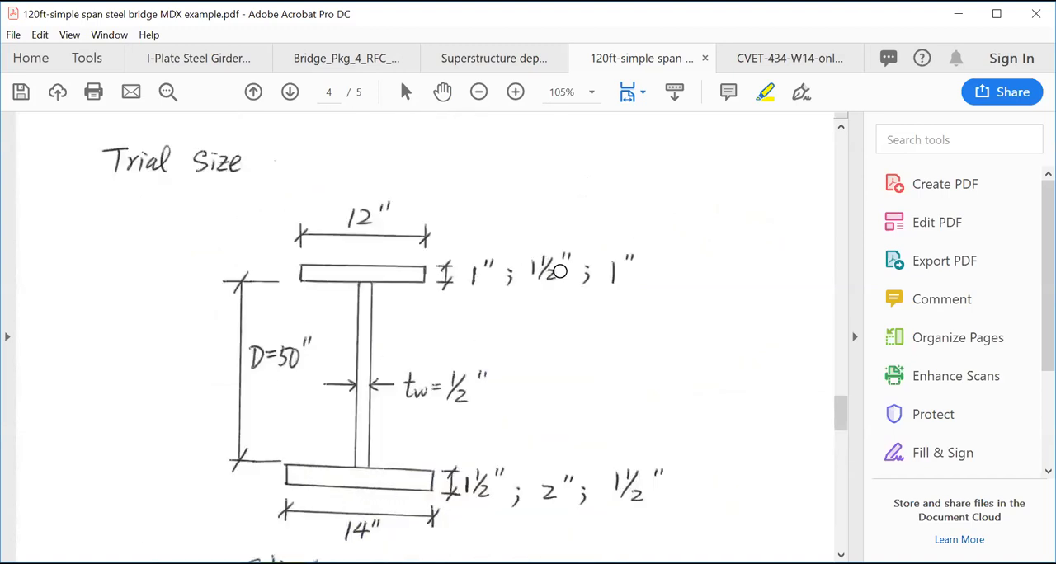
{"action": "scroll", "coordinate": [542, 302], "scroll_direction": "down", "scroll_amount": 3}
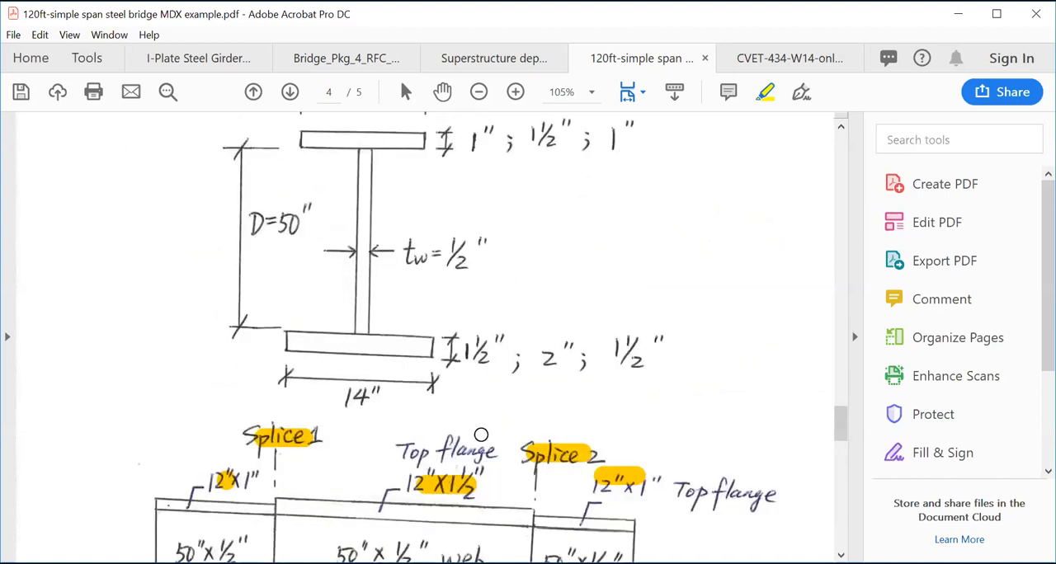
{"action": "scroll", "coordinate": [481, 425], "scroll_direction": "up", "scroll_amount": 3}
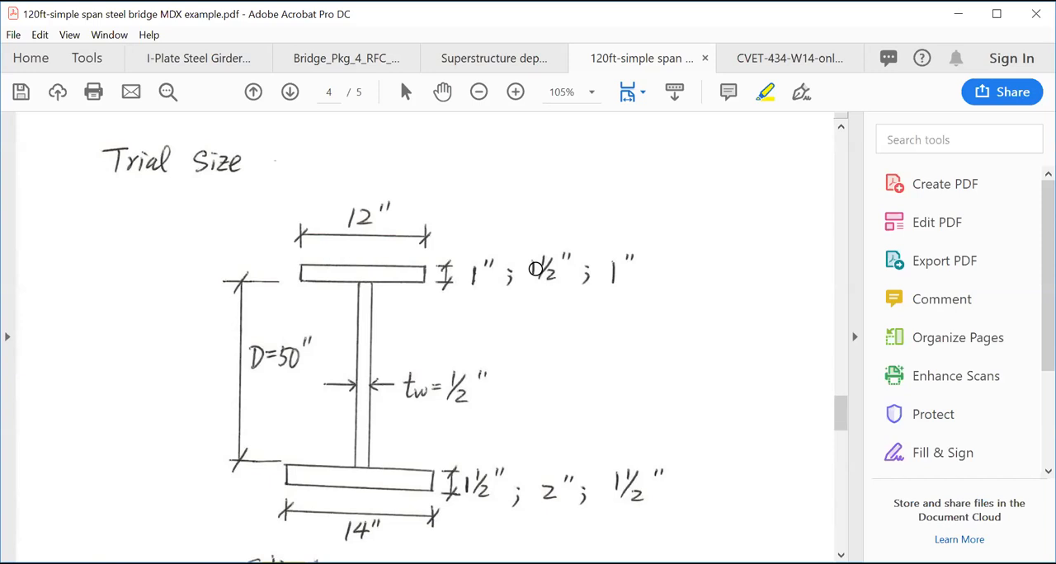
{"action": "left_click", "coordinate": [357, 216]}
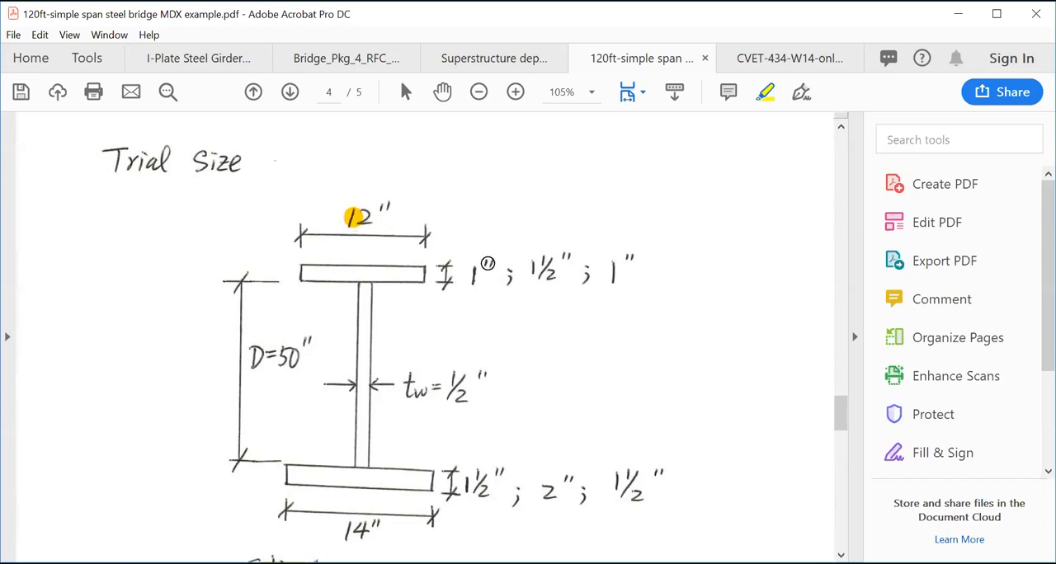
- Highlight the 50"x½" web size in all three segments of the girder elevation sketch
{"action": "scroll", "coordinate": [551, 404], "scroll_direction": "down", "scroll_amount": 3}
{"action": "scroll", "coordinate": [552, 407], "scroll_direction": "down", "scroll_amount": 3}
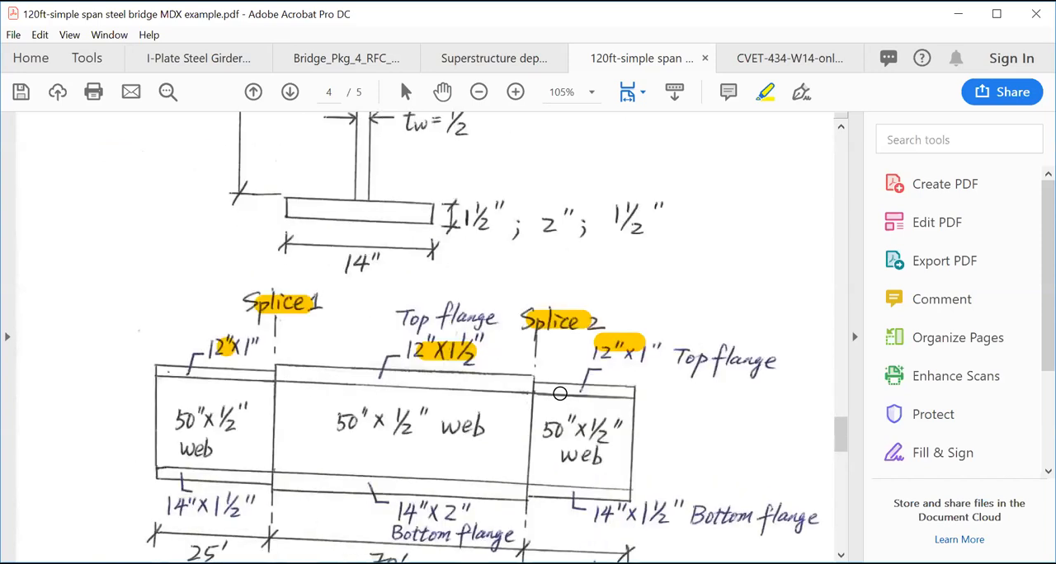
{"action": "scroll", "coordinate": [567, 393], "scroll_direction": "down", "scroll_amount": 3}
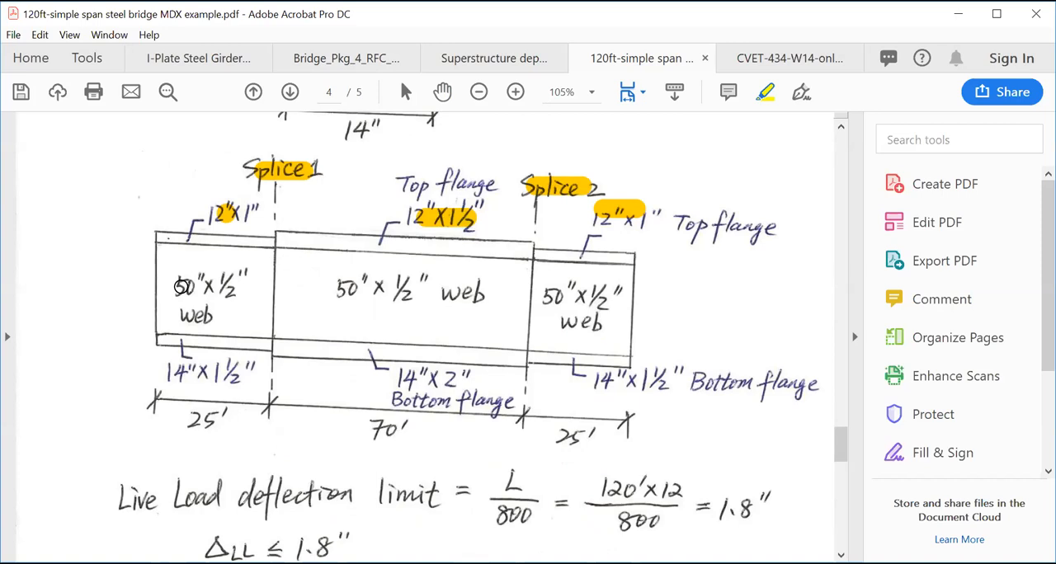
{"action": "left_click_drag", "start_coordinate": [176, 286], "coordinate": [245, 287]}
{"action": "left_click_drag", "start_coordinate": [349, 288], "coordinate": [445, 286]}
{"action": "left_click_drag", "start_coordinate": [553, 296], "coordinate": [610, 295]}
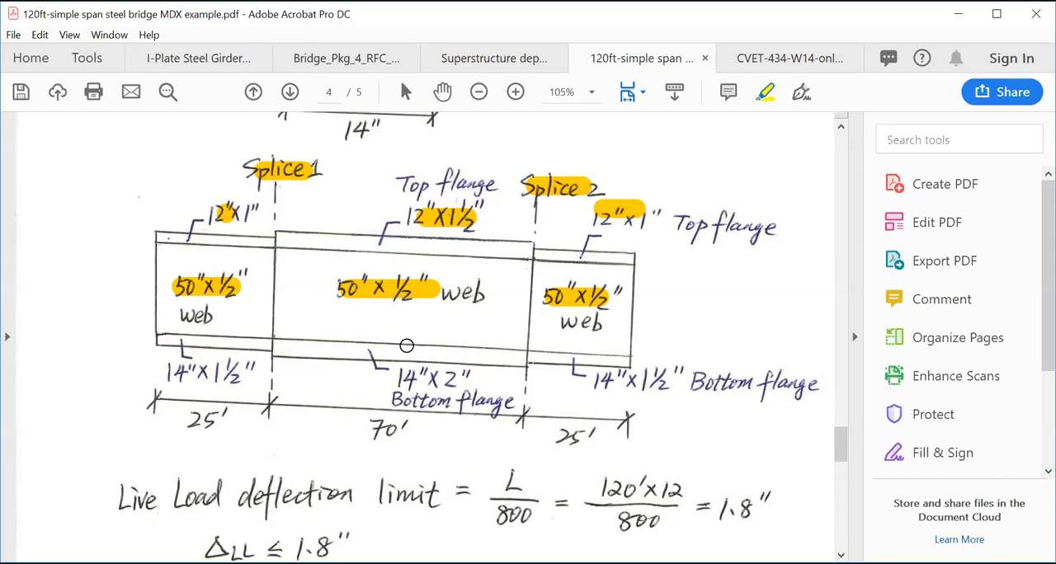
- Highlight the bottom flange sizes of the three girder segments: 14"x2" in the middle and 14"x1½" at both ends
{"action": "left_click_drag", "start_coordinate": [398, 380], "coordinate": [464, 389]}
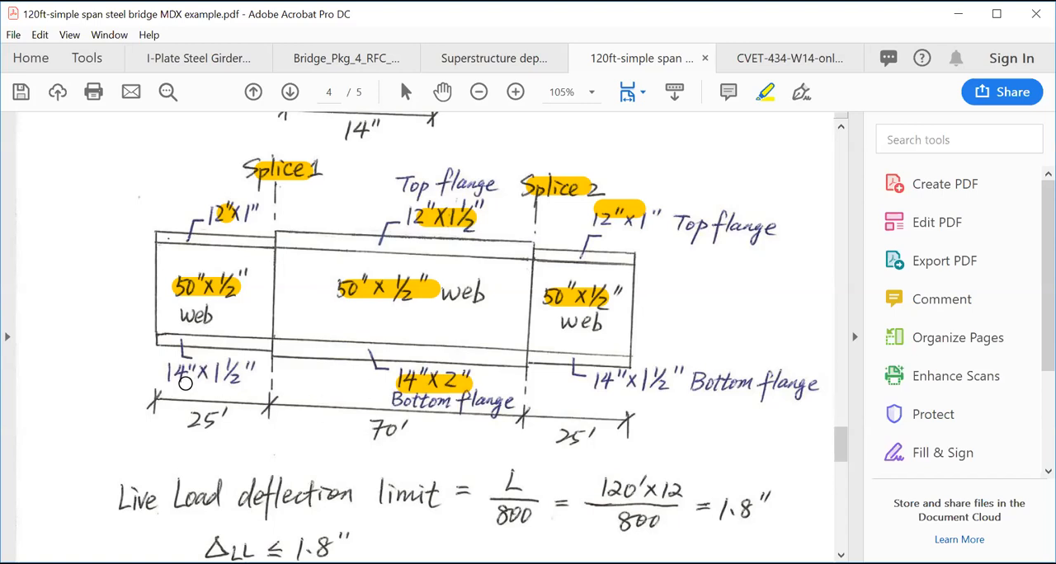
{"action": "left_click_drag", "start_coordinate": [175, 374], "coordinate": [233, 373]}
{"action": "left_click_drag", "start_coordinate": [577, 376], "coordinate": [662, 380]}
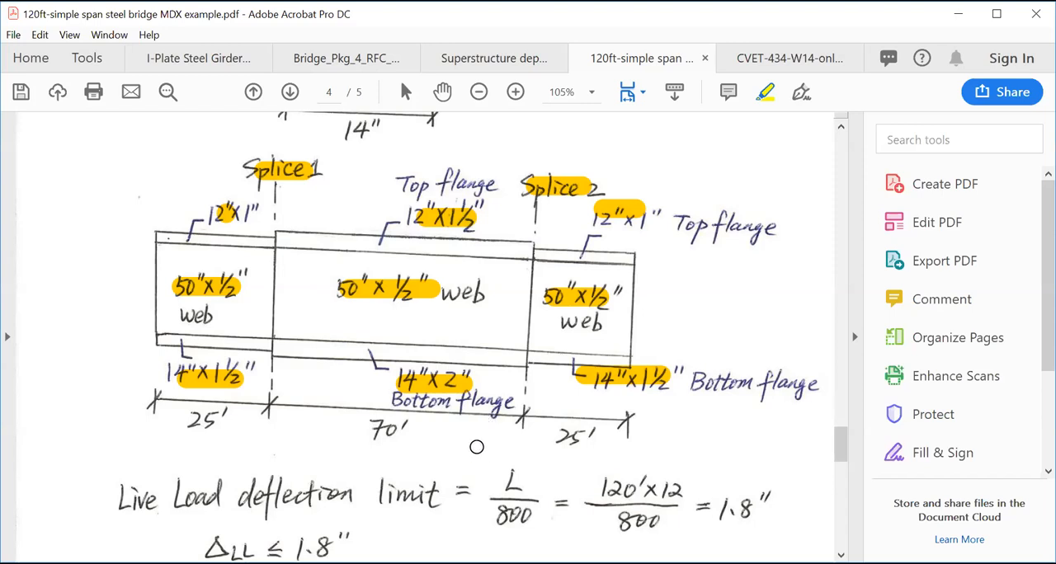
{"action": "scroll", "coordinate": [477, 446], "scroll_direction": "up", "scroll_amount": 3}
{"action": "scroll", "coordinate": [476, 445], "scroll_direction": "down", "scroll_amount": 6}
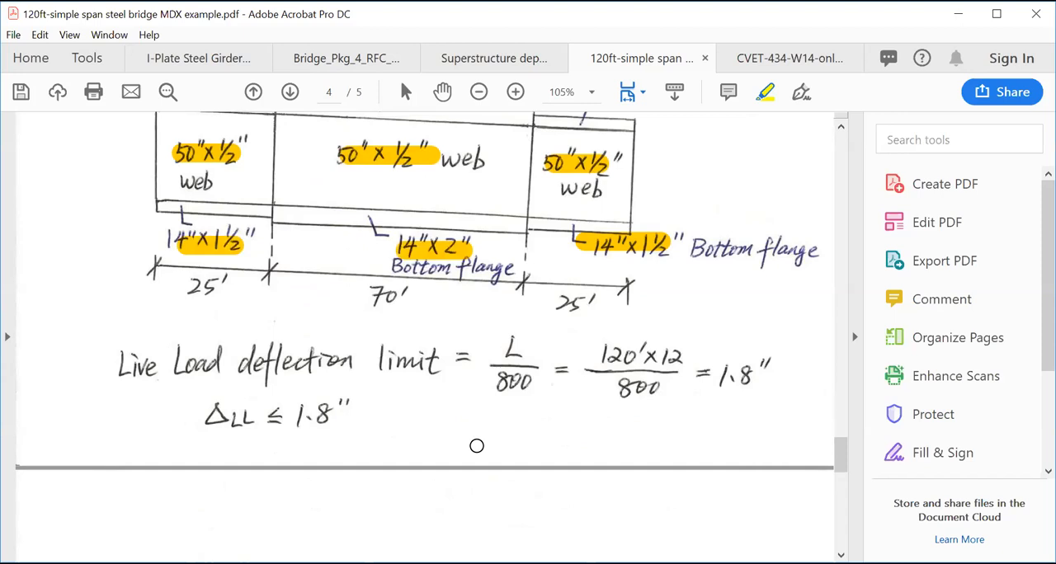
{"action": "scroll", "coordinate": [477, 445], "scroll_direction": "up", "scroll_amount": 3}
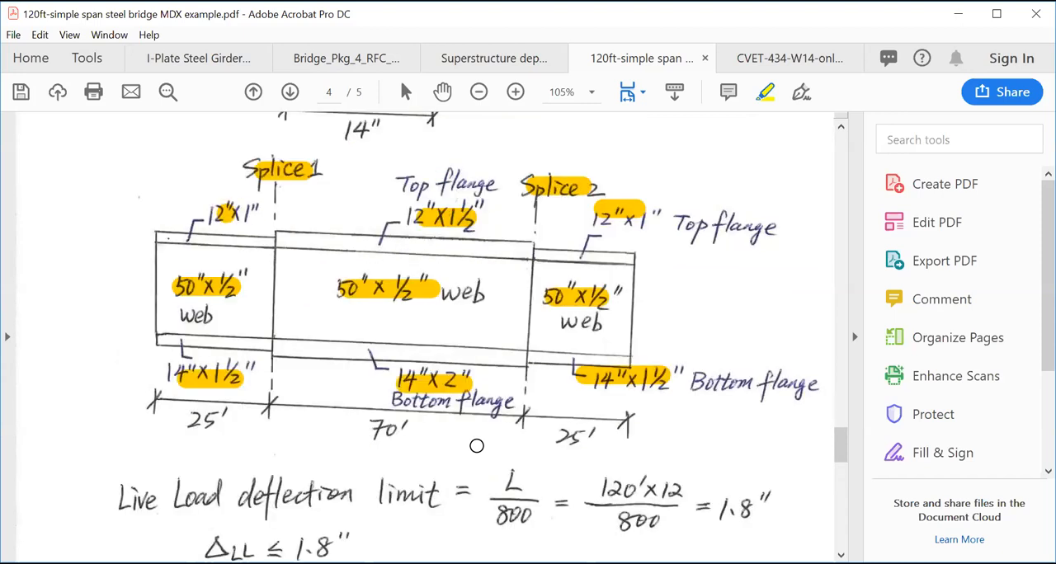
{"action": "scroll", "coordinate": [477, 445], "scroll_direction": "down", "scroll_amount": 3}
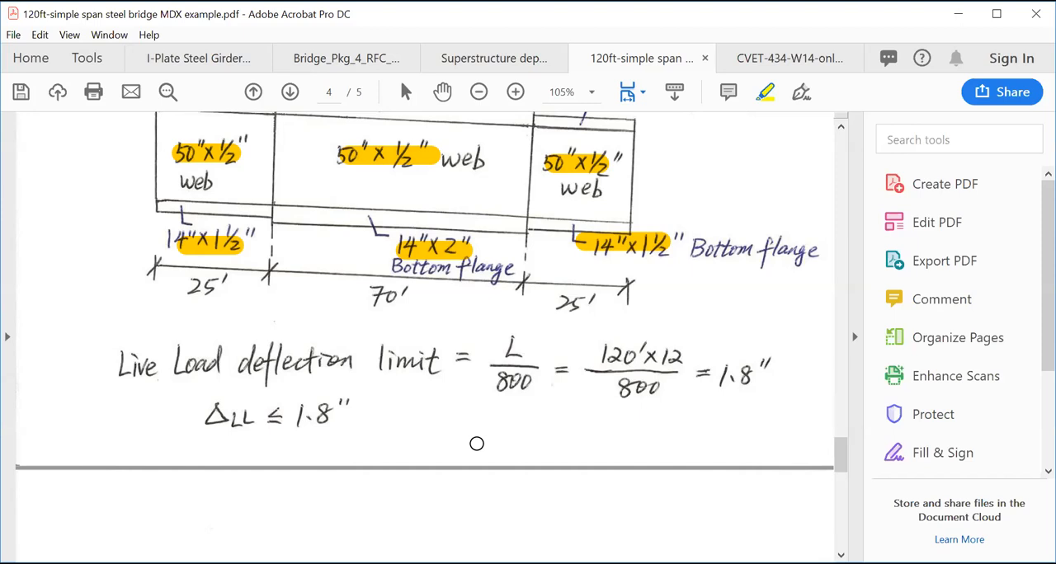
- Highlight the live load deflection limit ΔLL ≤ 1.8" below the girder elevation sketch
{"action": "left_click_drag", "start_coordinate": [216, 418], "coordinate": [337, 418]}
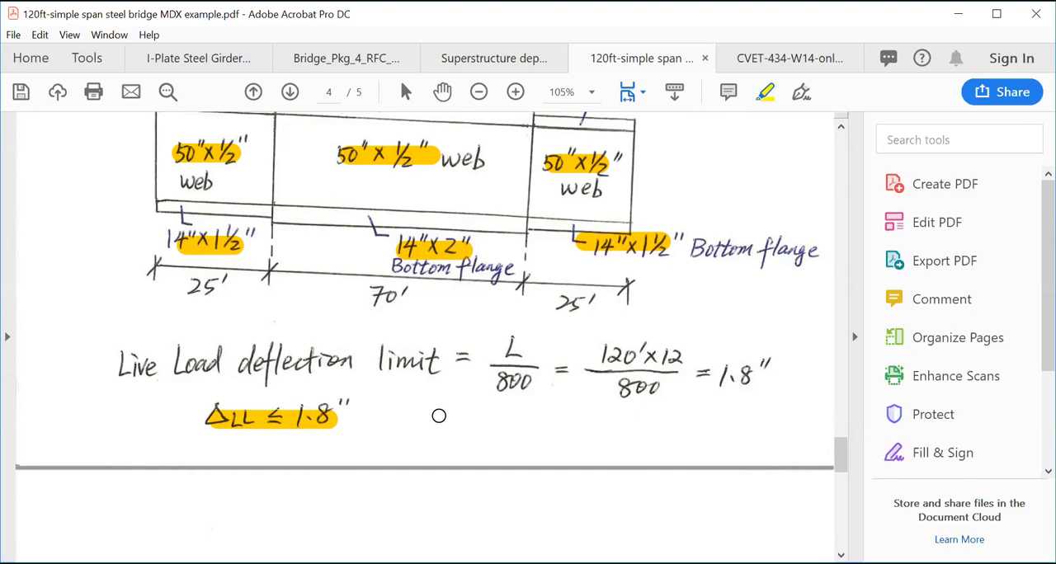
{"action": "scroll", "coordinate": [438, 416], "scroll_direction": "up", "scroll_amount": 3}
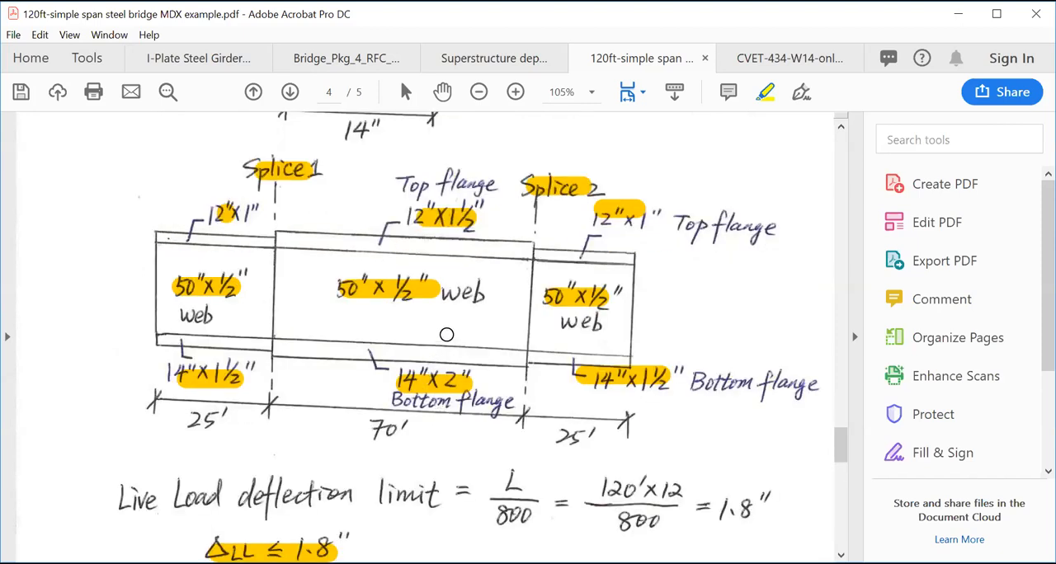
{"action": "scroll", "coordinate": [446, 334], "scroll_direction": "down", "scroll_amount": 3}
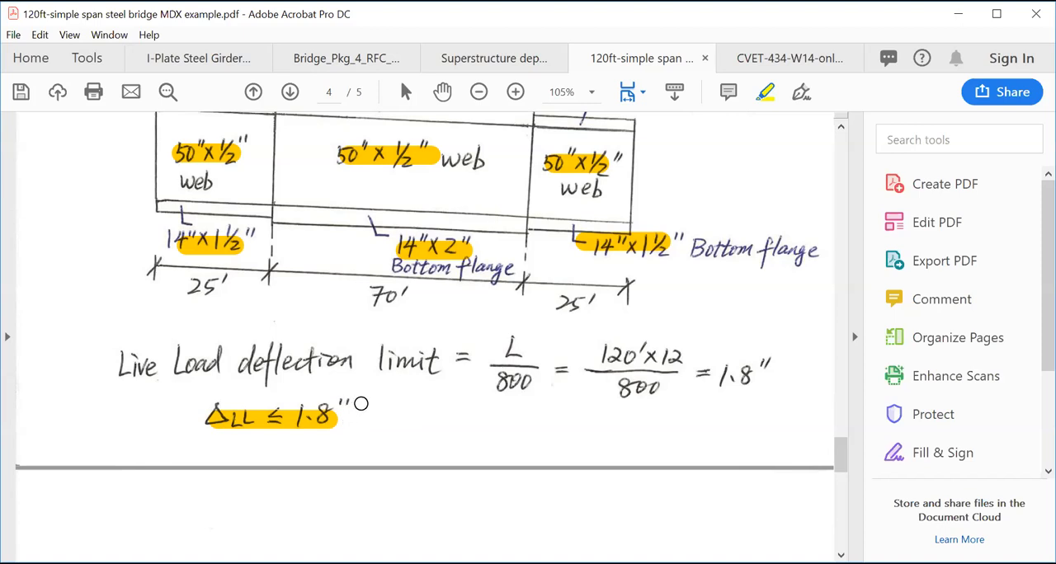
- Highlight the "Bearing stiffener" label on page 5 of the 120 ft example
{"action": "scroll", "coordinate": [419, 415], "scroll_direction": "down", "scroll_amount": 4}
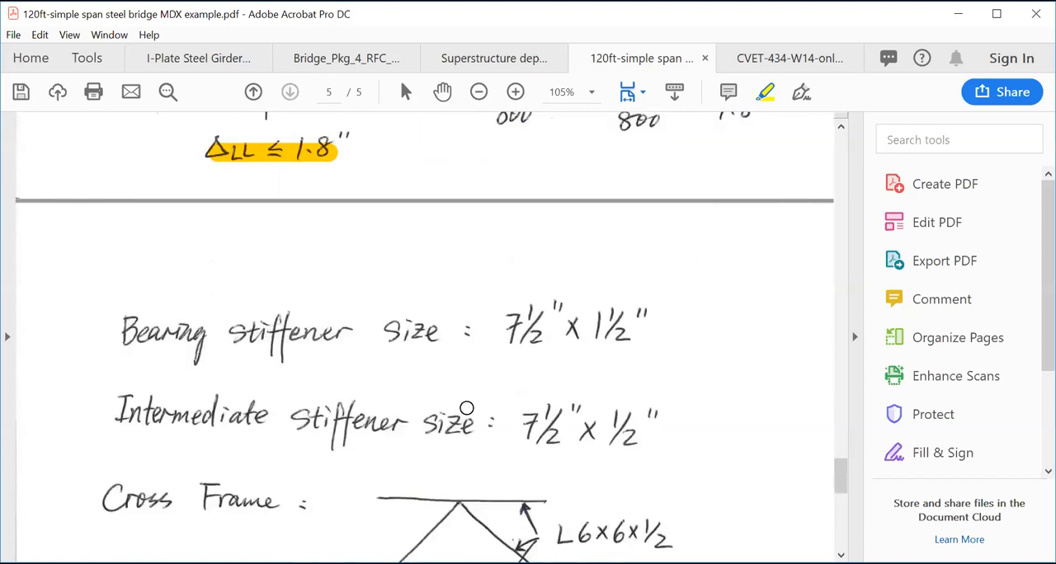
{"action": "scroll", "coordinate": [501, 384], "scroll_direction": "down", "scroll_amount": 3}
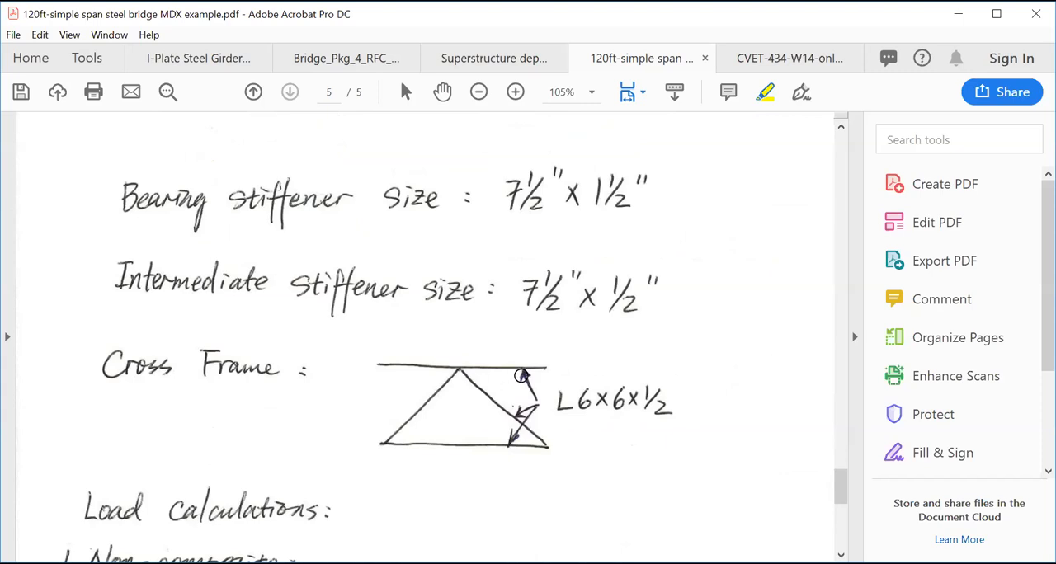
{"action": "scroll", "coordinate": [581, 388], "scroll_direction": "down", "scroll_amount": 3}
{"action": "scroll", "coordinate": [577, 380], "scroll_direction": "up", "scroll_amount": 3}
{"action": "left_click_drag", "start_coordinate": [126, 202], "coordinate": [320, 205]}
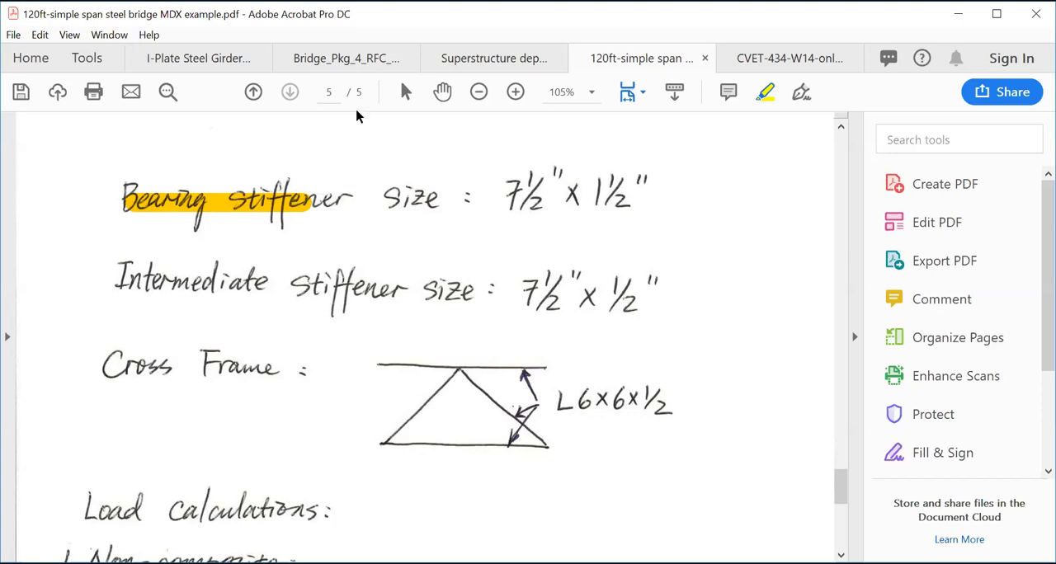
- In the Bridge_Pkg_4 plans, highlight the 1 1/2" x 7 1/2" plate size in the Bearing and Jacking Stiffener Detail
{"action": "left_click", "coordinate": [355, 59]}
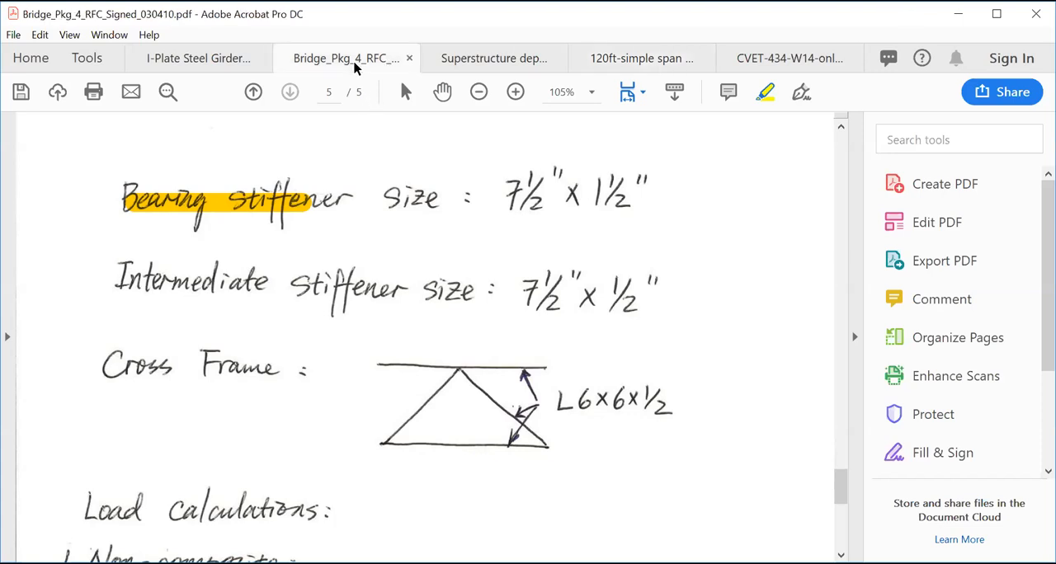
{"action": "scroll", "coordinate": [401, 259], "scroll_direction": "up", "scroll_amount": 5}
{"action": "scroll", "coordinate": [401, 260], "scroll_direction": "up", "scroll_amount": 1}
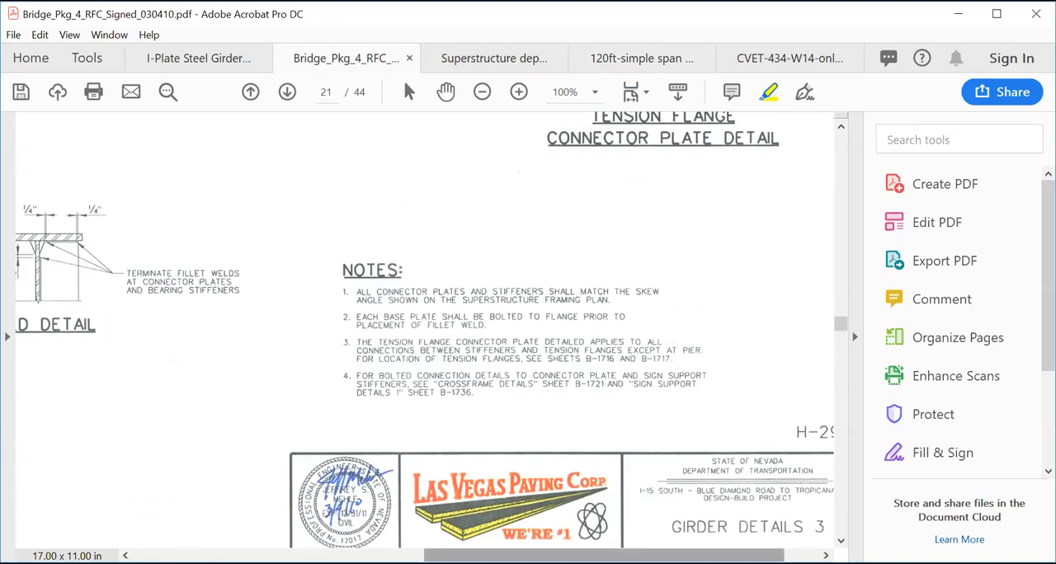
{"action": "scroll", "coordinate": [424, 330], "scroll_direction": "up", "scroll_amount": 5}
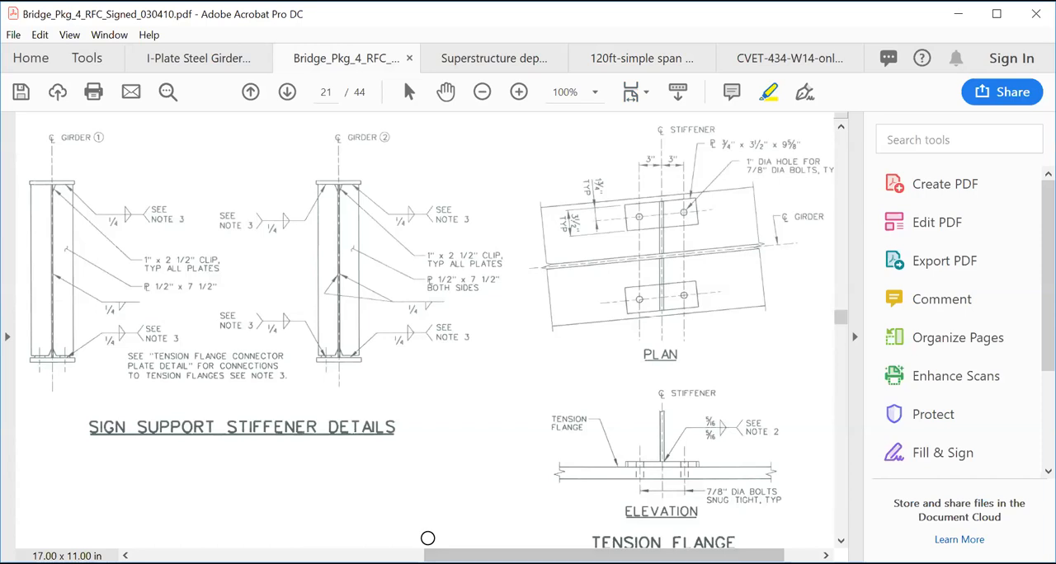
{"action": "left_click_drag", "start_coordinate": [603, 556], "coordinate": [453, 555]}
{"action": "left_click_drag", "start_coordinate": [296, 555], "coordinate": [223, 556]}
{"action": "scroll", "coordinate": [197, 492], "scroll_direction": "down", "scroll_amount": 2}
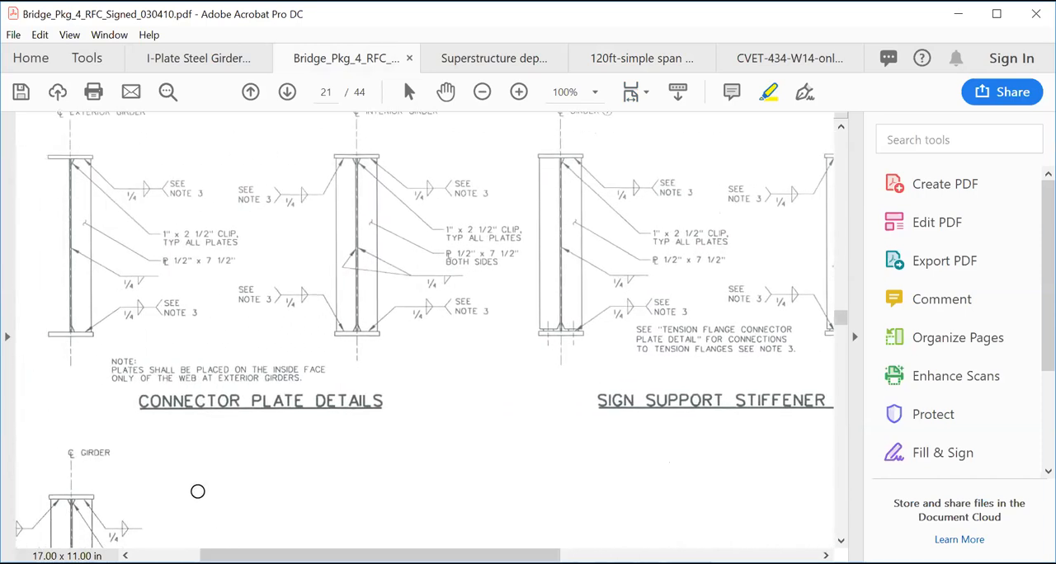
{"action": "scroll", "coordinate": [196, 491], "scroll_direction": "down", "scroll_amount": 5}
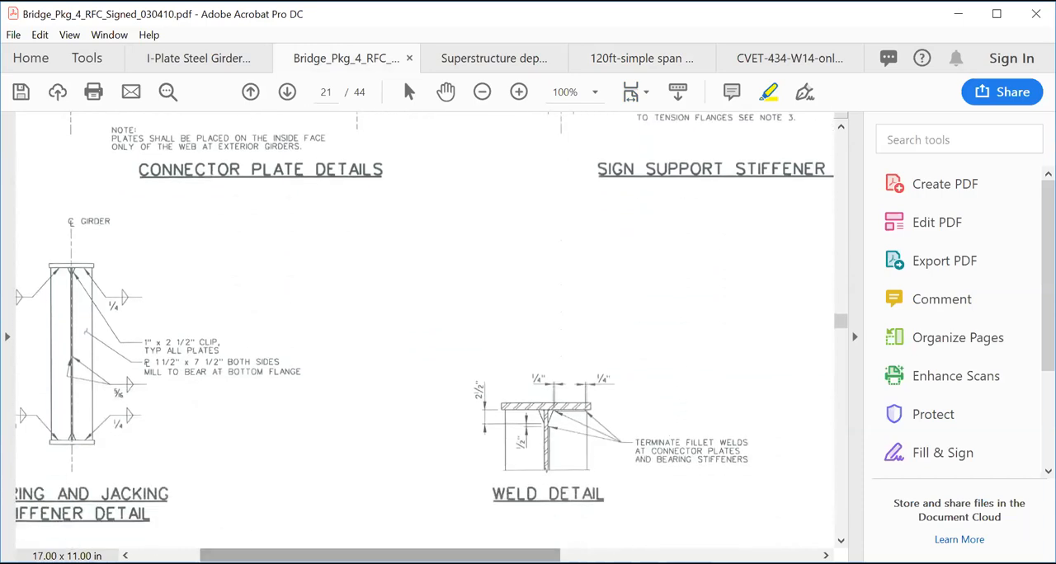
{"action": "left_click_drag", "start_coordinate": [262, 556], "coordinate": [201, 556]}
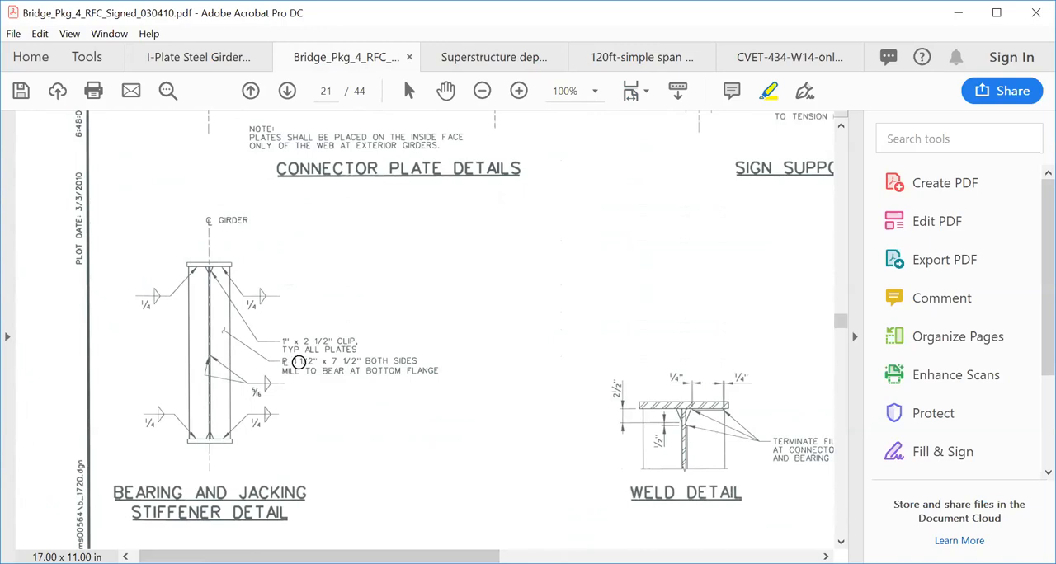
{"action": "left_click_drag", "start_coordinate": [295, 362], "coordinate": [373, 360]}
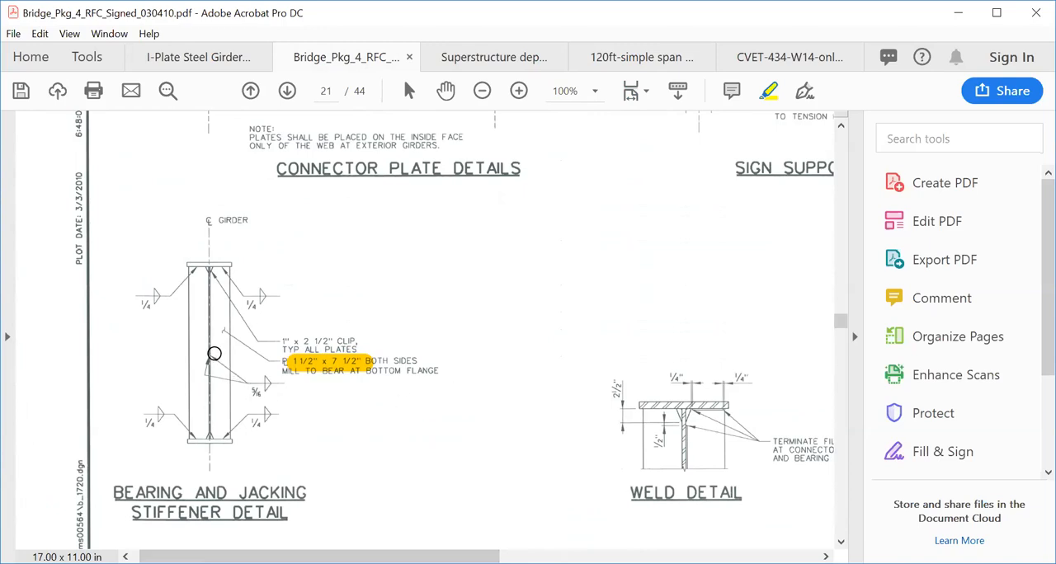
- Mark the web of the girder in the Bearing and Jacking Stiffener Detail with a highlighter dot
{"action": "left_click", "coordinate": [214, 354]}
{"action": "left_click", "coordinate": [224, 358]}
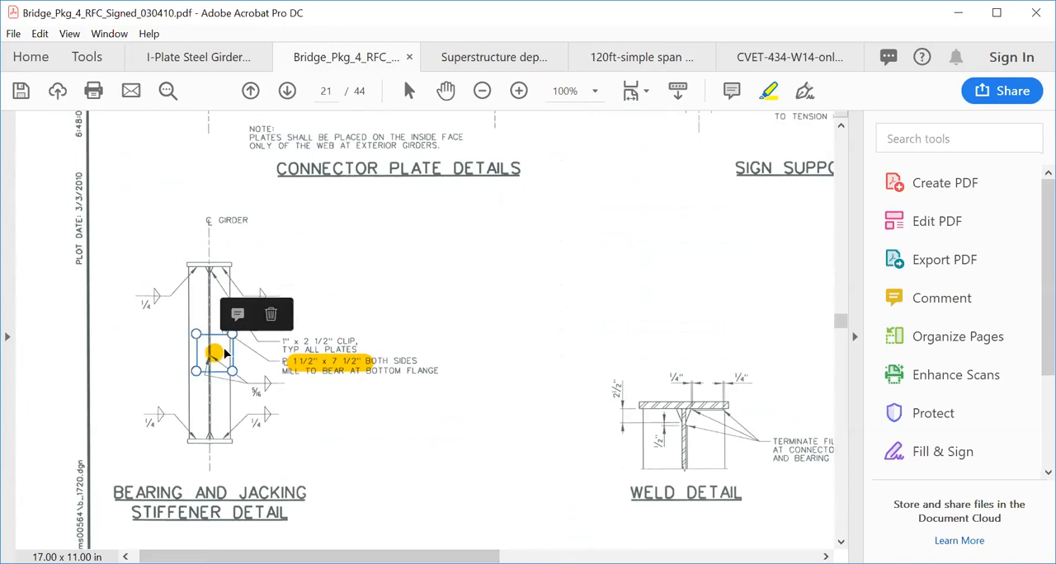
{"action": "left_click", "coordinate": [292, 403]}
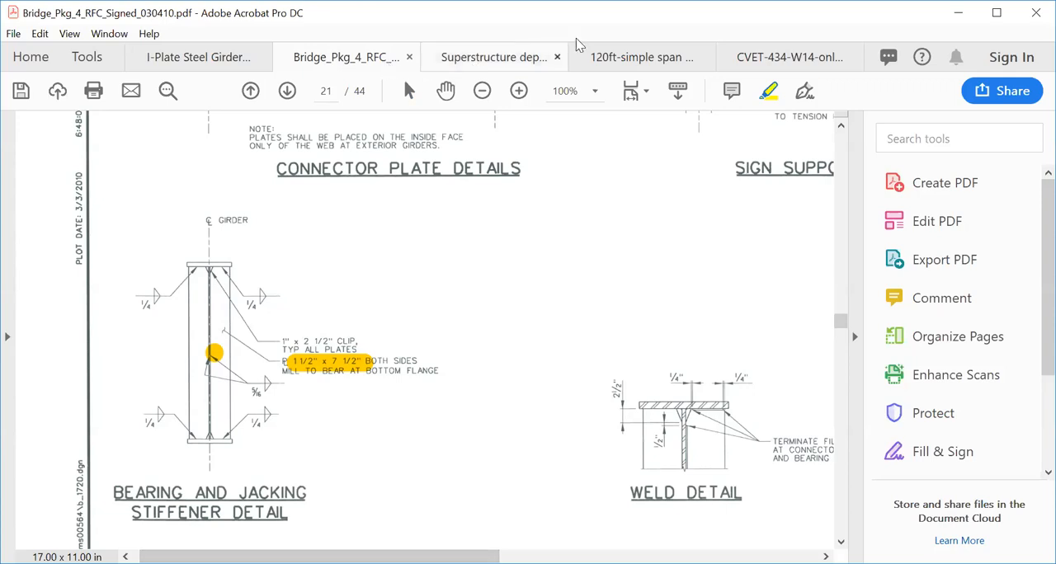
- Highlight the "Intermediate stiffener" label in the 120 ft example
{"action": "left_click", "coordinate": [615, 52]}
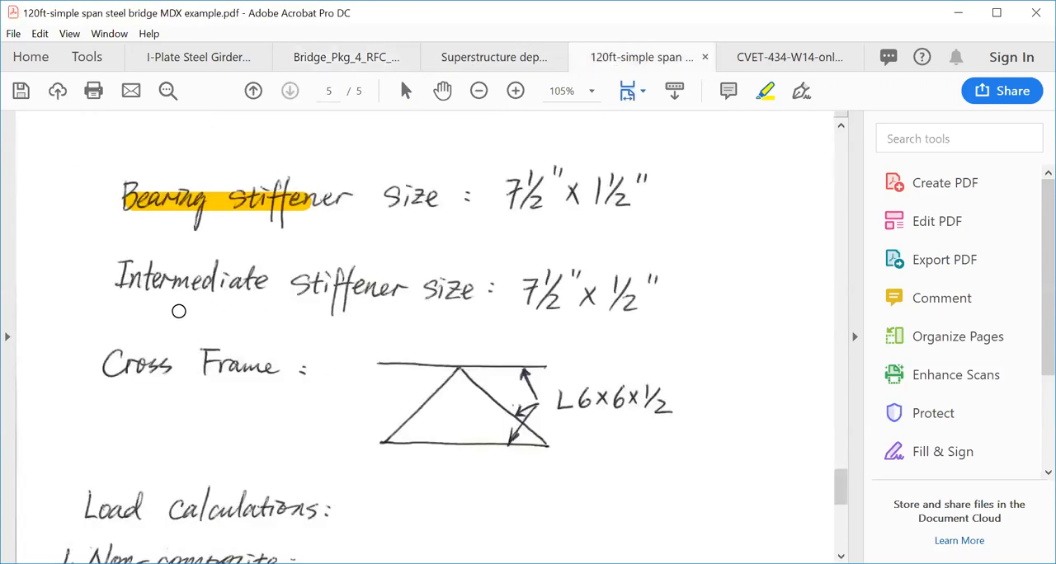
{"action": "mouse_move", "coordinate": [122, 280]}
{"action": "left_mouse_down"}
{"action": "mouse_move", "coordinate": [298, 284]}
{"action": "mouse_move", "coordinate": [368, 302]}
{"action": "left_mouse_up"}
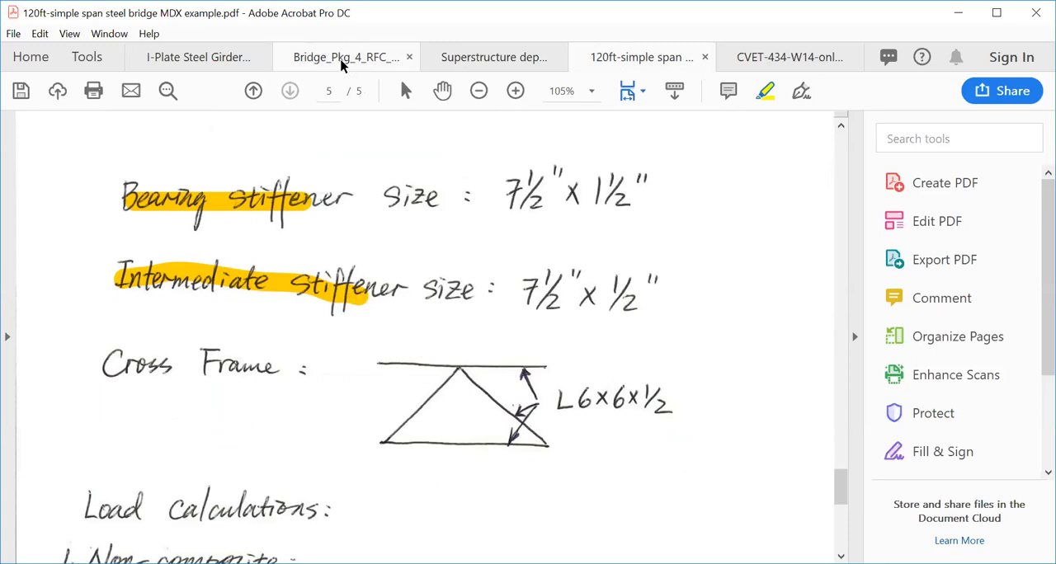
- In the Bridge_Pkg_4 plans, highlight the exterior girder's 1/2" x 7 1/2" plate size in the Connector Plate Details
{"action": "left_click", "coordinate": [368, 65]}
{"action": "mouse_move", "coordinate": [625, 325]}
{"action": "left_mouse_down"}
{"action": "mouse_move", "coordinate": [551, 369]}
{"action": "mouse_move", "coordinate": [408, 420]}
{"action": "left_mouse_up"}
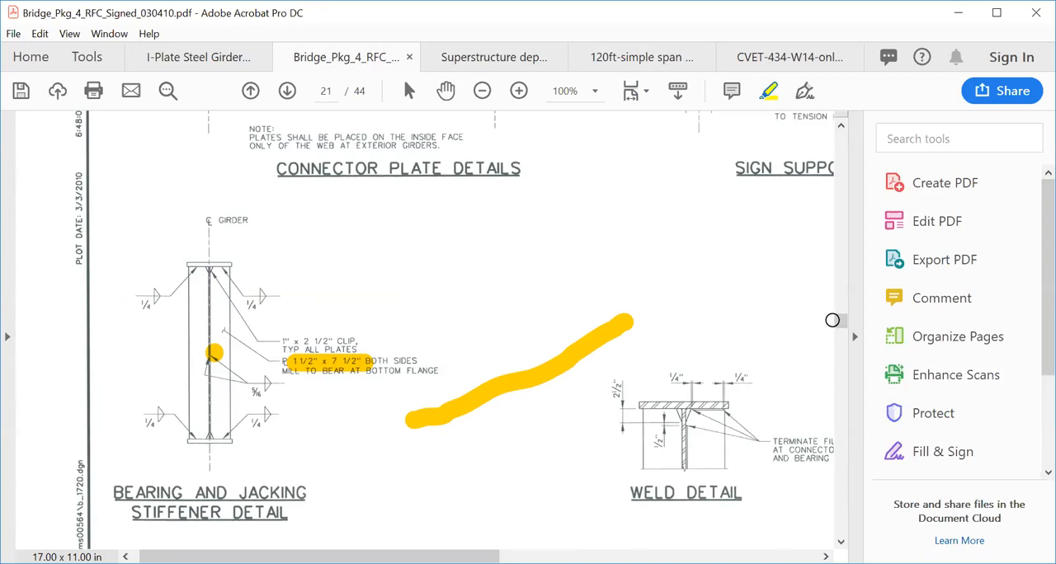
{"action": "left_click_drag", "start_coordinate": [839, 323], "coordinate": [839, 320]}
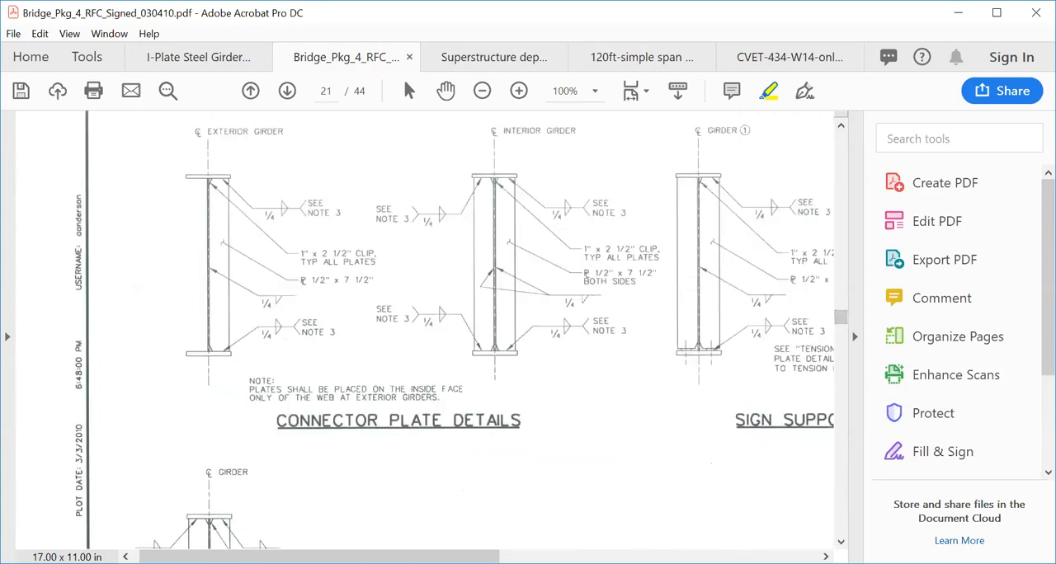
{"action": "left_click_drag", "start_coordinate": [458, 557], "coordinate": [483, 556]}
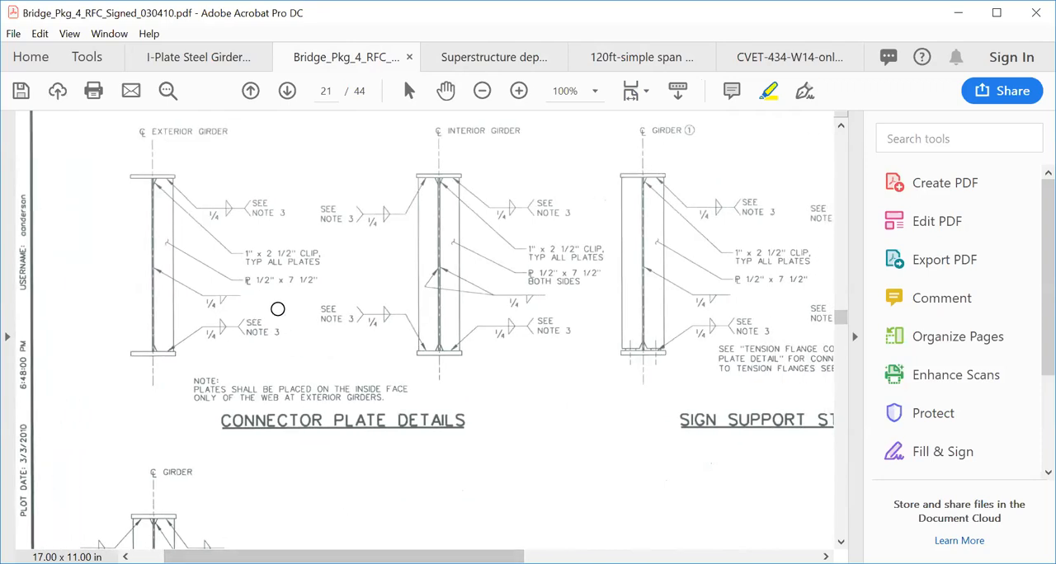
{"action": "left_click", "coordinate": [266, 281]}
{"action": "left_click_drag", "start_coordinate": [266, 281], "coordinate": [321, 282]}
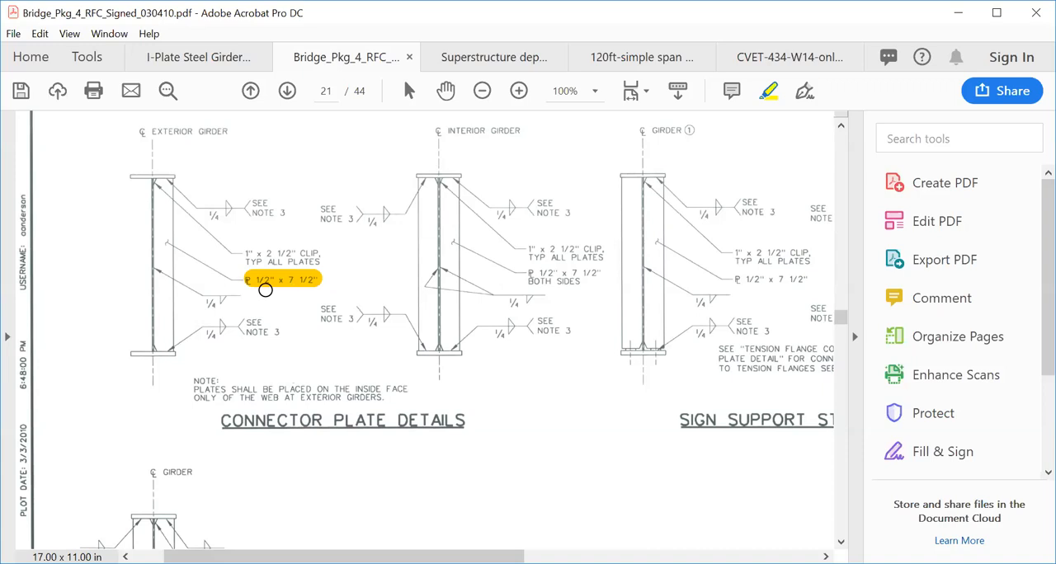
- In the 120 ft example, highlight the "Cross Frame" label and circle the cross frame sketch with its L6x6x1/2 callout
{"action": "left_click", "coordinate": [647, 59]}
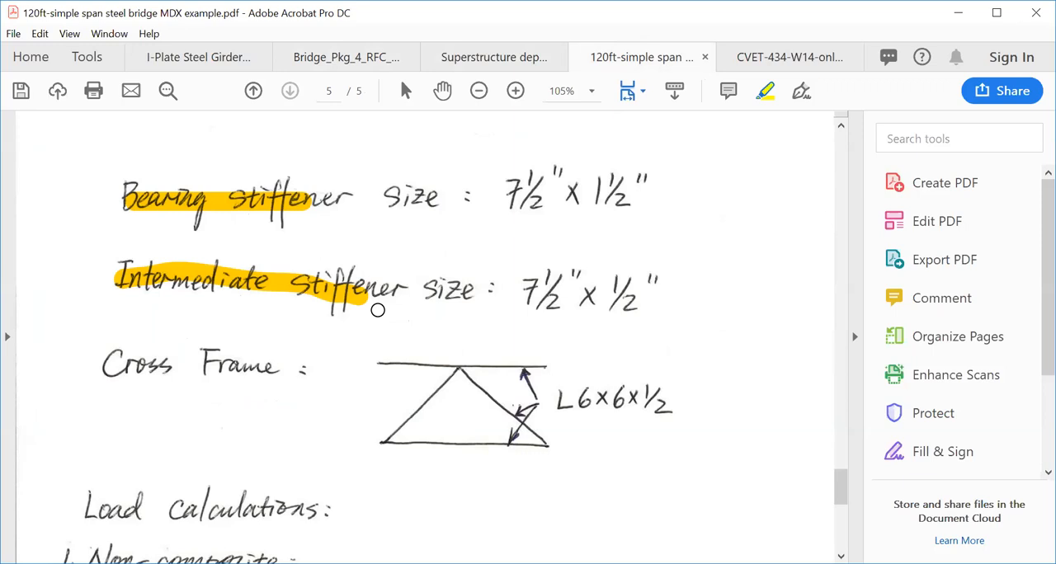
{"action": "mouse_move", "coordinate": [126, 378]}
{"action": "left_mouse_down"}
{"action": "mouse_move", "coordinate": [174, 354]}
{"action": "mouse_move", "coordinate": [280, 363]}
{"action": "left_mouse_up"}
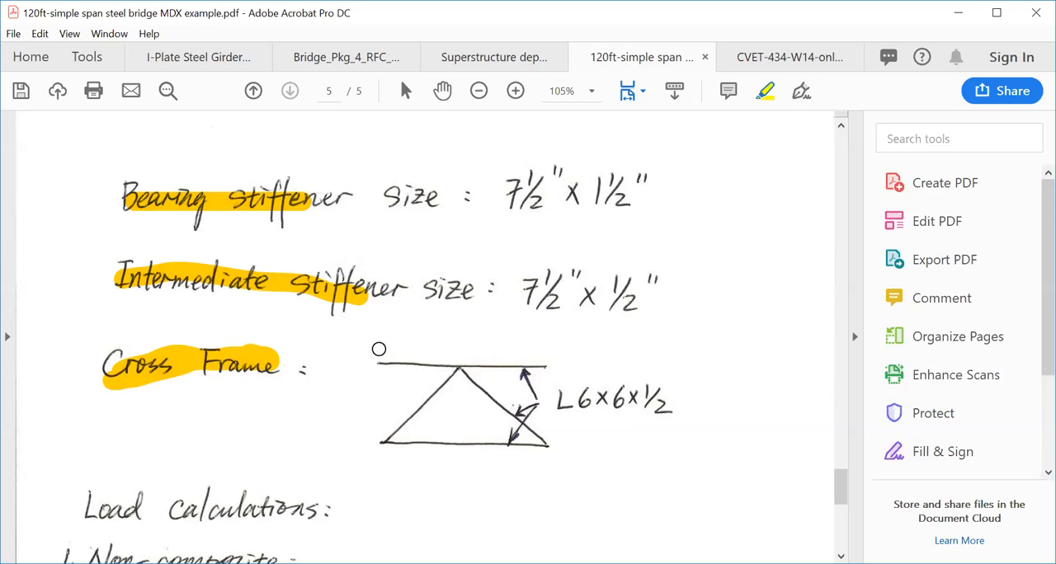
{"action": "mouse_move", "coordinate": [367, 346]}
{"action": "left_mouse_down"}
{"action": "mouse_move", "coordinate": [354, 360]}
{"action": "mouse_move", "coordinate": [405, 467]}
{"action": "mouse_move", "coordinate": [528, 477]}
{"action": "mouse_move", "coordinate": [719, 415]}
{"action": "mouse_move", "coordinate": [545, 350]}
{"action": "mouse_move", "coordinate": [411, 348]}
{"action": "left_mouse_up"}
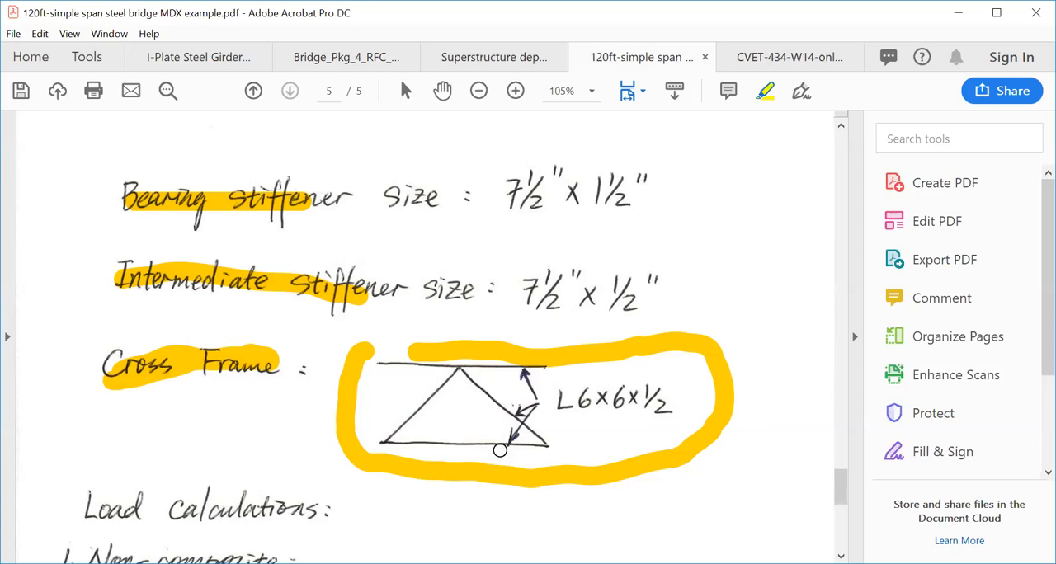
- Review the non-composite, composite DC and DW load calculations on page 5, and return to the Trial Size cross-section on page 4
{"action": "scroll", "coordinate": [502, 493], "scroll_direction": "down", "scroll_amount": 5}
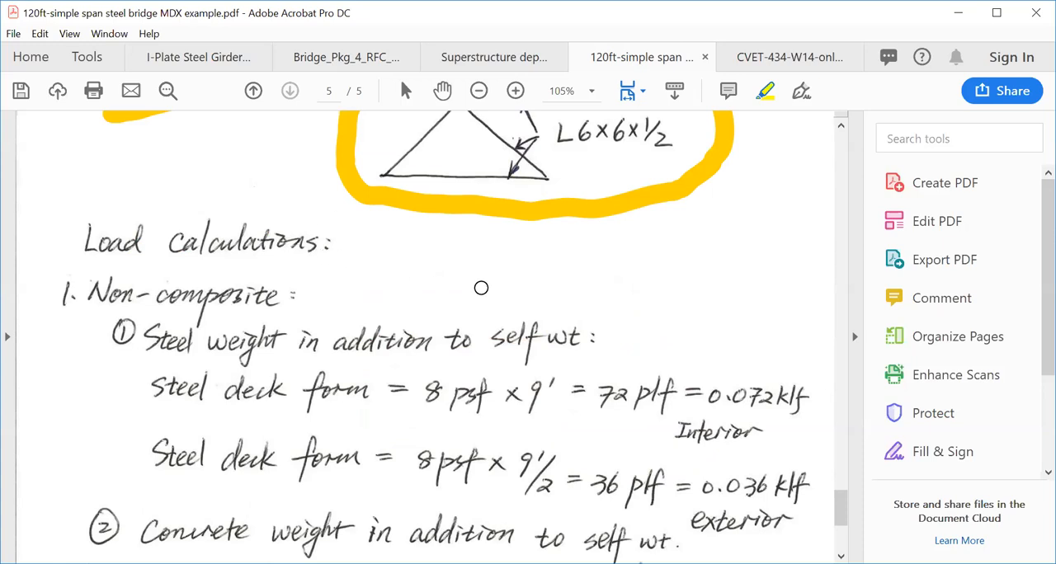
{"action": "scroll", "coordinate": [575, 279], "scroll_direction": "down", "scroll_amount": 3}
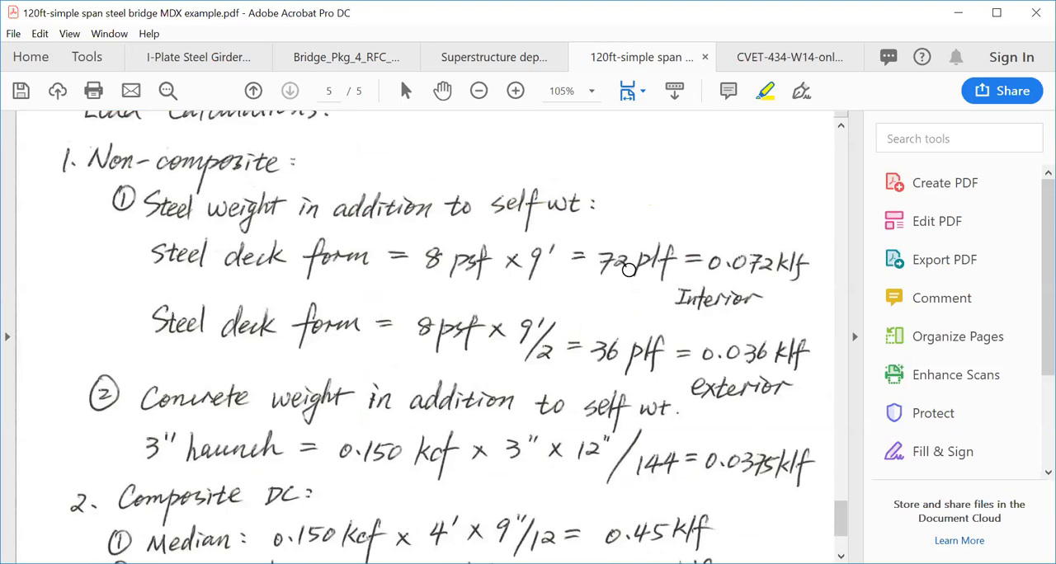
{"action": "scroll", "coordinate": [629, 274], "scroll_direction": "down", "scroll_amount": 3}
{"action": "scroll", "coordinate": [629, 274], "scroll_direction": "down", "scroll_amount": 1}
{"action": "scroll", "coordinate": [629, 274], "scroll_direction": "up", "scroll_amount": 10}
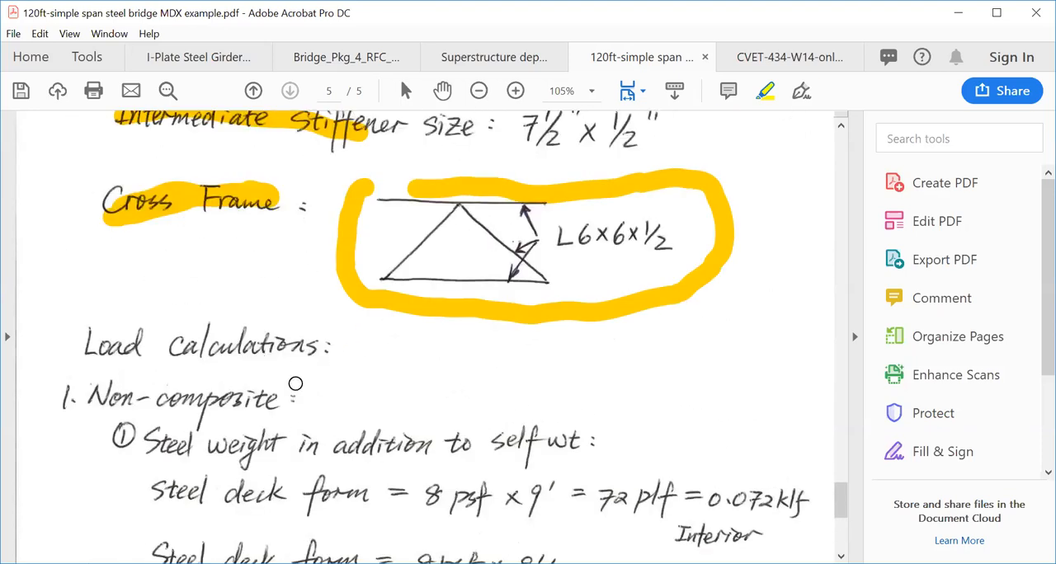
{"action": "scroll", "coordinate": [322, 388], "scroll_direction": "down", "scroll_amount": 4}
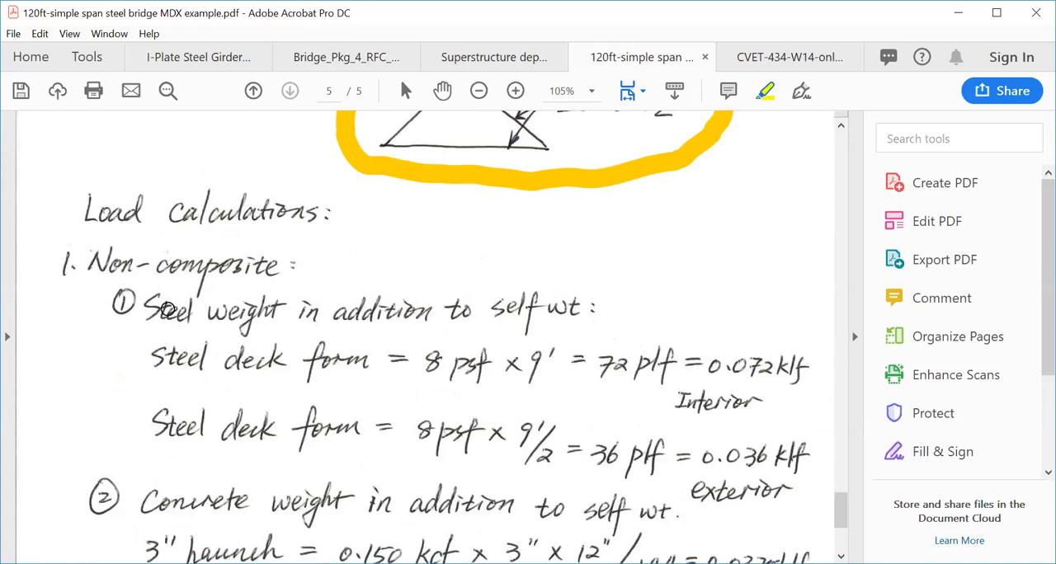
{"action": "scroll", "coordinate": [282, 427], "scroll_direction": "down", "scroll_amount": 8}
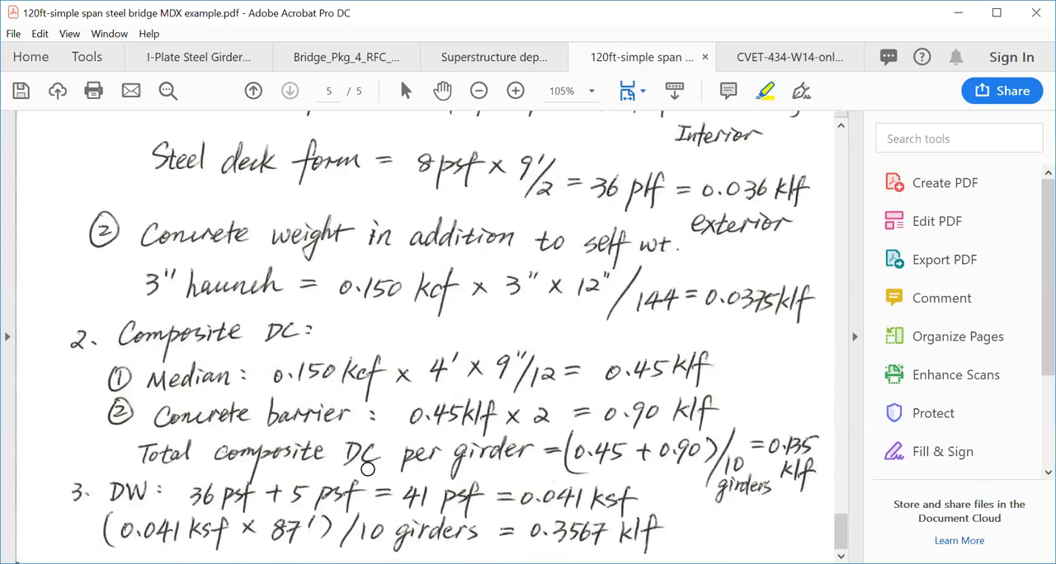
{"action": "scroll", "coordinate": [369, 466], "scroll_direction": "up", "scroll_amount": 15}
{"action": "scroll", "coordinate": [406, 439], "scroll_direction": "down", "scroll_amount": 4}
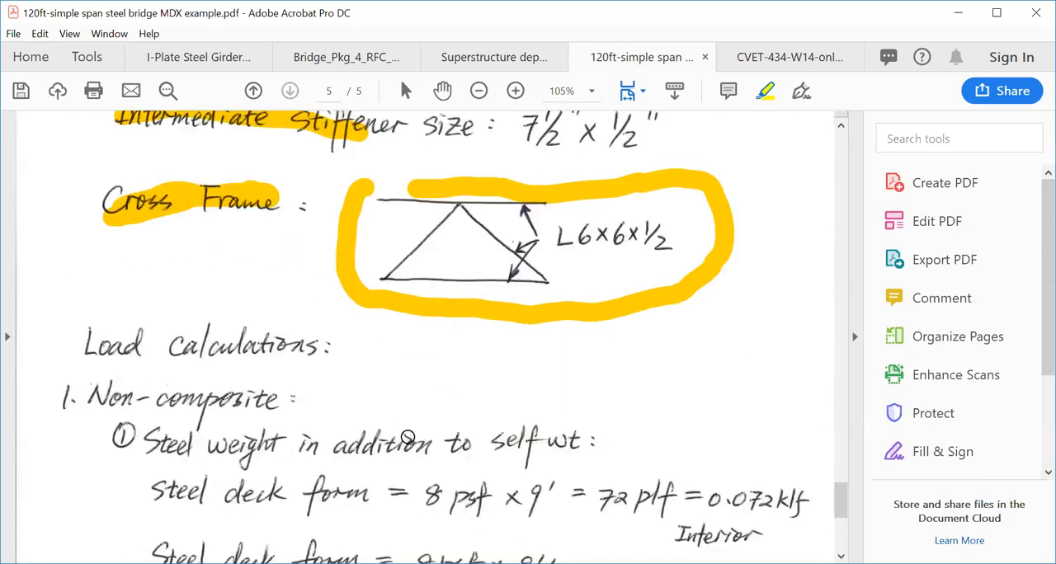
{"action": "scroll", "coordinate": [370, 411], "scroll_direction": "down", "scroll_amount": 4}
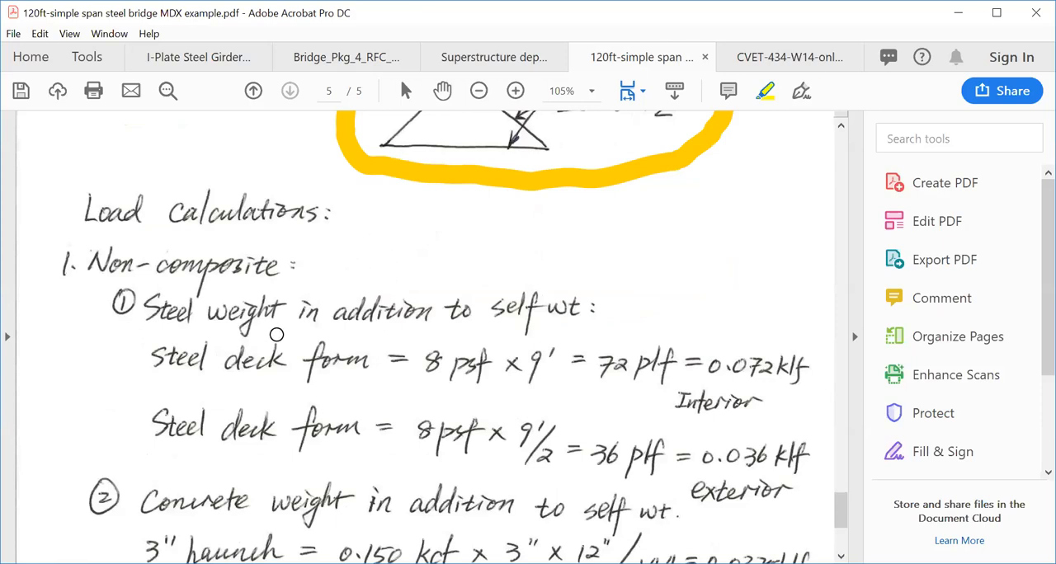
{"action": "scroll", "coordinate": [277, 334], "scroll_direction": "down", "scroll_amount": 4}
{"action": "scroll", "coordinate": [289, 358], "scroll_direction": "down", "scroll_amount": 4}
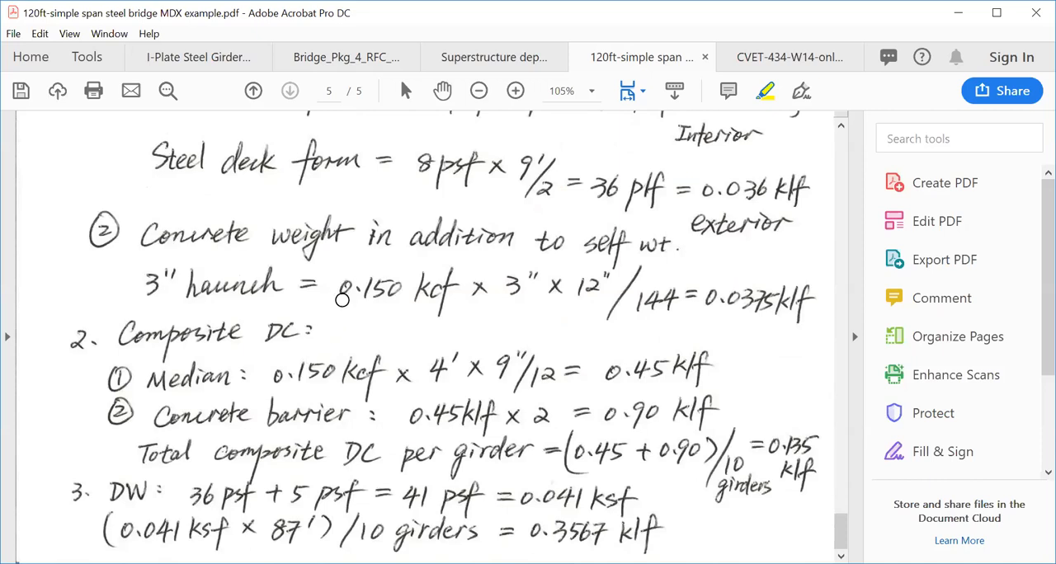
{"action": "scroll", "coordinate": [341, 300], "scroll_direction": "up", "scroll_amount": 8}
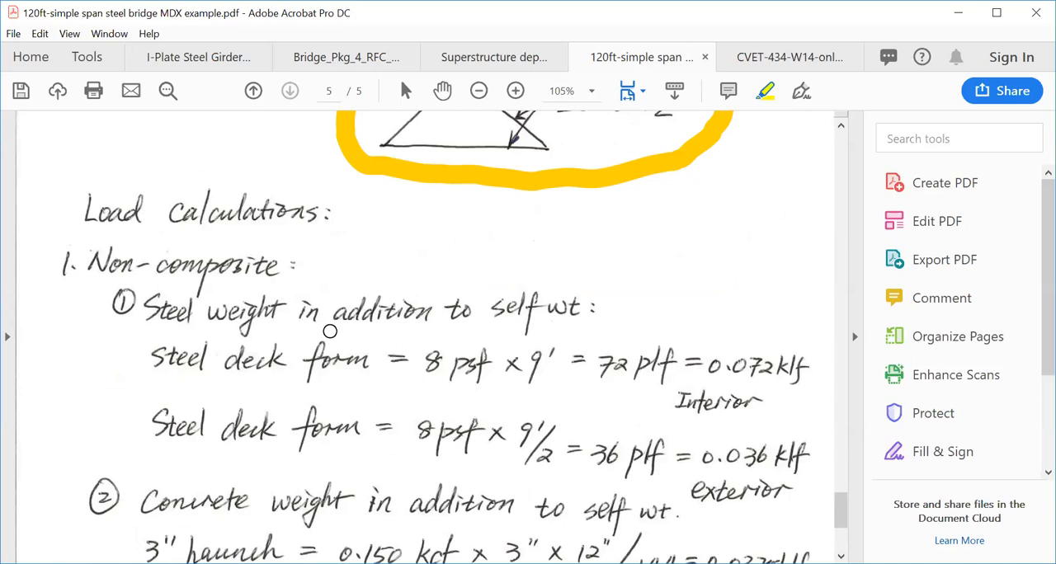
{"action": "scroll", "coordinate": [513, 373], "scroll_direction": "up", "scroll_amount": 4}
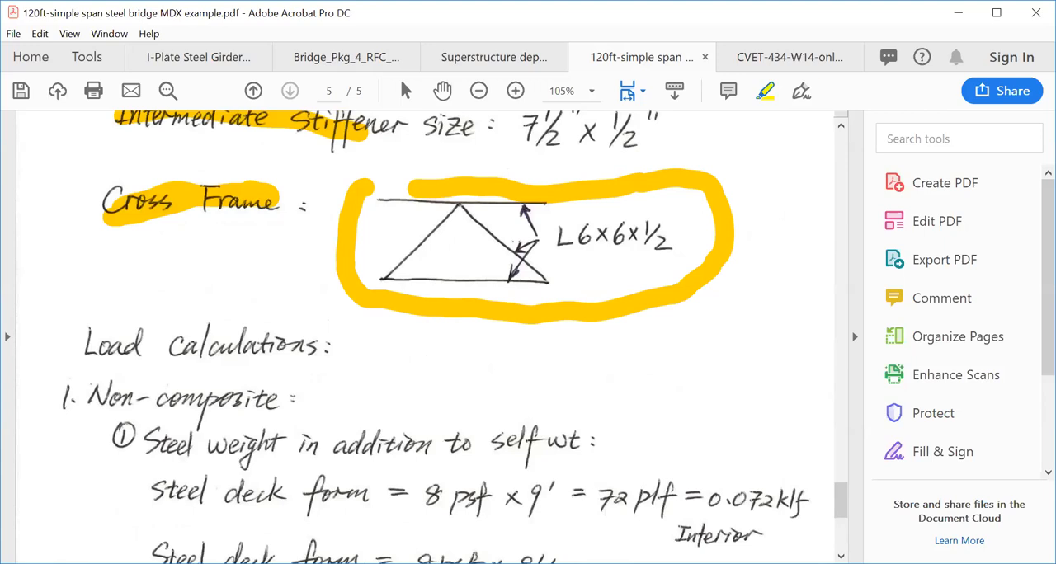
{"action": "scroll", "coordinate": [528, 411], "scroll_direction": "up", "scroll_amount": 12}
{"action": "scroll", "coordinate": [594, 413], "scroll_direction": "down", "scroll_amount": 4}
{"action": "scroll", "coordinate": [594, 413], "scroll_direction": "up", "scroll_amount": 4}
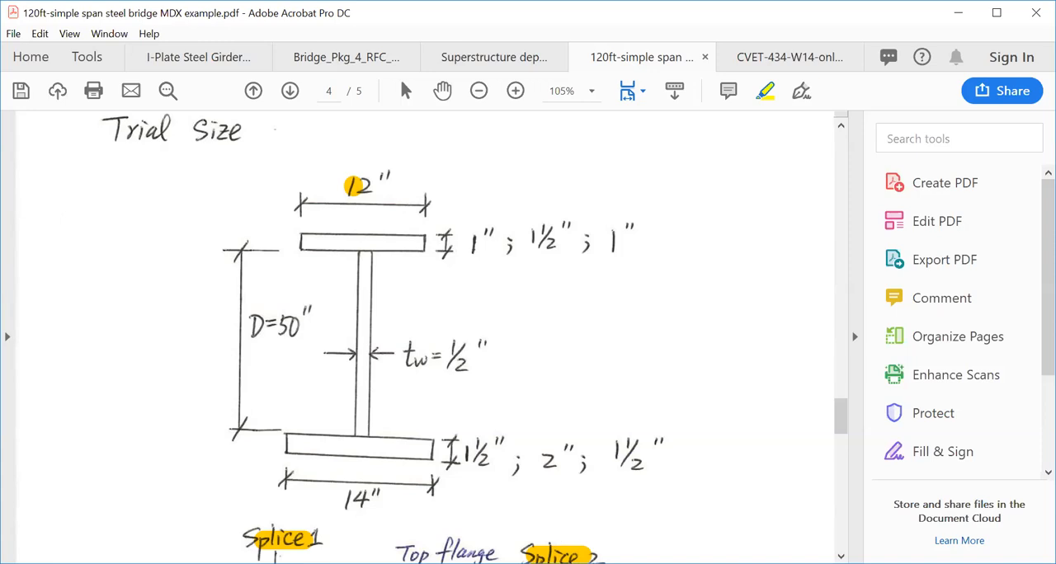
- Switch to MDX and start a new project
{"action": "key", "text": "alt+Tab"}
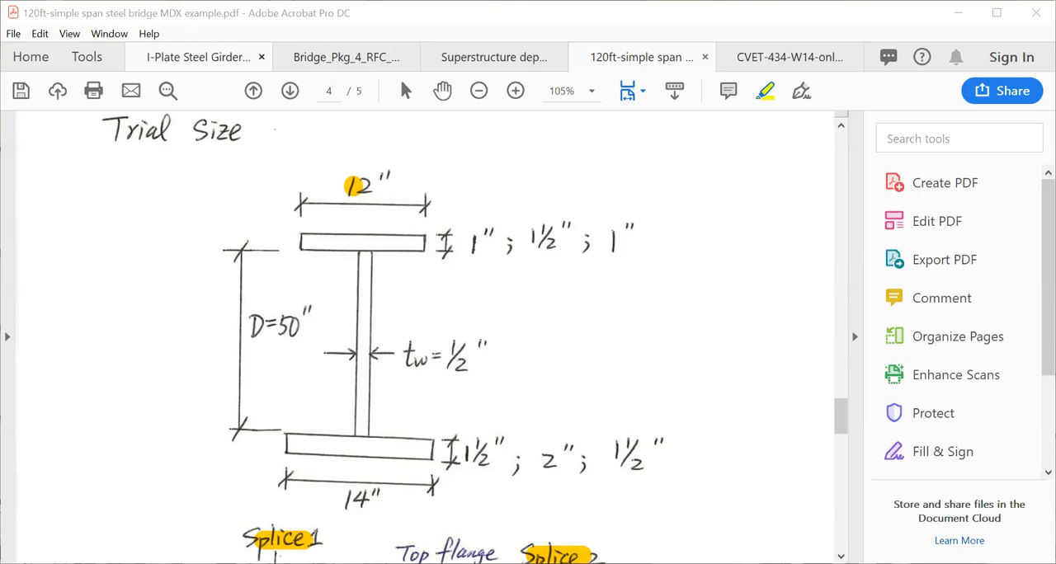
{"action": "key", "text": "ctrl"}
{"action": "key", "text": "ctrl"}
{"action": "key", "text": "ctrl"}
{"action": "key", "text": "ctrl"}
{"action": "key", "text": "ctrl"}
{"action": "key", "text": "ctrl"}
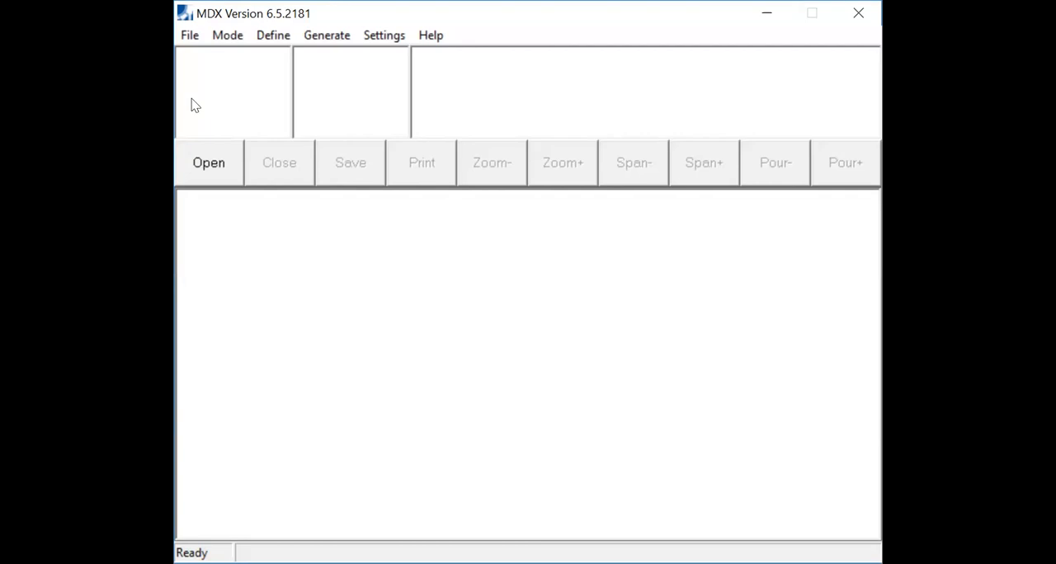
{"action": "left_click", "coordinate": [189, 40]}
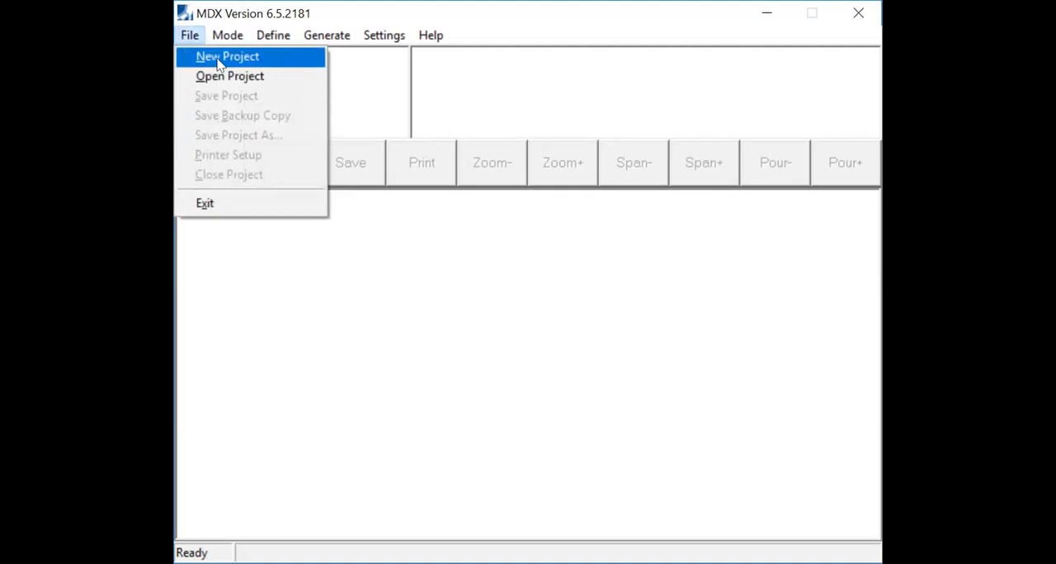
{"action": "left_click", "coordinate": [220, 58]}
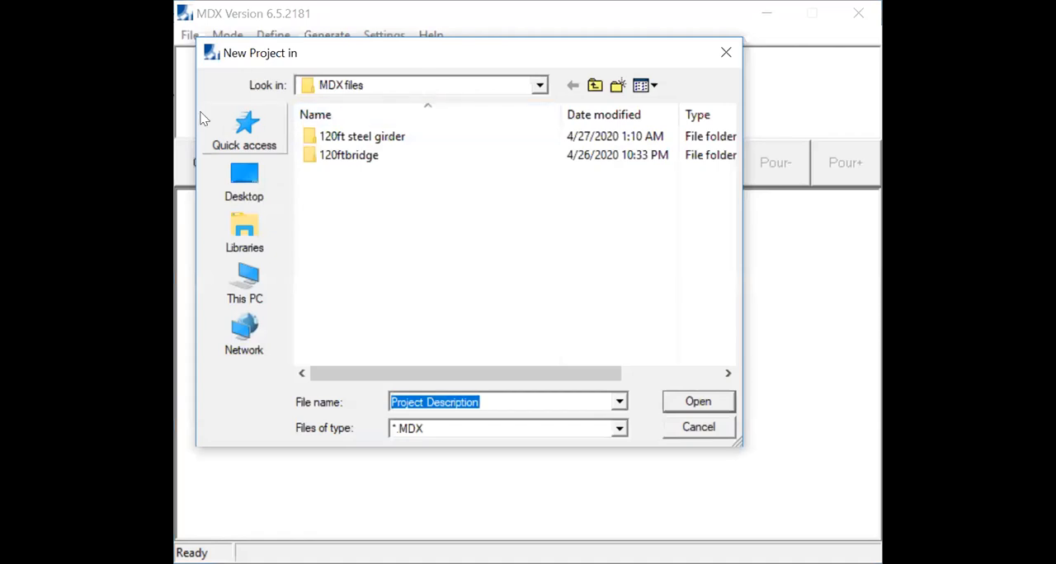
- Open the "120ft steel girder" folder inside MDX files as the location for the new project
{"action": "left_click", "coordinate": [377, 141]}
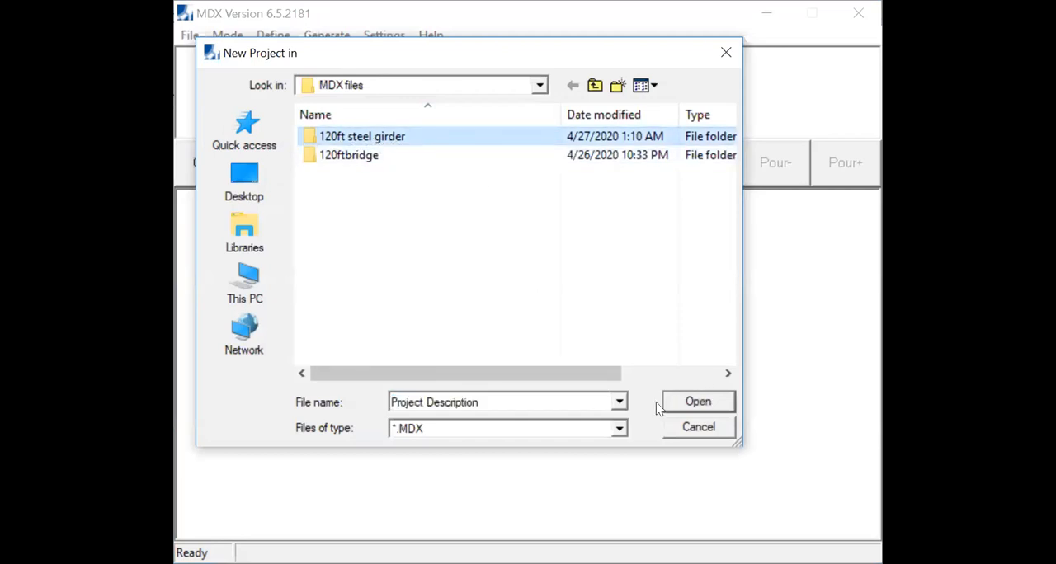
{"action": "left_click", "coordinate": [487, 399]}
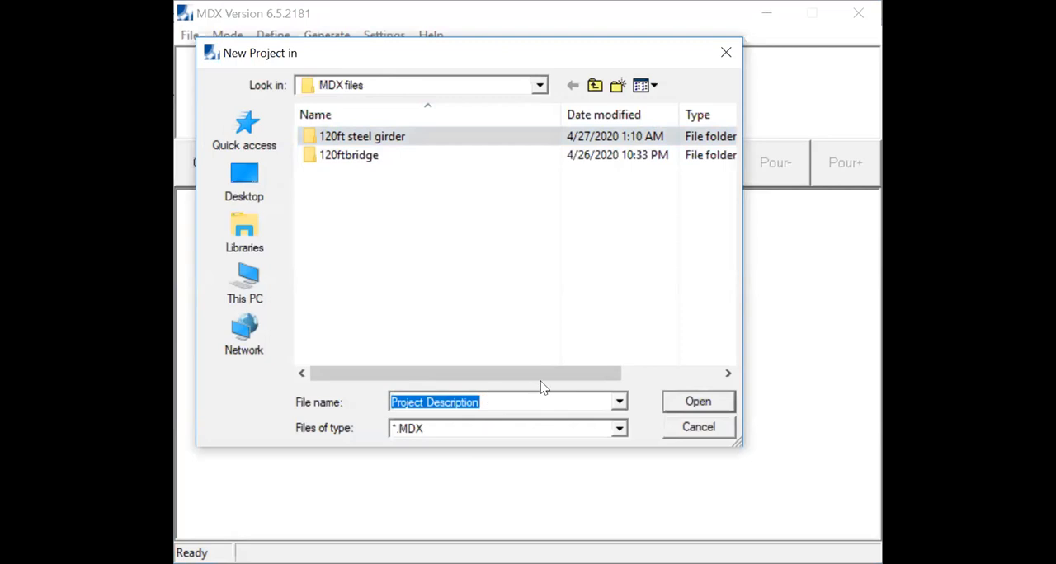
{"action": "type", "text": "120"}
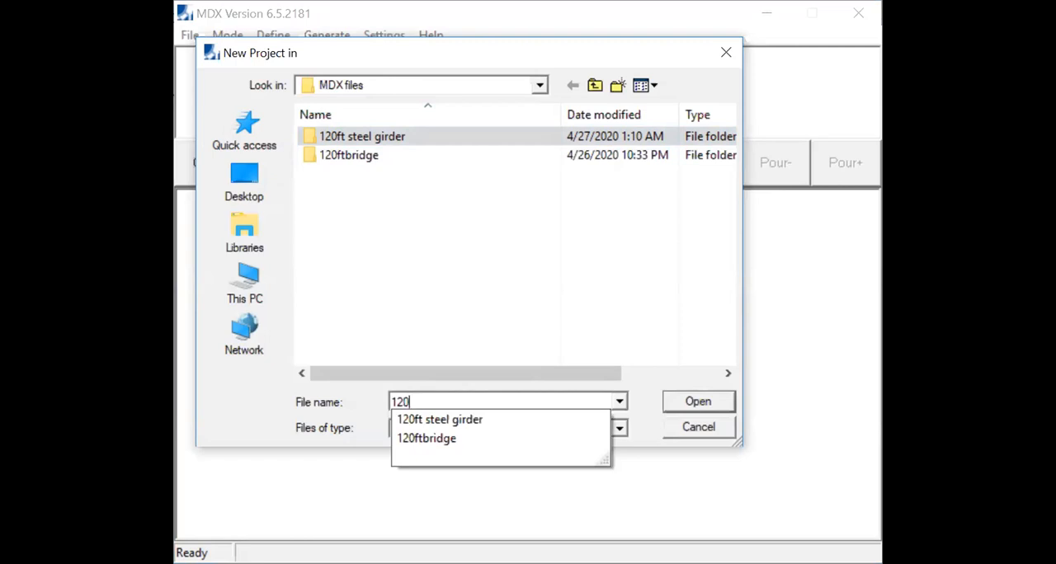
{"action": "left_click", "coordinate": [536, 420]}
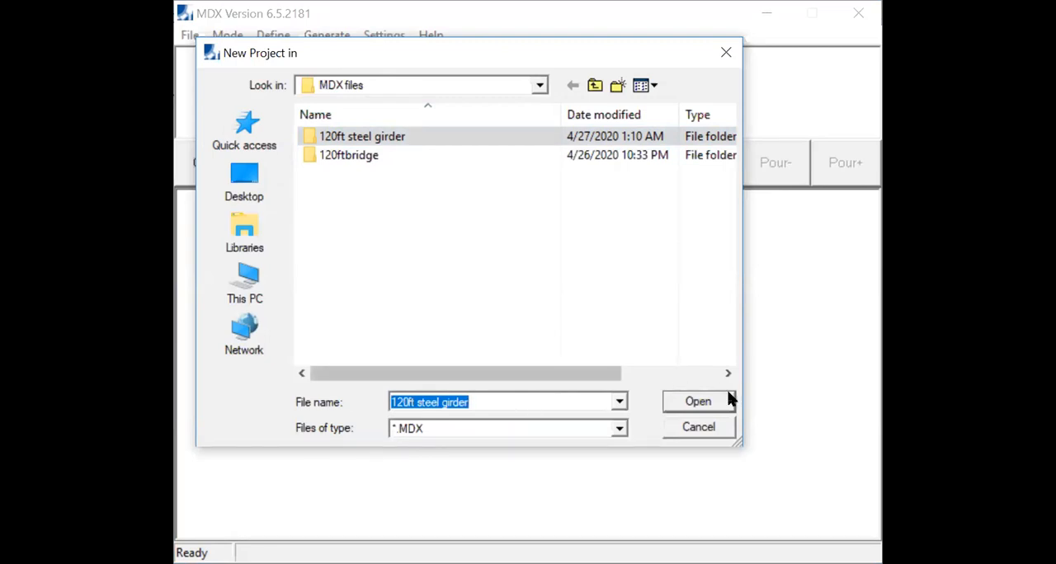
{"action": "left_click", "coordinate": [697, 402]}
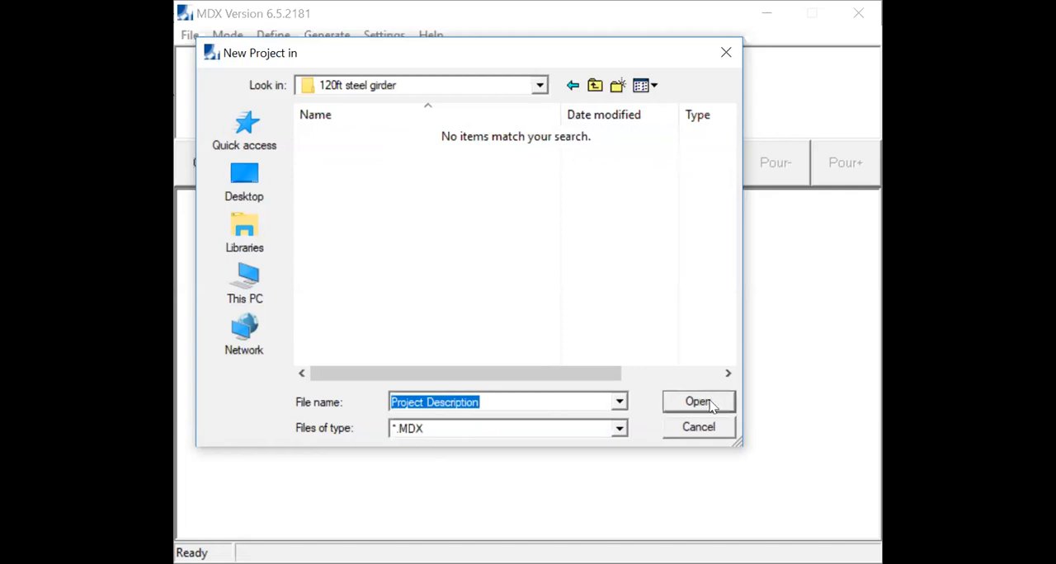
- Name the new project file "120ft I-plate gider" and continue to the choice of project type
{"action": "left_click", "coordinate": [709, 407]}
{"action": "type", "text": "120"}
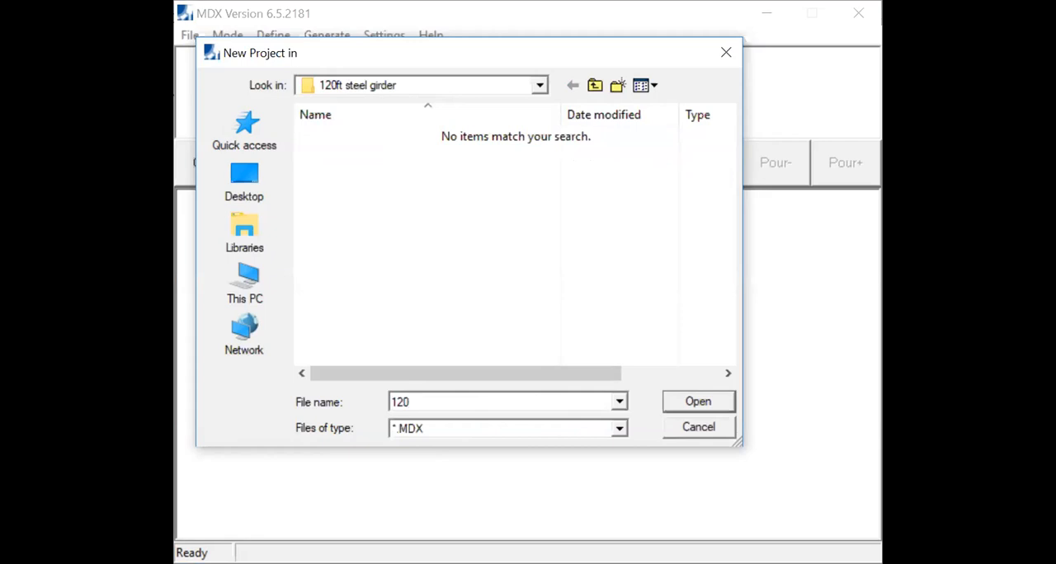
{"action": "type", "text": "ft I-plate gider"}
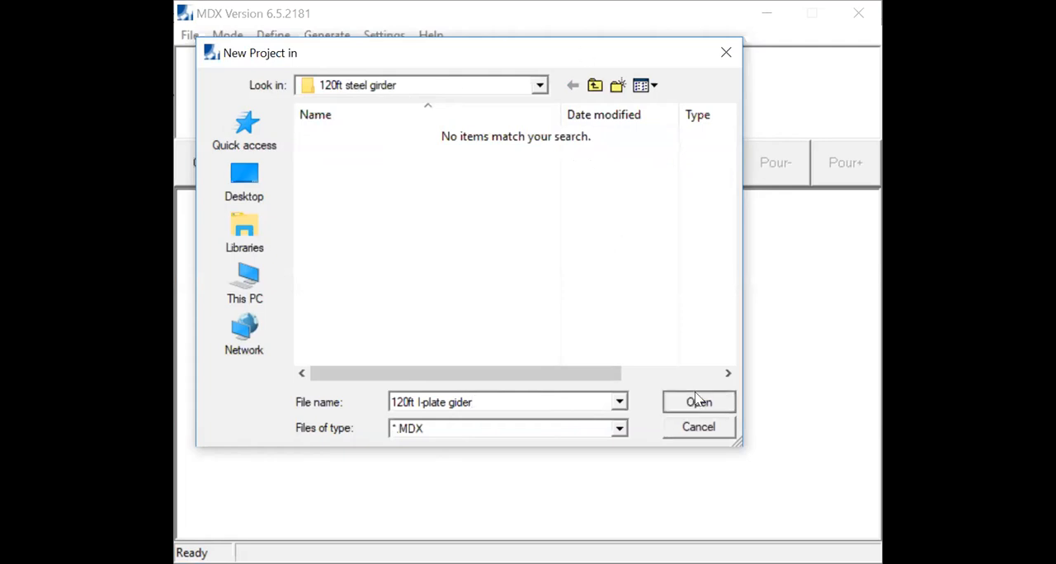
{"action": "left_click", "coordinate": [697, 401]}
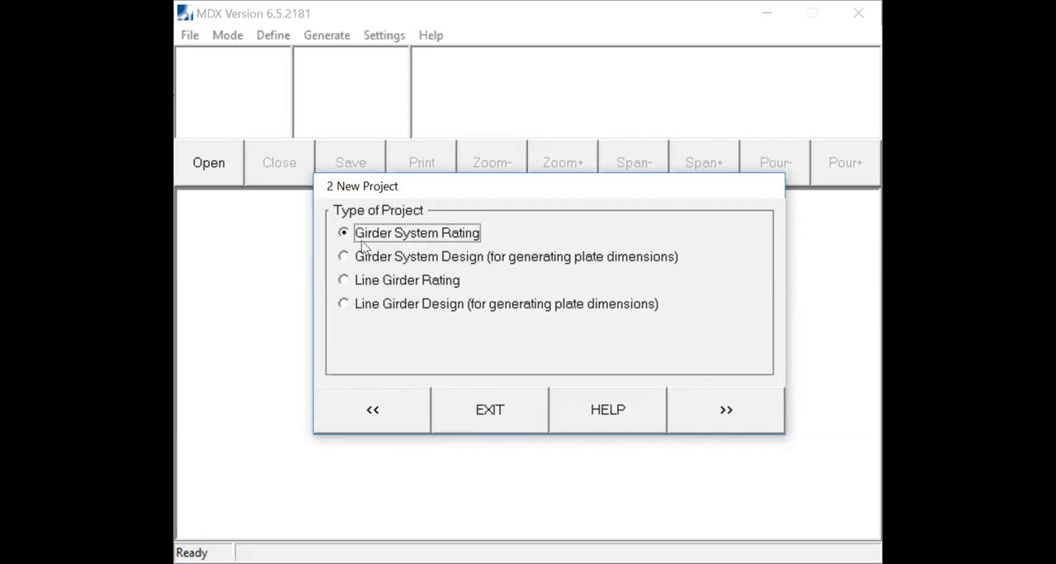
{"action": "key", "text": "ctrl"}
{"action": "key", "text": "ctrl"}
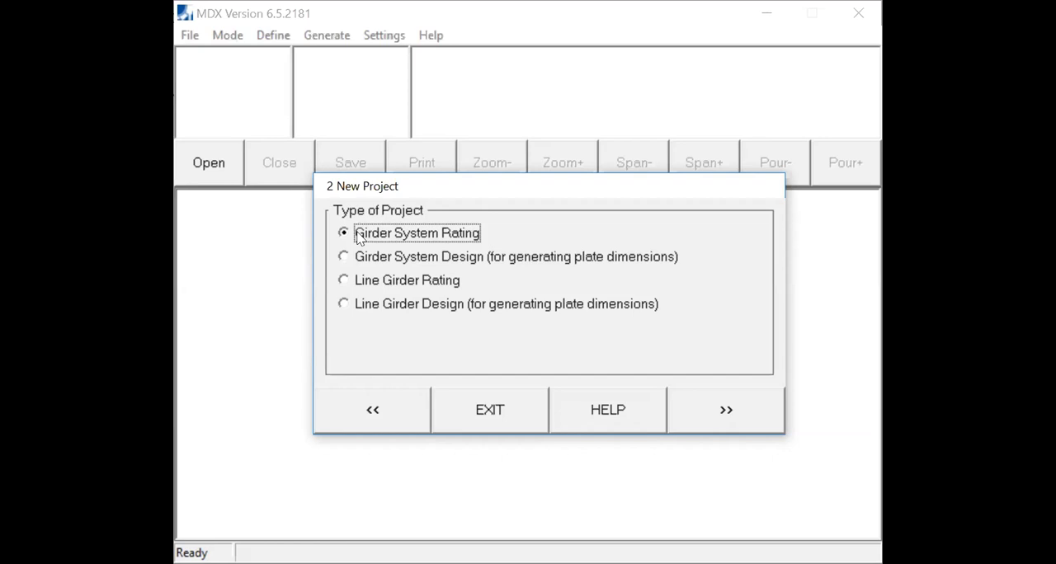
- Choose Girder System Rating as the project type and enter the description "120 ft simple span I-plate girder bridge"
{"action": "left_click", "coordinate": [726, 411]}
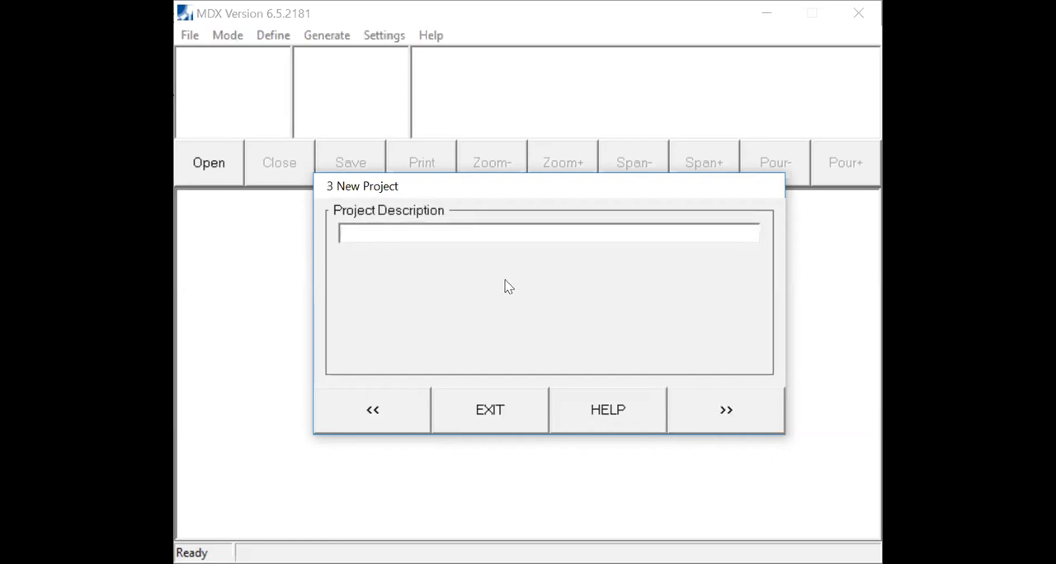
{"action": "left_click", "coordinate": [437, 231]}
{"action": "type", "text": "120 ft simple span "}
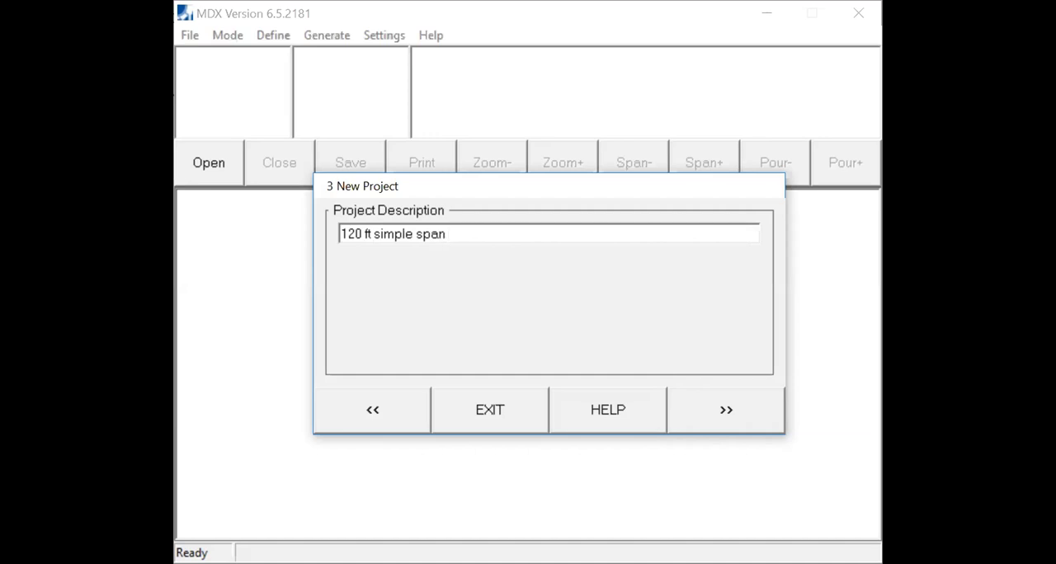
{"action": "type", "text": "I-plate girder "}
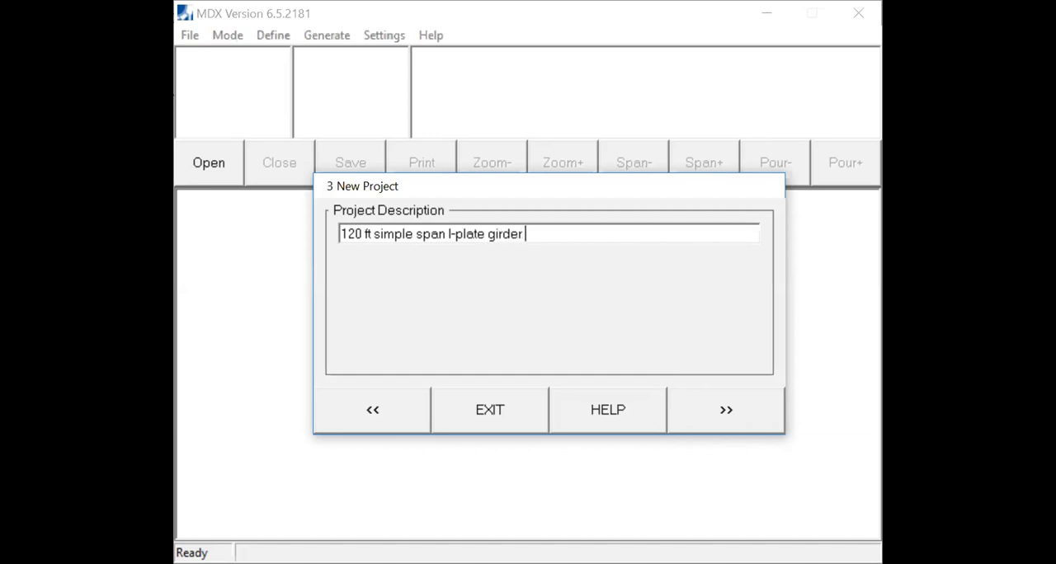
{"action": "type", "text": "bridge"}
{"action": "left_click", "coordinate": [717, 407]}
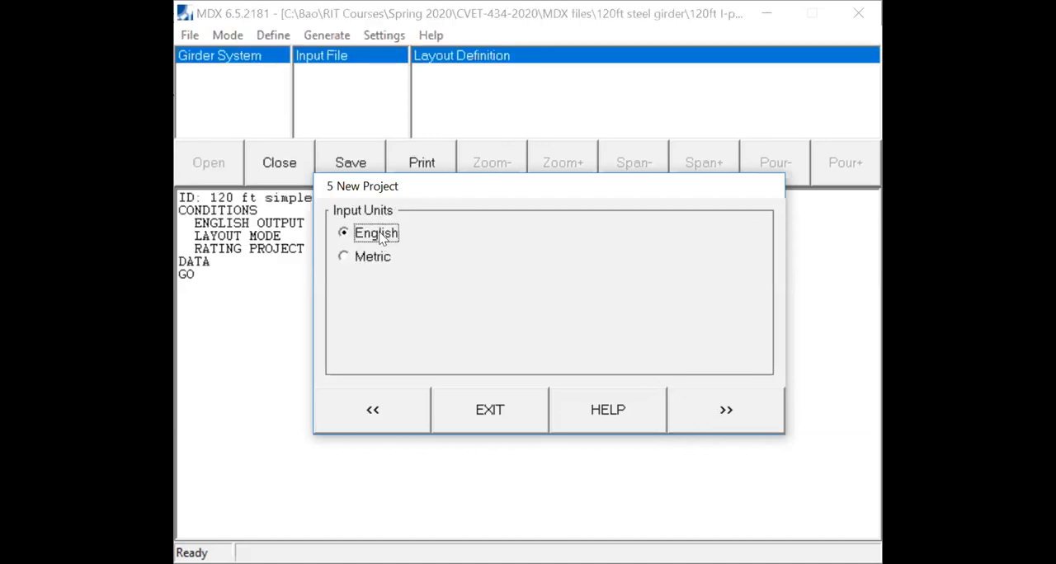
- Set English input units, the Load and Resistance Factor Design specification, and plate or rolled shape girders for the project
{"action": "left_click", "coordinate": [380, 238]}
{"action": "left_click", "coordinate": [729, 419]}
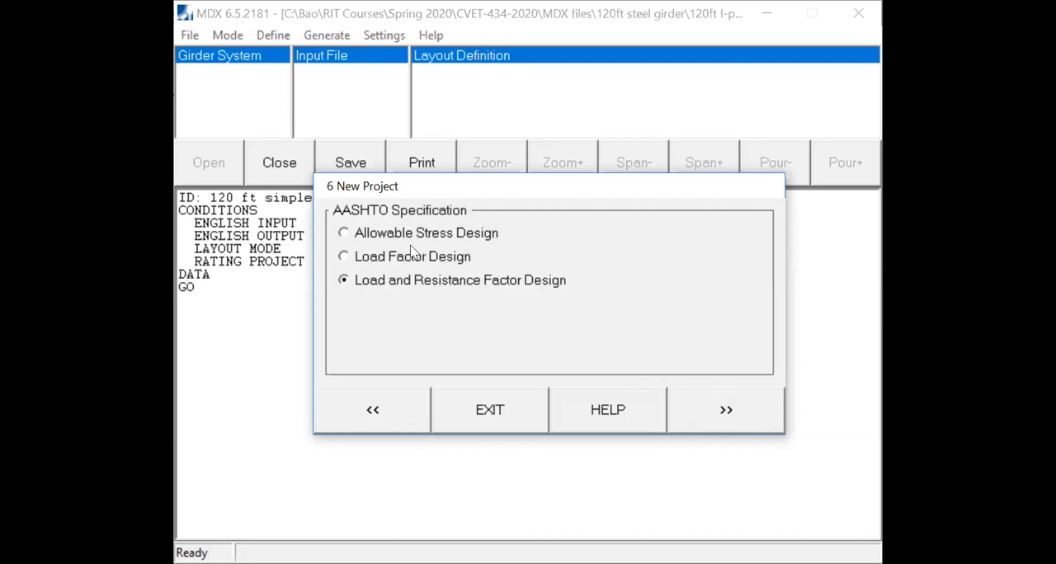
{"action": "left_click", "coordinate": [375, 290]}
{"action": "left_click", "coordinate": [445, 285]}
{"action": "left_click", "coordinate": [726, 411]}
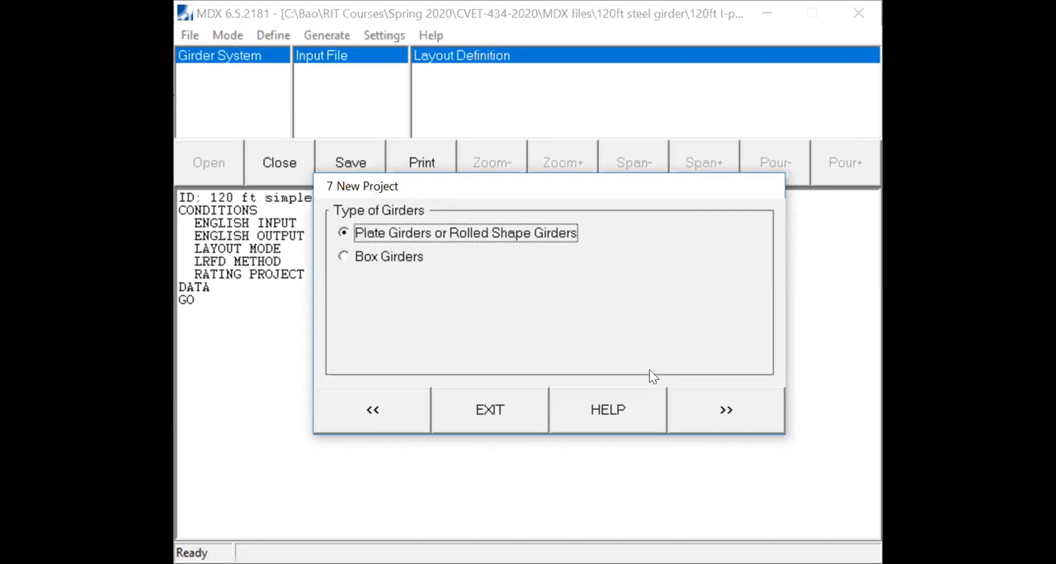
{"action": "left_click", "coordinate": [723, 407]}
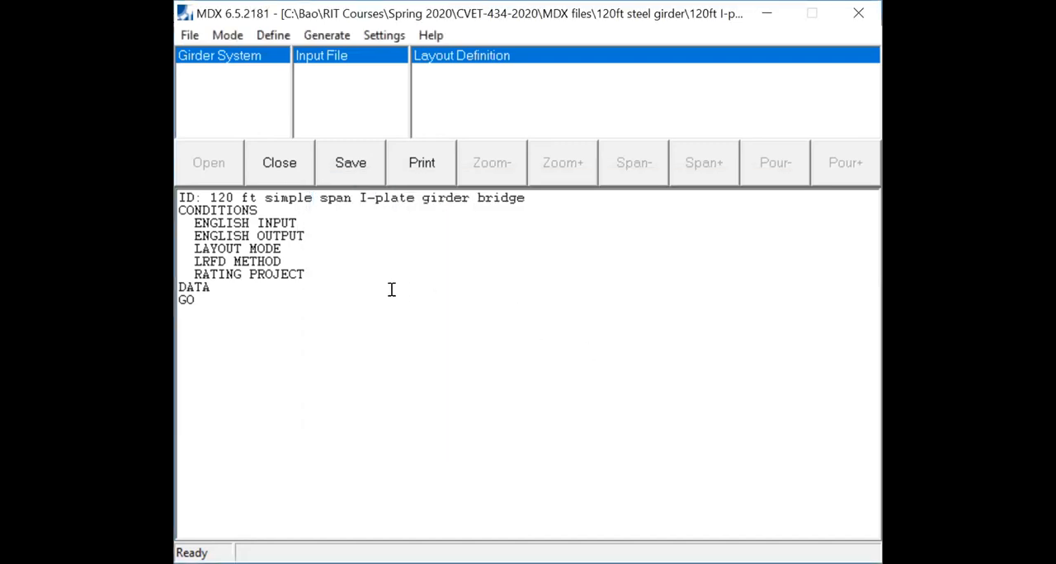
- Save the new project in the current directory
{"action": "left_click", "coordinate": [192, 37]}
{"action": "mouse_move", "coordinate": [224, 36]}
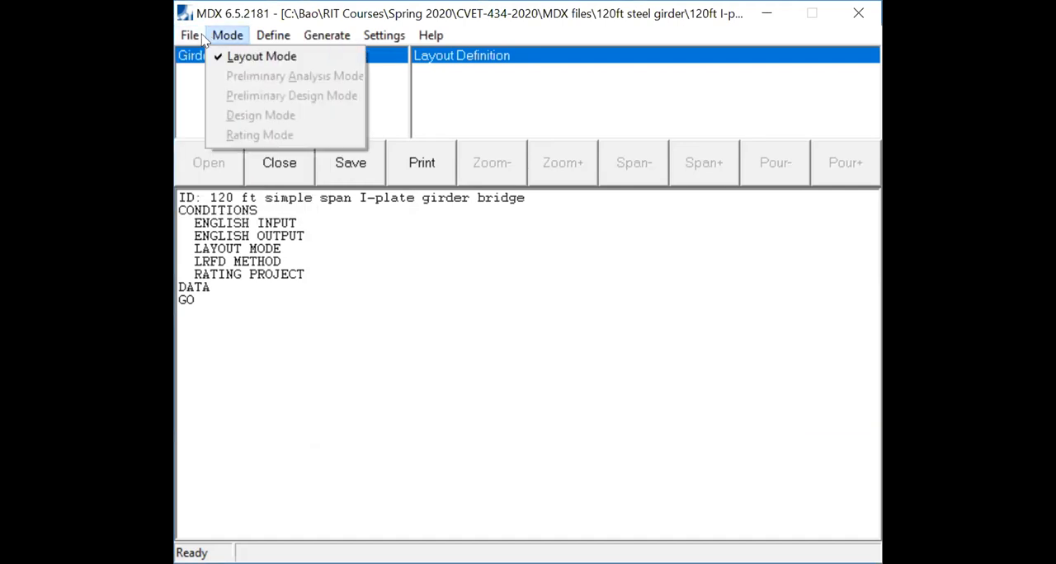
{"action": "mouse_move", "coordinate": [190, 35]}
{"action": "left_click", "coordinate": [226, 94]}
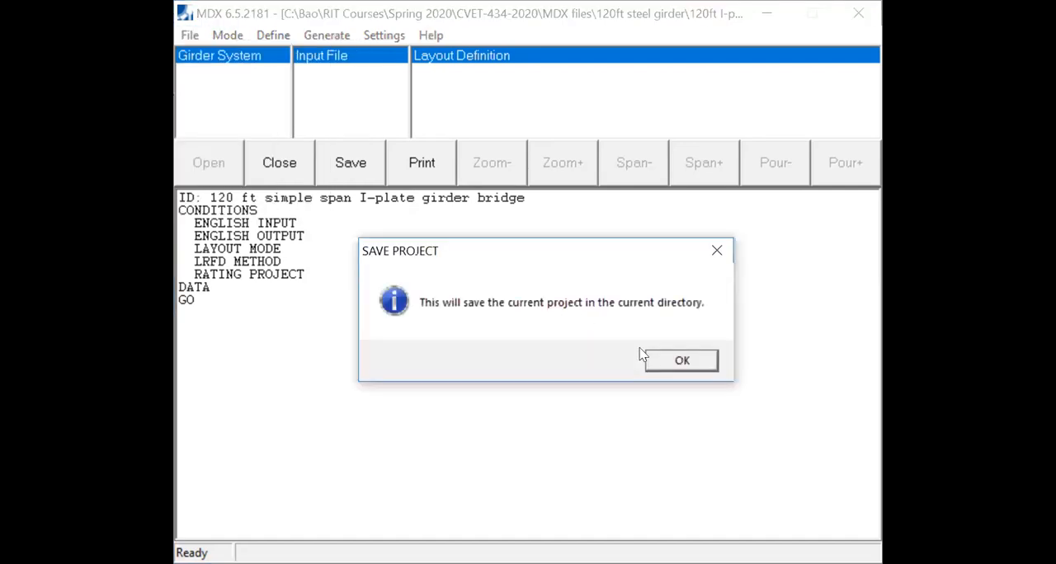
{"action": "left_click", "coordinate": [683, 359]}
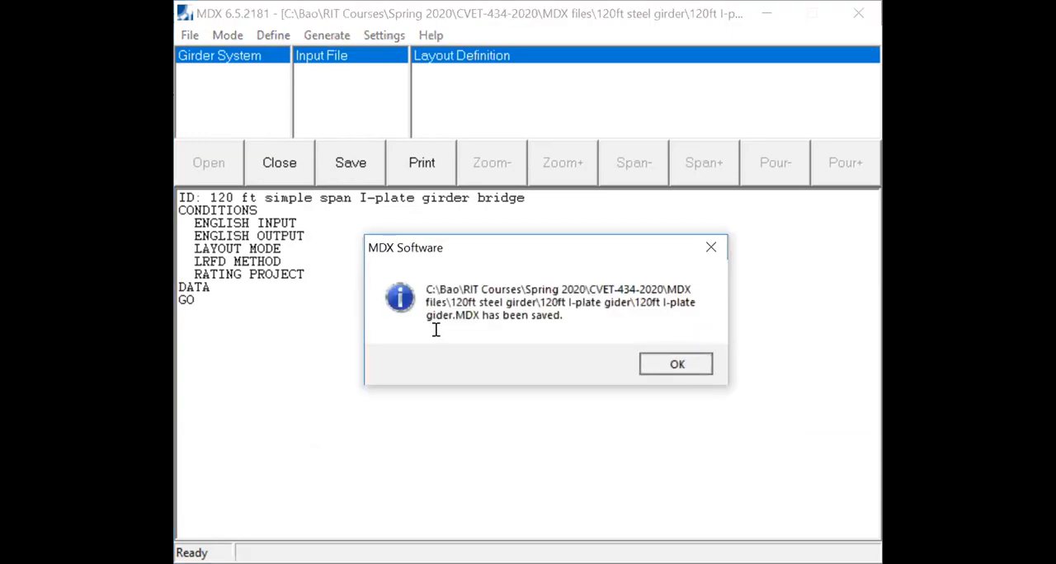
{"action": "key", "text": "Return"}
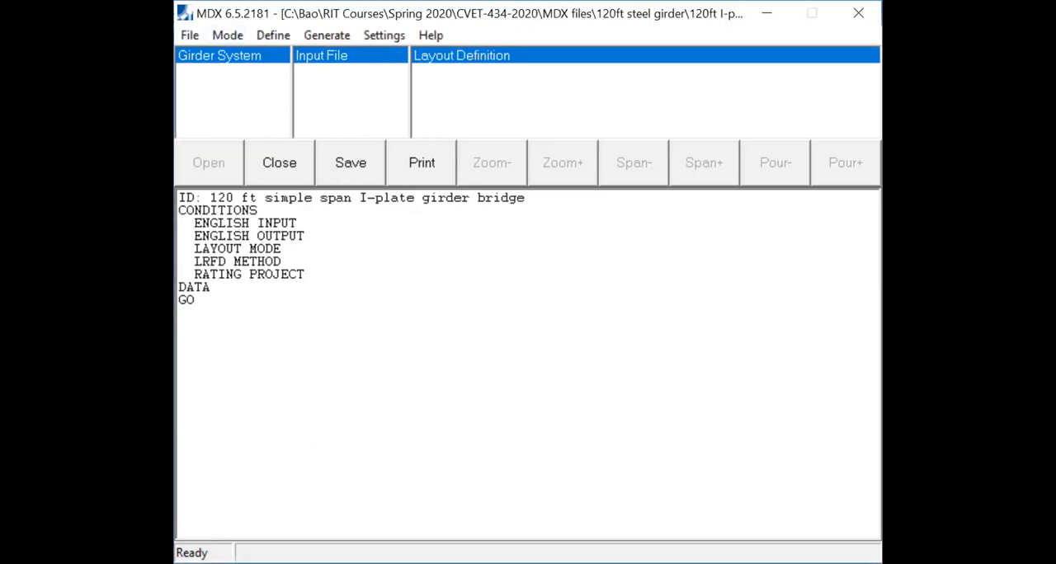
- Start the layout definition and accept Parallel/Concentric as the girder geometry
{"action": "left_click", "coordinate": [235, 41]}
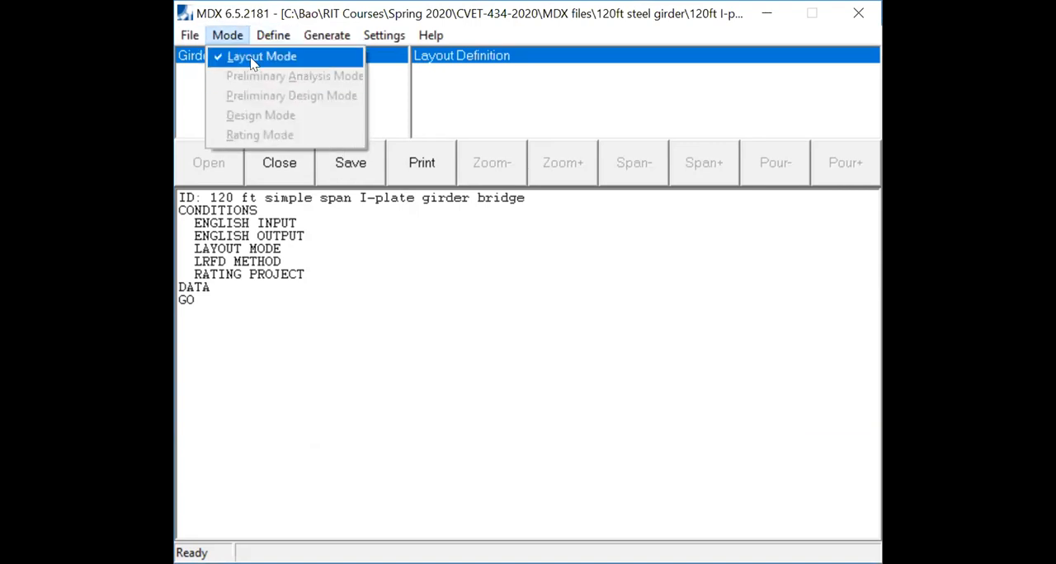
{"action": "mouse_move", "coordinate": [269, 39]}
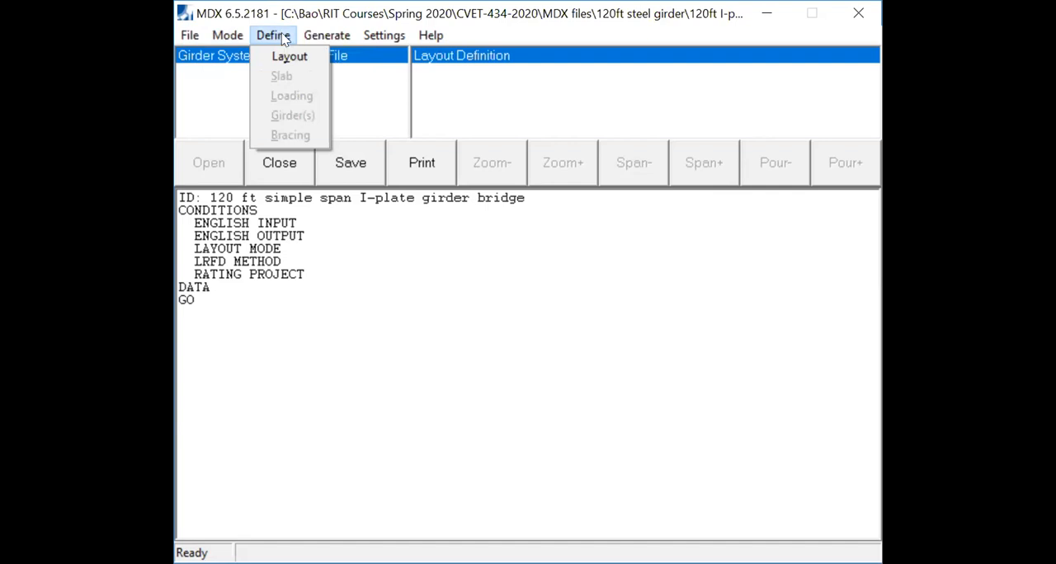
{"action": "left_click", "coordinate": [283, 37]}
{"action": "left_click", "coordinate": [284, 37]}
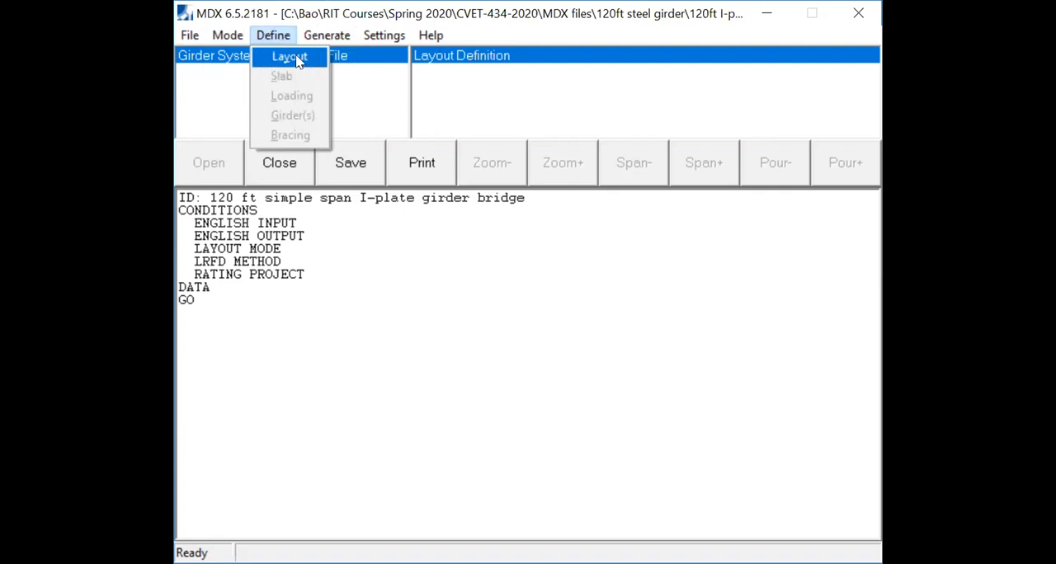
{"action": "left_click", "coordinate": [296, 65]}
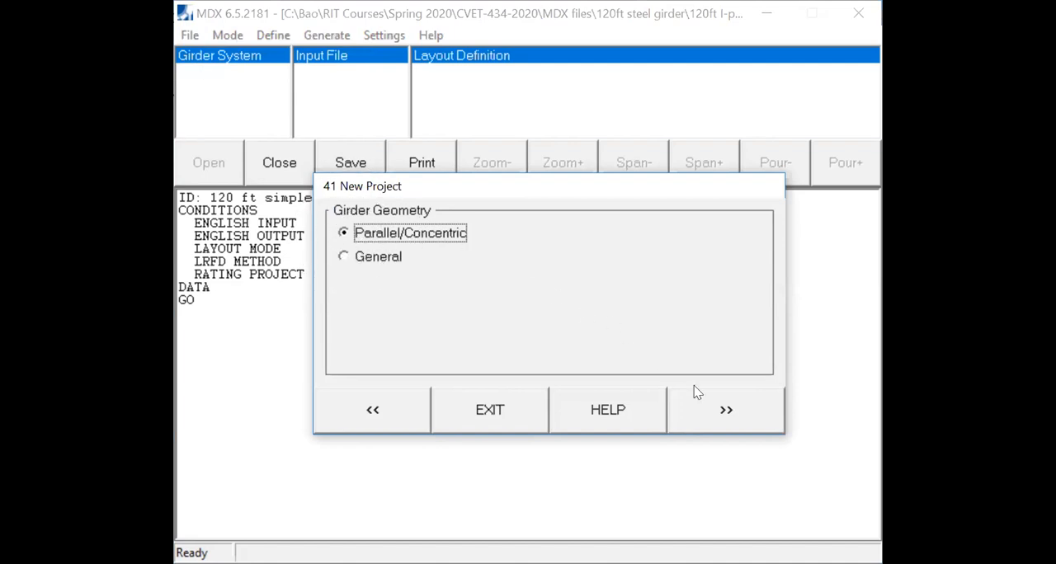
{"action": "left_click", "coordinate": [714, 407]}
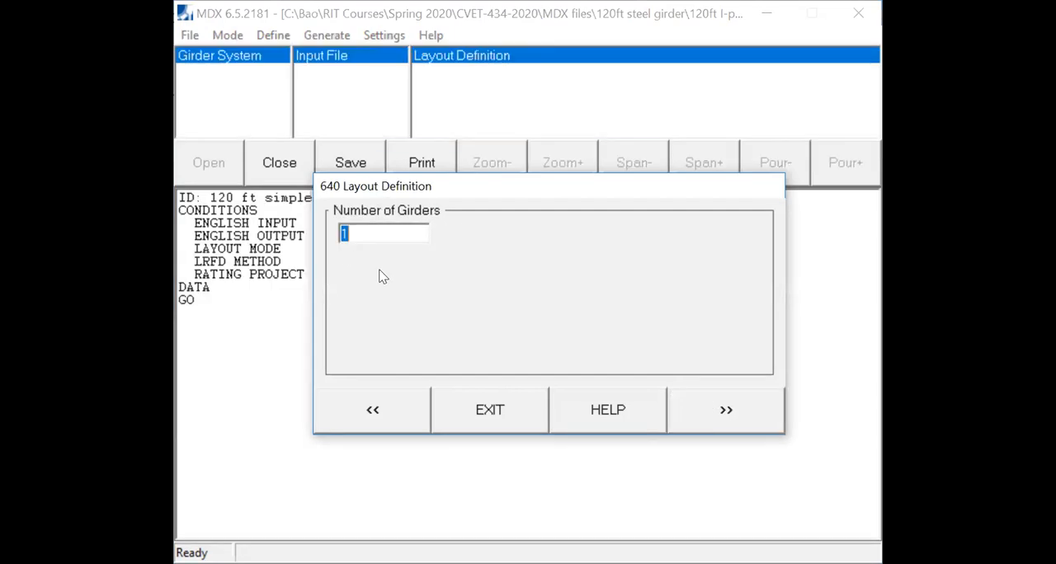
- Set the number of girders to 10 with the same 9 ft spacing between all girders
{"action": "type", "text": "10"}
{"action": "left_click", "coordinate": [714, 399]}
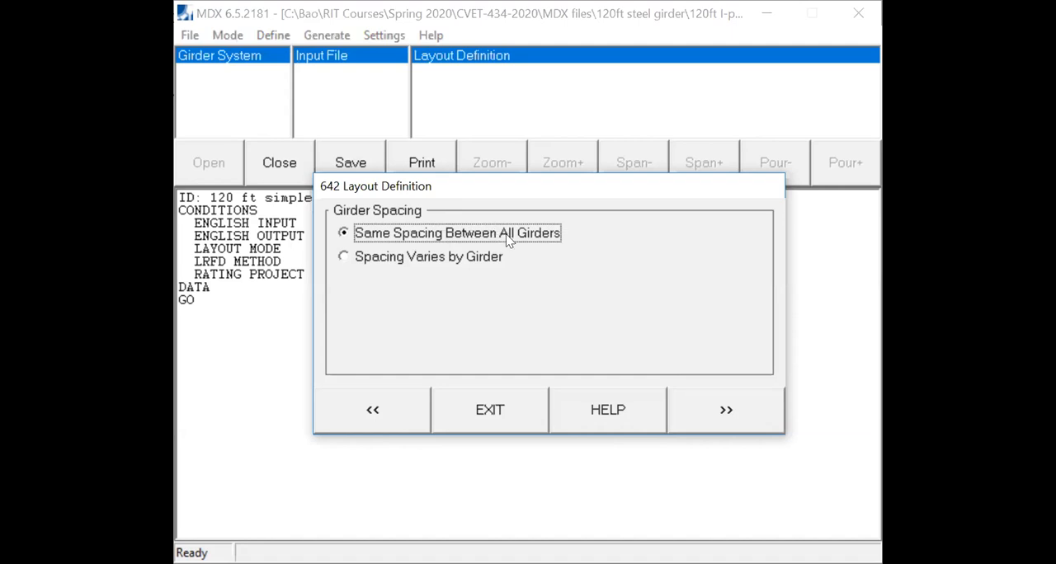
{"action": "left_click", "coordinate": [733, 423]}
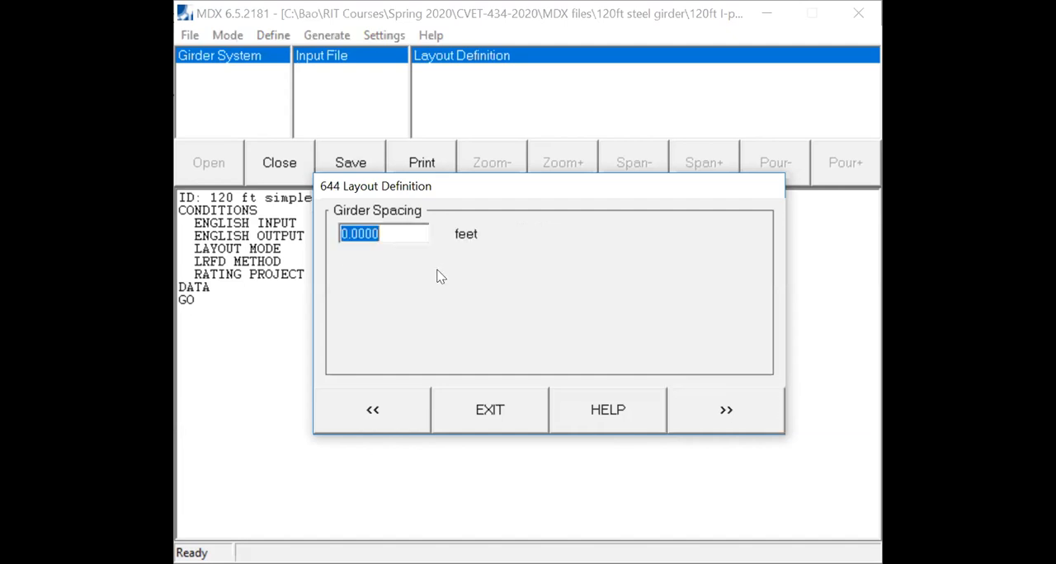
{"action": "type", "text": "9"}
{"action": "left_click", "coordinate": [713, 410]}
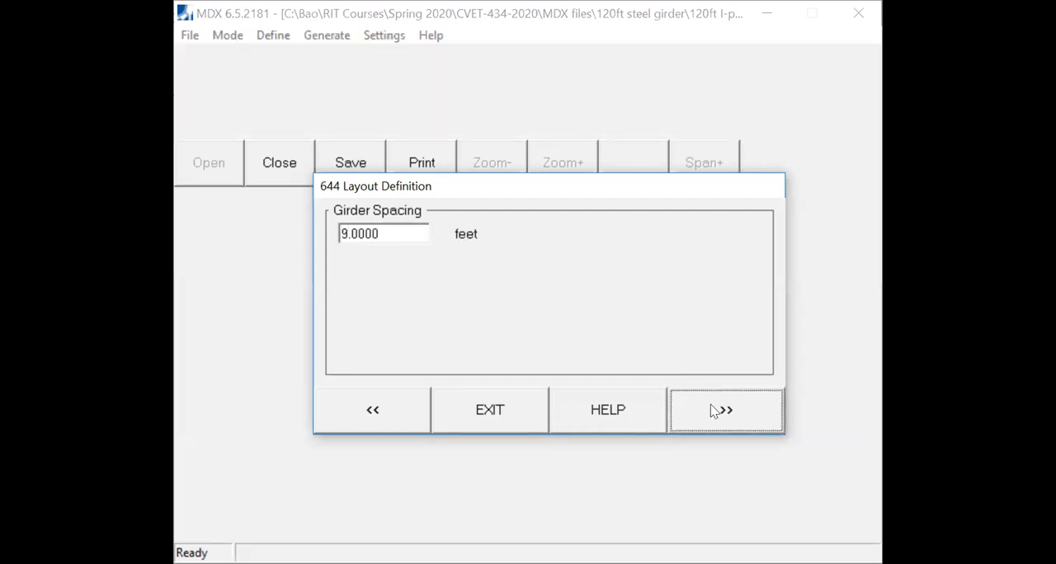
- Define a single span of 120 ft for girder 1 and keep the skew at both supports at 90 degrees
{"action": "type", "text": "1"}
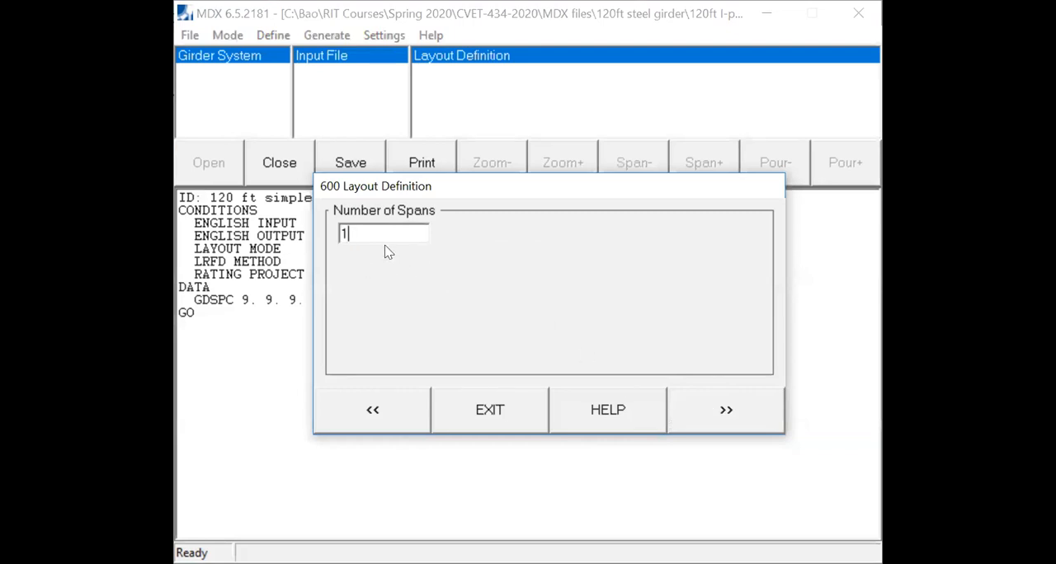
{"action": "left_click", "coordinate": [711, 415]}
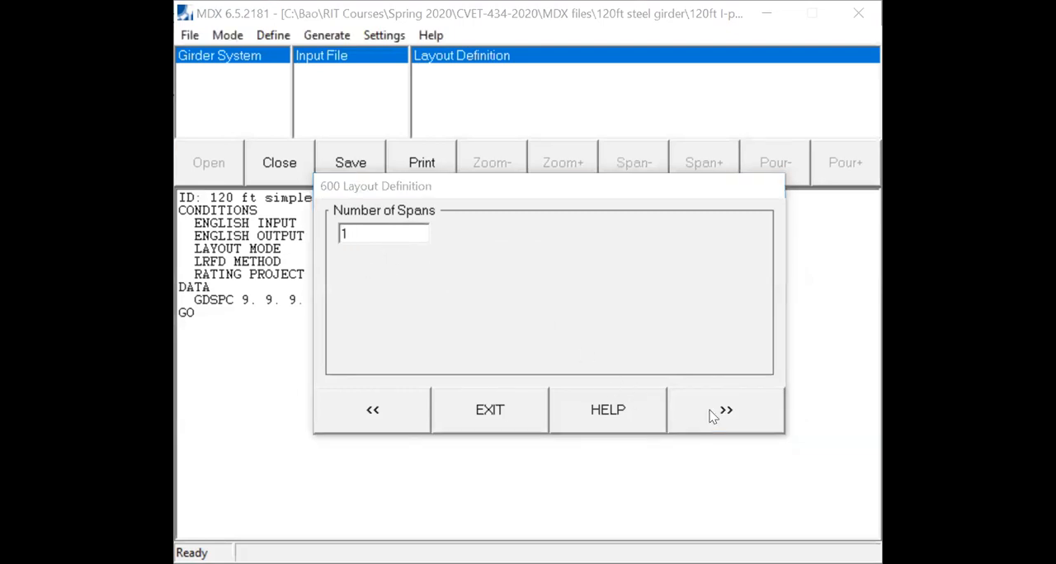
{"action": "left_click", "coordinate": [461, 261]}
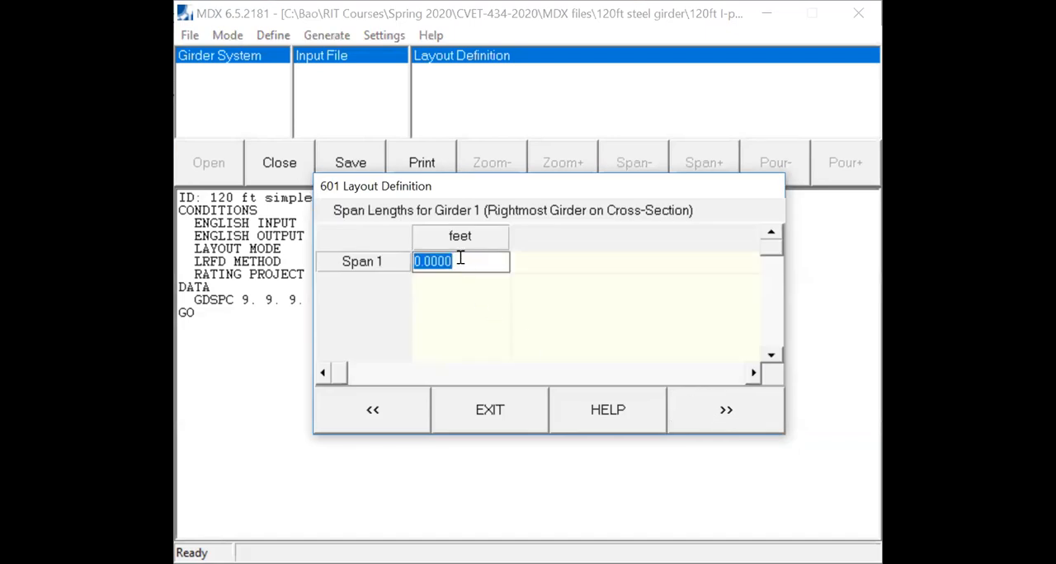
{"action": "type", "text": "120"}
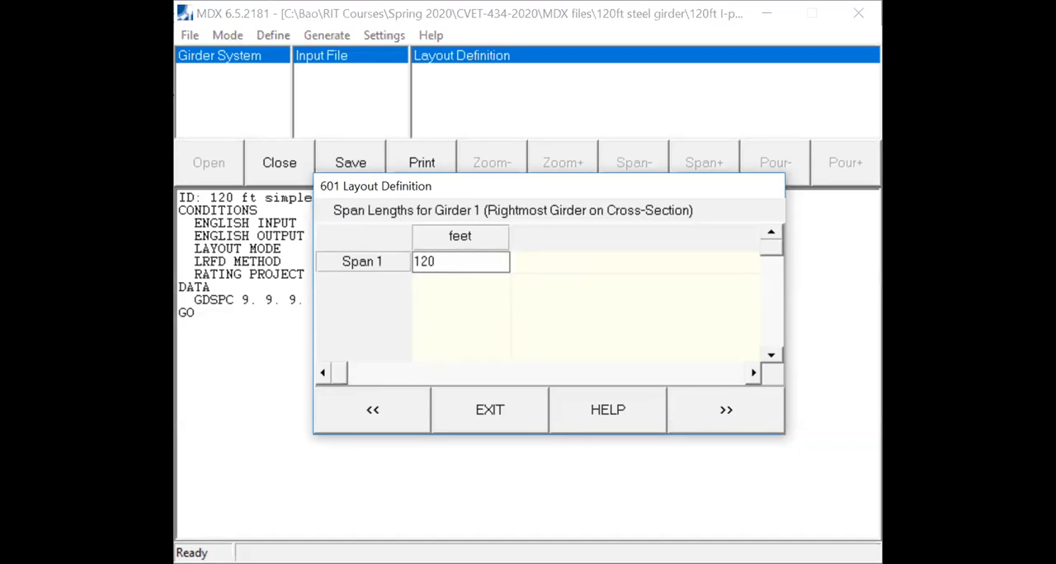
{"action": "left_click", "coordinate": [725, 415]}
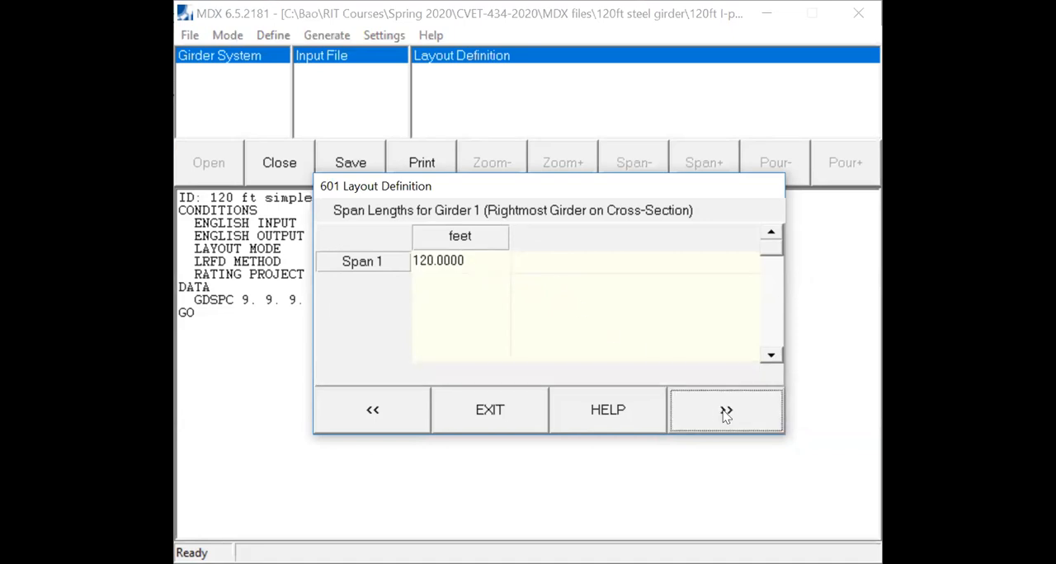
{"action": "left_click", "coordinate": [725, 415]}
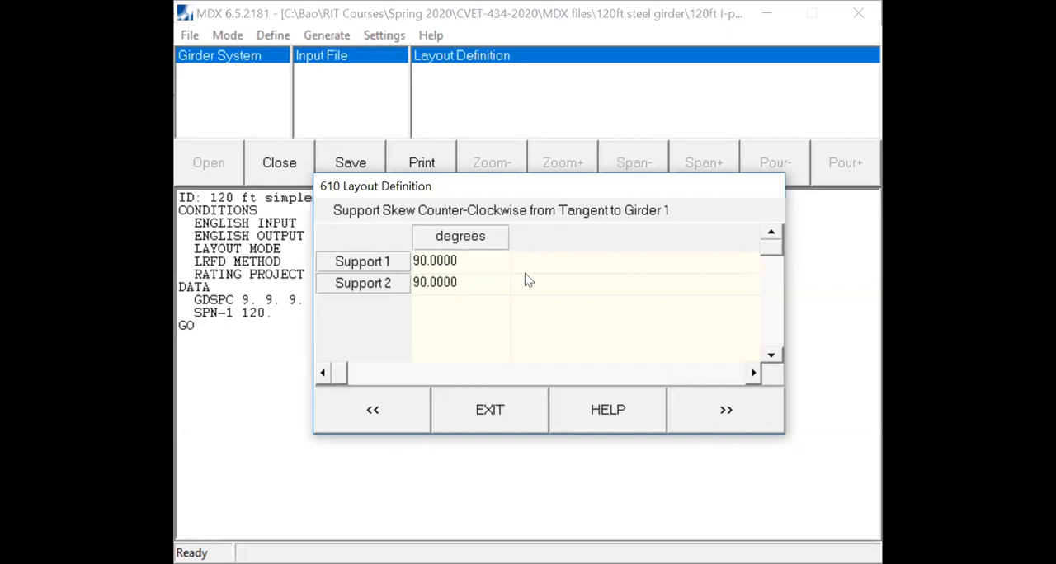
{"action": "left_click", "coordinate": [729, 416]}
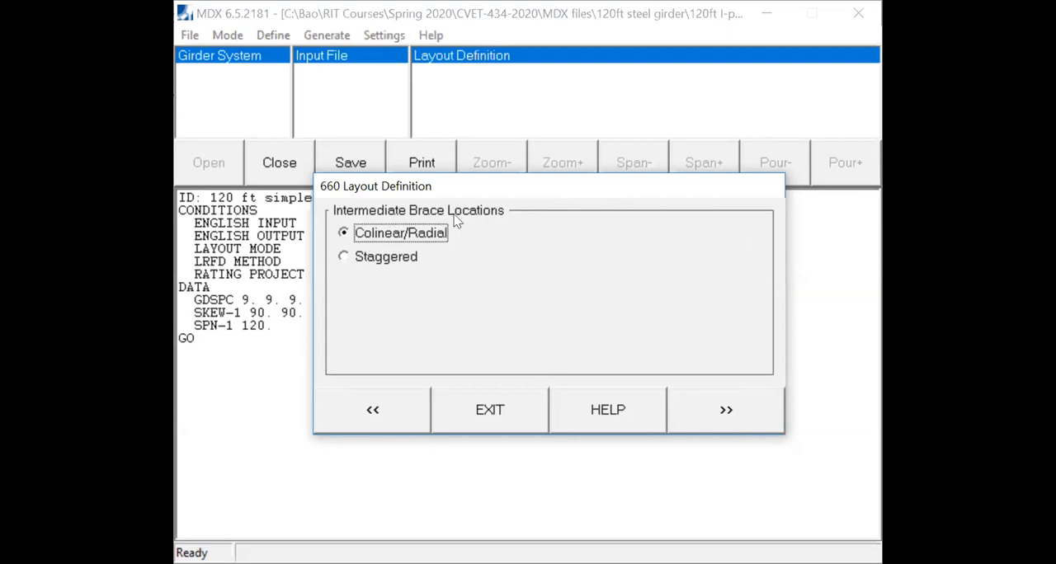
- Choose Colinear/Radial intermediate brace locations and set 5 intermediate braces along girder 1
{"action": "left_click", "coordinate": [369, 238]}
{"action": "key", "text": "ctrl"}
{"action": "key", "text": "ctrl"}
{"action": "key", "text": "ctrl"}
{"action": "key", "text": "ctrl"}
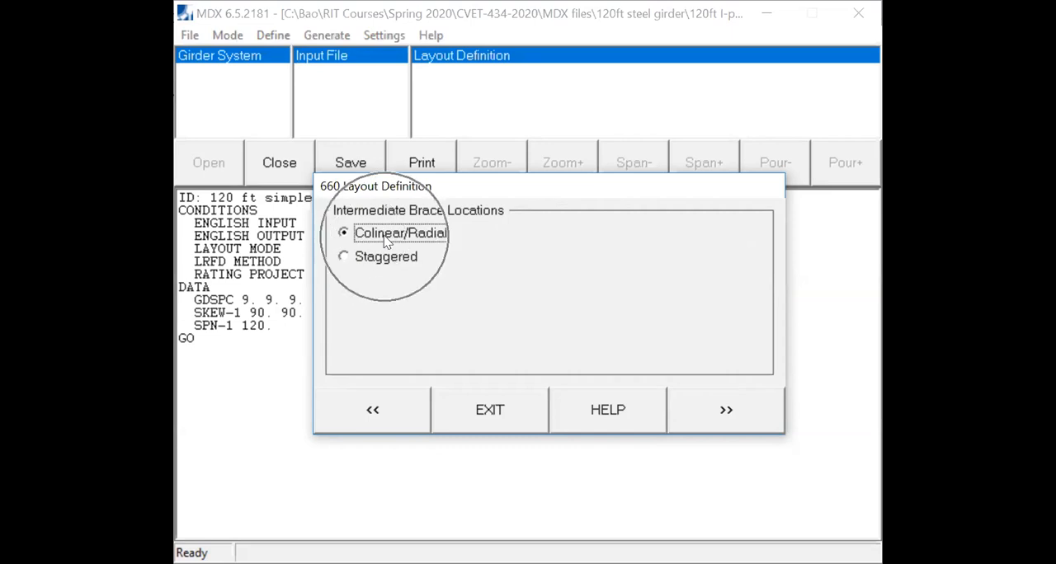
{"action": "key", "text": "ctrl"}
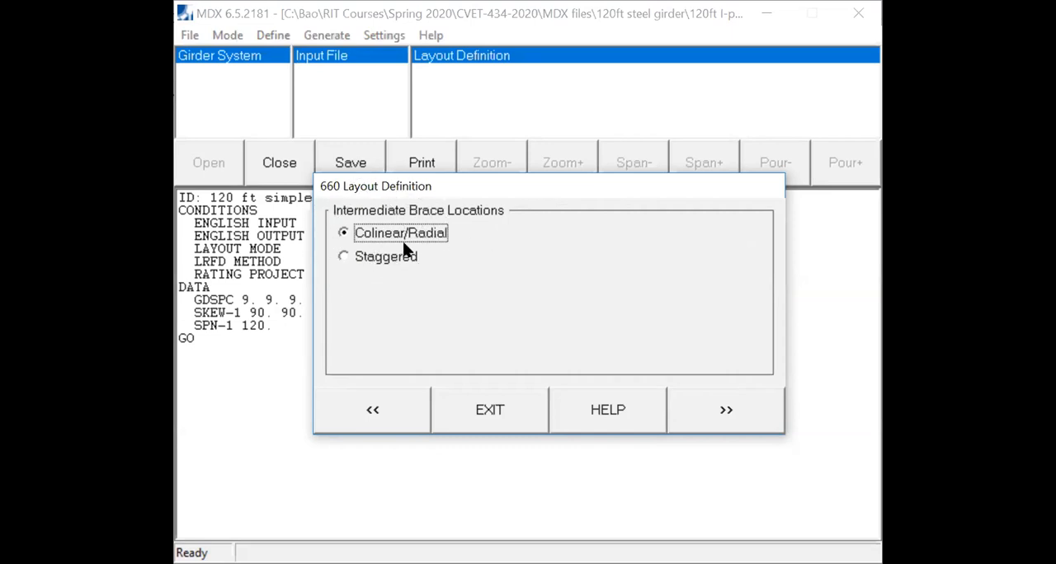
{"action": "left_click", "coordinate": [725, 412]}
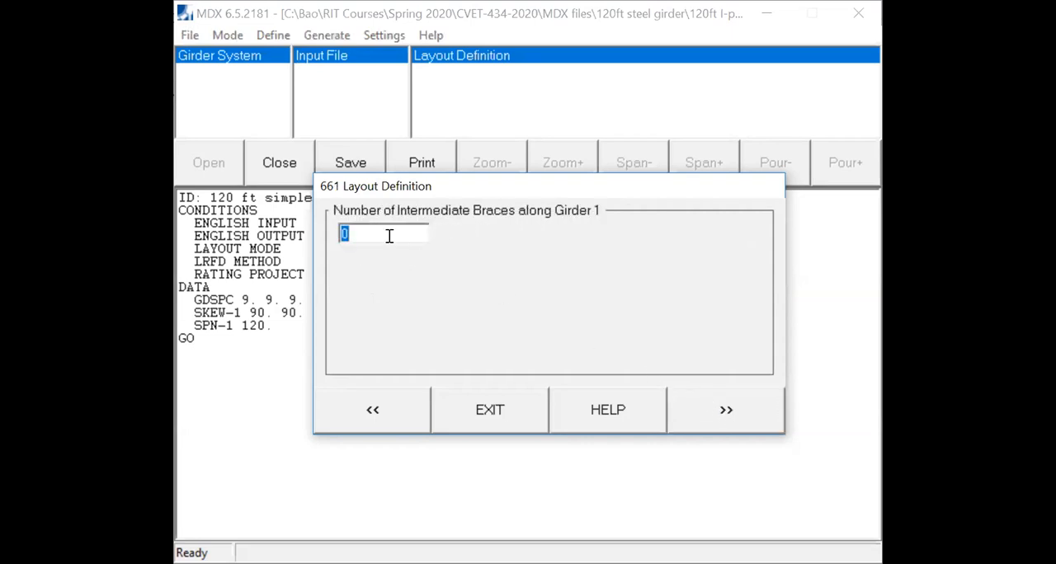
{"action": "type", "text": "5"}
{"action": "left_click", "coordinate": [726, 412]}
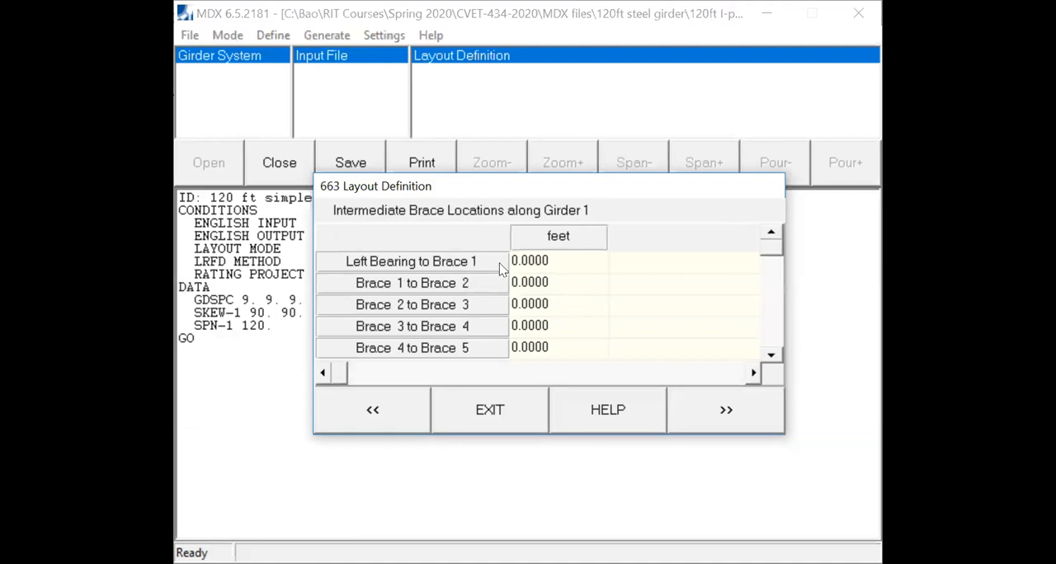
- Set all five brace distances along girder 1, starting from the left bearing, to 20 ft and accept no radius of curvature
{"action": "left_click", "coordinate": [558, 261]}
{"action": "type", "text": "20"}
{"action": "left_click", "coordinate": [549, 287]}
{"action": "type", "text": "20"}
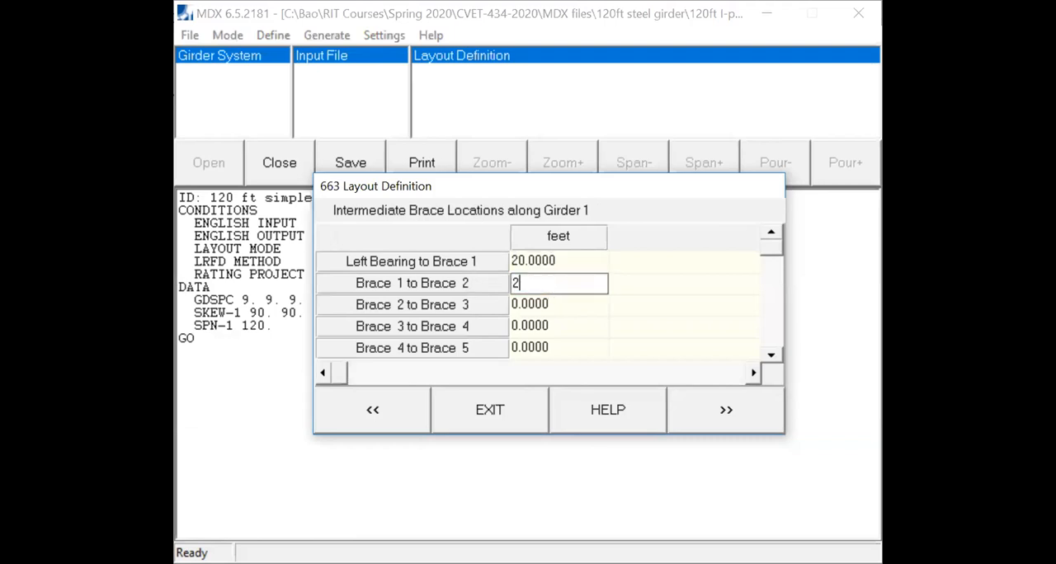
{"action": "left_click", "coordinate": [544, 305]}
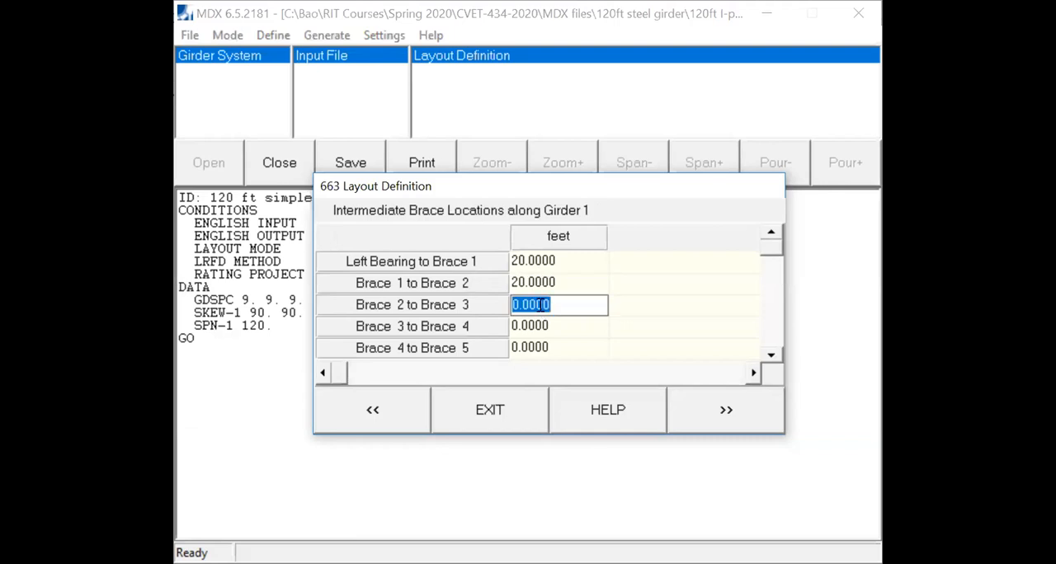
{"action": "type", "text": "20"}
{"action": "left_click", "coordinate": [538, 321]}
{"action": "type", "text": "20"}
{"action": "left_click", "coordinate": [534, 345]}
{"action": "type", "text": "20"}
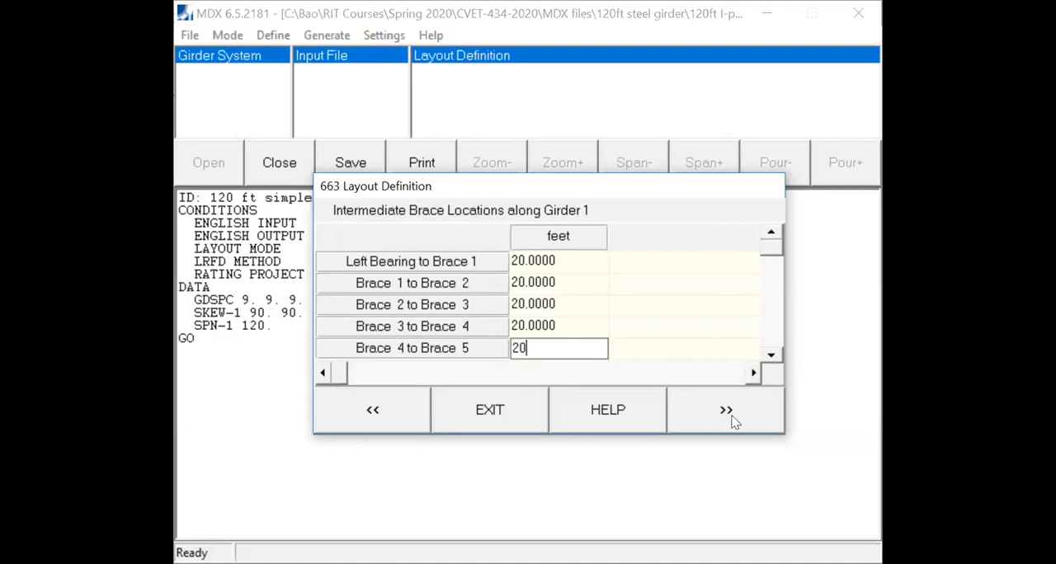
{"action": "left_click", "coordinate": [726, 413]}
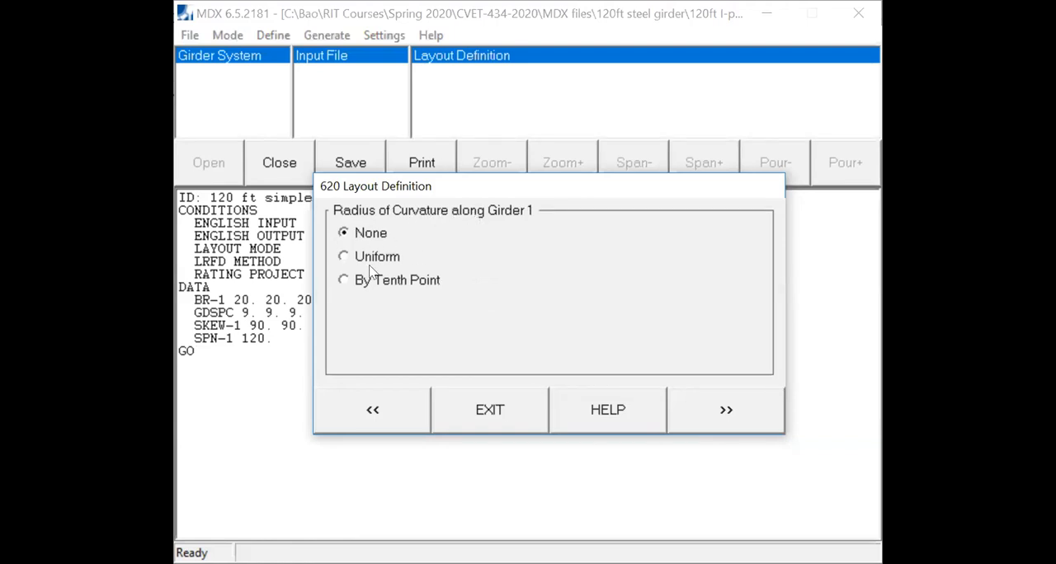
{"action": "left_click", "coordinate": [724, 411]}
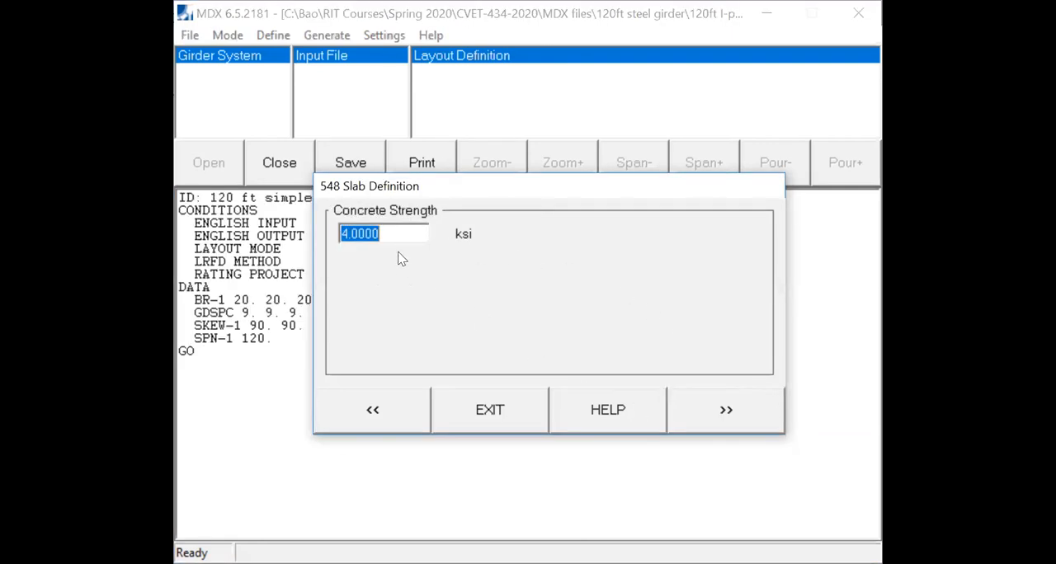
- Set the slab's concrete strength to 4.5 ksi and its concrete unit weight to 150 lb/ft3
{"action": "type", "text": "4"}
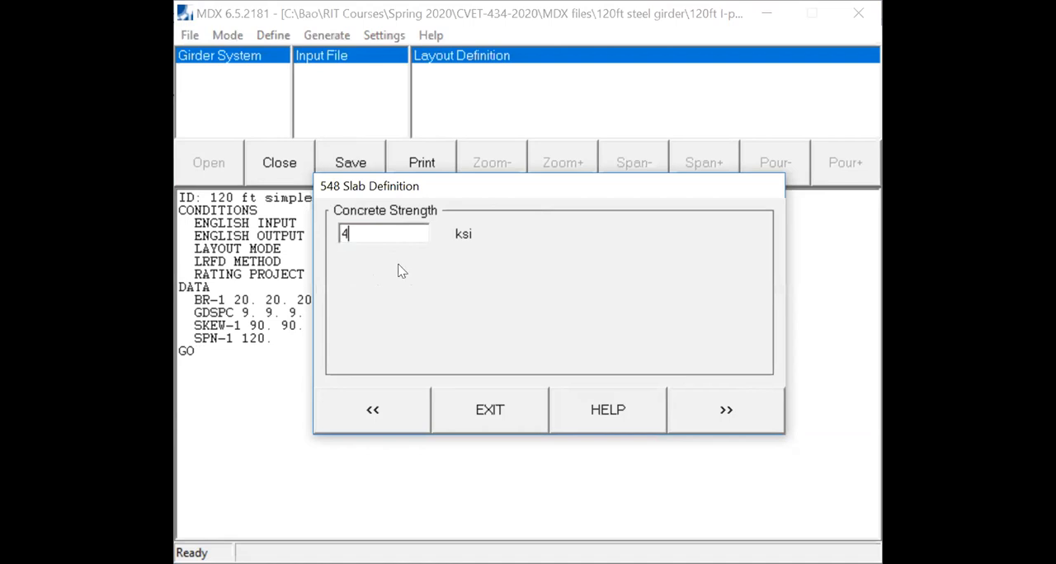
{"action": "type", "text": ".5"}
{"action": "left_click", "coordinate": [695, 419]}
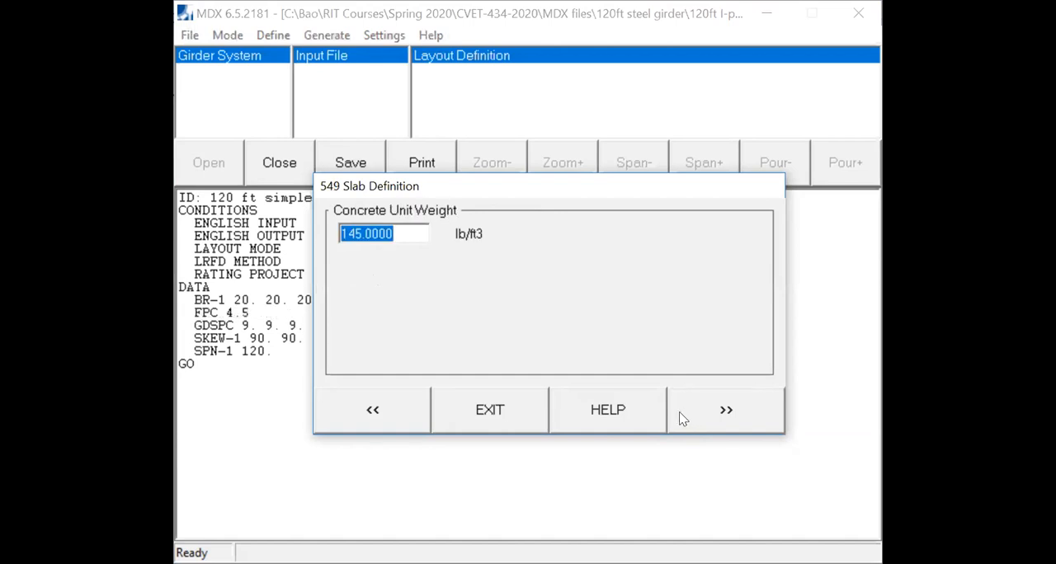
{"action": "type", "text": "150"}
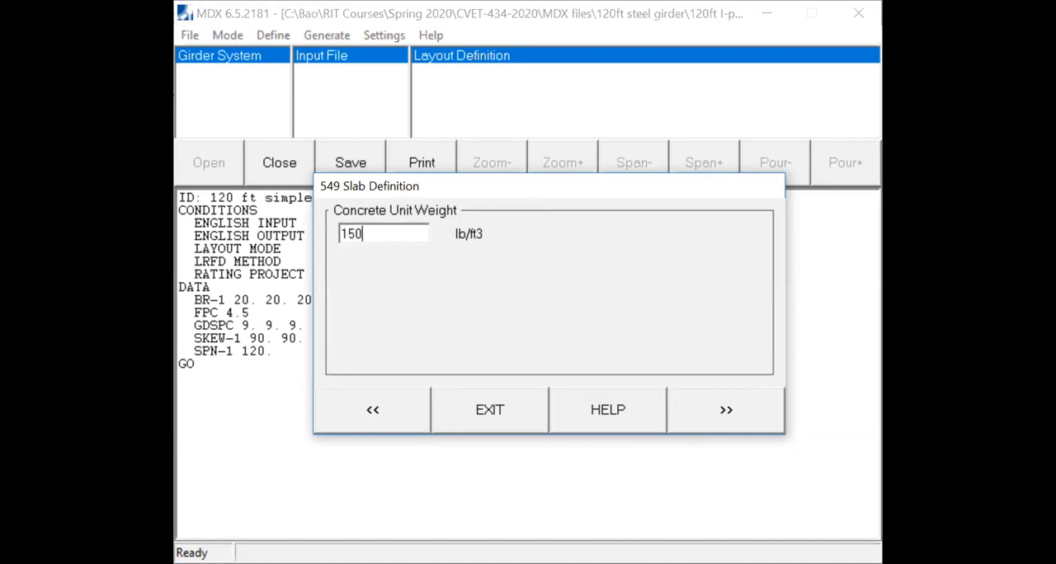
{"action": "left_click", "coordinate": [741, 409]}
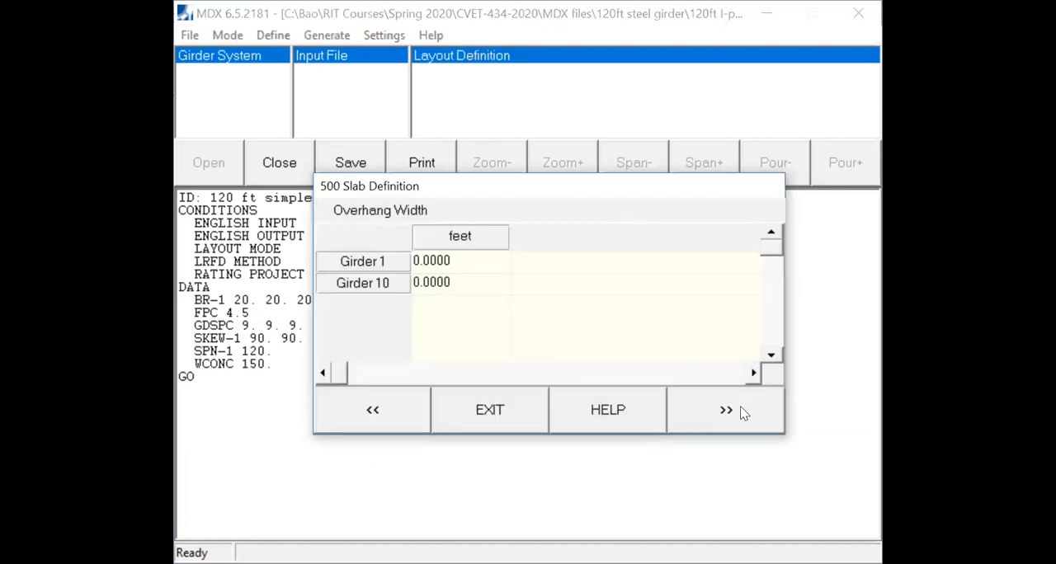
- Set the slab overhang width to 3 ft at both girder 1 and girder 10
{"action": "left_click", "coordinate": [461, 264]}
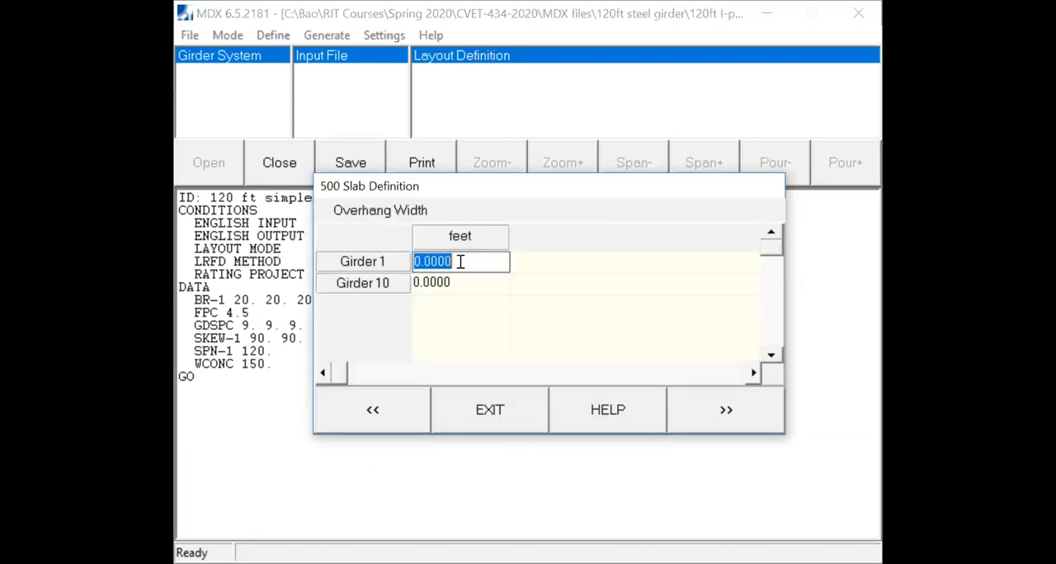
{"action": "type", "text": "3"}
{"action": "left_click", "coordinate": [455, 284]}
{"action": "type", "text": "3"}
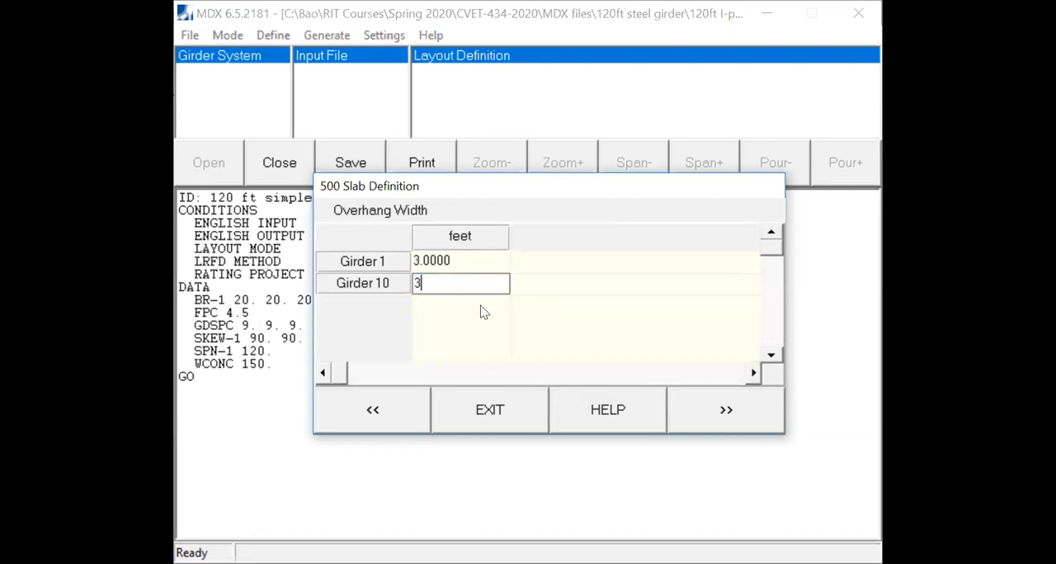
{"action": "left_click", "coordinate": [742, 425]}
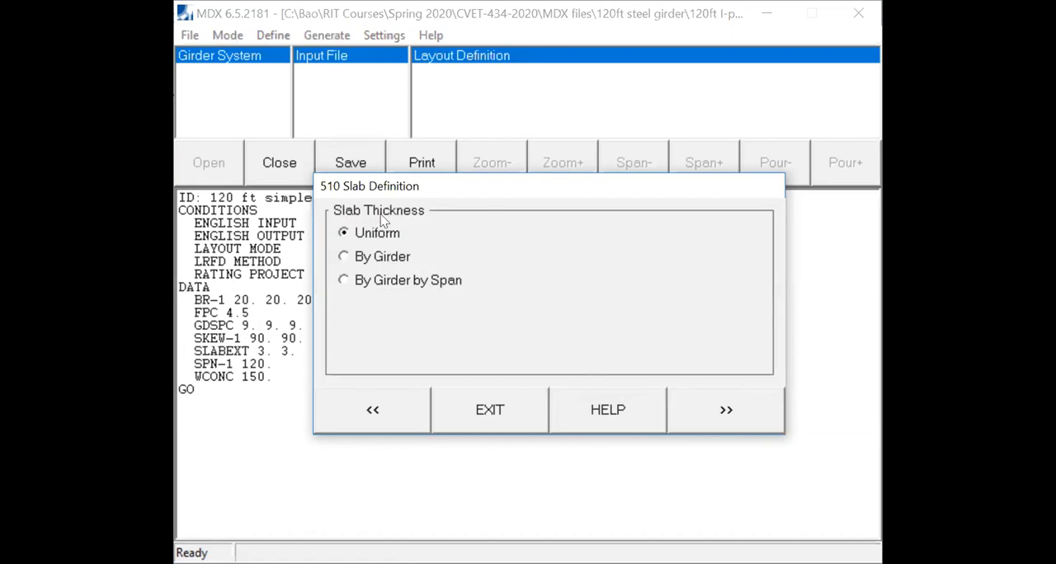
- Define a uniform slab thickness of 8 inches with a 0 inch integral wearing portion and finish the definition
{"action": "left_click", "coordinate": [726, 413]}
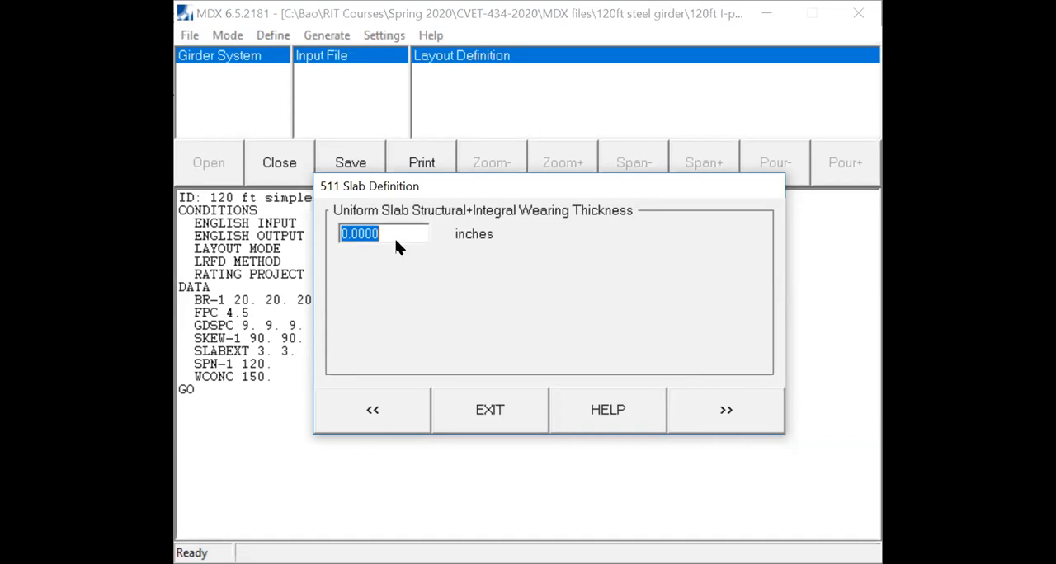
{"action": "type", "text": "8"}
{"action": "left_click", "coordinate": [723, 414]}
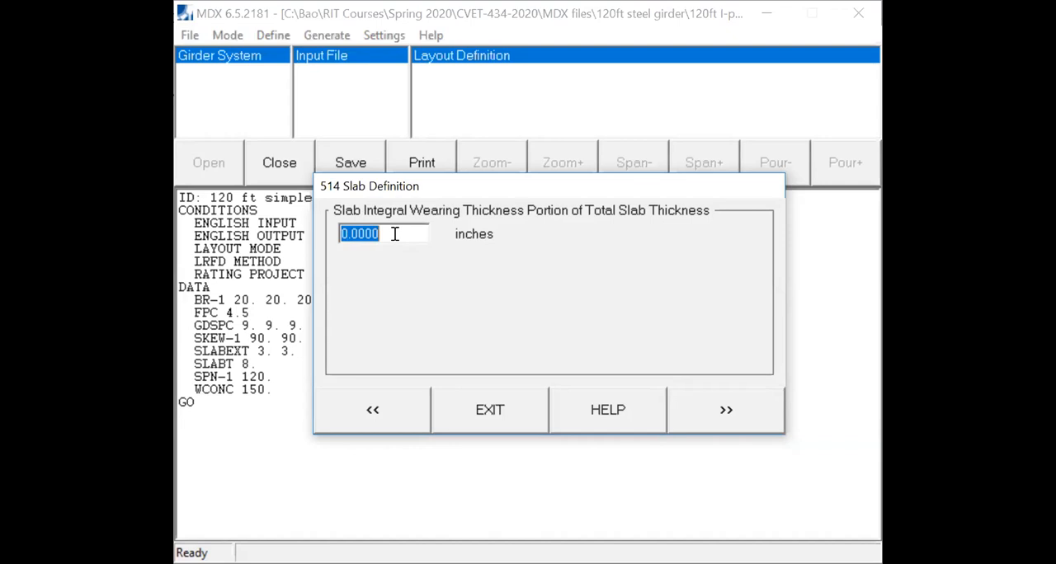
{"action": "left_click", "coordinate": [729, 418]}
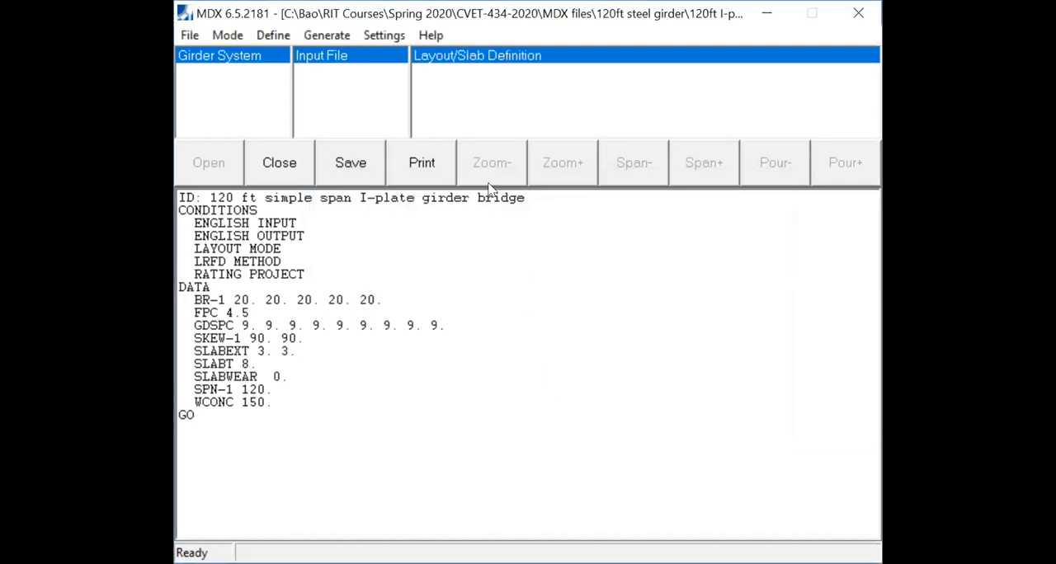
- Generate the girder system layout from the completed layout and slab definition
{"action": "left_click", "coordinate": [265, 41]}
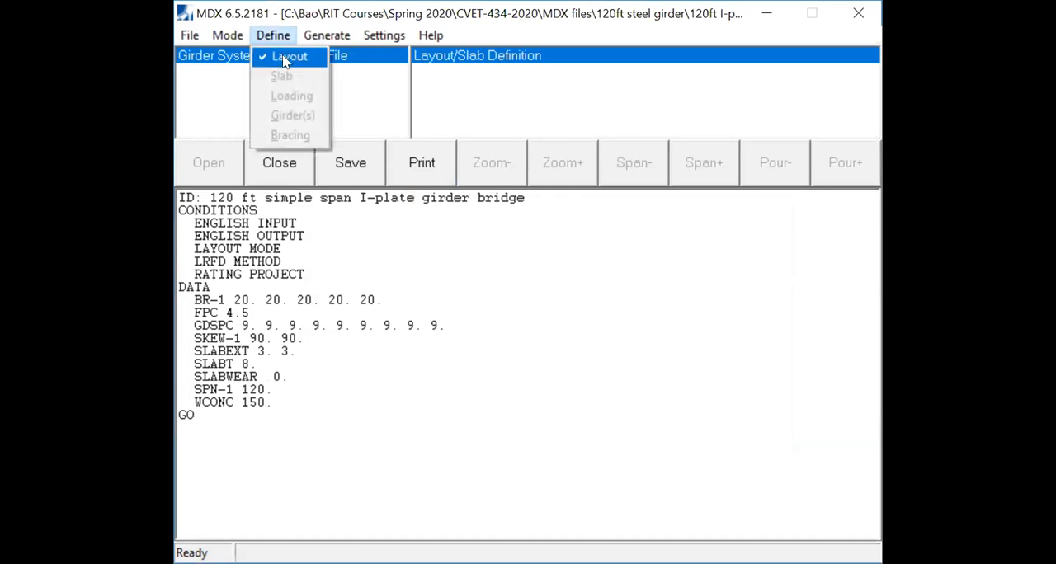
{"action": "key", "text": "ctrl"}
{"action": "key", "text": "ctrl"}
{"action": "key", "text": "ctrl"}
{"action": "key", "text": "ctrl"}
{"action": "mouse_move", "coordinate": [317, 36]}
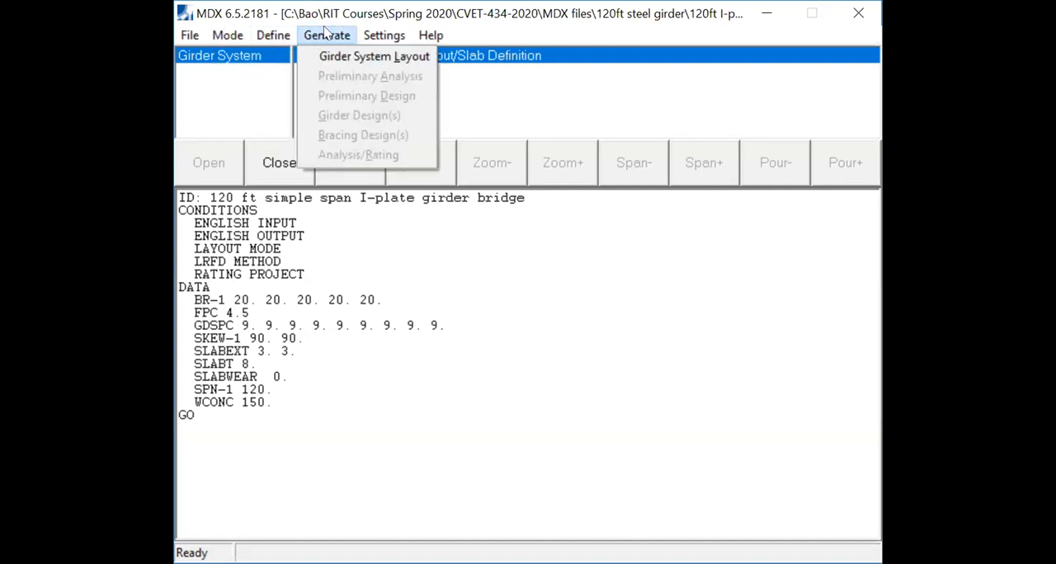
{"action": "key", "text": "ctrl"}
{"action": "key", "text": "ctrl"}
{"action": "key", "text": "ctrl"}
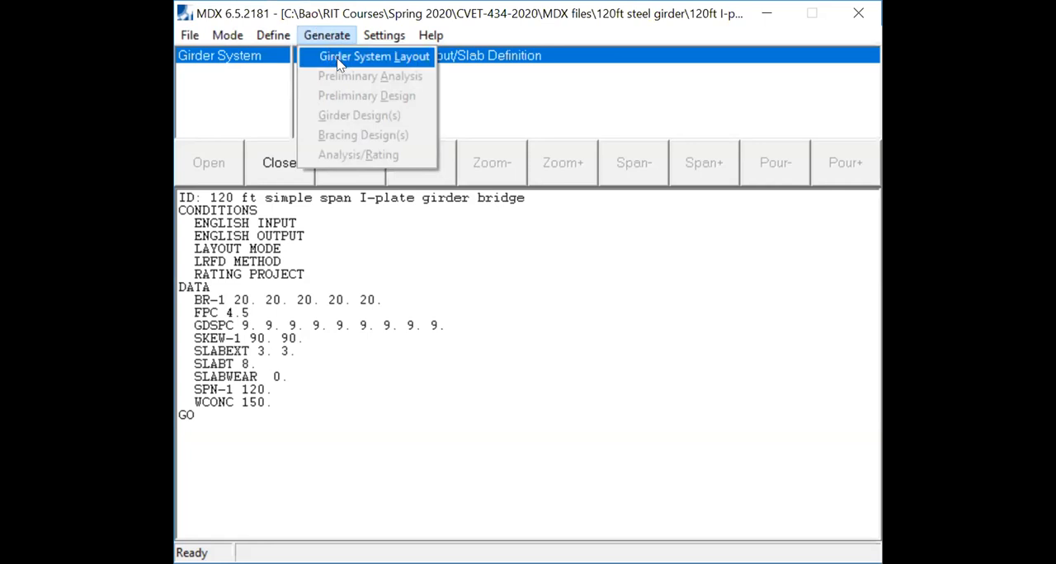
{"action": "key", "text": "ctrl"}
{"action": "left_click", "coordinate": [338, 59]}
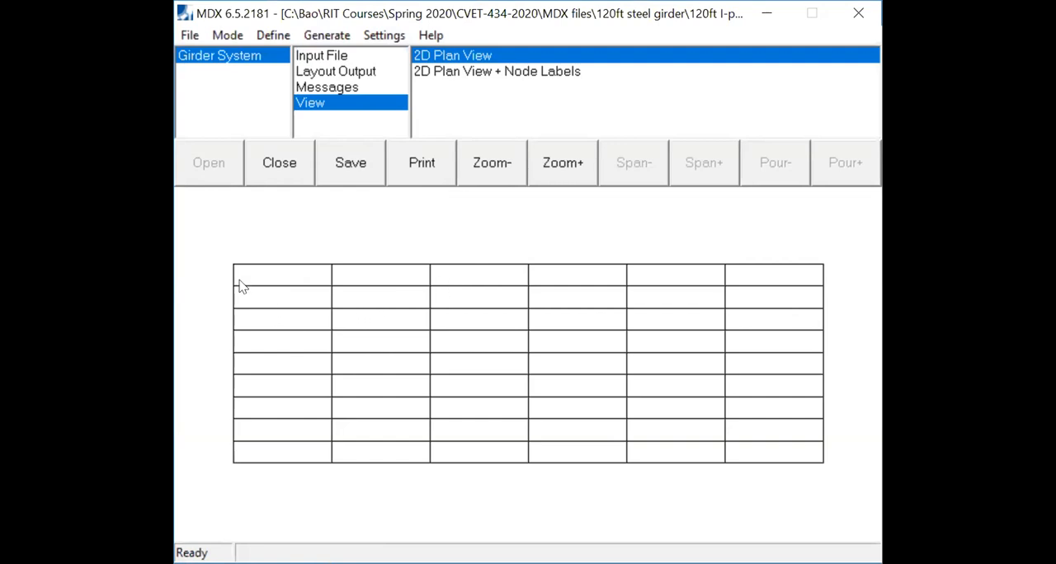
- Examine the generated framing in the 2D plan view with node labels, and return to the plain 2D plan view
{"action": "left_click", "coordinate": [281, 274]}
{"action": "left_click", "coordinate": [554, 72]}
{"action": "left_click", "coordinate": [510, 55]}
- Switch the girder system project from Layout Mode to Rating Mode
{"action": "left_click", "coordinate": [339, 37]}
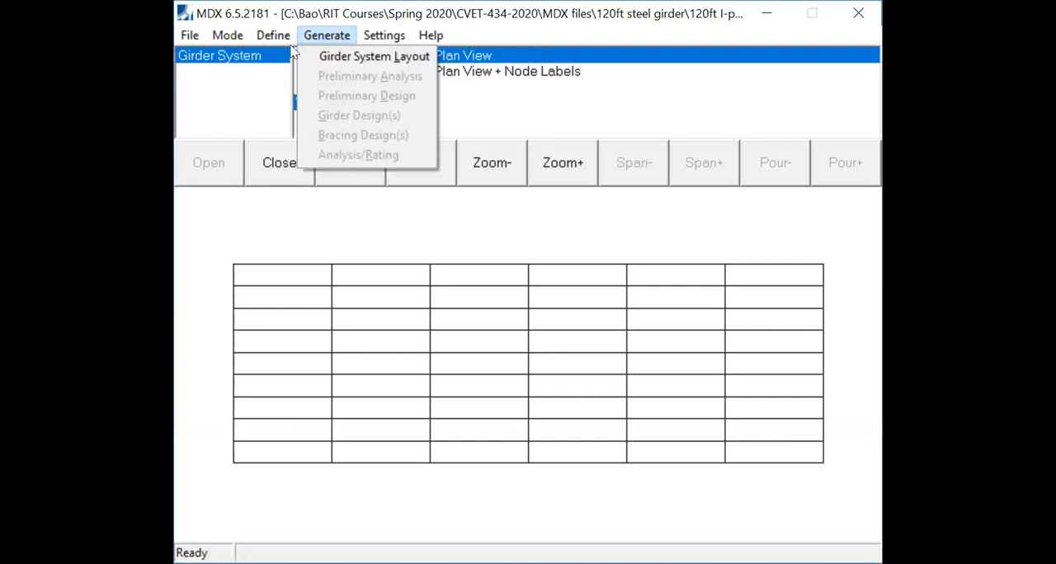
{"action": "mouse_move", "coordinate": [233, 43]}
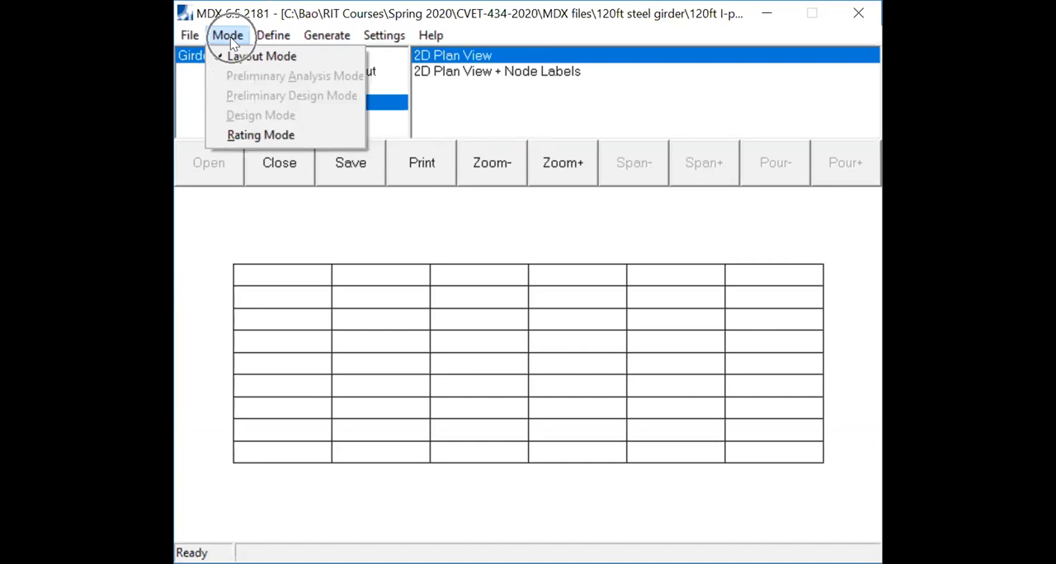
{"action": "left_click", "coordinate": [253, 136]}
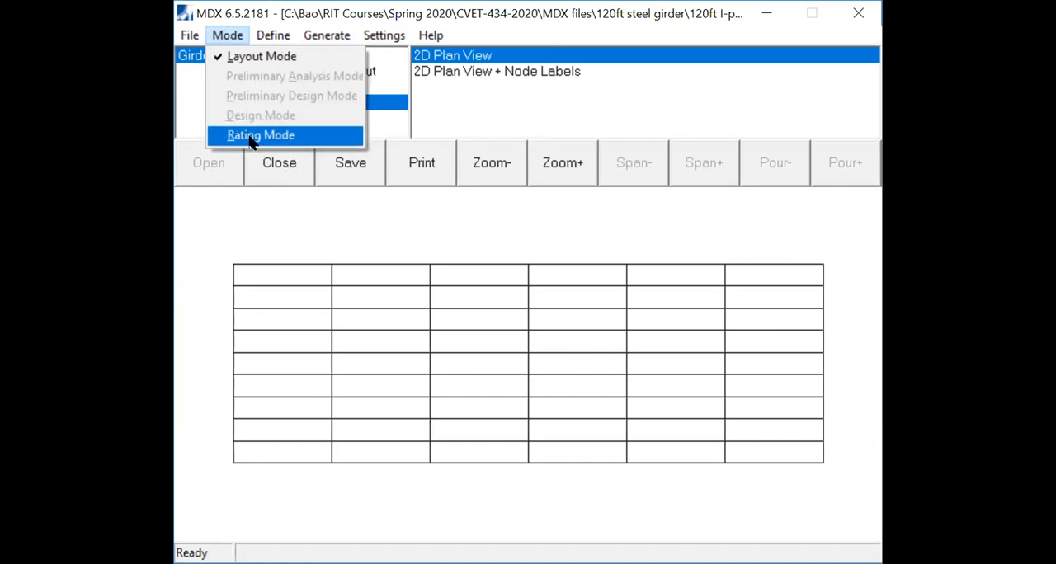
{"action": "mouse_move", "coordinate": [333, 38]}
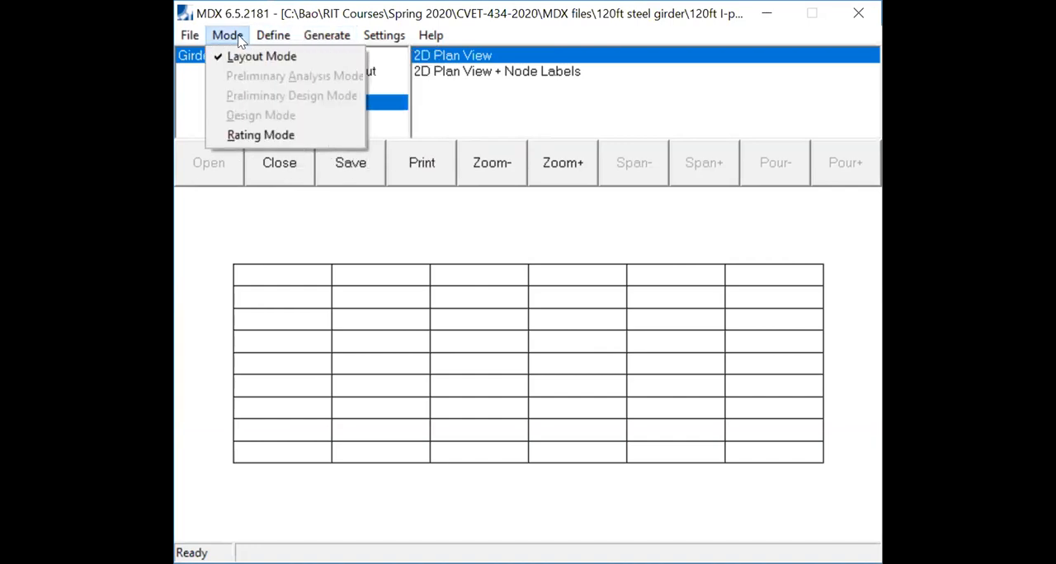
{"action": "left_click", "coordinate": [237, 145]}
{"action": "left_click", "coordinate": [244, 137]}
{"action": "left_click", "coordinate": [244, 137]}
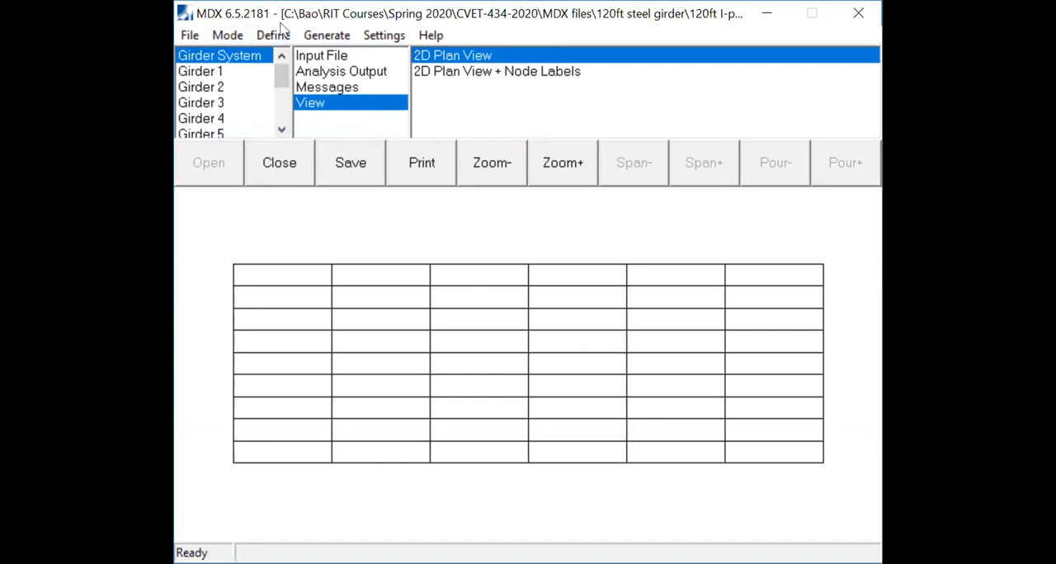
- Open the slab definition for the rating model and accept the existing concrete strength and unit weight
{"action": "left_click", "coordinate": [275, 42]}
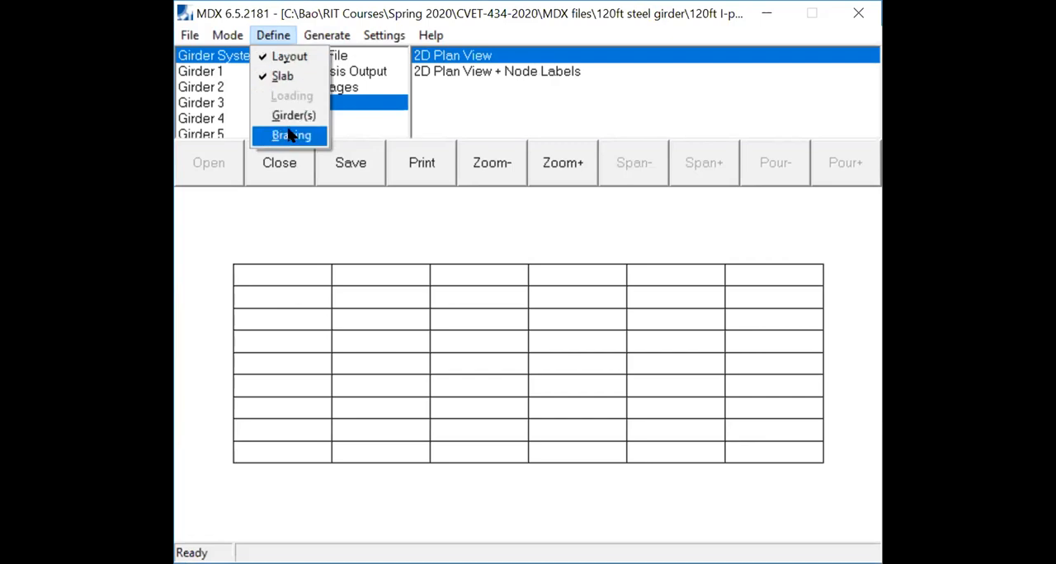
{"action": "mouse_move", "coordinate": [334, 43]}
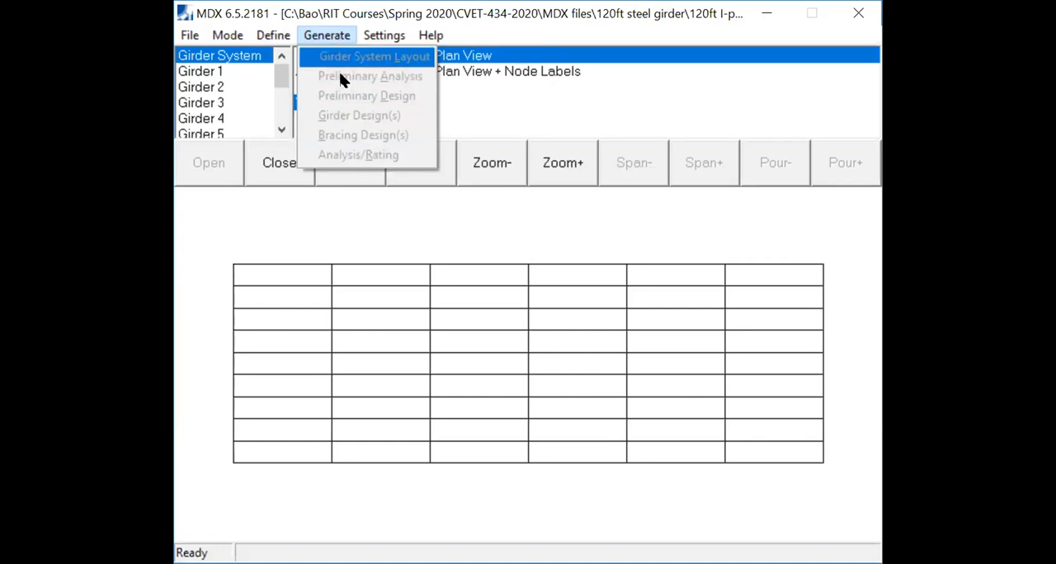
{"action": "mouse_move", "coordinate": [276, 50]}
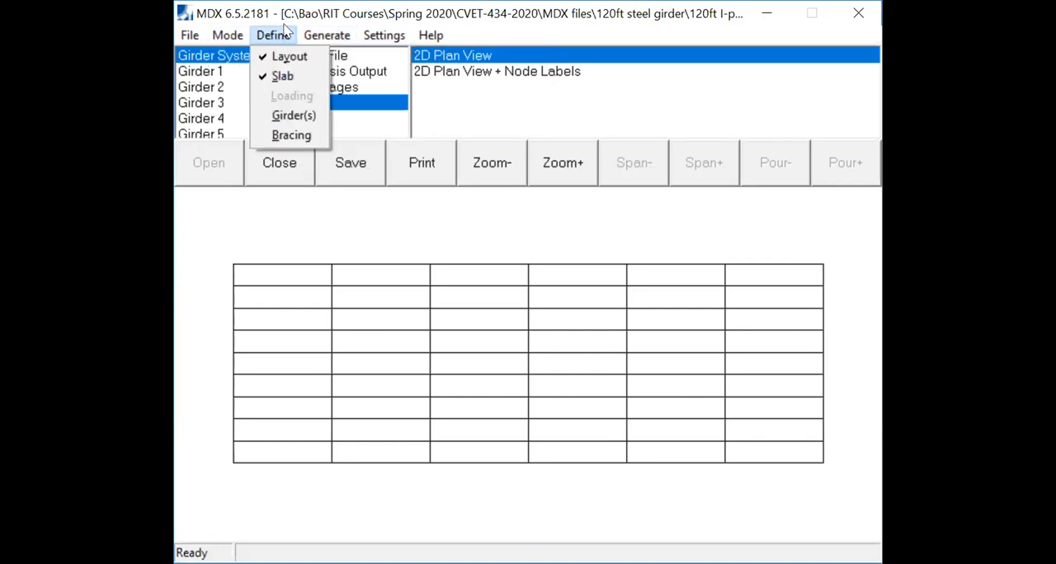
{"action": "left_click", "coordinate": [284, 77]}
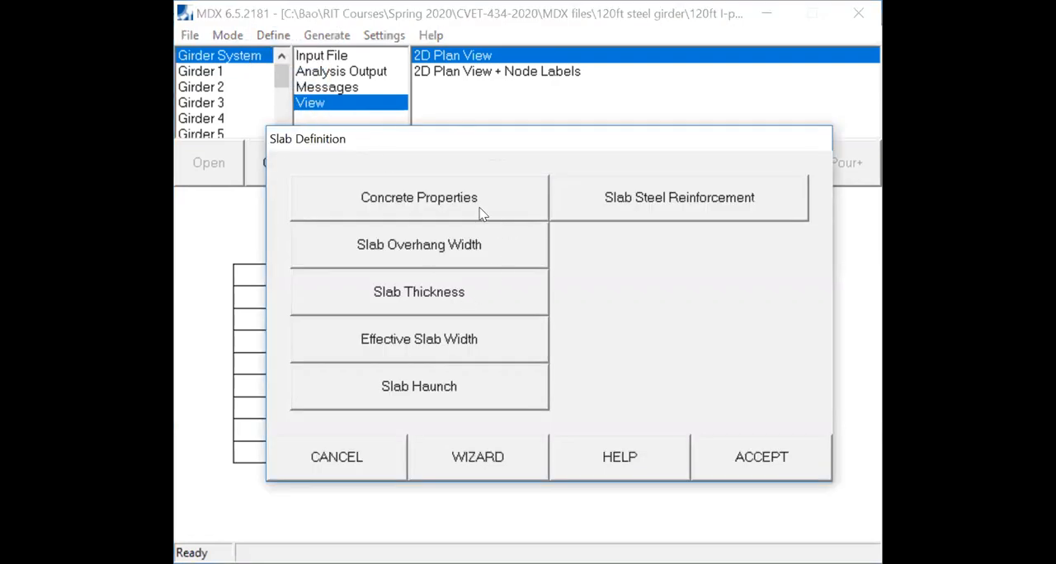
{"action": "left_click", "coordinate": [482, 210]}
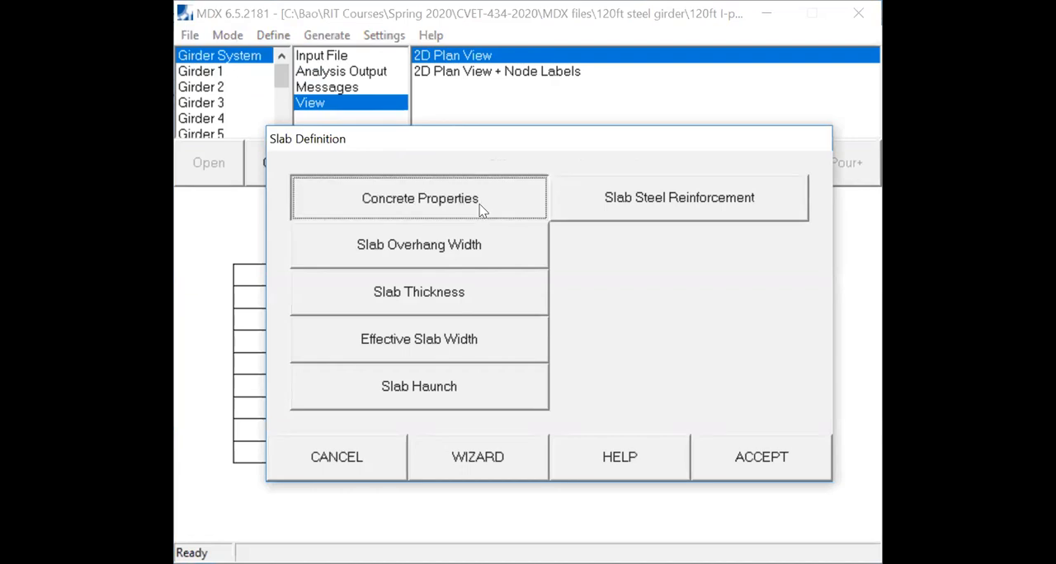
{"action": "left_click", "coordinate": [727, 419]}
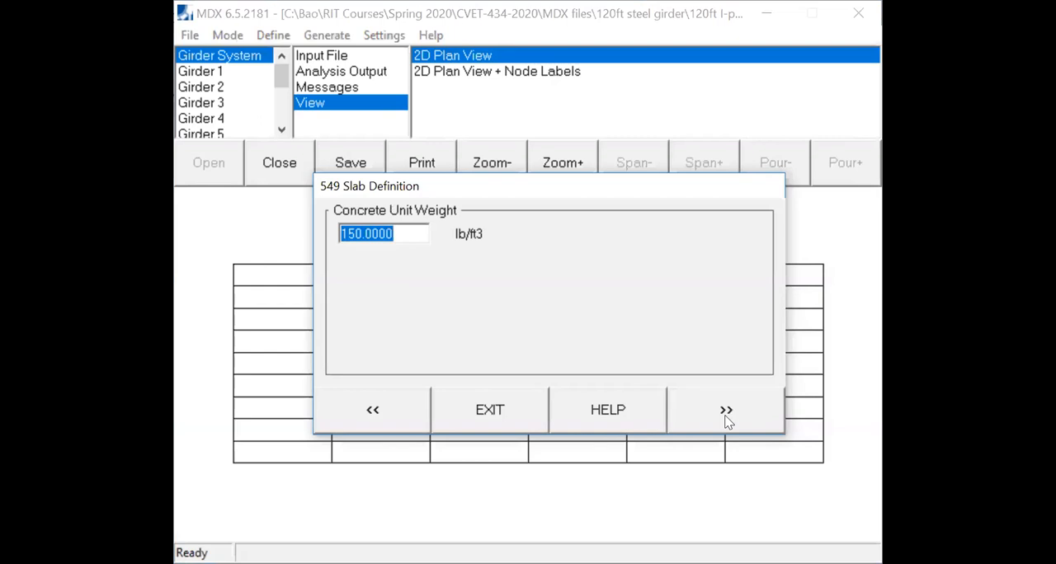
{"action": "left_click", "coordinate": [727, 419]}
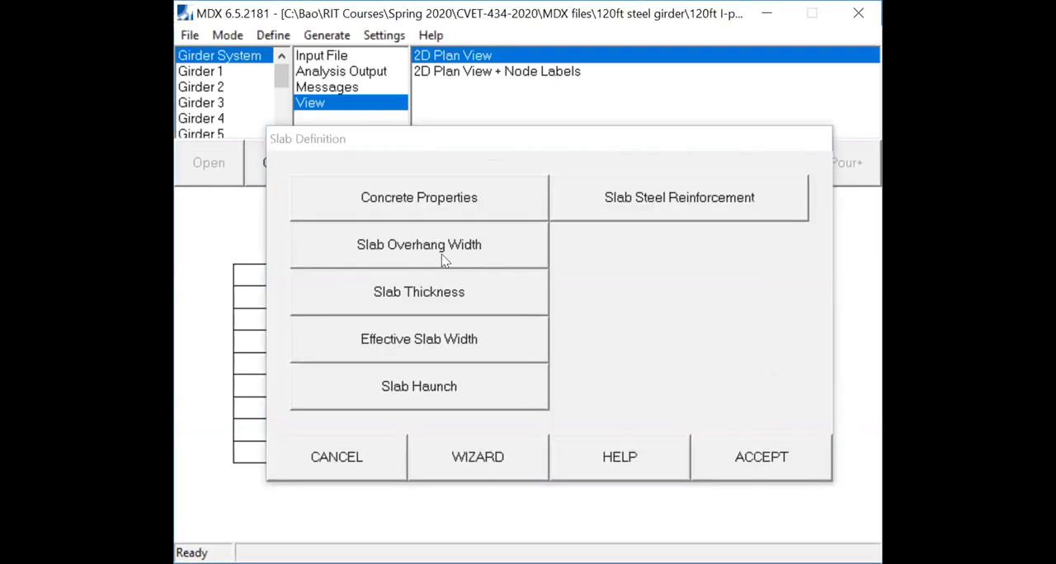
- Check the slab overhang widths, the uniform slab thickness and its integral wearing portion in the slab definition
{"action": "left_click", "coordinate": [441, 254]}
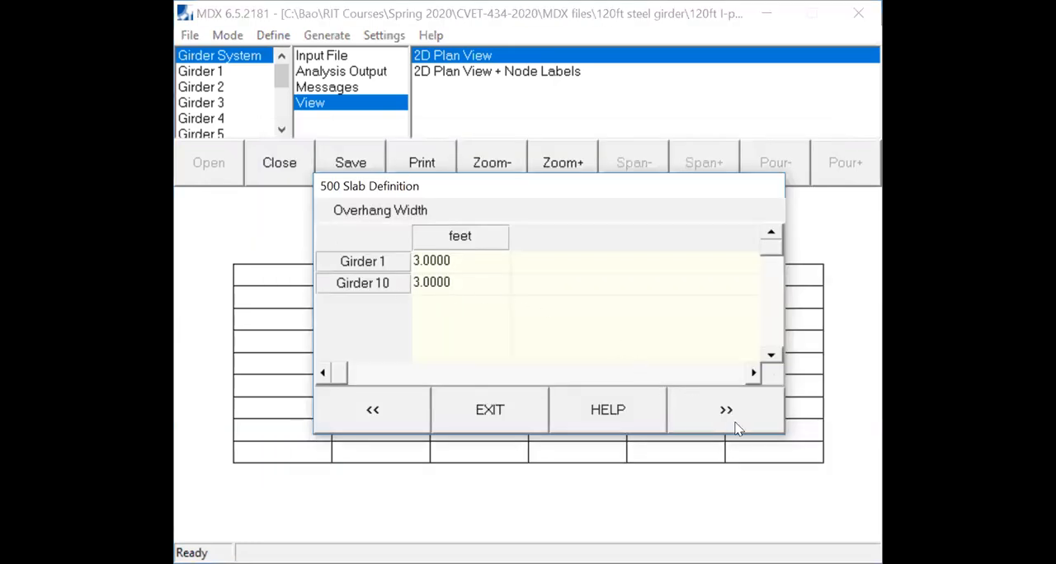
{"action": "left_click", "coordinate": [738, 418]}
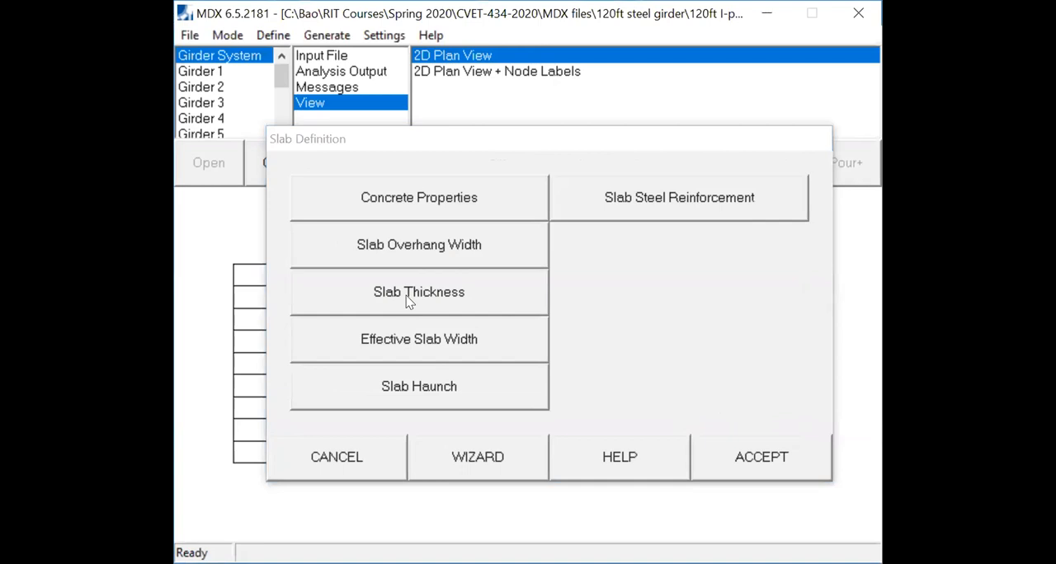
{"action": "left_click", "coordinate": [405, 301]}
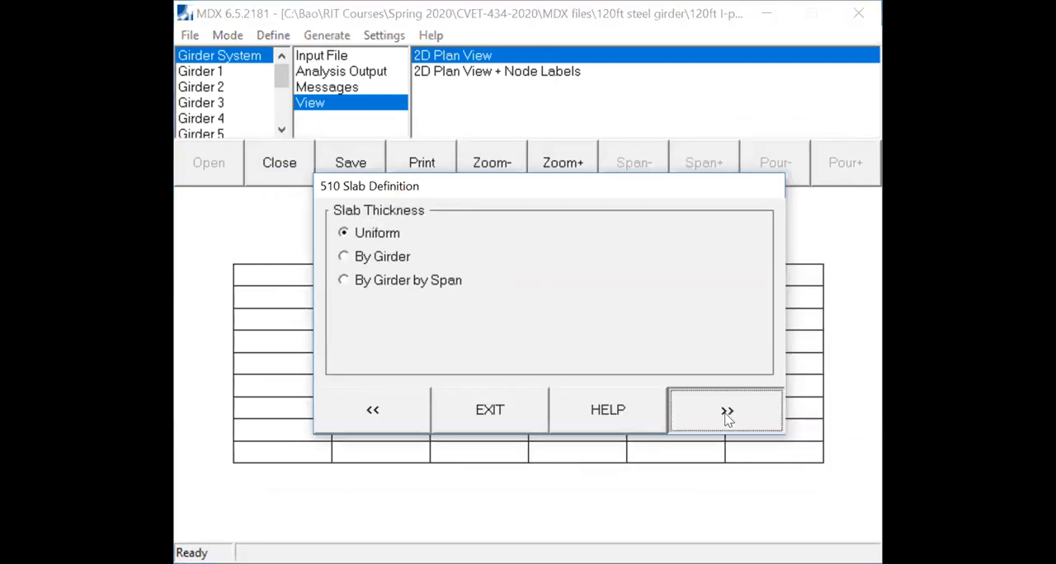
{"action": "left_click", "coordinate": [727, 416]}
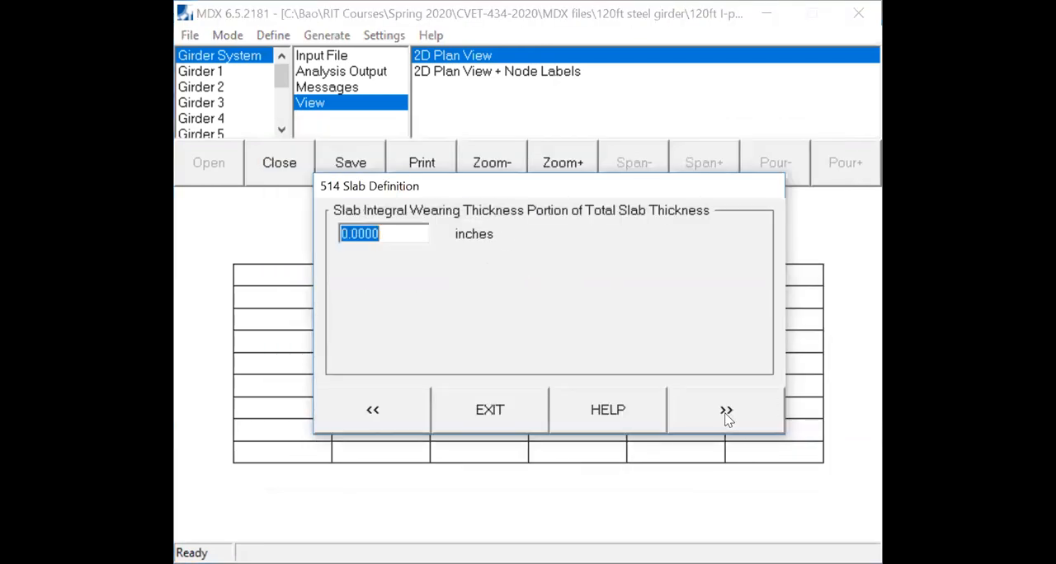
{"action": "left_click", "coordinate": [725, 414]}
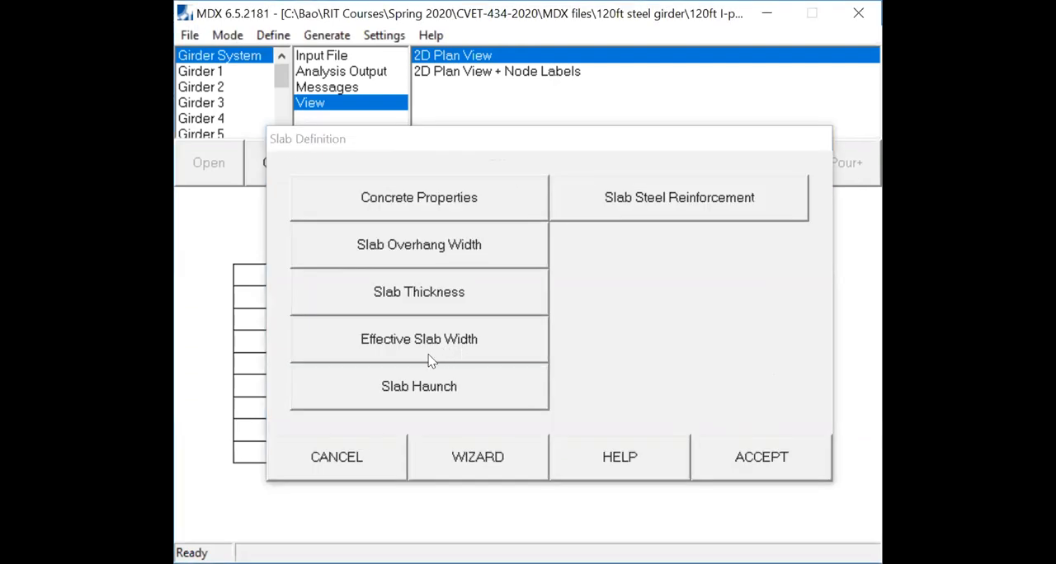
- Define the effective slab width by interior/exterior girder, accepting 90 inches for exterior and 108 inches for interior girders
{"action": "left_click", "coordinate": [399, 360]}
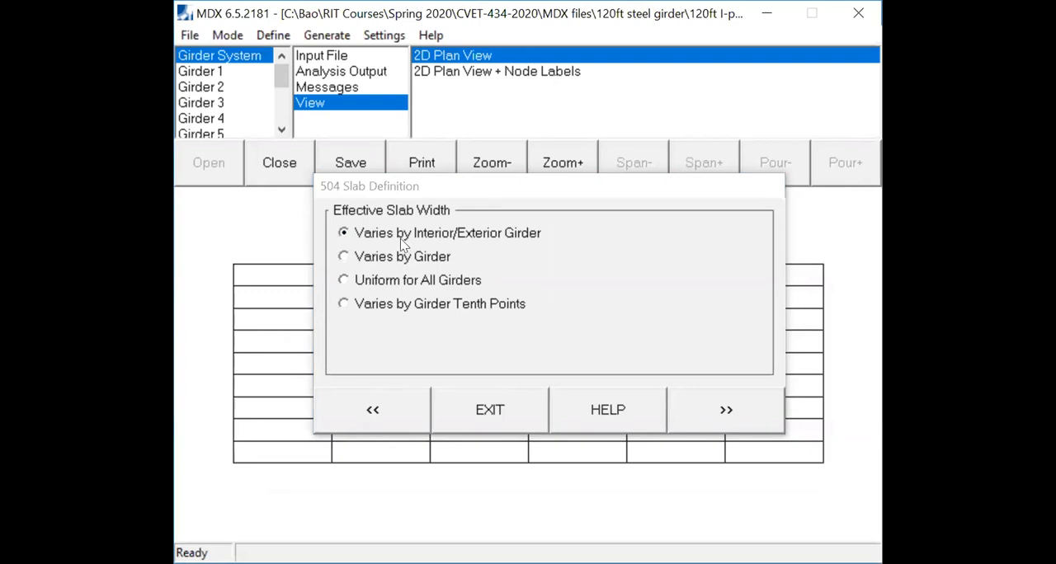
{"action": "left_click", "coordinate": [716, 421]}
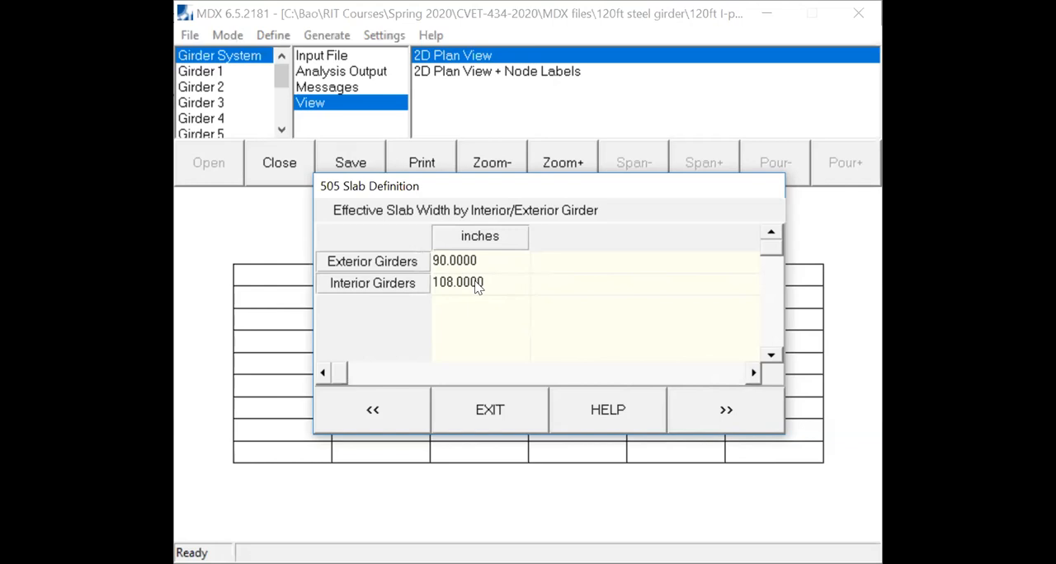
{"action": "left_click", "coordinate": [713, 427]}
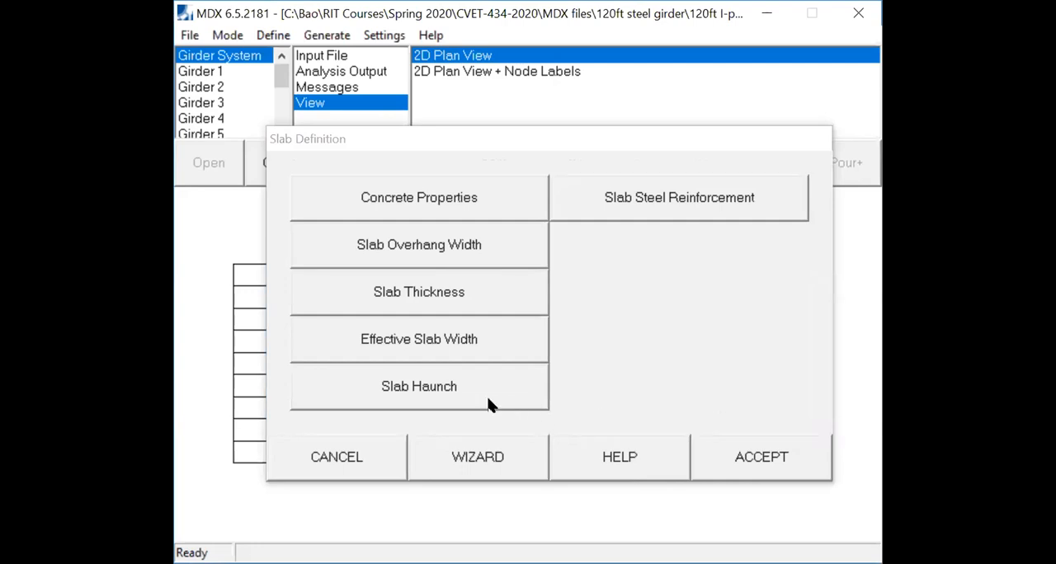
- Choose to define slab haunches and set the haunch width to the top flange width
{"action": "left_click", "coordinate": [485, 384]}
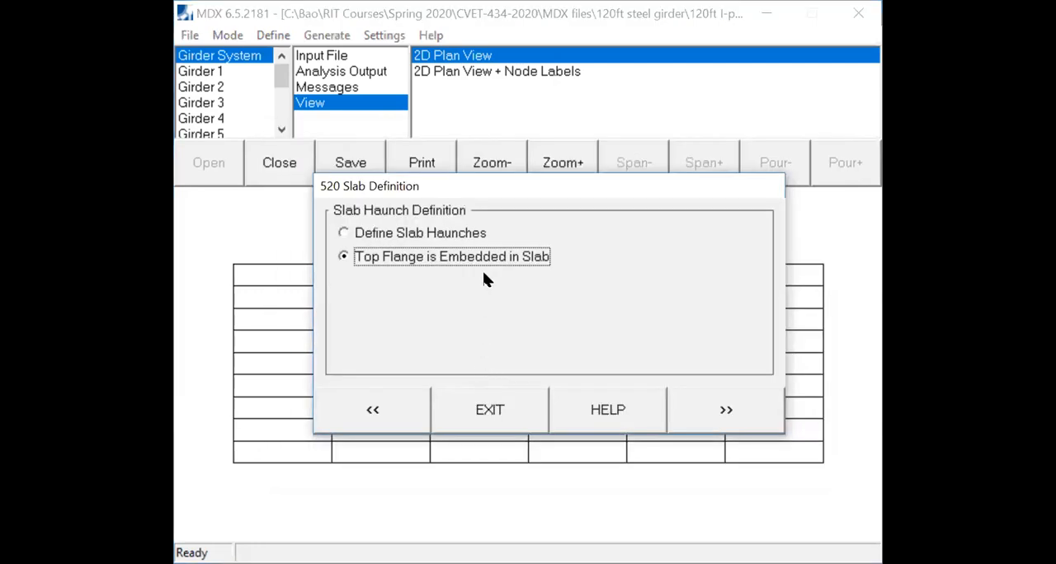
{"action": "left_click", "coordinate": [377, 238]}
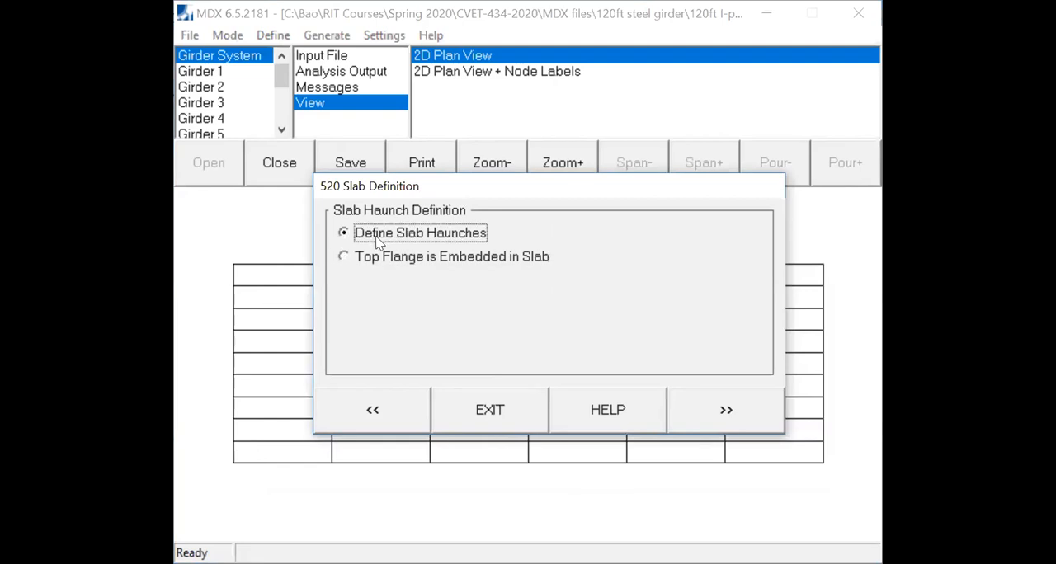
{"action": "left_click", "coordinate": [734, 417]}
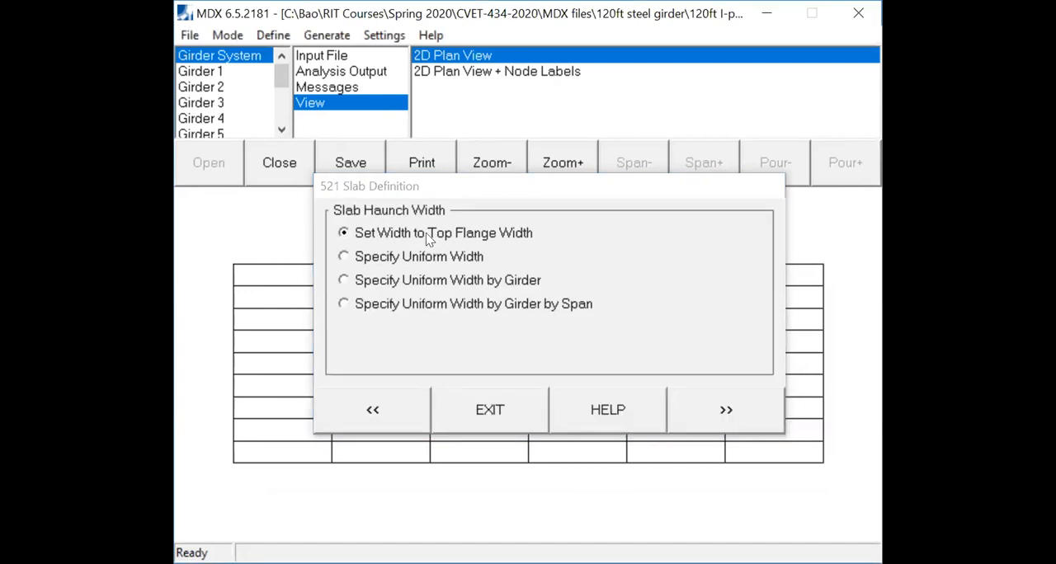
{"action": "left_click", "coordinate": [724, 412]}
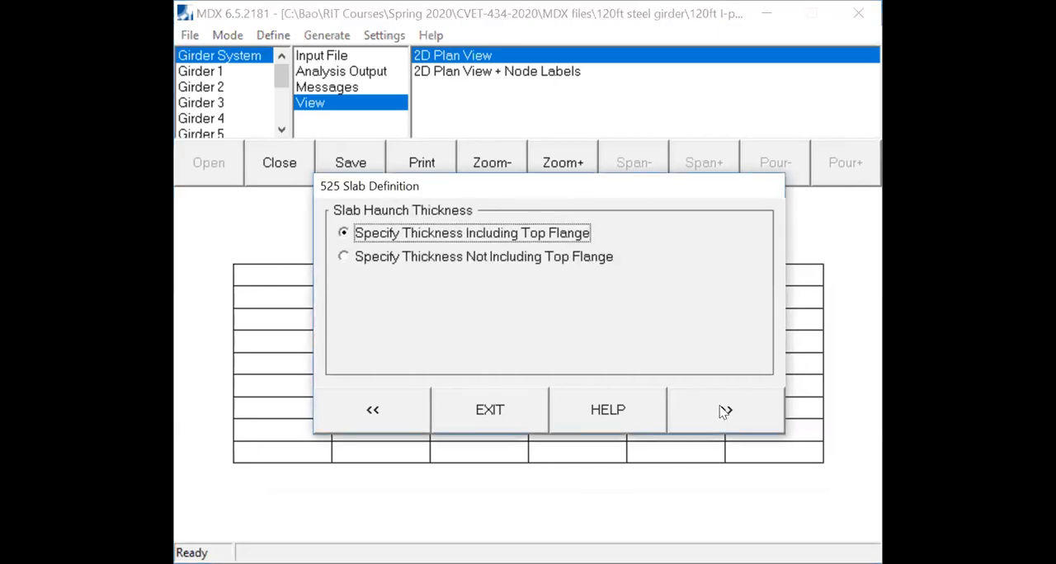
- Specify a uniform slab haunch thickness of 1 inch for all girders, not including the top flange
{"action": "left_click", "coordinate": [343, 257]}
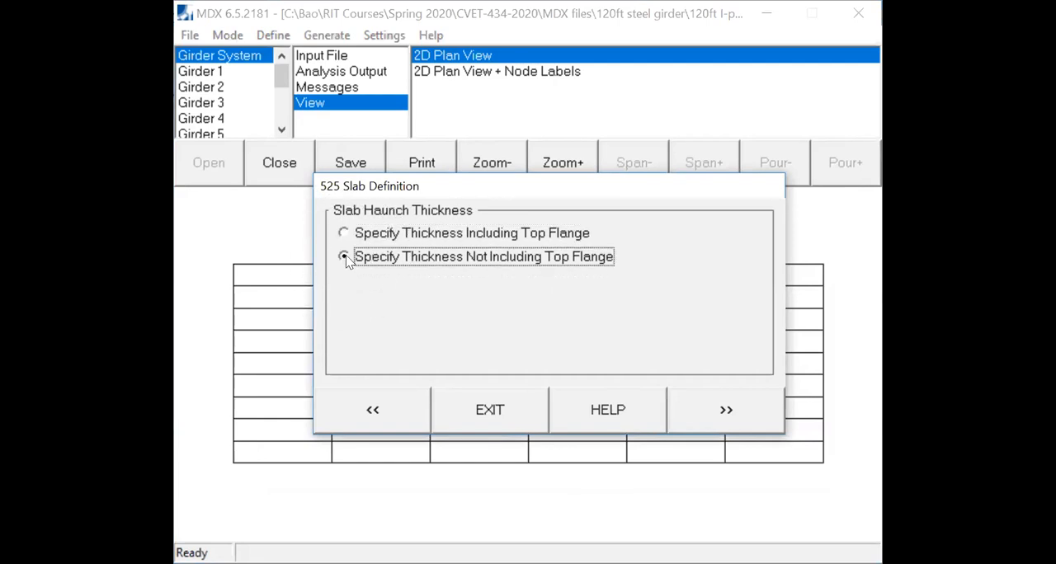
{"action": "left_click", "coordinate": [717, 411]}
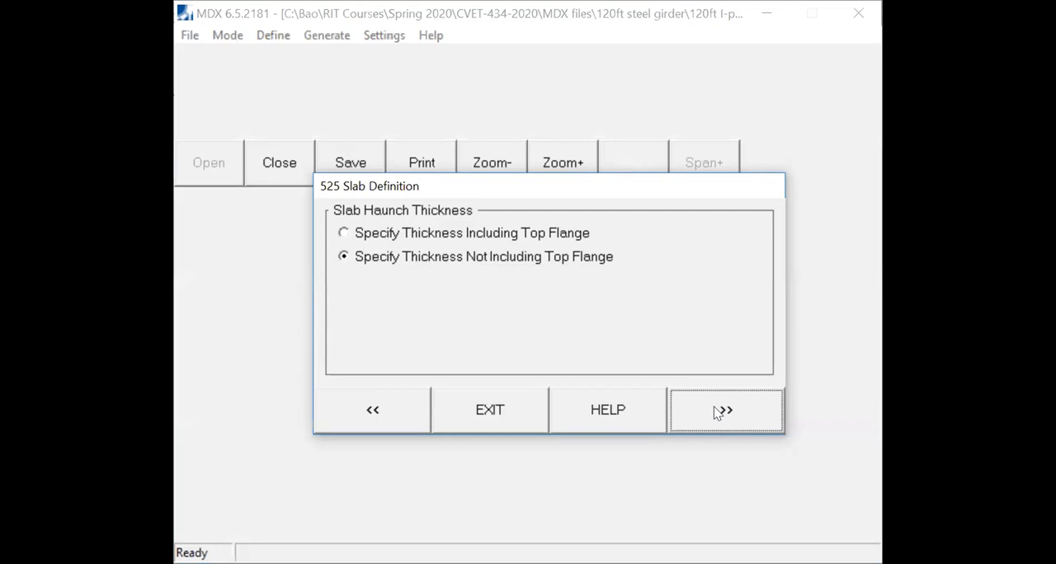
{"action": "left_click", "coordinate": [716, 412]}
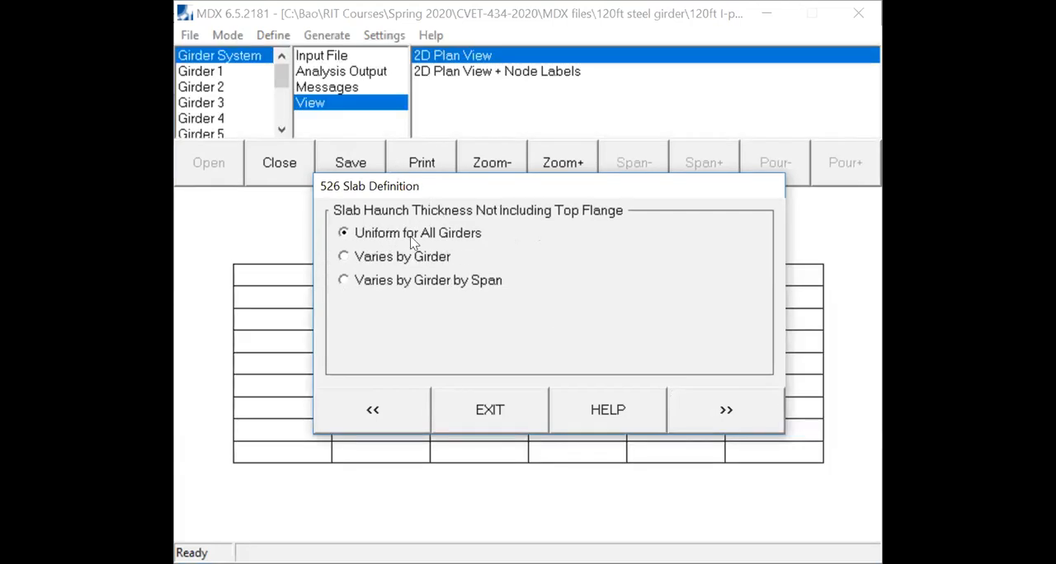
{"action": "left_click", "coordinate": [738, 421]}
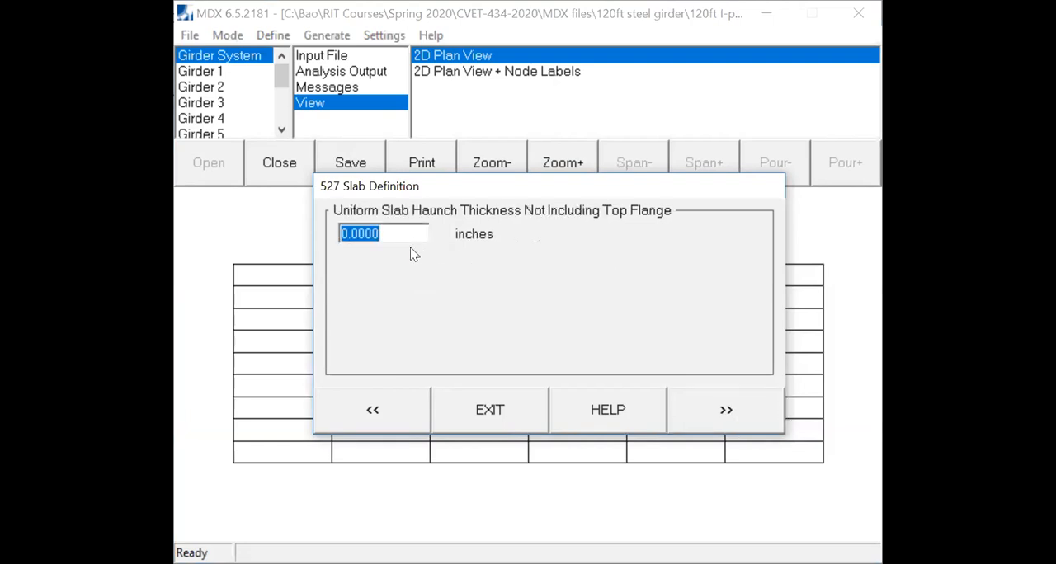
{"action": "type", "text": "1"}
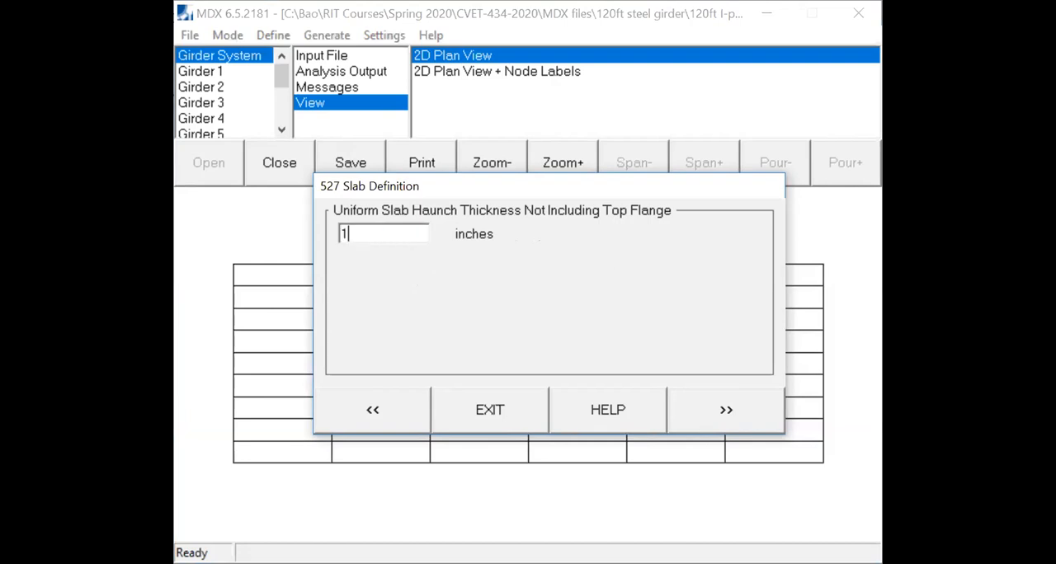
{"action": "left_click", "coordinate": [725, 417]}
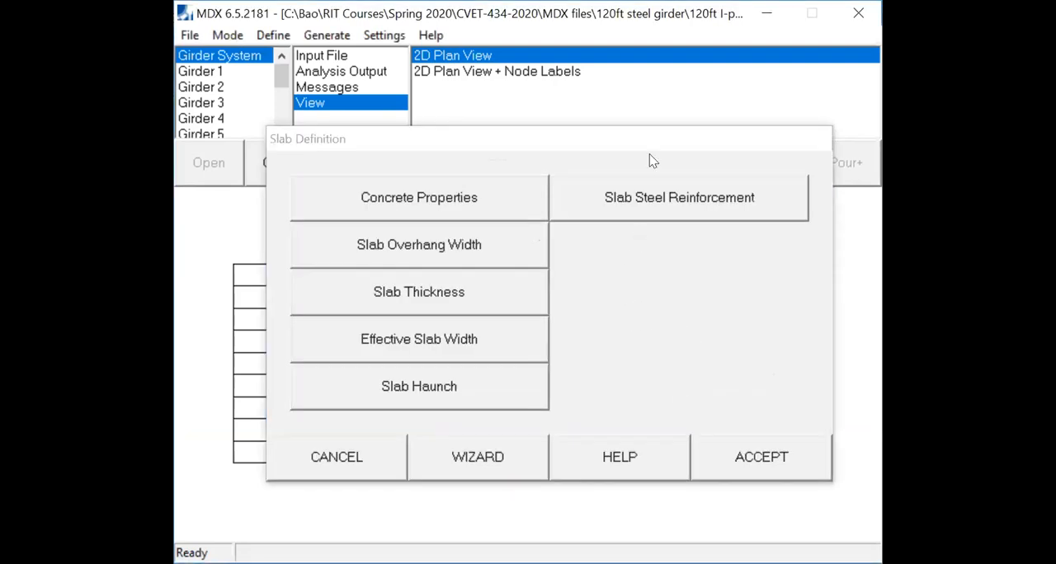
- Accept the slab definition without entering any slab steel reinforcement
{"action": "left_click", "coordinate": [660, 216]}
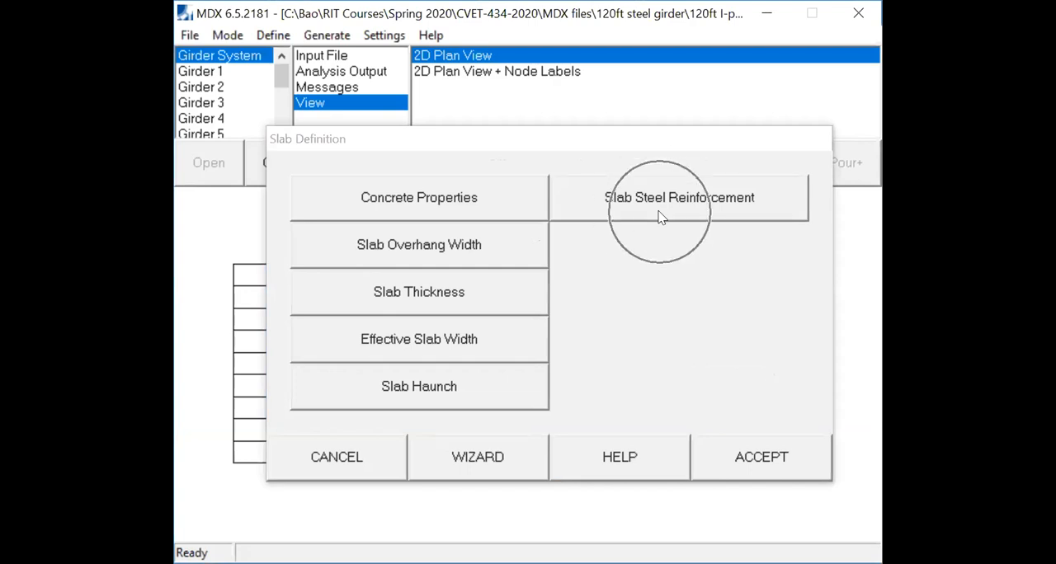
{"action": "left_click", "coordinate": [661, 215]}
{"action": "left_click", "coordinate": [636, 206]}
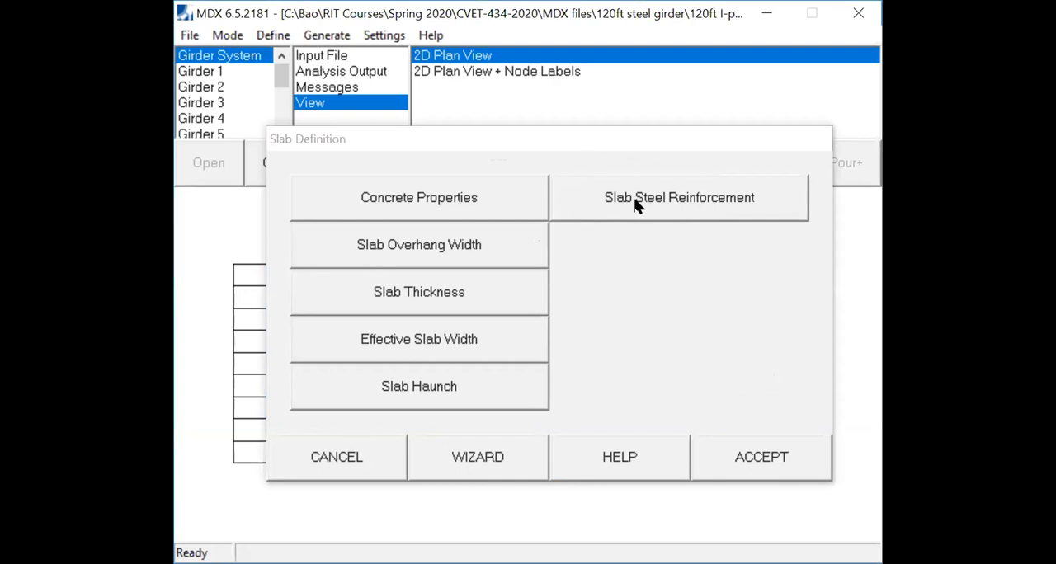
{"action": "left_click", "coordinate": [766, 464]}
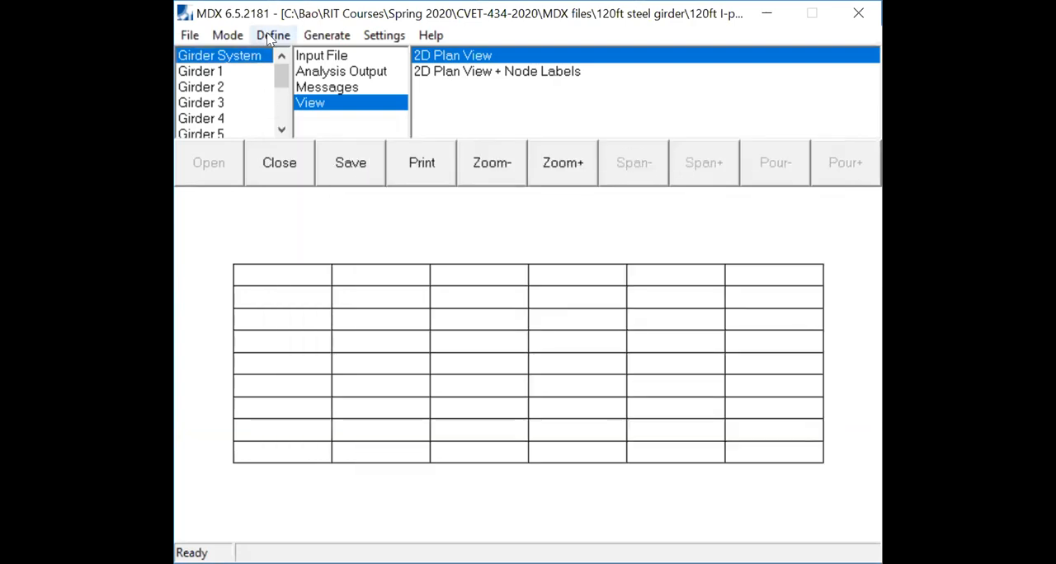
- Start the girder definition for all girders and set their type to plate girders
{"action": "left_click", "coordinate": [269, 37]}
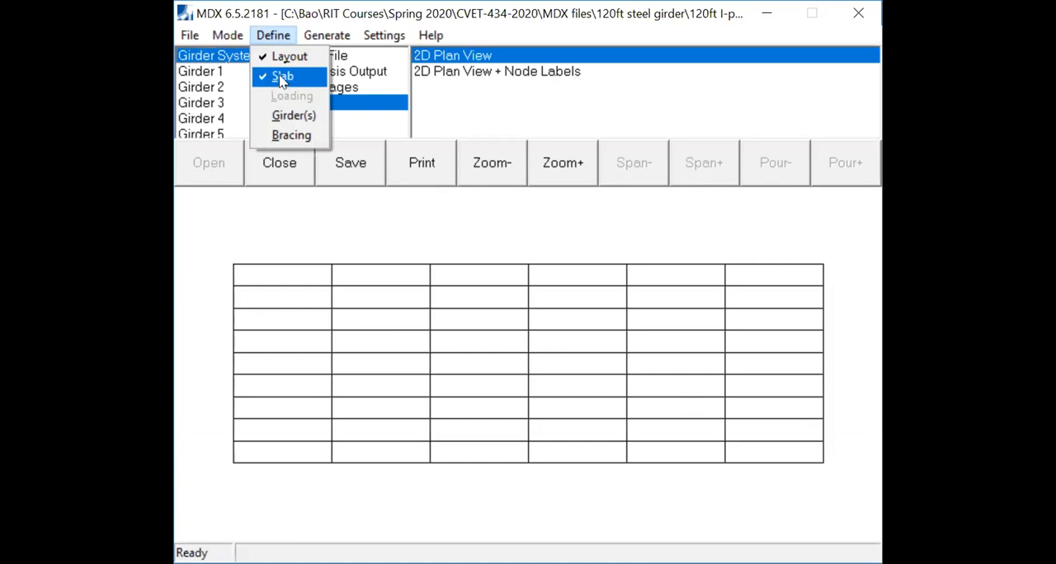
{"action": "left_click", "coordinate": [294, 116]}
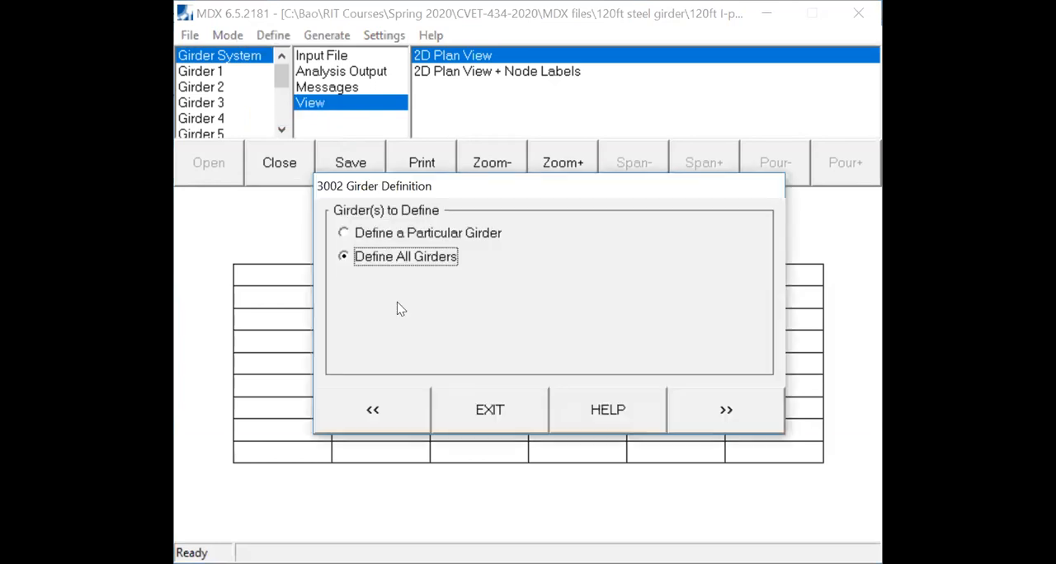
{"action": "left_click", "coordinate": [381, 261]}
{"action": "left_click", "coordinate": [725, 410]}
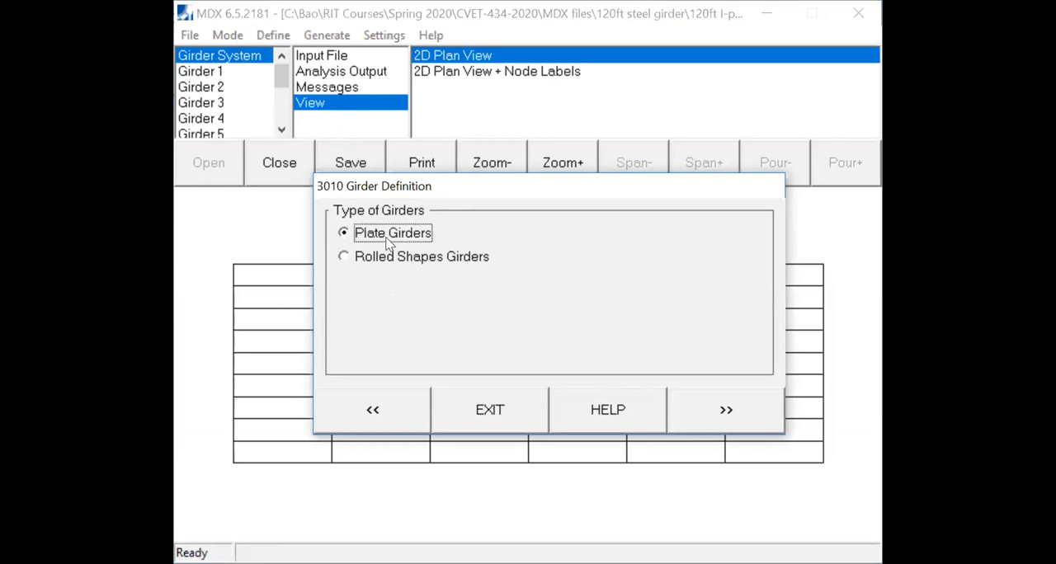
{"action": "left_click", "coordinate": [709, 426]}
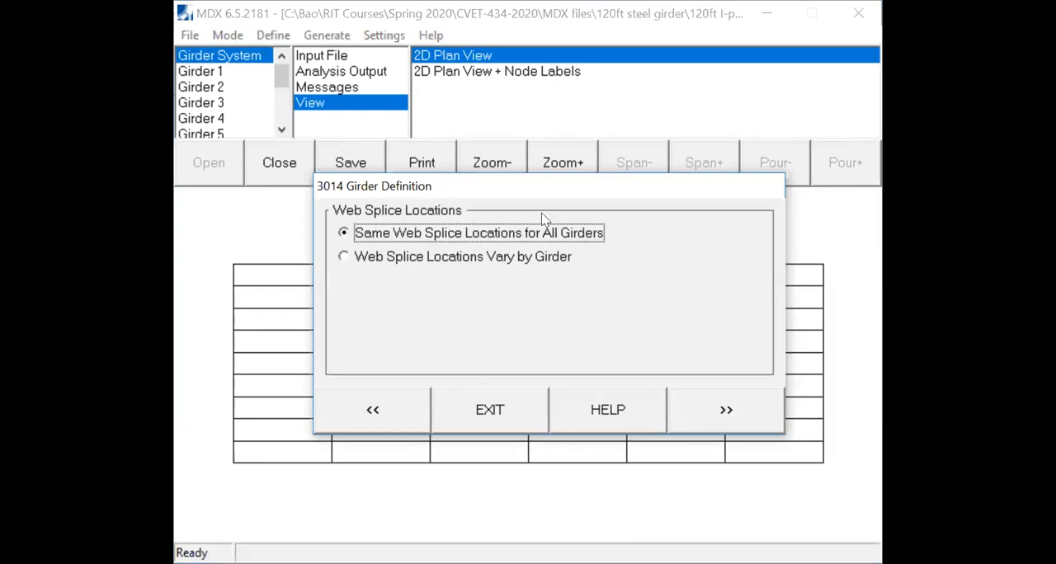
- Give all girders the same two web splices, 25 ft from left bearing to splice 1 and 70 ft from splice 1 to splice 2
{"action": "left_click", "coordinate": [709, 410]}
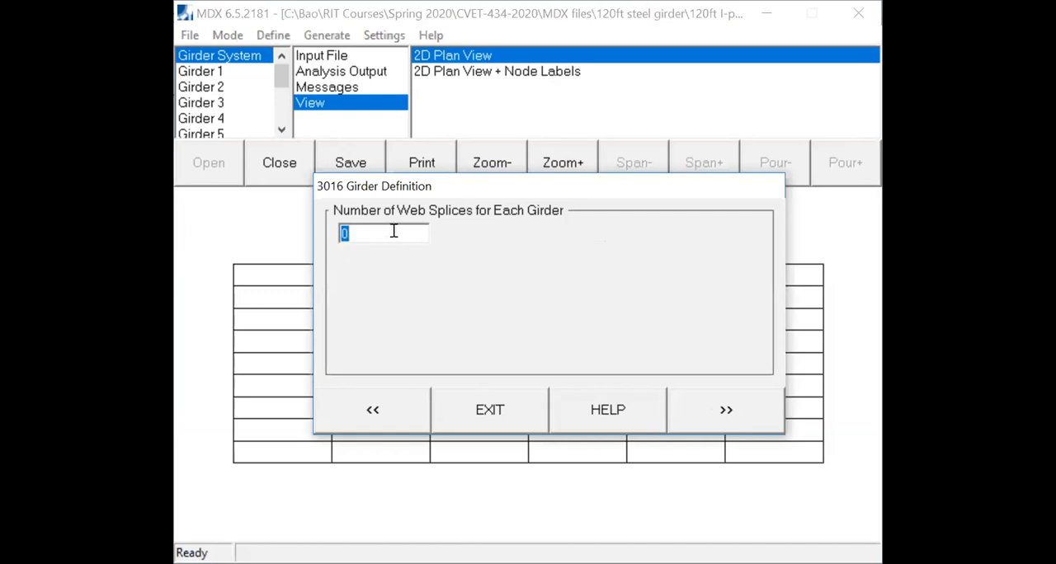
{"action": "type", "text": "2"}
{"action": "left_click", "coordinate": [729, 393]}
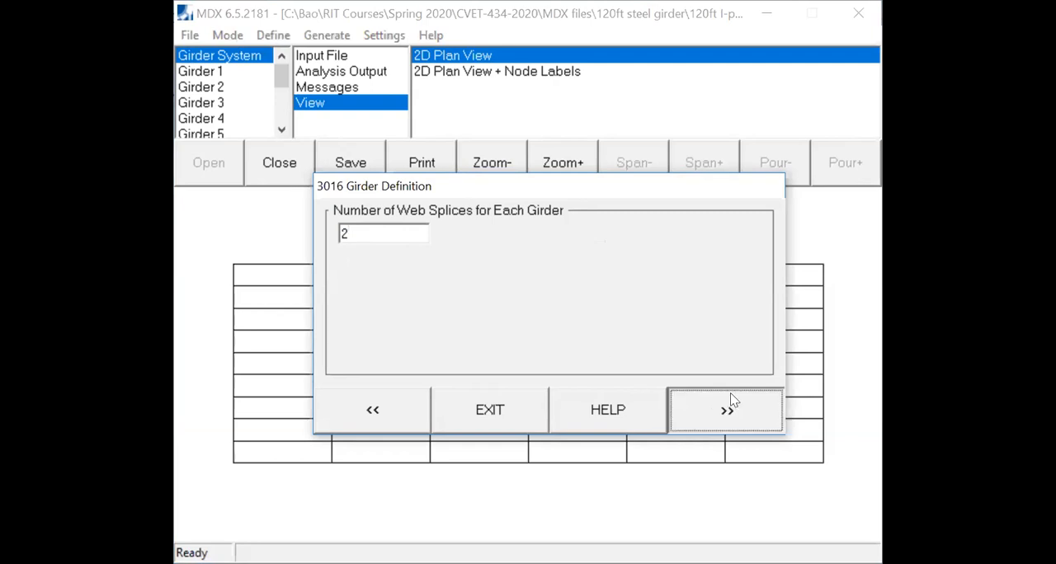
{"action": "left_click", "coordinate": [536, 260]}
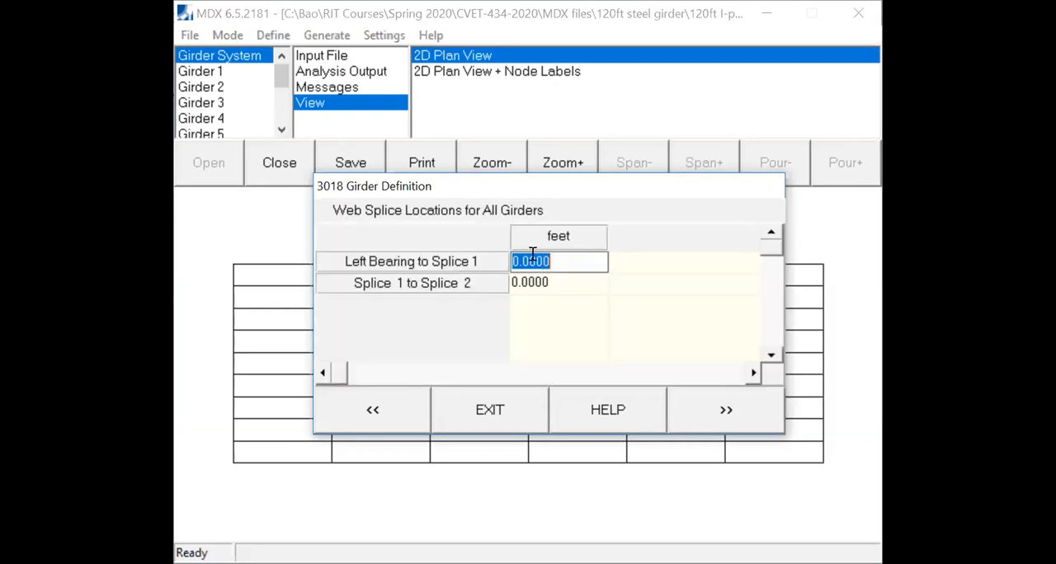
{"action": "type", "text": "25"}
{"action": "left_click", "coordinate": [570, 283]}
{"action": "type", "text": "70"}
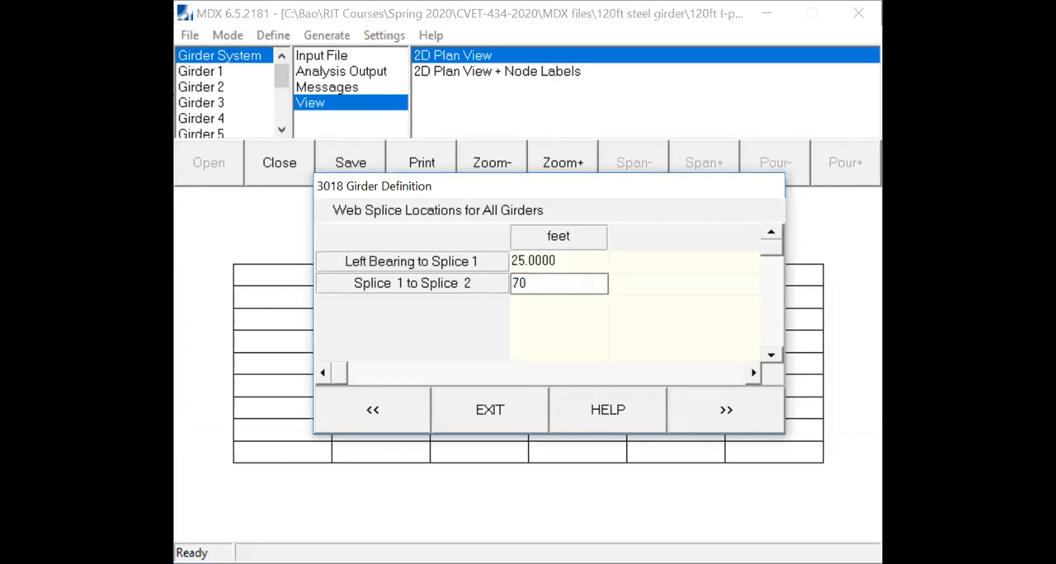
{"action": "left_click", "coordinate": [711, 419]}
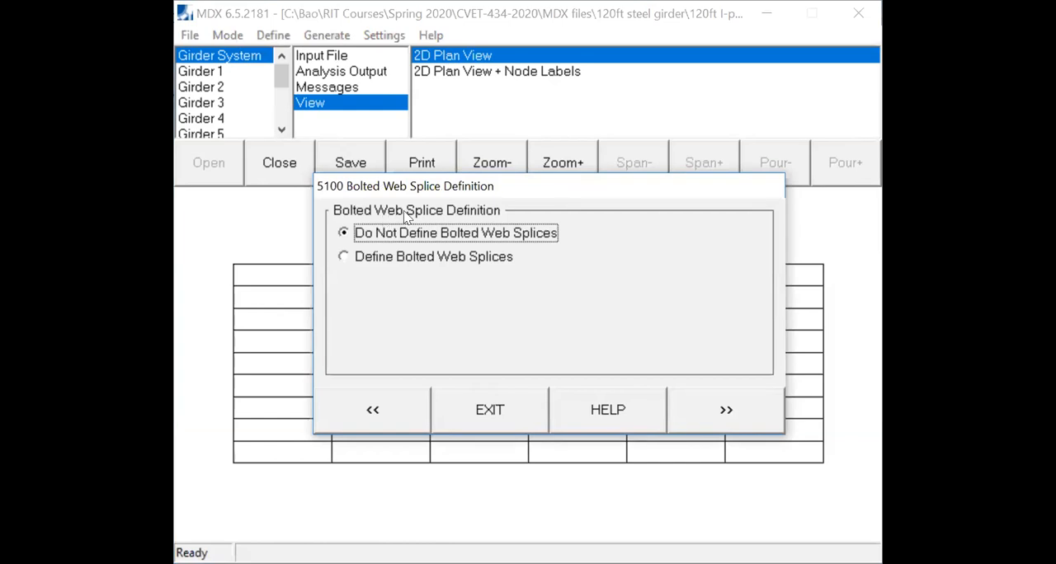
- Choose not to define bolted web splices for the girders
{"action": "left_click", "coordinate": [378, 235]}
{"action": "left_click", "coordinate": [386, 234]}
{"action": "left_click", "coordinate": [733, 411]}
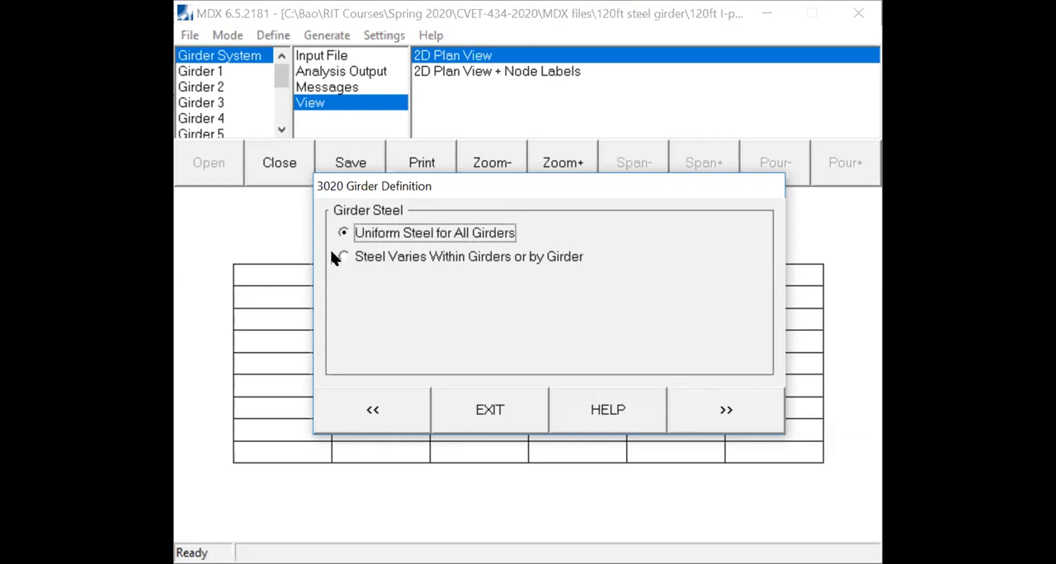
- Specify uniform girder steel by grade and assign M270-50 steel to all girders
{"action": "left_click", "coordinate": [733, 419]}
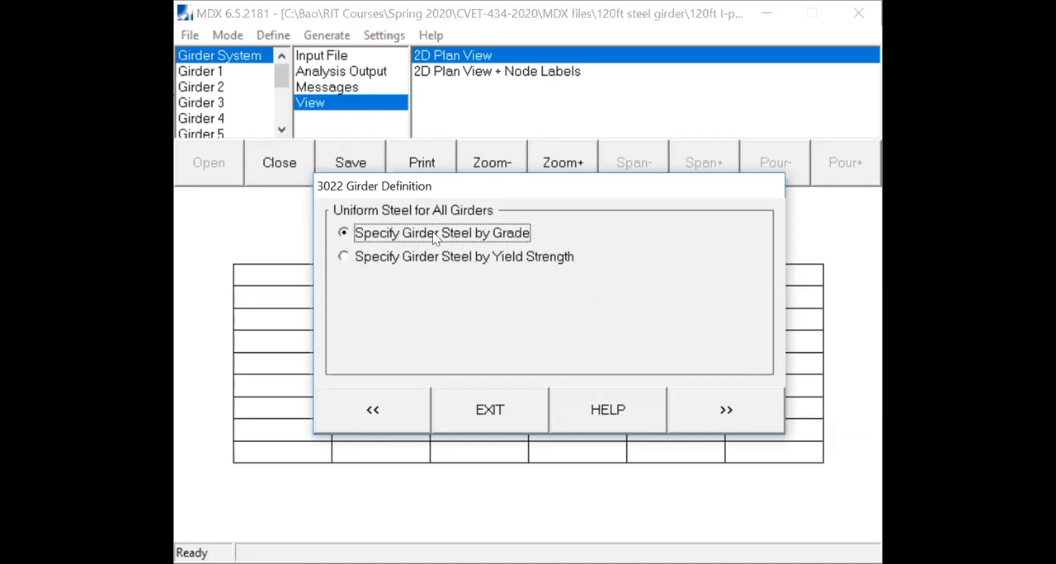
{"action": "left_click", "coordinate": [709, 410]}
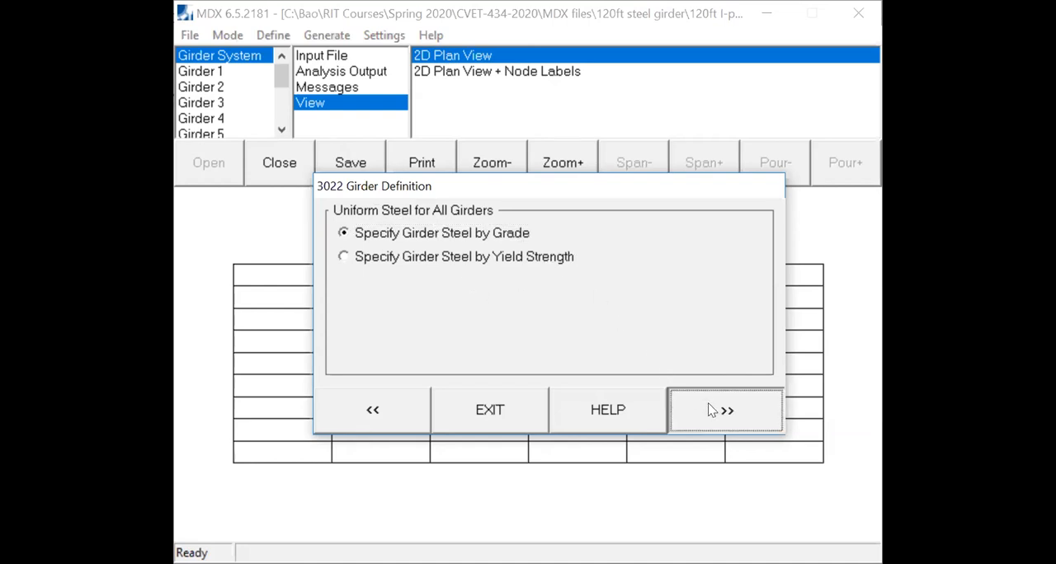
{"action": "left_click_drag", "start_coordinate": [746, 257], "coordinate": [749, 299]}
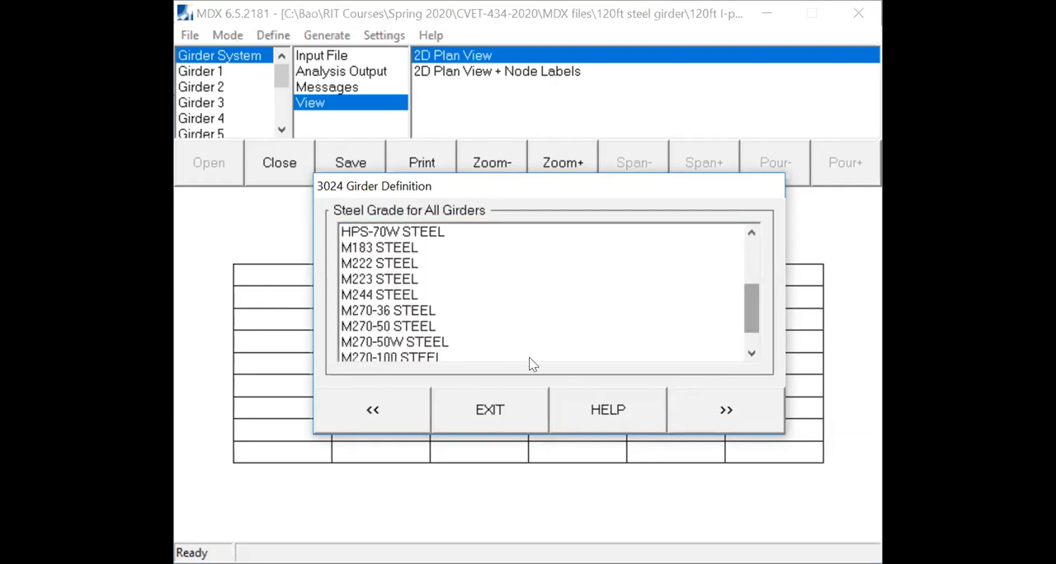
{"action": "left_click", "coordinate": [389, 330]}
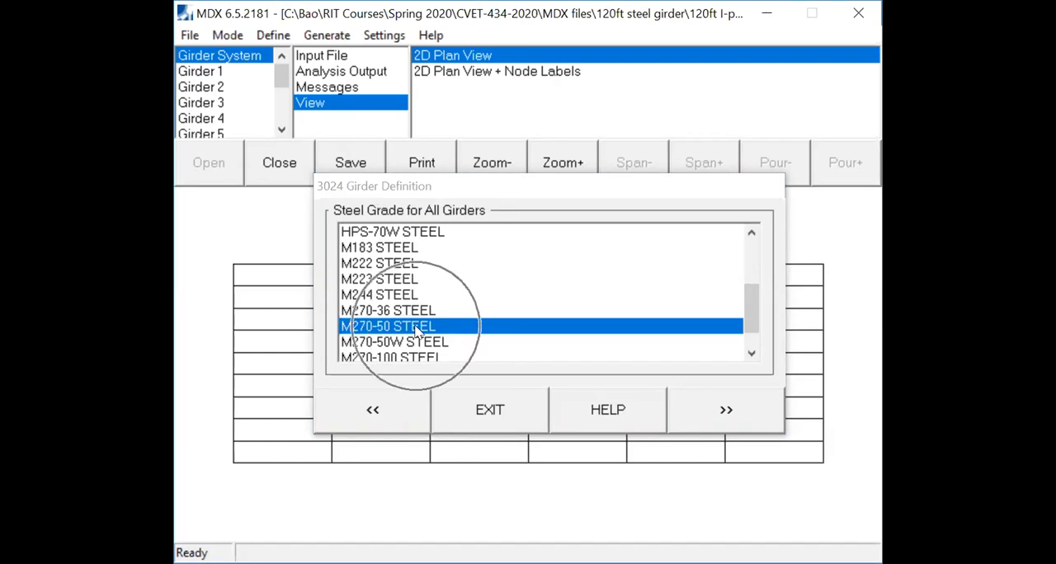
{"action": "left_click", "coordinate": [726, 411]}
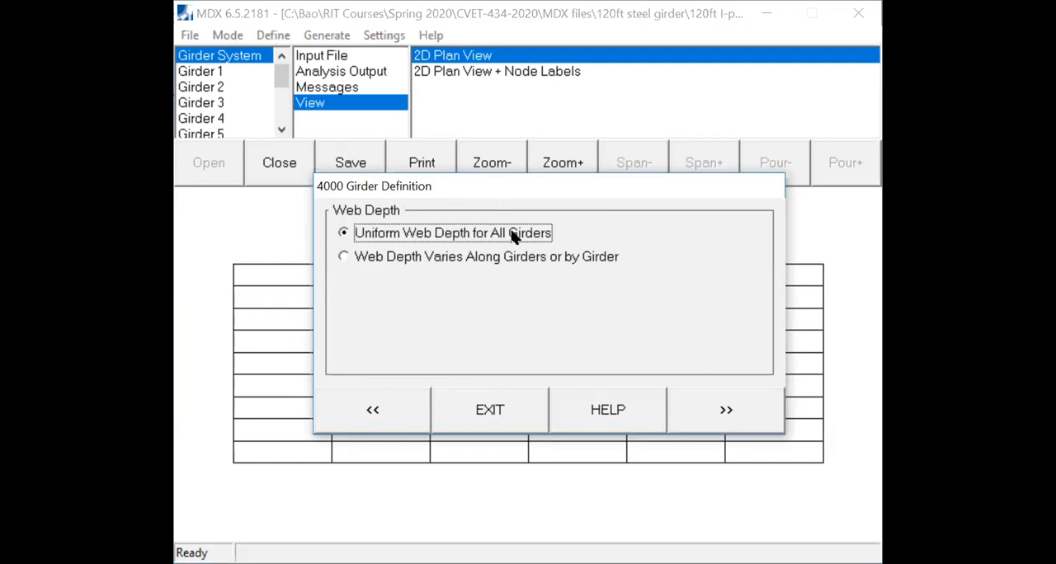
- Set a uniform web depth of 50 inches and a uniform web thickness of 0.5 inches for all girders
{"action": "left_click", "coordinate": [718, 411]}
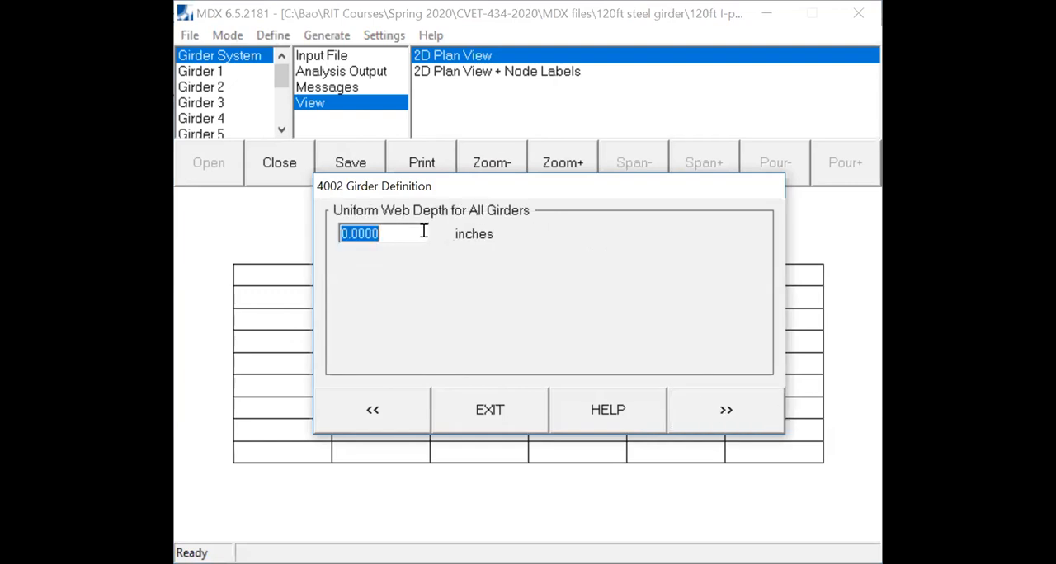
{"action": "type", "text": "50"}
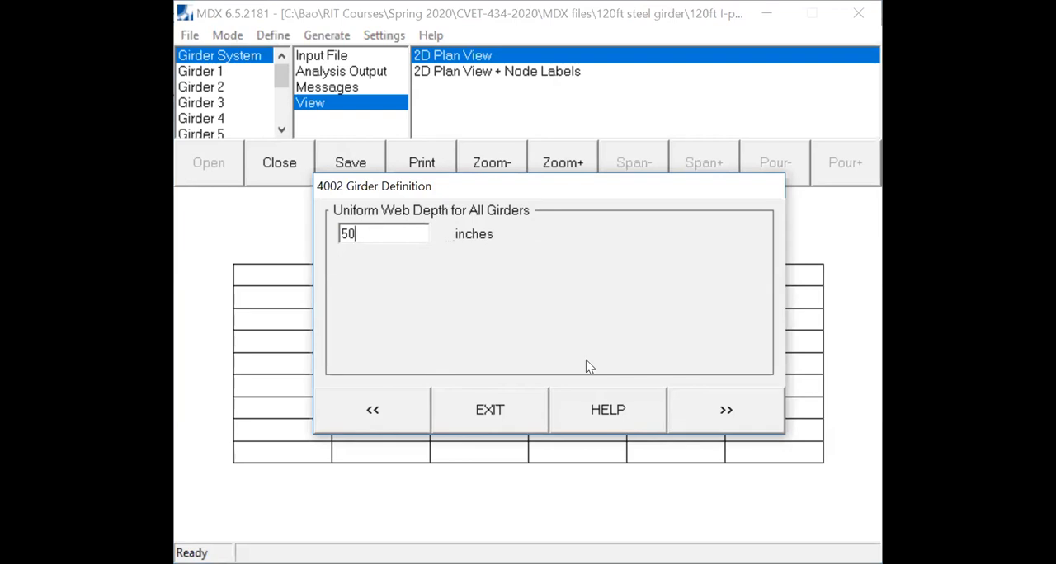
{"action": "left_click", "coordinate": [718, 411]}
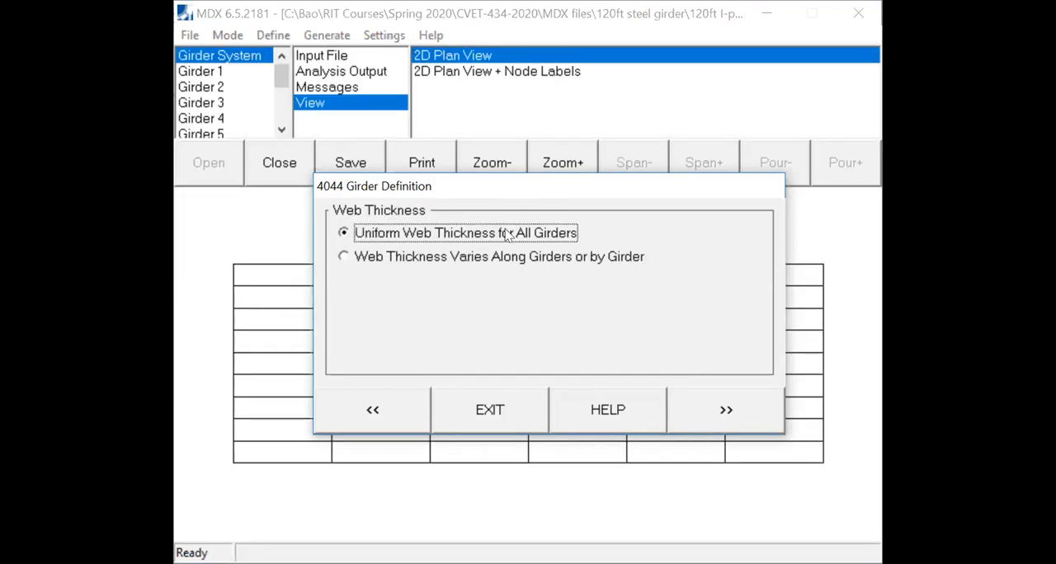
{"action": "left_click", "coordinate": [720, 409]}
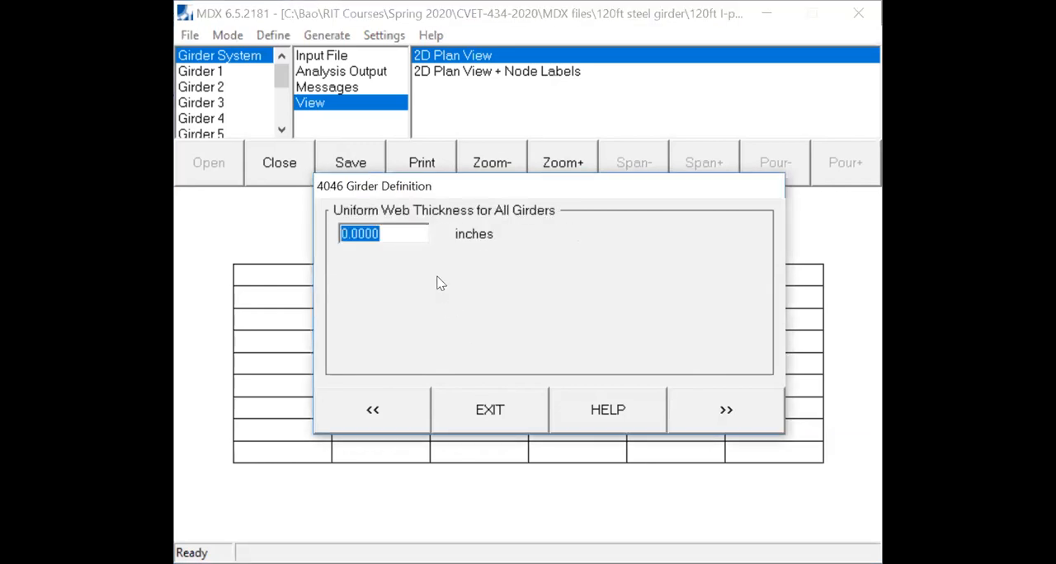
{"action": "type", "text": "0.5"}
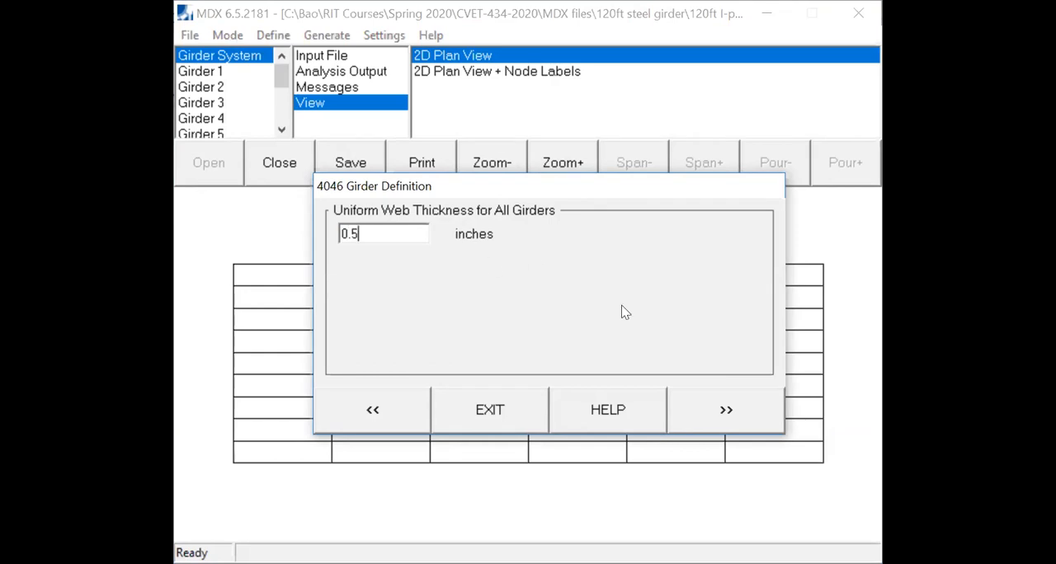
{"action": "left_click", "coordinate": [724, 411]}
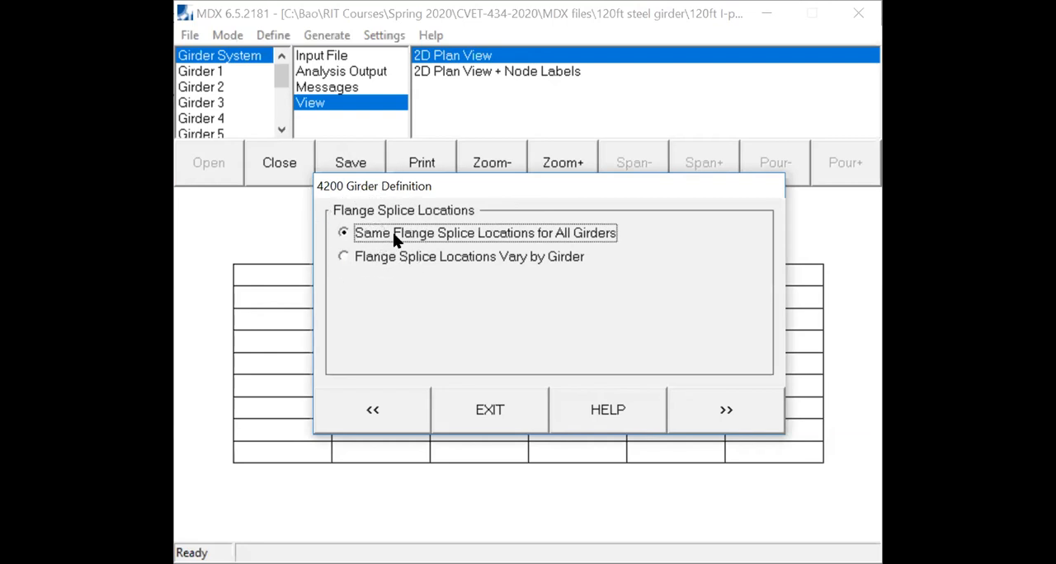
- Give all girders the same two top flange splices, 25 ft from left bearing to splice 1 and 70 ft from splice 1 to splice 2
{"action": "left_click", "coordinate": [726, 420]}
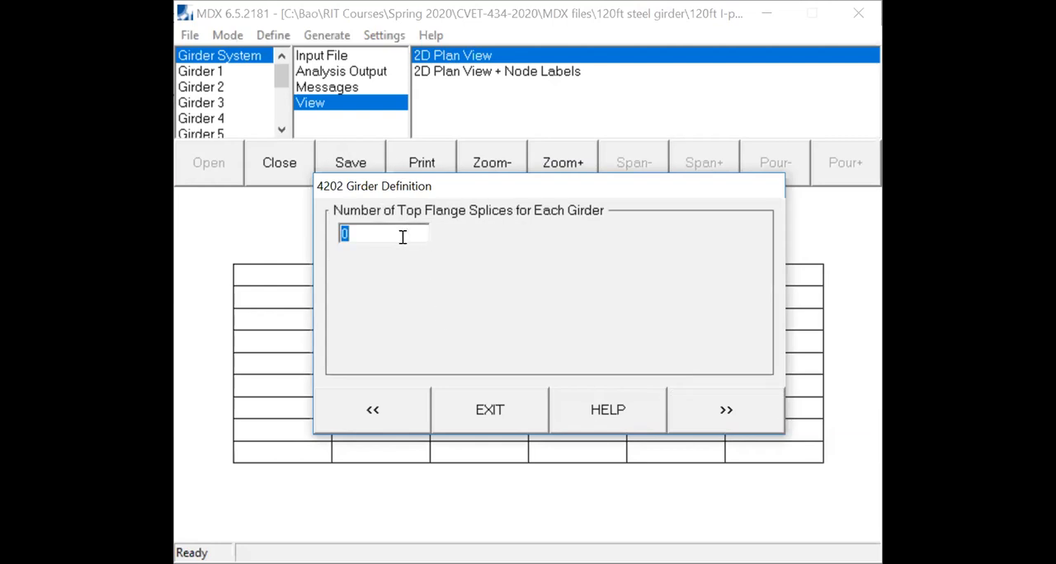
{"action": "type", "text": "2"}
{"action": "left_click", "coordinate": [747, 404]}
{"action": "left_click", "coordinate": [550, 261]}
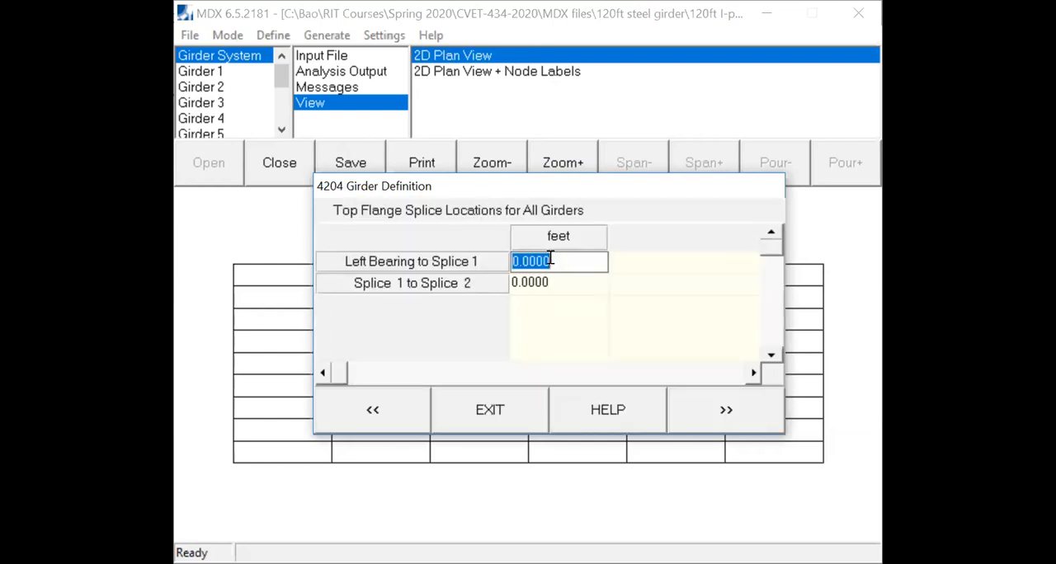
{"action": "type", "text": "25"}
{"action": "left_click", "coordinate": [561, 285]}
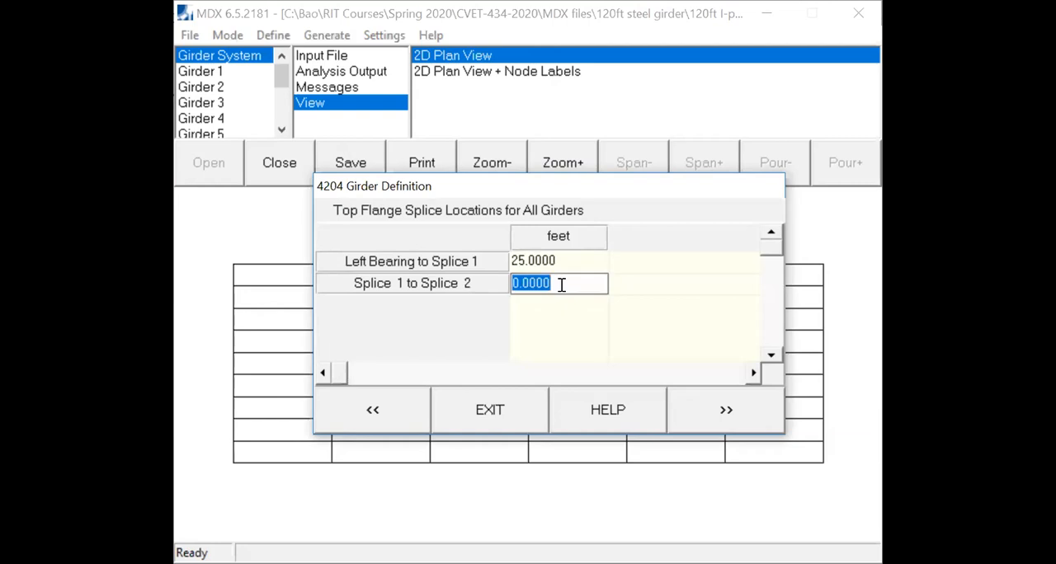
{"action": "type", "text": "70"}
{"action": "left_click", "coordinate": [727, 410]}
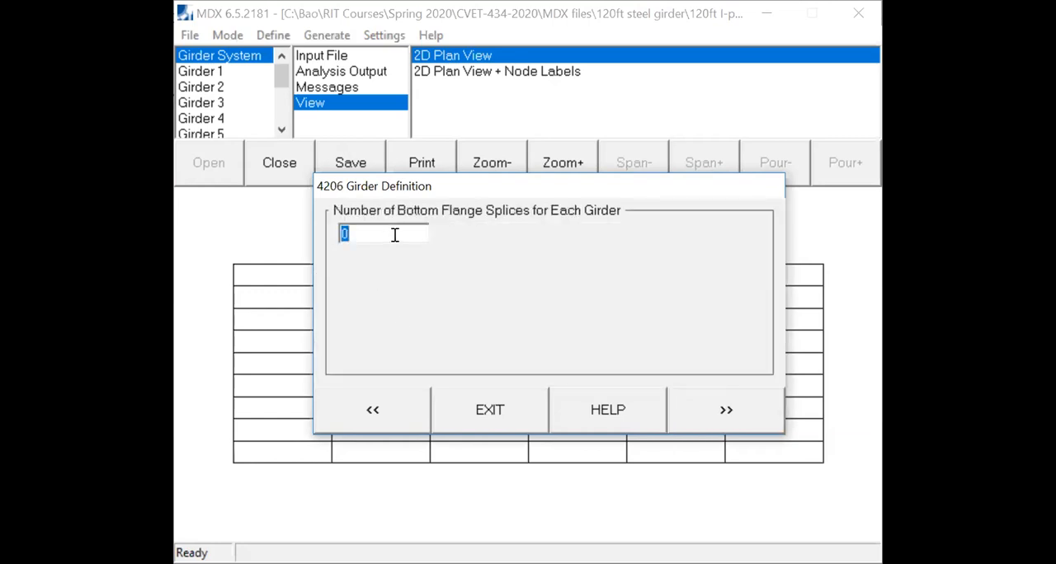
- Define two bottom flange splices for all girders, 25 ft from left bearing to splice 1 and 70 ft from splice 1 to splice 2
{"action": "type", "text": "2"}
{"action": "left_click", "coordinate": [726, 410]}
{"action": "left_click", "coordinate": [557, 259]}
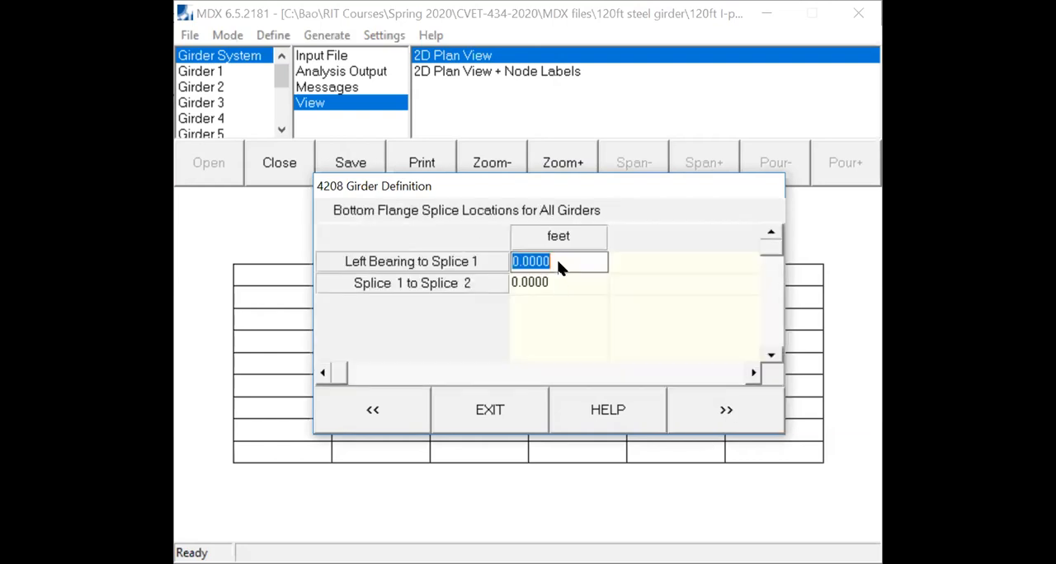
{"action": "type", "text": "25"}
{"action": "left_click", "coordinate": [551, 278]}
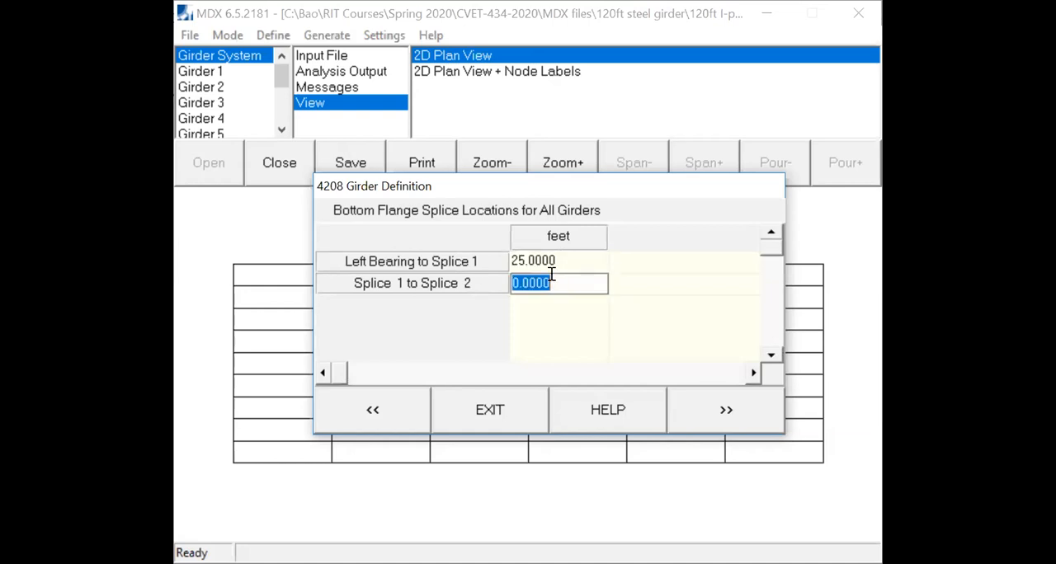
{"action": "type", "text": "70"}
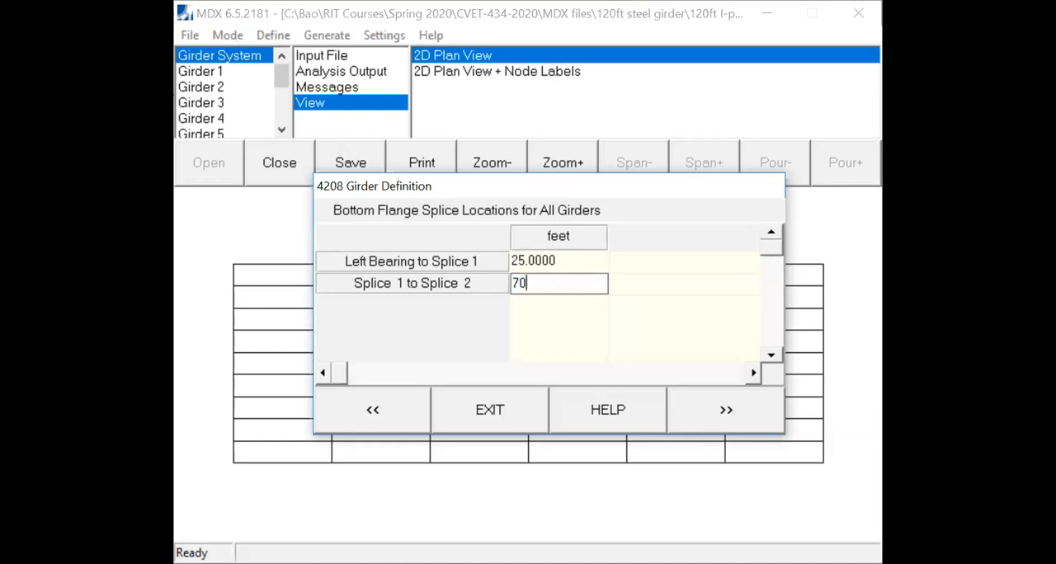
{"action": "left_click", "coordinate": [725, 415]}
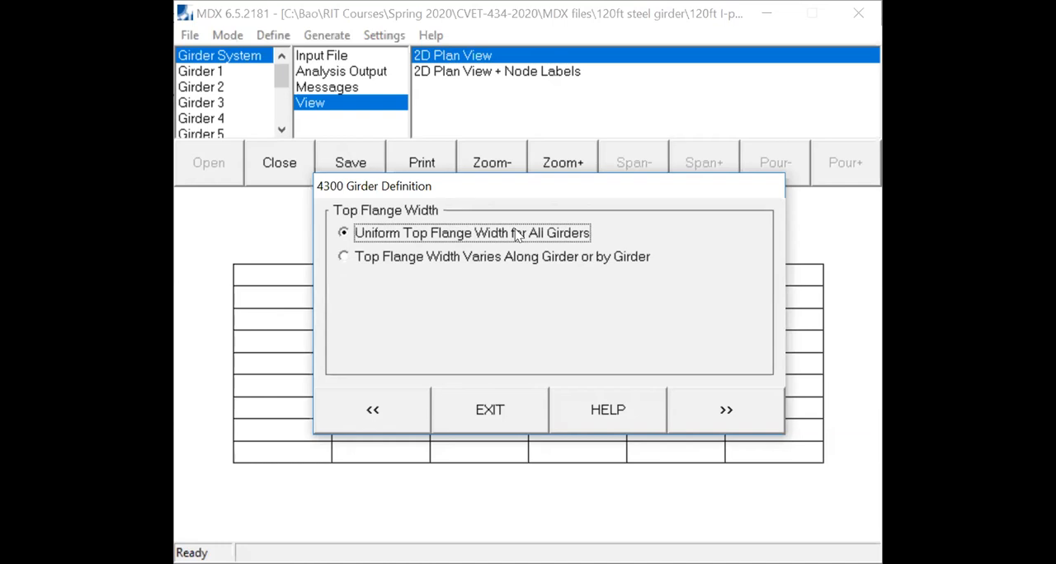
- Set a uniform top flange width of 12 inches for all girders
{"action": "left_click", "coordinate": [410, 237]}
{"action": "left_click", "coordinate": [726, 411]}
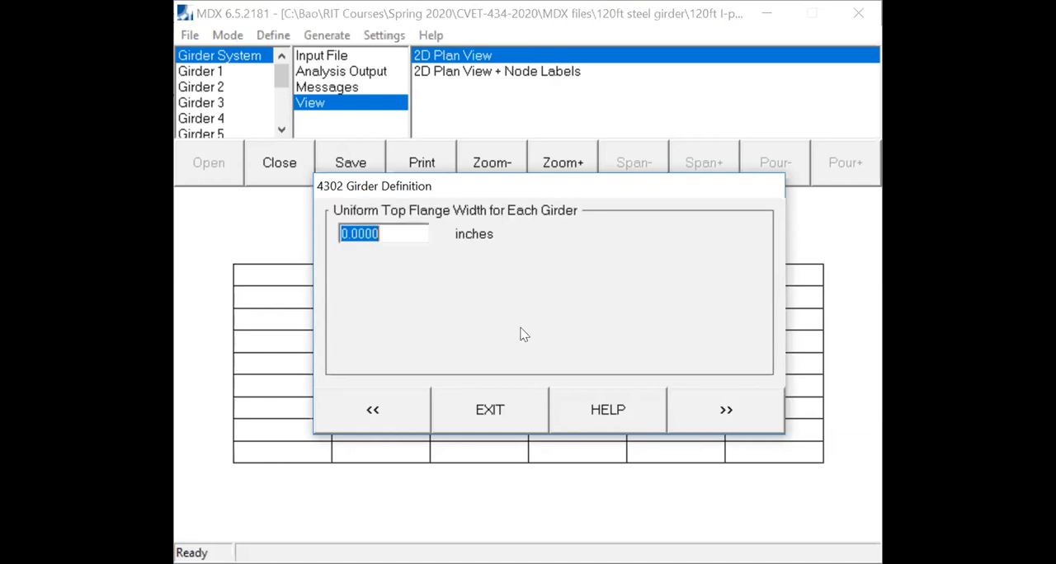
{"action": "type", "text": "12"}
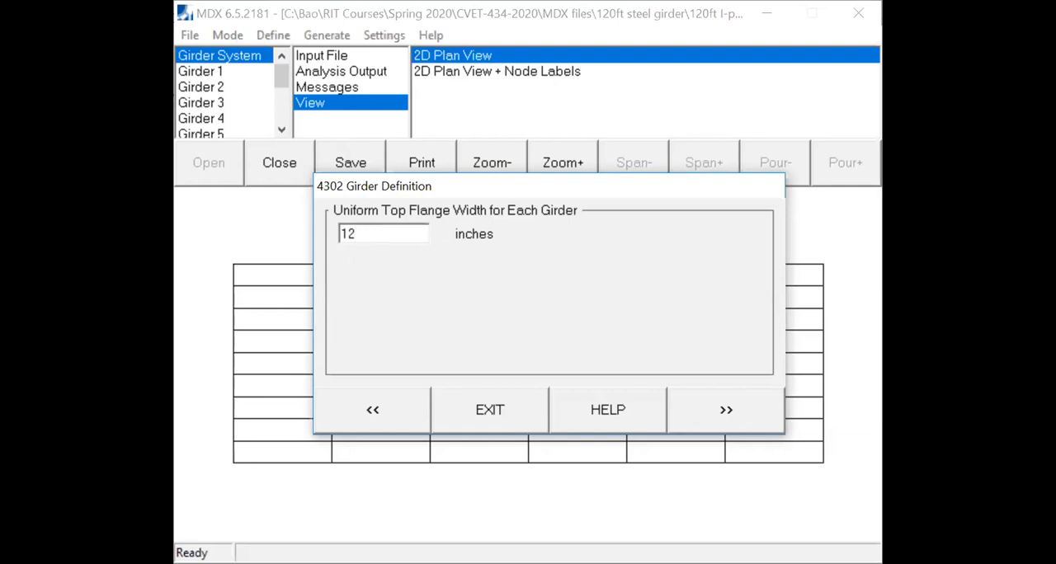
{"action": "left_click", "coordinate": [739, 410]}
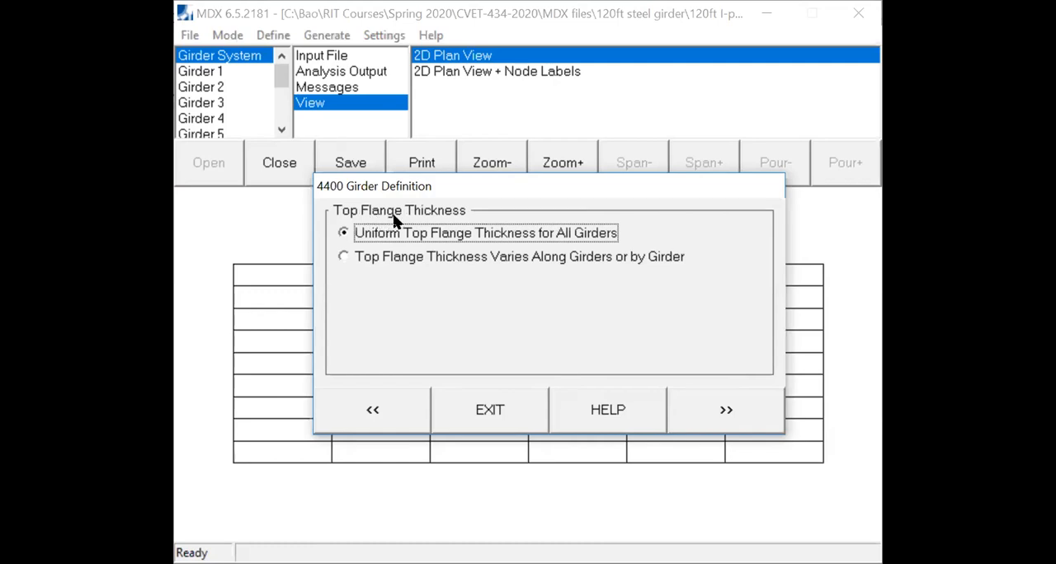
- Vary the top flange thickness by section, the same for all girders, with 1, 1.5 and 1 inch for sections 1 to 3
{"action": "left_click", "coordinate": [344, 257]}
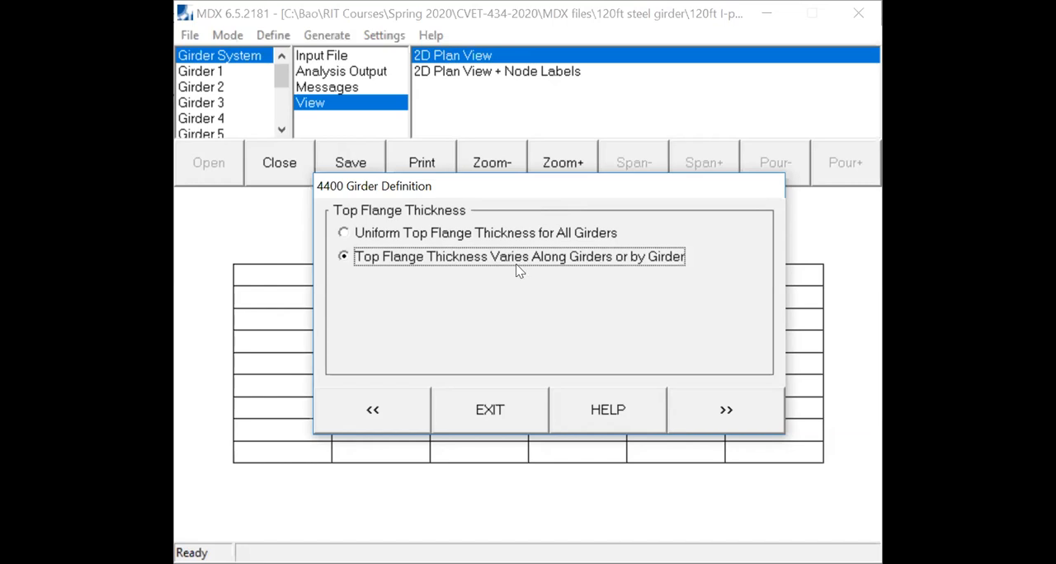
{"action": "left_click", "coordinate": [418, 267]}
{"action": "left_click", "coordinate": [729, 414]}
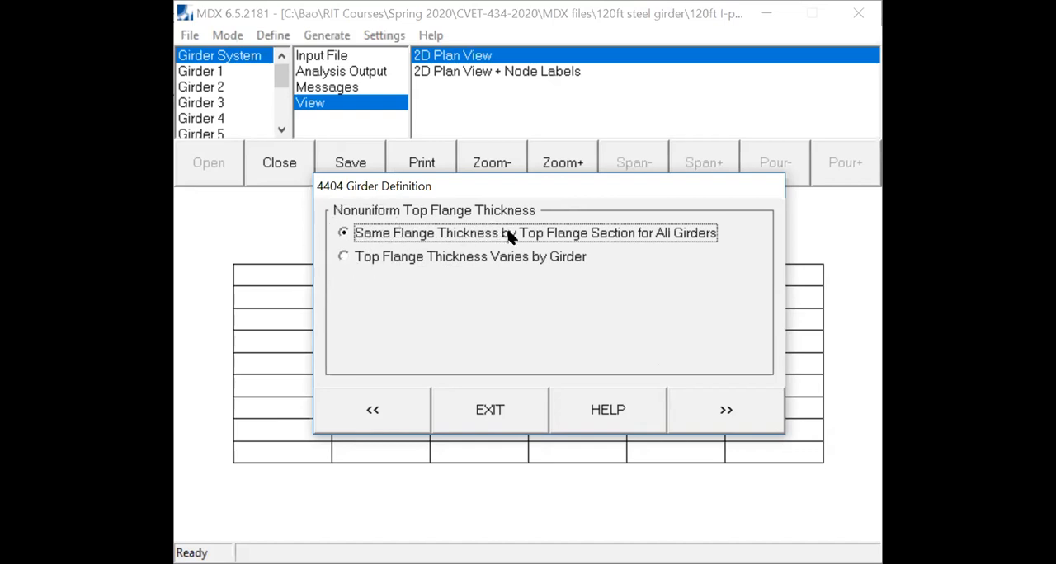
{"action": "left_click", "coordinate": [657, 237]}
{"action": "left_click", "coordinate": [716, 417]}
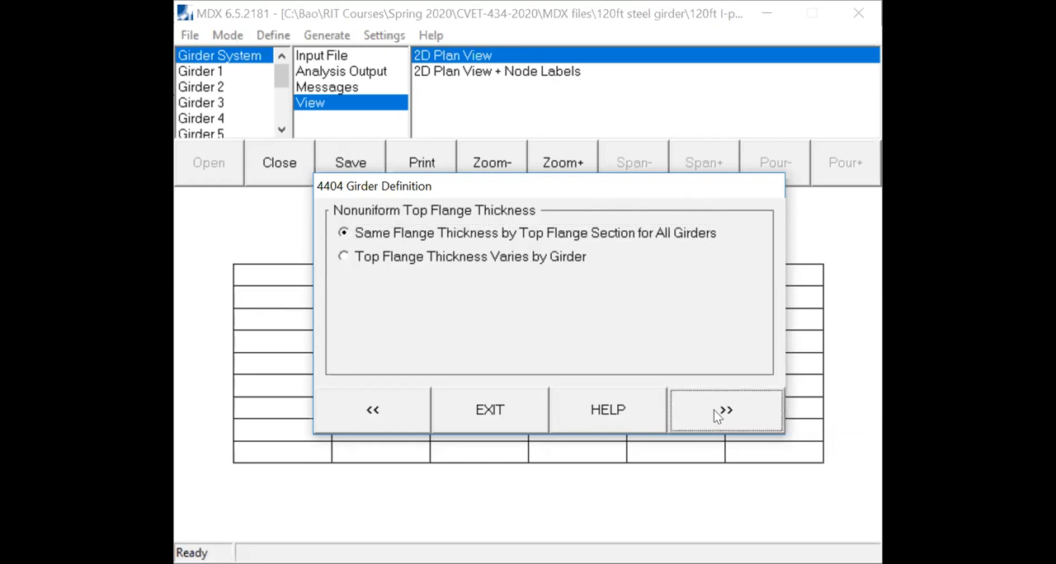
{"action": "left_click", "coordinate": [452, 262]}
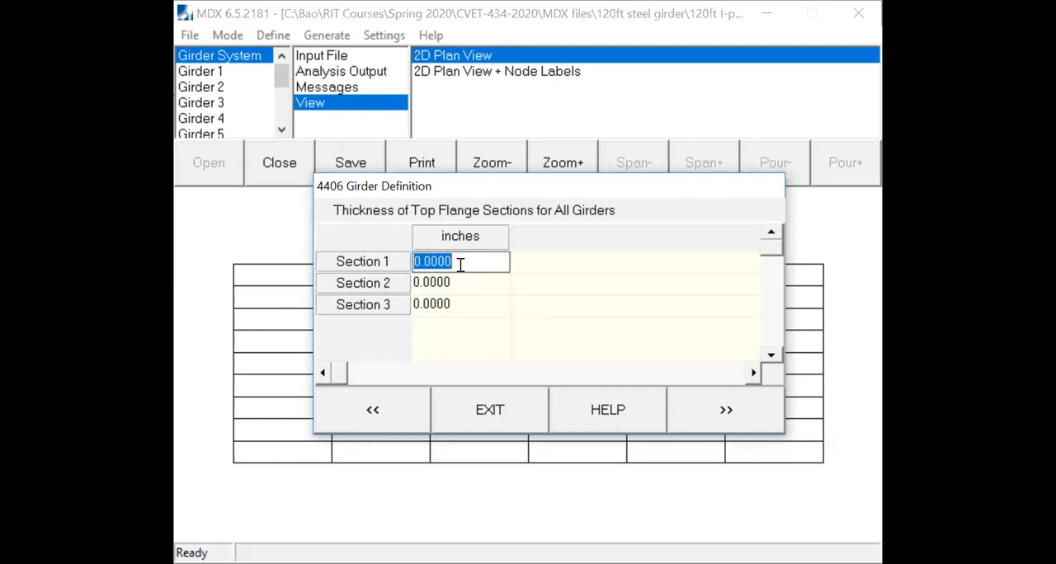
{"action": "type", "text": "1"}
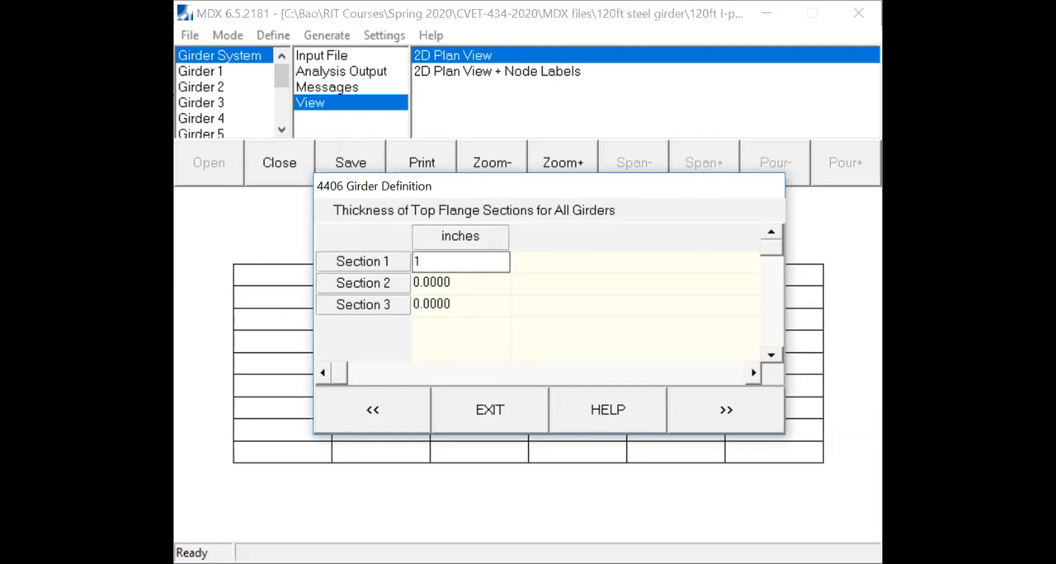
{"action": "left_click", "coordinate": [427, 287]}
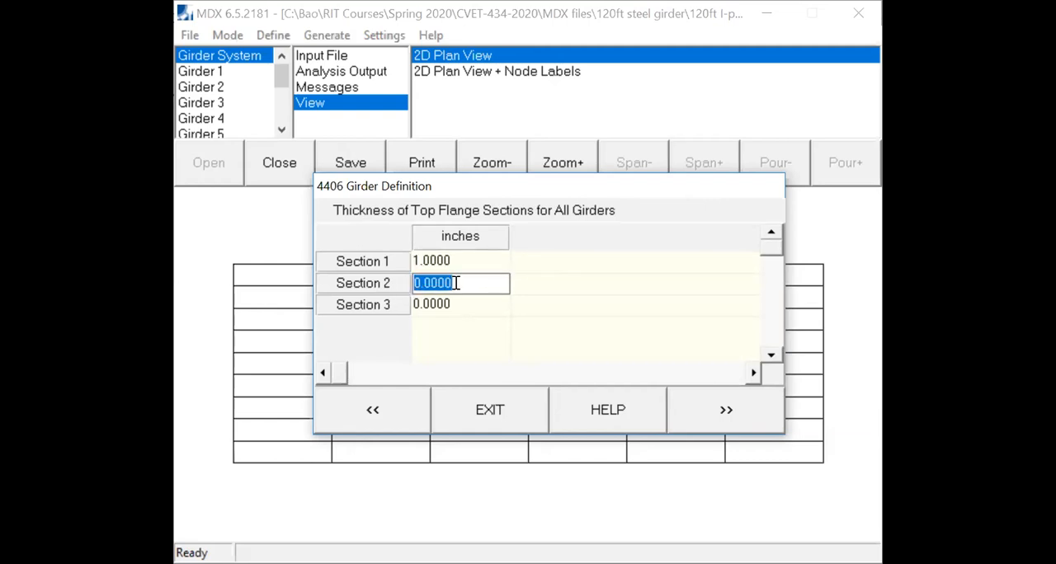
{"action": "type", "text": "1.5"}
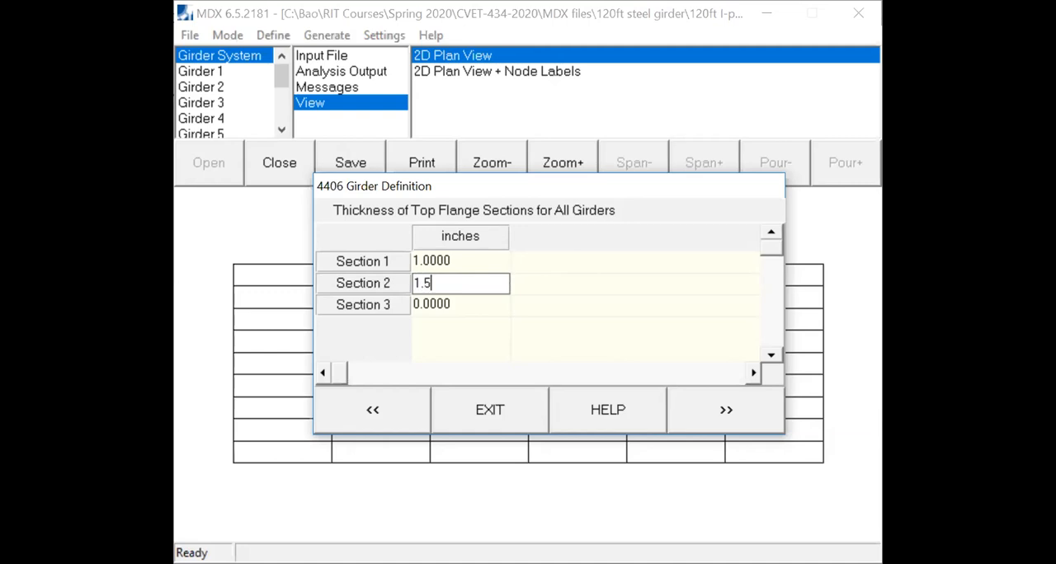
{"action": "left_click", "coordinate": [471, 303]}
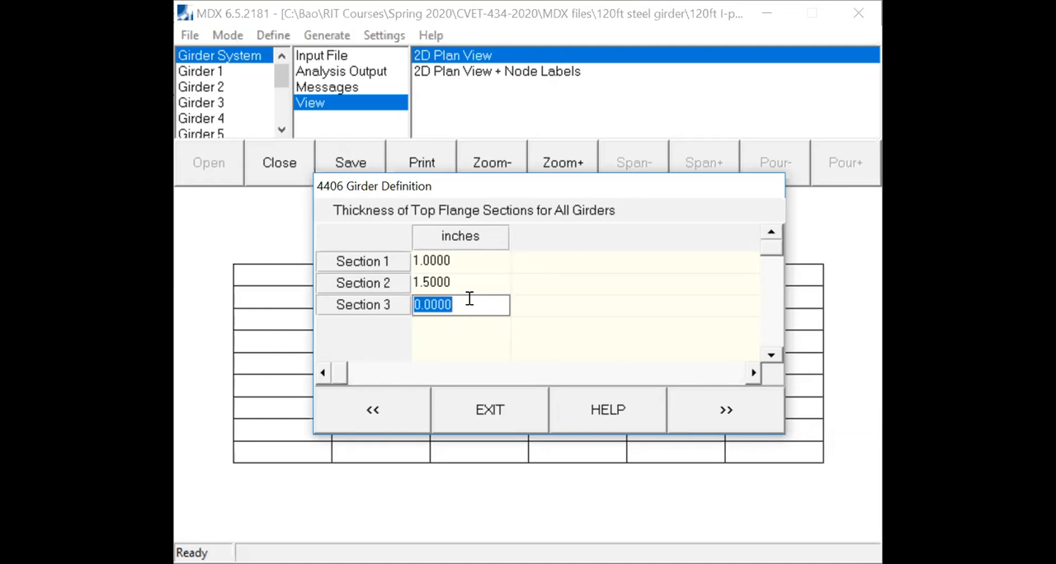
{"action": "type", "text": "1"}
{"action": "left_click", "coordinate": [726, 411]}
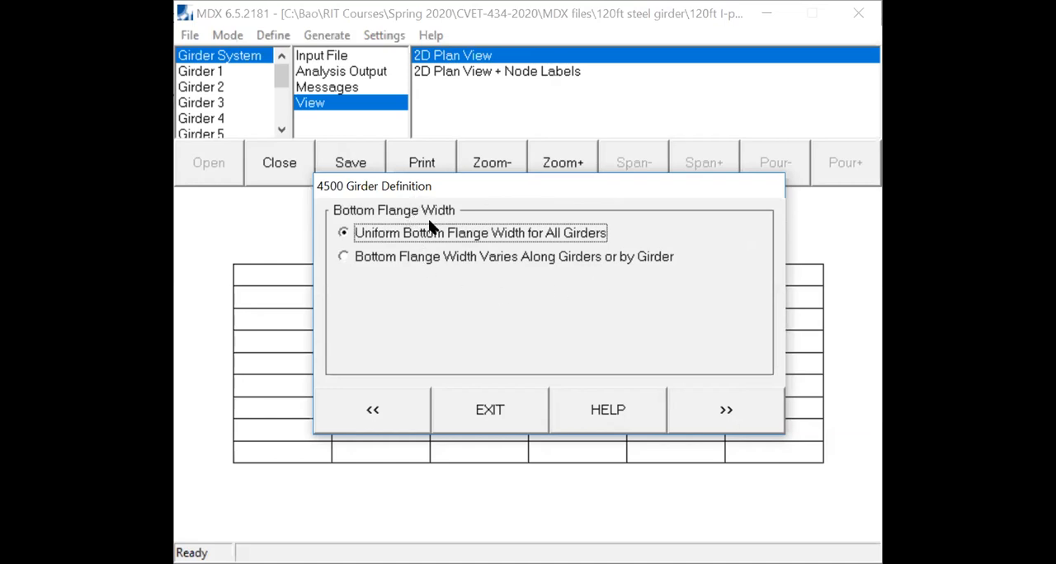
- Set a uniform bottom flange width of 14 inches for all girders
{"action": "left_click", "coordinate": [382, 240]}
{"action": "left_click", "coordinate": [417, 235]}
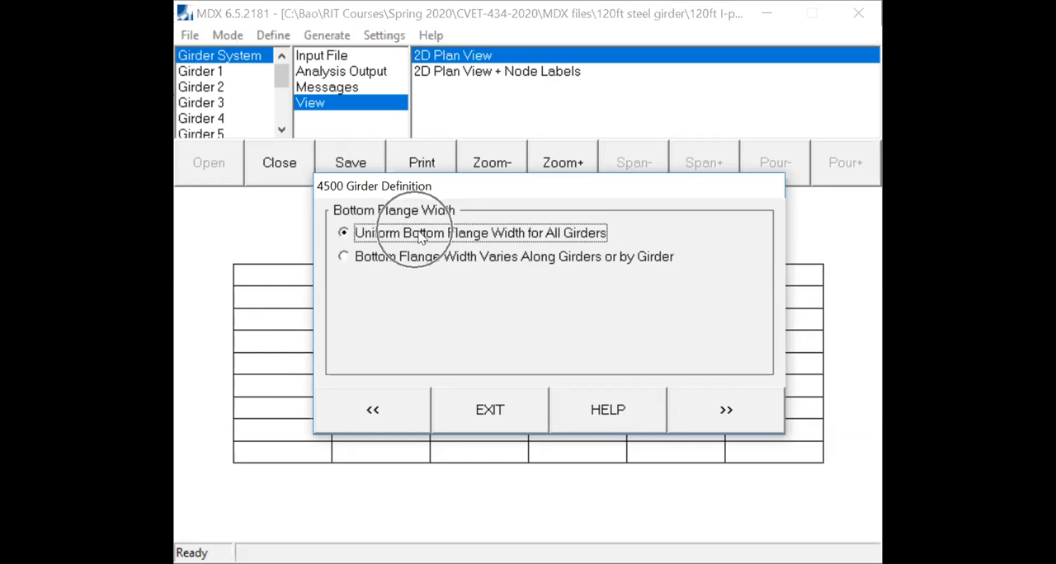
{"action": "left_click", "coordinate": [721, 414]}
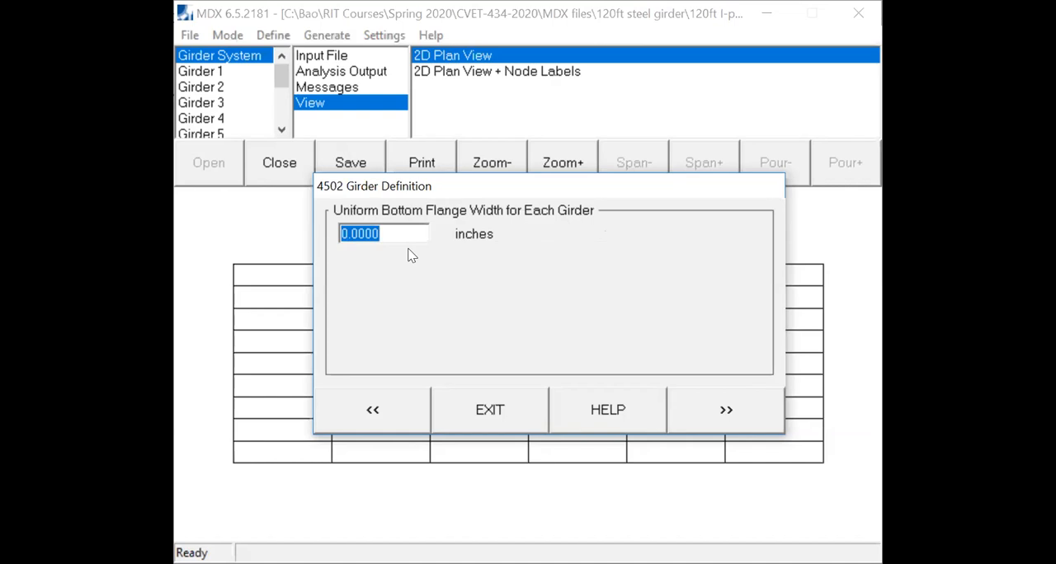
{"action": "type", "text": "14"}
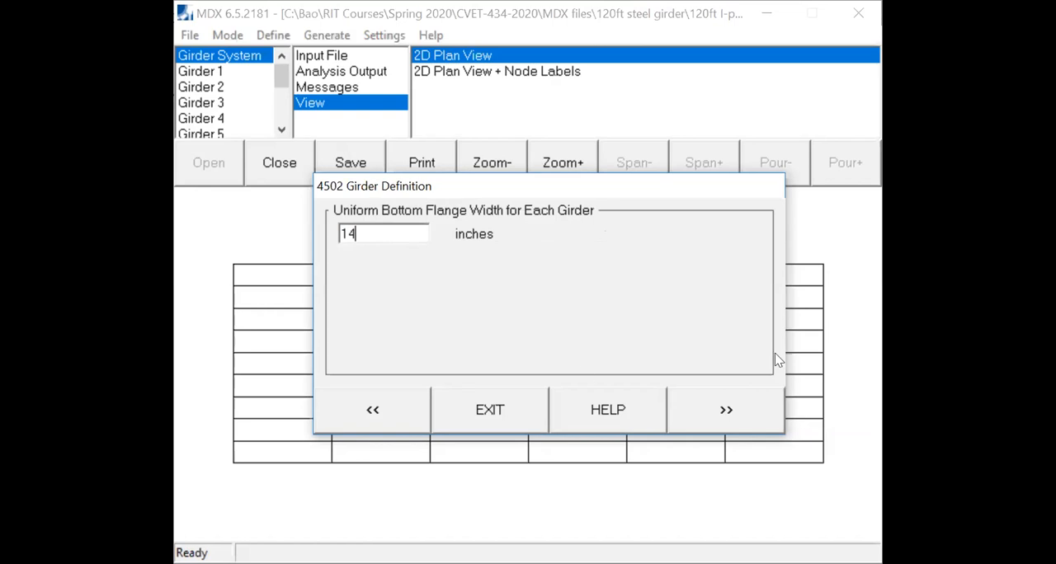
{"action": "left_click", "coordinate": [747, 410]}
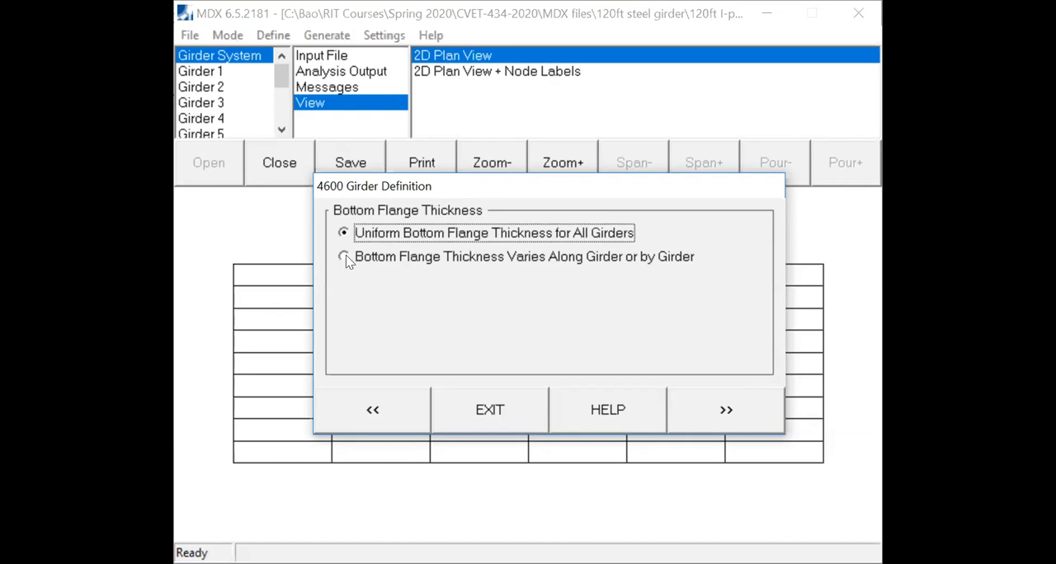
- Vary the bottom flange thickness by section, the same for all girders, with 1.5, 2 and 1.5 inches for sections 1 to 3
{"action": "left_click", "coordinate": [344, 257]}
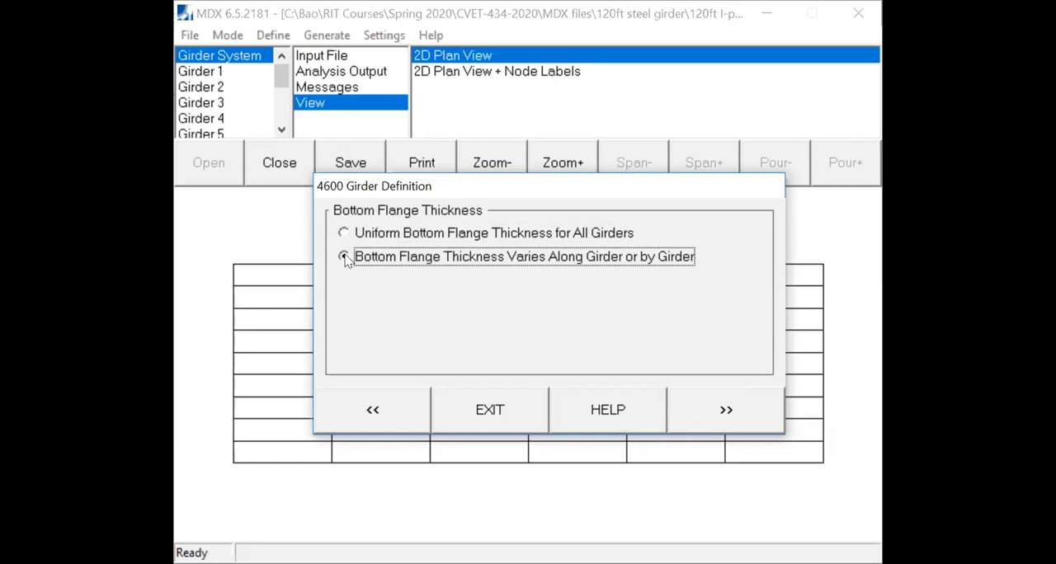
{"action": "key", "text": "ctrl"}
{"action": "key", "text": "ctrl"}
{"action": "key", "text": "ctrl"}
{"action": "left_click", "coordinate": [723, 417]}
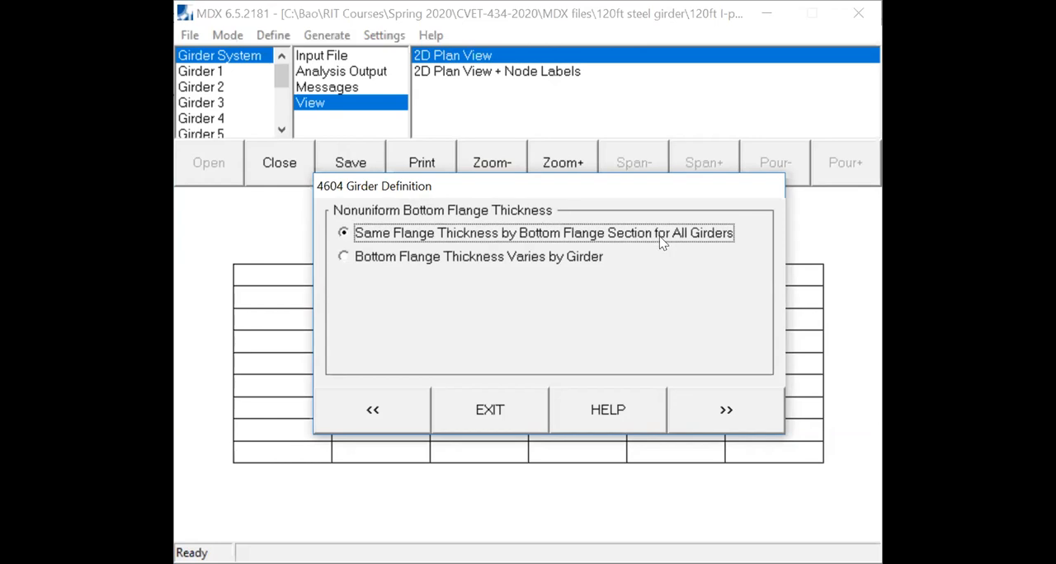
{"action": "left_click", "coordinate": [712, 414]}
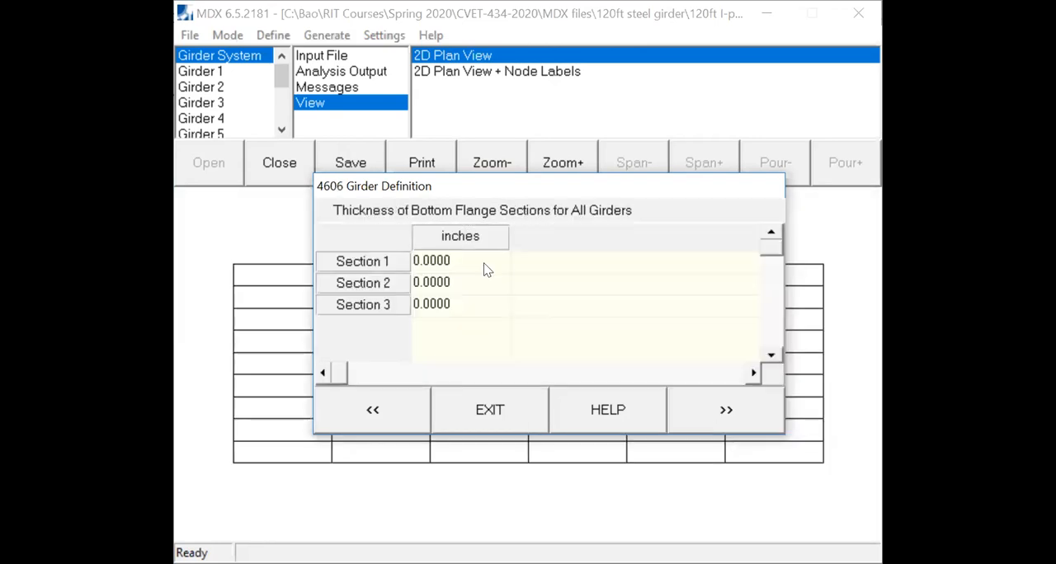
{"action": "left_click", "coordinate": [484, 263]}
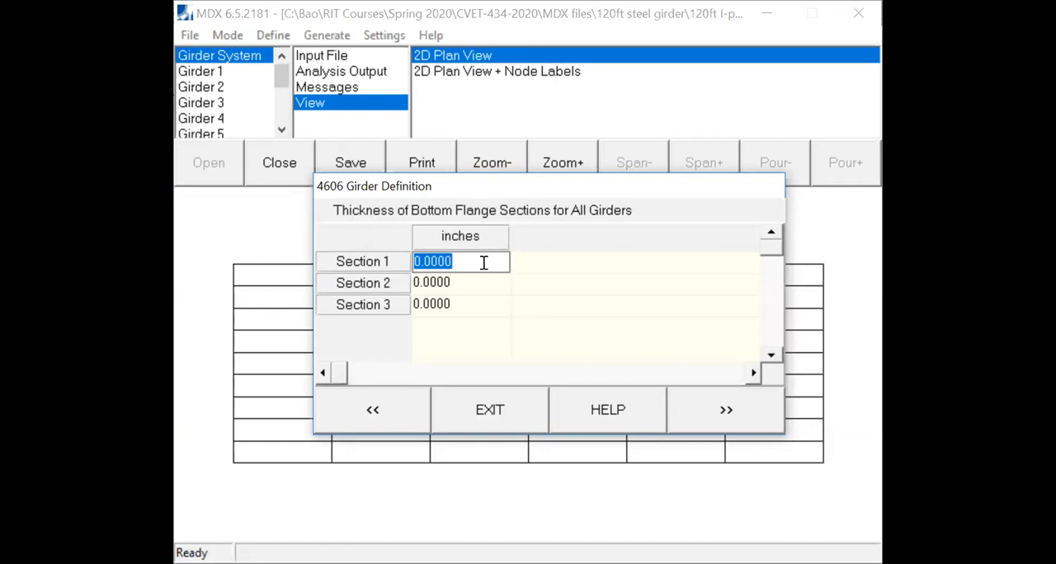
{"action": "type", "text": "1.5"}
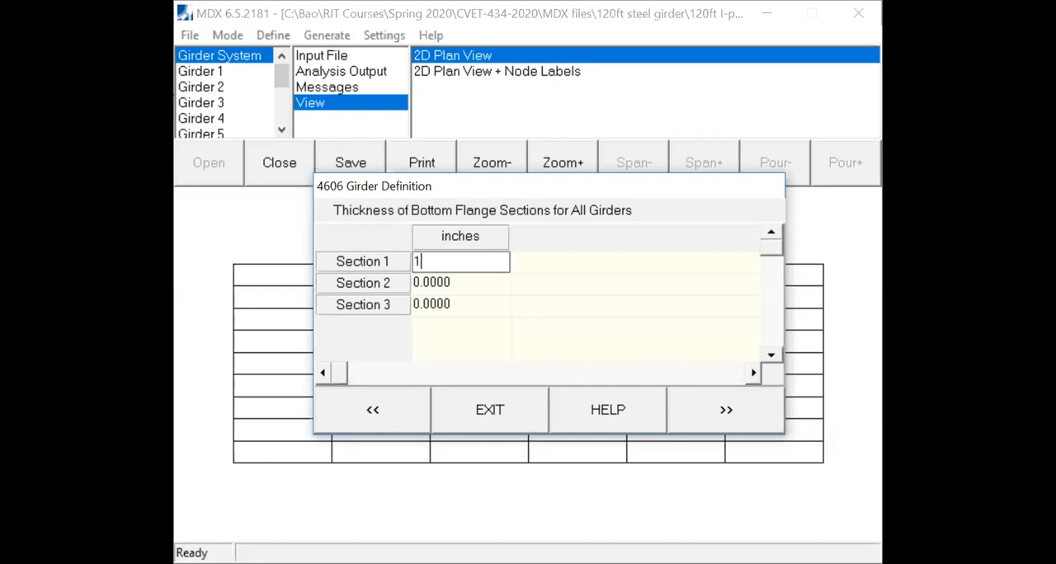
{"action": "left_click", "coordinate": [464, 277]}
{"action": "type", "text": "2"}
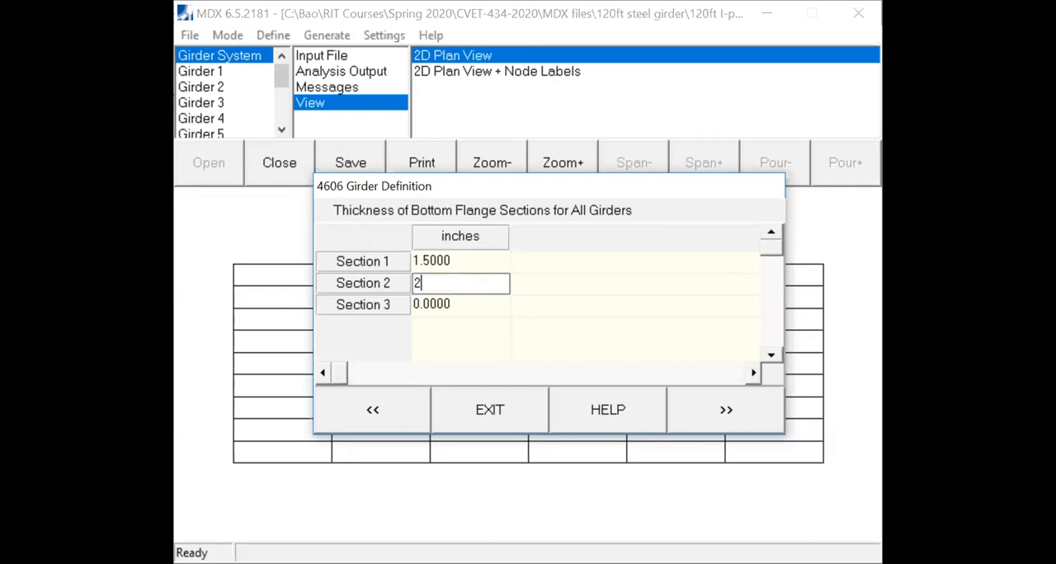
{"action": "left_click", "coordinate": [478, 301]}
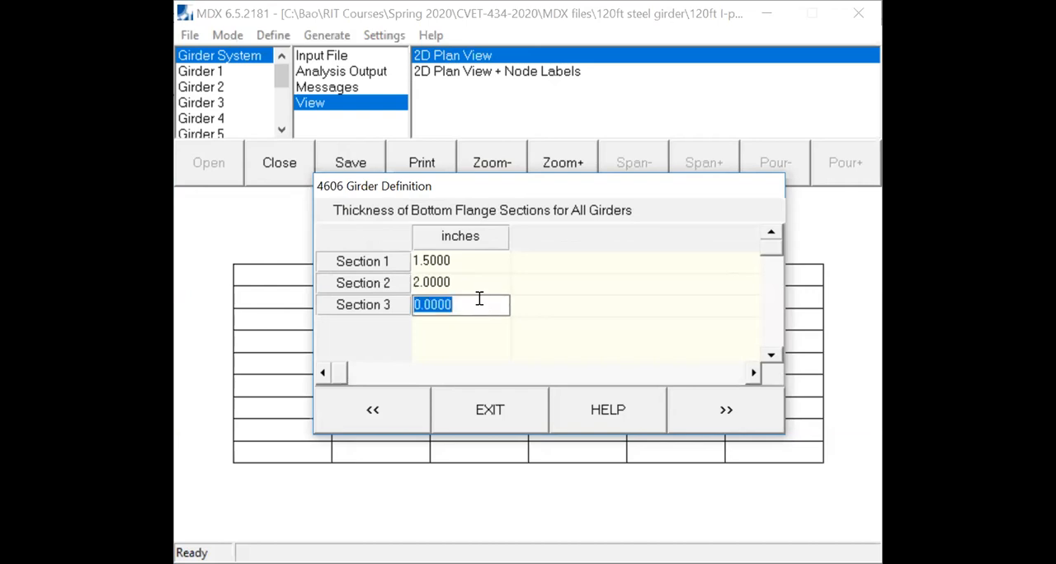
{"action": "type", "text": "1.5"}
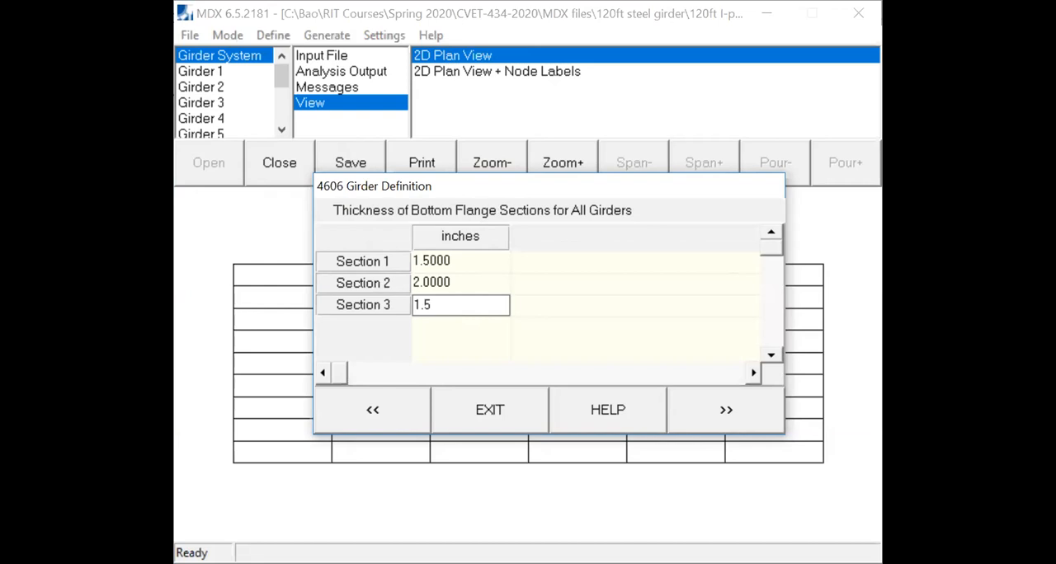
{"action": "left_click", "coordinate": [715, 428]}
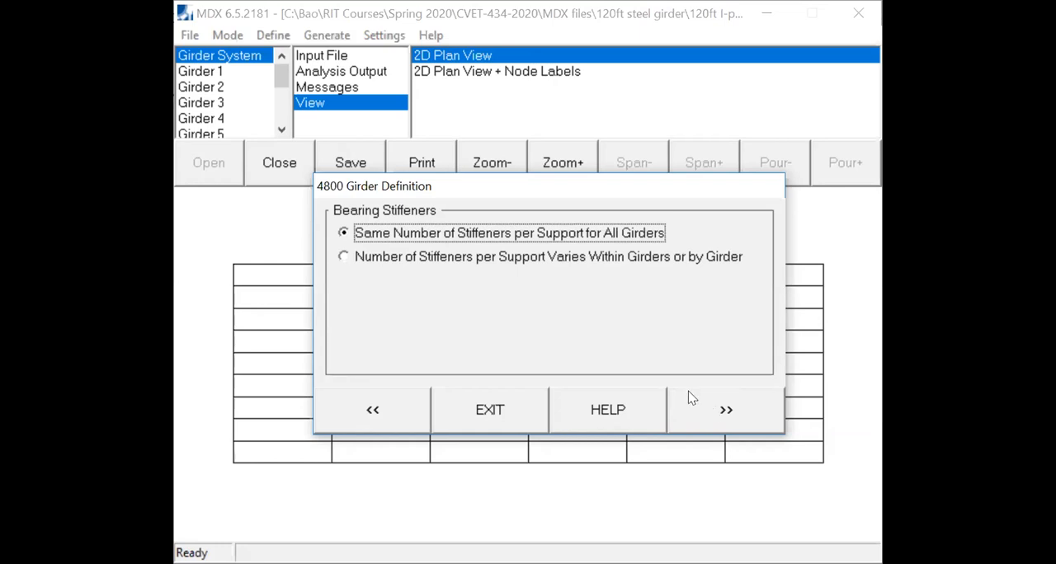
- Use the same number of bearing stiffeners per support for all girders, with two stiffeners on each side of the web
{"action": "left_click", "coordinate": [726, 418]}
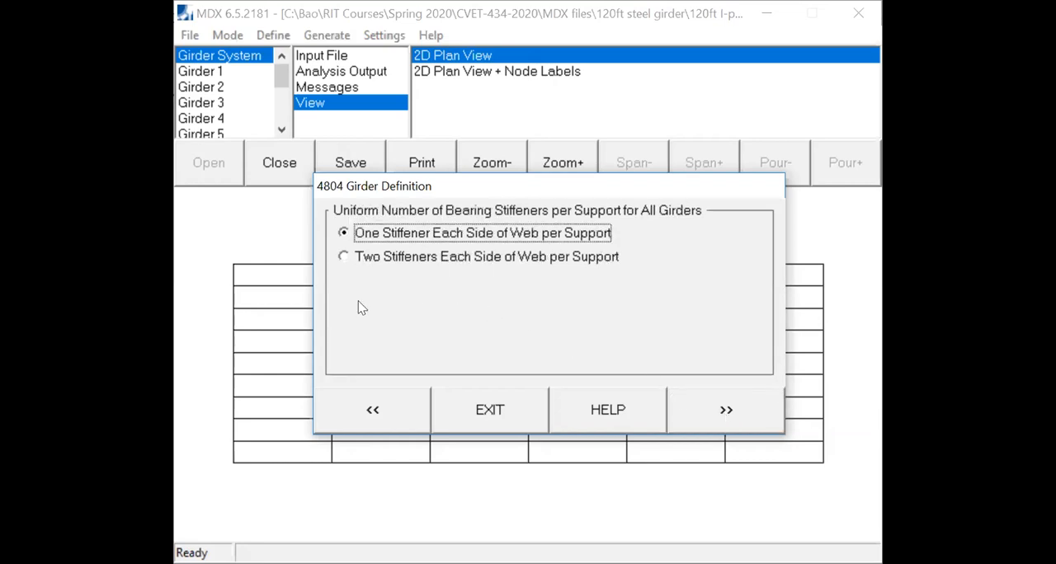
{"action": "left_click", "coordinate": [344, 258]}
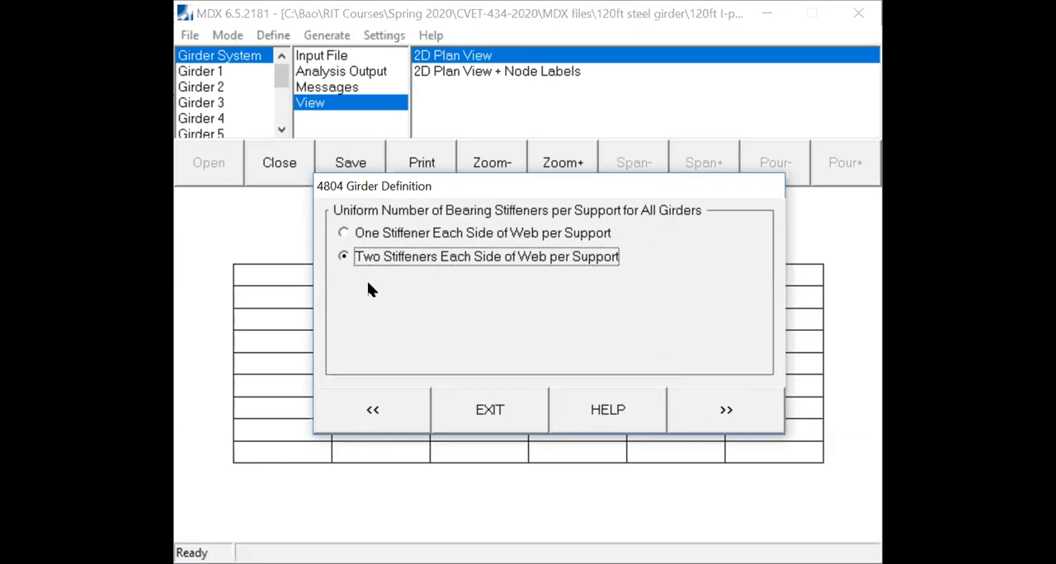
{"action": "left_click", "coordinate": [726, 412]}
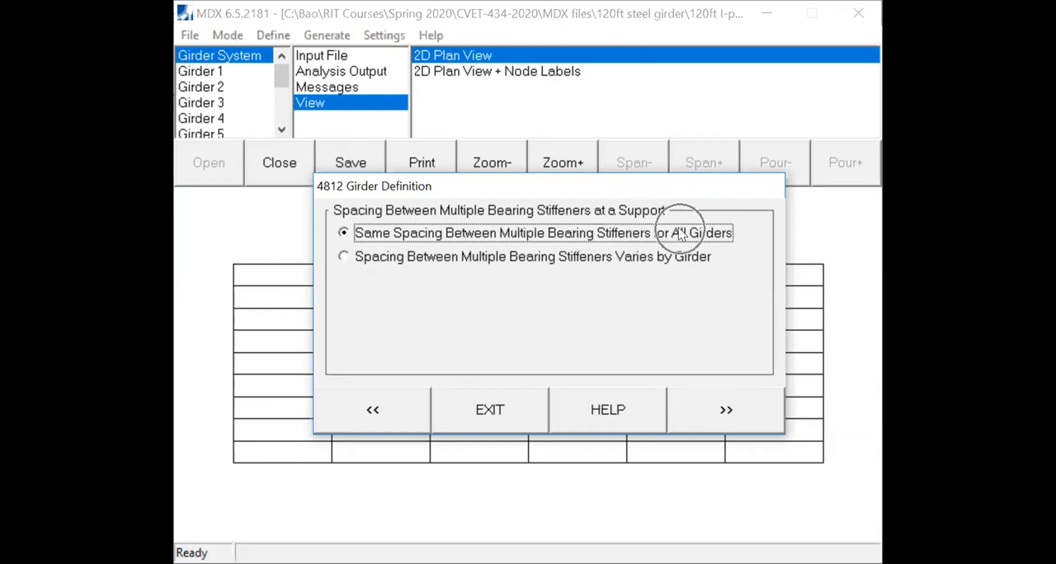
- Use the same spacing of 6 inches between multiple bearing stiffeners at a support for all girders
{"action": "left_click", "coordinate": [729, 407]}
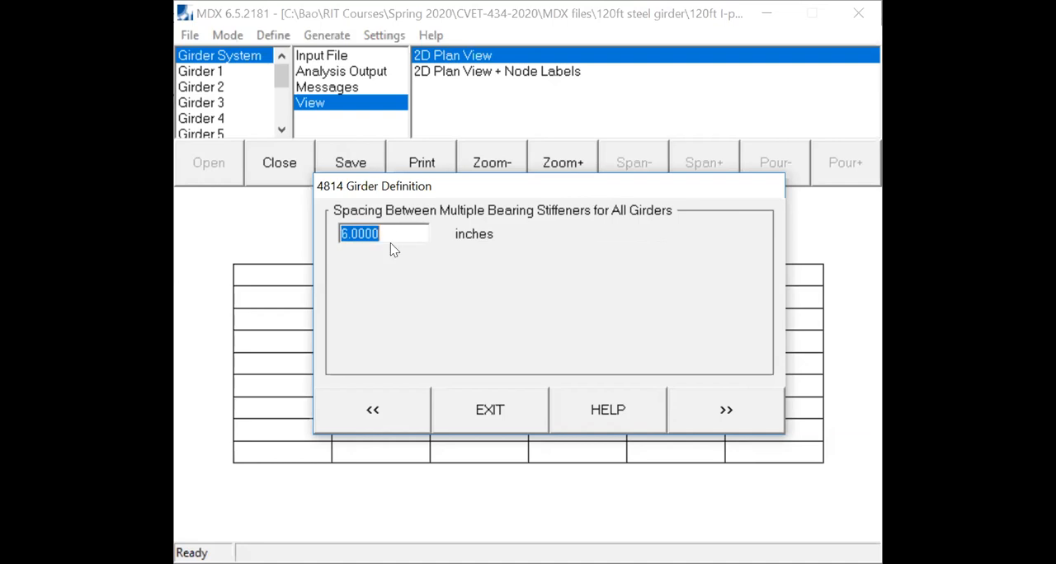
{"action": "left_click", "coordinate": [600, 307]}
{"action": "left_click", "coordinate": [740, 410]}
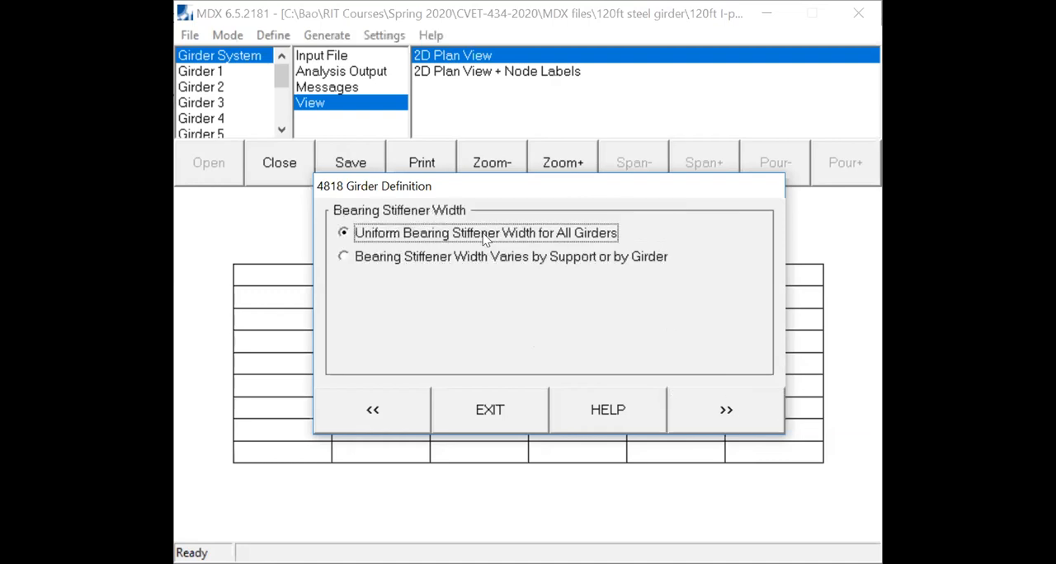
- Set a uniform bearing stiffener width of 7.5 inches for all girders
{"action": "left_click", "coordinate": [737, 415]}
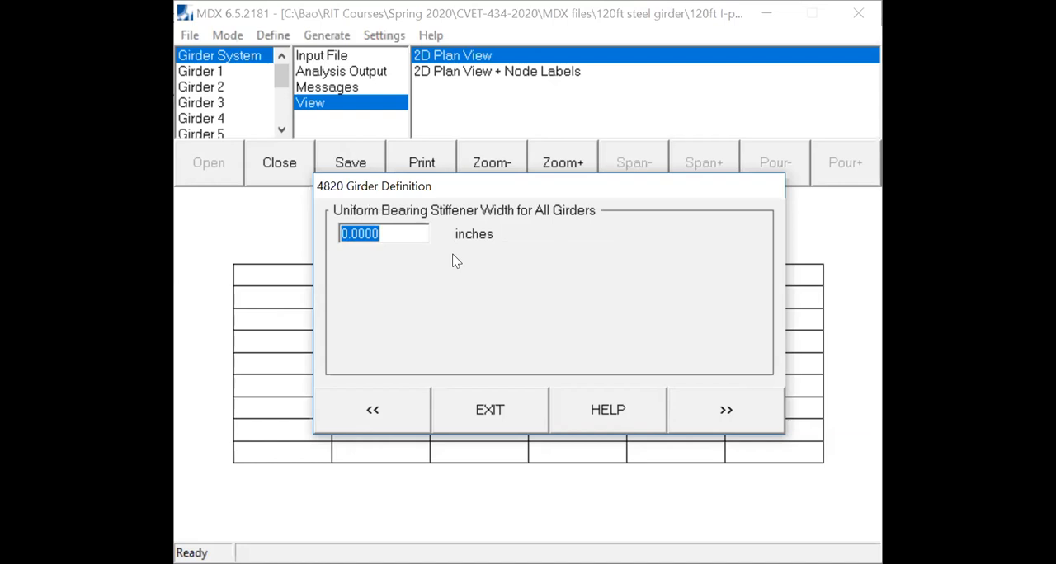
{"action": "type", "text": "7.5"}
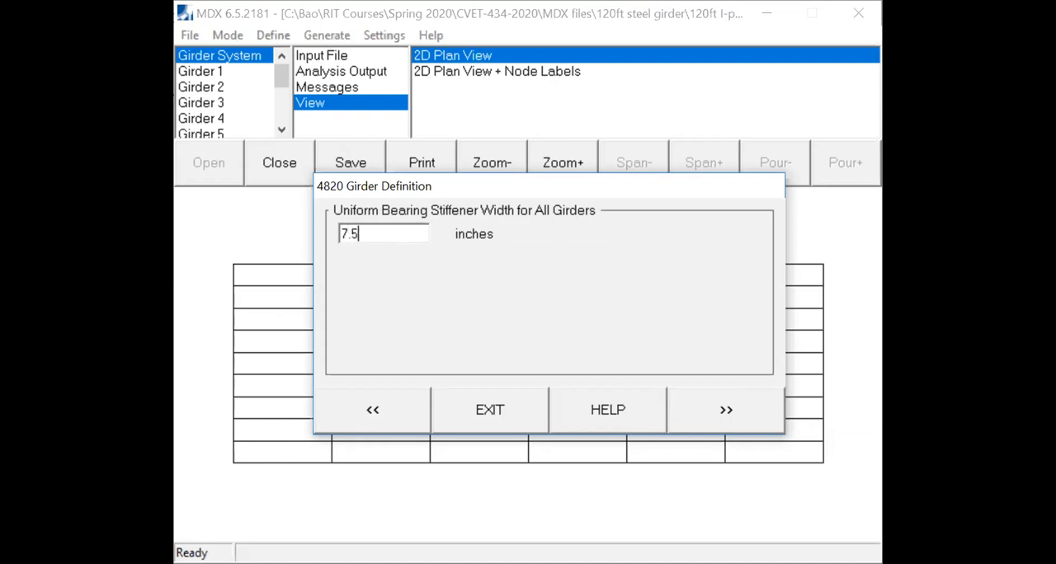
{"action": "left_click", "coordinate": [715, 412]}
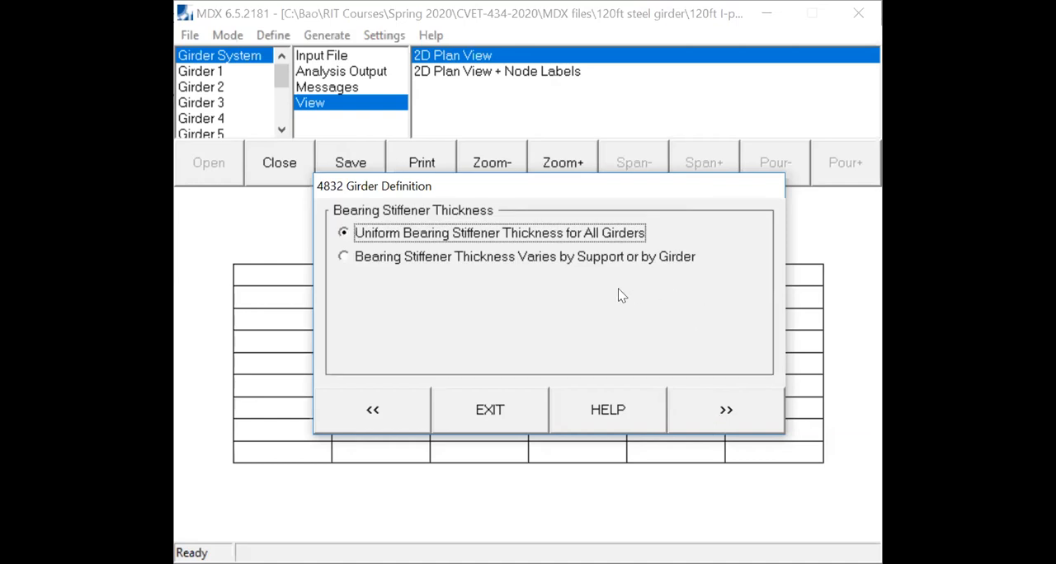
- Give all girders a uniform bearing stiffener thickness of 1.5 inches and the same horizontal corner clip length of 1 inch
{"action": "left_click", "coordinate": [736, 426]}
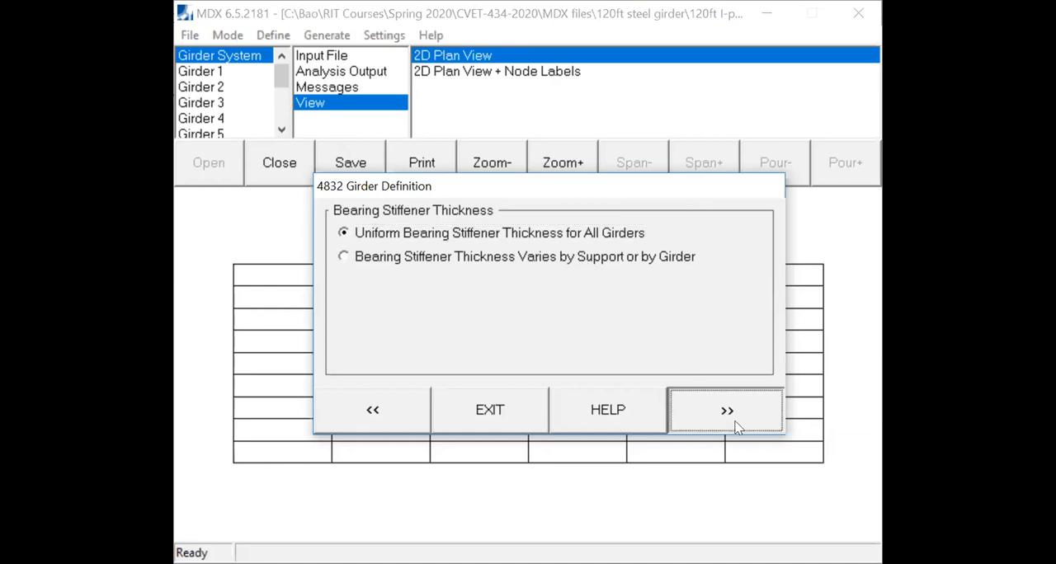
{"action": "type", "text": "1."}
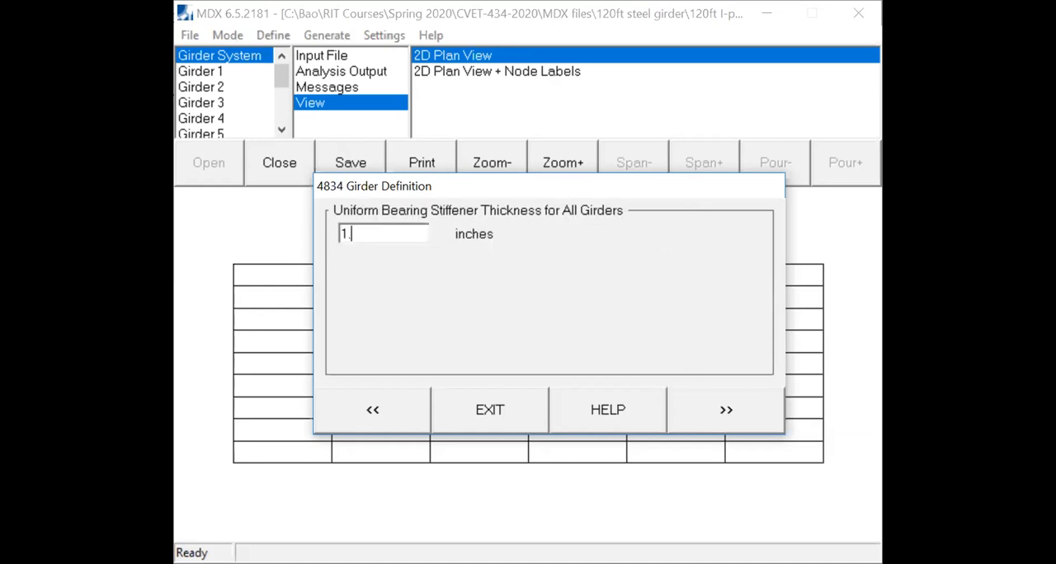
{"action": "type", "text": "5"}
{"action": "left_click", "coordinate": [742, 412]}
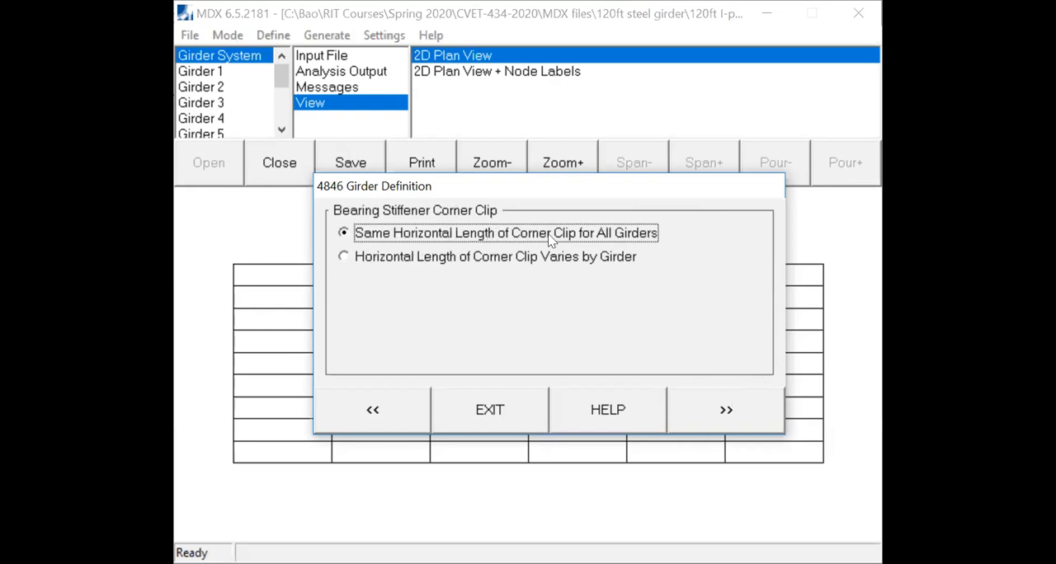
{"action": "left_click", "coordinate": [718, 412]}
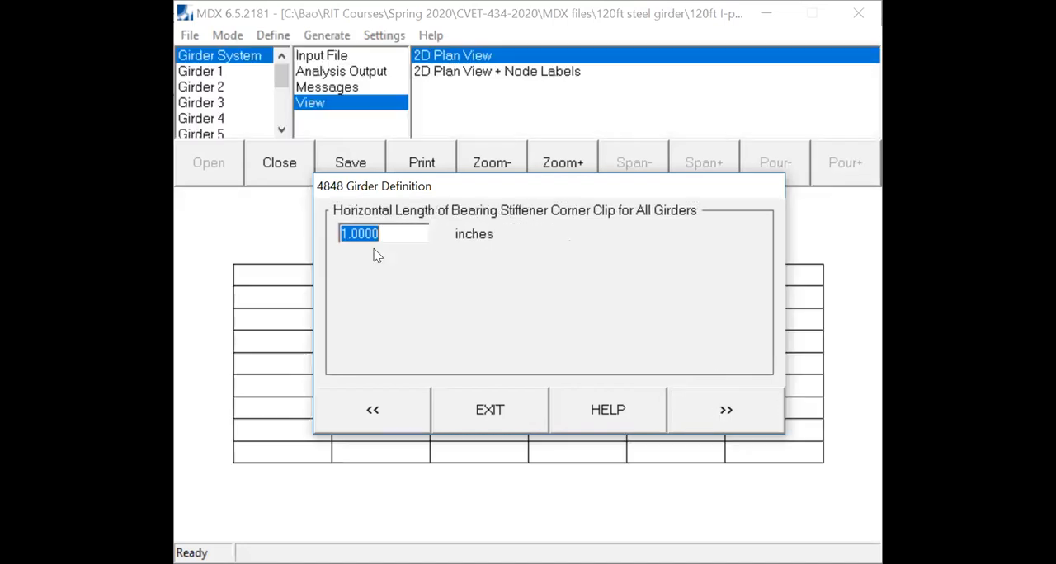
{"action": "left_click", "coordinate": [739, 421]}
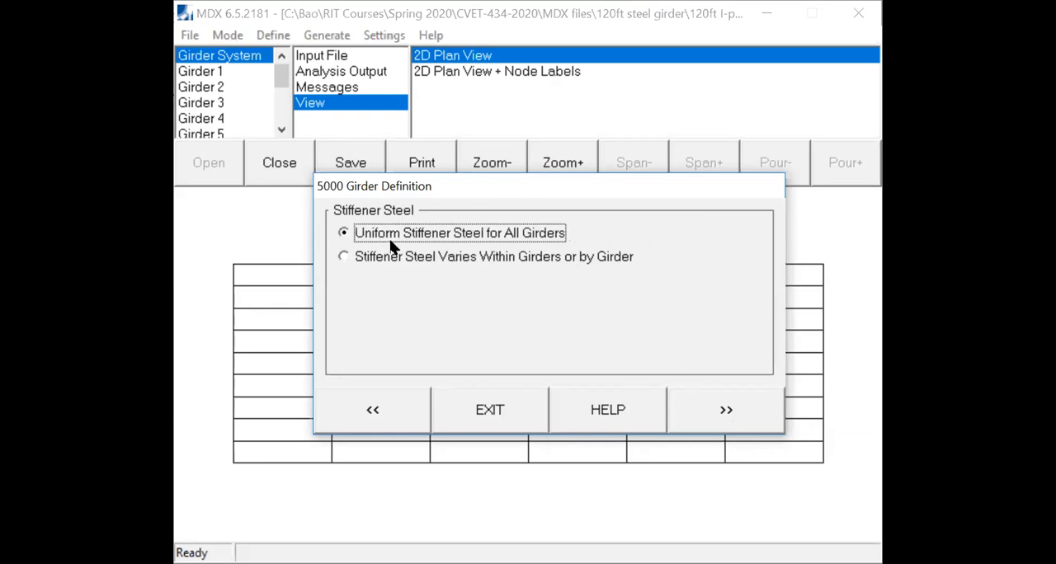
- Specify uniform stiffener steel by grade for all girders, choosing M270-50 STEEL
{"action": "left_click", "coordinate": [720, 421]}
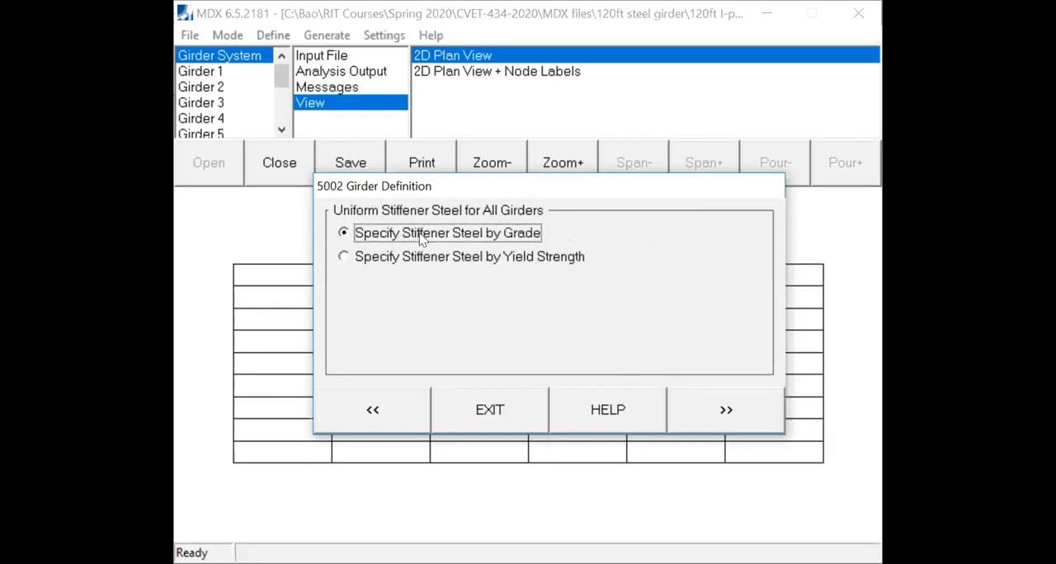
{"action": "left_click", "coordinate": [701, 414]}
{"action": "left_click_drag", "start_coordinate": [749, 264], "coordinate": [751, 305]}
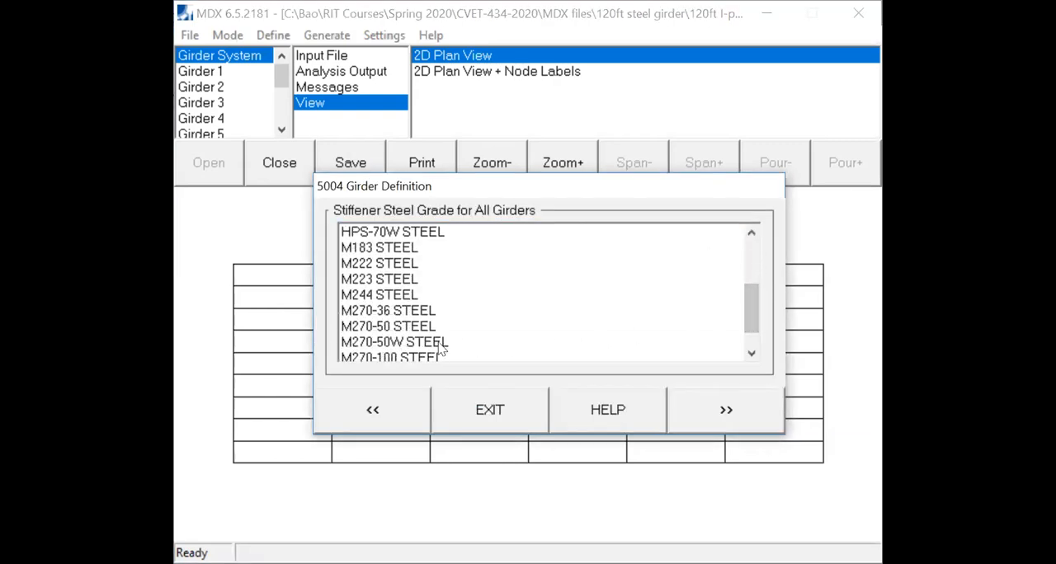
{"action": "left_click", "coordinate": [369, 327]}
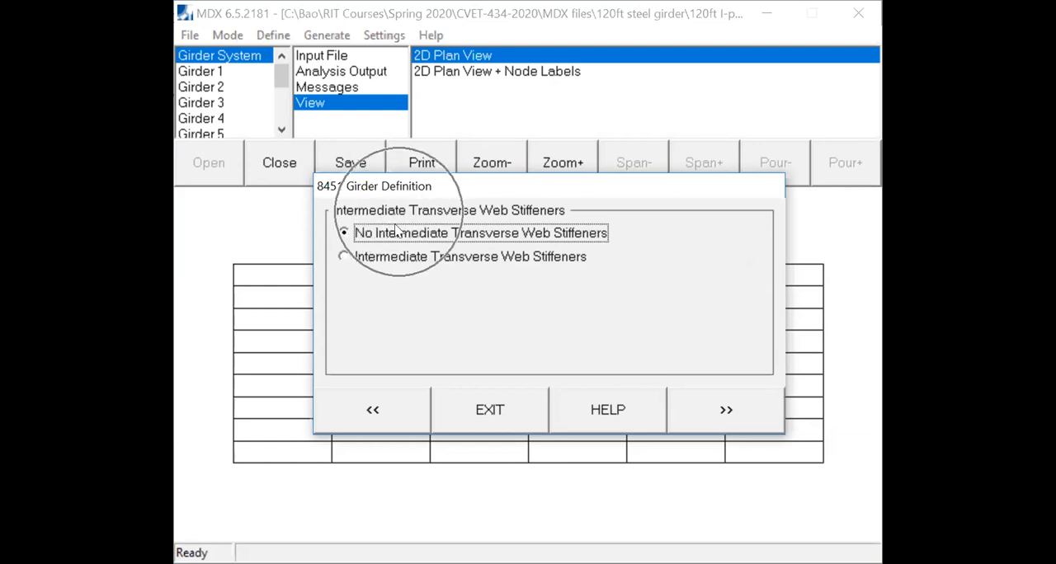
- Include intermediate transverse web stiffeners in the girder definition
{"action": "left_click", "coordinate": [345, 257]}
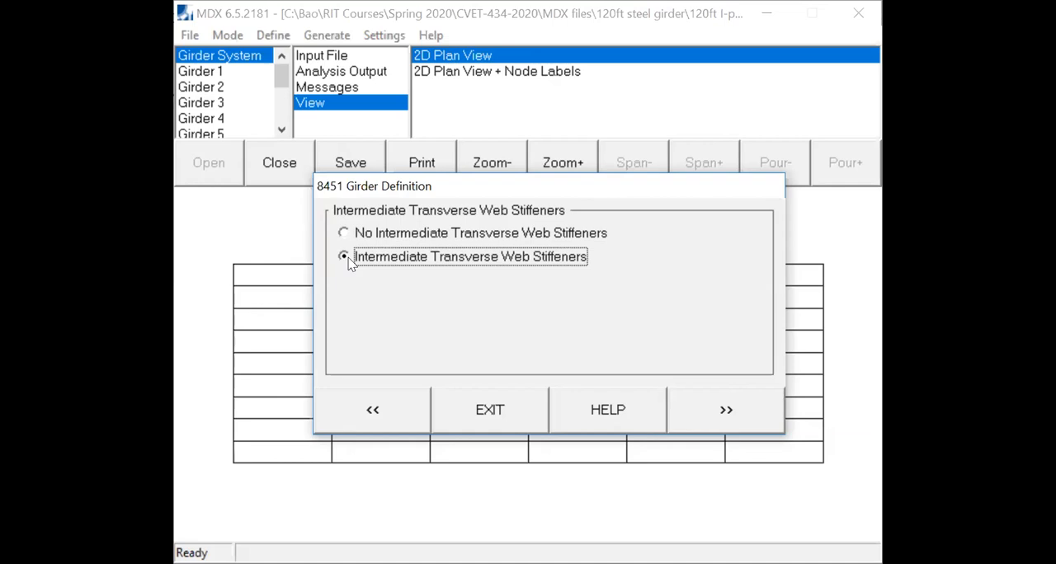
{"action": "left_click", "coordinate": [735, 414]}
{"action": "left_click", "coordinate": [733, 414]}
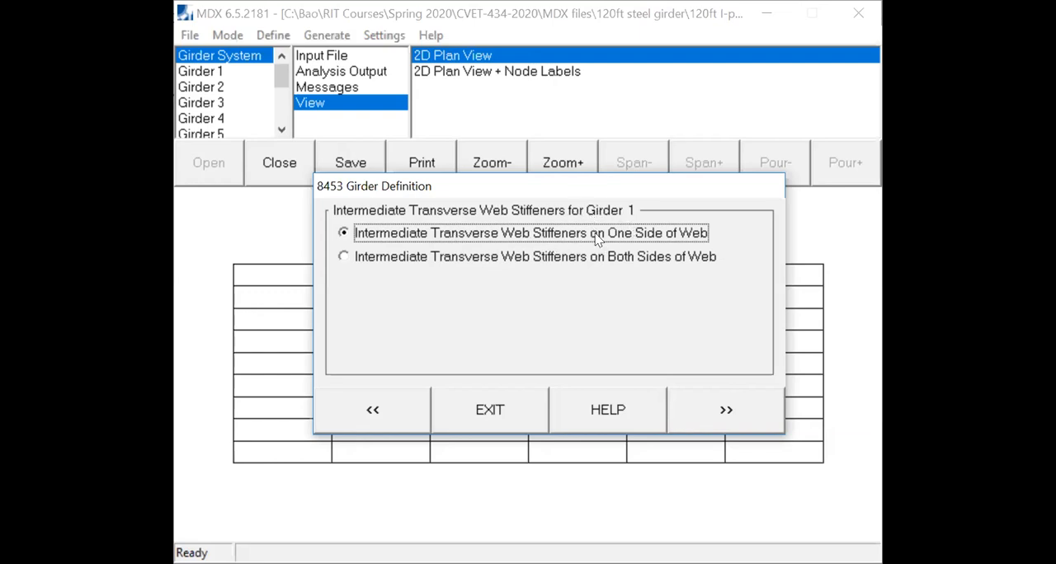
- Place intermediate transverse web stiffeners on one side of the web for girders 1 and 10, and on both sides for girders 2 to 9
{"action": "left_click", "coordinate": [692, 403]}
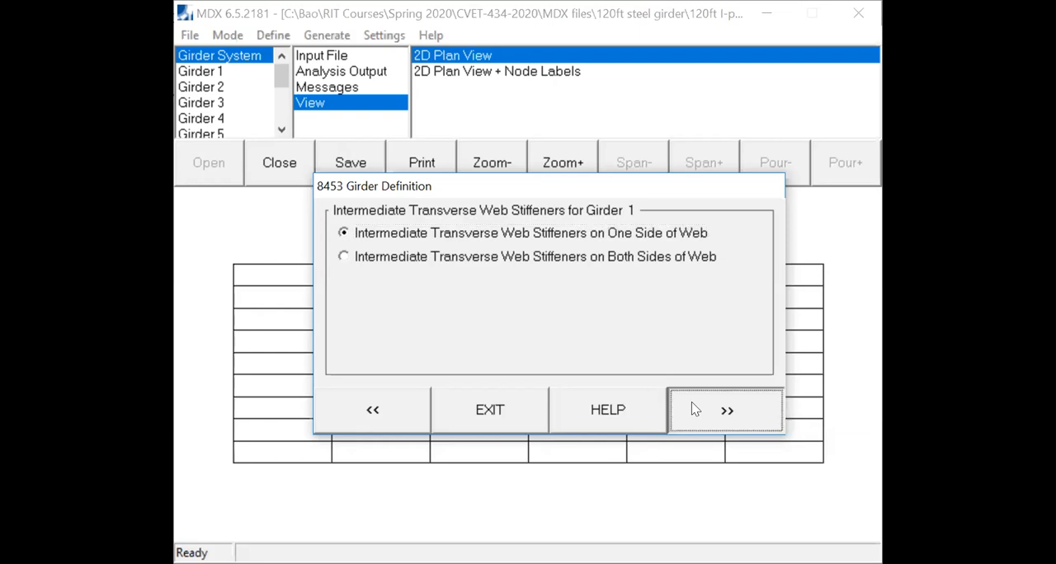
{"action": "left_click", "coordinate": [343, 259]}
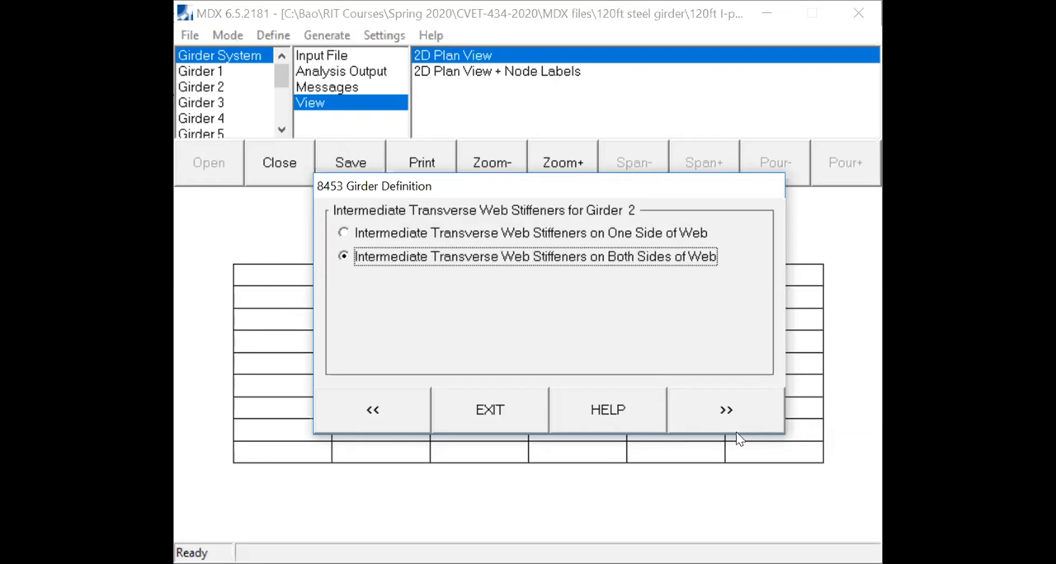
{"action": "left_click", "coordinate": [737, 432]}
{"action": "left_click", "coordinate": [348, 259]}
{"action": "left_click", "coordinate": [723, 411]}
{"action": "left_click", "coordinate": [730, 405]}
{"action": "left_click", "coordinate": [747, 412]}
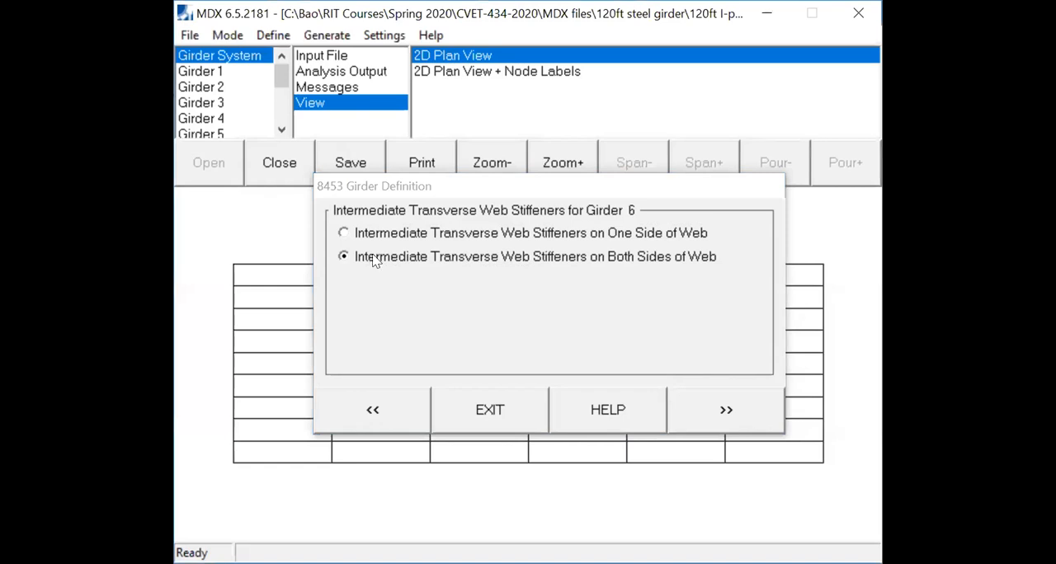
{"action": "left_click", "coordinate": [375, 257]}
{"action": "left_click", "coordinate": [742, 402]}
{"action": "left_click", "coordinate": [407, 261]}
{"action": "left_click", "coordinate": [695, 416]}
{"action": "left_click", "coordinate": [462, 256]}
{"action": "left_click", "coordinate": [703, 419]}
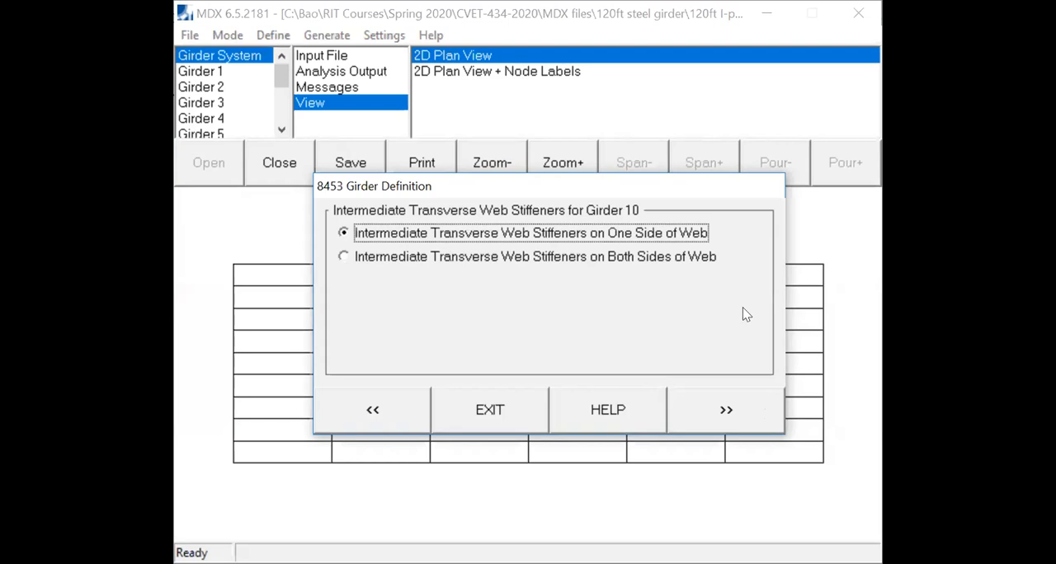
{"action": "left_click", "coordinate": [743, 421]}
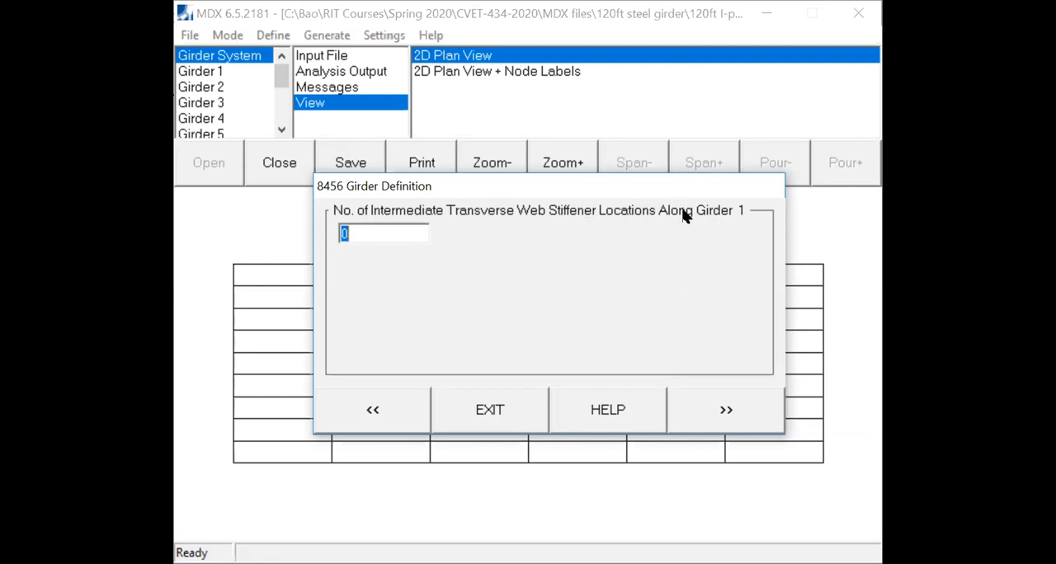
- Define 5 intermediate transverse stiffener locations along girder 1, spaced 240 inches apart starting from the left bearing
{"action": "type", "text": "5"}
{"action": "left_click", "coordinate": [727, 409]}
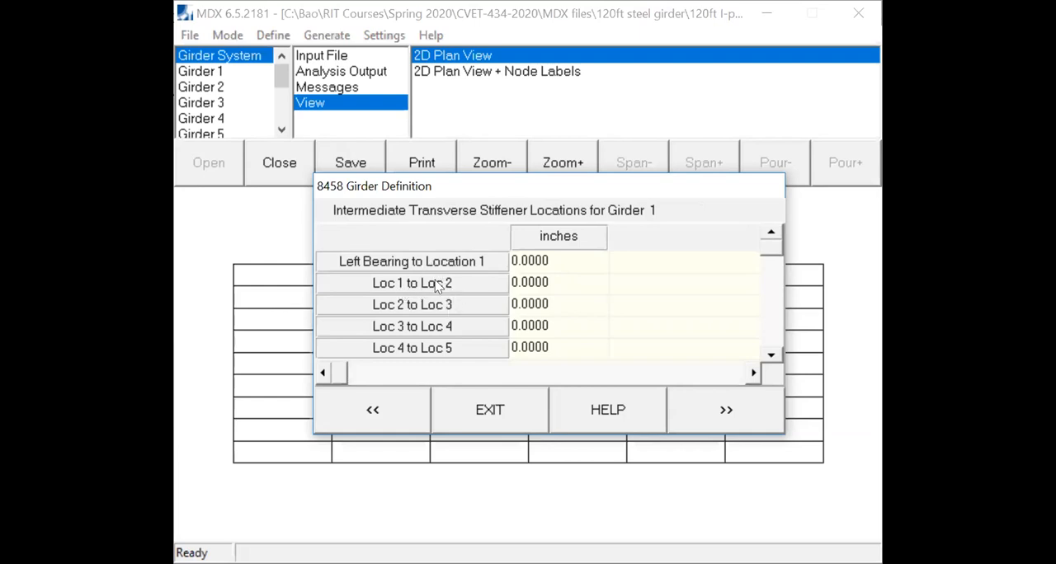
{"action": "left_click", "coordinate": [560, 243]}
{"action": "left_click", "coordinate": [561, 243]}
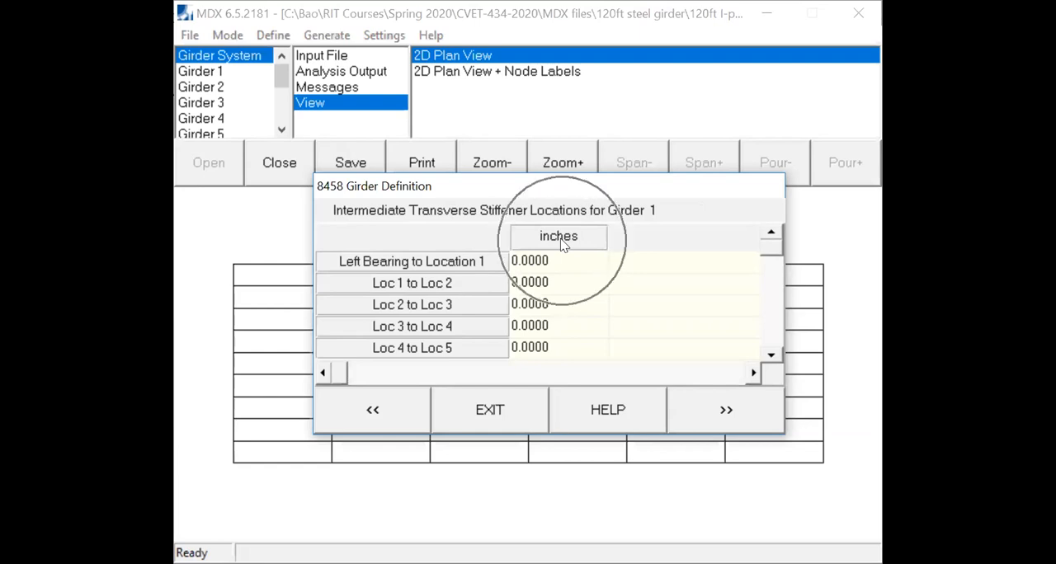
{"action": "left_click", "coordinate": [561, 241]}
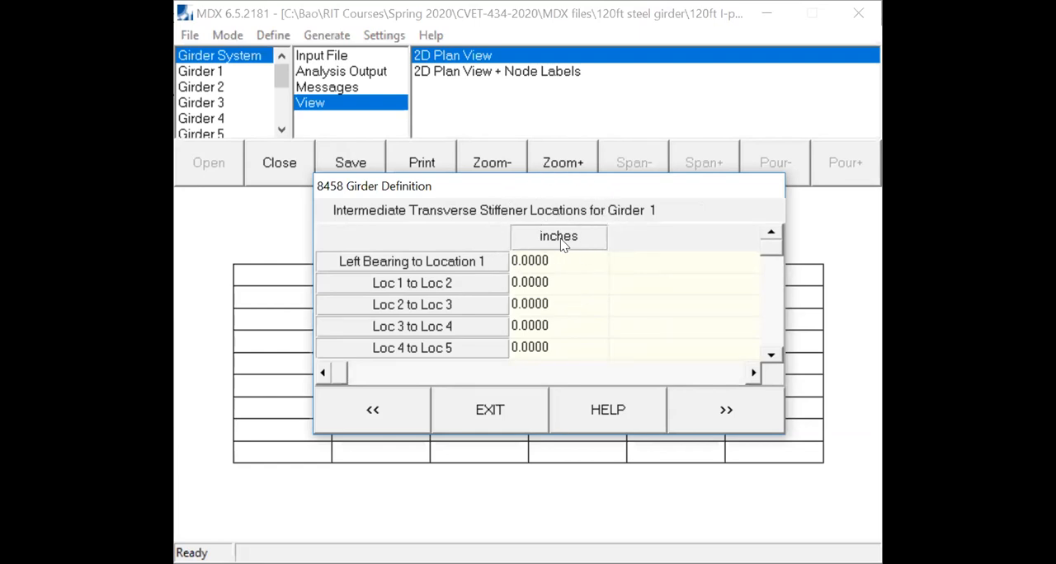
{"action": "left_click", "coordinate": [562, 244]}
{"action": "left_click", "coordinate": [552, 257]}
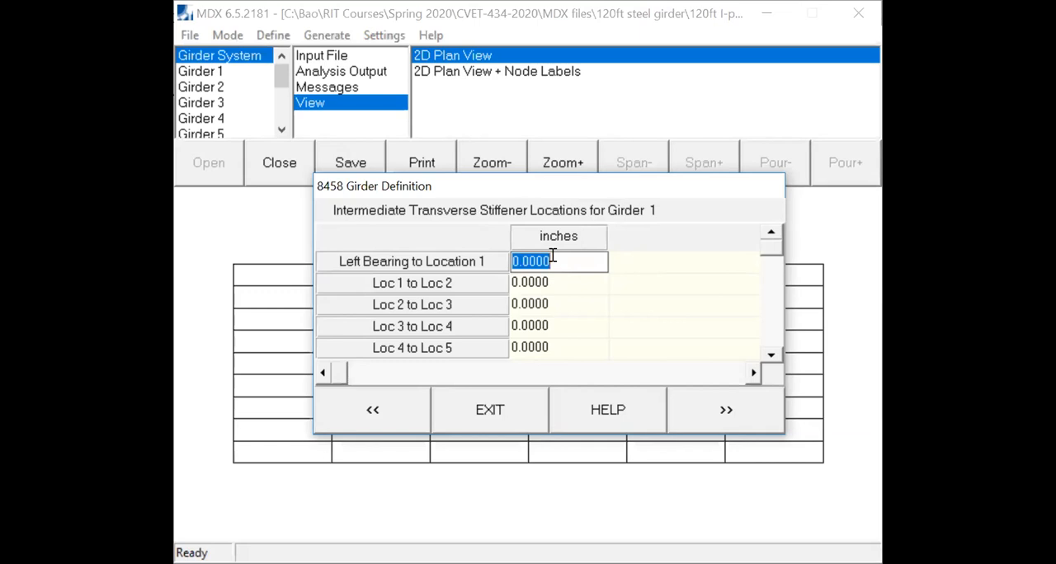
{"action": "type", "text": "240"}
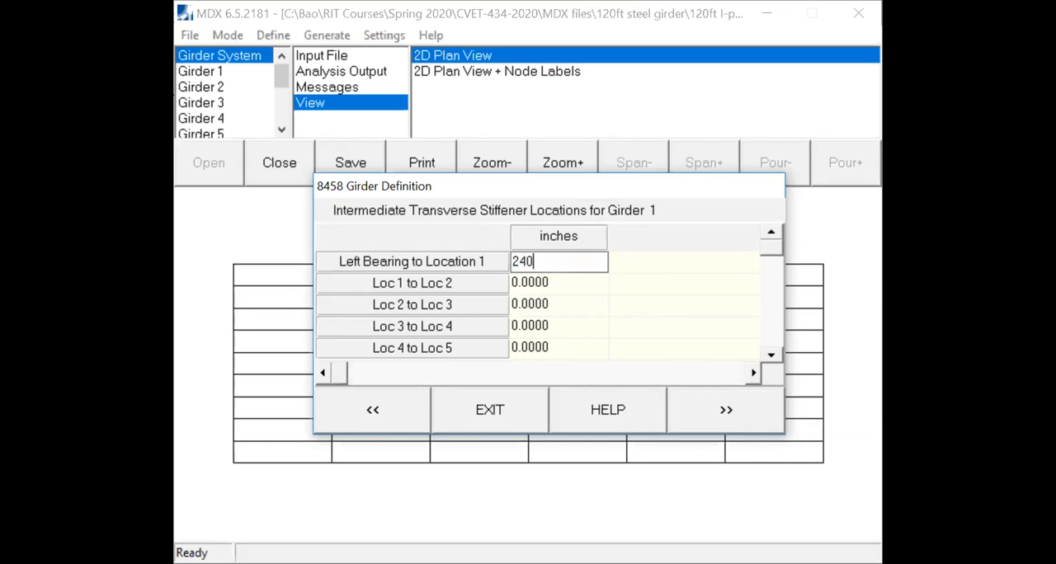
{"action": "left_click", "coordinate": [535, 289]}
{"action": "type", "text": "240"}
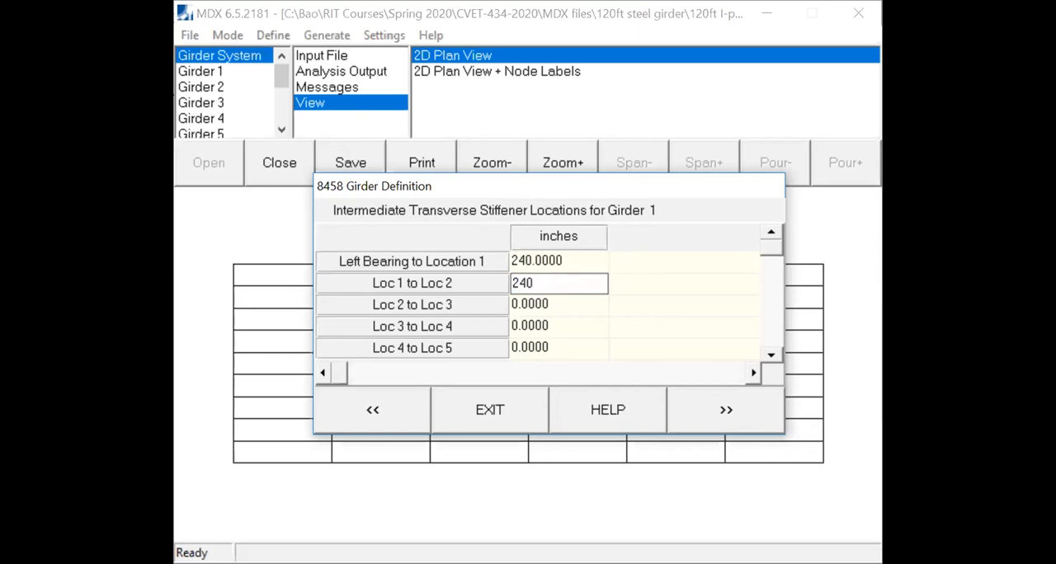
{"action": "left_click", "coordinate": [533, 307]}
{"action": "type", "text": "240"}
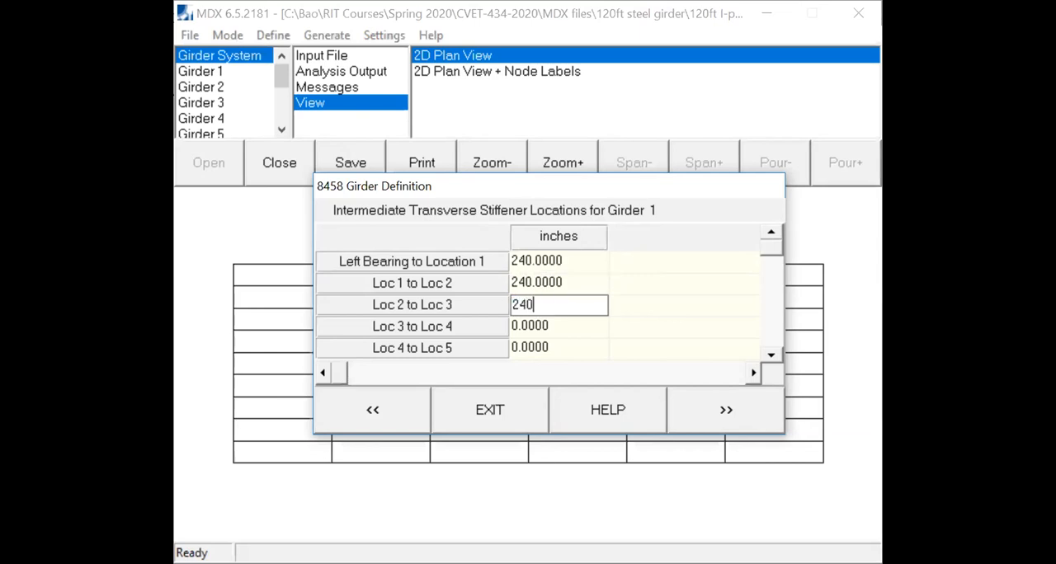
{"action": "left_click", "coordinate": [555, 325]}
{"action": "type", "text": "240"}
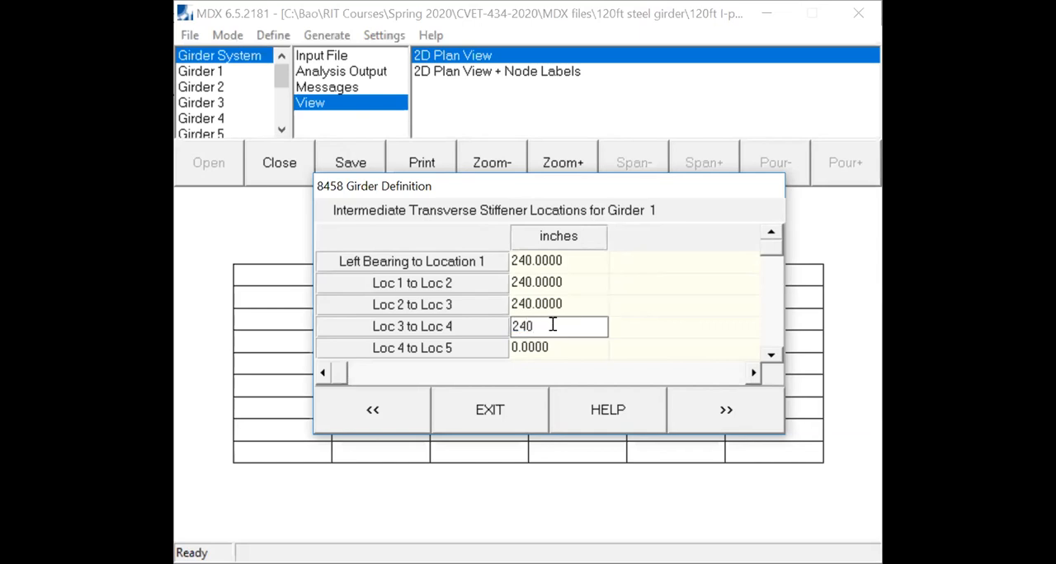
{"action": "left_click", "coordinate": [553, 348]}
{"action": "type", "text": "240"}
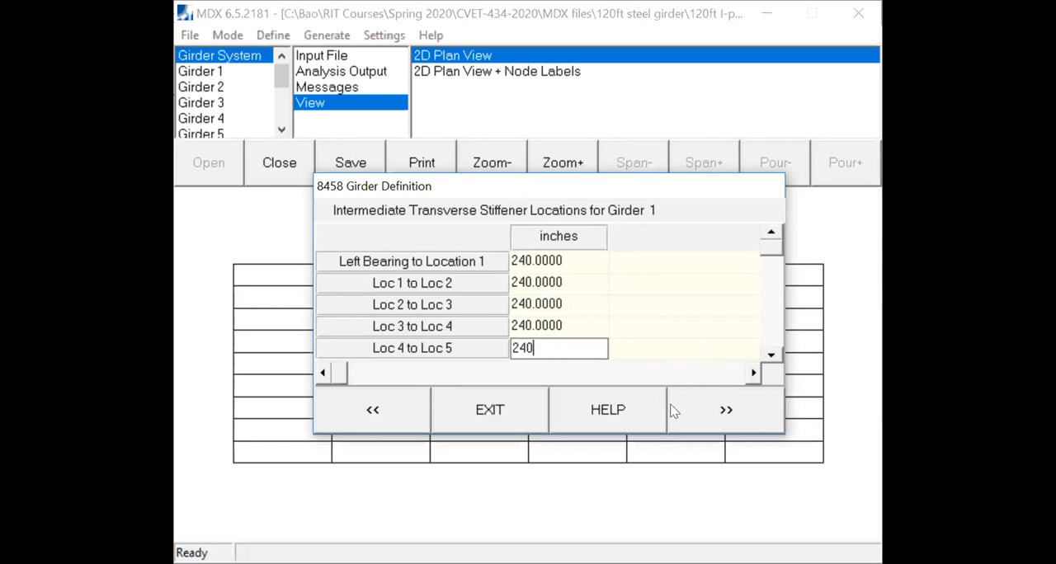
{"action": "left_click", "coordinate": [733, 408]}
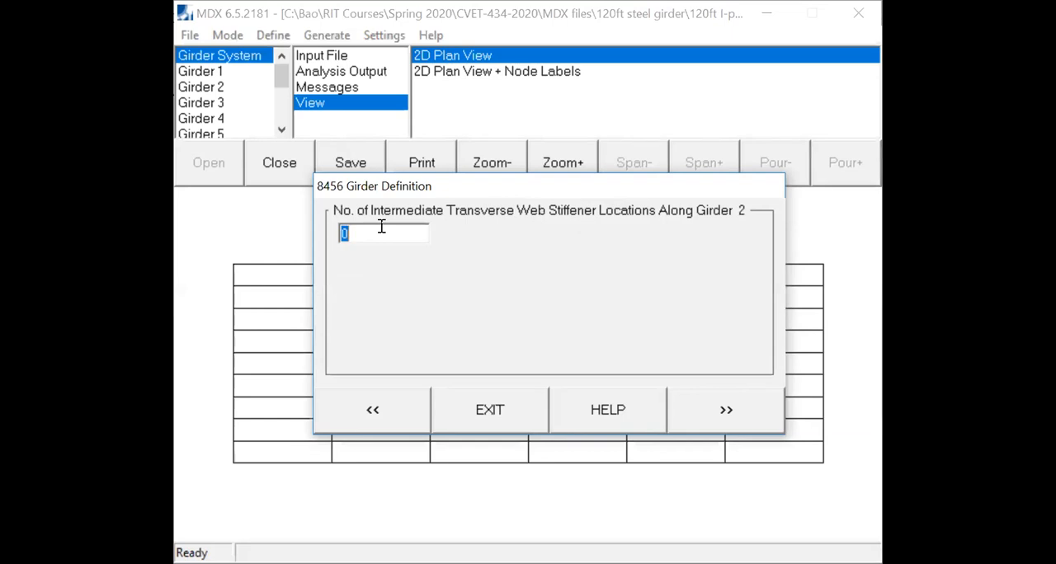
- Define 5 intermediate transverse stiffener locations along girder 2, spaced 240 inches apart starting from the left bearing
{"action": "type", "text": "5"}
{"action": "left_click", "coordinate": [723, 406]}
{"action": "type", "text": "240"}
{"action": "key", "text": "Return"}
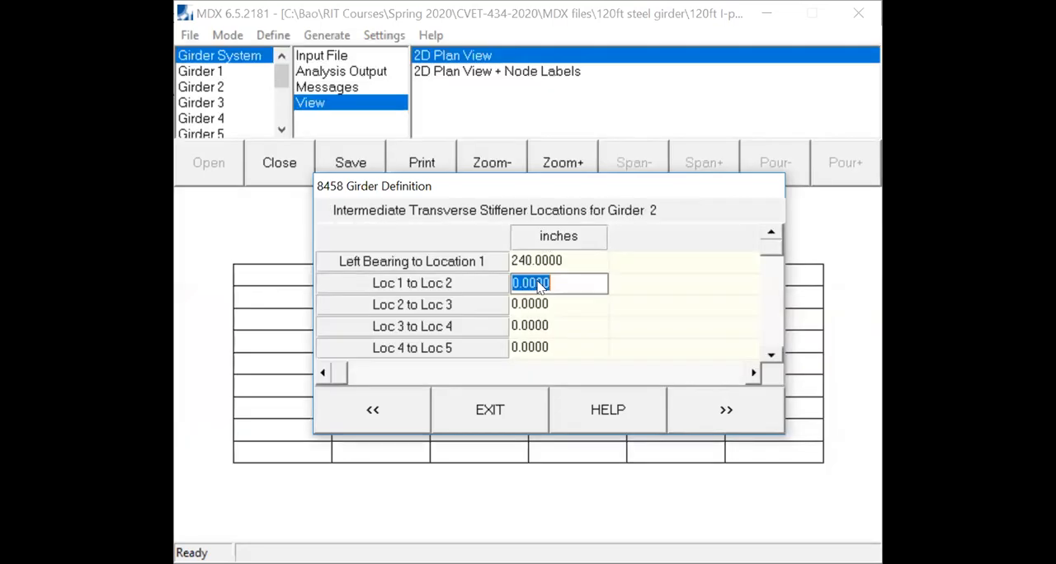
{"action": "type", "text": "240"}
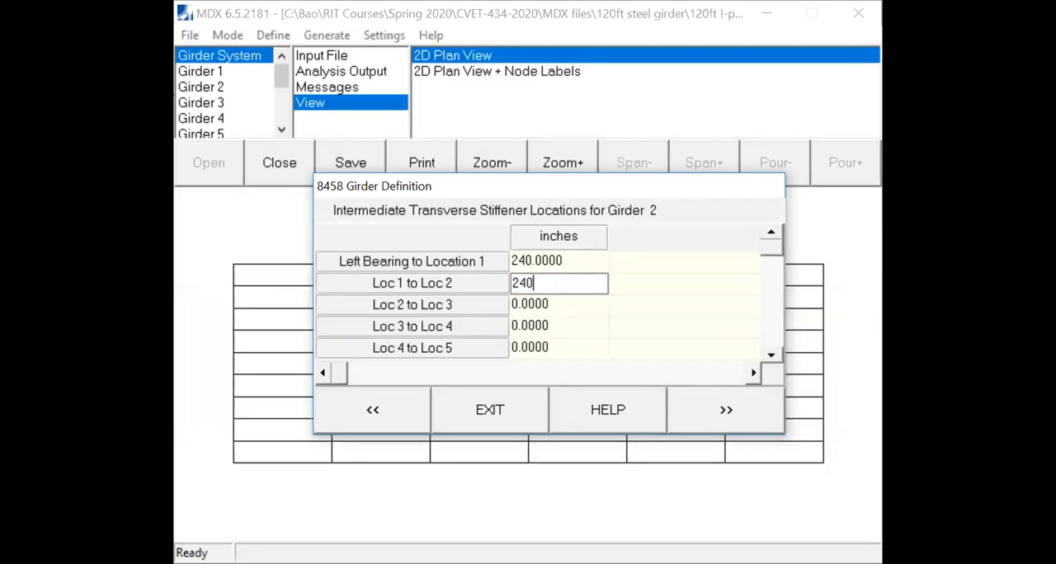
{"action": "left_click", "coordinate": [550, 306]}
{"action": "type", "text": "240"}
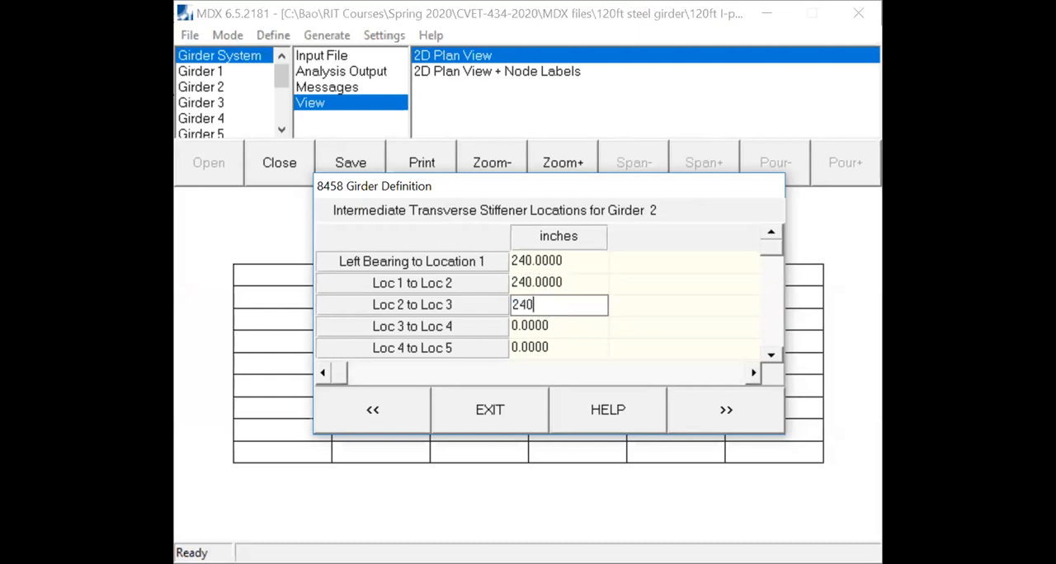
{"action": "left_click", "coordinate": [557, 323]}
{"action": "type", "text": "240"}
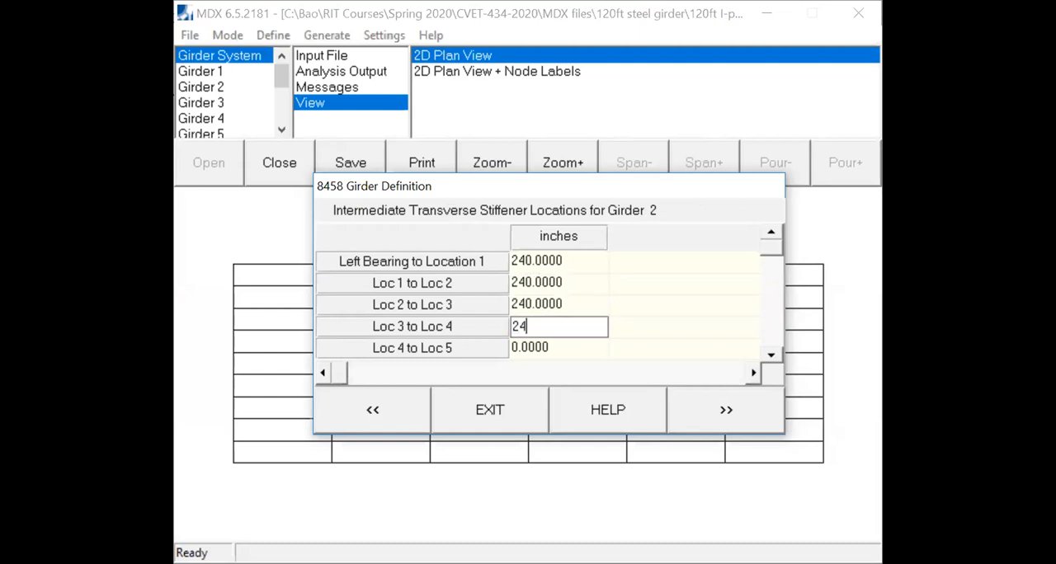
{"action": "left_click", "coordinate": [558, 347]}
{"action": "type", "text": "240"}
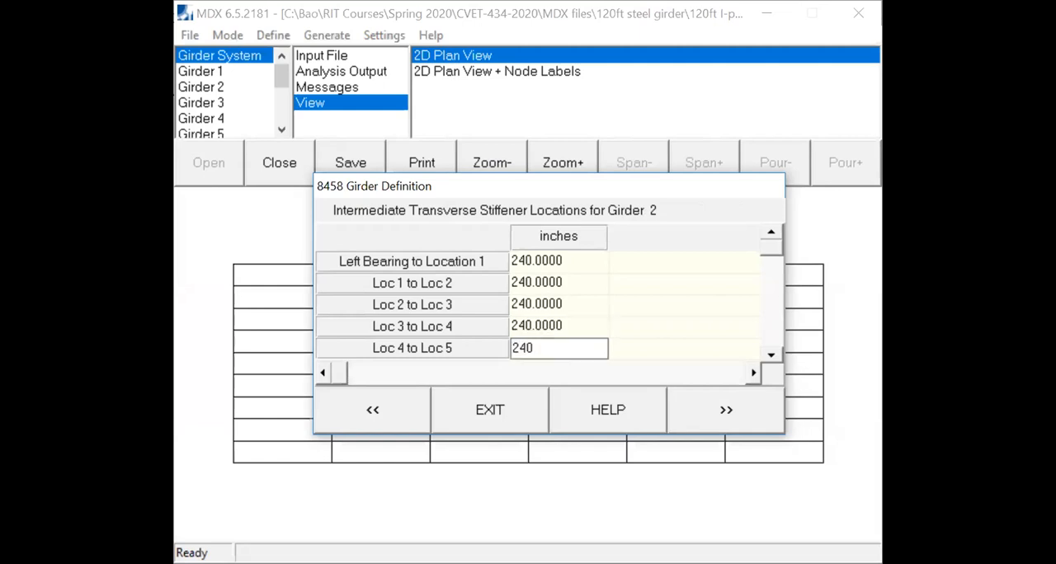
- Define 5 intermediate transverse stiffener locations along girder 3, spaced 240 inches apart starting from the left bearing
{"action": "left_click", "coordinate": [754, 407]}
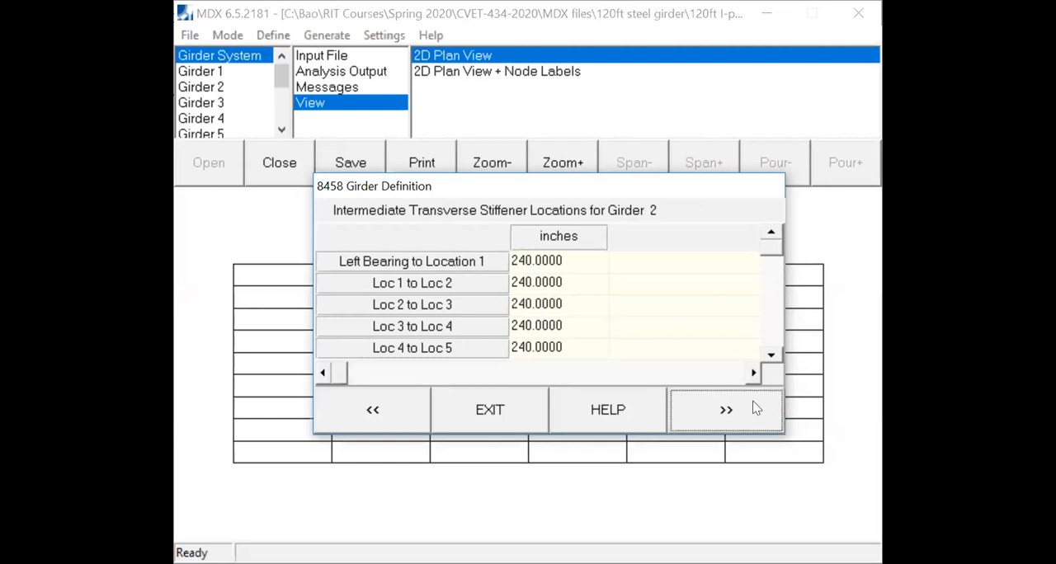
{"action": "type", "text": "5"}
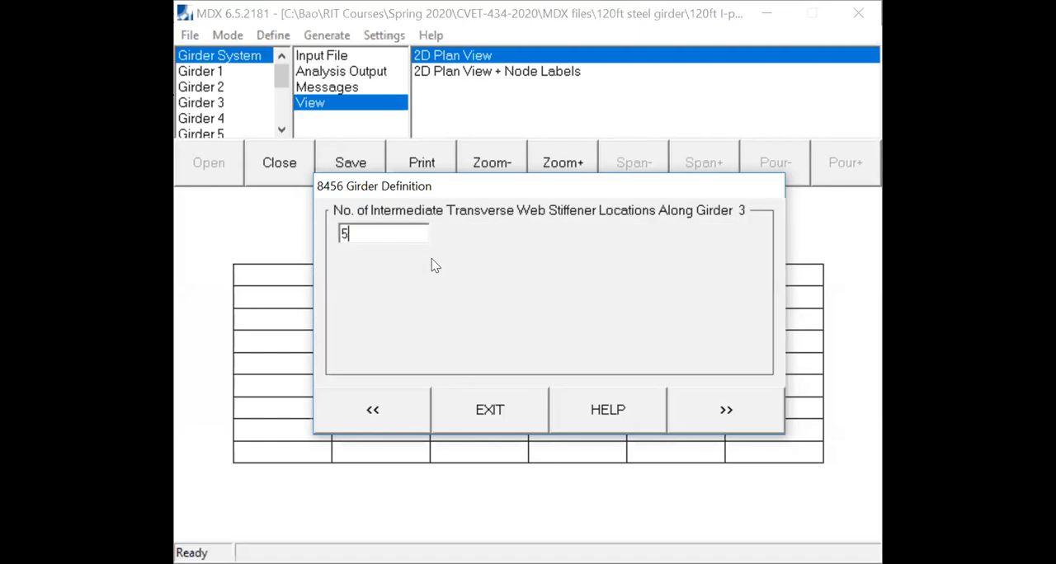
{"action": "left_click", "coordinate": [717, 418]}
{"action": "left_click", "coordinate": [552, 258]}
{"action": "type", "text": "240"}
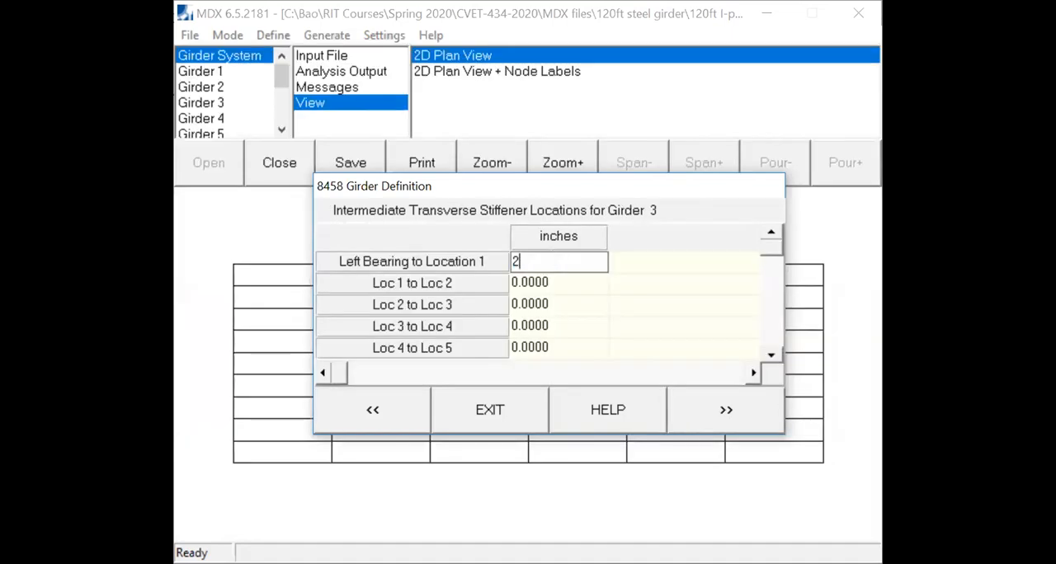
{"action": "left_click", "coordinate": [551, 287]}
{"action": "type", "text": "240"}
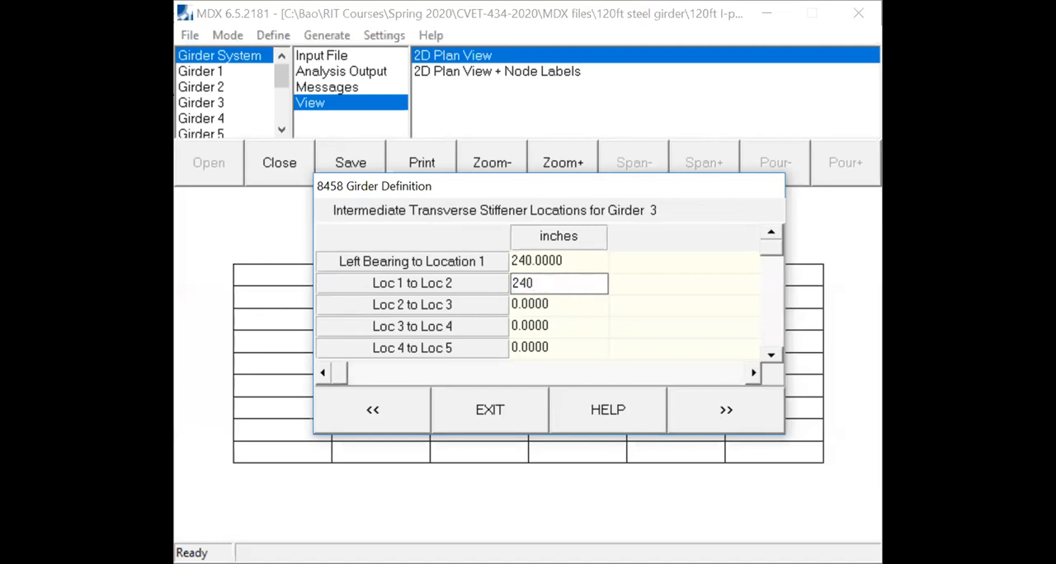
{"action": "left_click", "coordinate": [550, 305]}
{"action": "type", "text": "240"}
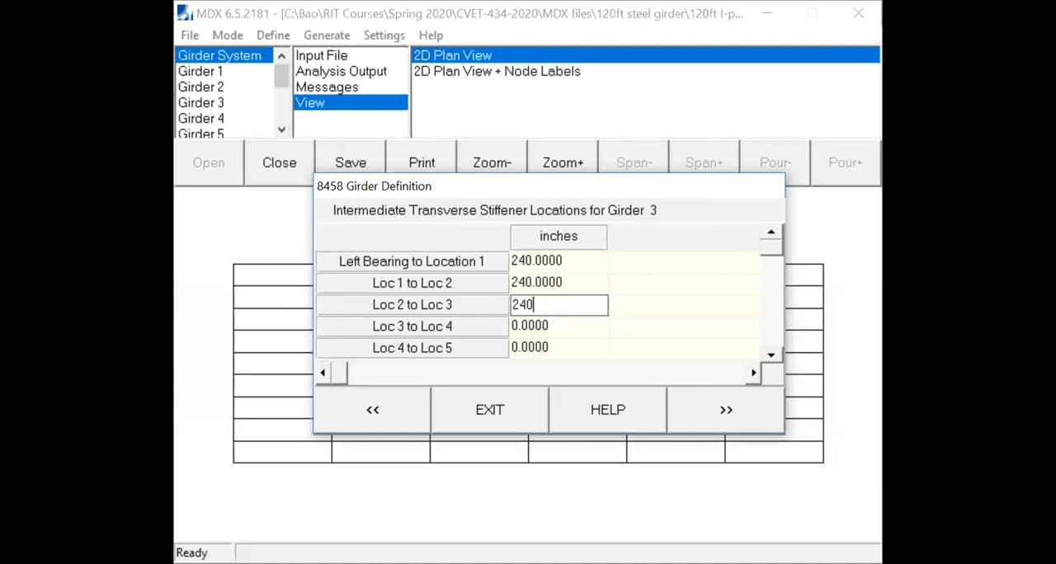
{"action": "left_click", "coordinate": [558, 327]}
{"action": "type", "text": "240"}
{"action": "left_click", "coordinate": [545, 347]}
{"action": "type", "text": "240"}
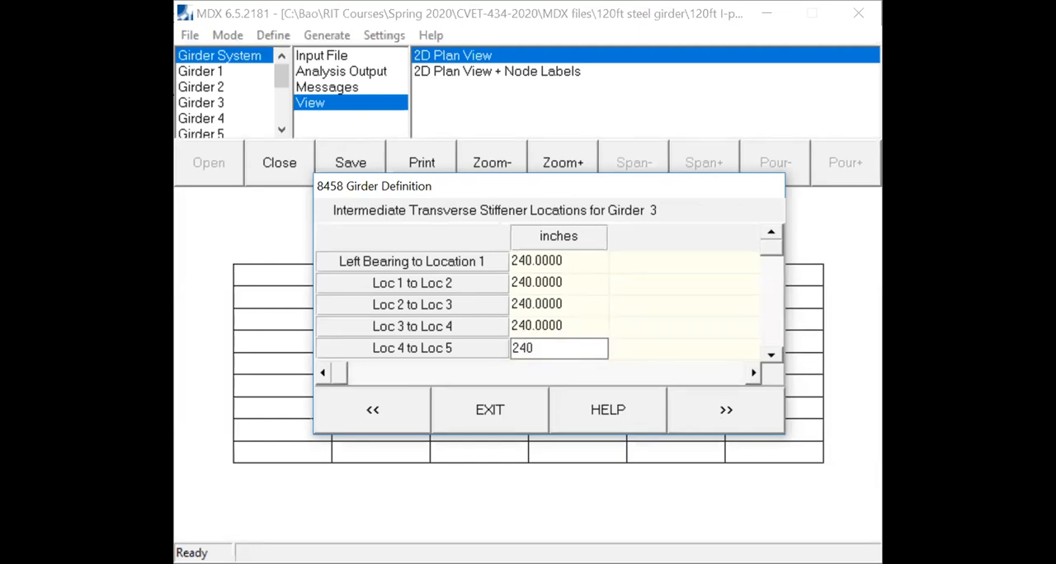
{"action": "left_click", "coordinate": [733, 413]}
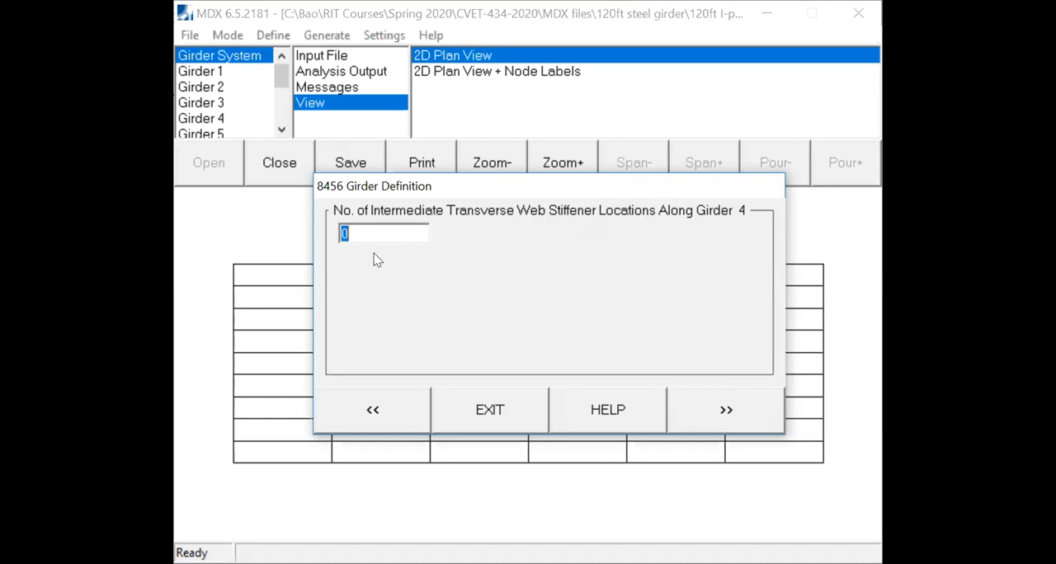
- Define 5 intermediate transverse stiffener locations along girder 4, spaced 240 inches apart starting from the left bearing
{"action": "type", "text": "5"}
{"action": "left_click", "coordinate": [729, 419]}
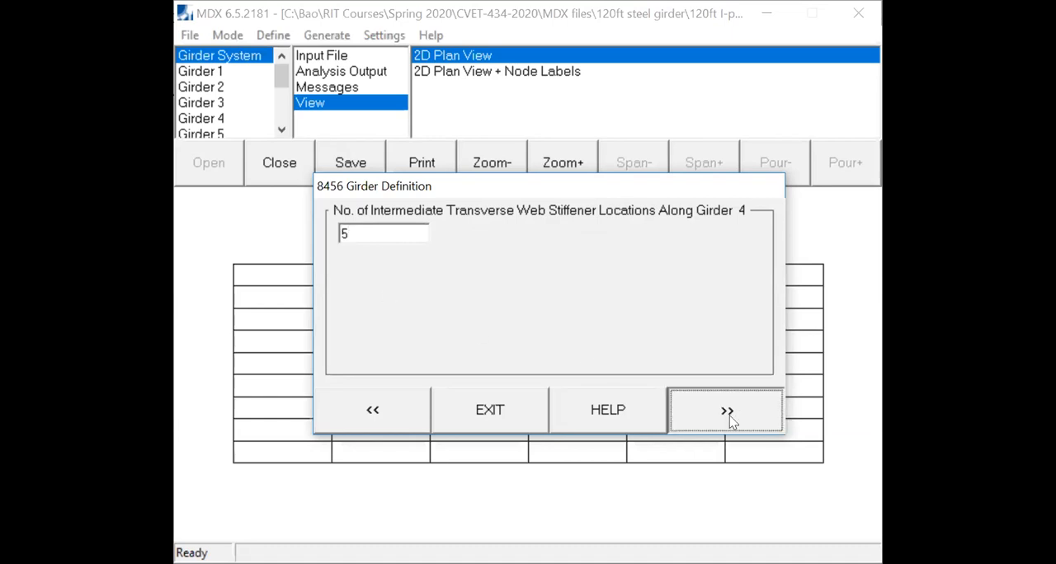
{"action": "type", "text": "240"}
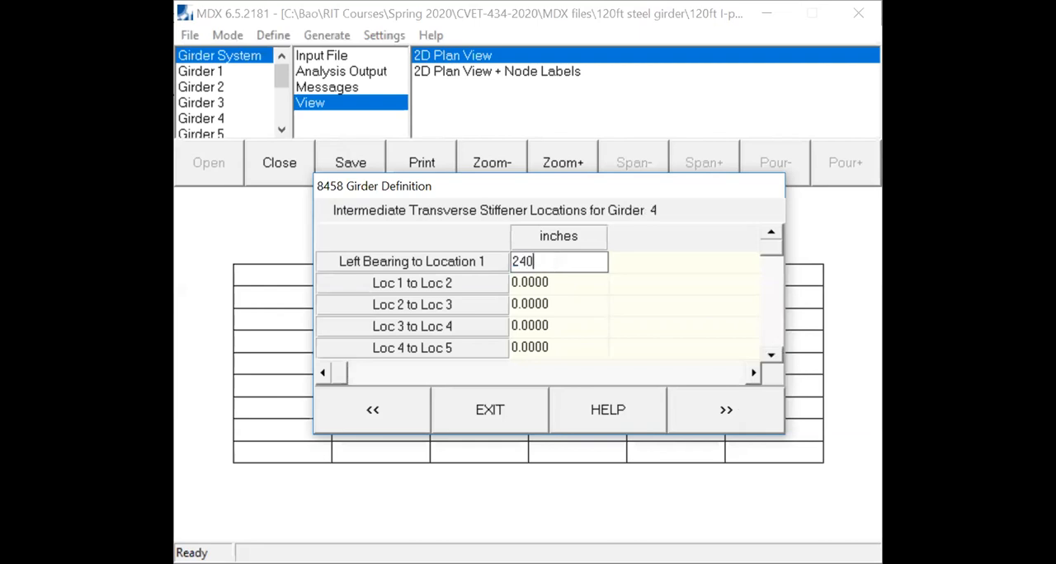
{"action": "left_click", "coordinate": [555, 278]}
{"action": "type", "text": "240"}
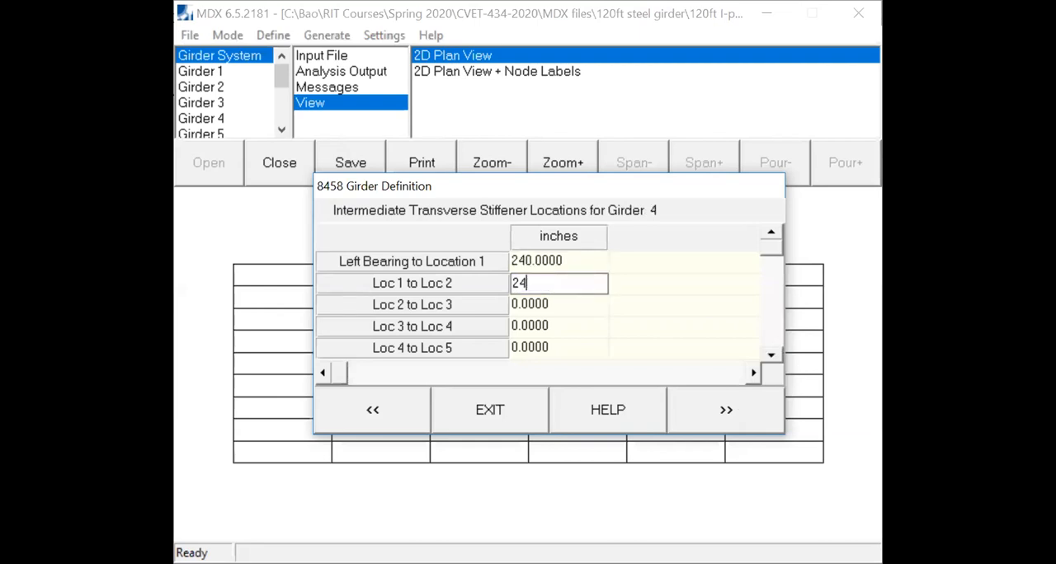
{"action": "left_click", "coordinate": [553, 301]}
{"action": "type", "text": "240"}
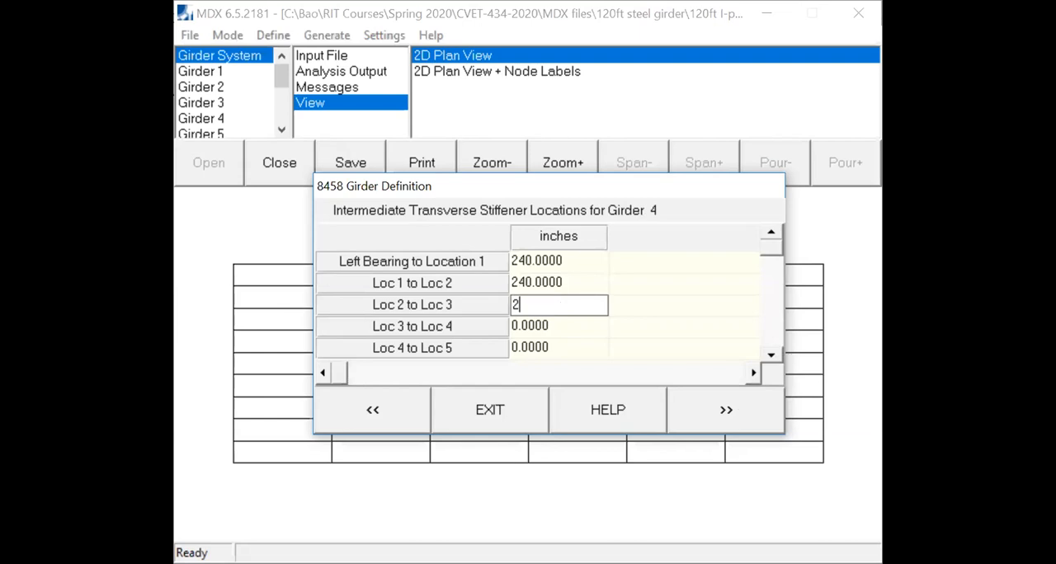
{"action": "left_click", "coordinate": [562, 325]}
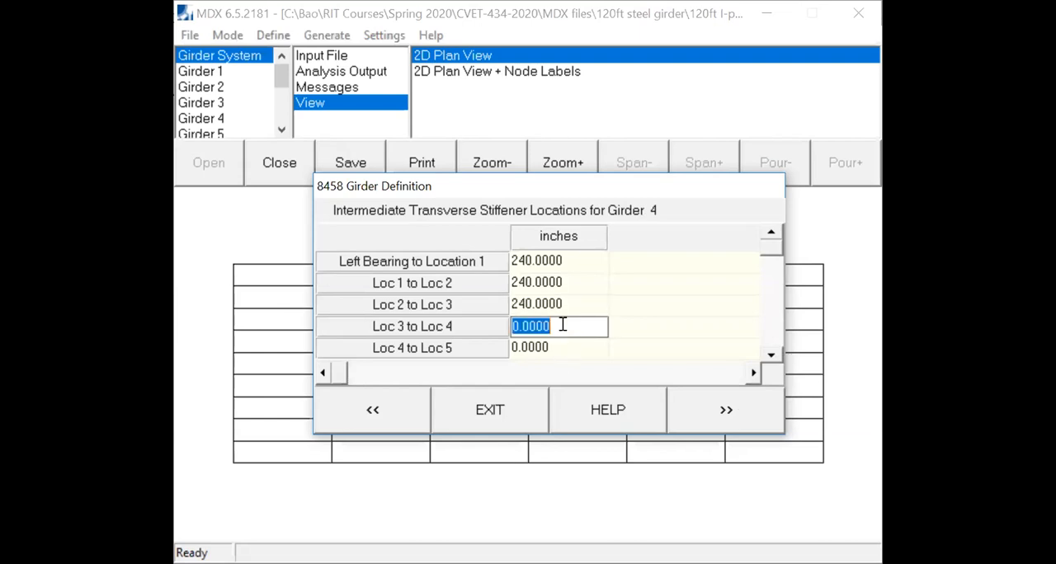
{"action": "type", "text": "240"}
{"action": "left_click", "coordinate": [565, 348]}
{"action": "type", "text": "240"}
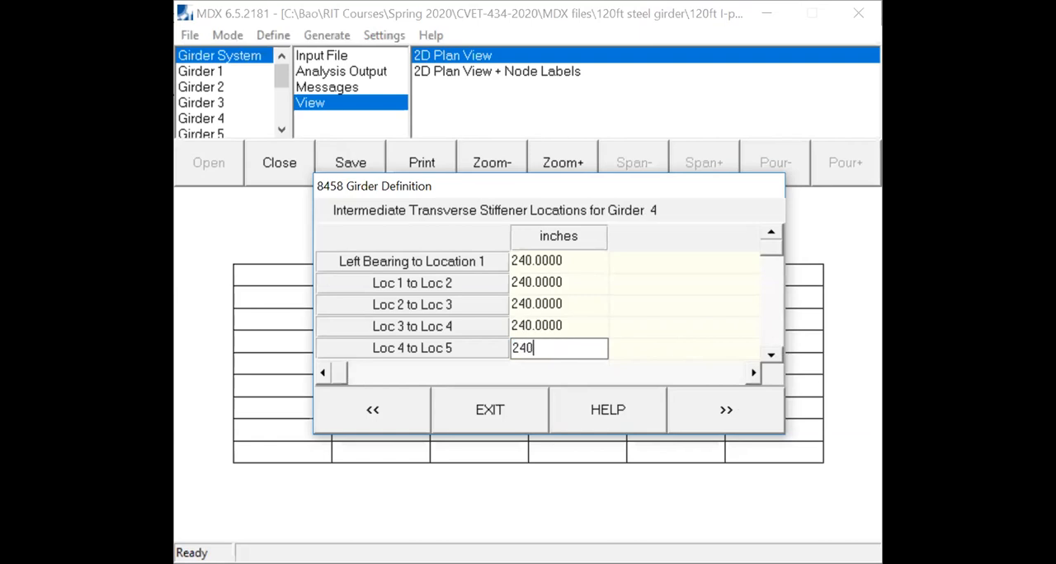
{"action": "left_click", "coordinate": [705, 411]}
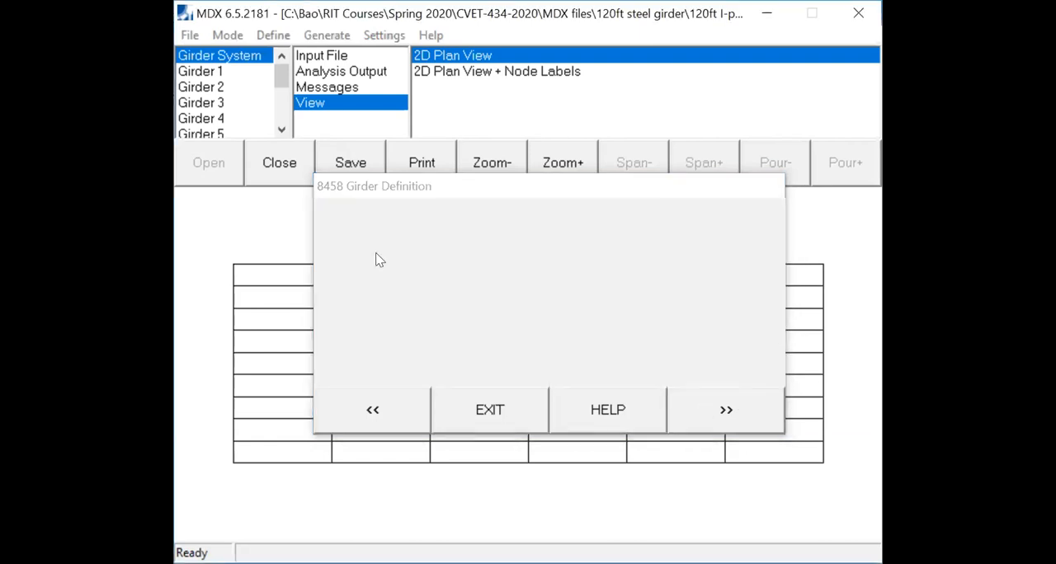
- Define 5 intermediate transverse stiffener locations along girder 5, spaced 240 inches apart starting from the left bearing
{"action": "type", "text": "5"}
{"action": "left_click", "coordinate": [705, 409]}
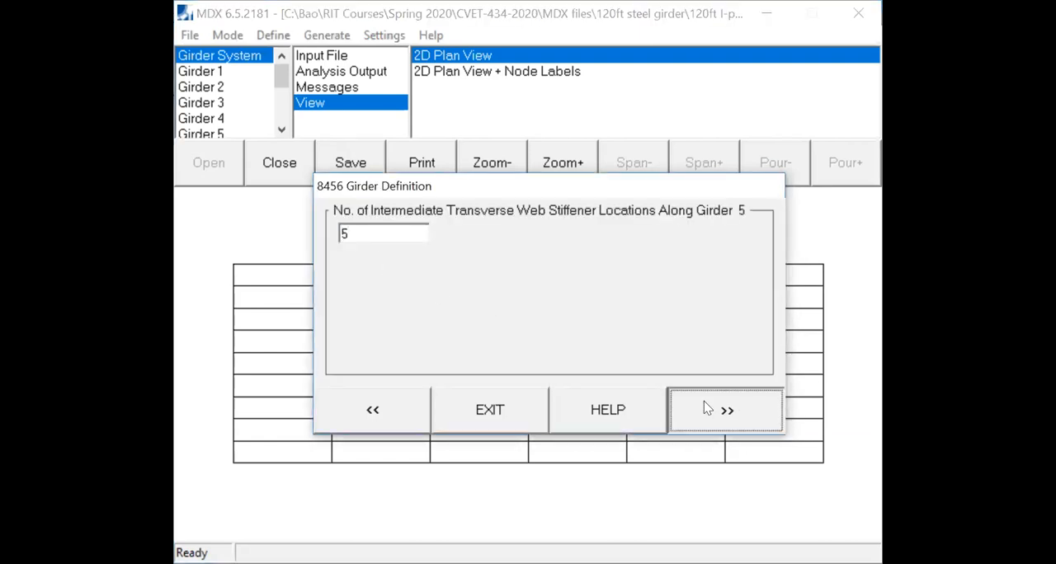
{"action": "type", "text": "240"}
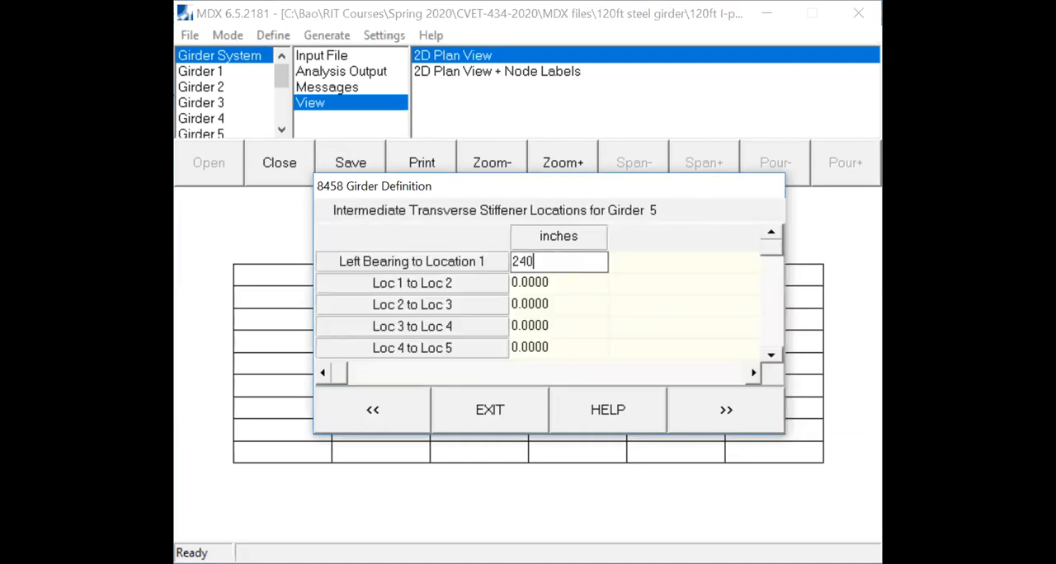
{"action": "left_click", "coordinate": [568, 282]}
{"action": "type", "text": "240"}
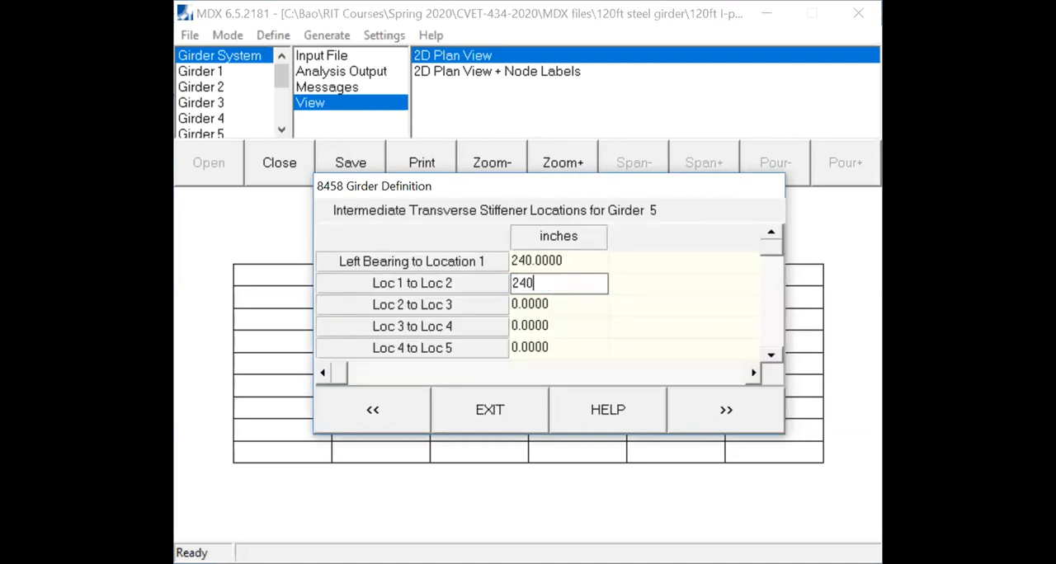
{"action": "left_click", "coordinate": [566, 304]}
{"action": "type", "text": "240"}
{"action": "left_click", "coordinate": [564, 324]}
{"action": "type", "text": "240"}
{"action": "left_click", "coordinate": [565, 348]}
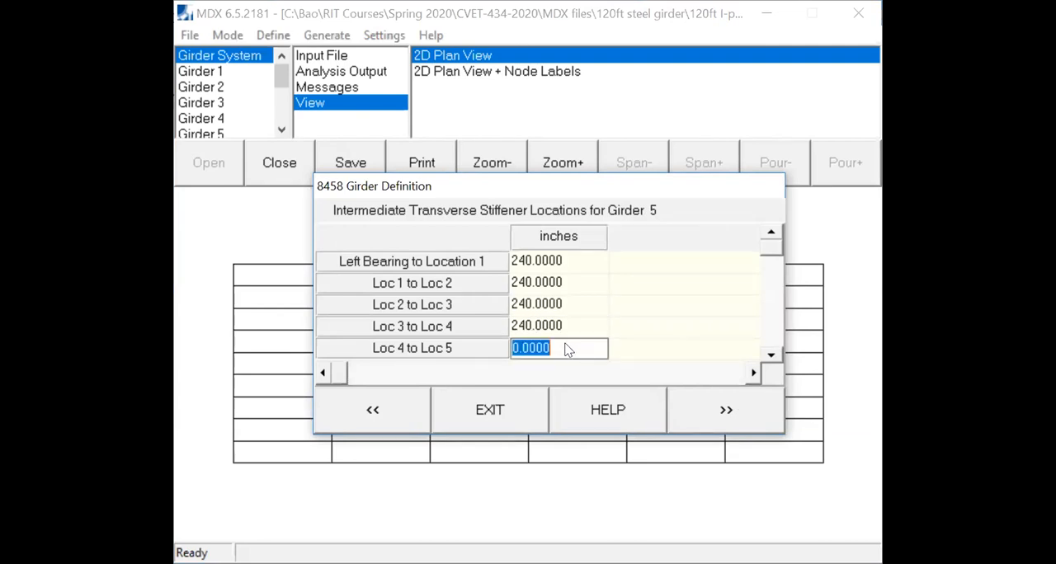
{"action": "type", "text": "240"}
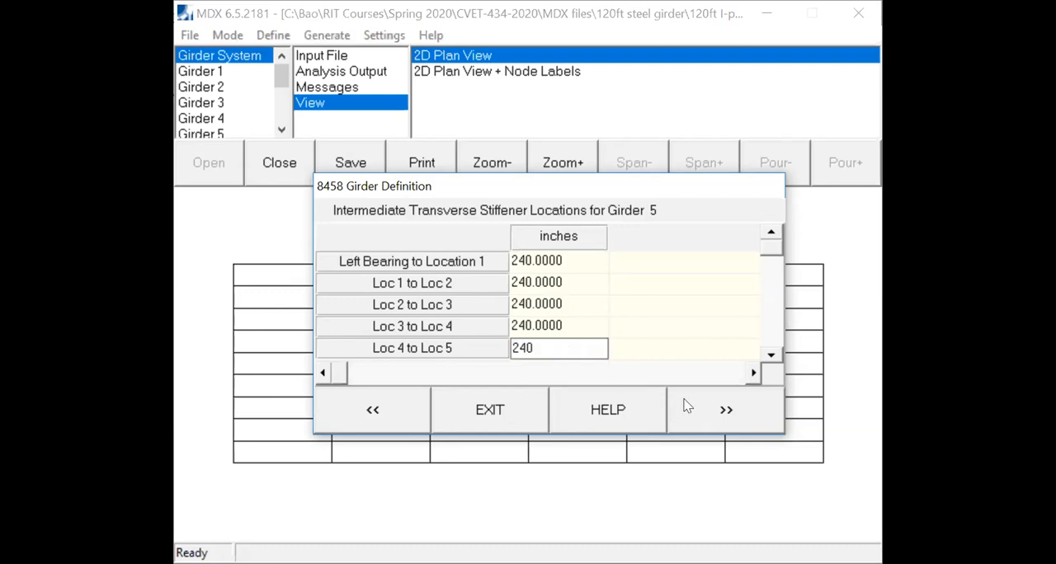
{"action": "left_click", "coordinate": [701, 404]}
- Define 5 intermediate transverse stiffener locations along girder 6, spaced 240 inches apart starting from the left bearing
{"action": "left_click", "coordinate": [423, 236]}
{"action": "left_click", "coordinate": [726, 397]}
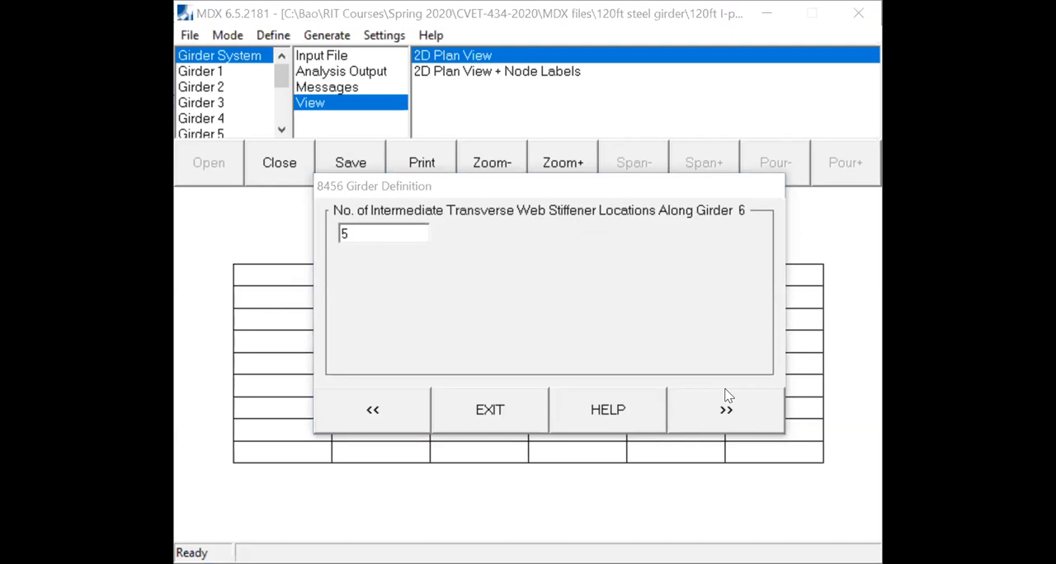
{"action": "type", "text": "240"}
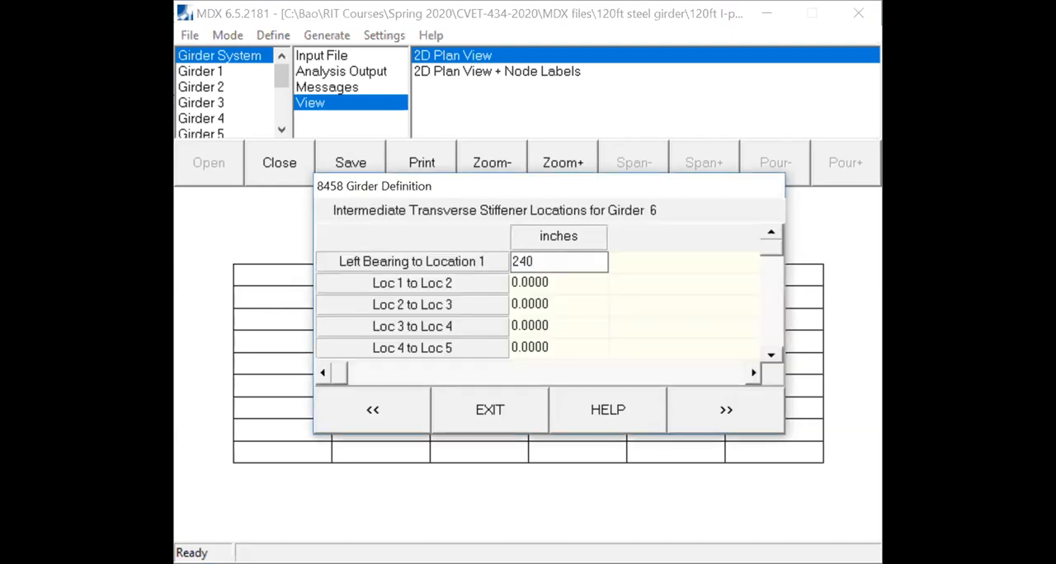
{"action": "left_click", "coordinate": [540, 283]}
{"action": "type", "text": "240"}
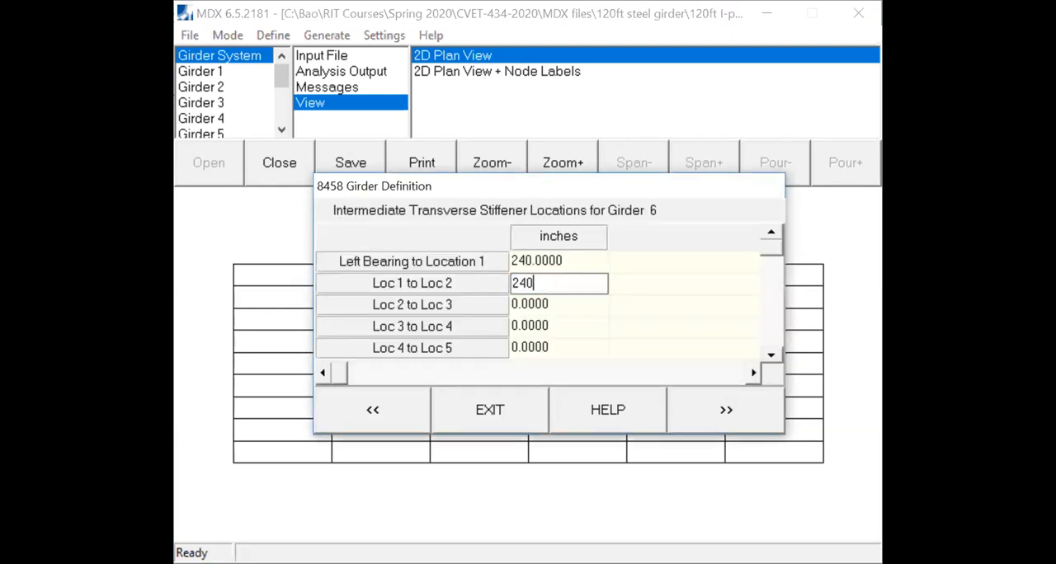
{"action": "left_click", "coordinate": [552, 307]}
{"action": "type", "text": "240"}
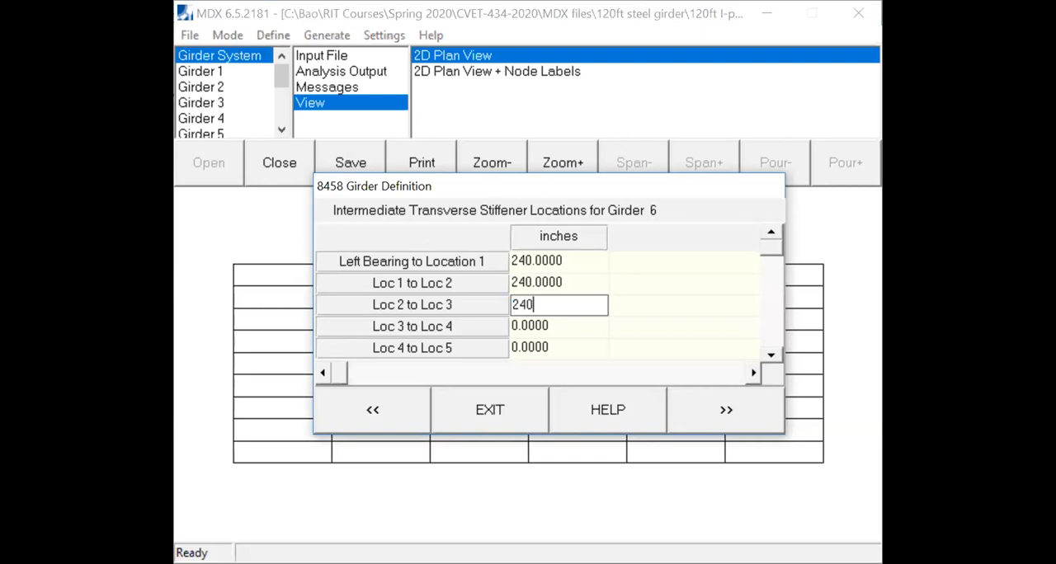
{"action": "left_click", "coordinate": [571, 328]}
{"action": "type", "text": "240"}
{"action": "left_click", "coordinate": [566, 349]}
{"action": "type", "text": "240"}
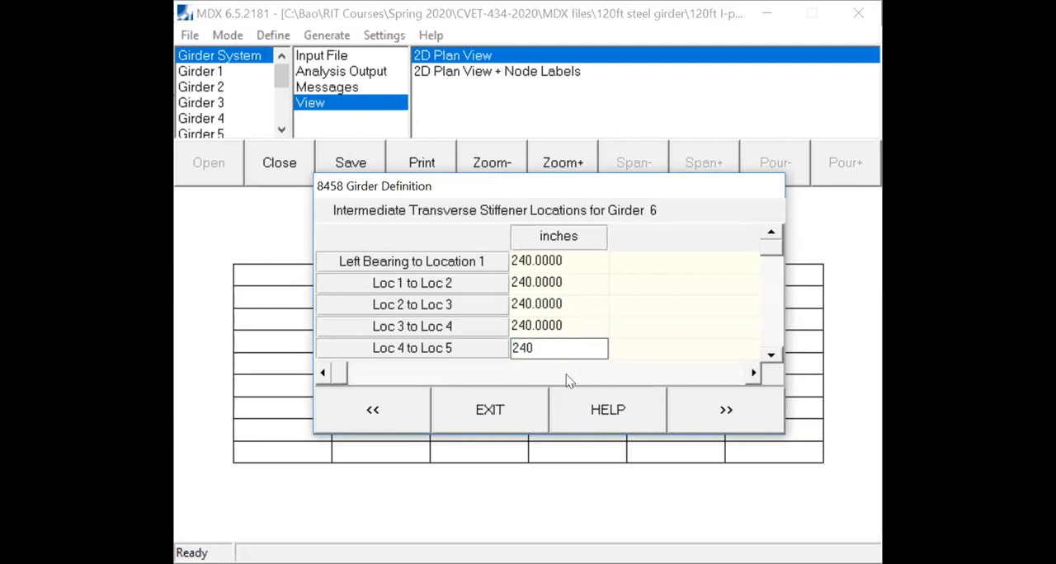
{"action": "left_click", "coordinate": [706, 412]}
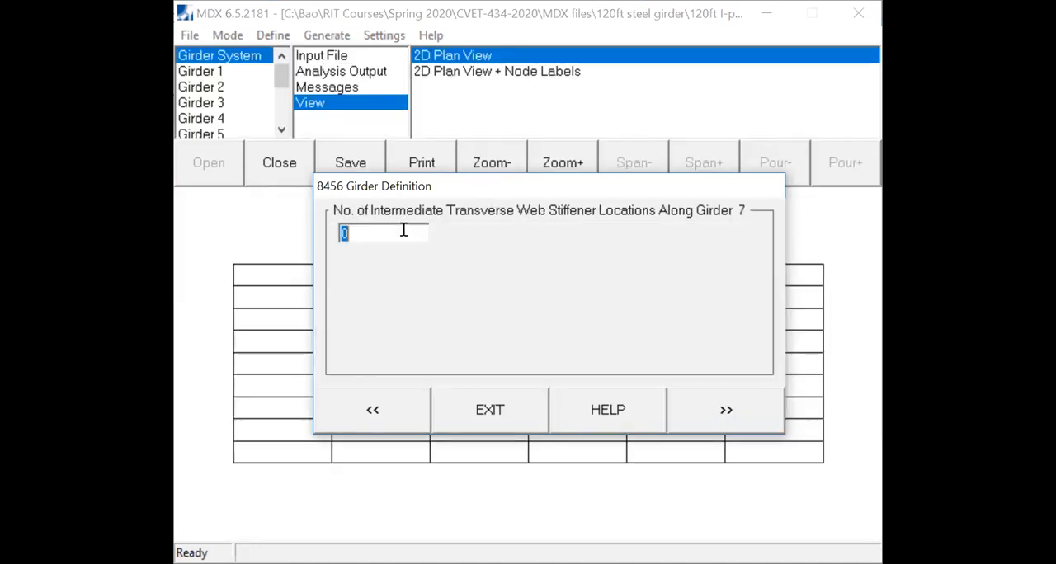
- Define 5 intermediate transverse stiffener locations along girder 7, spaced 240 inches apart starting from the left bearing
{"action": "type", "text": "5"}
{"action": "left_click", "coordinate": [724, 410]}
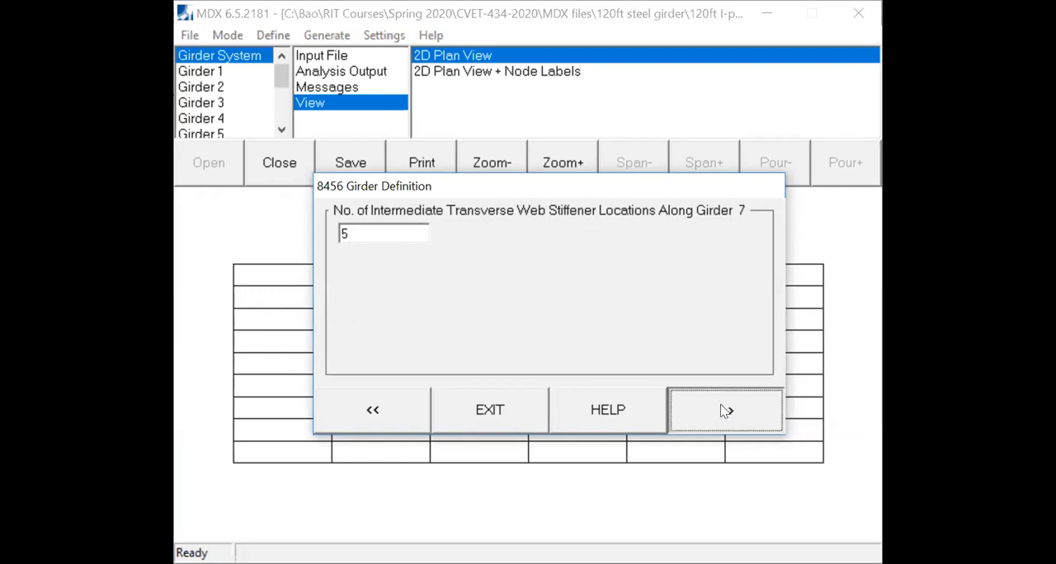
{"action": "type", "text": "240"}
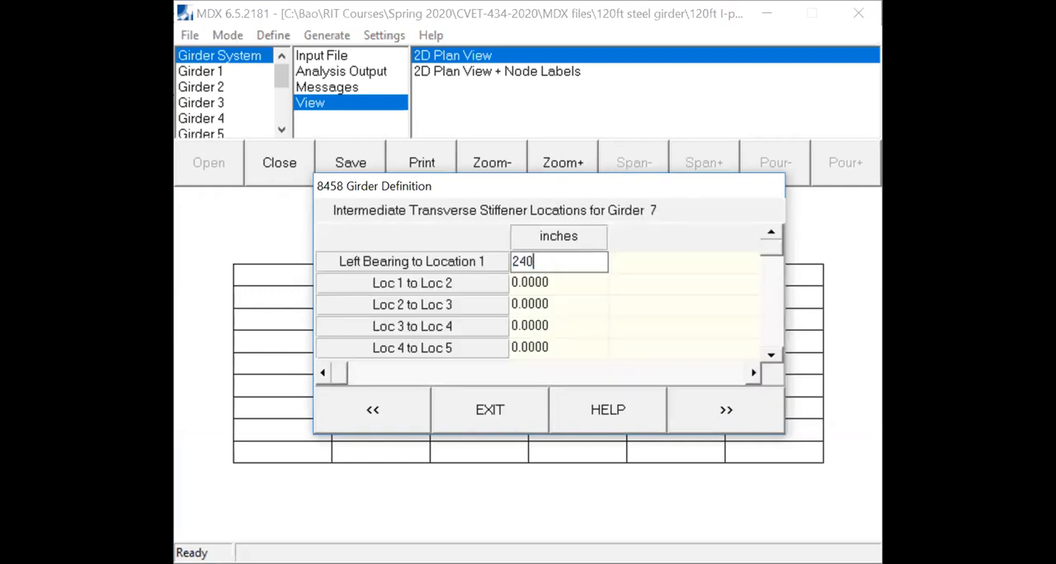
{"action": "left_click", "coordinate": [536, 285]}
{"action": "type", "text": "240"}
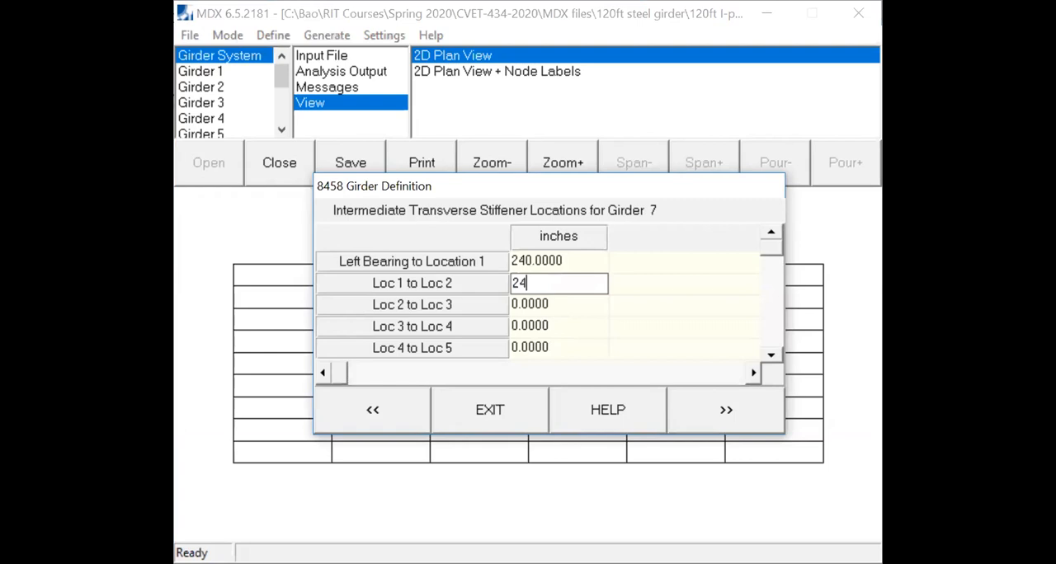
{"action": "left_click", "coordinate": [571, 304]}
{"action": "type", "text": "240"}
{"action": "left_click", "coordinate": [566, 328]}
{"action": "type", "text": "240"}
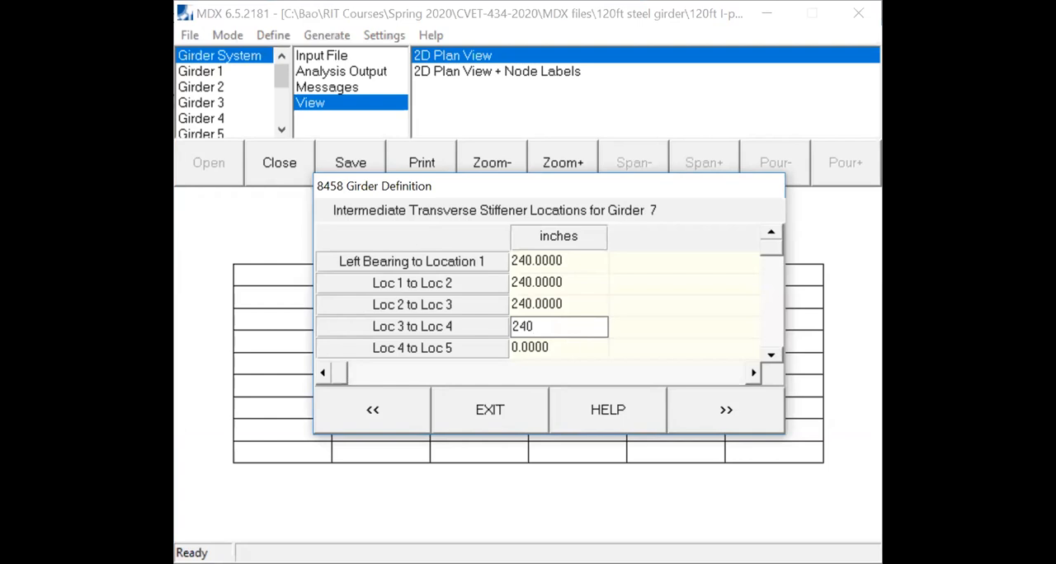
{"action": "left_click", "coordinate": [566, 349]}
{"action": "type", "text": "240"}
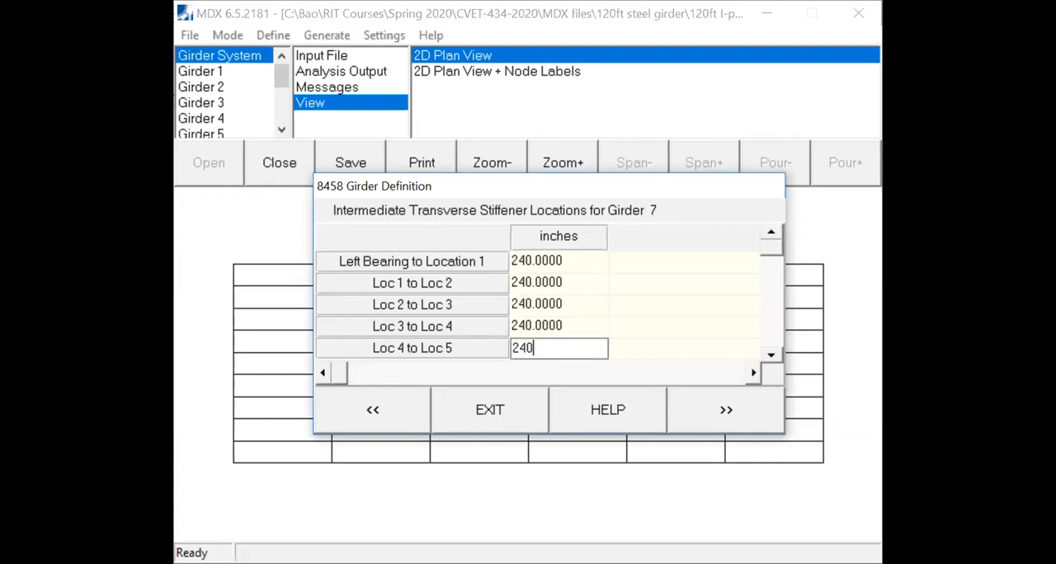
{"action": "left_click", "coordinate": [733, 415]}
- Define 5 intermediate transverse stiffener locations along girder 8, spaced 240 inches apart starting from the left bearing
{"action": "type", "text": "5"}
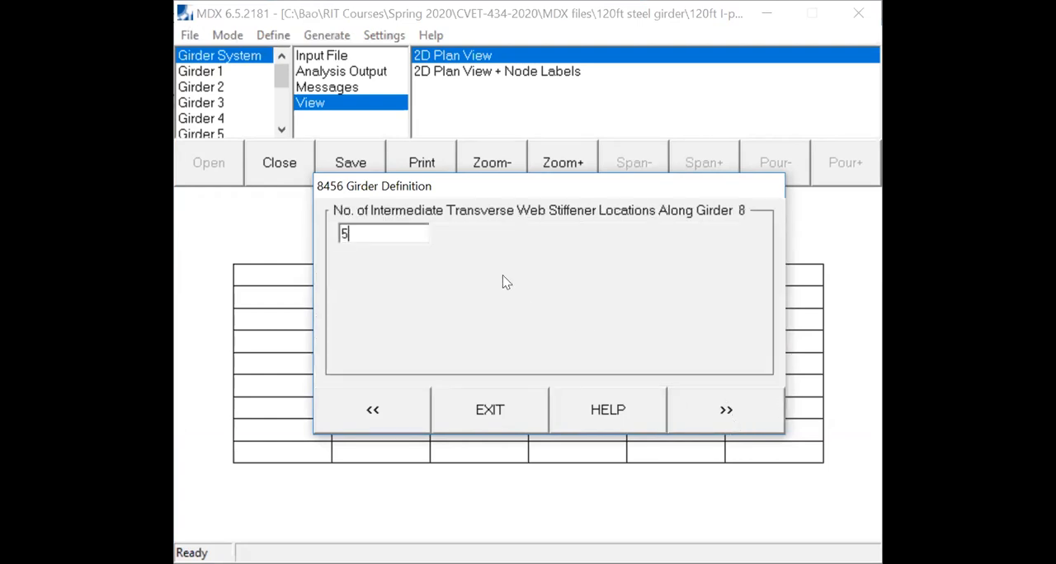
{"action": "left_click", "coordinate": [728, 398]}
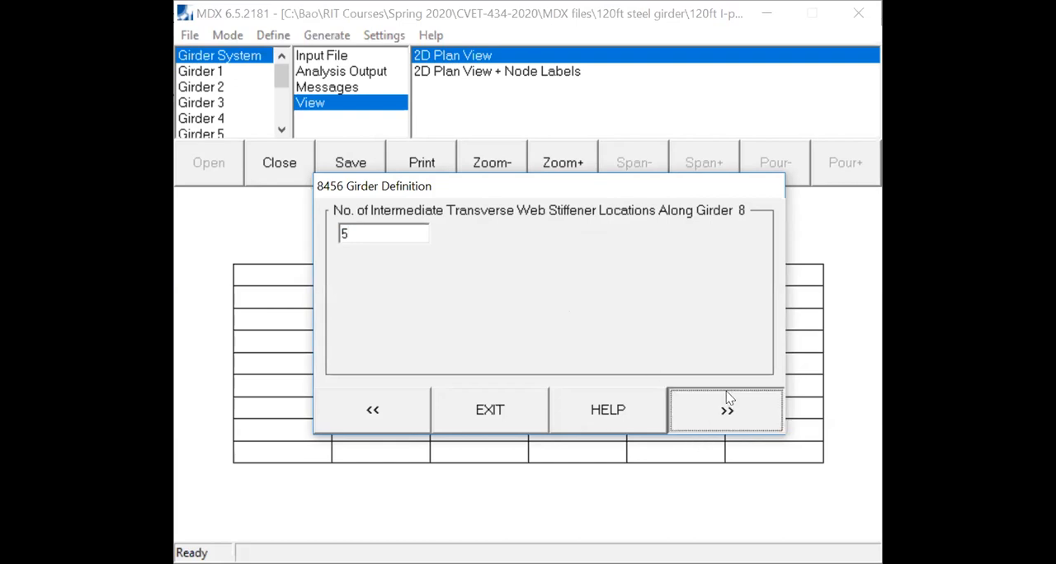
{"action": "type", "text": "240"}
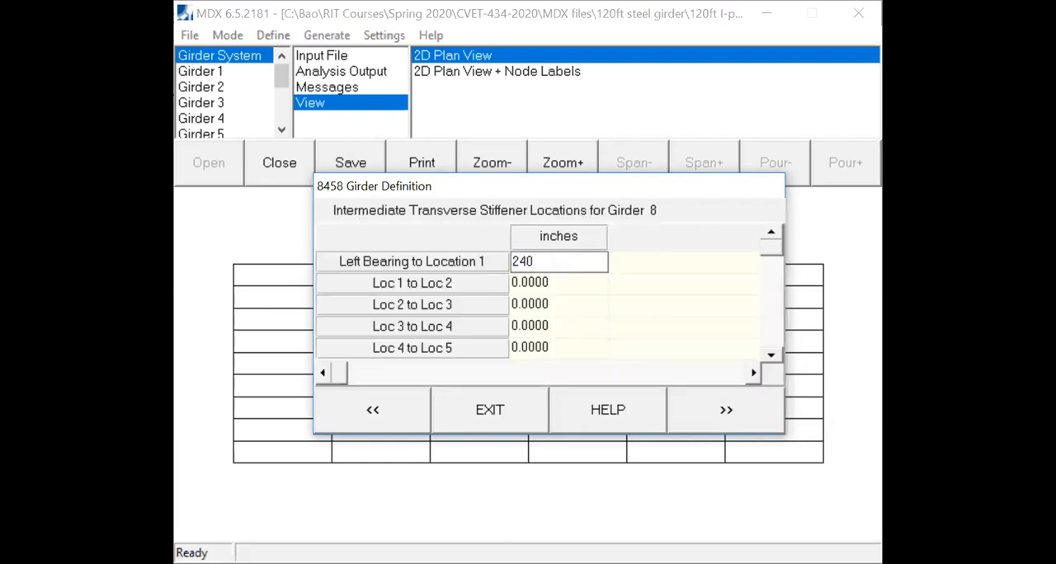
{"action": "left_click", "coordinate": [566, 279]}
{"action": "type", "text": "240"}
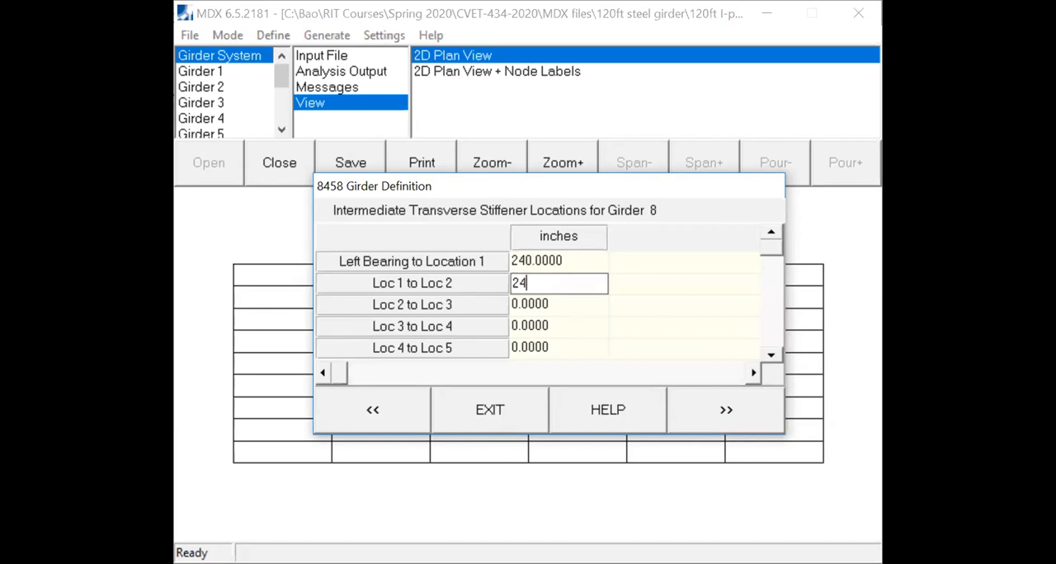
{"action": "left_click", "coordinate": [547, 305]}
{"action": "type", "text": "240"}
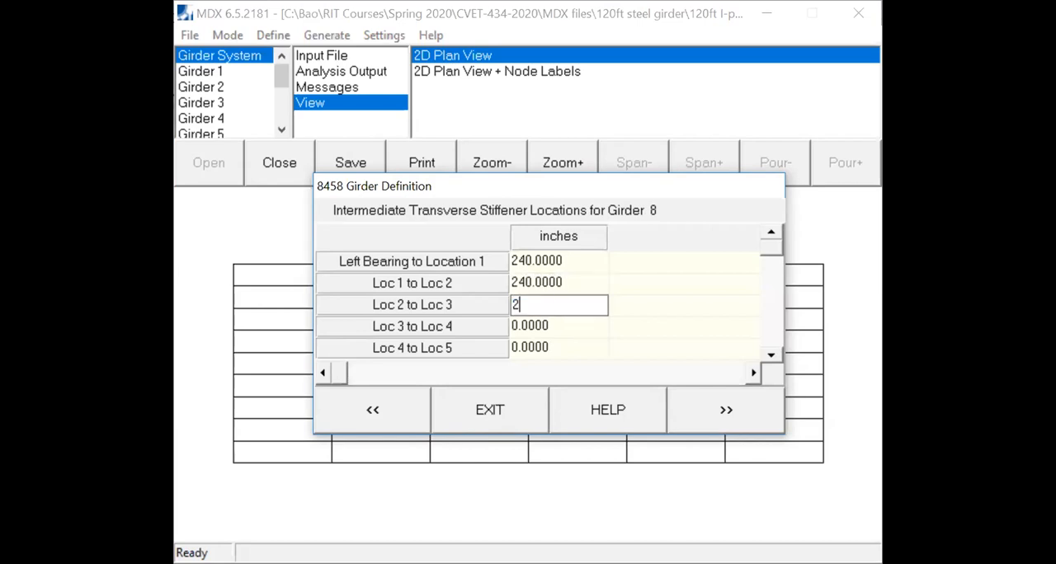
{"action": "left_click", "coordinate": [554, 327]}
{"action": "type", "text": "240"}
{"action": "left_click", "coordinate": [548, 348]}
{"action": "type", "text": "240"}
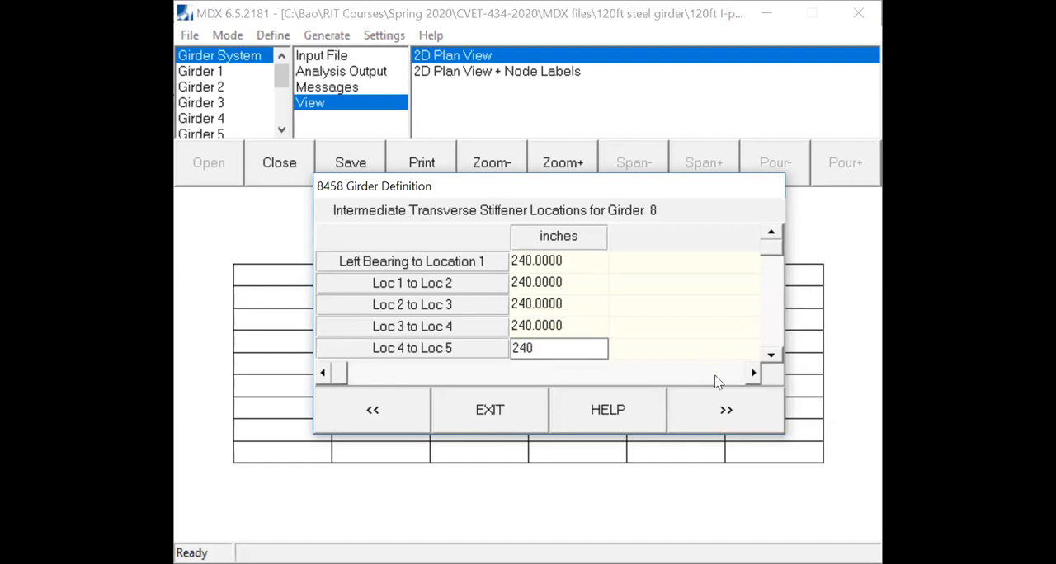
{"action": "left_click", "coordinate": [743, 419]}
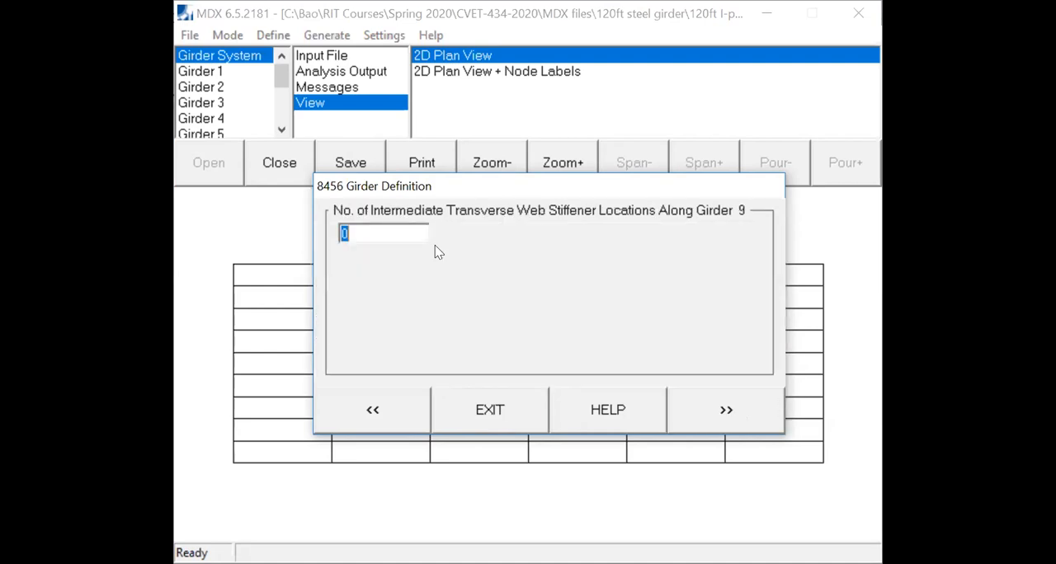
- Define 5 intermediate transverse stiffener locations along girder 9, spaced 240 inches apart starting from the left bearing
{"action": "type", "text": "5"}
{"action": "left_click", "coordinate": [713, 420]}
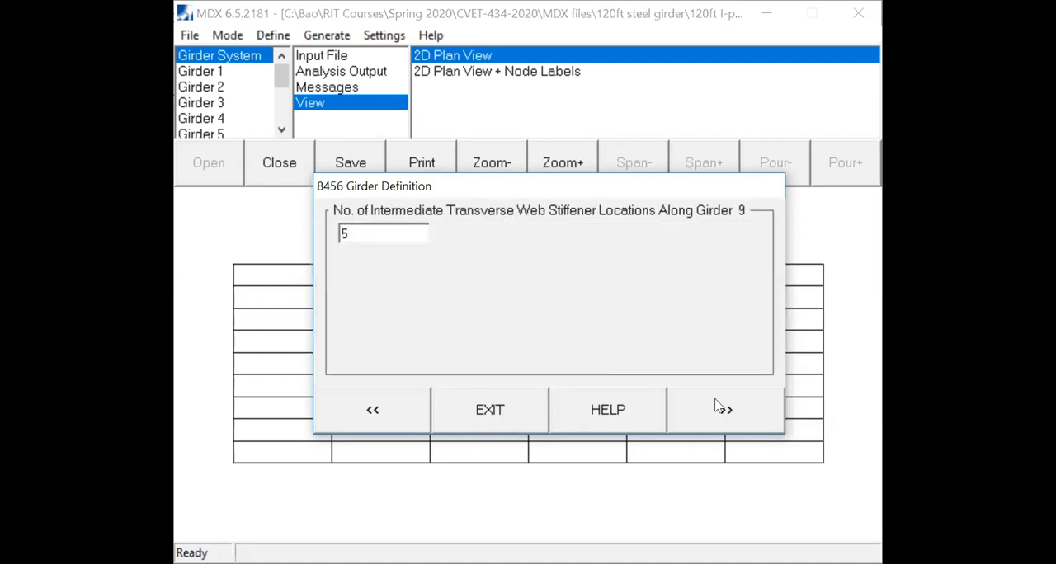
{"action": "type", "text": "240"}
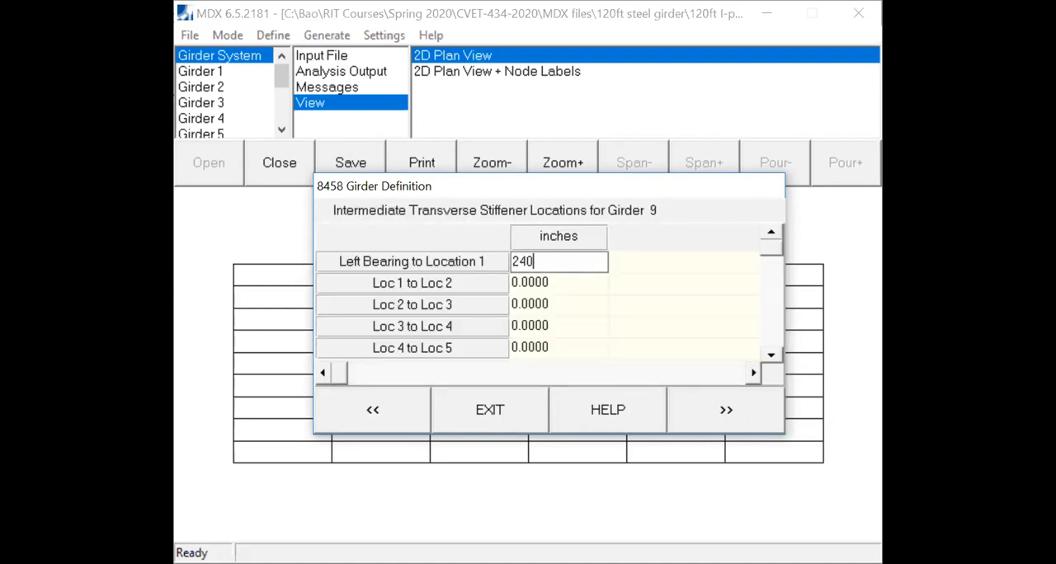
{"action": "left_click", "coordinate": [574, 285]}
{"action": "type", "text": "240"}
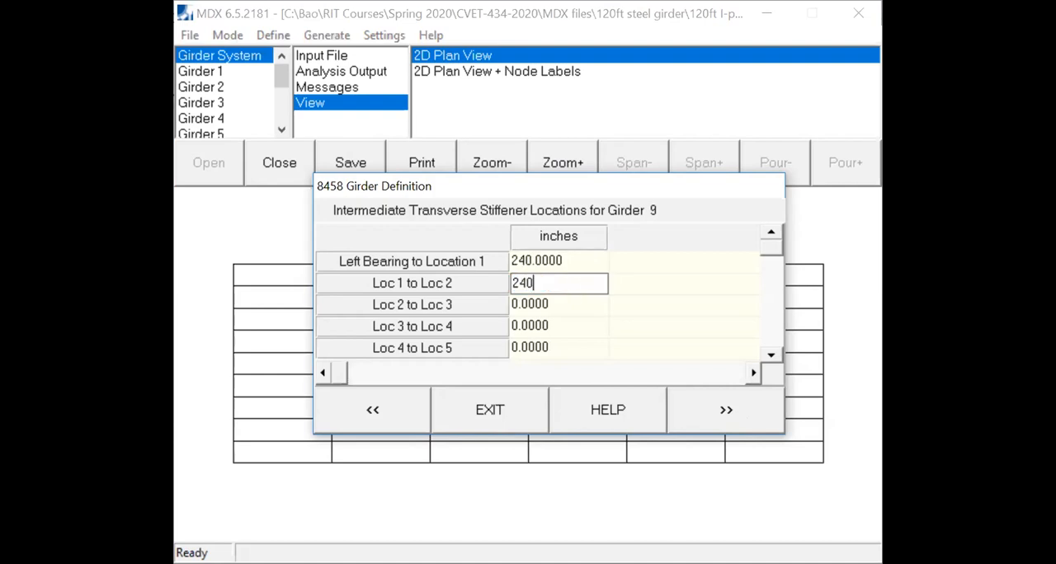
{"action": "left_click", "coordinate": [572, 306]}
{"action": "type", "text": "240"}
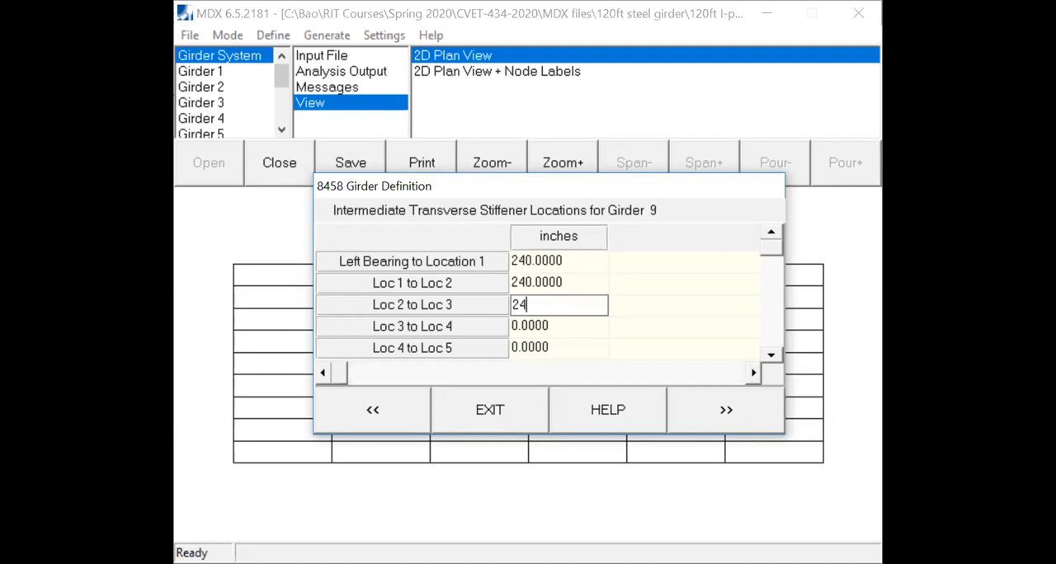
{"action": "left_click", "coordinate": [567, 322]}
{"action": "type", "text": "240"}
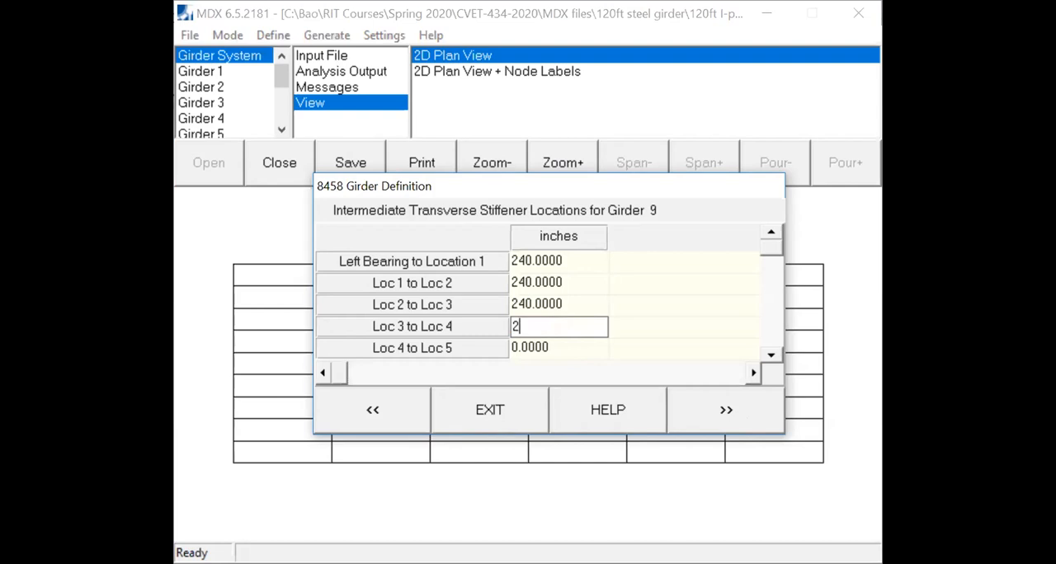
{"action": "left_click", "coordinate": [565, 350]}
{"action": "type", "text": "240"}
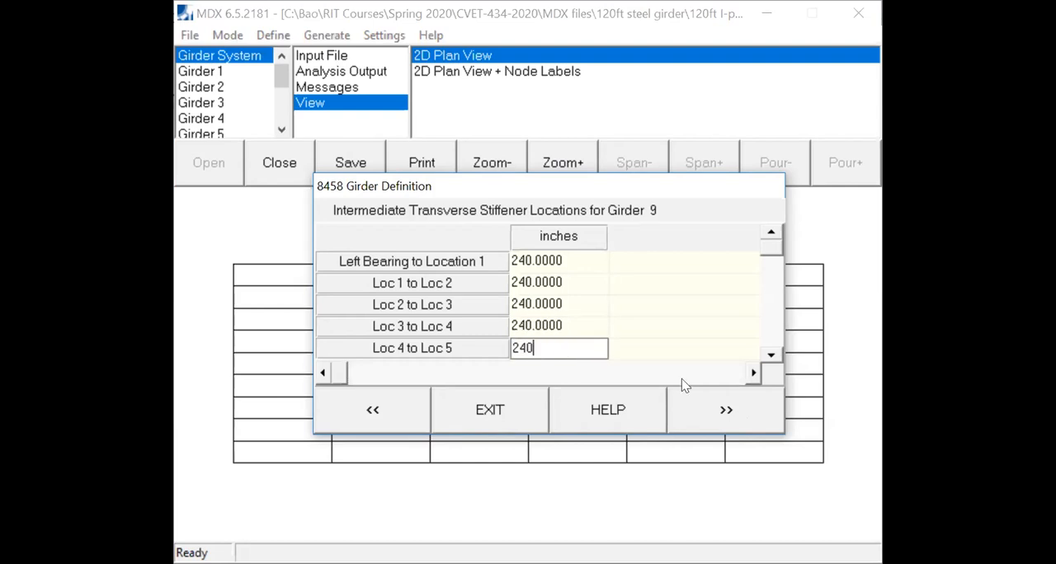
{"action": "left_click", "coordinate": [711, 419]}
- Define 5 intermediate transverse stiffener locations along girder 10, spaced 240 inches apart starting from the left bearing
{"action": "type", "text": "5"}
{"action": "left_click", "coordinate": [714, 412]}
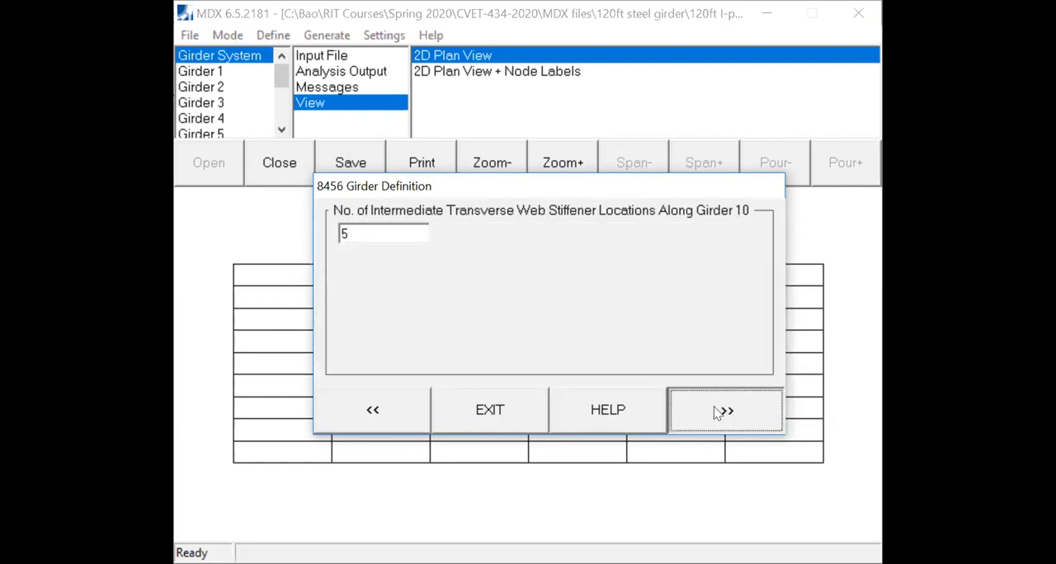
{"action": "type", "text": "240"}
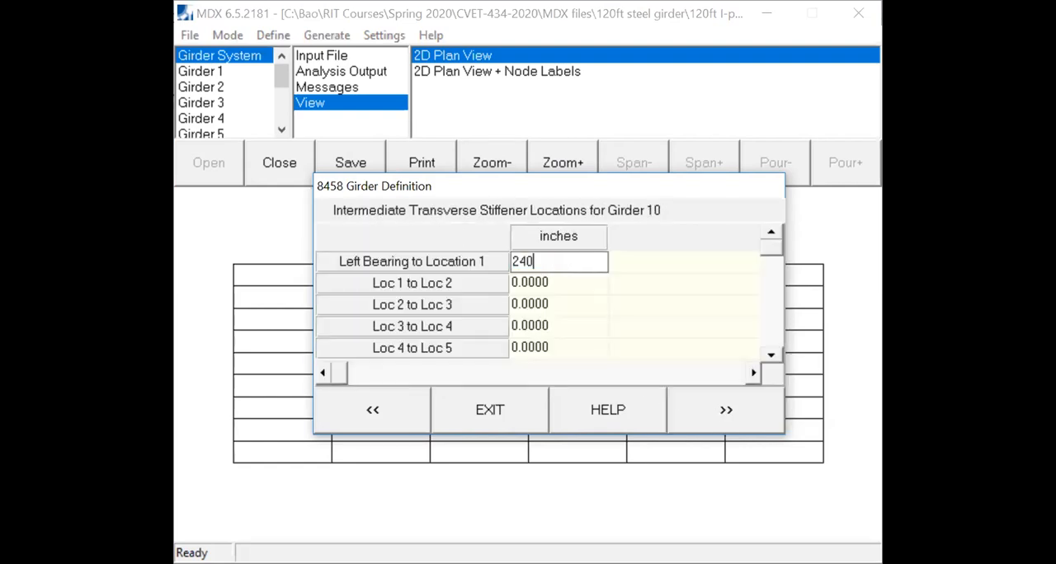
{"action": "left_click", "coordinate": [581, 282]}
{"action": "type", "text": "240"}
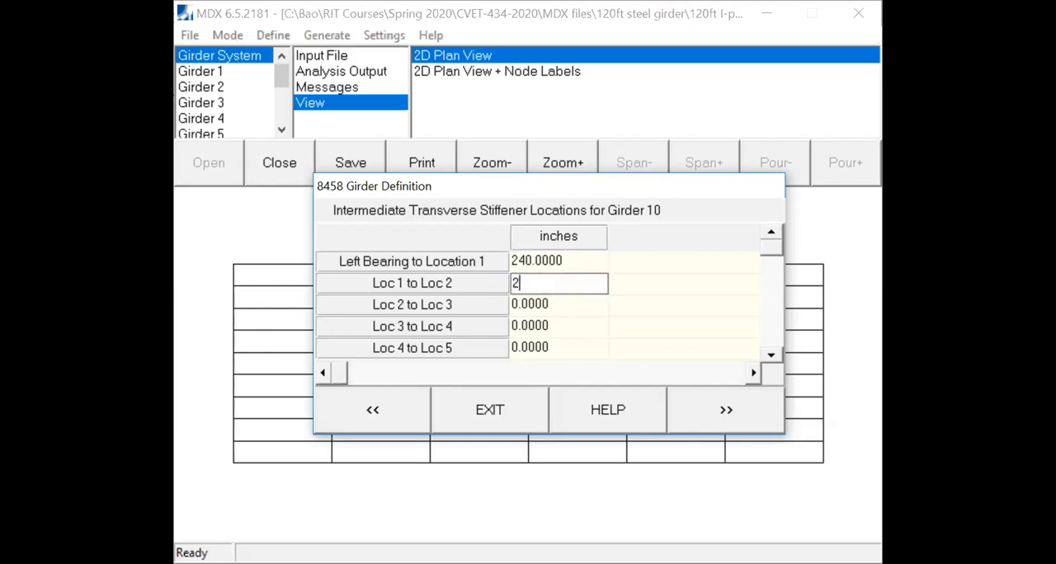
{"action": "left_click", "coordinate": [575, 305]}
{"action": "type", "text": "240"}
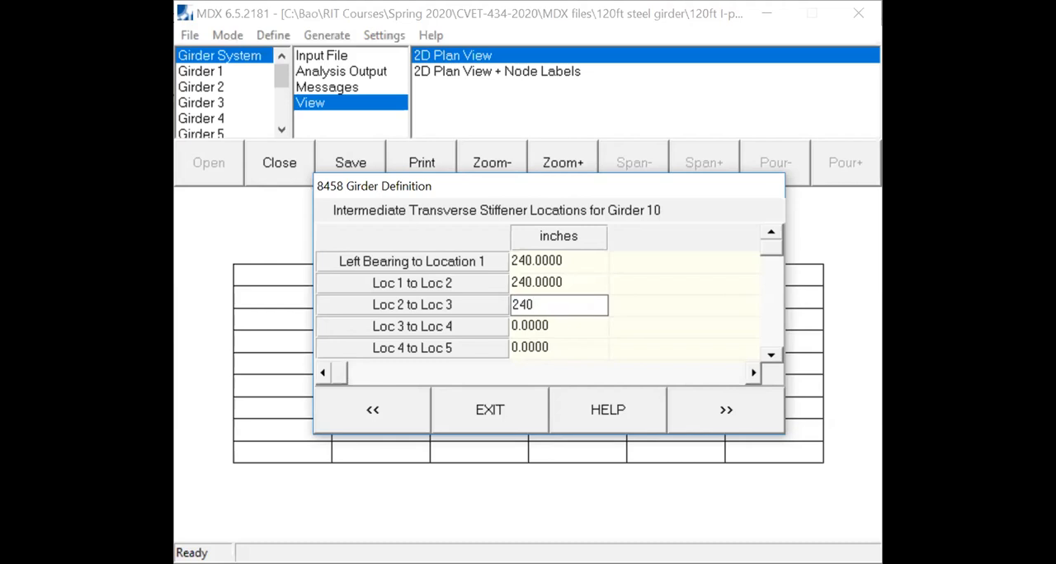
{"action": "left_click", "coordinate": [565, 324]}
{"action": "type", "text": "240"}
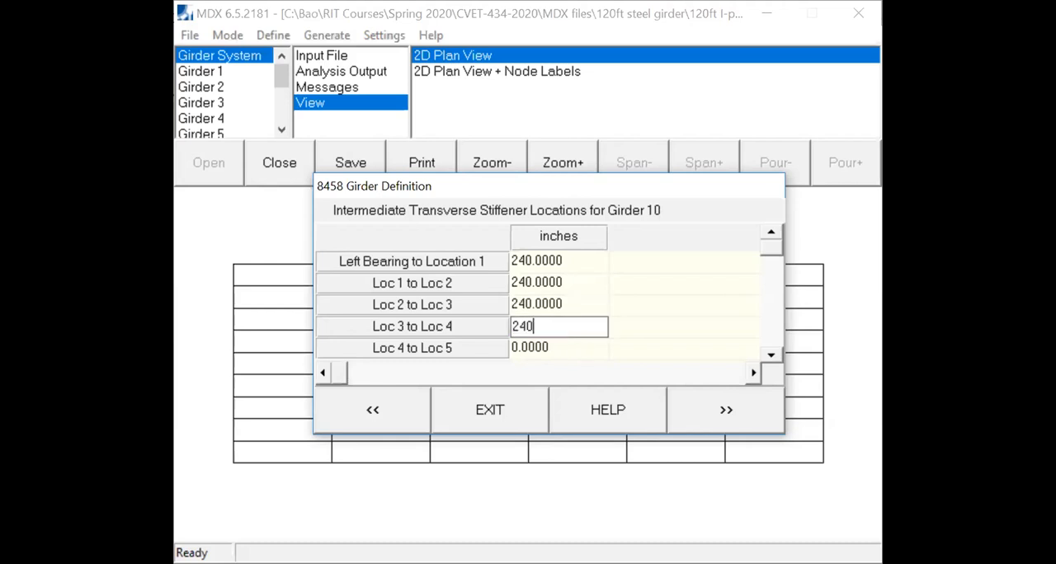
{"action": "left_click", "coordinate": [567, 339]}
{"action": "type", "text": "240"}
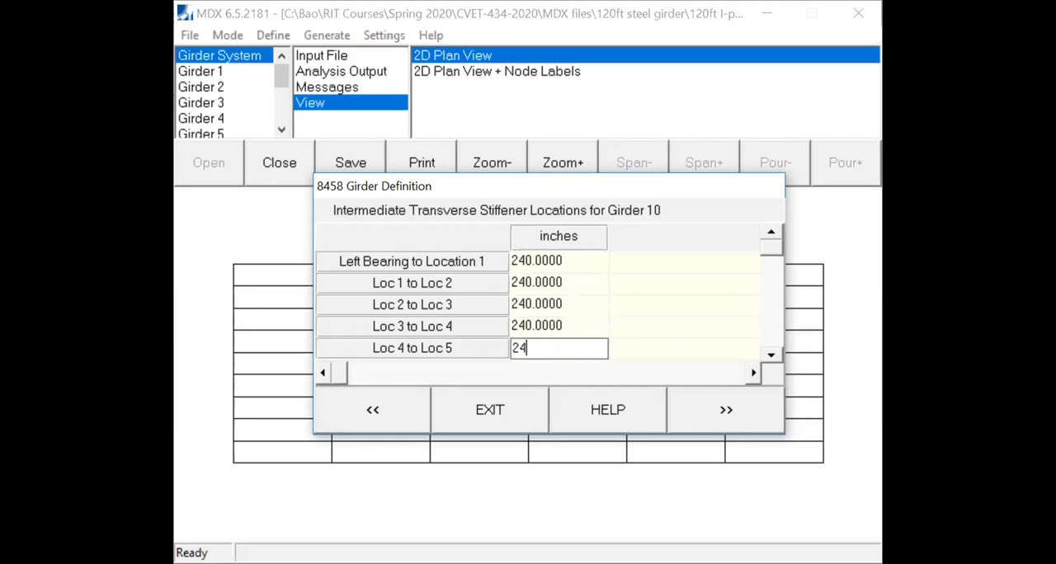
{"action": "left_click", "coordinate": [684, 401]}
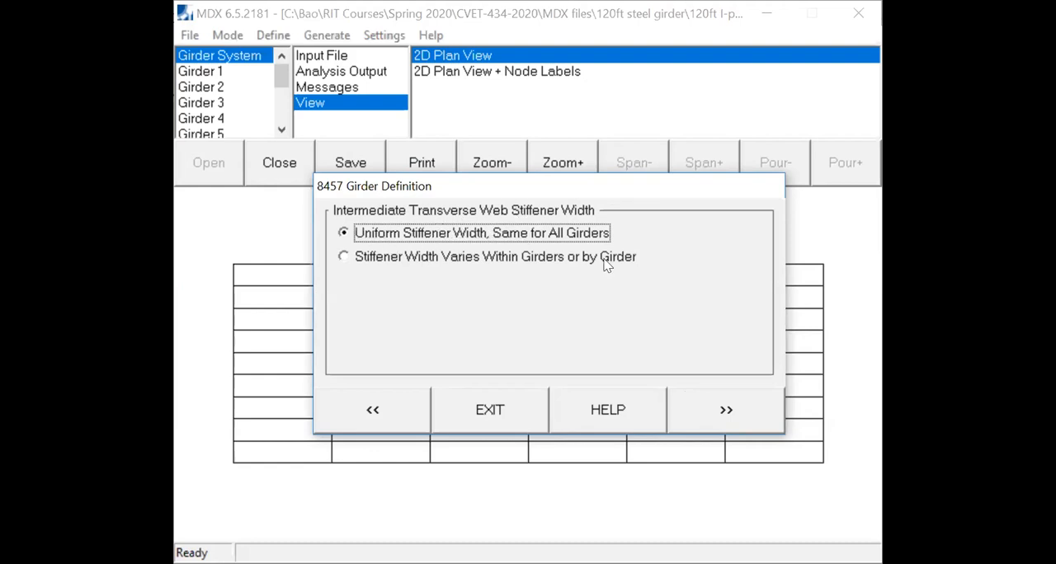
- Set a uniform intermediate transverse web stiffener width of 7.5 inches and thickness of 0.5 inches for all girders
{"action": "left_click", "coordinate": [725, 407]}
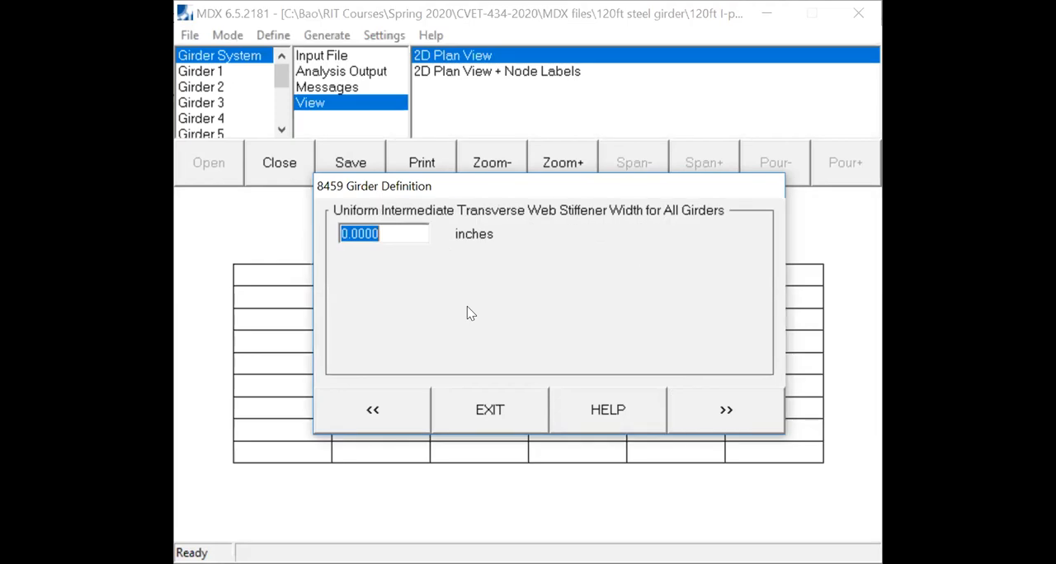
{"action": "type", "text": "7"}
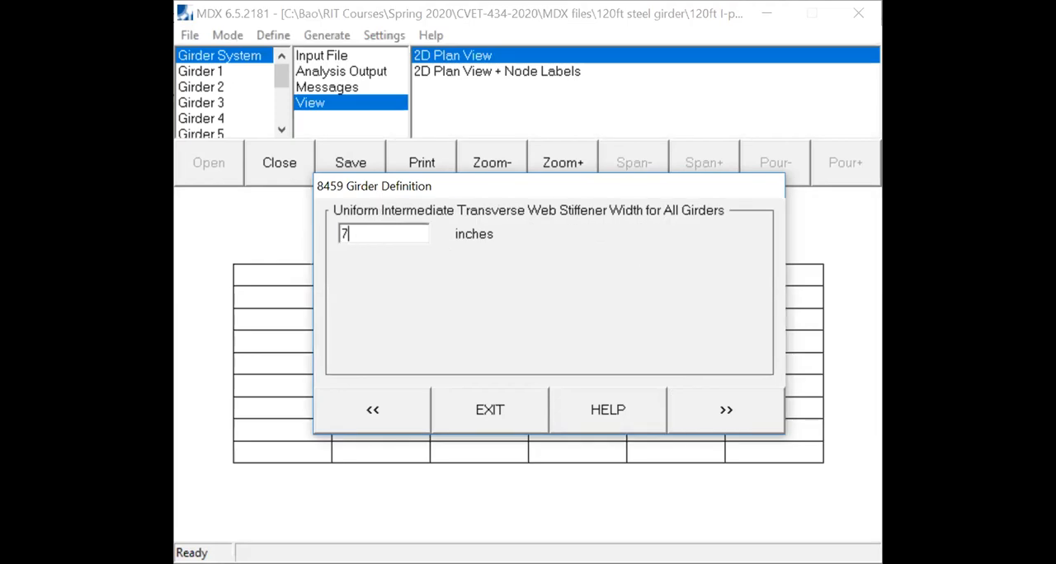
{"action": "type", "text": ".5"}
{"action": "left_click", "coordinate": [710, 424]}
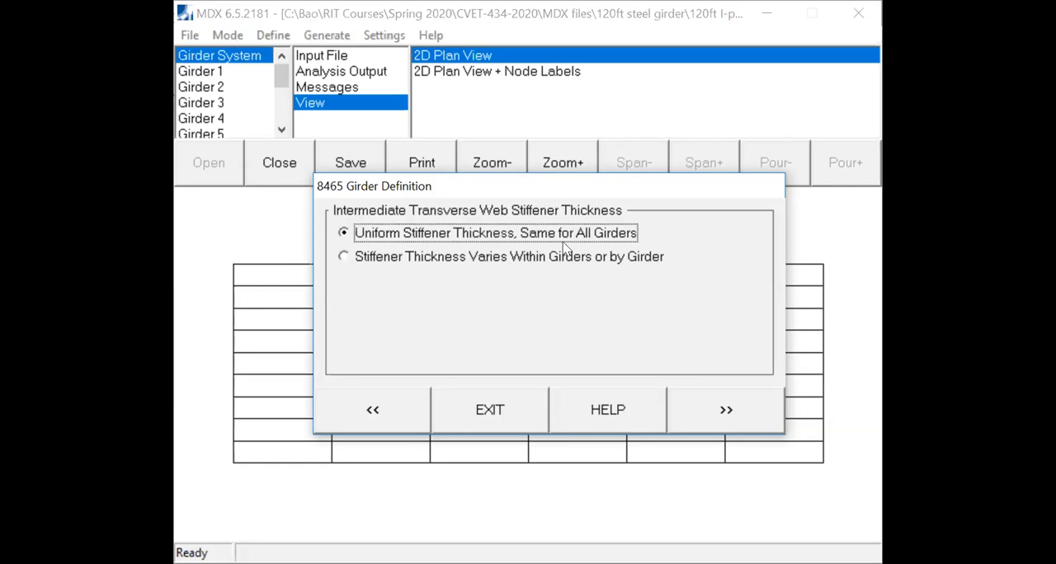
{"action": "left_click", "coordinate": [730, 408]}
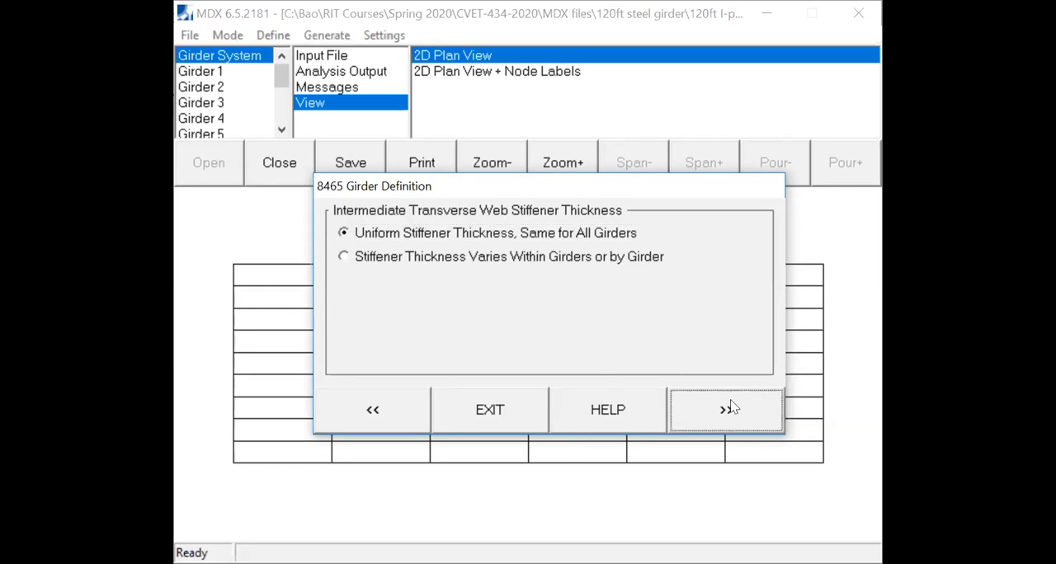
{"action": "type", "text": "0.5"}
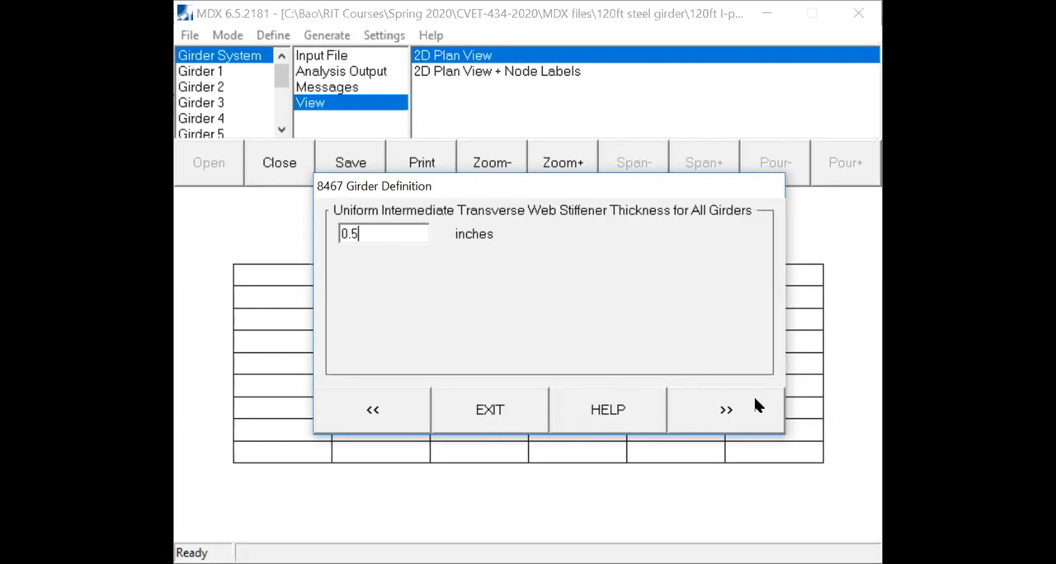
{"action": "left_click", "coordinate": [740, 417]}
{"action": "left_click", "coordinate": [741, 417]}
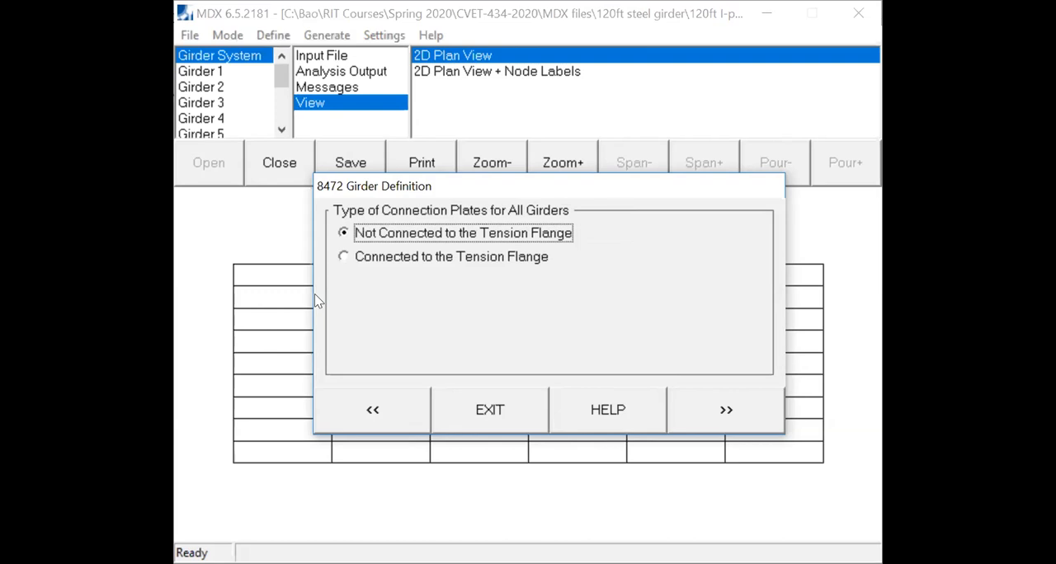
- Set all girders' connection plates as connected to the tension flange, with a zero stiffener gap and no longitudinal web stiffeners
{"action": "left_click", "coordinate": [344, 257]}
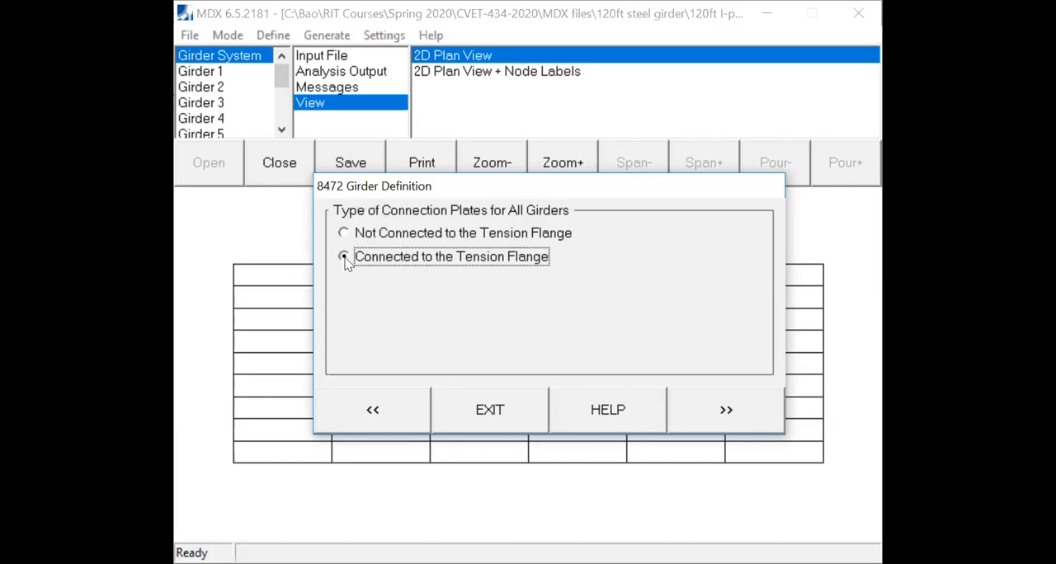
{"action": "left_click", "coordinate": [345, 259]}
{"action": "left_click", "coordinate": [345, 258]}
{"action": "left_click", "coordinate": [735, 422]}
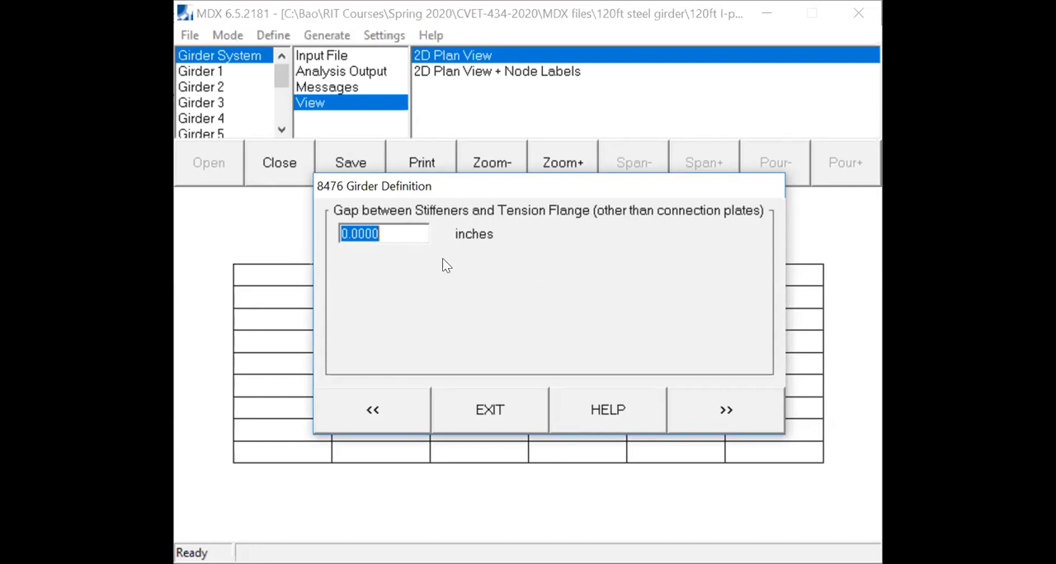
{"action": "left_click", "coordinate": [711, 406]}
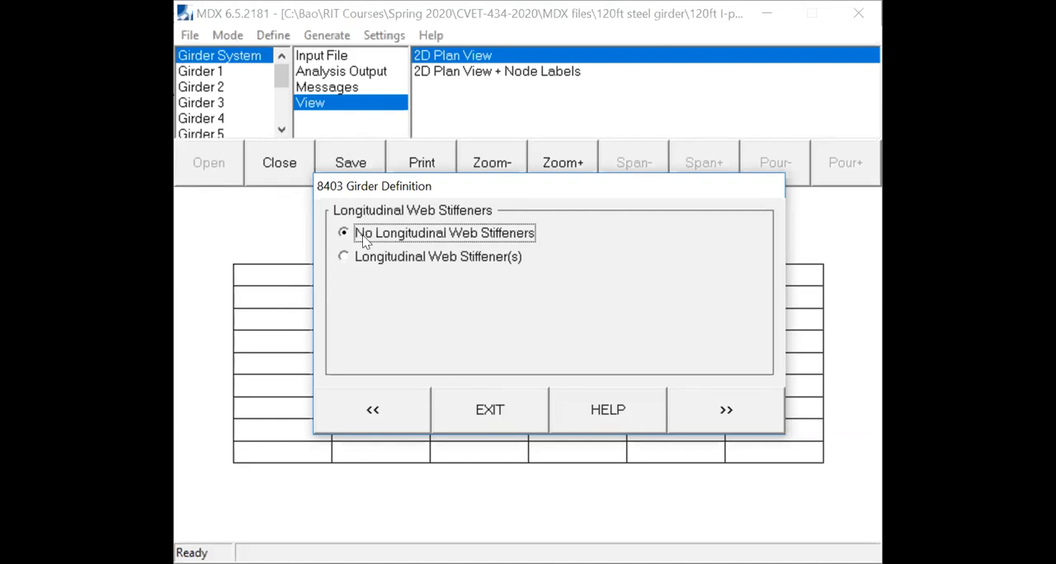
{"action": "left_click", "coordinate": [720, 414]}
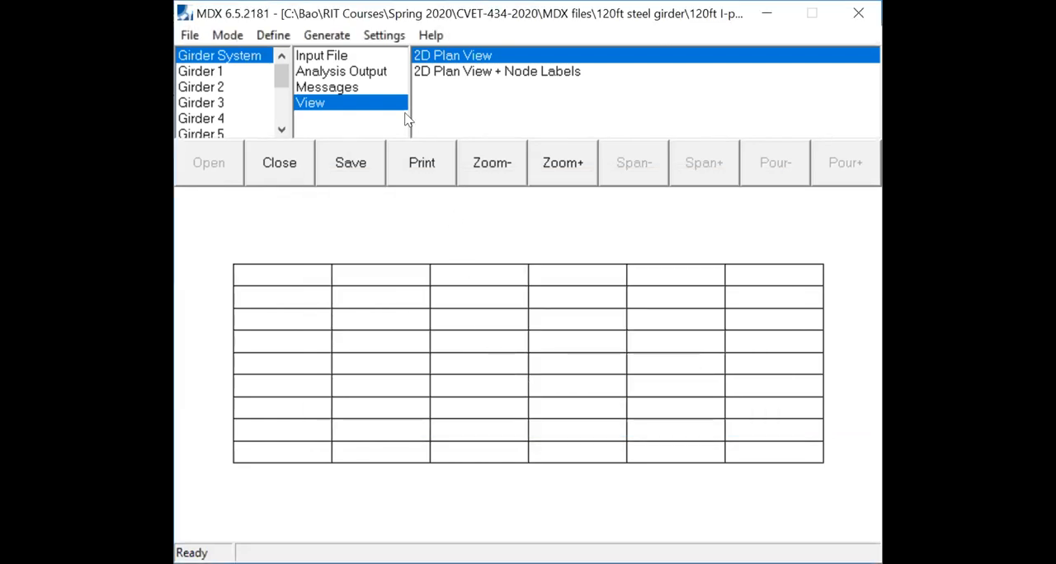
- Begin the bracing definition with A36 steel as the bracing steel and 1 bracing group
{"action": "left_click", "coordinate": [273, 35]}
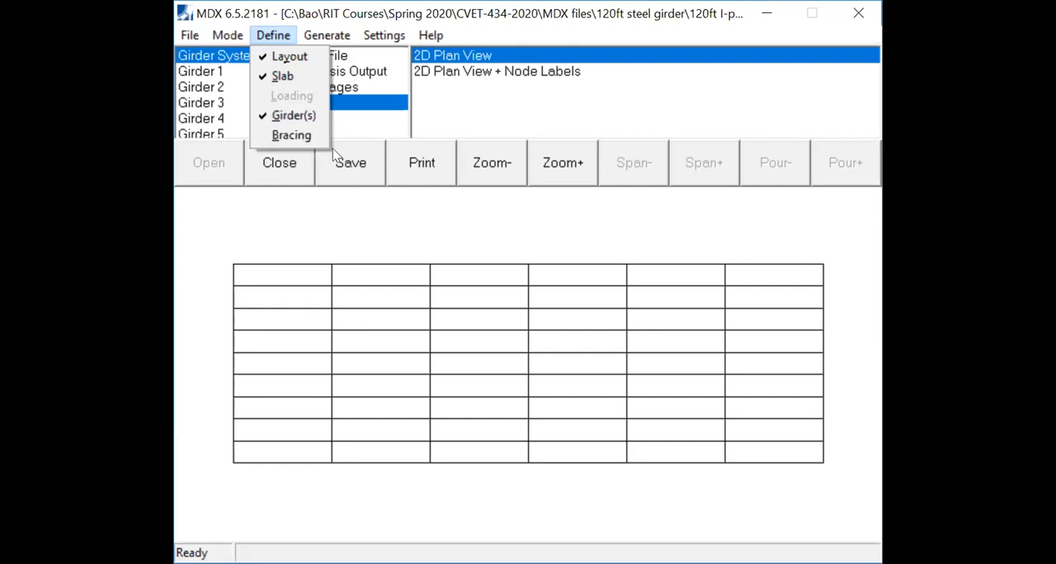
{"action": "left_click", "coordinate": [293, 137]}
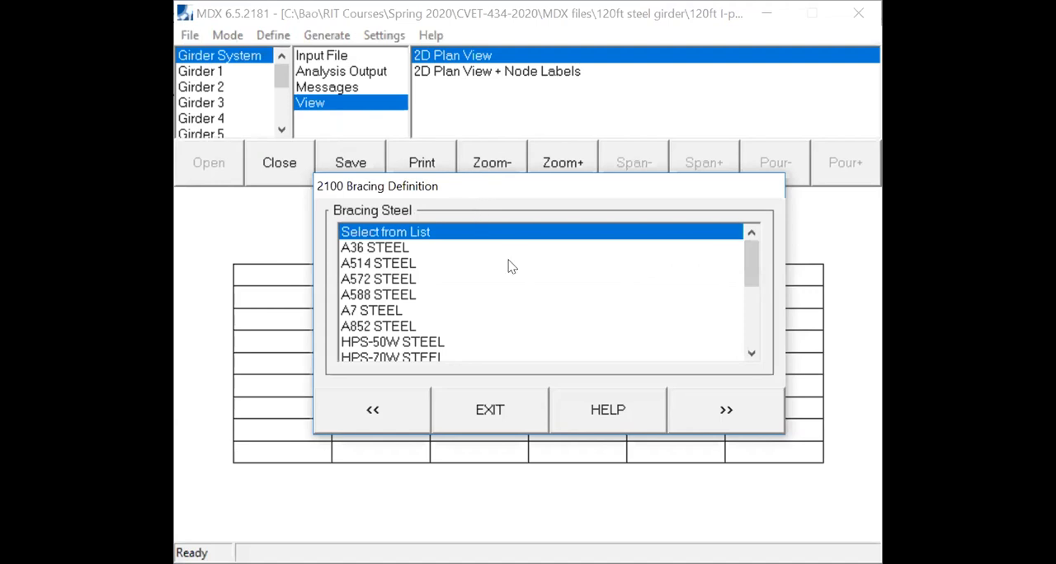
{"action": "left_click", "coordinate": [368, 250]}
{"action": "key", "text": "ctrl"}
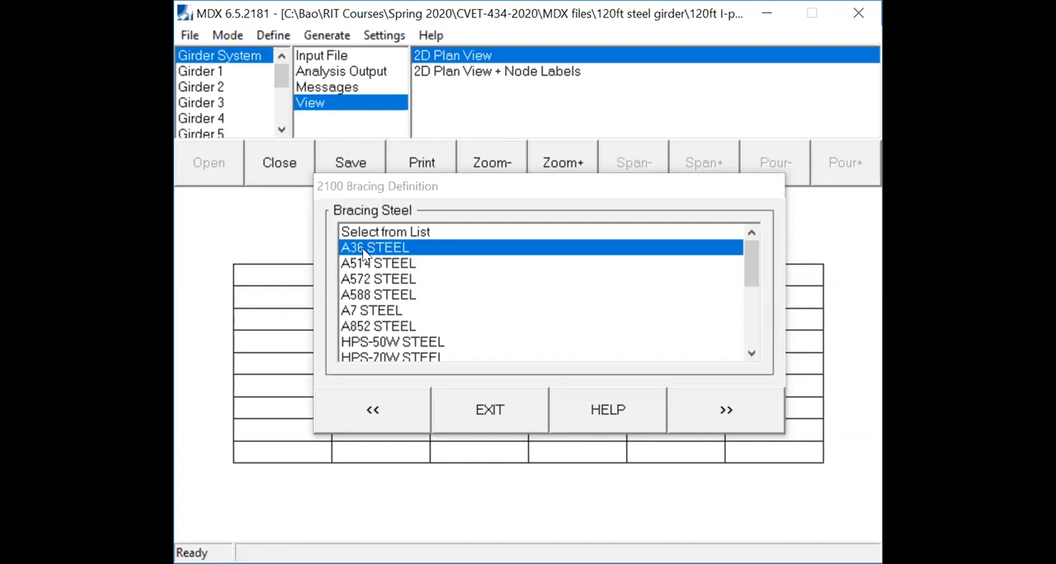
{"action": "left_click", "coordinate": [723, 400]}
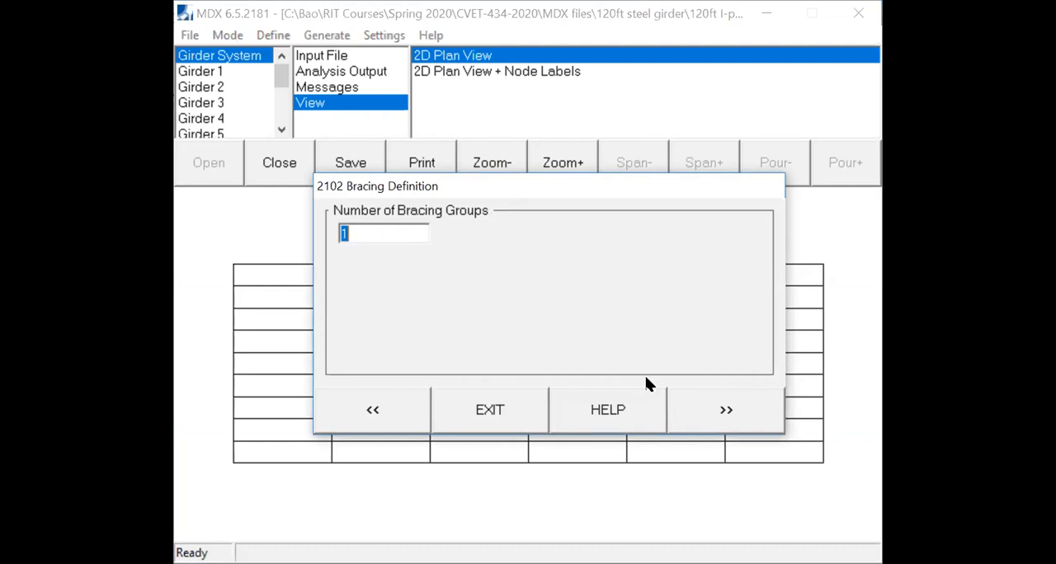
{"action": "left_click", "coordinate": [700, 417]}
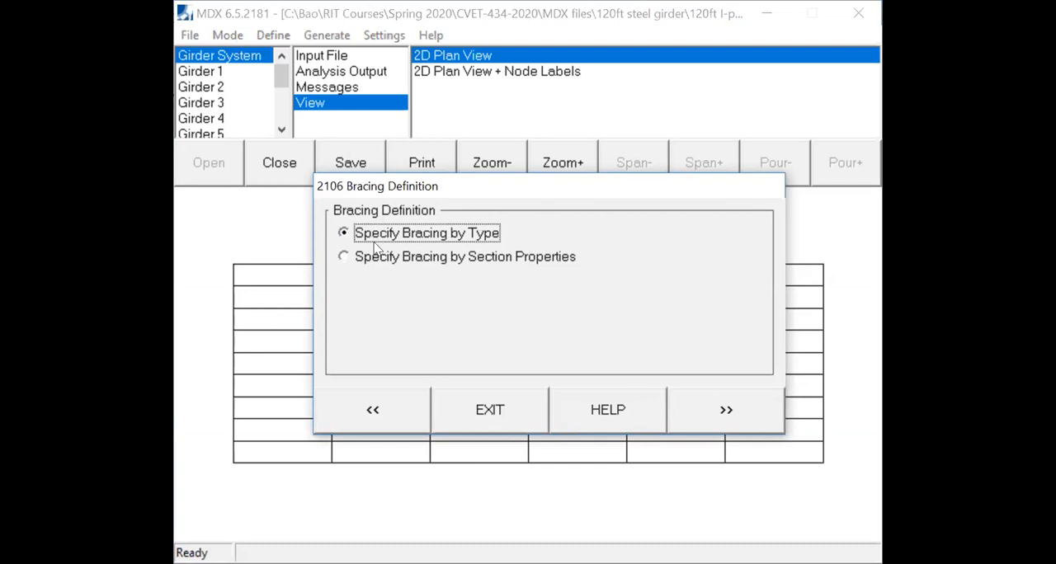
- Specify the bracing by type and assign TYPE B (top and bottom chords, diagonals to center of top) to bracing group 1
{"action": "left_click", "coordinate": [375, 245]}
{"action": "left_click", "coordinate": [711, 419]}
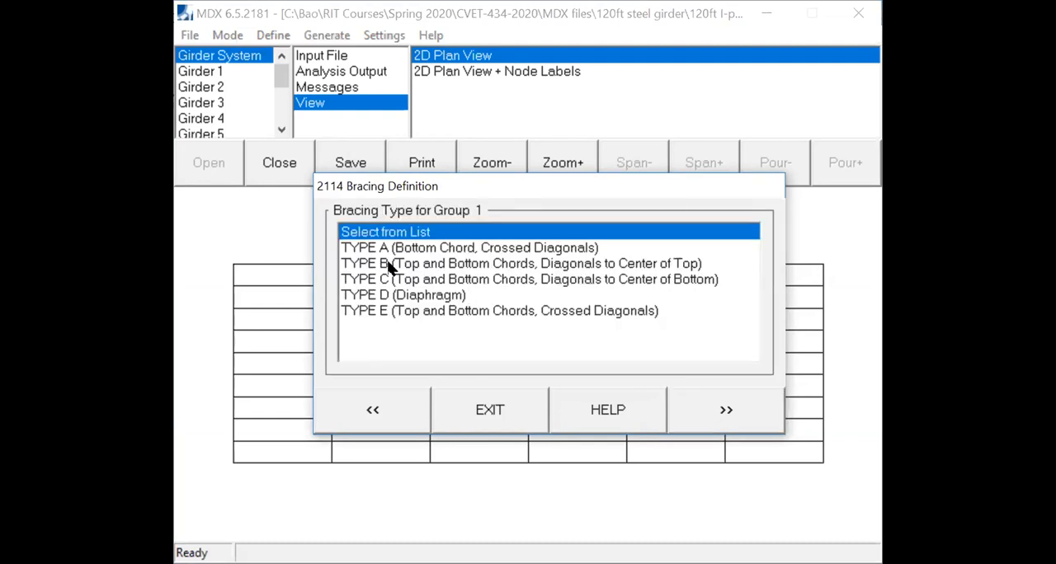
{"action": "left_click", "coordinate": [390, 264]}
{"action": "key", "text": "ctrl"}
{"action": "key", "text": "ctrl"}
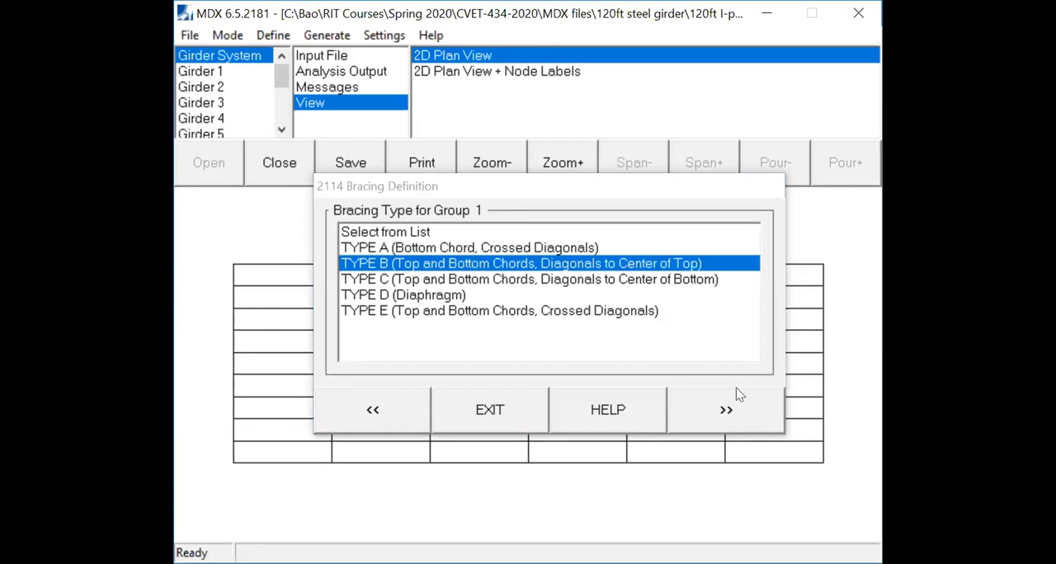
{"action": "left_click", "coordinate": [726, 407]}
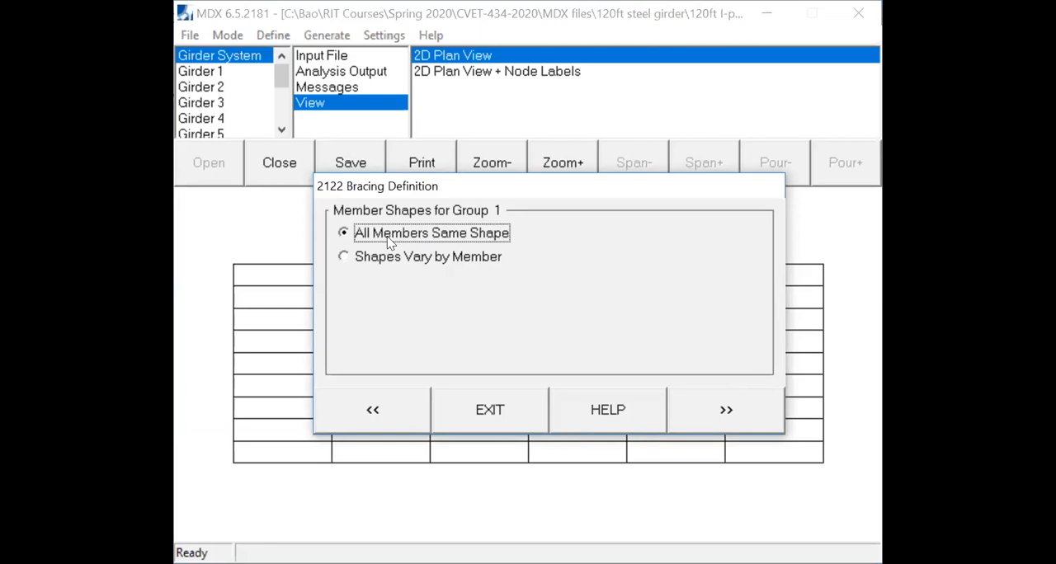
- Give all members of bracing group 1 the same shape, using the single angle L6X6X0.5
{"action": "left_click", "coordinate": [733, 418]}
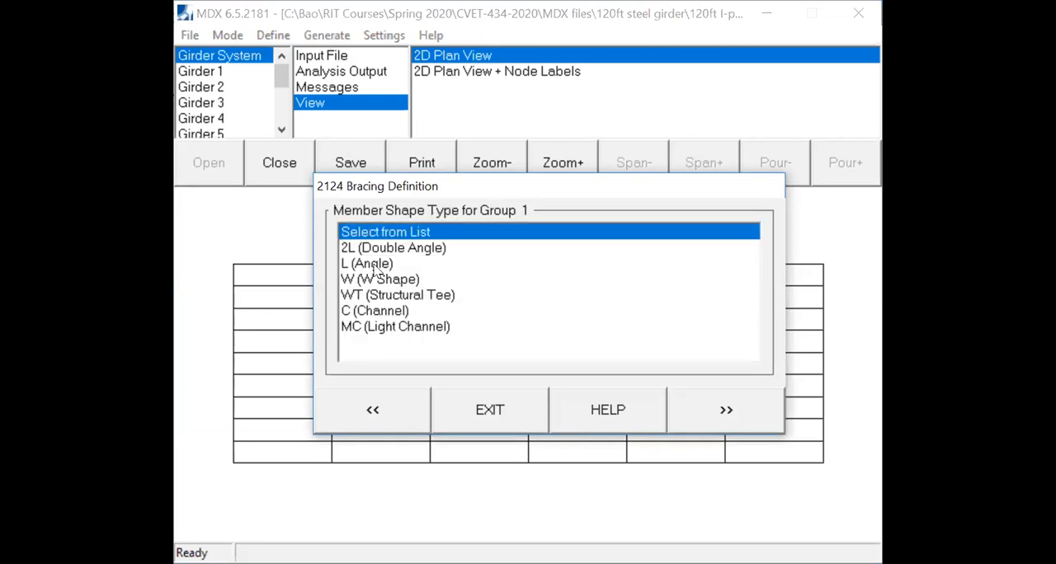
{"action": "left_click", "coordinate": [373, 263]}
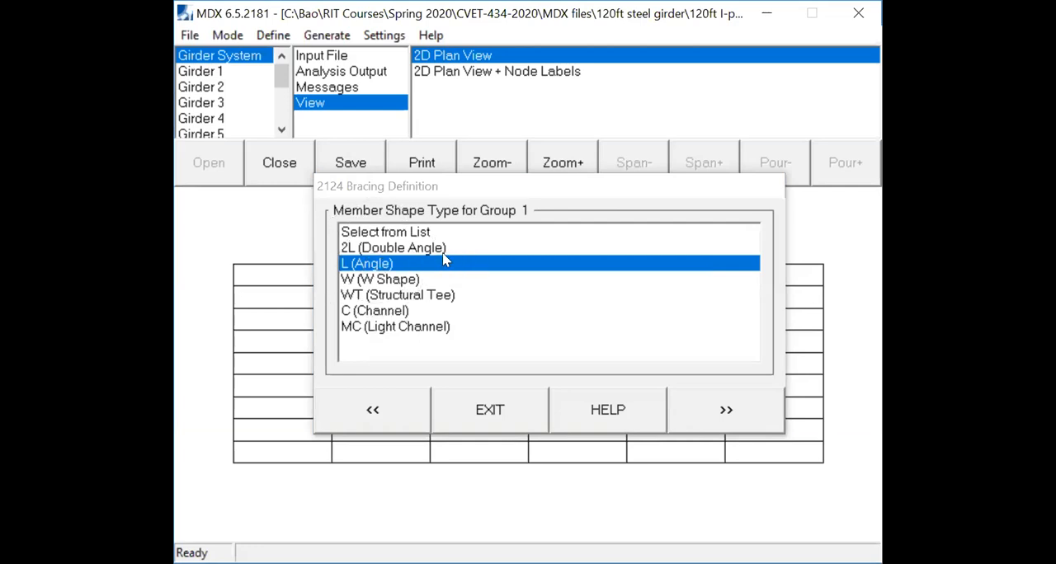
{"action": "left_click", "coordinate": [733, 419]}
{"action": "left_click_drag", "start_coordinate": [748, 252], "coordinate": [749, 268]}
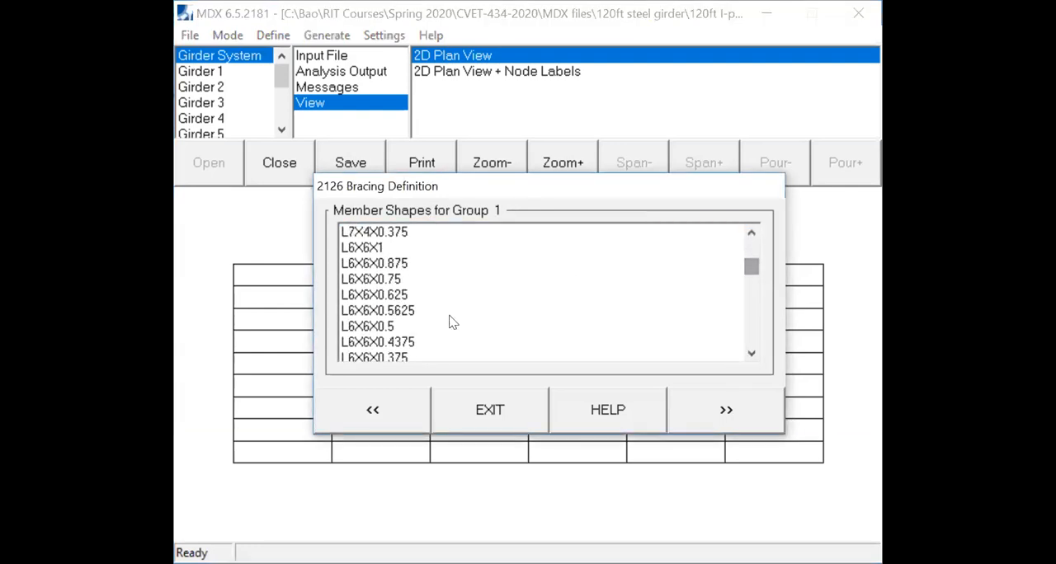
{"action": "left_click", "coordinate": [365, 330]}
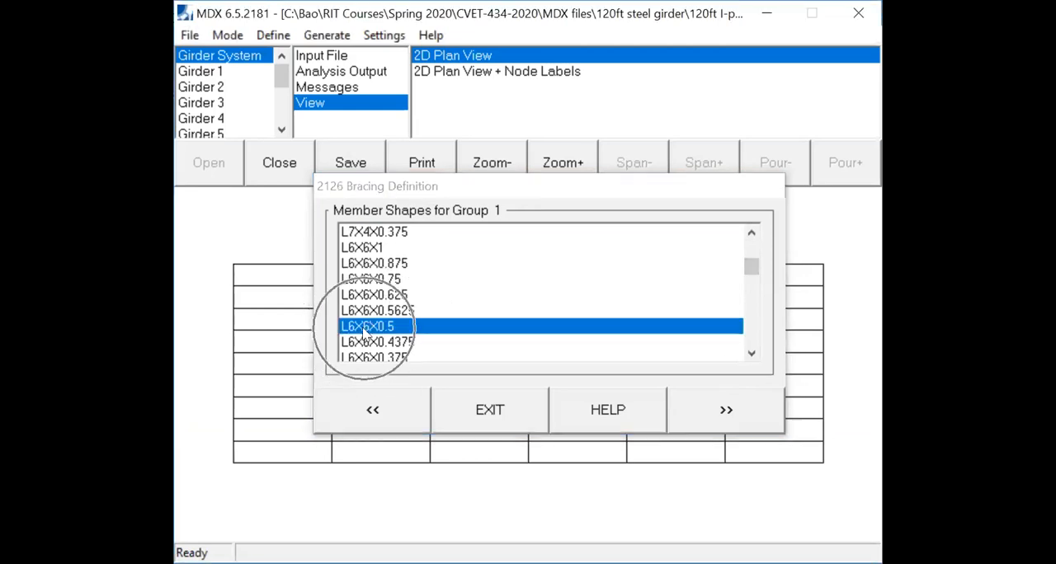
{"action": "left_click", "coordinate": [364, 330]}
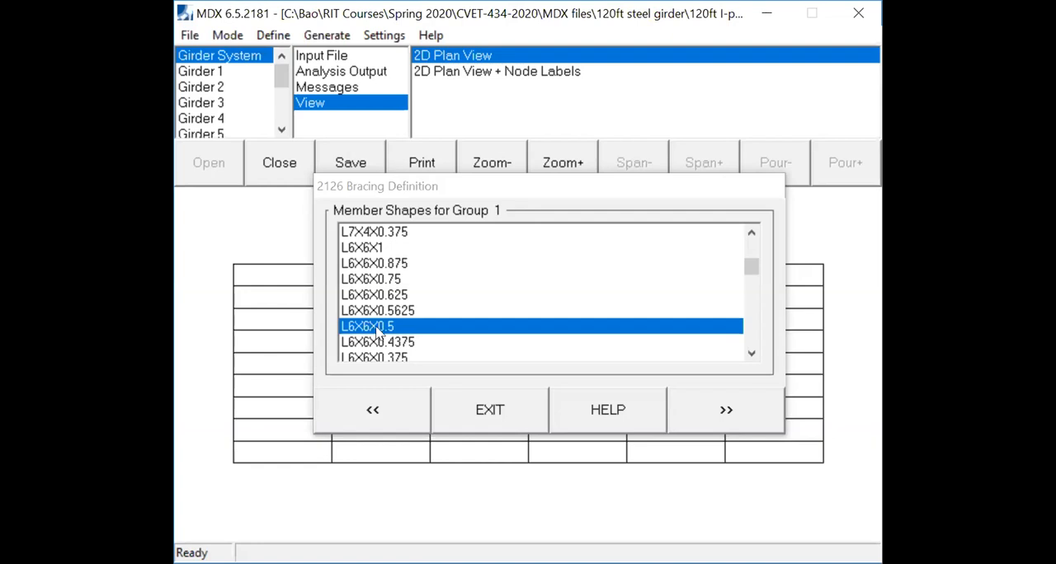
{"action": "left_click", "coordinate": [743, 403]}
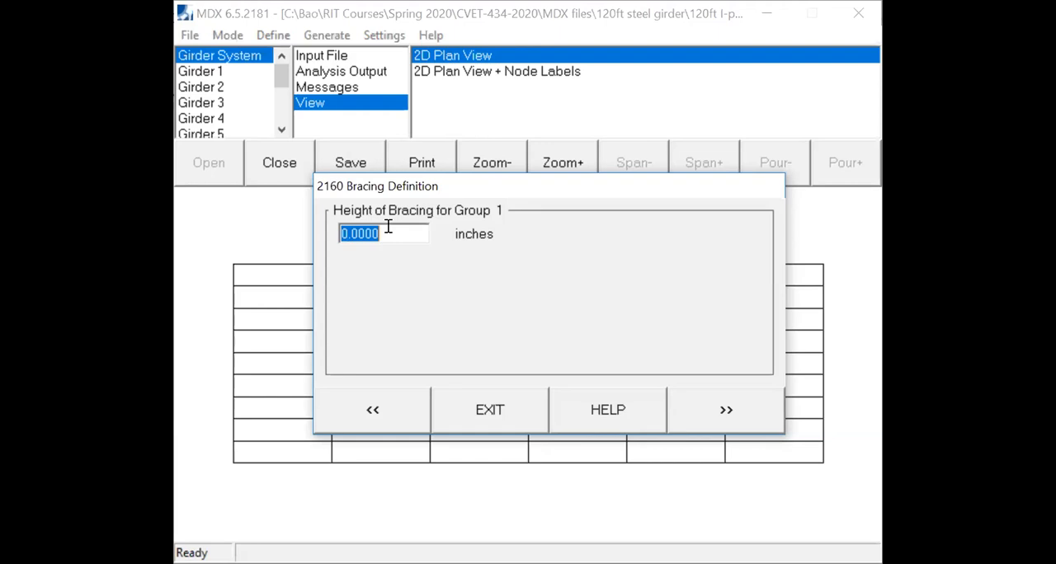
- Set bracing group 1's height to 46 inches and its connection distance from the girder web to 3.75 inches
{"action": "type", "text": "46"}
{"action": "left_click", "coordinate": [729, 410]}
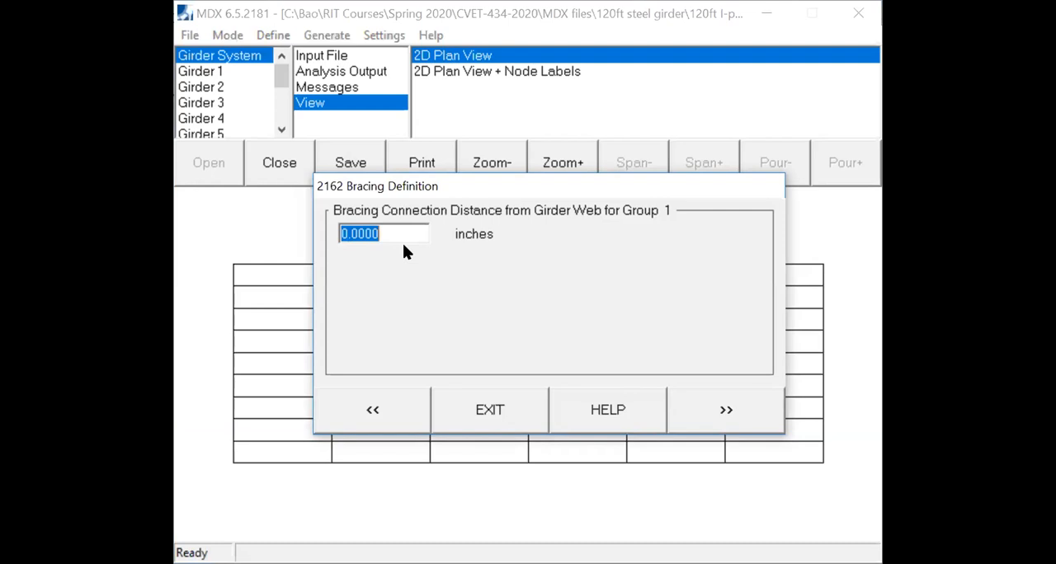
{"action": "type", "text": "3.5"}
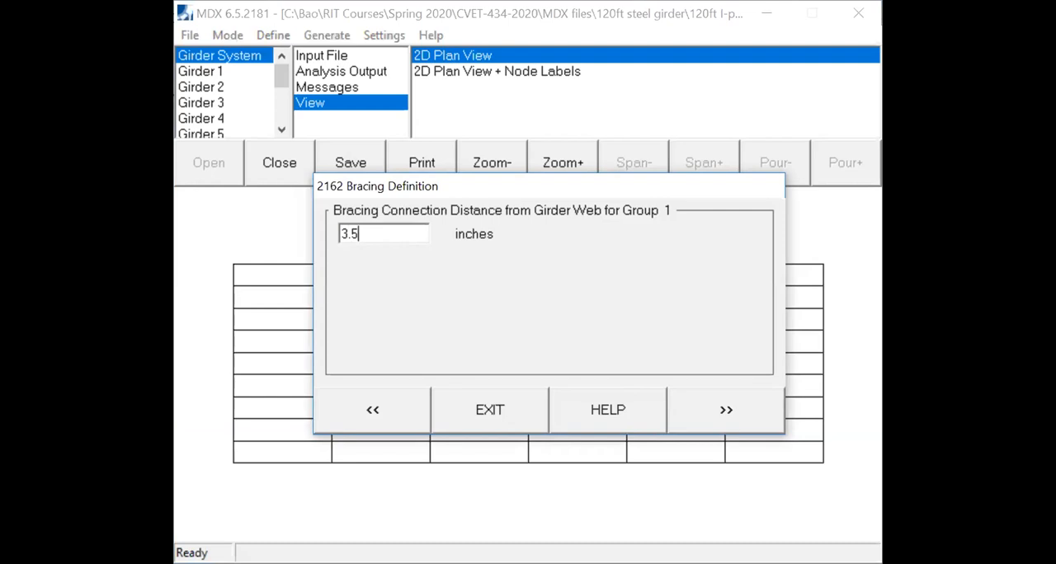
{"action": "left_click", "coordinate": [739, 415]}
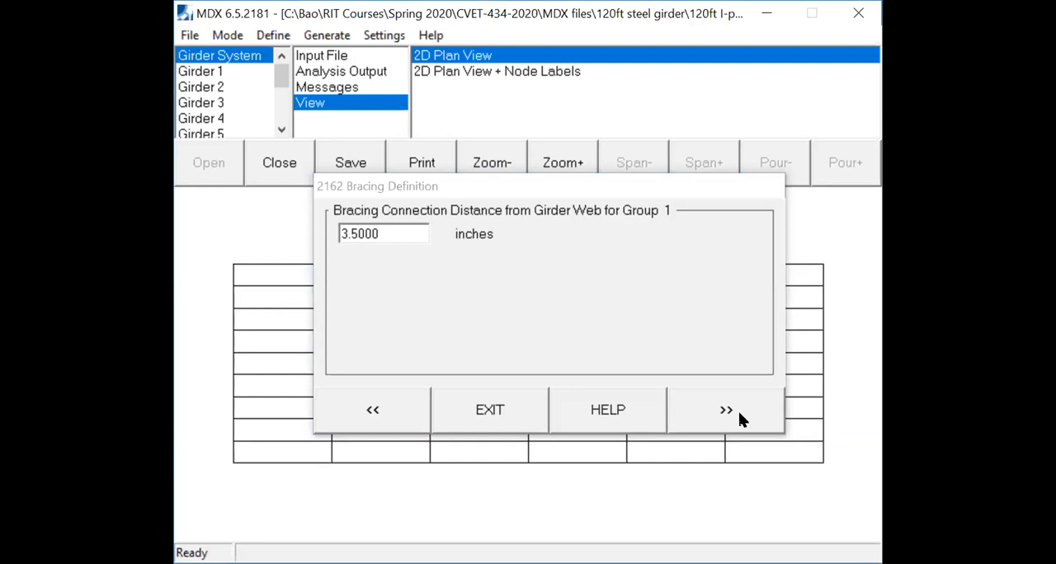
{"action": "left_click", "coordinate": [350, 225]}
{"action": "type", "text": "7"}
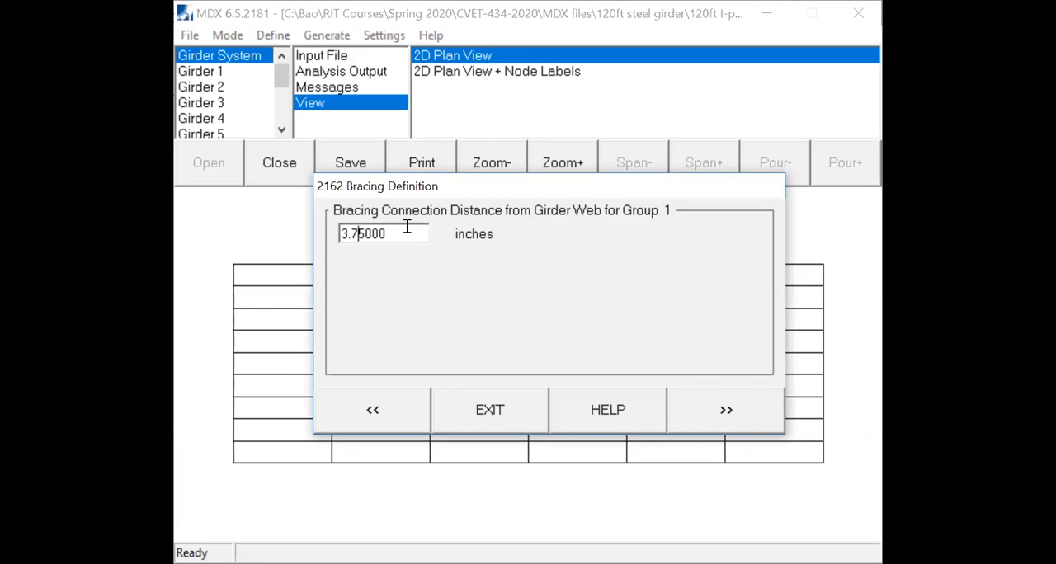
{"action": "left_click", "coordinate": [737, 407]}
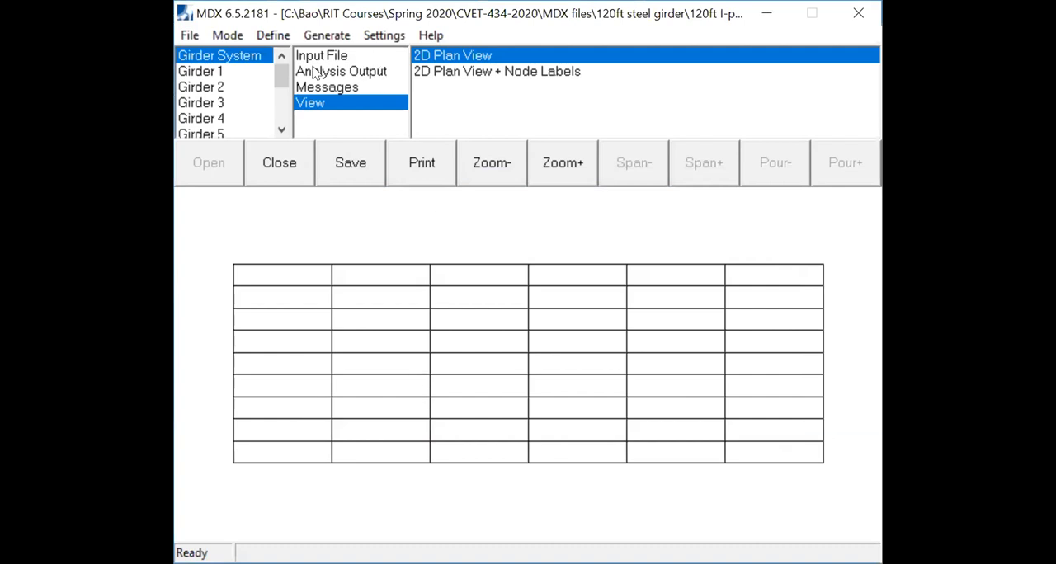
- Begin the loading definition with self weight as noncomposite dead load and the additional steel weight specified as a uniform load by girder
{"action": "left_click", "coordinate": [273, 37]}
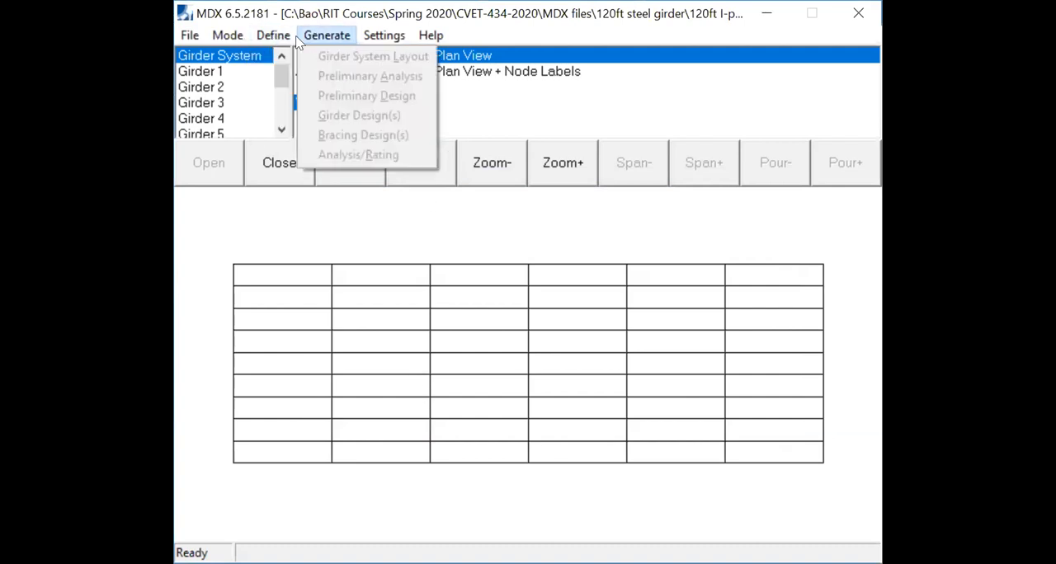
{"action": "mouse_move", "coordinate": [322, 41]}
{"action": "mouse_move", "coordinate": [273, 37]}
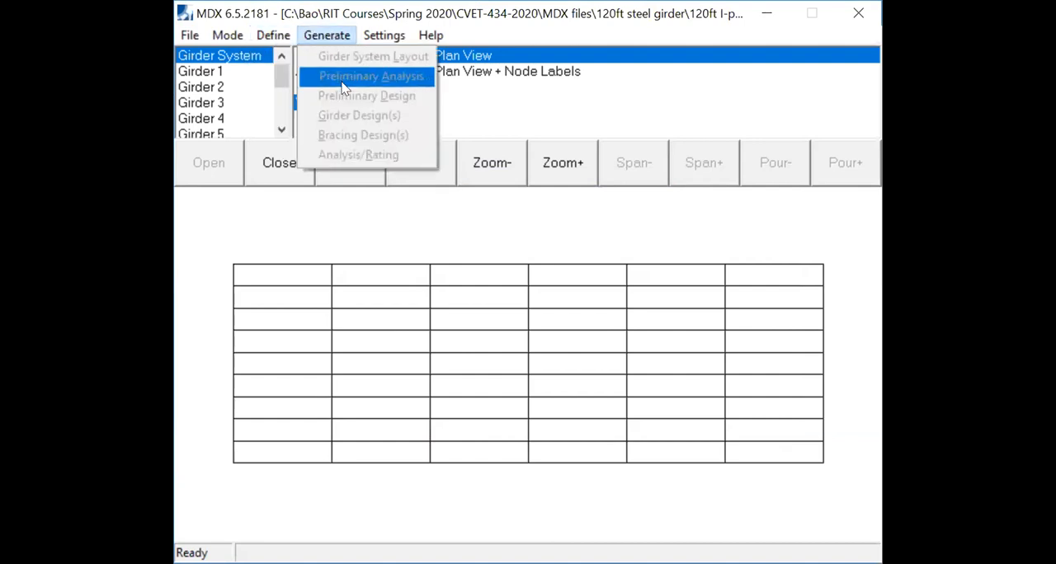
{"action": "mouse_move", "coordinate": [375, 42]}
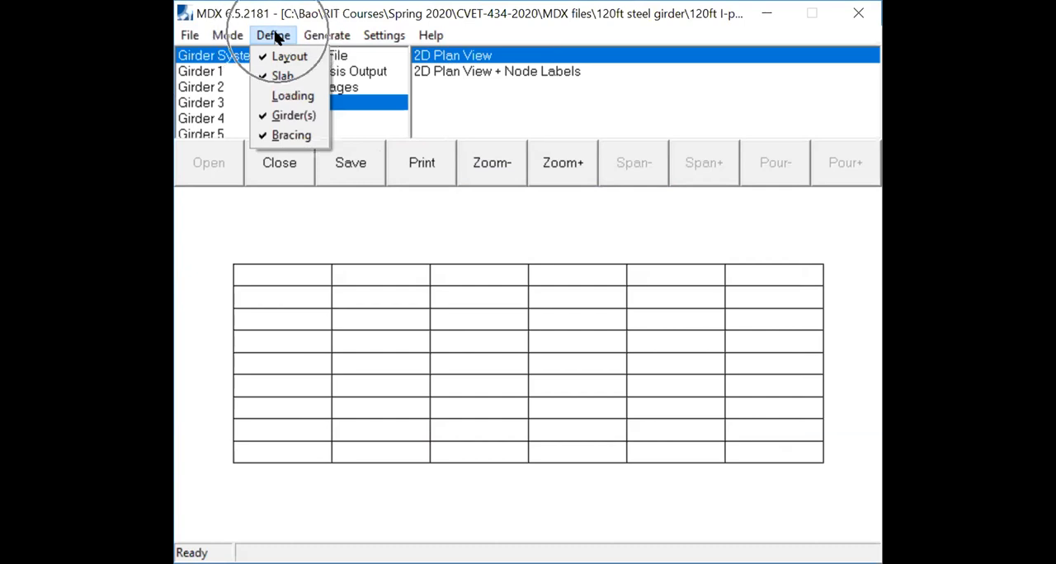
{"action": "left_click", "coordinate": [290, 98]}
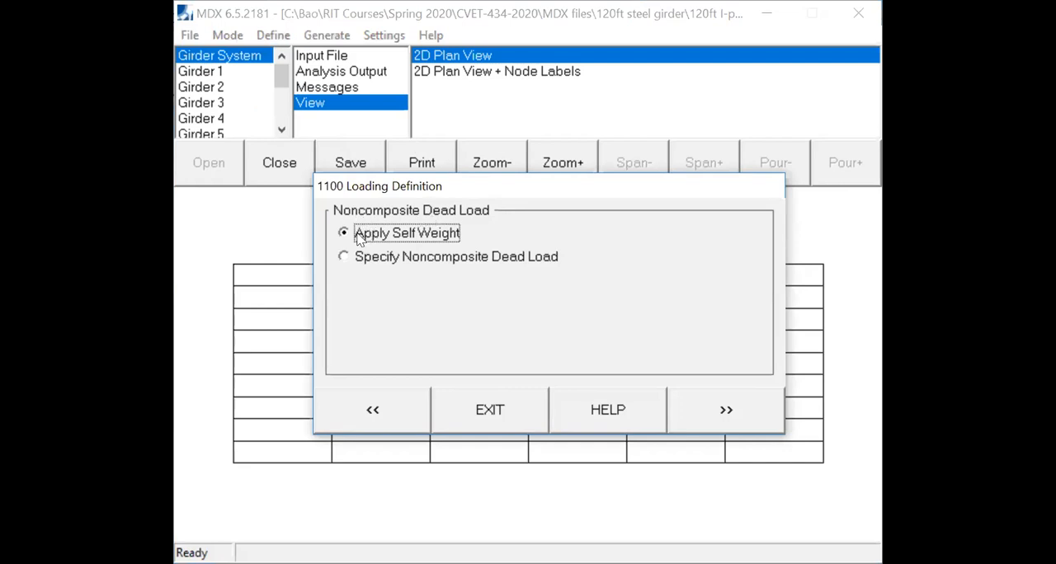
{"action": "key", "text": "ctrl"}
{"action": "key", "text": "ctrl"}
{"action": "key", "text": "ctrl"}
{"action": "key", "text": "ctrl"}
{"action": "key", "text": "ctrl"}
{"action": "left_click", "coordinate": [729, 409]}
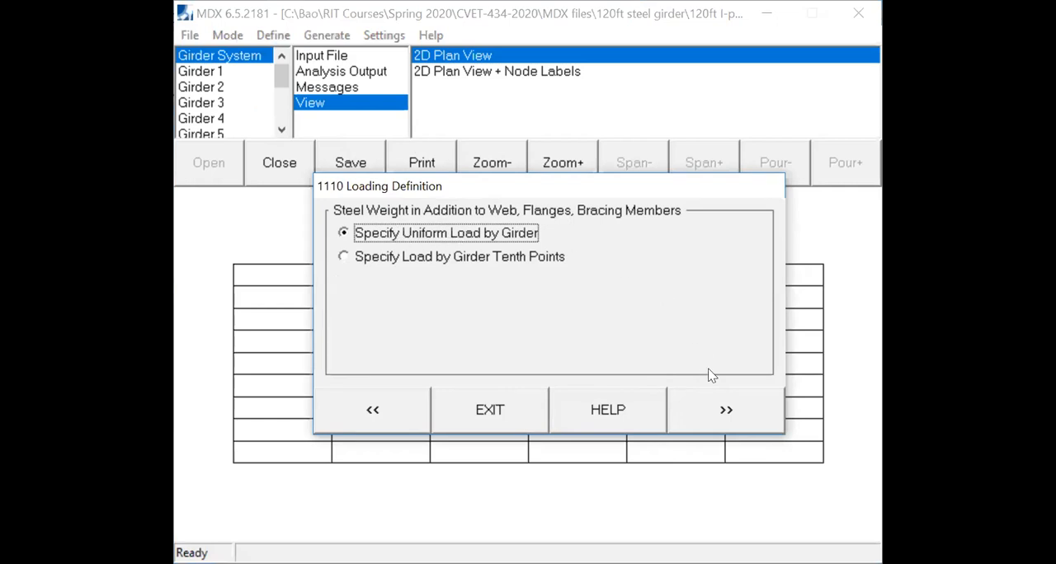
{"action": "left_click", "coordinate": [454, 235]}
{"action": "left_click", "coordinate": [722, 414]}
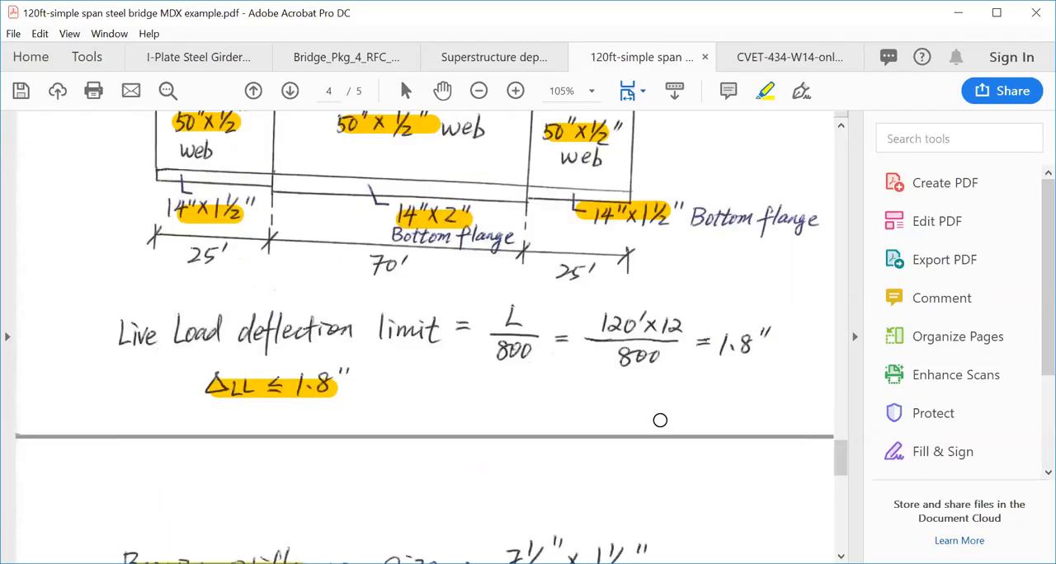
- In the Acrobat load calculation notes, highlight the steel deck form loads of 0.072 klf (interior) and 0.036 klf (exterior)
{"action": "scroll", "coordinate": [657, 419], "scroll_direction": "down", "scroll_amount": 5}
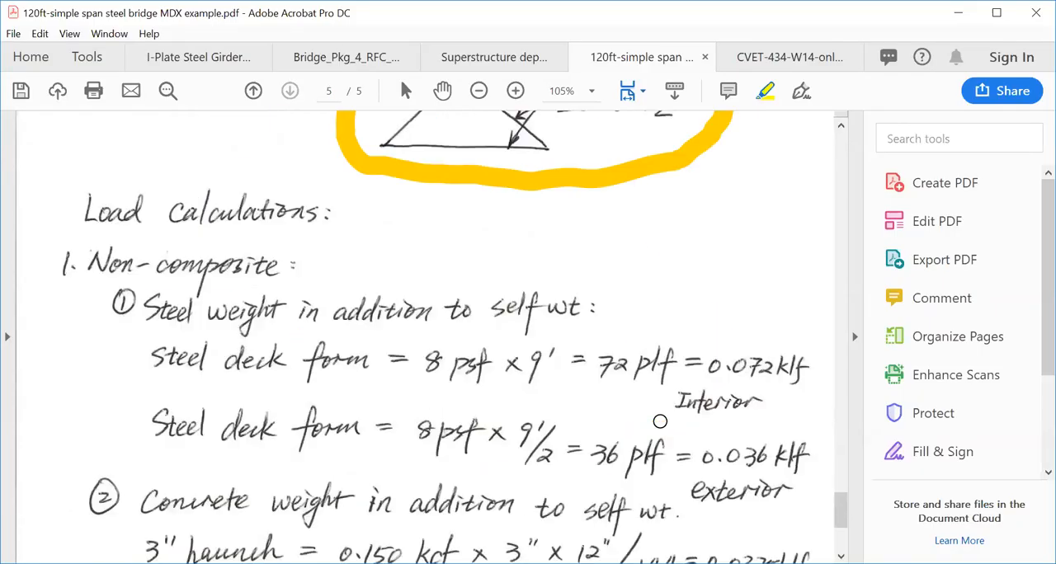
{"action": "scroll", "coordinate": [660, 421], "scroll_direction": "down", "scroll_amount": 3}
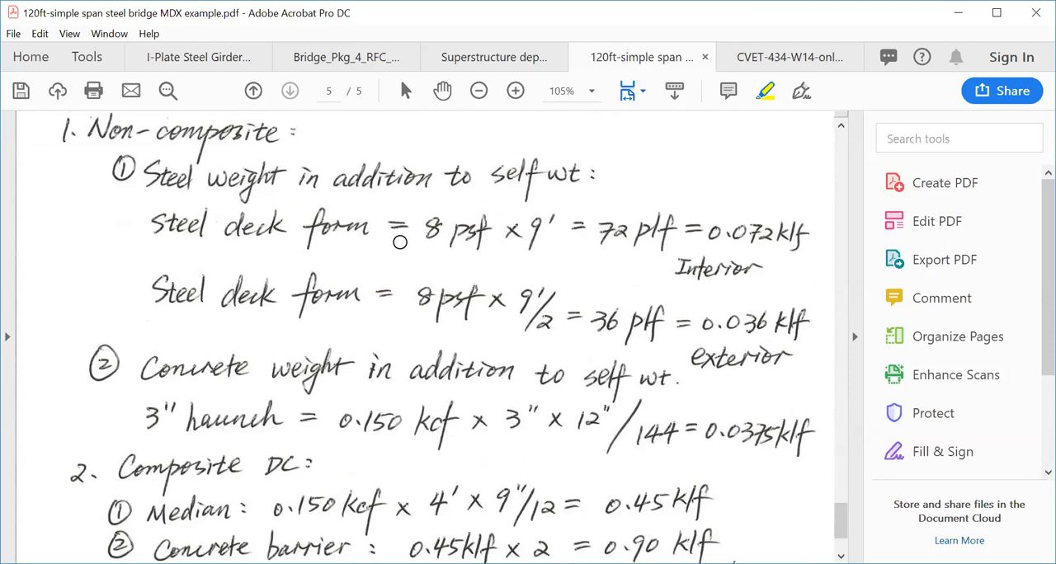
{"action": "left_click_drag", "start_coordinate": [703, 233], "coordinate": [801, 234]}
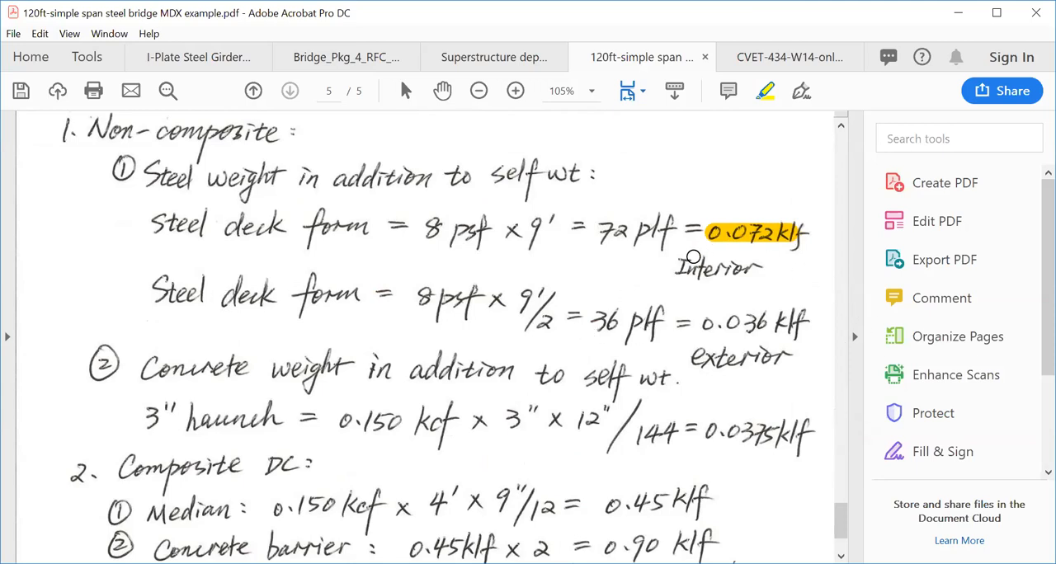
{"action": "left_click_drag", "start_coordinate": [675, 269], "coordinate": [752, 267]}
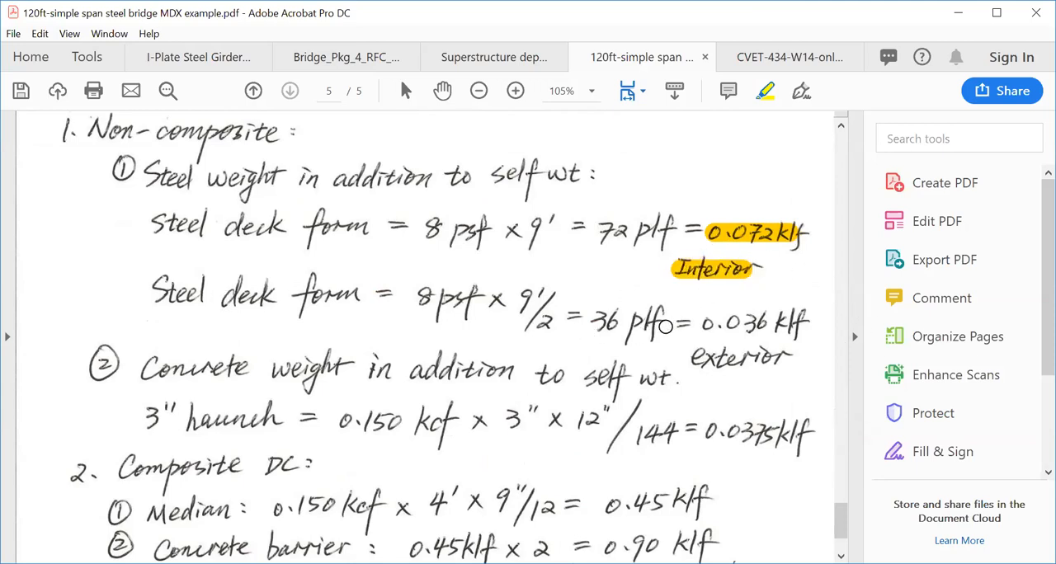
{"action": "left_click_drag", "start_coordinate": [709, 324], "coordinate": [801, 319]}
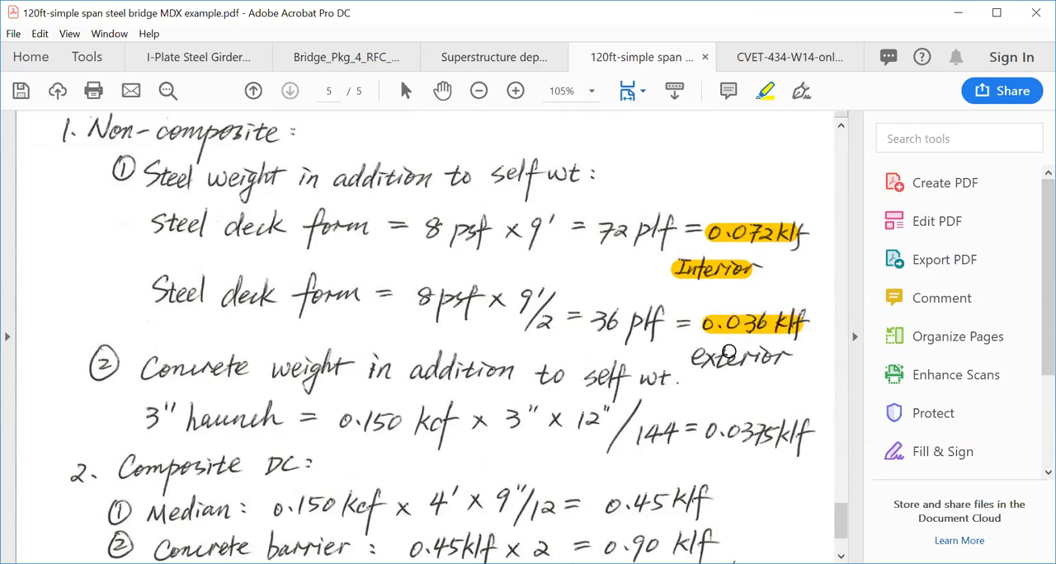
{"action": "left_click_drag", "start_coordinate": [695, 358], "coordinate": [788, 357]}
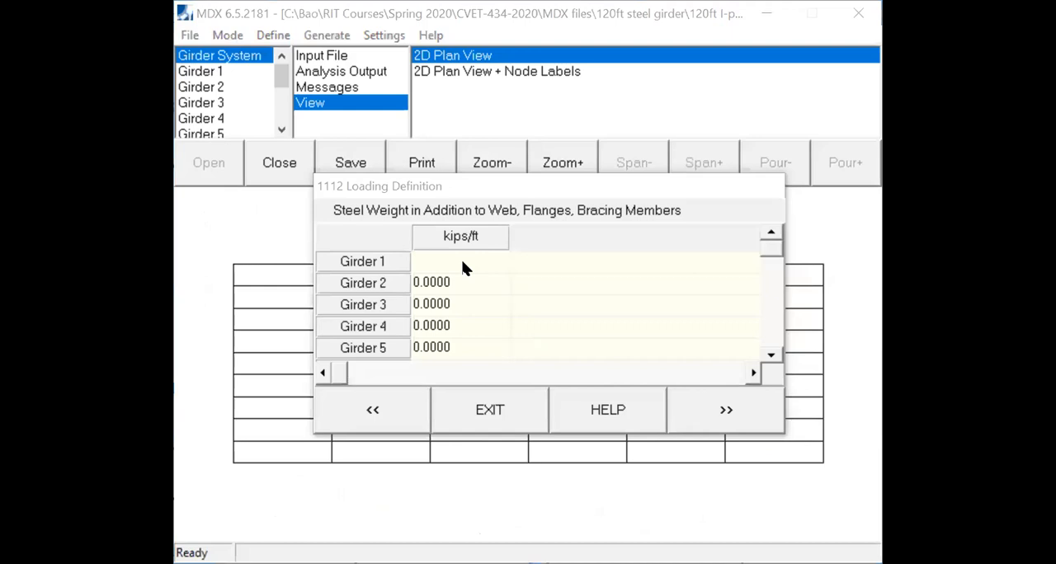
- Back in MDX, set the additional steel weight to 0.036 kips/ft for Girder 1 and 0.072 kips/ft for Girder 2
{"action": "left_click", "coordinate": [462, 261]}
{"action": "type", "text": "0.0"}
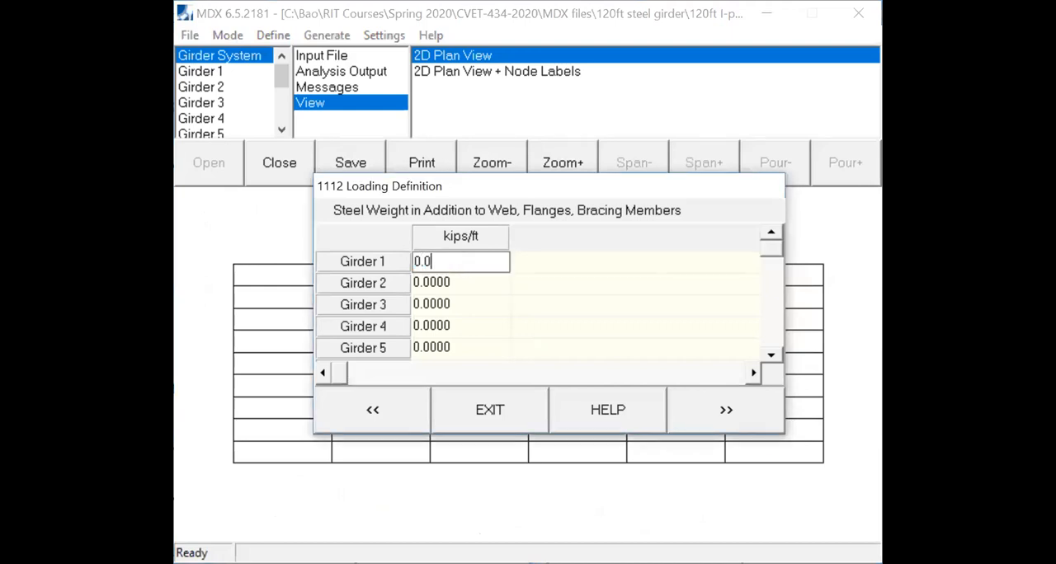
{"action": "type", "text": "36"}
{"action": "left_click", "coordinate": [466, 284]}
{"action": "type", "text": "0.07"}
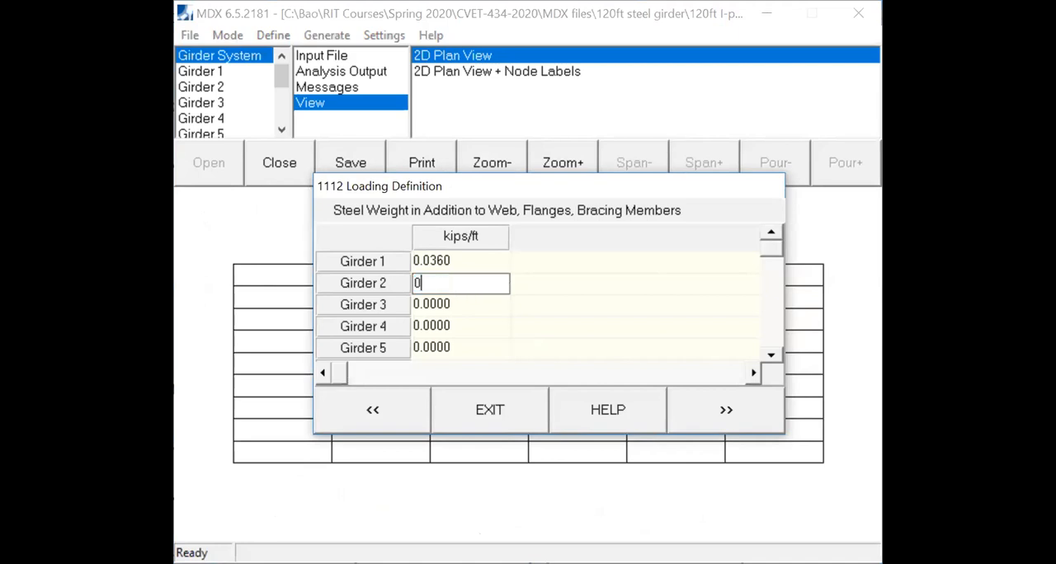
{"action": "type", "text": "2"}
- Set the additional steel weight of Girders 3, 4 and 5 to 0.072 kips/ft each
{"action": "left_click", "coordinate": [475, 295]}
{"action": "type", "text": "0"}
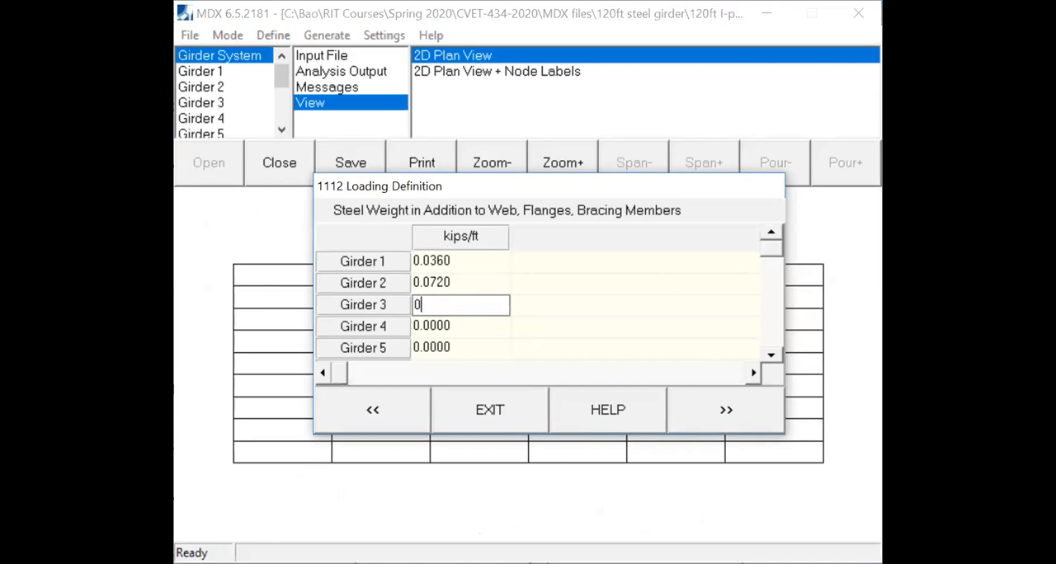
{"action": "key", "text": "Return"}
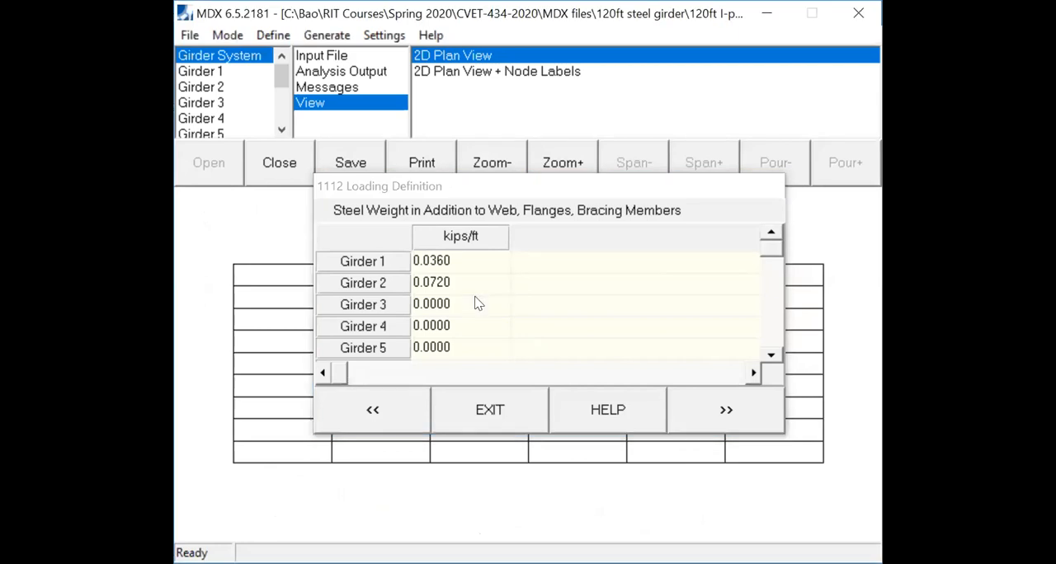
{"action": "left_click", "coordinate": [476, 310]}
{"action": "type", "text": "0.072"}
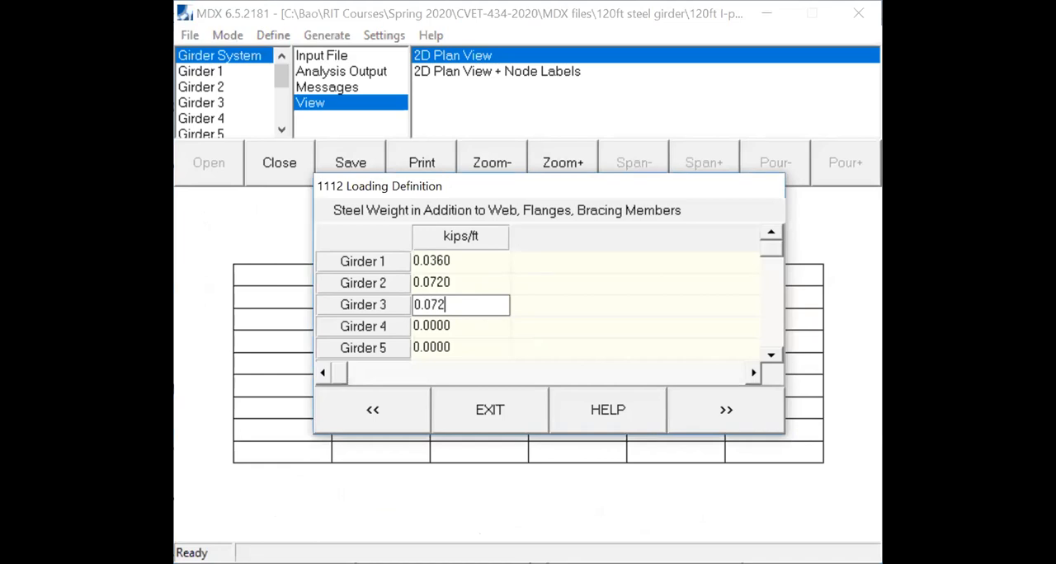
{"action": "left_click", "coordinate": [471, 319]}
{"action": "type", "text": "0.07"}
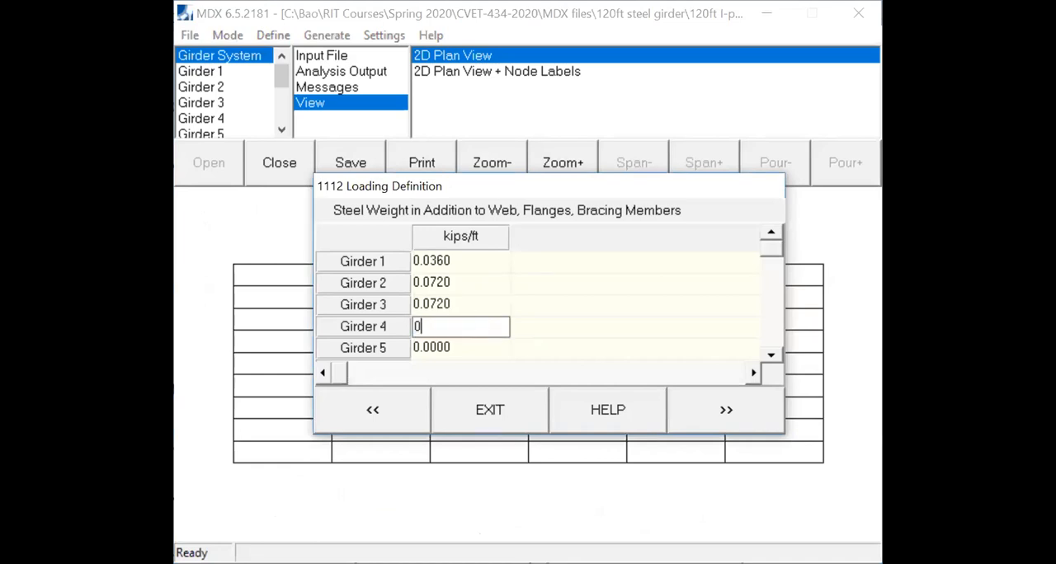
{"action": "type", "text": "2"}
{"action": "left_click", "coordinate": [453, 348]}
{"action": "type", "text": "0.07"}
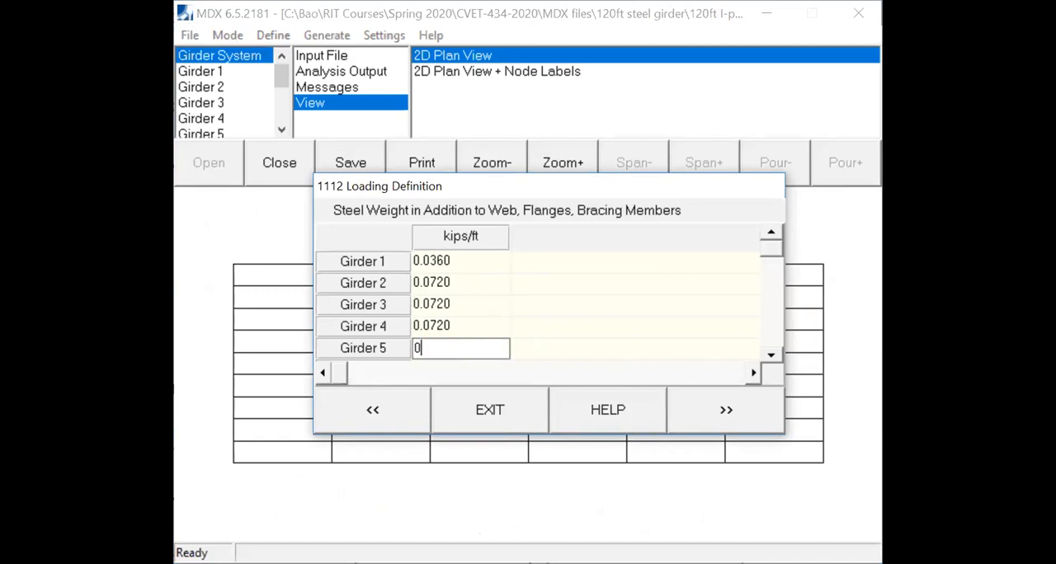
{"action": "type", "text": "2"}
- Set the additional steel weight of Girders 6 and 7 to 0.072 kips/ft each
{"action": "left_click", "coordinate": [772, 354]}
{"action": "left_click", "coordinate": [772, 354]}
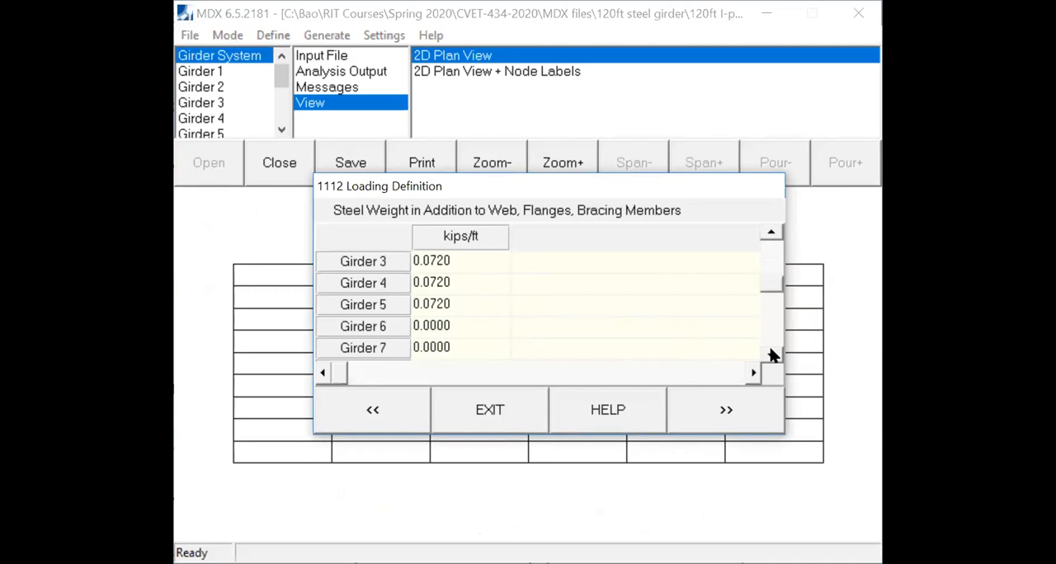
{"action": "left_click", "coordinate": [483, 325]}
{"action": "type", "text": "0.072"}
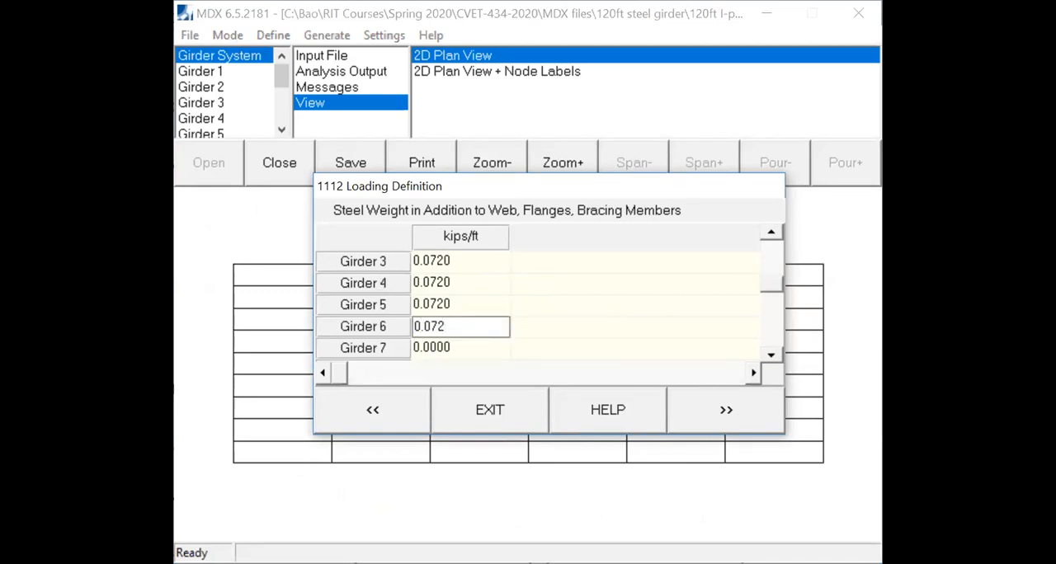
{"action": "left_click", "coordinate": [490, 346]}
{"action": "type", "text": "0.072"}
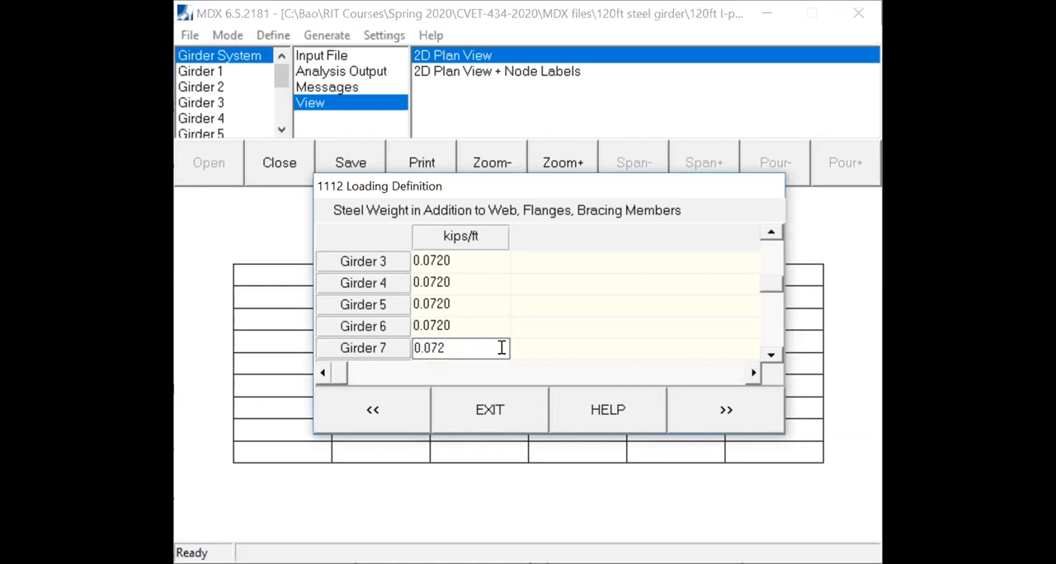
- Set the additional steel weight of Girders 8 and 9 to 0.072 kips/ft each
{"action": "left_click", "coordinate": [771, 354]}
{"action": "left_click", "coordinate": [773, 356]}
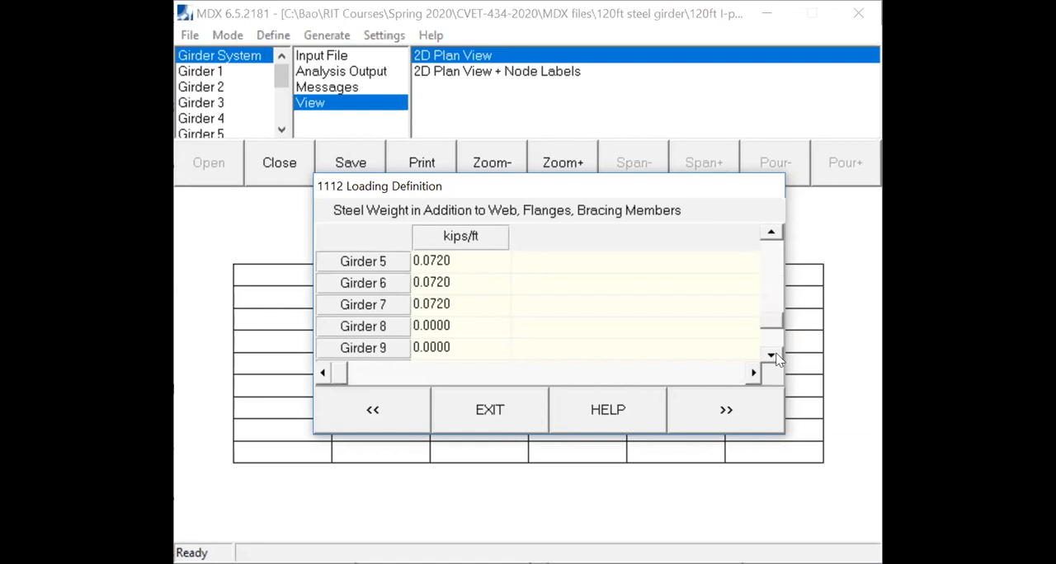
{"action": "left_click", "coordinate": [467, 325]}
{"action": "type", "text": "0.0"}
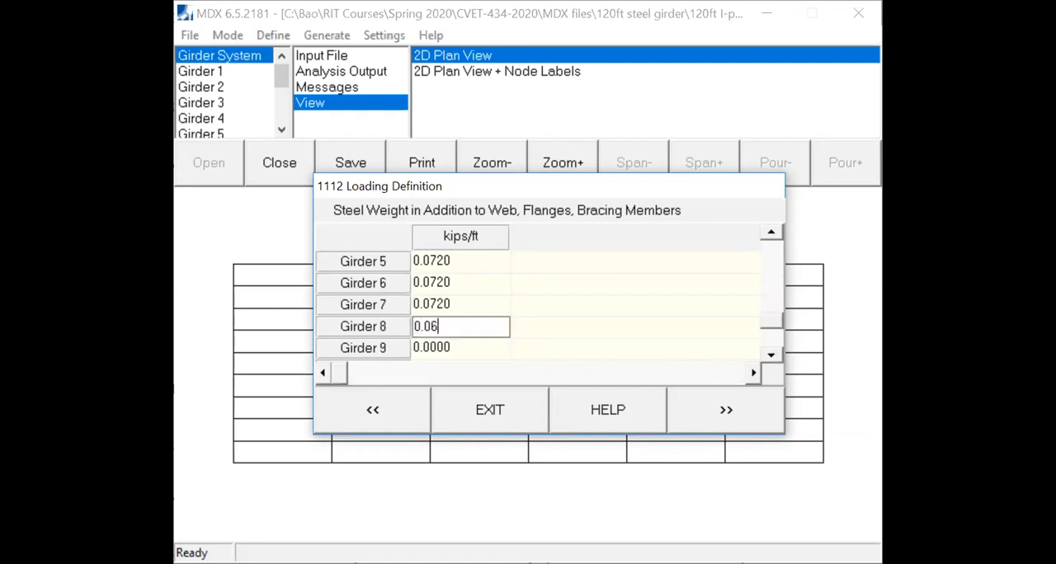
{"action": "type", "text": "72"}
{"action": "left_click", "coordinate": [452, 350]}
{"action": "type", "text": "0.0"}
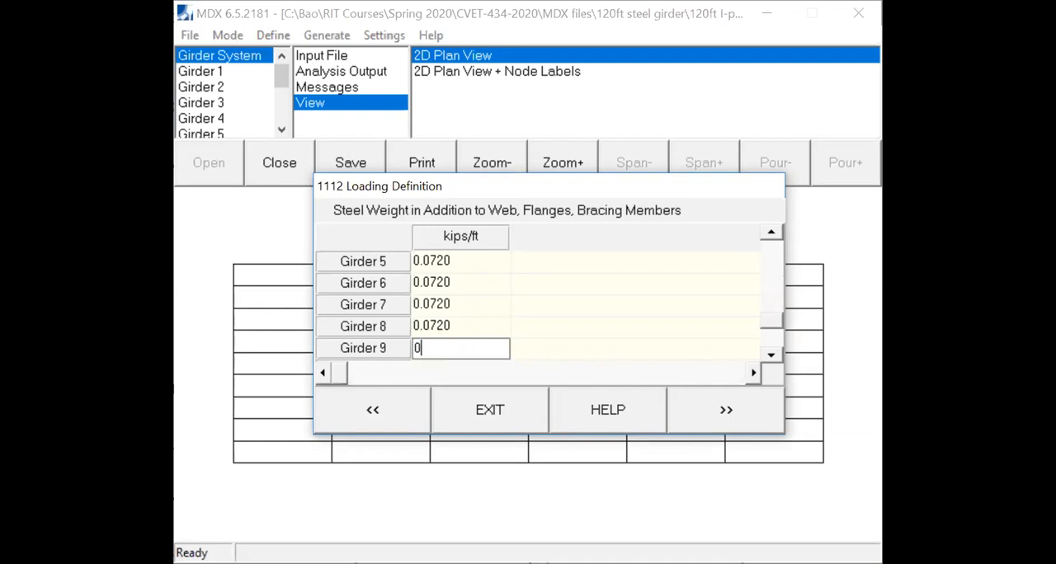
{"action": "type", "text": "72"}
- Set the additional steel weight of Girder 10 to 0.036 kips/ft and proceed to the tributary slab width definition
{"action": "left_click", "coordinate": [767, 353]}
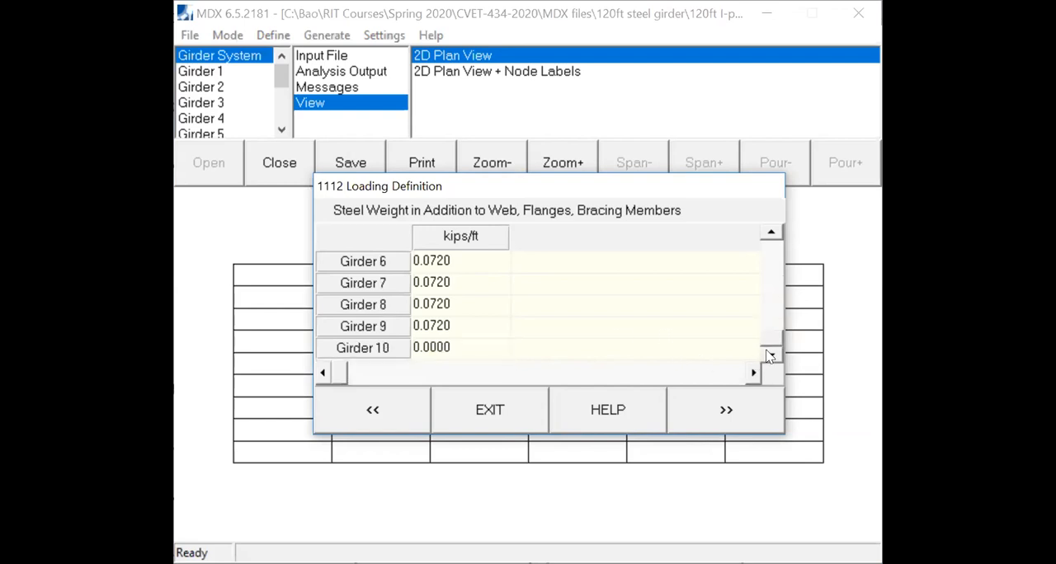
{"action": "left_click", "coordinate": [485, 350]}
{"action": "type", "text": "0.0"}
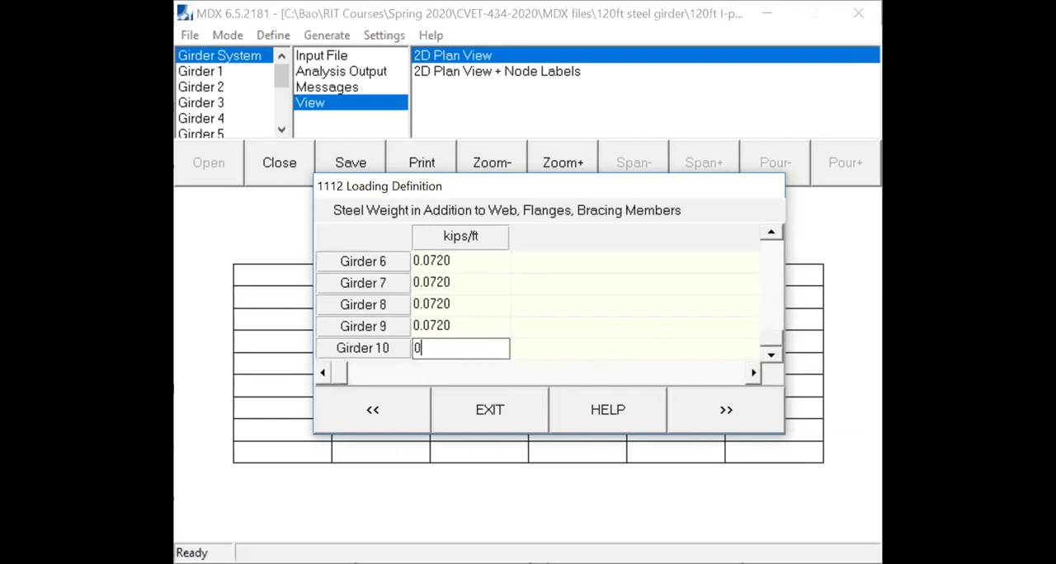
{"action": "type", "text": "36"}
{"action": "left_click", "coordinate": [729, 420]}
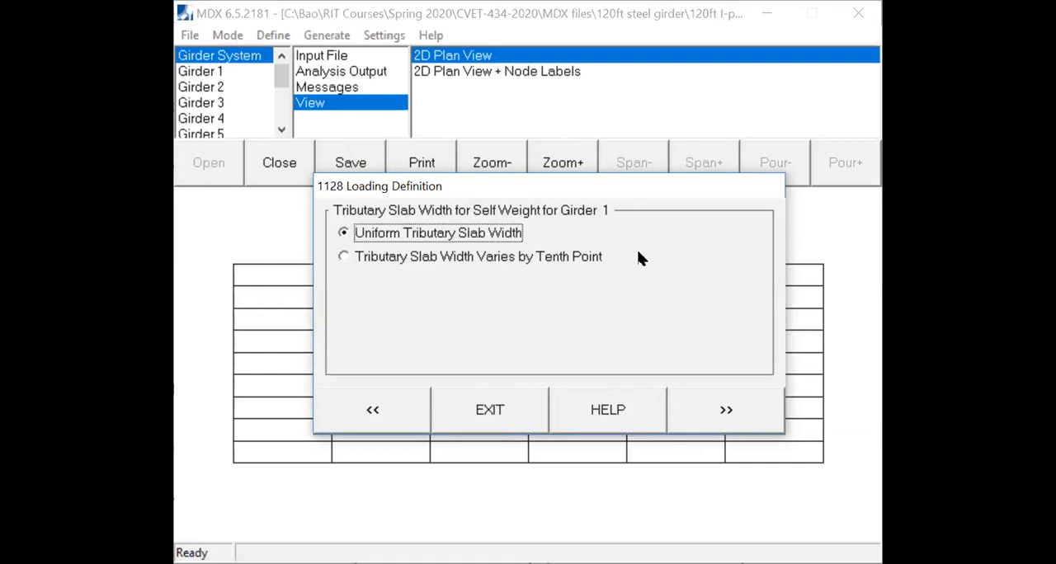
- Accept uniform tributary slab widths for Girders 1 to 3, with 90 inches for Girder 1 and 108 inches for Girder 2
{"action": "left_click", "coordinate": [726, 412]}
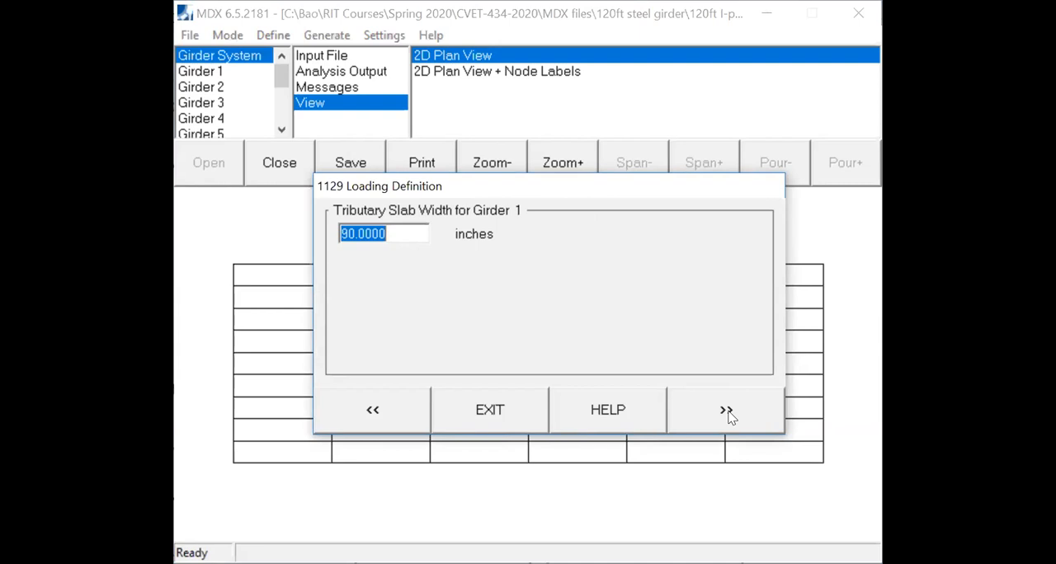
{"action": "left_click", "coordinate": [725, 412]}
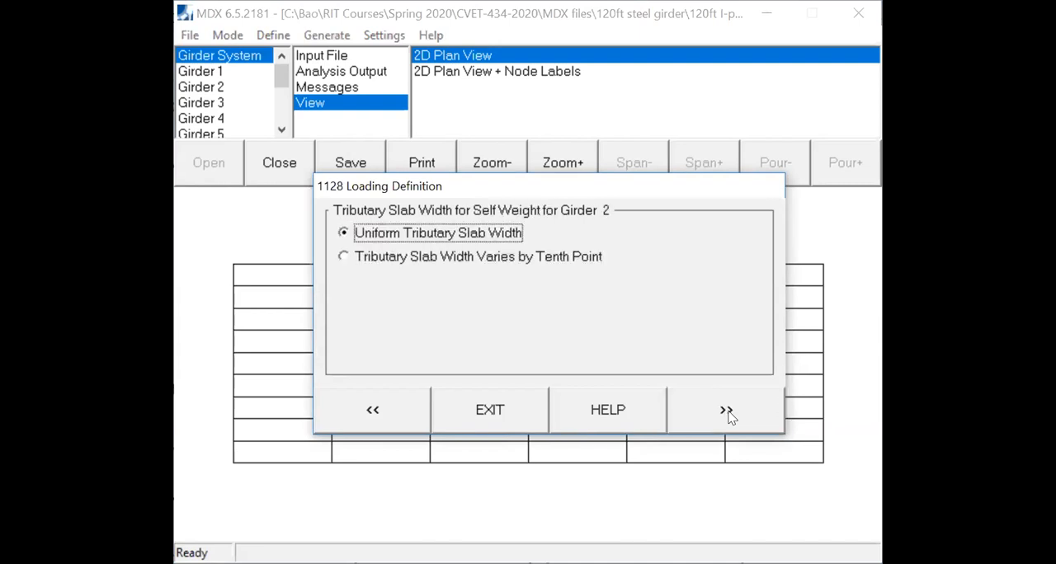
{"action": "left_click", "coordinate": [725, 412]}
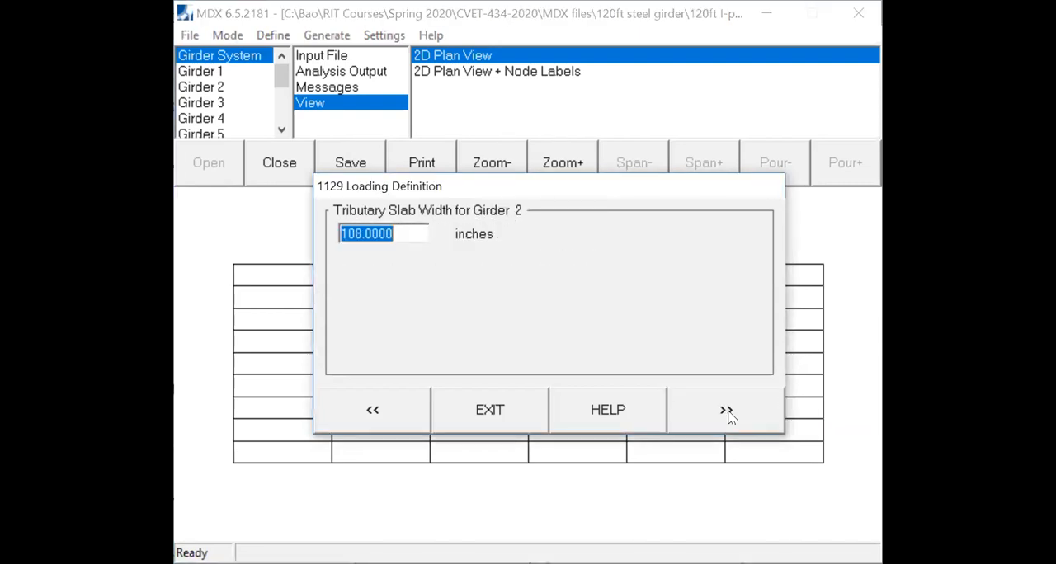
{"action": "left_click", "coordinate": [726, 412]}
{"action": "left_click", "coordinate": [726, 413]}
{"action": "left_click", "coordinate": [726, 412]}
{"action": "left_click", "coordinate": [726, 413]}
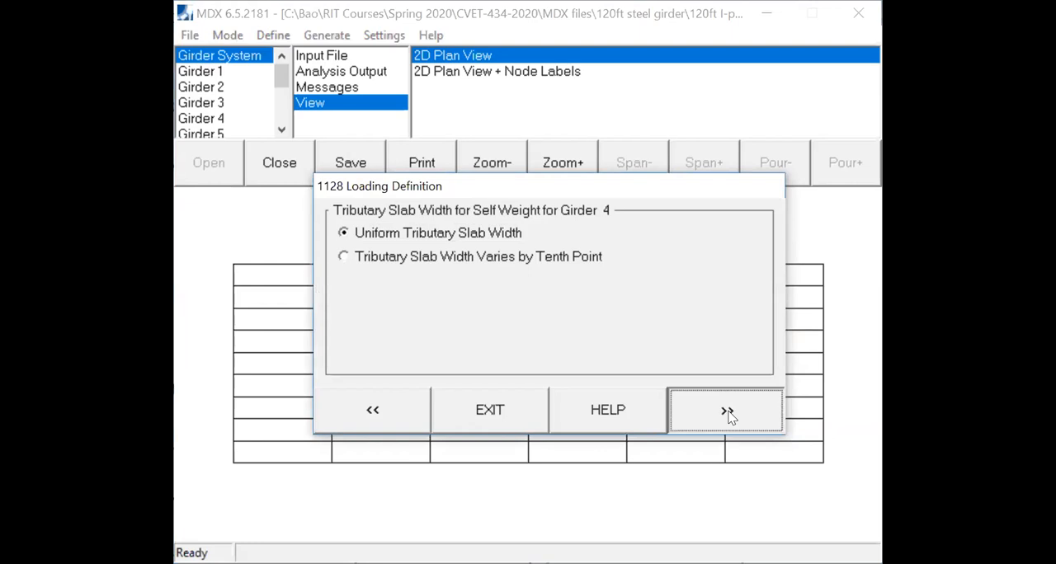
- Accept uniform tributary slab widths for Girders 4 to 10 and specify the additional concrete weight as a uniform load by girder
{"action": "left_click", "coordinate": [726, 412]}
{"action": "left_click", "coordinate": [729, 414]}
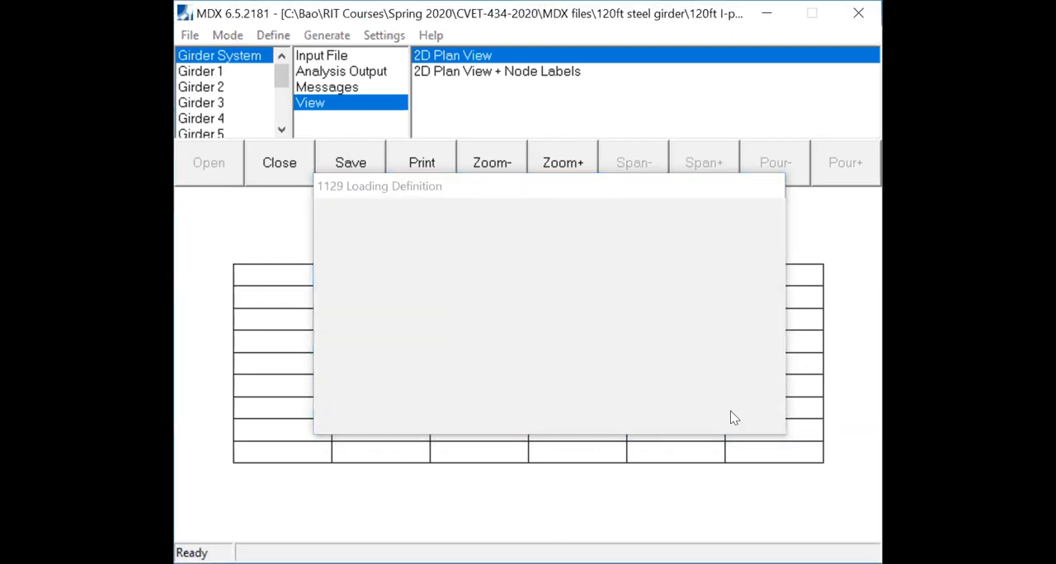
{"action": "left_click", "coordinate": [729, 415]}
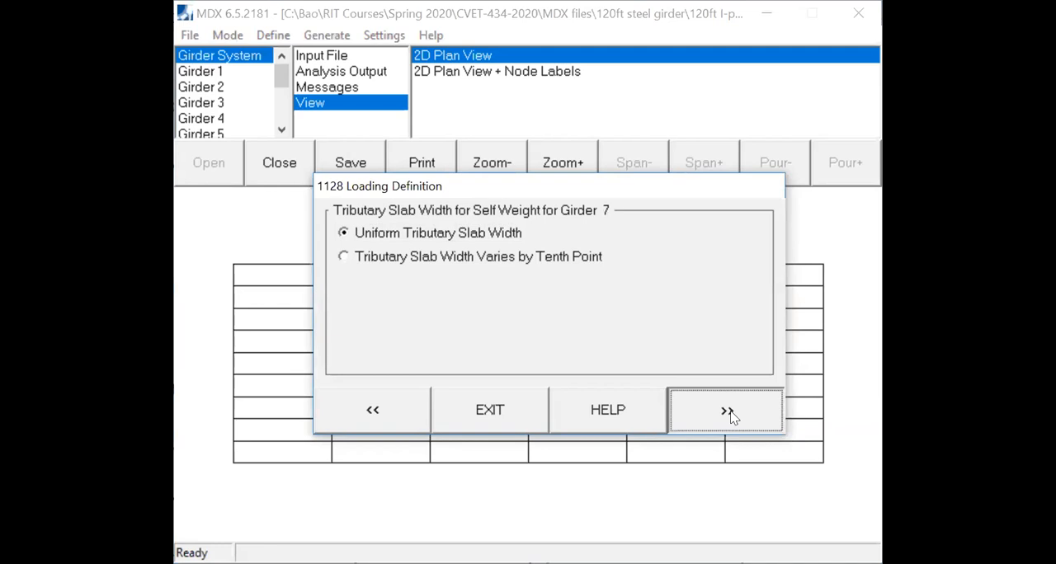
{"action": "left_click", "coordinate": [729, 415]}
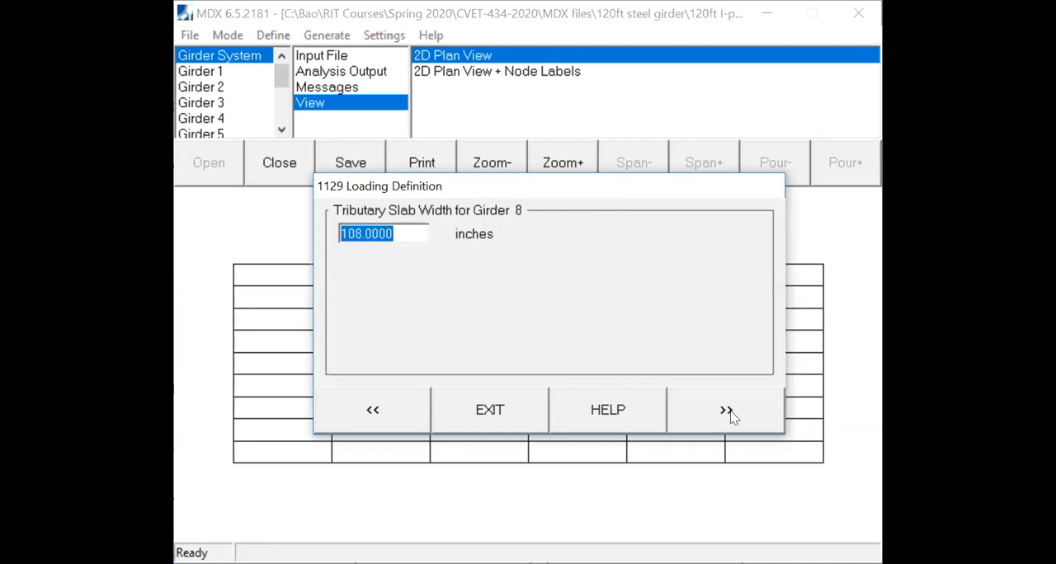
{"action": "left_click", "coordinate": [729, 414]}
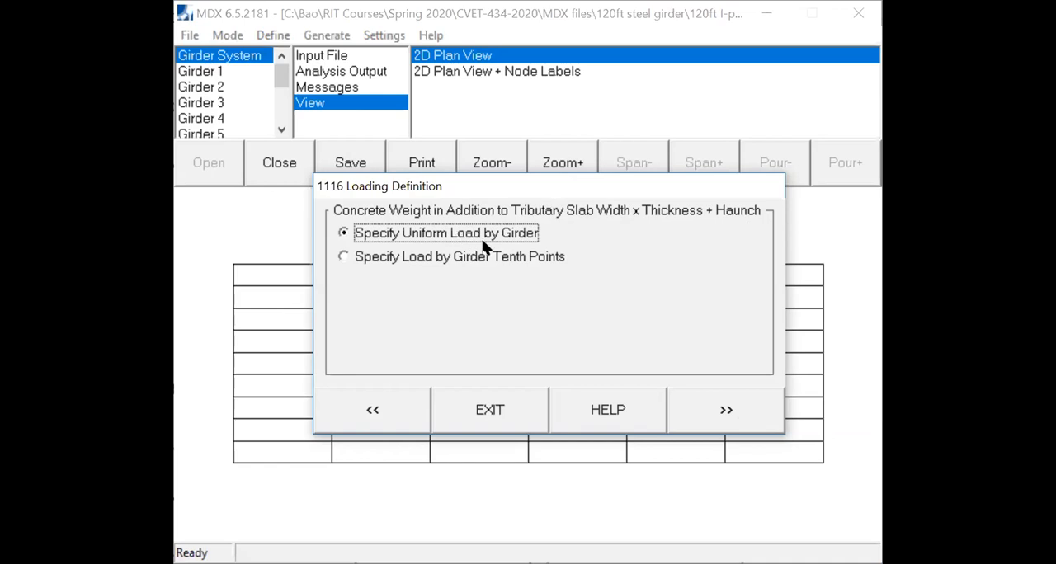
{"action": "left_click", "coordinate": [725, 411]}
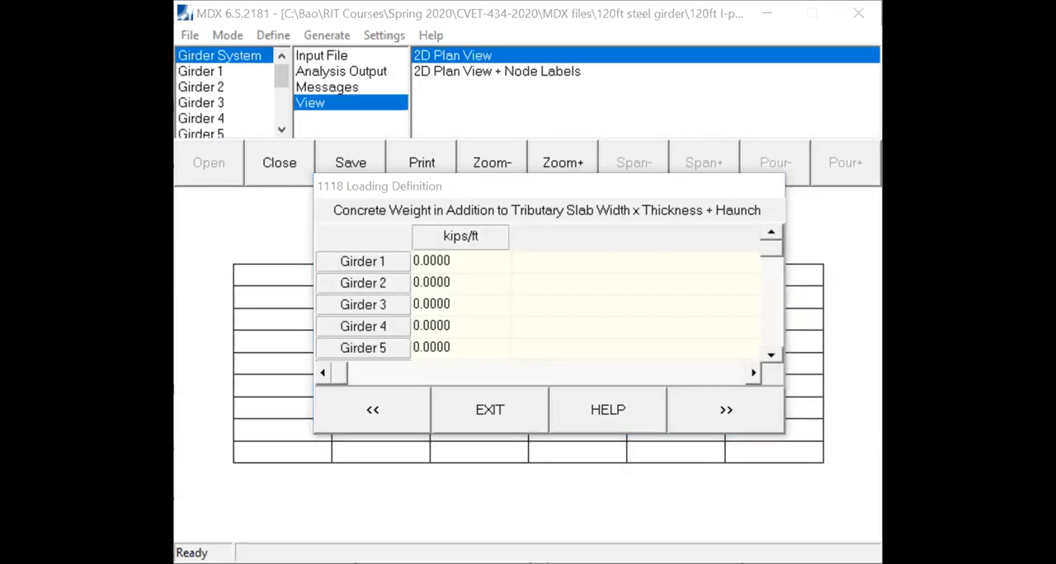
- Switch to the load notes in Acrobat and highlight the 3" haunch weight calculation with its 0.0375 klf result
{"action": "key", "text": "alt+Tab"}
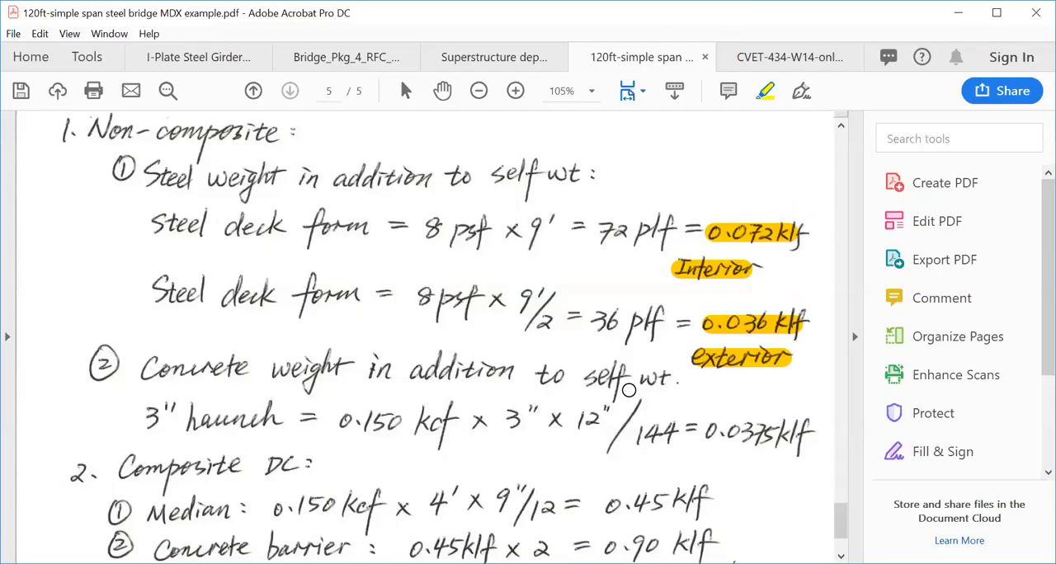
{"action": "left_click_drag", "start_coordinate": [708, 430], "coordinate": [817, 434]}
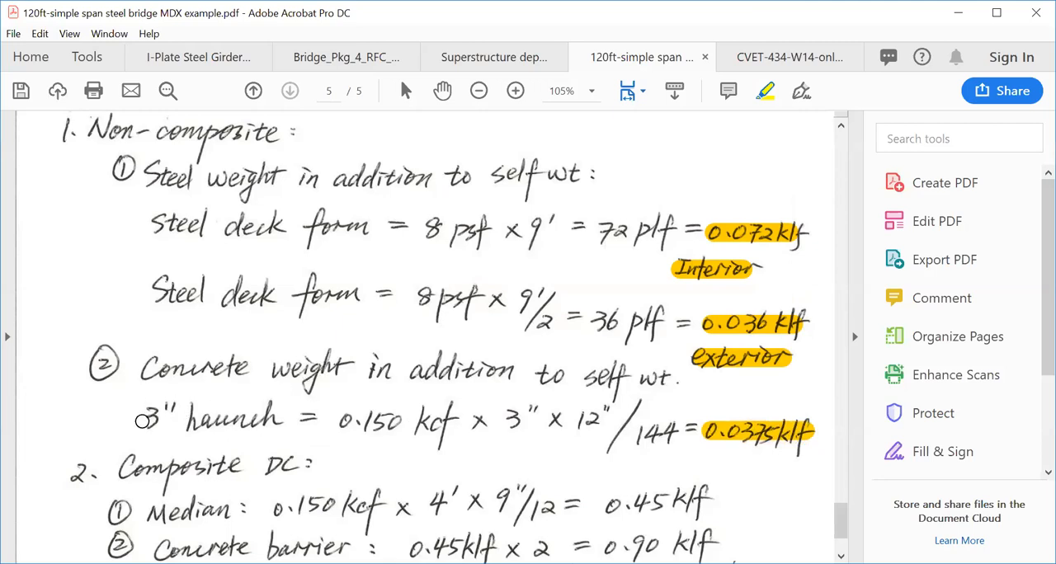
{"action": "mouse_move", "coordinate": [146, 416]}
{"action": "left_mouse_down"}
{"action": "mouse_move", "coordinate": [623, 422]}
{"action": "mouse_move", "coordinate": [668, 437]}
{"action": "left_mouse_up"}
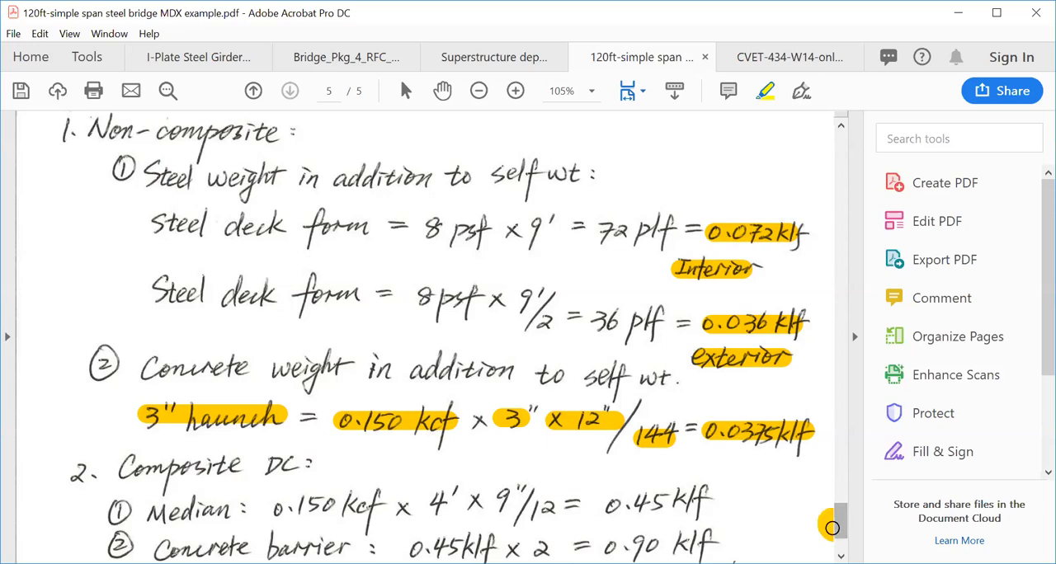
{"action": "scroll", "coordinate": [841, 529], "scroll_direction": "down", "scroll_amount": 3}
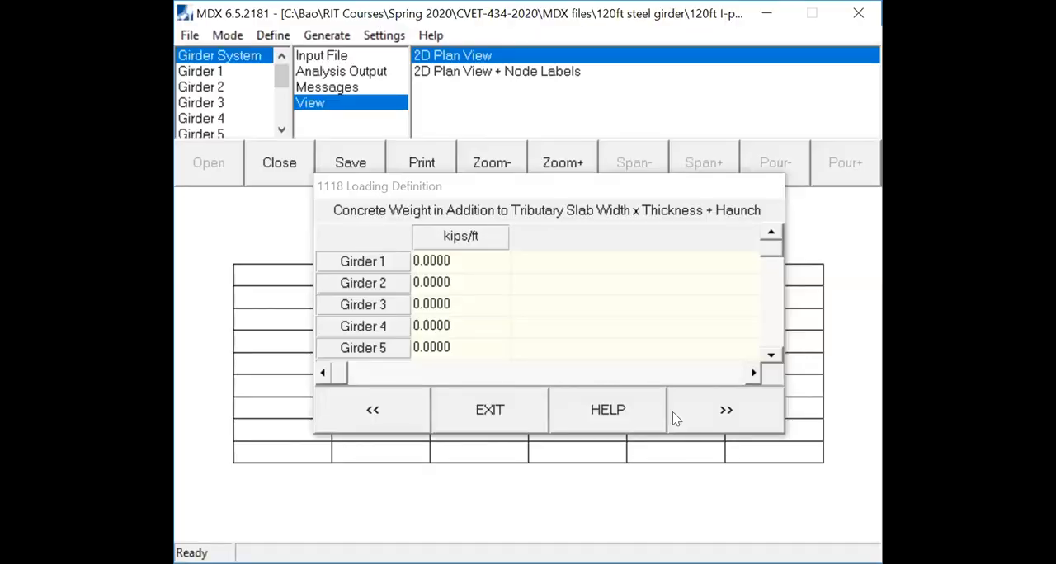
- Back in MDX, set the additional concrete weight of Girders 1 and 2 to 0.0375 kips/ft each
{"action": "left_click", "coordinate": [468, 262]}
{"action": "type", "text": "0.0375"}
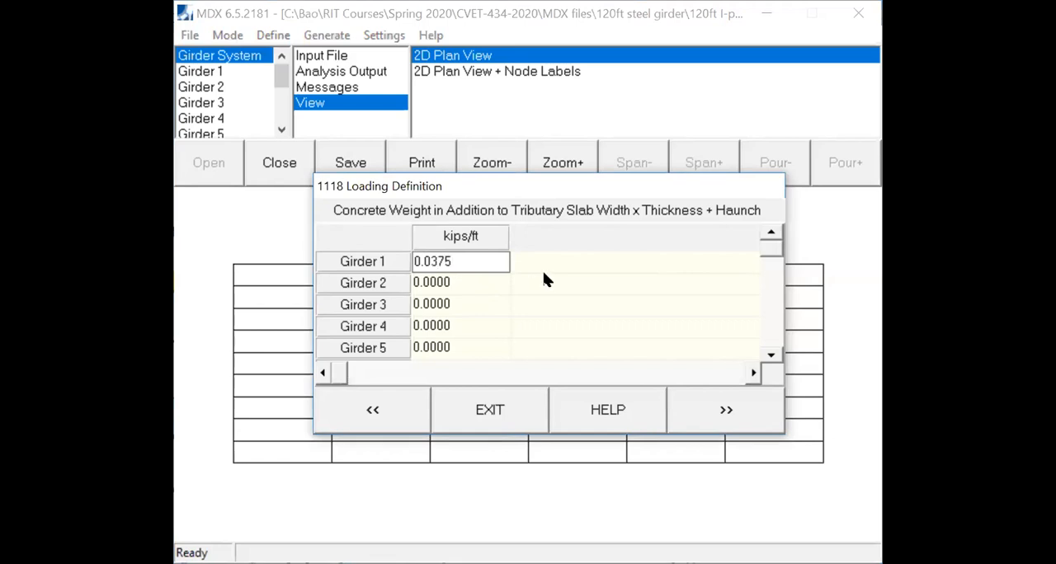
{"action": "left_click", "coordinate": [482, 289]}
{"action": "type", "text": "0."}
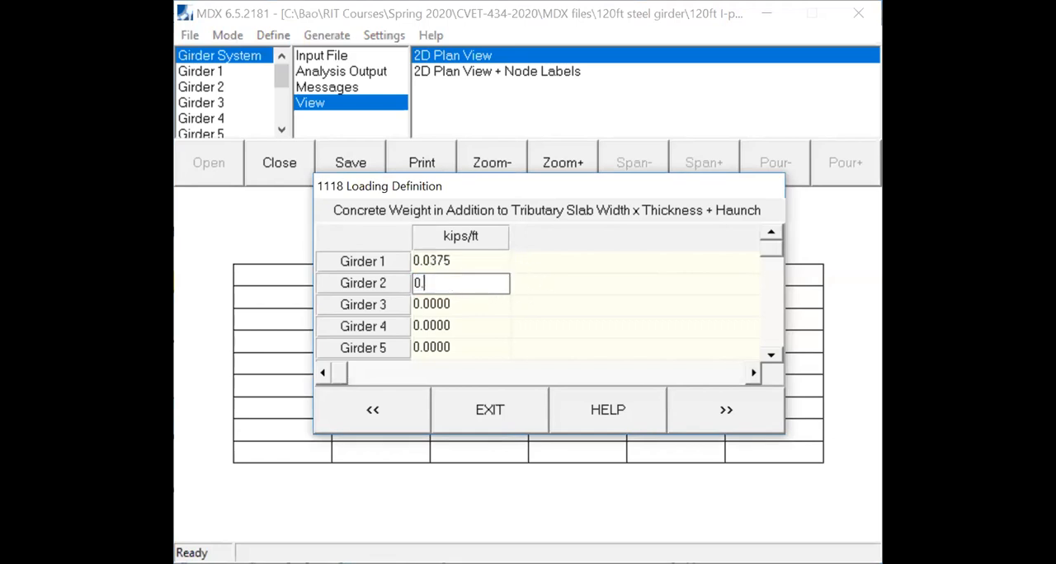
{"action": "type", "text": "0374"}
{"action": "key", "text": "BackSpace"}
{"action": "type", "text": "5"}
- Set the additional concrete weight of Girders 3, 4 and 5 to 0.0375 kips/ft each
{"action": "left_click", "coordinate": [431, 317]}
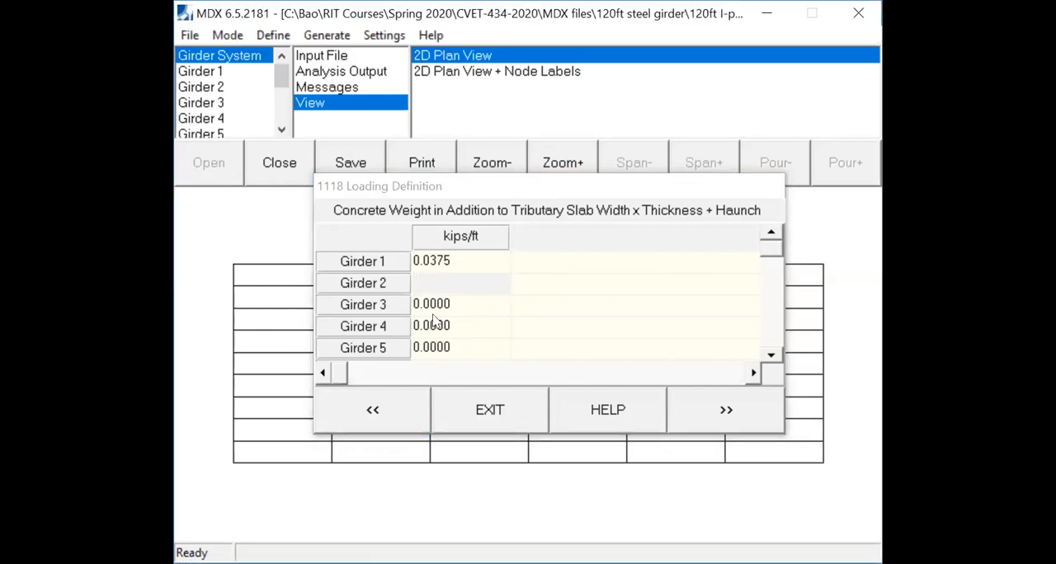
{"action": "left_click", "coordinate": [448, 305]}
{"action": "type", "text": "0.0375"}
{"action": "left_click", "coordinate": [446, 326]}
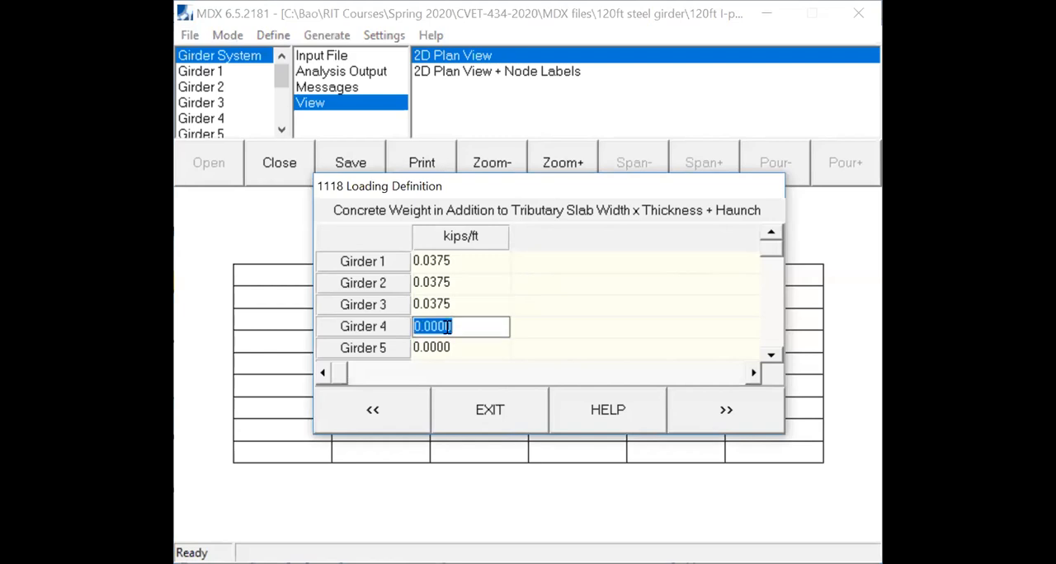
{"action": "type", "text": "0.0375"}
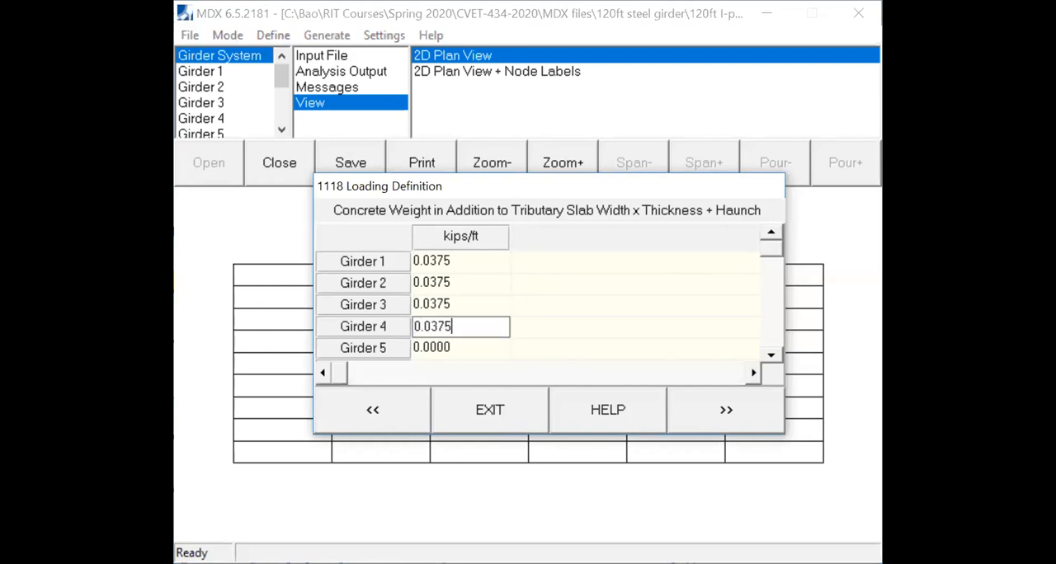
{"action": "left_click", "coordinate": [450, 347]}
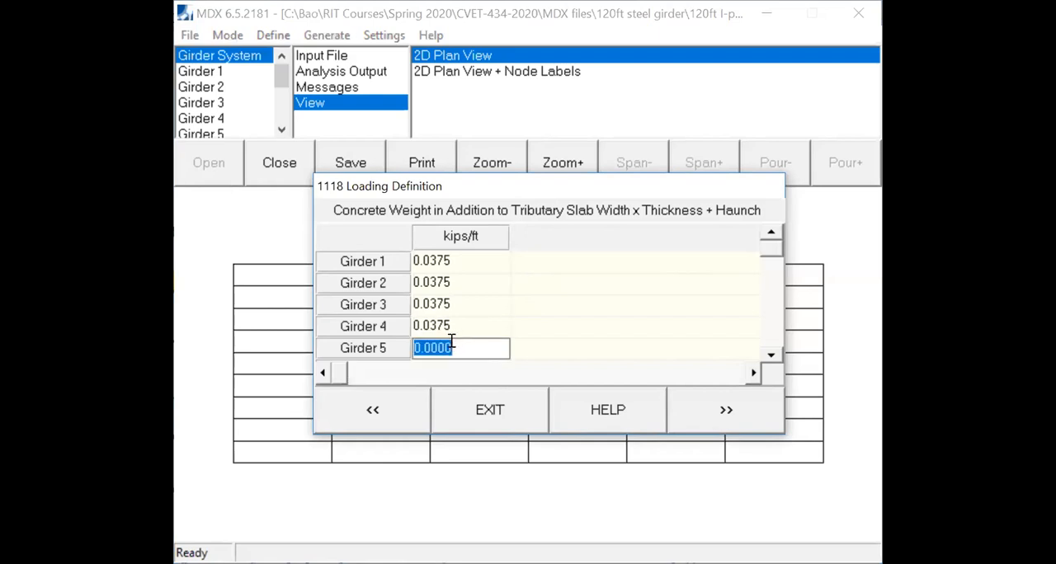
{"action": "type", "text": "0.0375"}
- Set the additional concrete weight of Girders 6, 7 and 8 to 0.0375 kips/ft each
{"action": "left_click", "coordinate": [770, 355]}
{"action": "left_click", "coordinate": [770, 355]}
{"action": "left_click", "coordinate": [770, 355]}
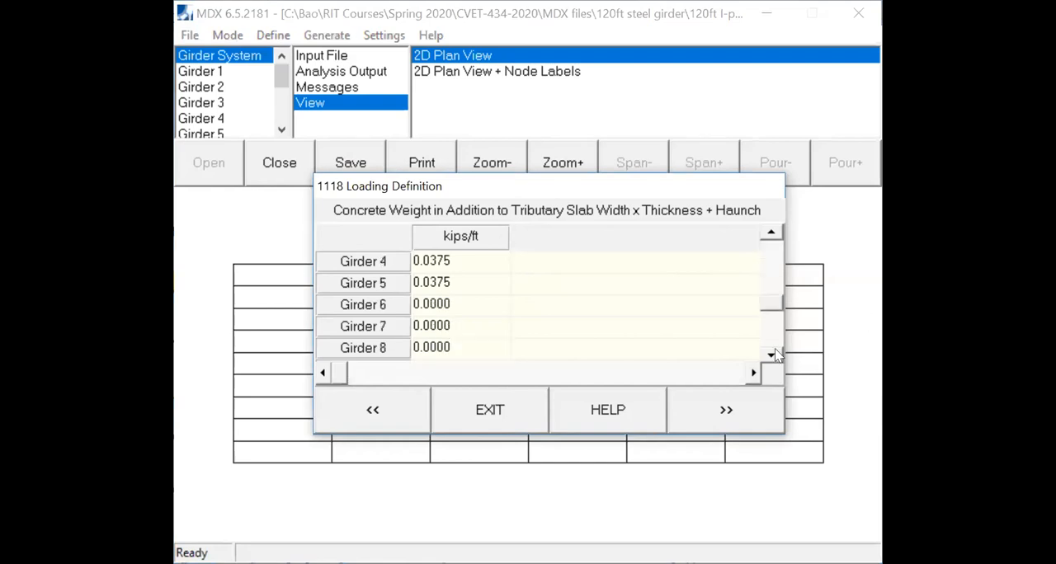
{"action": "left_click", "coordinate": [469, 306]}
{"action": "type", "text": "0.03"}
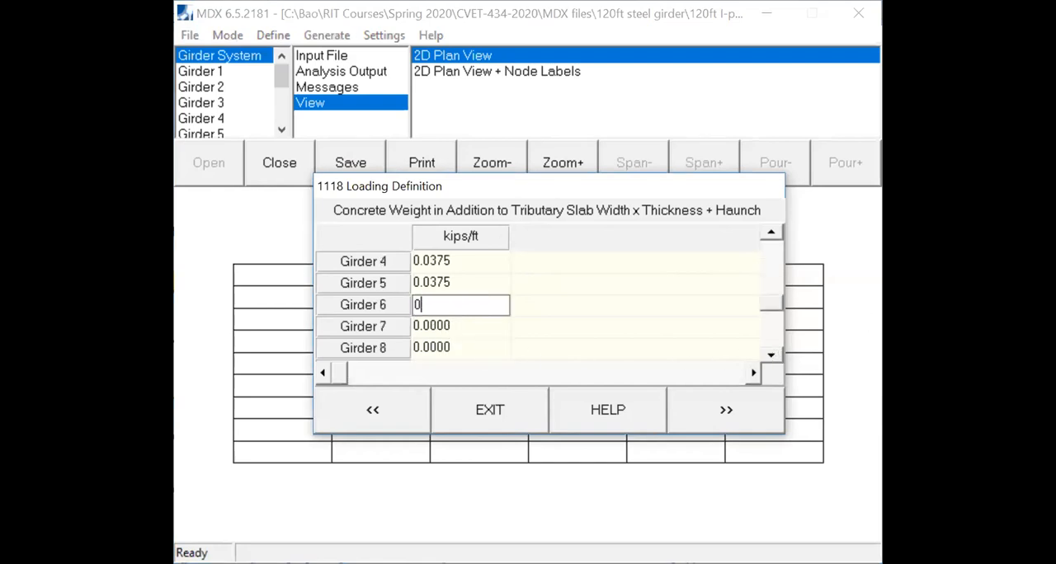
{"action": "type", "text": "75"}
{"action": "left_click", "coordinate": [471, 326]}
{"action": "type", "text": "0.0375"}
{"action": "left_click", "coordinate": [452, 347]}
{"action": "type", "text": "0.0375"}
- Set the additional concrete weight of Girders 9 and 10 to 0.0375 kips/ft each and proceed to the concentrated load options
{"action": "left_click", "coordinate": [771, 354]}
{"action": "left_click", "coordinate": [770, 353]}
{"action": "left_click", "coordinate": [490, 327]}
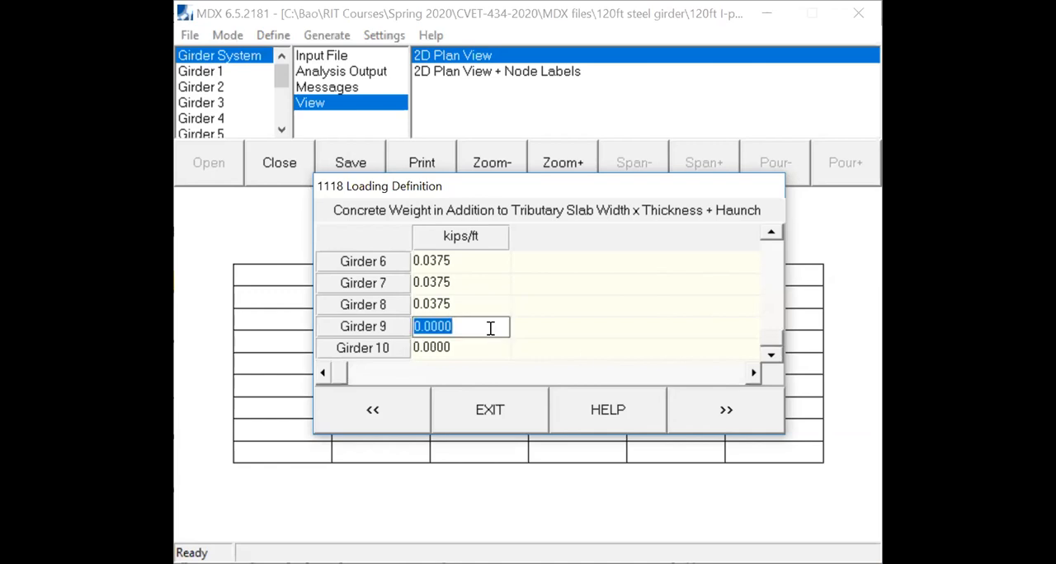
{"action": "type", "text": "0.0375"}
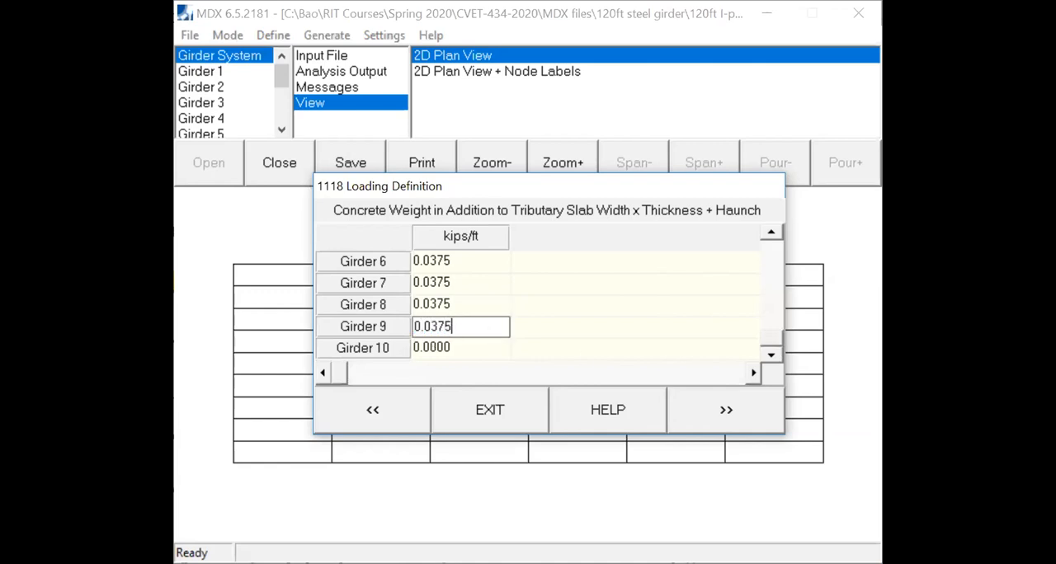
{"action": "left_click", "coordinate": [477, 348]}
{"action": "type", "text": "0.0375"}
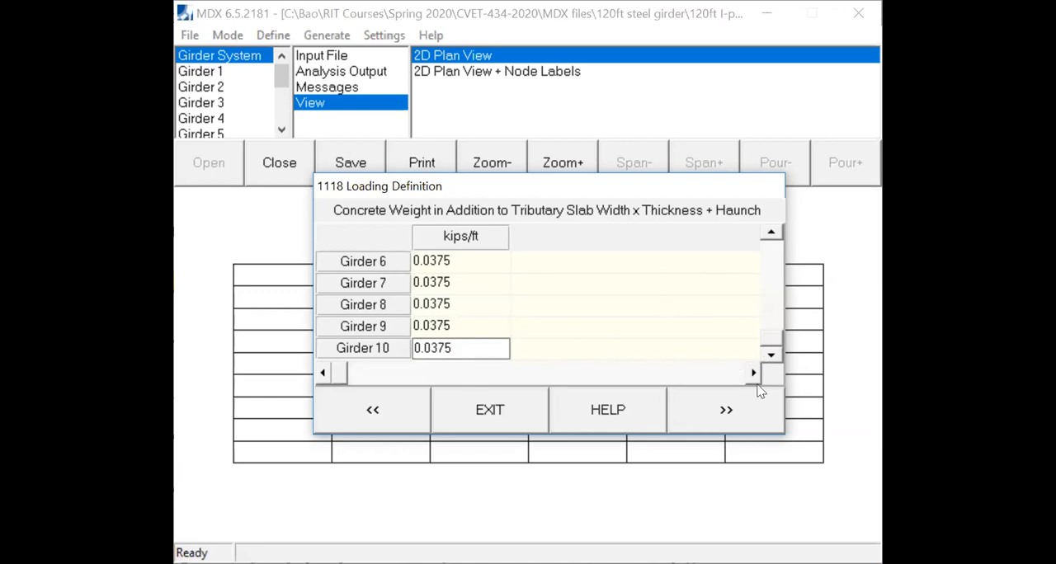
{"action": "left_click", "coordinate": [748, 415]}
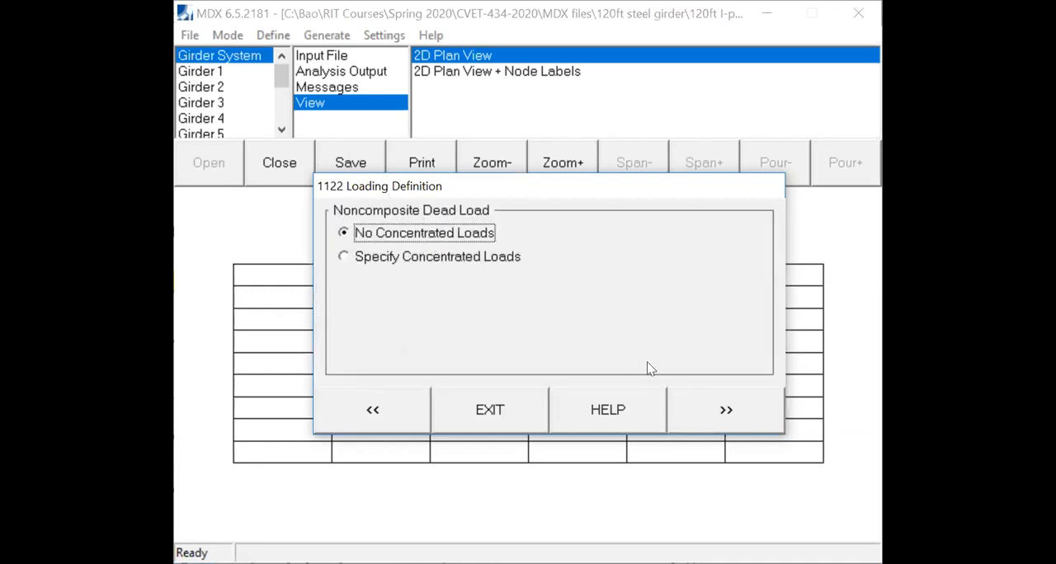
- Specify no concentrated noncomposite loads and only a distributed composite dead load, given as a uniform load by girder
{"action": "left_click", "coordinate": [747, 413]}
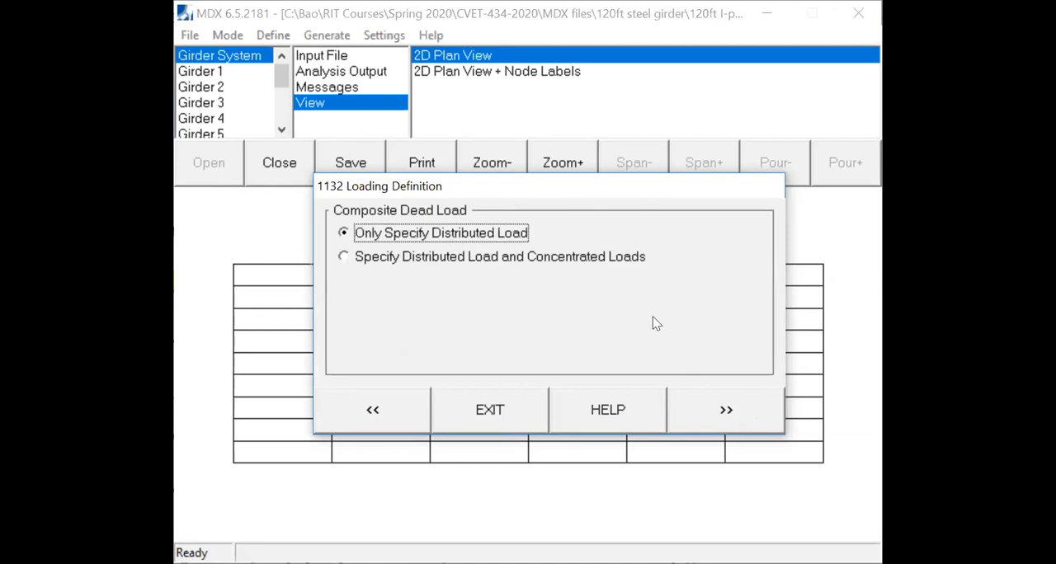
{"action": "left_click", "coordinate": [726, 427]}
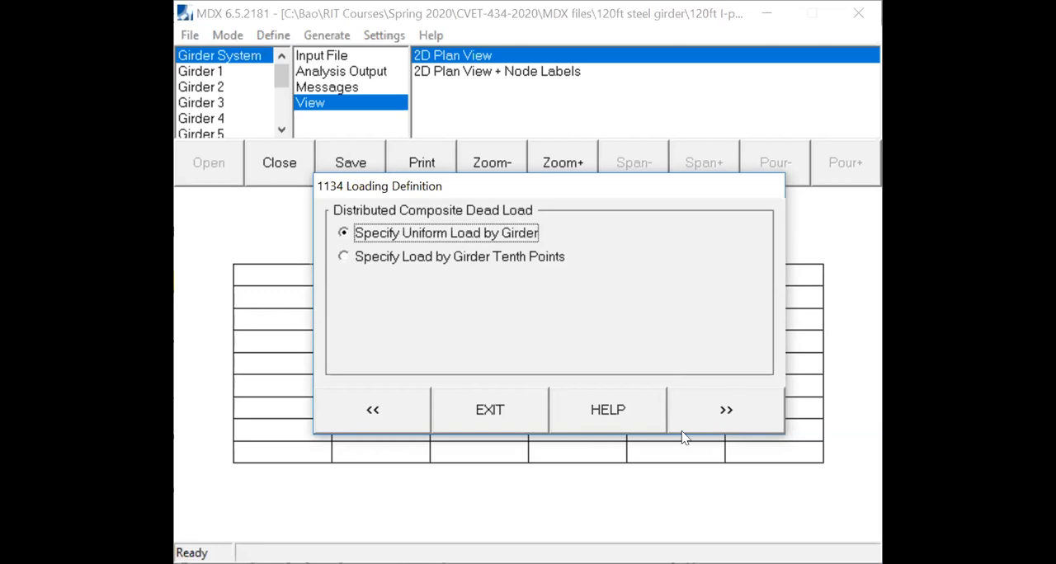
{"action": "left_click", "coordinate": [714, 421]}
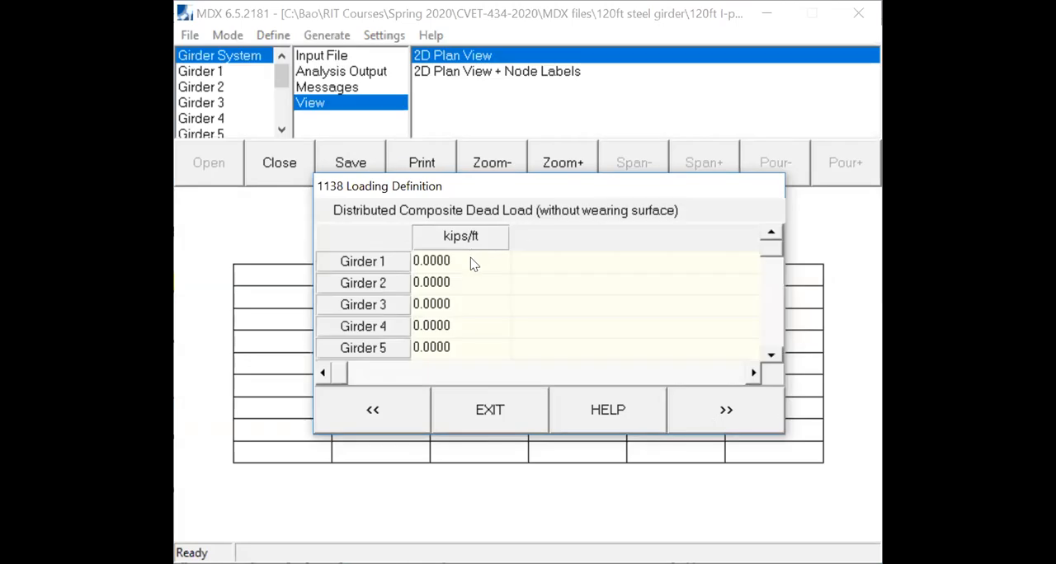
{"action": "left_click", "coordinate": [469, 260]}
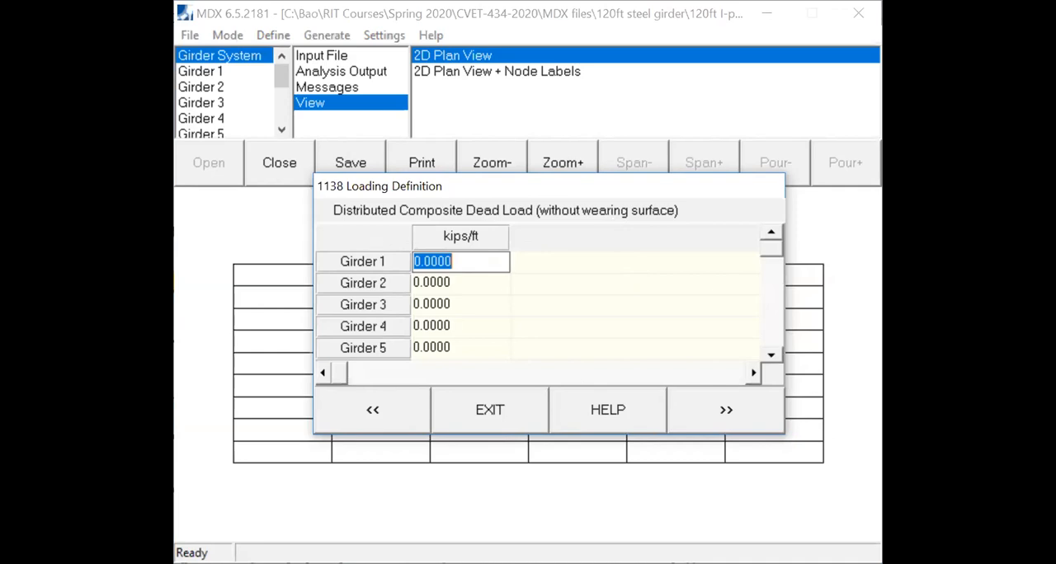
- Switch to the load notes in Acrobat and highlight the Composite DC, Median and Concrete barrier labels
{"action": "key", "text": "alt+Tab"}
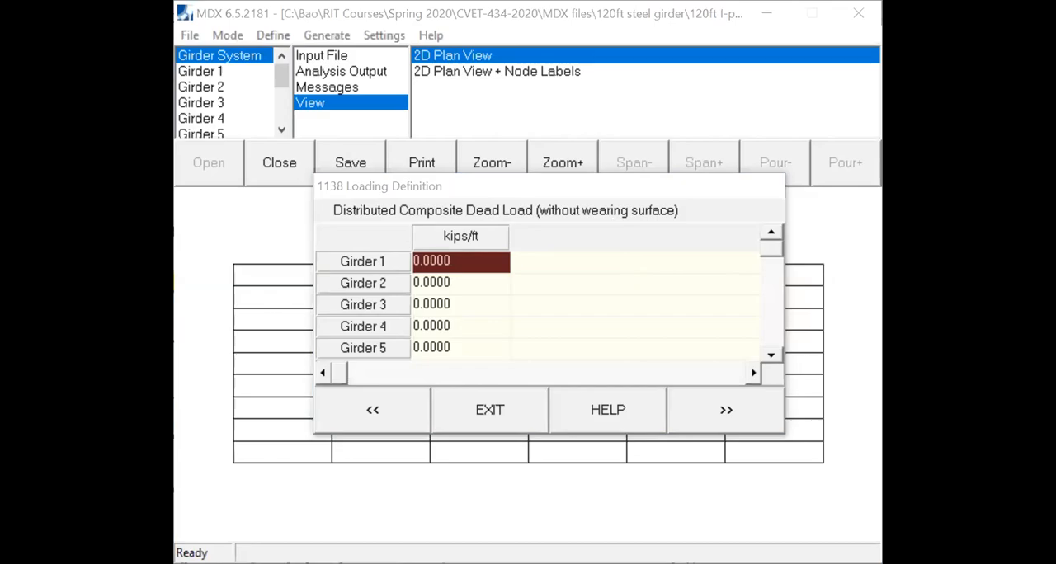
{"action": "left_click_drag", "start_coordinate": [120, 337], "coordinate": [293, 333]}
{"action": "left_click_drag", "start_coordinate": [150, 378], "coordinate": [239, 377]}
{"action": "left_click_drag", "start_coordinate": [159, 416], "coordinate": [330, 417]}
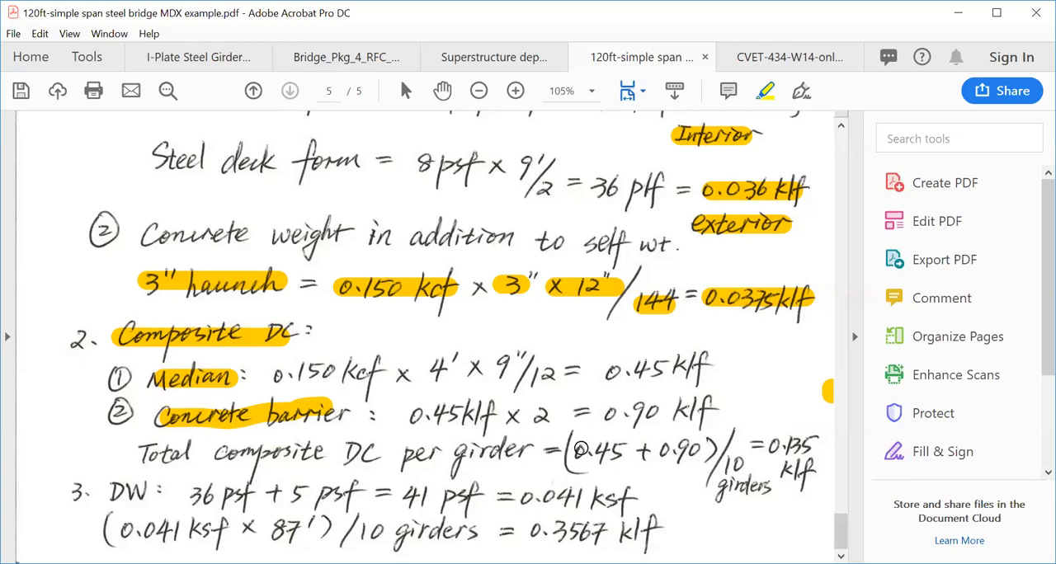
- Highlight the 0.45 and 0.90 klf loads, their sum, the 10 girders divisor and the 0.135 klf result
{"action": "left_click_drag", "start_coordinate": [567, 454], "coordinate": [714, 451]}
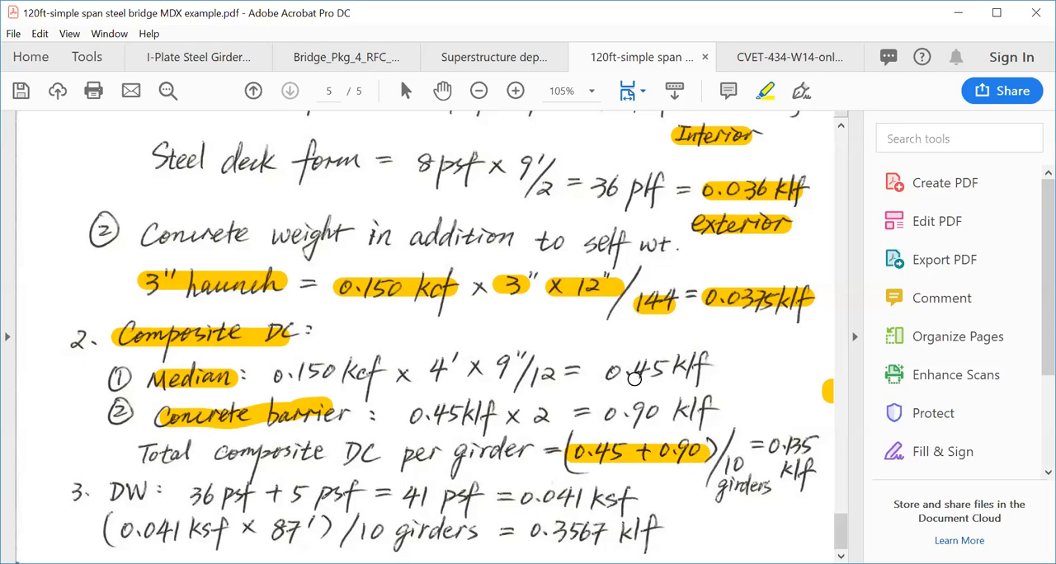
{"action": "left_click_drag", "start_coordinate": [609, 373], "coordinate": [660, 372]}
{"action": "left_click_drag", "start_coordinate": [608, 414], "coordinate": [670, 414]}
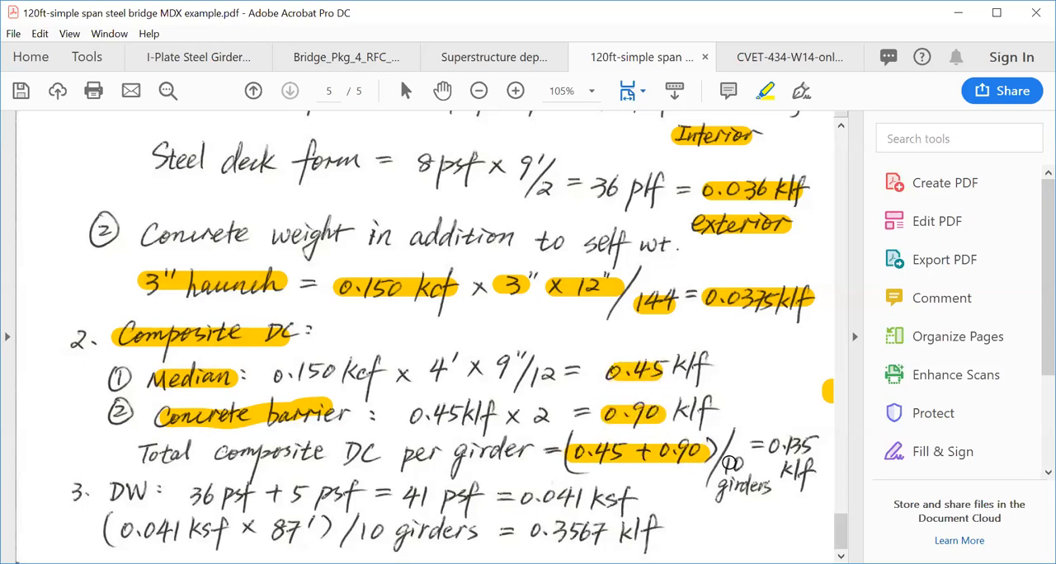
{"action": "mouse_move", "coordinate": [719, 460]}
{"action": "left_mouse_down"}
{"action": "mouse_move", "coordinate": [759, 491]}
{"action": "mouse_move", "coordinate": [773, 488]}
{"action": "left_mouse_up"}
{"action": "left_click_drag", "start_coordinate": [773, 445], "coordinate": [823, 446]}
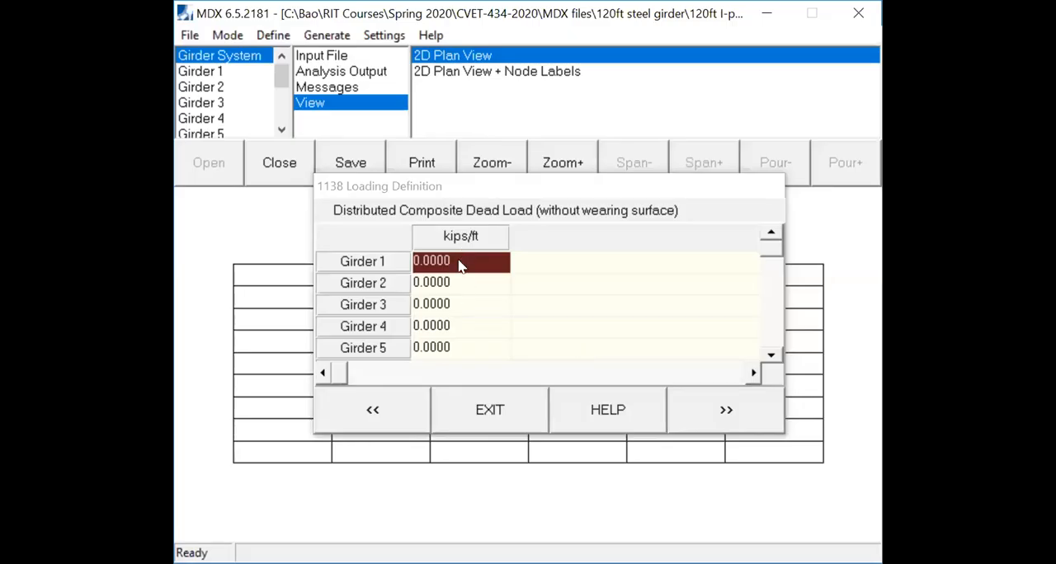
- Return to MDX and set the distributed composite dead load of Girders 1 and 2 to 0.135 kips/ft each
{"action": "left_click", "coordinate": [458, 261]}
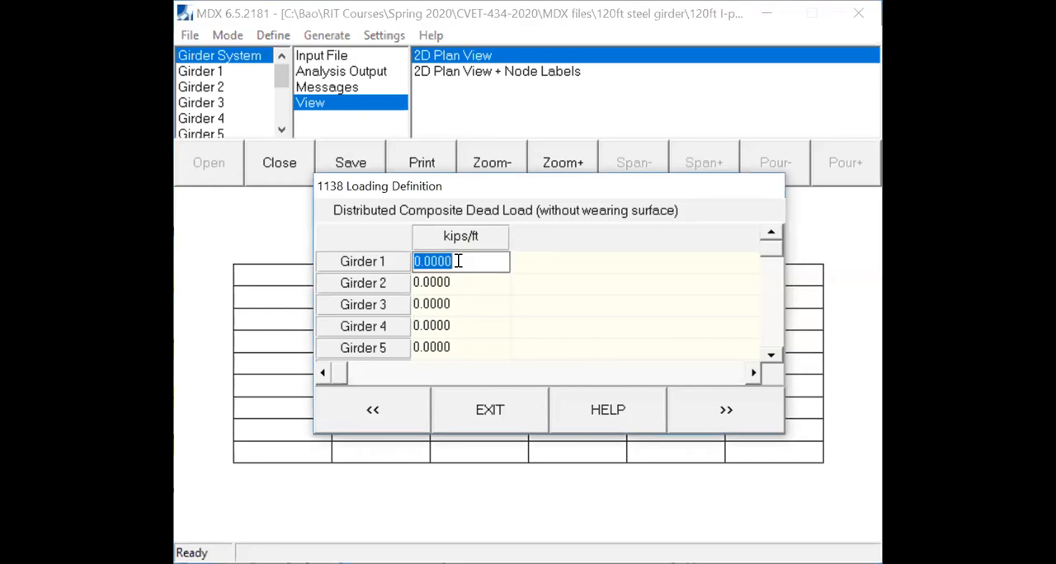
{"action": "type", "text": "0.15"}
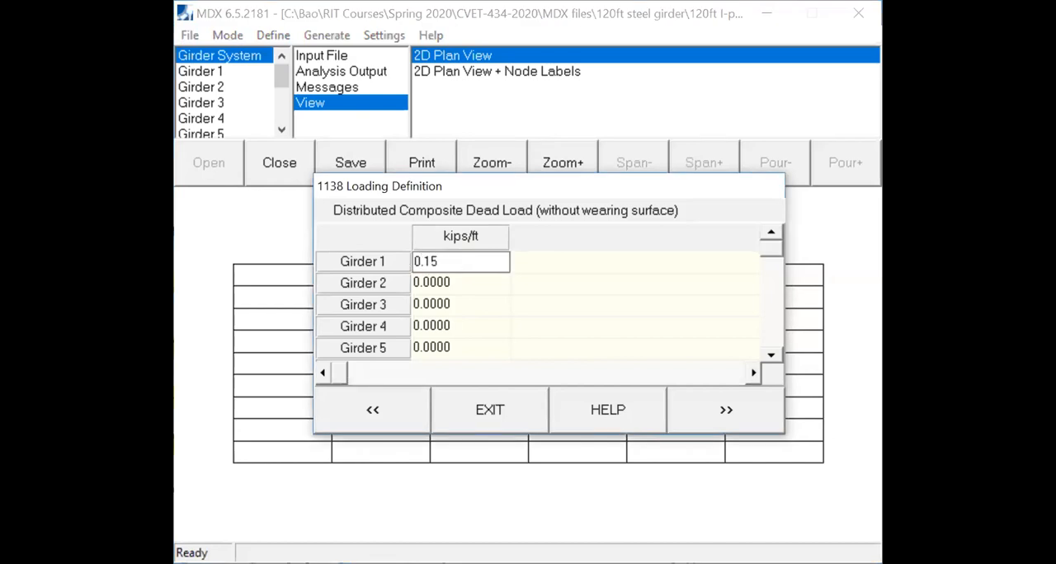
{"action": "key", "text": "BackSpace"}
{"action": "type", "text": "35"}
{"action": "key", "text": "Return"}
{"action": "type", "text": "0.135"}
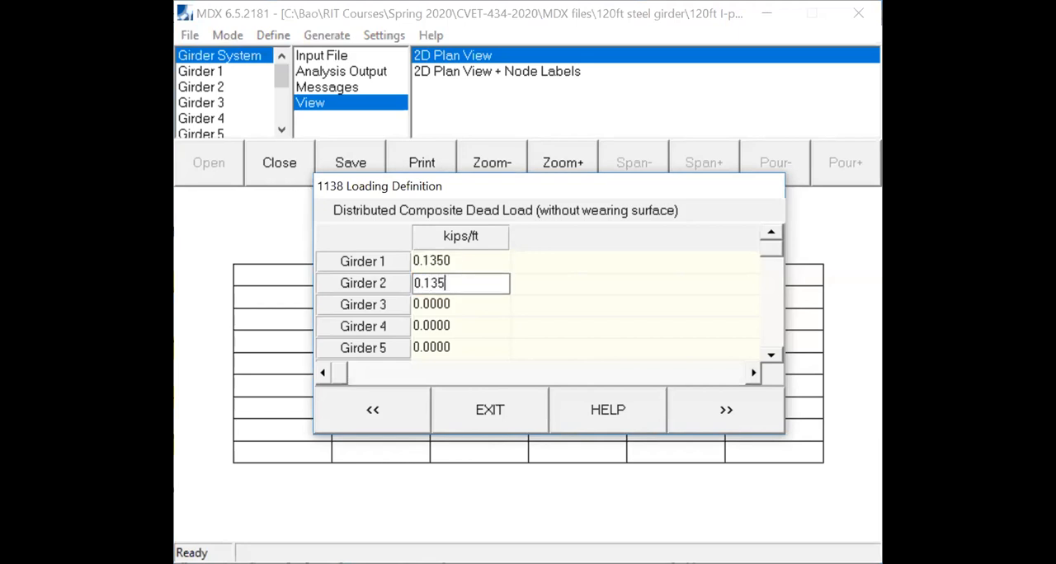
- Set the distributed composite dead load of Girders 3, 4 and 5 to 0.135 kips/ft each
{"action": "key", "text": "Return"}
{"action": "type", "text": "0.135"}
{"action": "left_click", "coordinate": [481, 325]}
{"action": "type", "text": "0.135"}
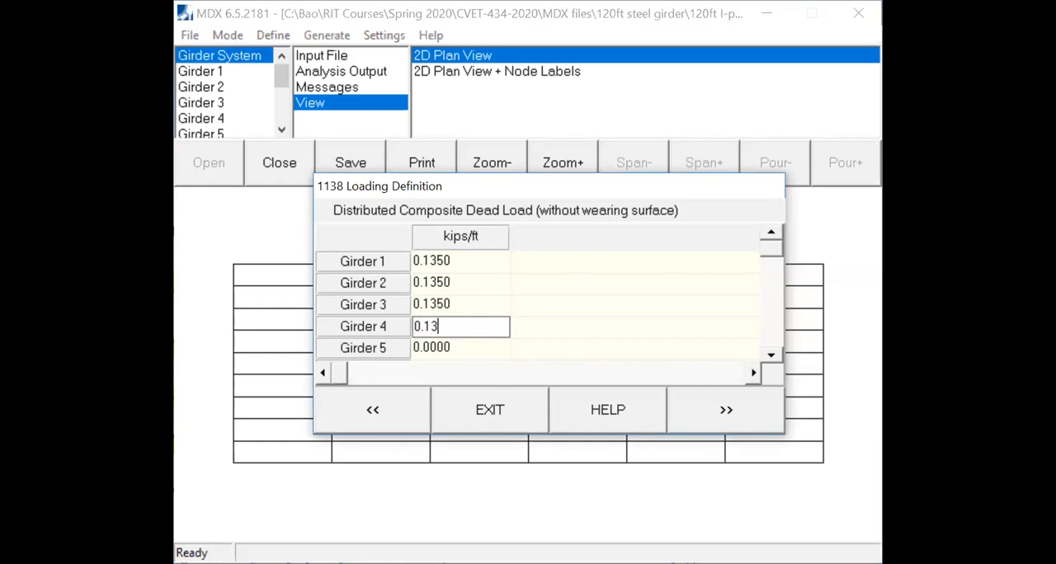
{"action": "left_click", "coordinate": [470, 347]}
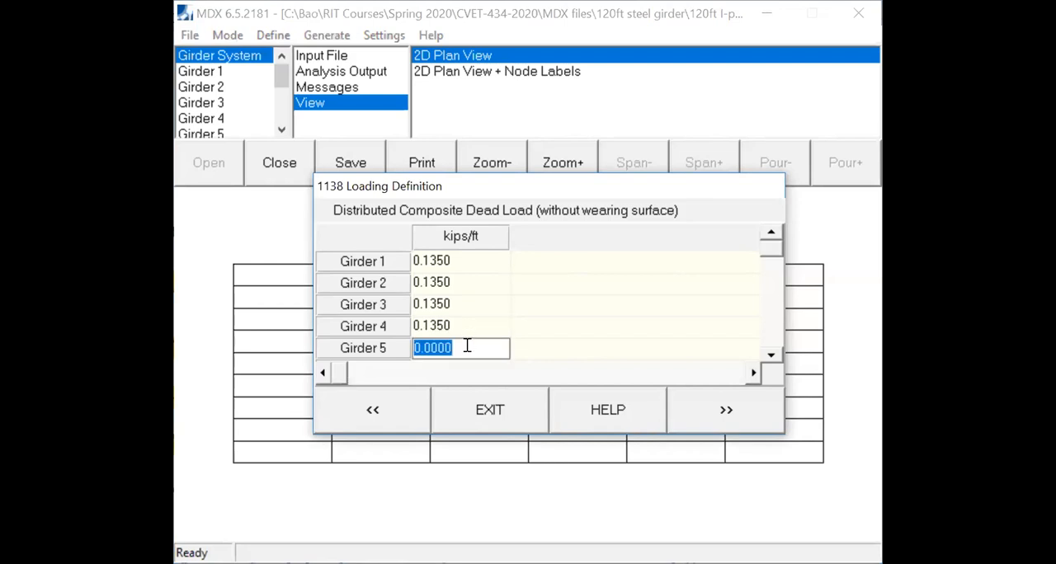
- Set the distributed composite dead load of Girders 6, 7 and 8 to 0.135 kips/ft each
{"action": "type", "text": "0.135"}
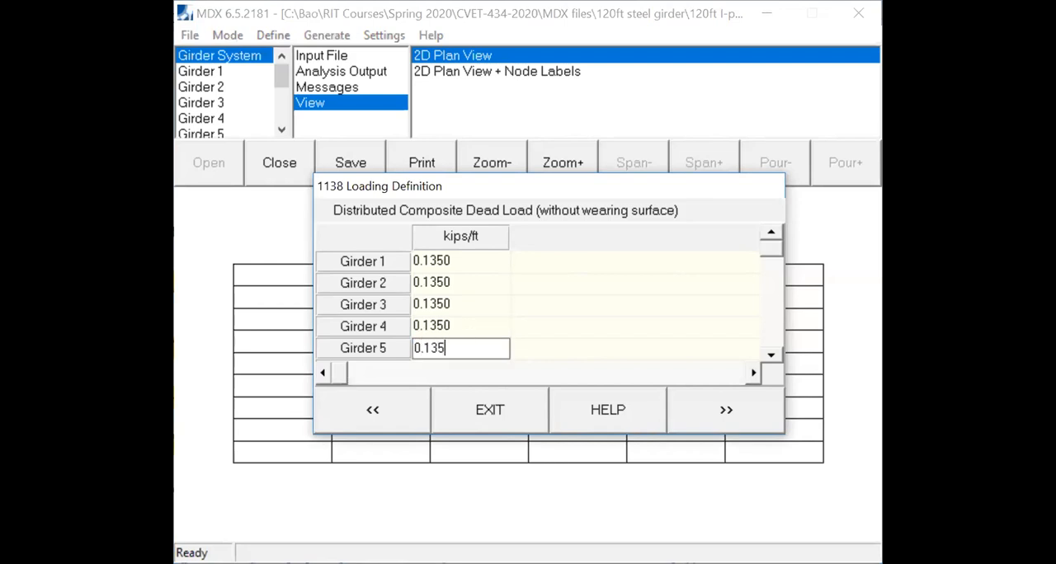
{"action": "left_click", "coordinate": [770, 354]}
{"action": "left_click", "coordinate": [771, 354]}
{"action": "left_click", "coordinate": [770, 354]}
{"action": "left_click", "coordinate": [454, 303]}
{"action": "type", "text": "0.135"}
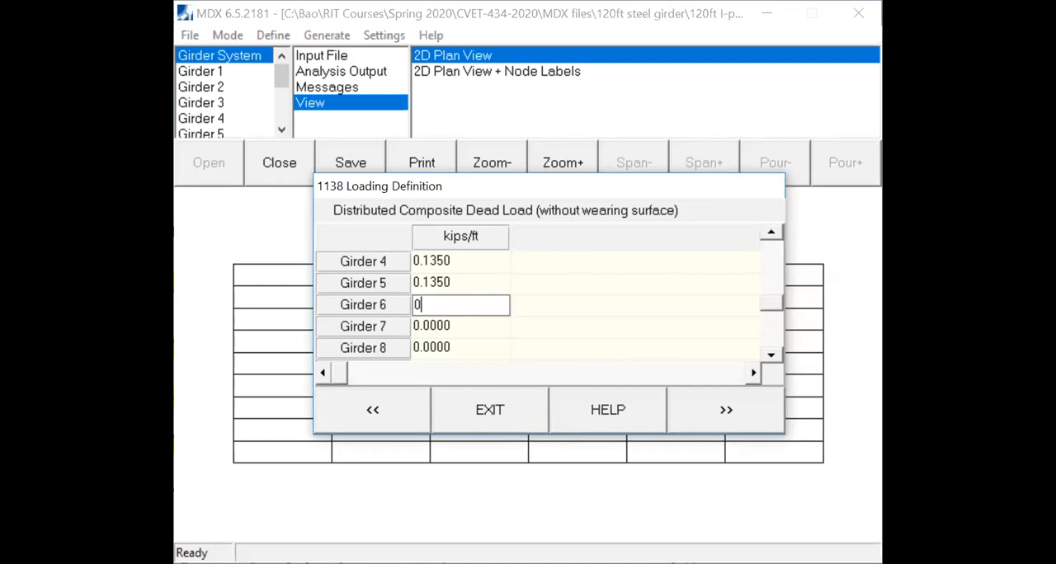
{"action": "left_click", "coordinate": [445, 327]}
{"action": "type", "text": "0.135"}
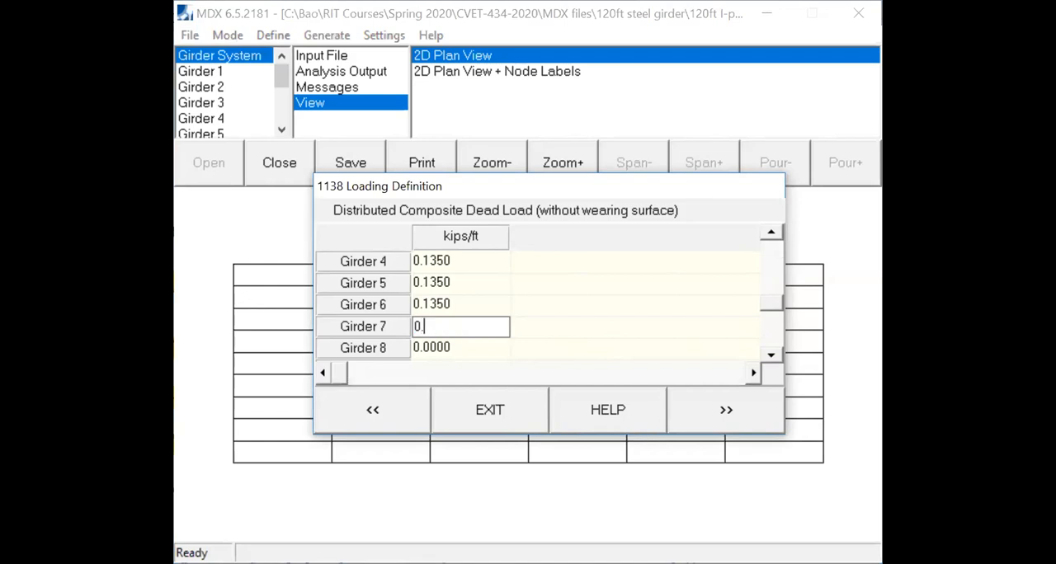
{"action": "left_click", "coordinate": [468, 347]}
{"action": "type", "text": "0.135"}
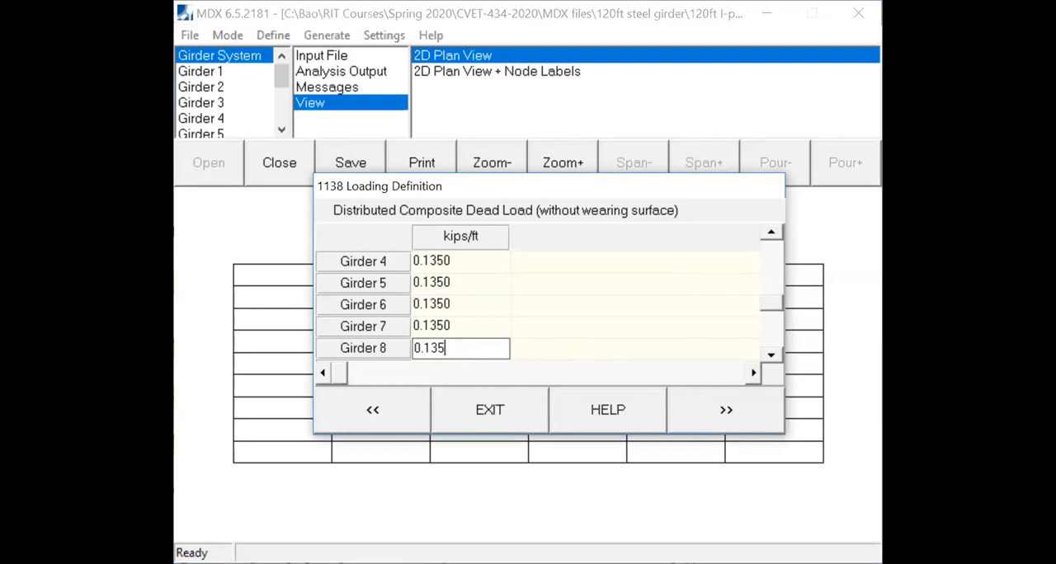
- Set the composite dead load of Girders 9 and 10 to 0.135 kips/ft and apply the wearing surface load uniformly to all girders
{"action": "left_click", "coordinate": [770, 355]}
{"action": "left_click", "coordinate": [771, 354]}
{"action": "left_click", "coordinate": [475, 328]}
{"action": "type", "text": "0.135"}
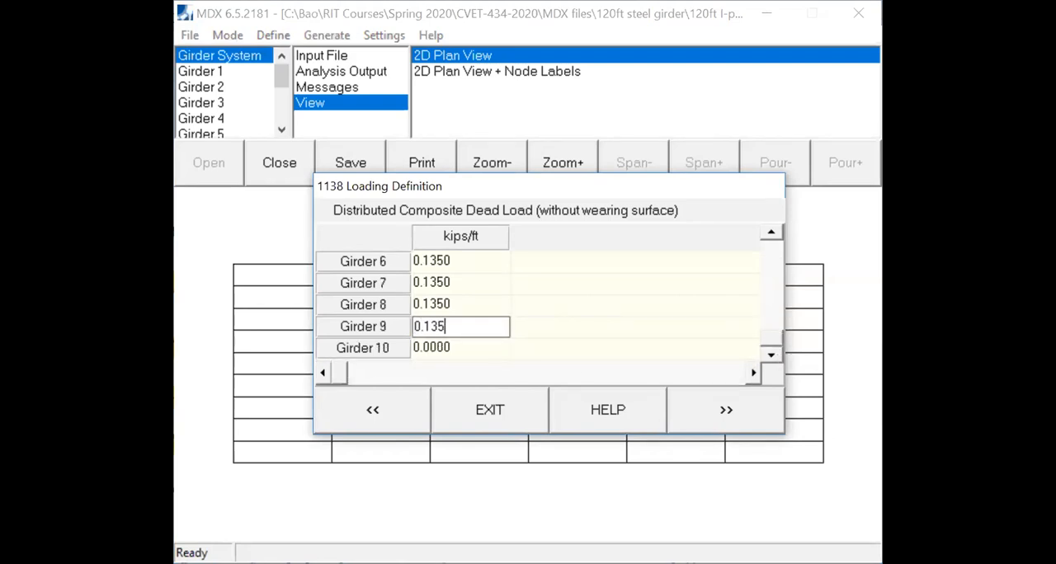
{"action": "left_click", "coordinate": [472, 347]}
{"action": "type", "text": "0.135"}
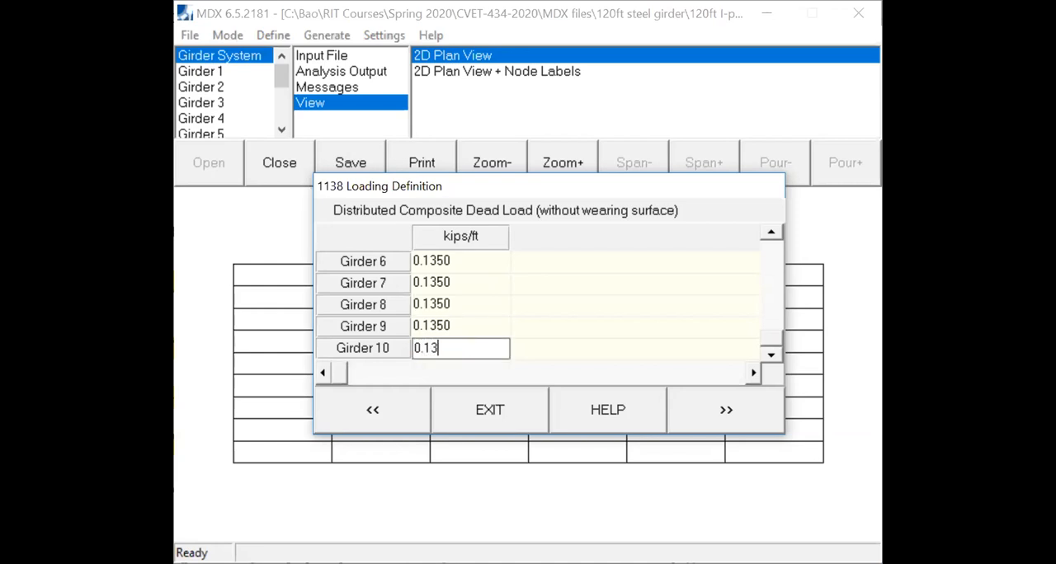
{"action": "left_click", "coordinate": [726, 415]}
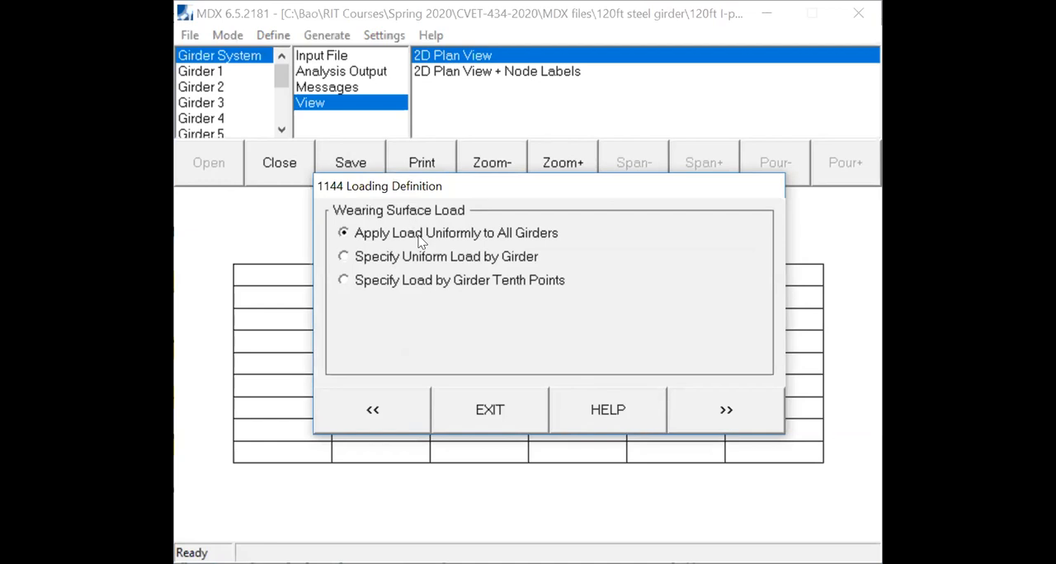
{"action": "left_click", "coordinate": [726, 410]}
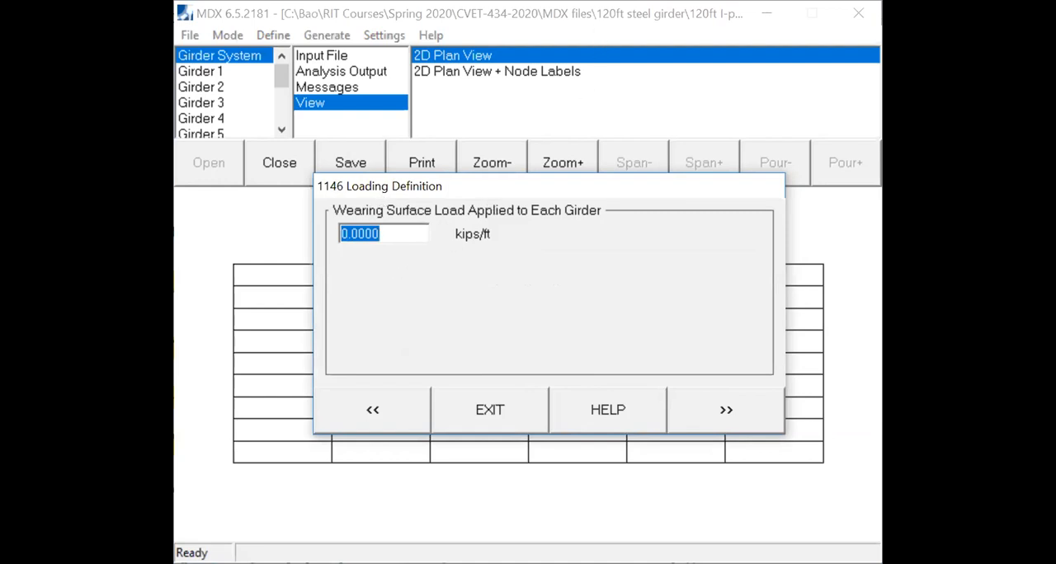
- Switch to the load notes in Acrobat and highlight the DW calculation from 36 psf + 5 psf through to 0.3567 klf per girder
{"action": "key", "text": "alt+Tab"}
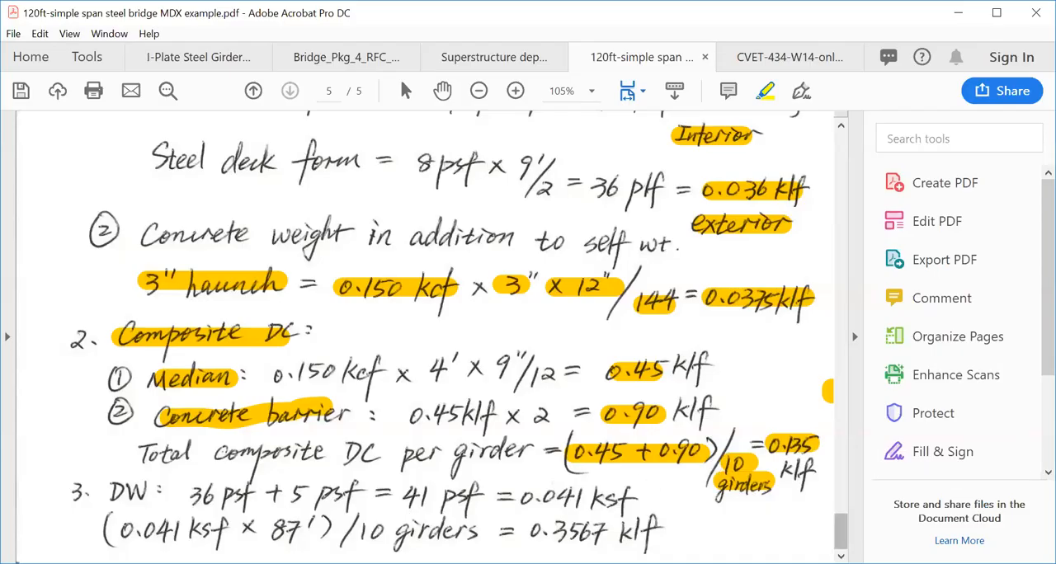
{"action": "left_click_drag", "start_coordinate": [116, 489], "coordinate": [468, 494]}
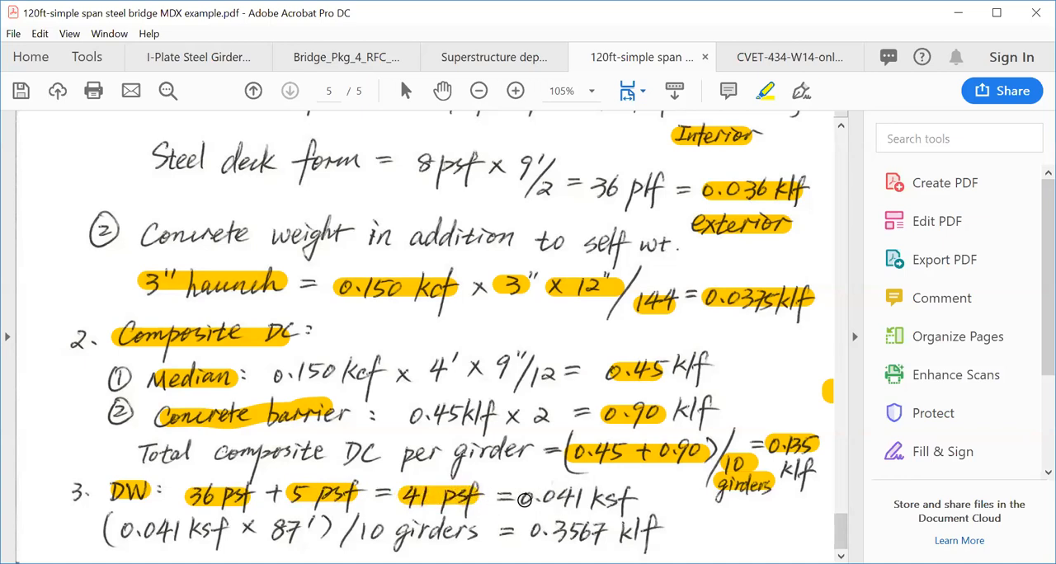
{"action": "left_click_drag", "start_coordinate": [516, 498], "coordinate": [642, 498]}
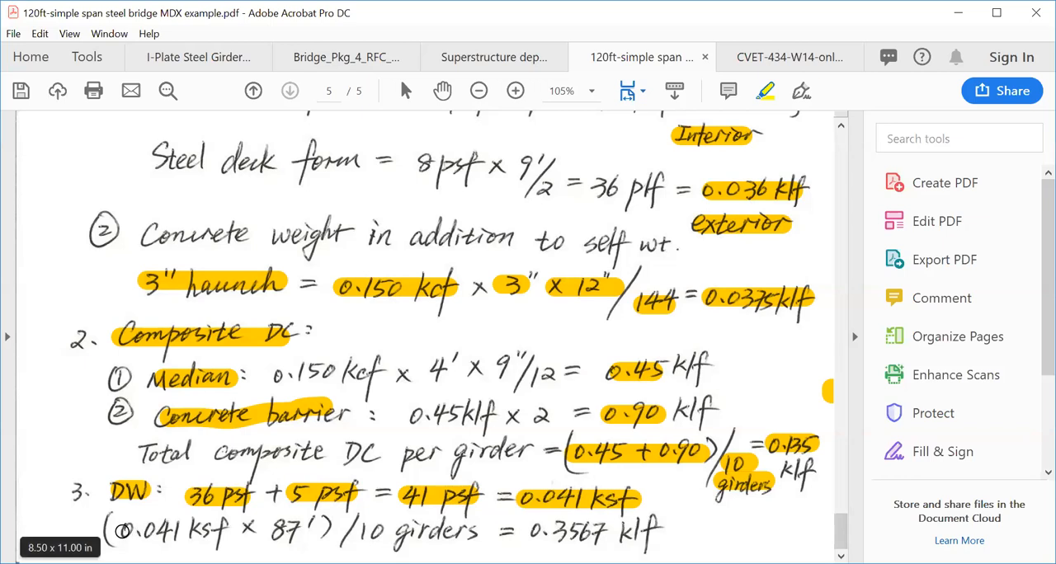
{"action": "left_click_drag", "start_coordinate": [123, 530], "coordinate": [320, 531]}
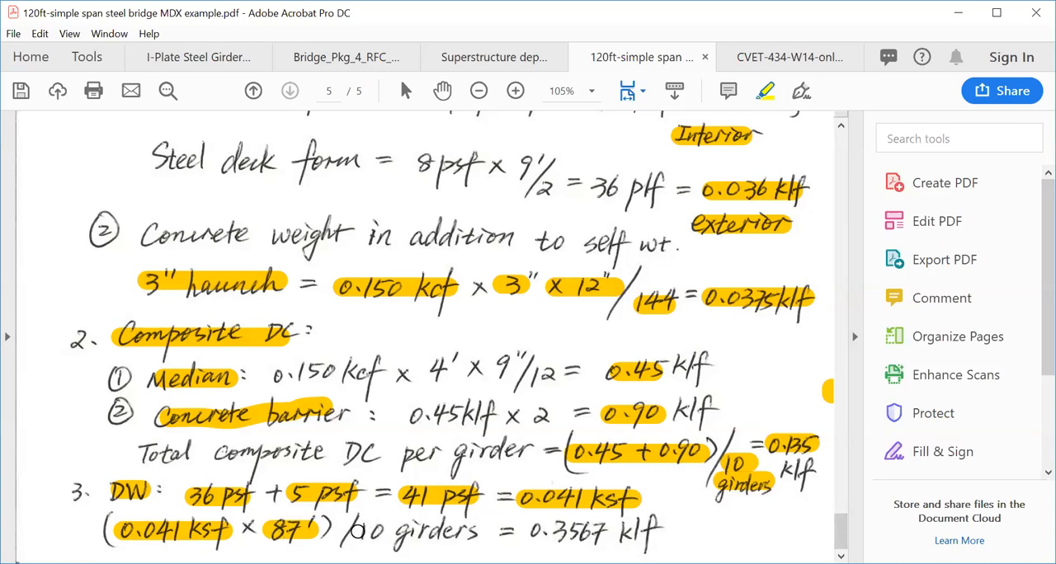
{"action": "left_click_drag", "start_coordinate": [357, 530], "coordinate": [664, 540]}
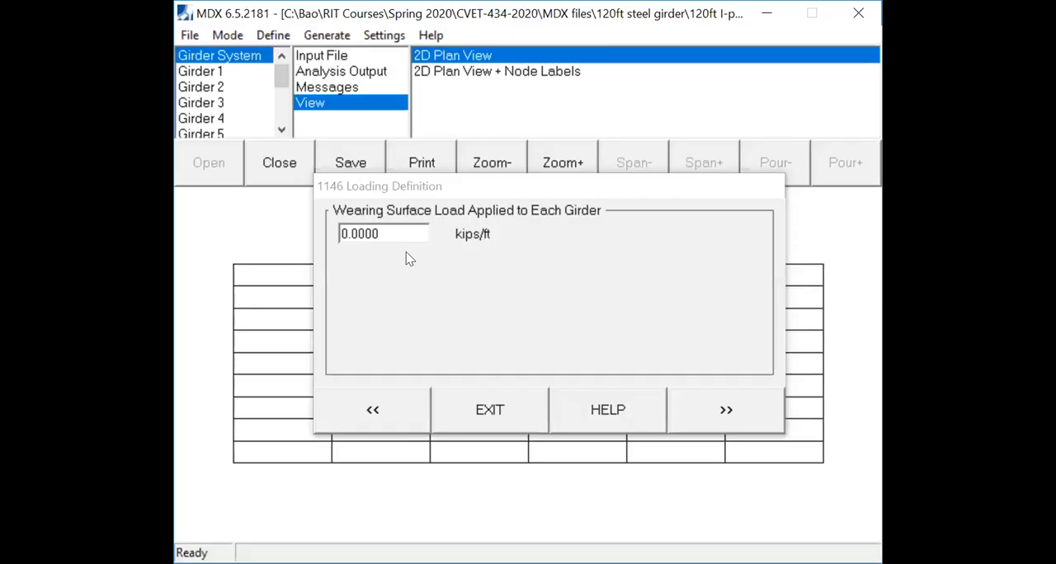
- Return to MDX, set the wearing surface load on each girder to 0.3567 kips/ft and proceed to the truck definition
{"action": "left_click", "coordinate": [396, 231]}
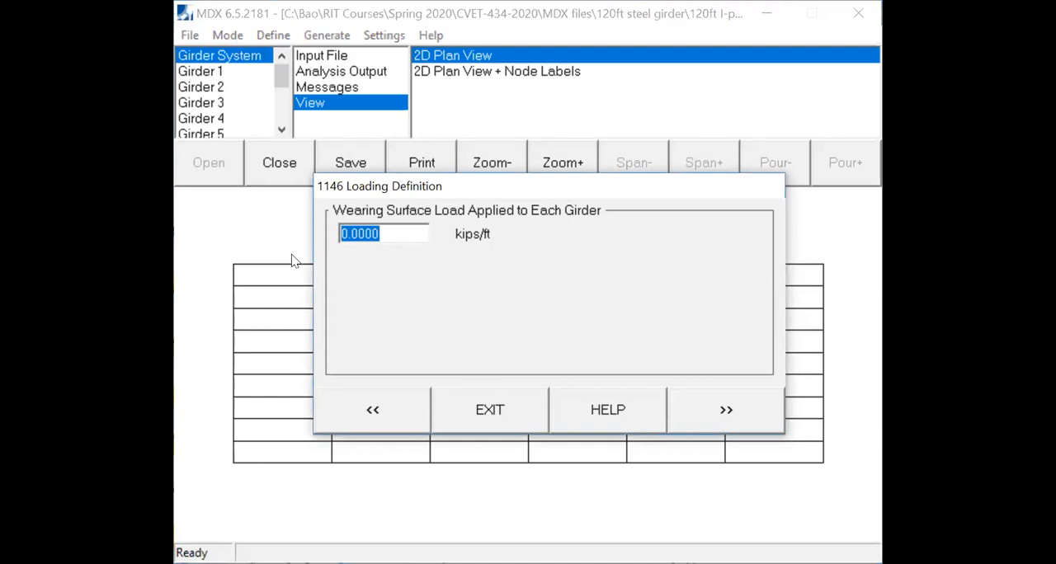
{"action": "type", "text": "0.35"}
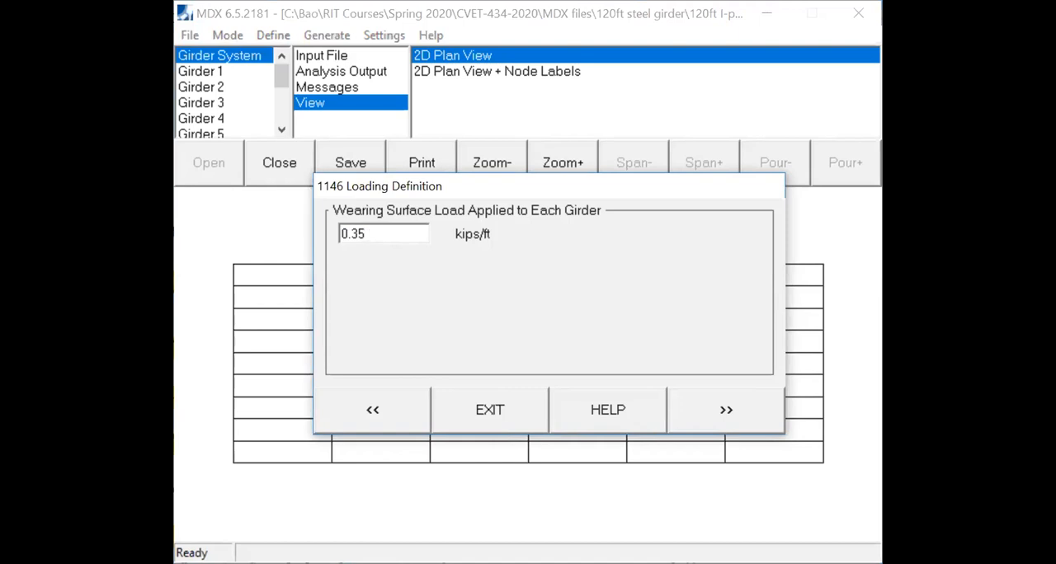
{"action": "type", "text": "67"}
{"action": "left_click", "coordinate": [741, 426]}
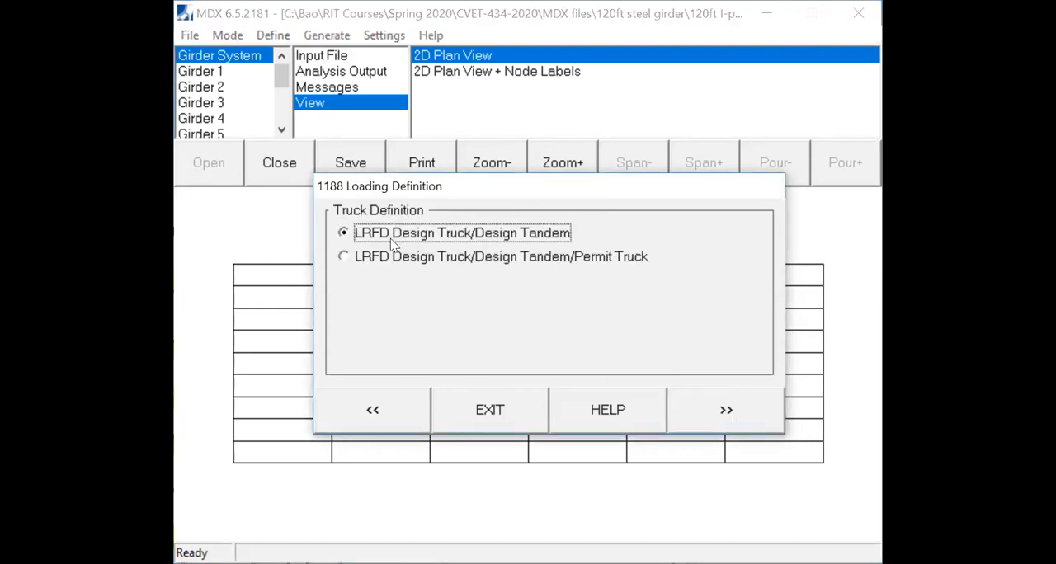
- Define the live load as LRFD Design Truck/Design Tandem/Permit Truck with the unfactored HL93 tandem truck
{"action": "left_click", "coordinate": [347, 258]}
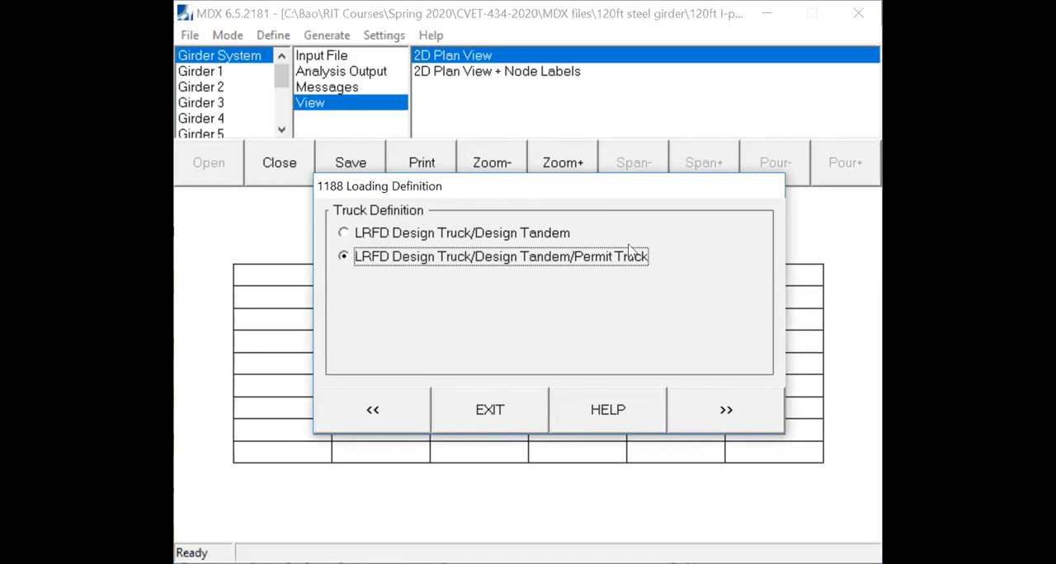
{"action": "left_click", "coordinate": [729, 410]}
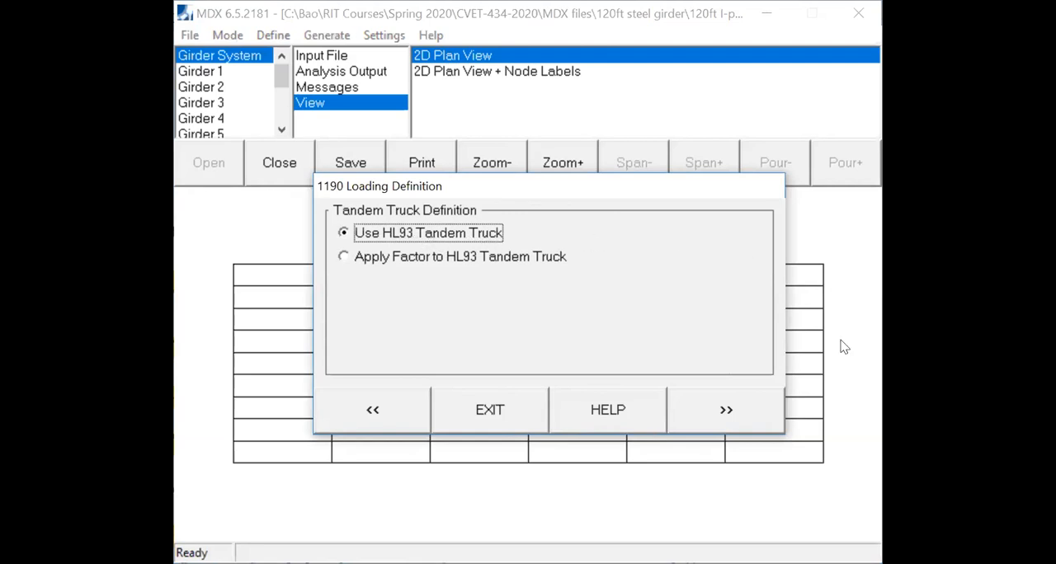
{"action": "left_click", "coordinate": [747, 411]}
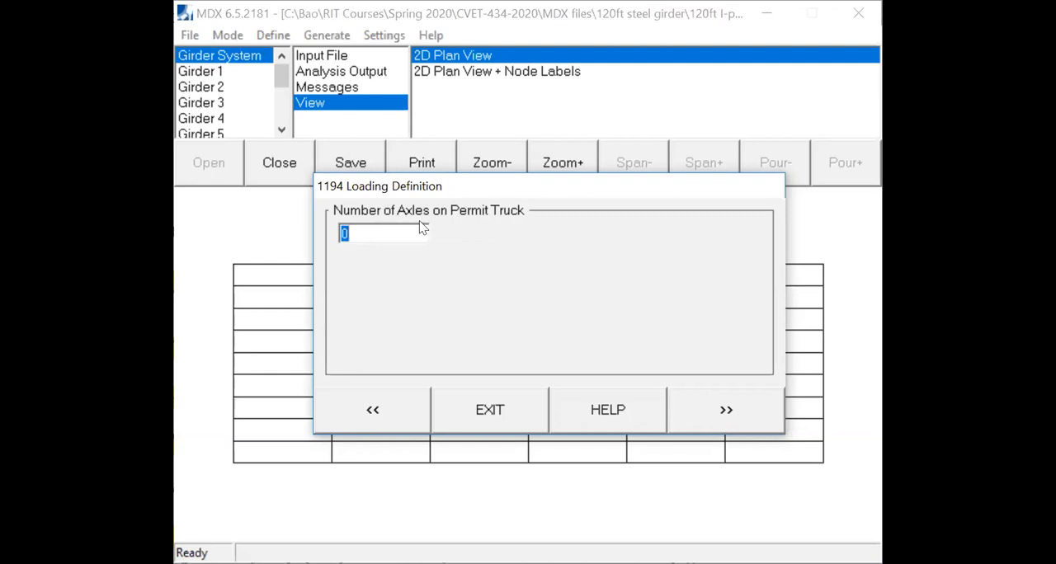
- Give the permit truck 11 axles and set the Axle 1 load to 10 kips
{"action": "type", "text": "11"}
{"action": "left_click", "coordinate": [723, 414]}
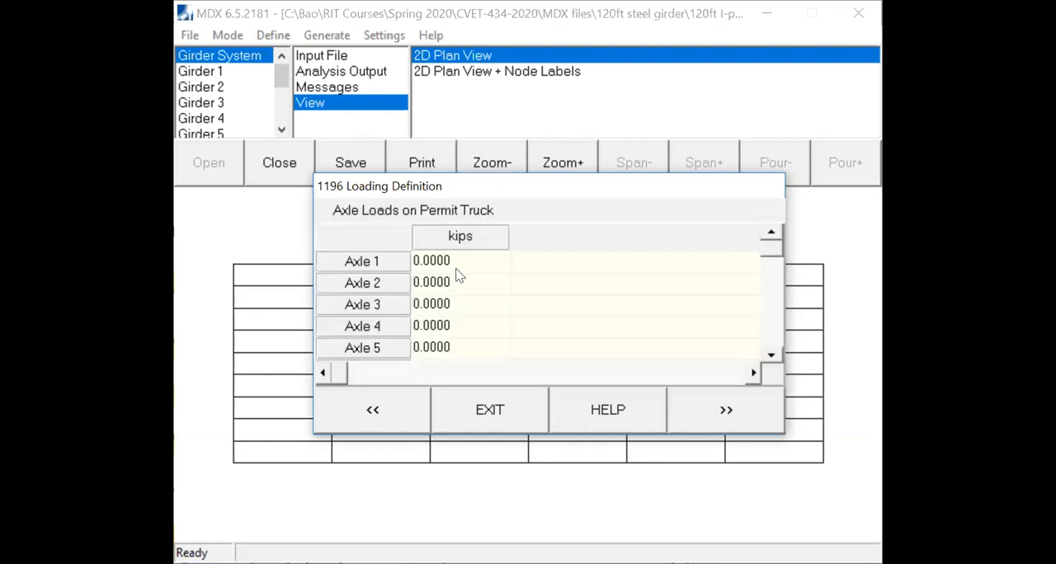
{"action": "left_click", "coordinate": [459, 263]}
{"action": "type", "text": "10"}
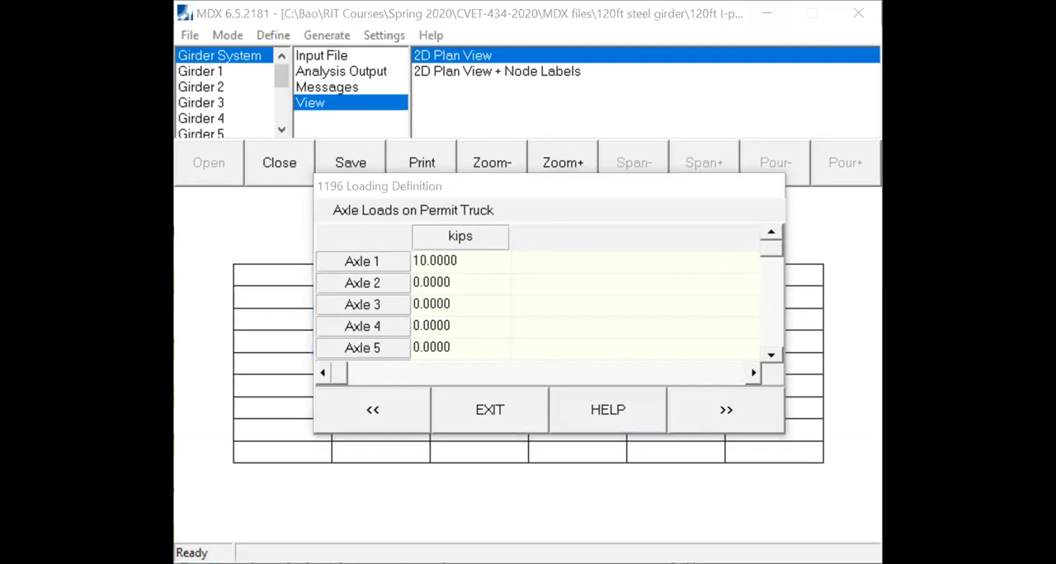
- Switch to the Acrobat notes, find the Local Permit Trucks page and rotate the view clockwise
{"action": "key", "text": "alt+Tab"}
{"action": "scroll", "coordinate": [588, 271], "scroll_direction": "up", "scroll_amount": 8}
{"action": "scroll", "coordinate": [587, 270], "scroll_direction": "up", "scroll_amount": 10}
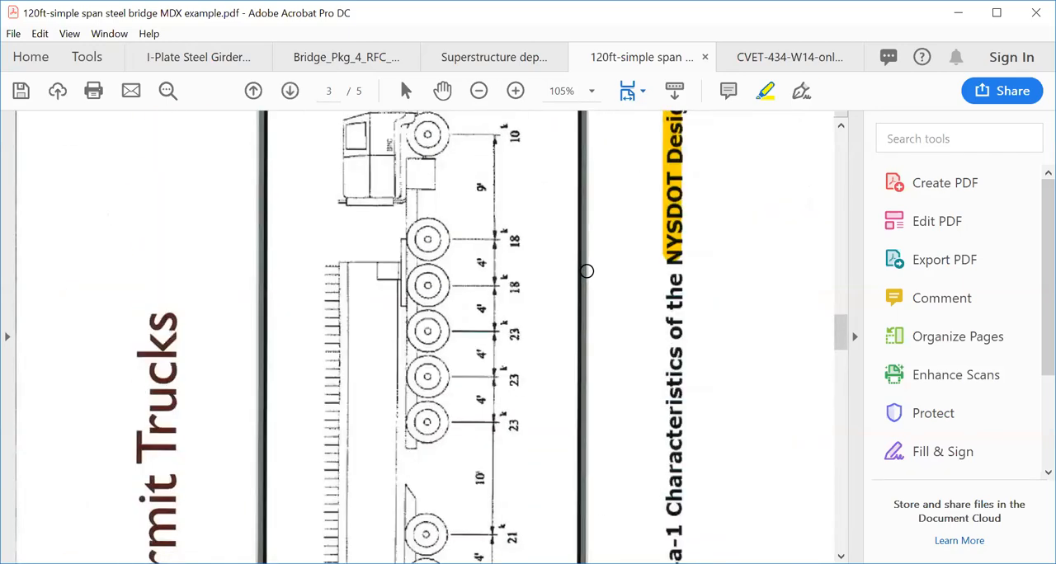
{"action": "scroll", "coordinate": [542, 244], "scroll_direction": "up", "scroll_amount": 3}
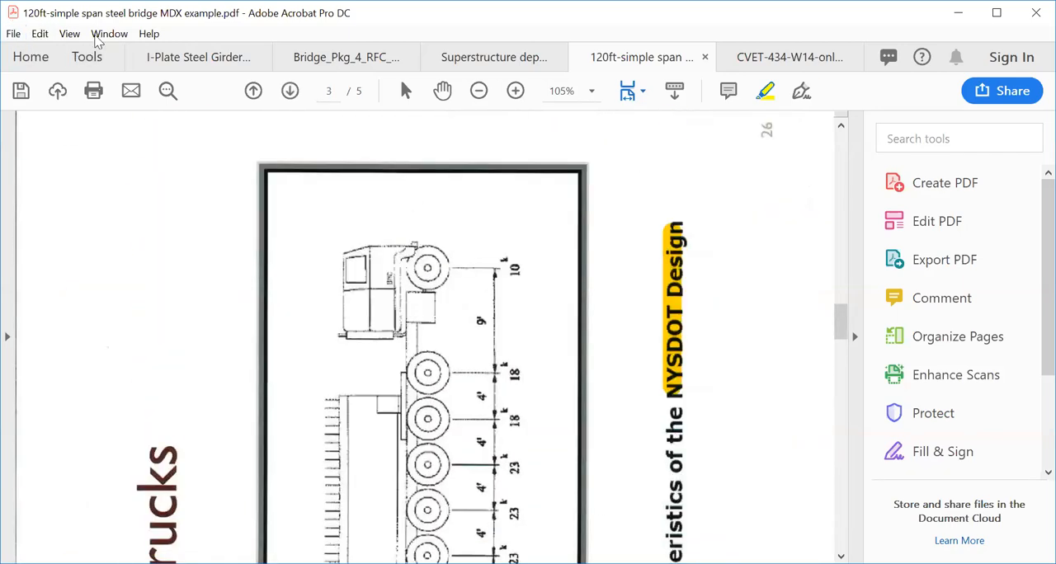
{"action": "left_click", "coordinate": [73, 39]}
{"action": "mouse_move", "coordinate": [214, 59]}
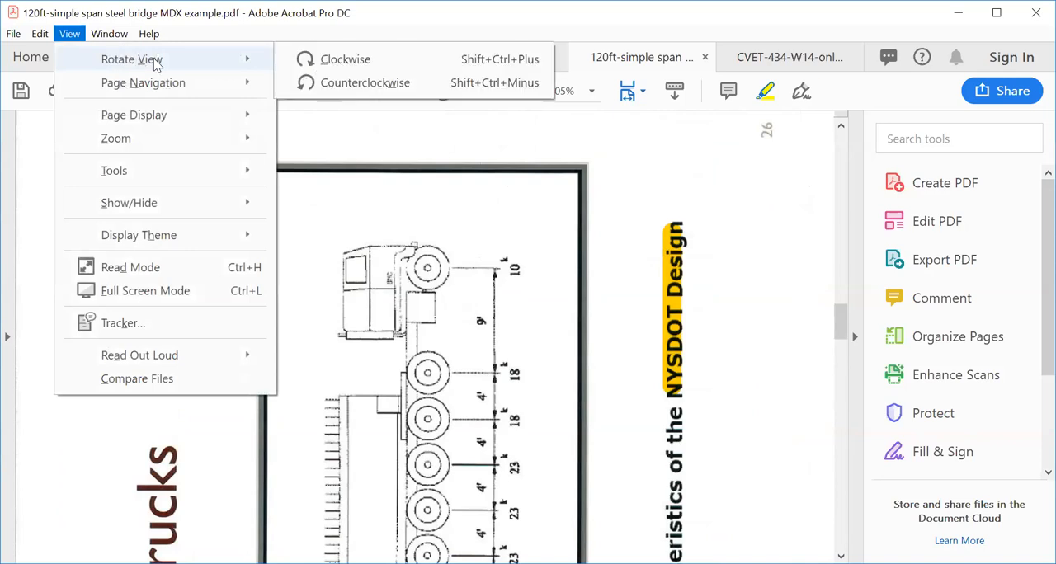
{"action": "left_click", "coordinate": [360, 66]}
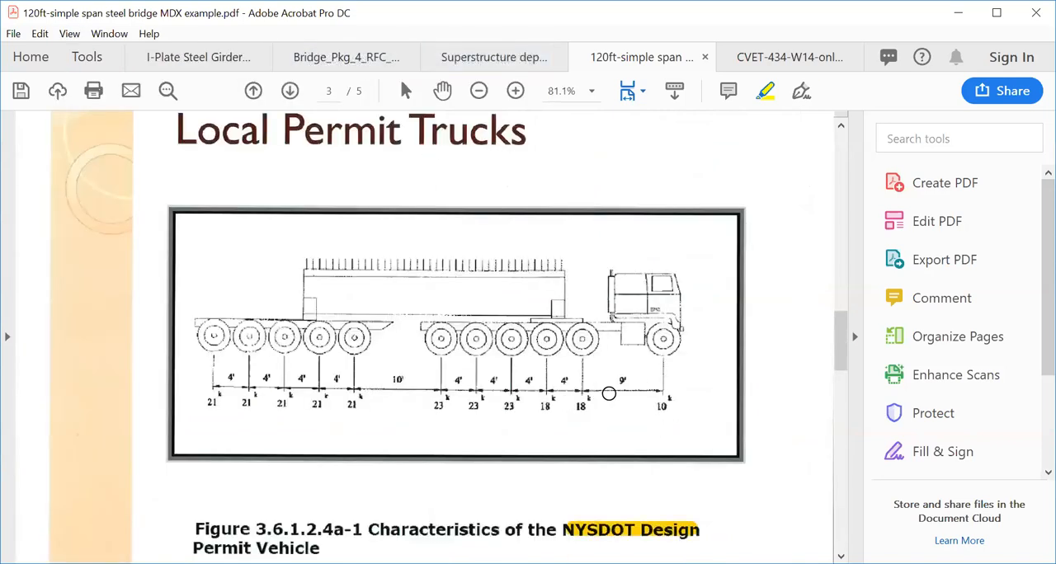
- Highlight the permit truck's first axle loads of 10, 18, 18 and 23 kips and the 9 ft axle spacing
{"action": "left_click", "coordinate": [659, 405]}
{"action": "left_click", "coordinate": [579, 405]}
{"action": "left_click", "coordinate": [544, 405]}
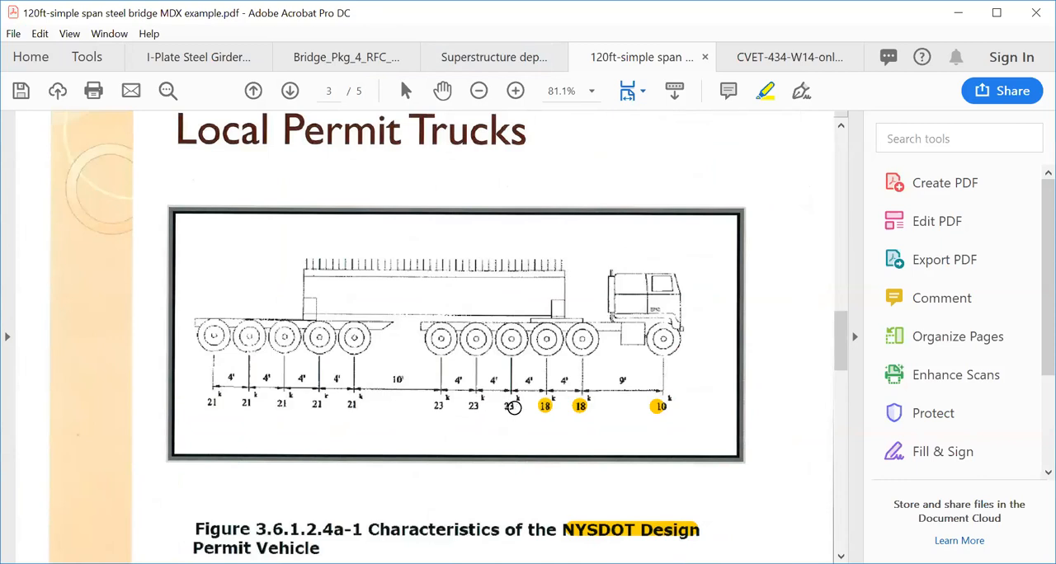
{"action": "left_click", "coordinate": [512, 405]}
{"action": "left_click", "coordinate": [621, 379]}
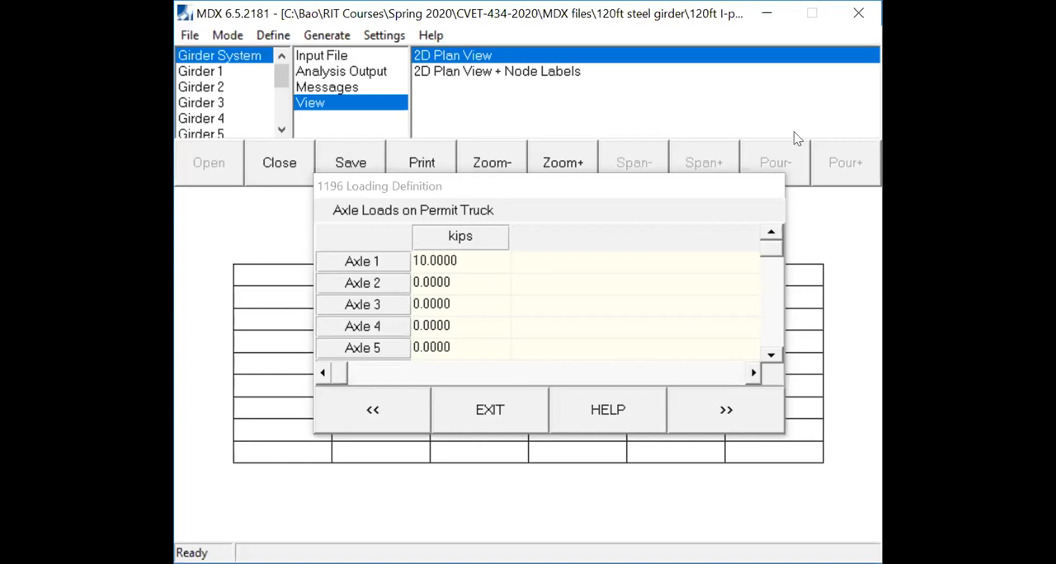
- Return to MDX and set the permit truck's Axle 2 and Axle 3 loads to 18 kips each
{"action": "left_click", "coordinate": [459, 288]}
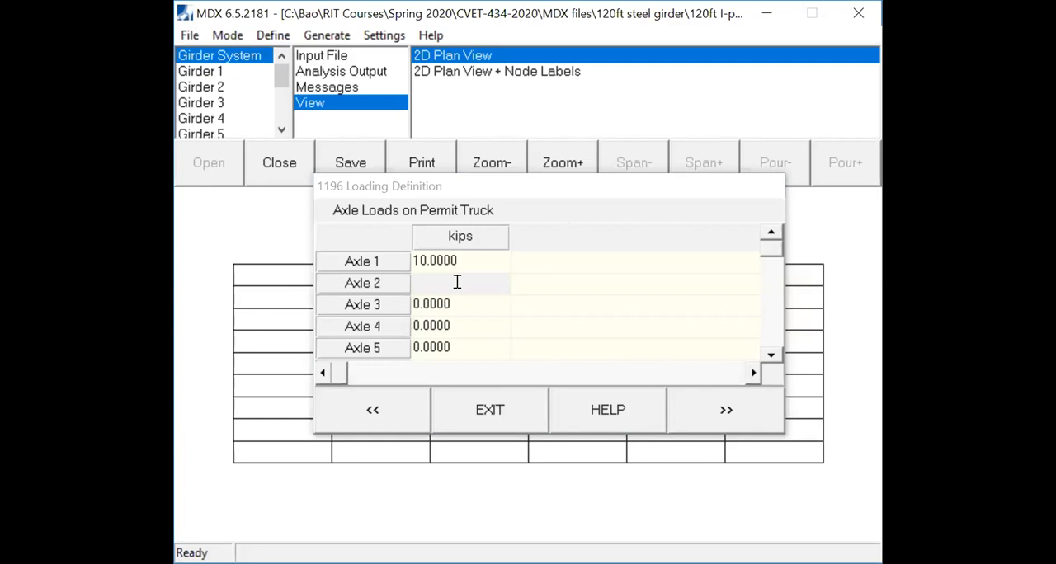
{"action": "left_click", "coordinate": [458, 285]}
{"action": "type", "text": "18"}
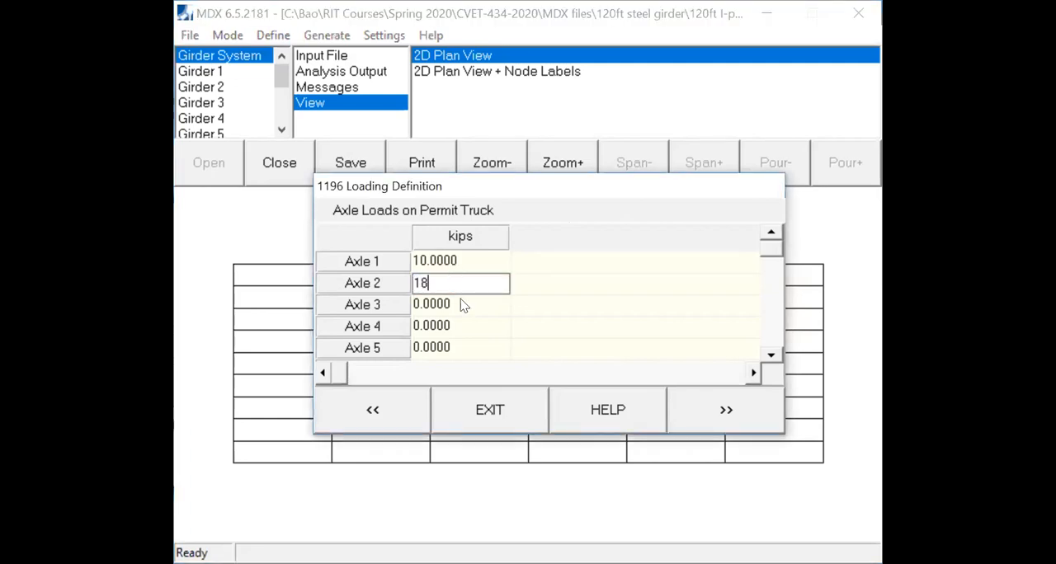
{"action": "left_click", "coordinate": [459, 305]}
{"action": "type", "text": "18"}
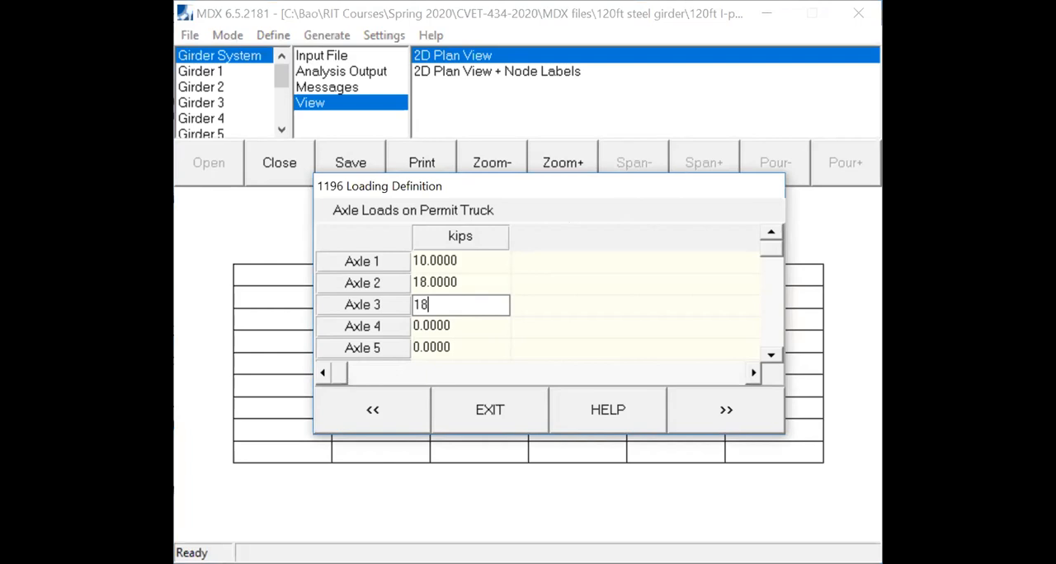
- Set the permit truck's Axle 4, Axle 5 and Axle 6 loads to 23 kips each
{"action": "left_click", "coordinate": [465, 326]}
{"action": "type", "text": "23"}
{"action": "left_click", "coordinate": [771, 354]}
{"action": "left_click", "coordinate": [772, 355]}
{"action": "left_click", "coordinate": [468, 306]}
{"action": "type", "text": "23"}
{"action": "left_click", "coordinate": [464, 328]}
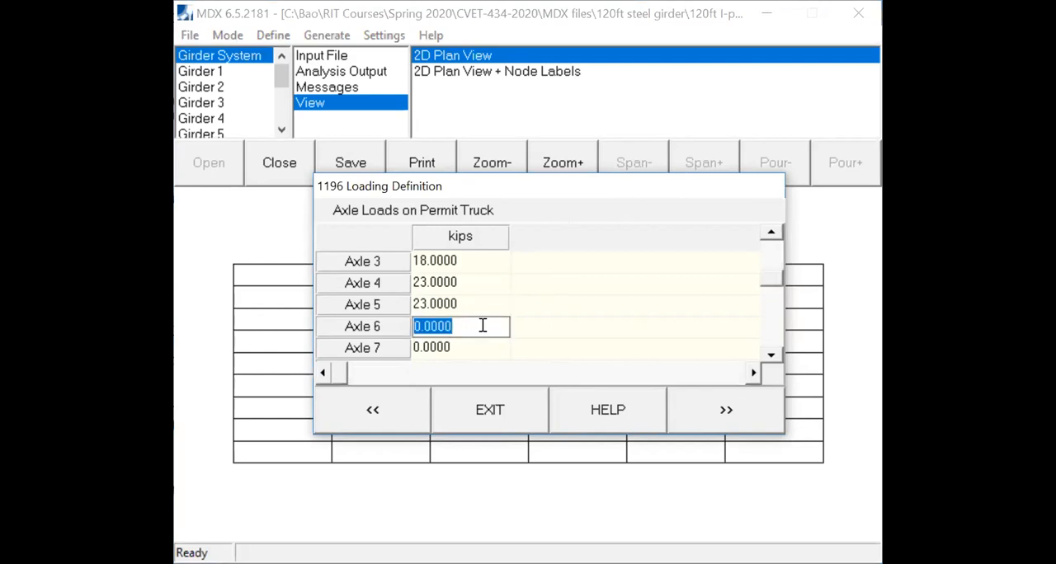
{"action": "type", "text": "23"}
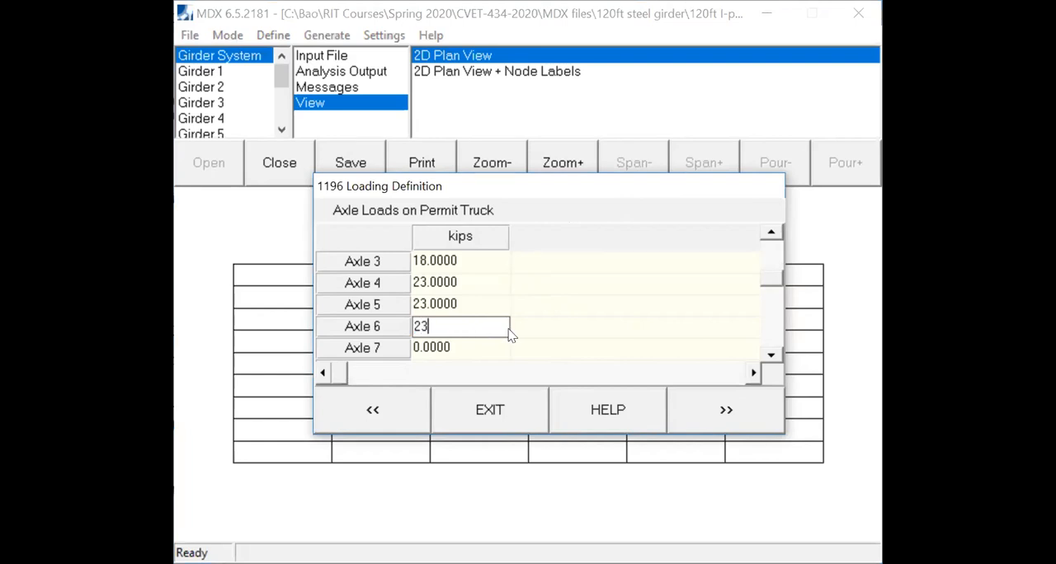
- Set the permit truck's Axle 7, Axle 8 and Axle 9 loads to 21 kips each
{"action": "left_click", "coordinate": [490, 341]}
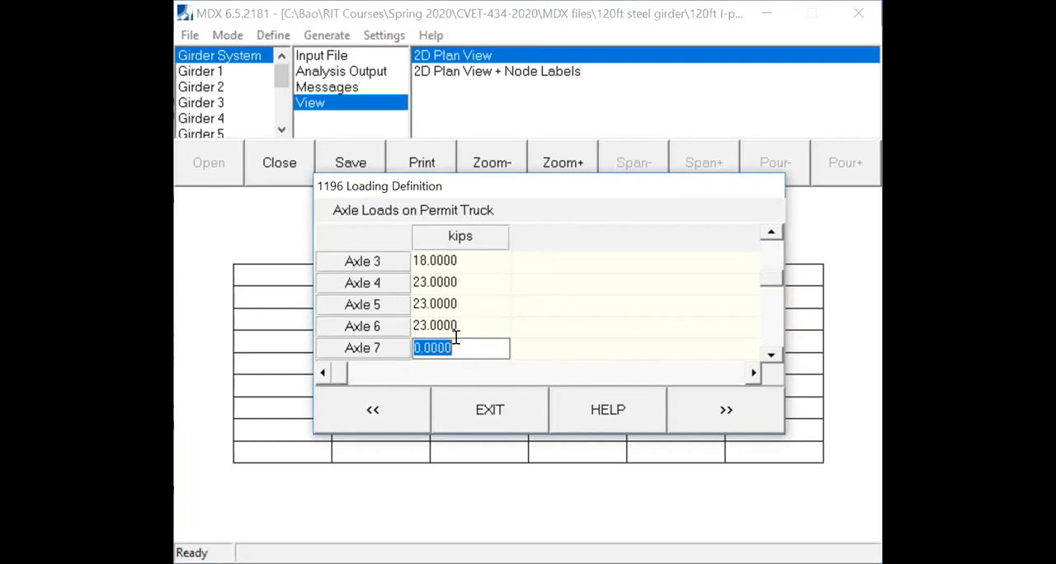
{"action": "type", "text": "21"}
{"action": "left_click", "coordinate": [770, 354]}
- Set the Axle 10 and Axle 11 loads to 21 kips each and continue to the permit truck's axle spacing
{"action": "left_click", "coordinate": [770, 354]}
{"action": "left_click", "coordinate": [485, 328]}
{"action": "type", "text": "21"}
{"action": "left_click", "coordinate": [499, 340]}
{"action": "type", "text": "21"}
{"action": "left_click", "coordinate": [770, 355]}
{"action": "left_click", "coordinate": [770, 355]}
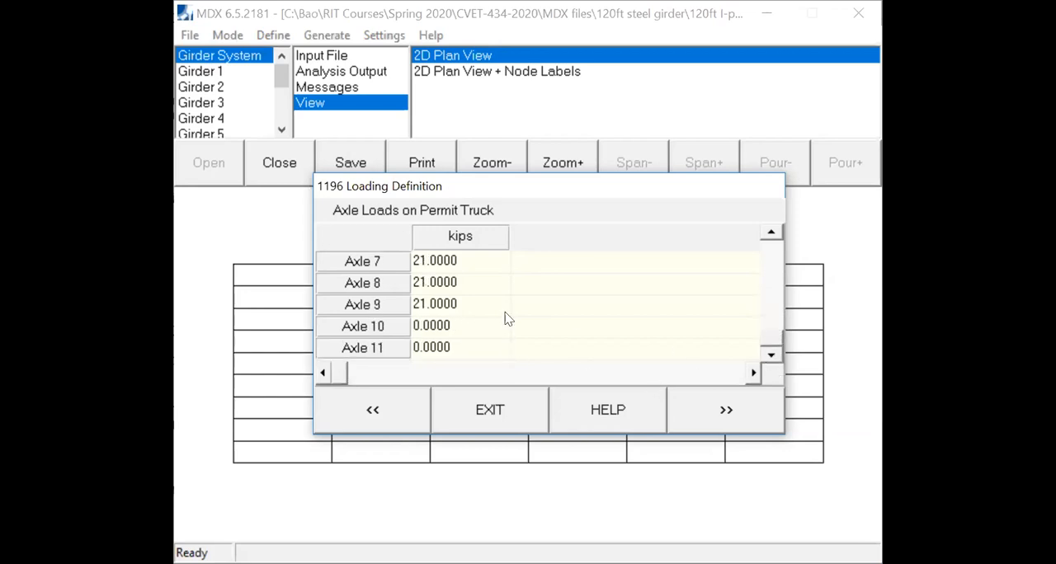
{"action": "left_click", "coordinate": [470, 326]}
{"action": "type", "text": "21"}
{"action": "left_click", "coordinate": [480, 347]}
{"action": "type", "text": "21"}
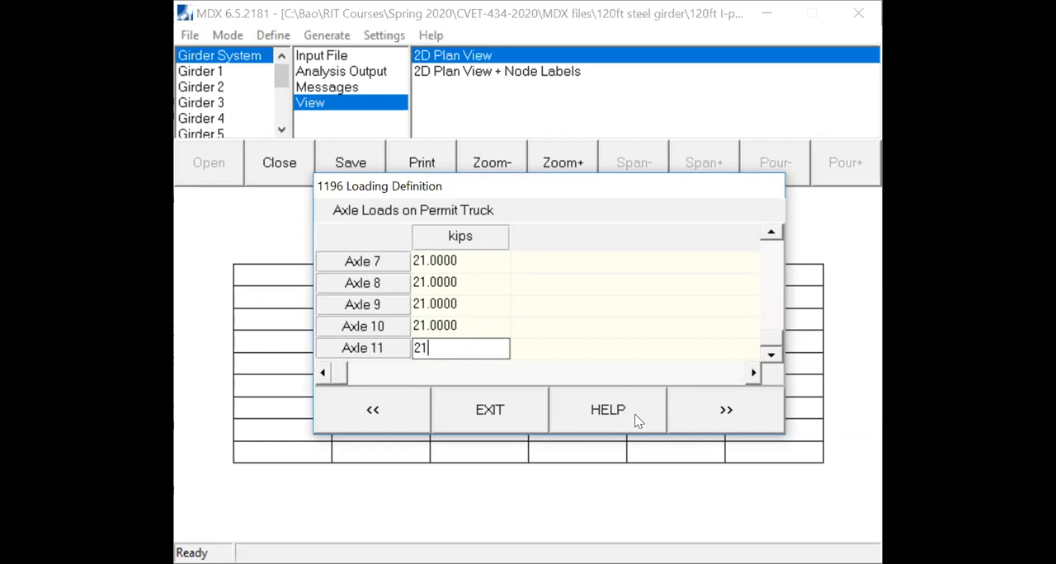
{"action": "left_click", "coordinate": [724, 418]}
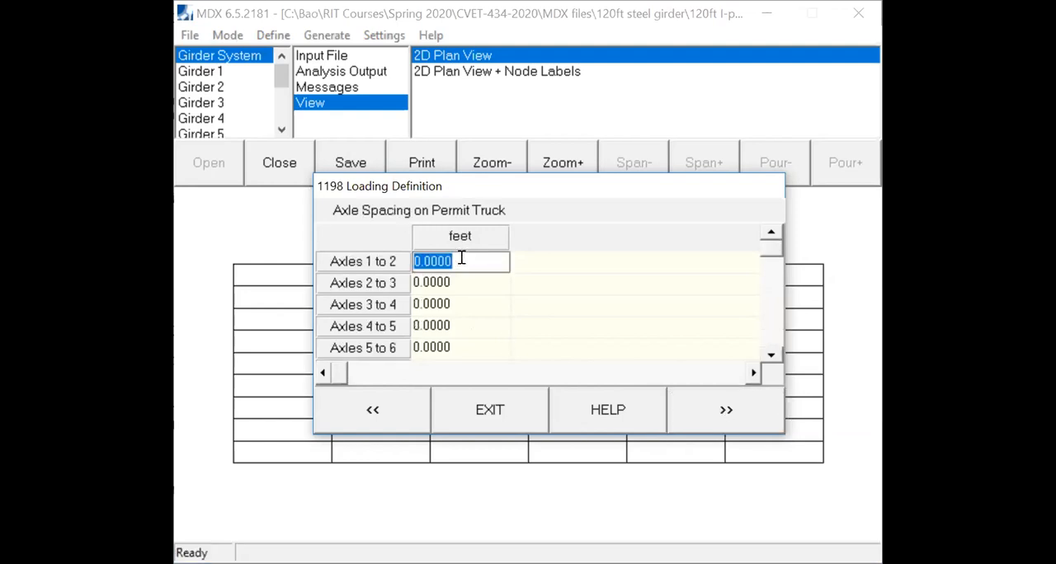
- Set the spacing of axles 1 to 2 to 9 ft and each spacing from axles 2 to 3 through 5 to 6 to 4 ft
{"action": "type", "text": "9"}
{"action": "left_click", "coordinate": [464, 283]}
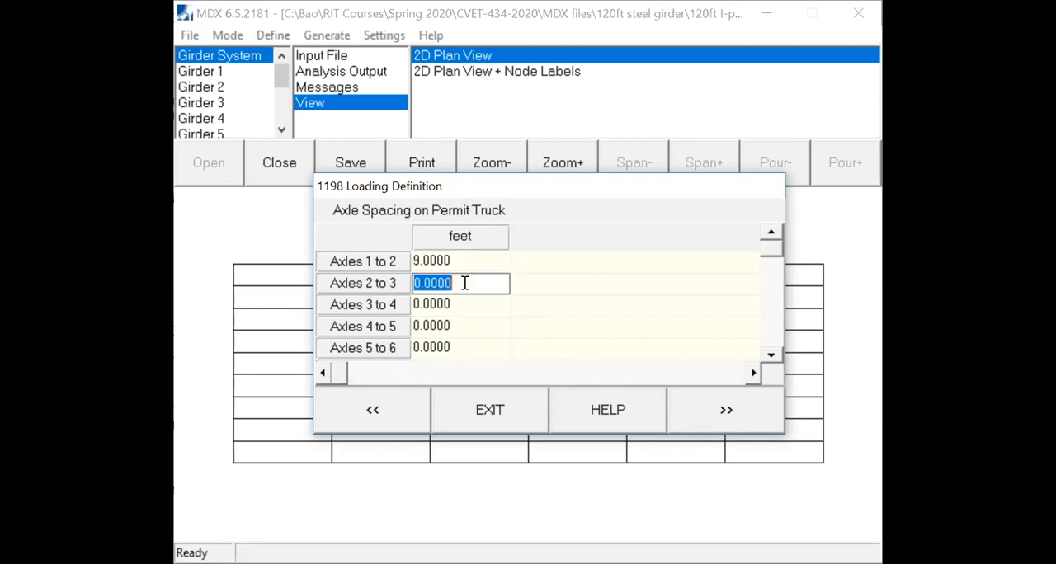
{"action": "type", "text": "4"}
{"action": "left_click", "coordinate": [461, 304]}
{"action": "type", "text": "4"}
{"action": "left_click", "coordinate": [463, 325]}
{"action": "type", "text": "4"}
{"action": "left_click", "coordinate": [462, 347]}
{"action": "type", "text": "4"}
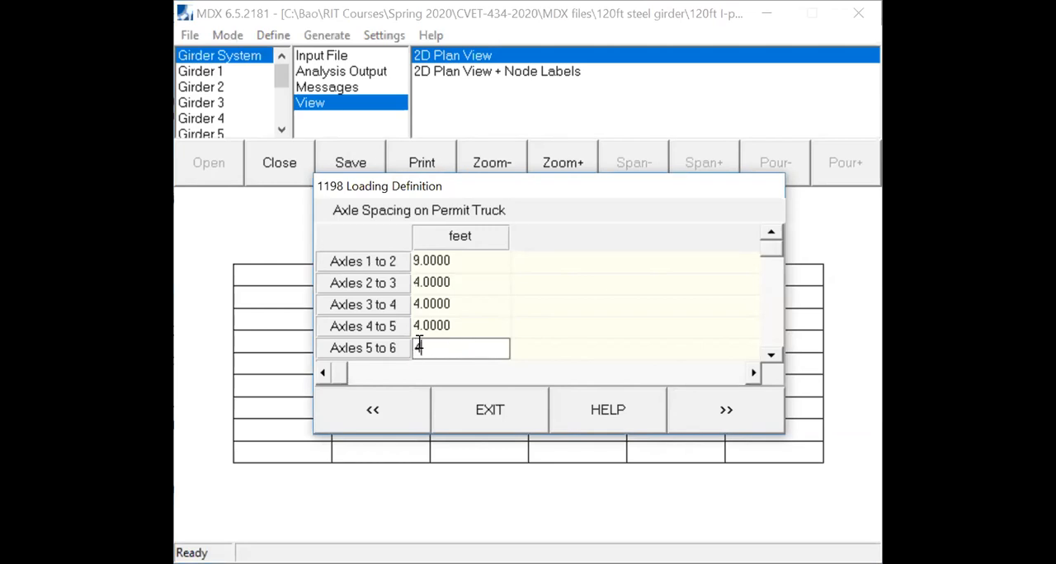
- Set the permit truck's spacing between axles 6 and 7 to 10 ft
{"action": "left_click", "coordinate": [769, 354]}
{"action": "left_click", "coordinate": [770, 355]}
{"action": "left_click", "coordinate": [447, 325]}
{"action": "type", "text": "10"}
- Set the remaining permit truck spacings, from axles 7 to 8 through axles 10 to 11, to 4 ft each and accept them
{"action": "left_click", "coordinate": [463, 342]}
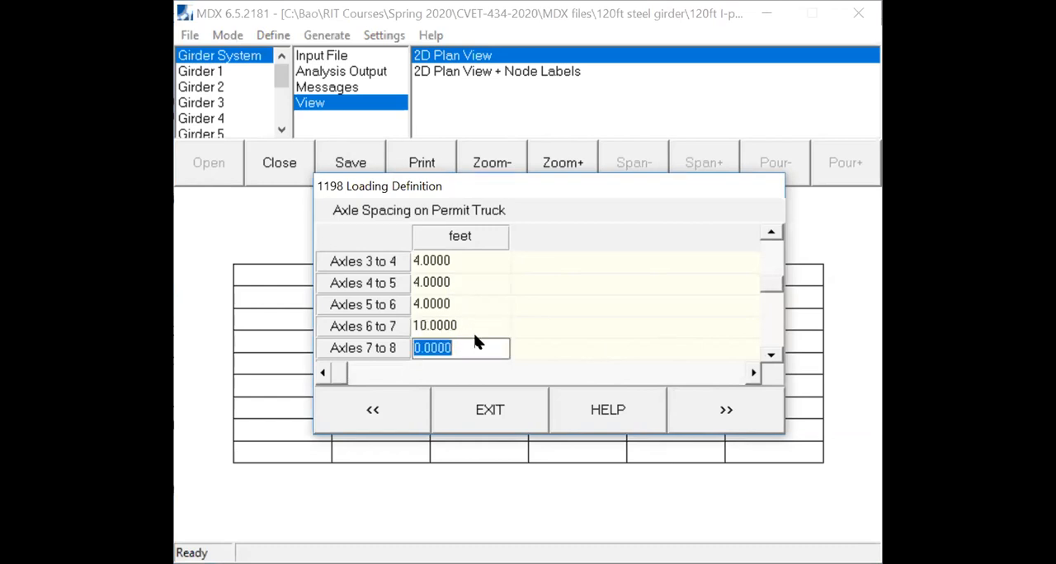
{"action": "type", "text": "4"}
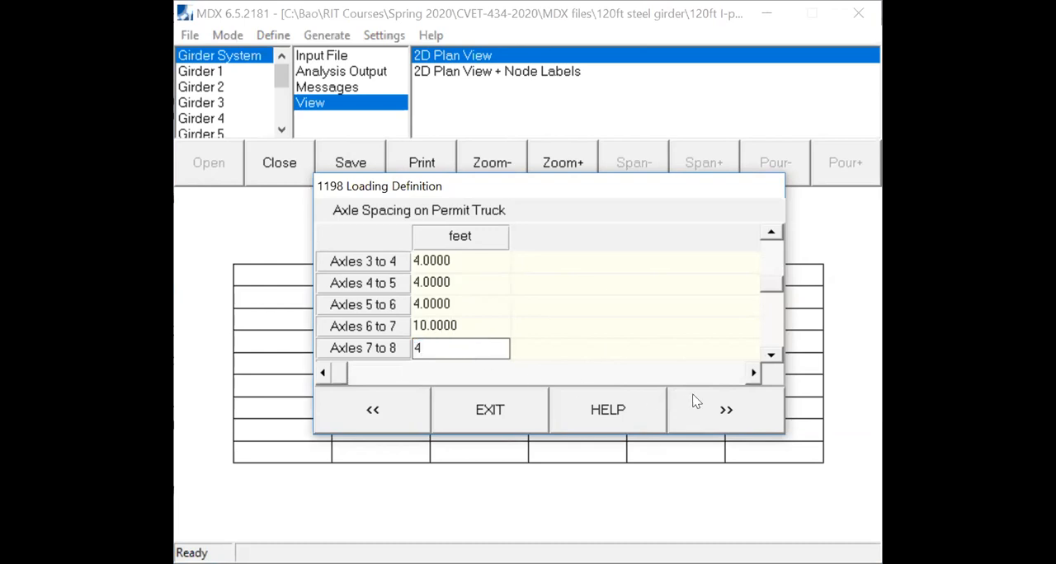
{"action": "left_click", "coordinate": [770, 355]}
{"action": "left_click", "coordinate": [770, 354]}
{"action": "left_click", "coordinate": [453, 330]}
{"action": "type", "text": "4"}
{"action": "left_click", "coordinate": [455, 346]}
{"action": "type", "text": "4"}
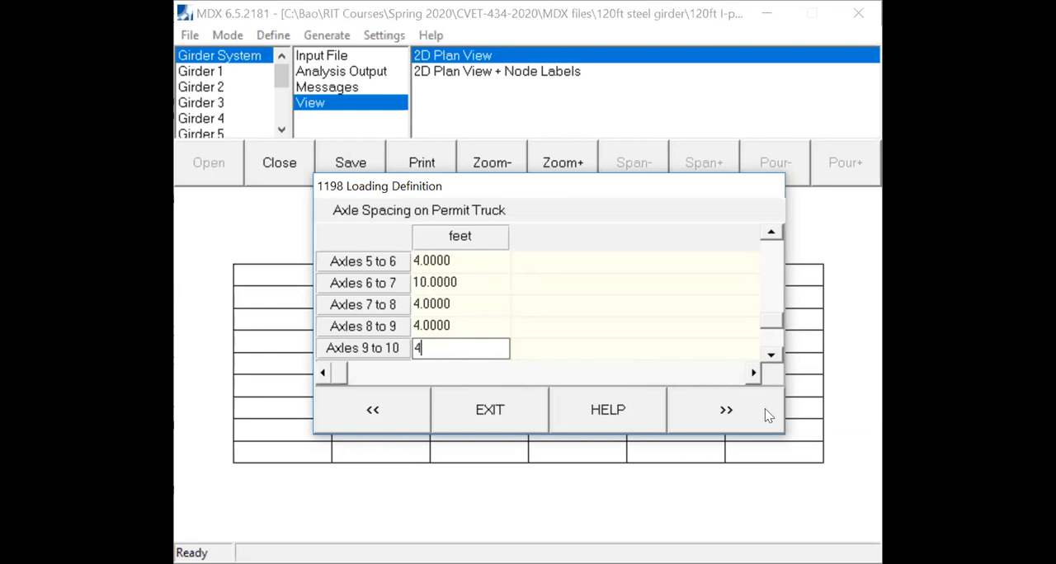
{"action": "left_click", "coordinate": [767, 365]}
{"action": "left_click", "coordinate": [770, 354]}
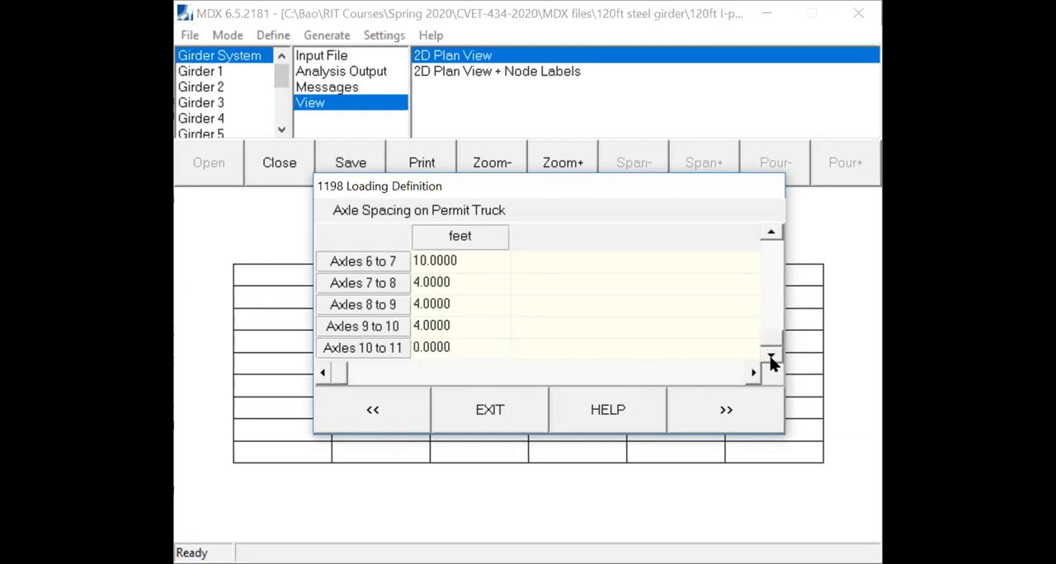
{"action": "left_click", "coordinate": [466, 346]}
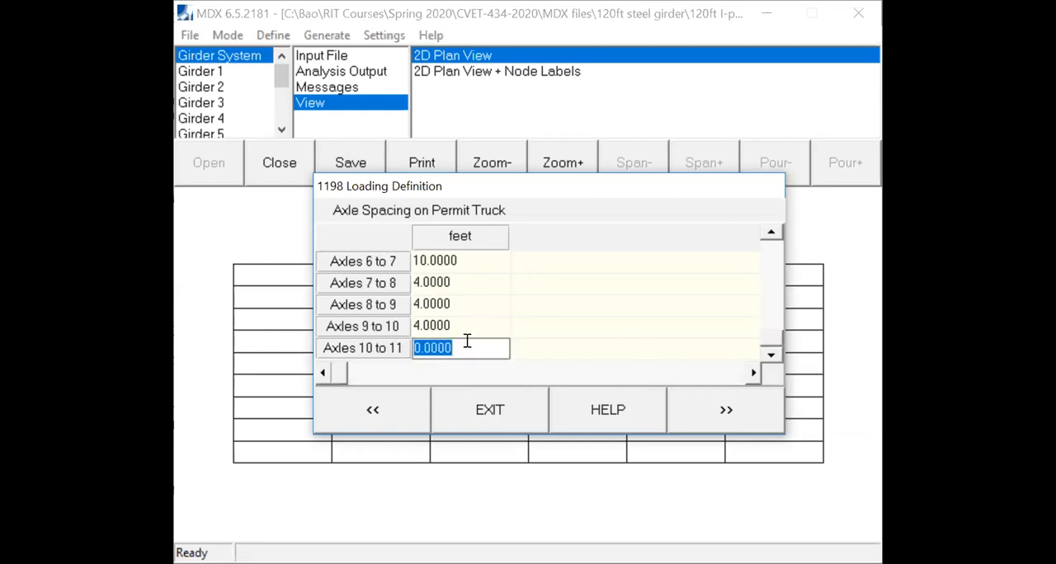
{"action": "type", "text": "4"}
{"action": "left_click", "coordinate": [732, 422]}
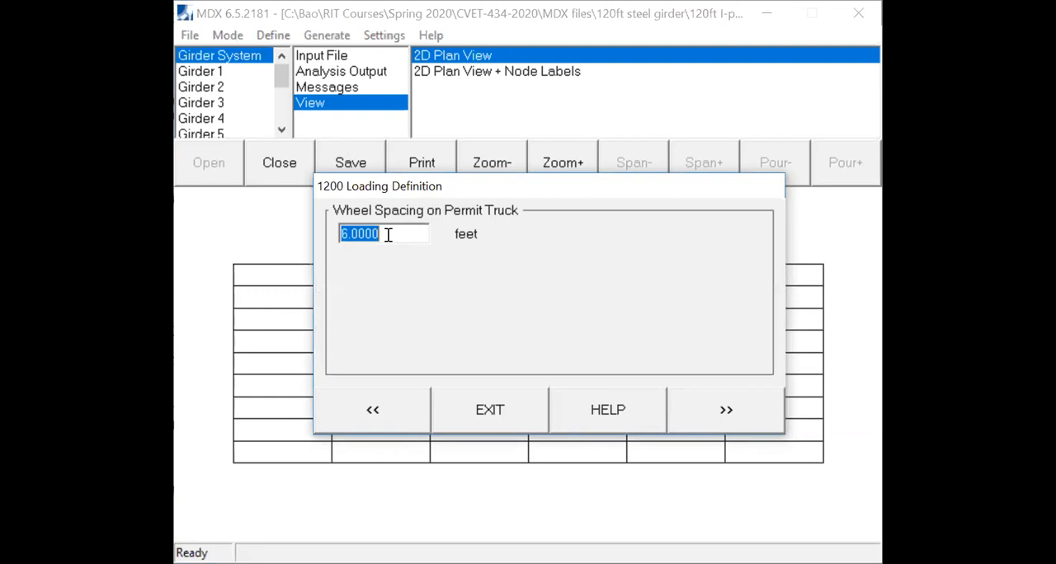
- Accept the 6 ft wheel spacing, choose Define Lanes and specify 7 loaded lanes
{"action": "left_click", "coordinate": [712, 412]}
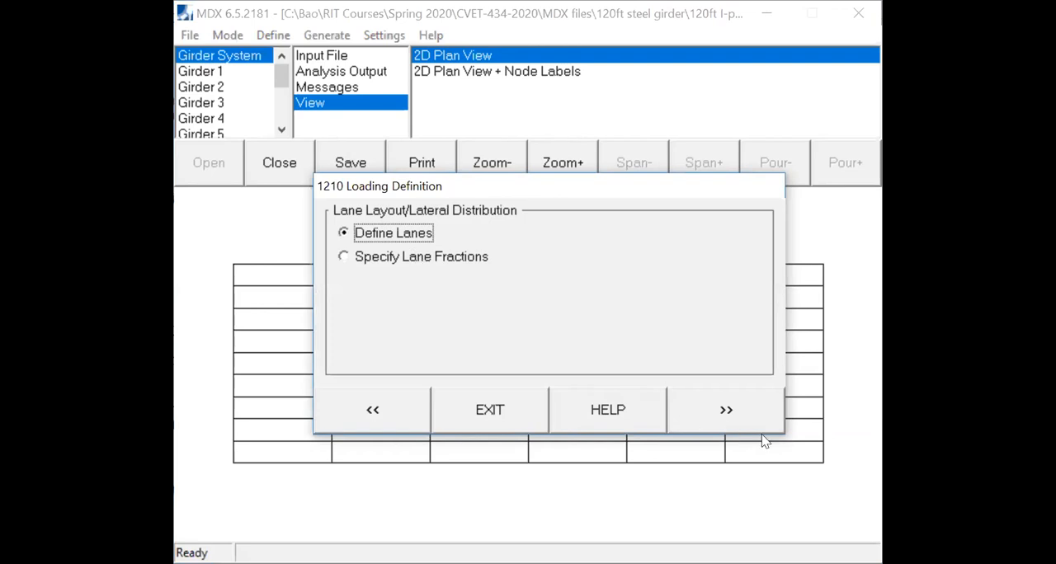
{"action": "left_click", "coordinate": [726, 414]}
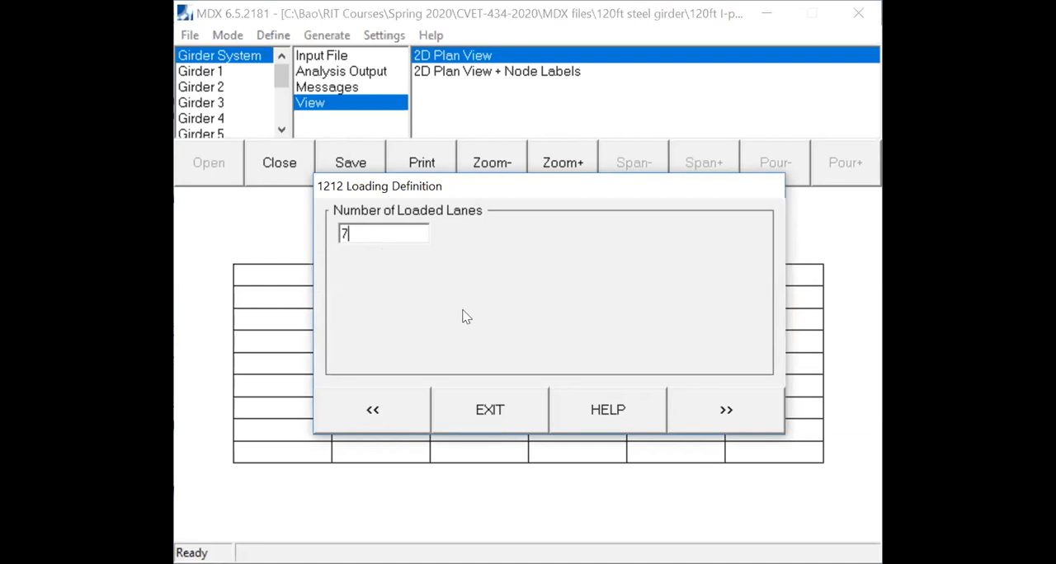
{"action": "left_click", "coordinate": [716, 414]}
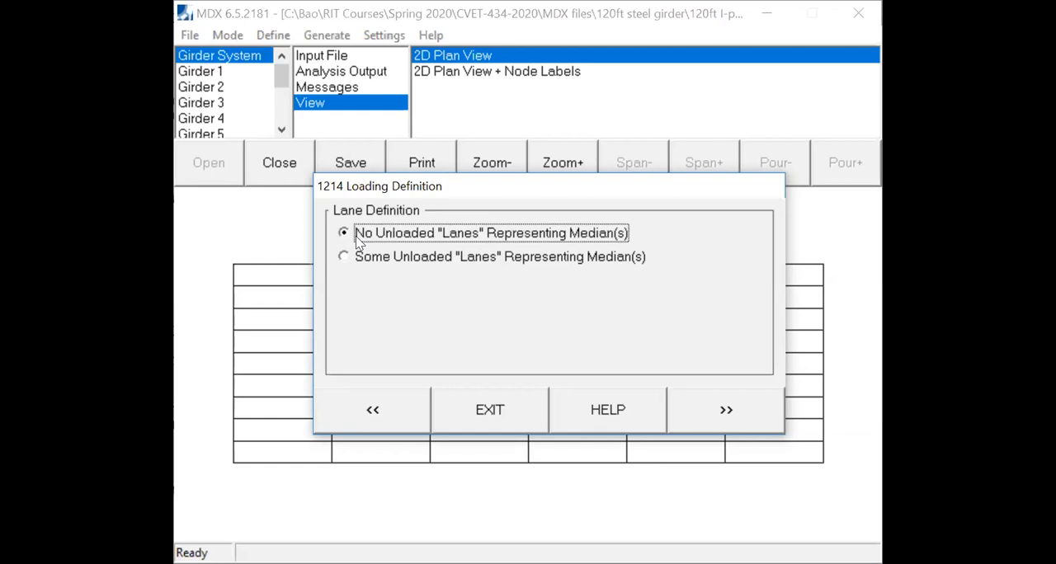
- Use no unloaded lanes for medians and accept a 12 ft width for all seven lanes
{"action": "left_click", "coordinate": [726, 410]}
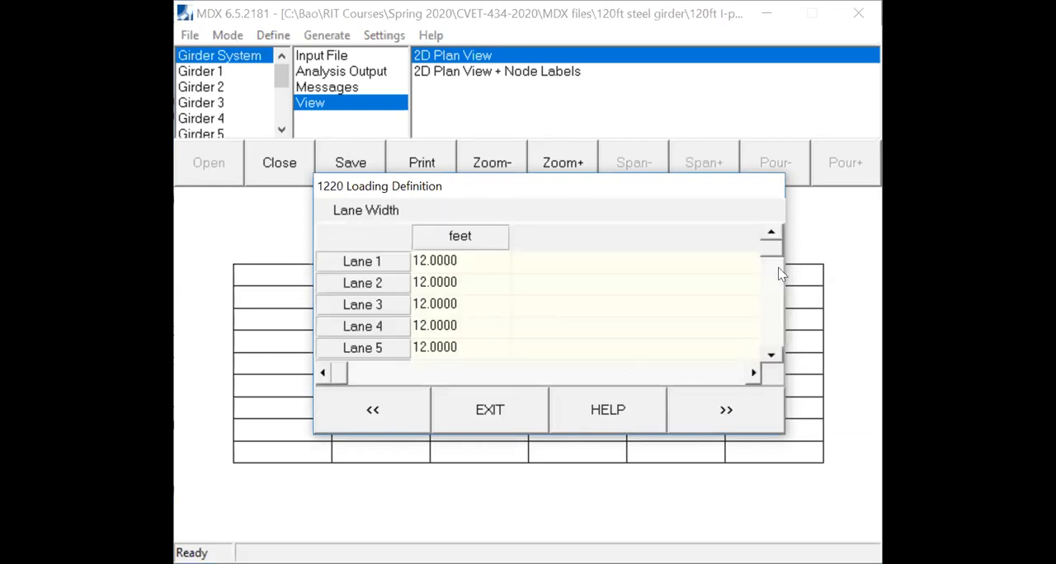
{"action": "left_click_drag", "start_coordinate": [775, 252], "coordinate": [779, 372]}
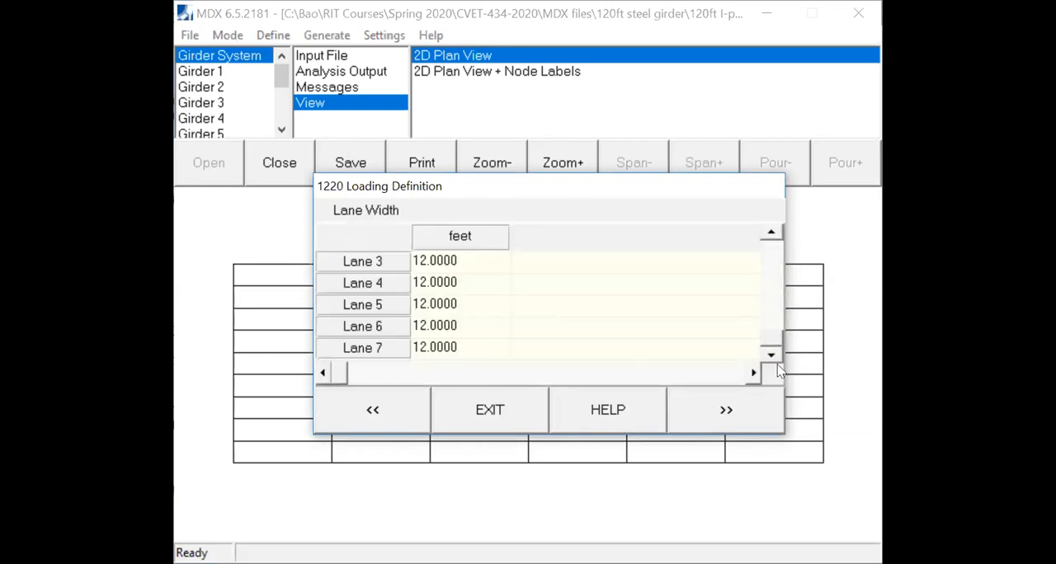
{"action": "left_click", "coordinate": [747, 410]}
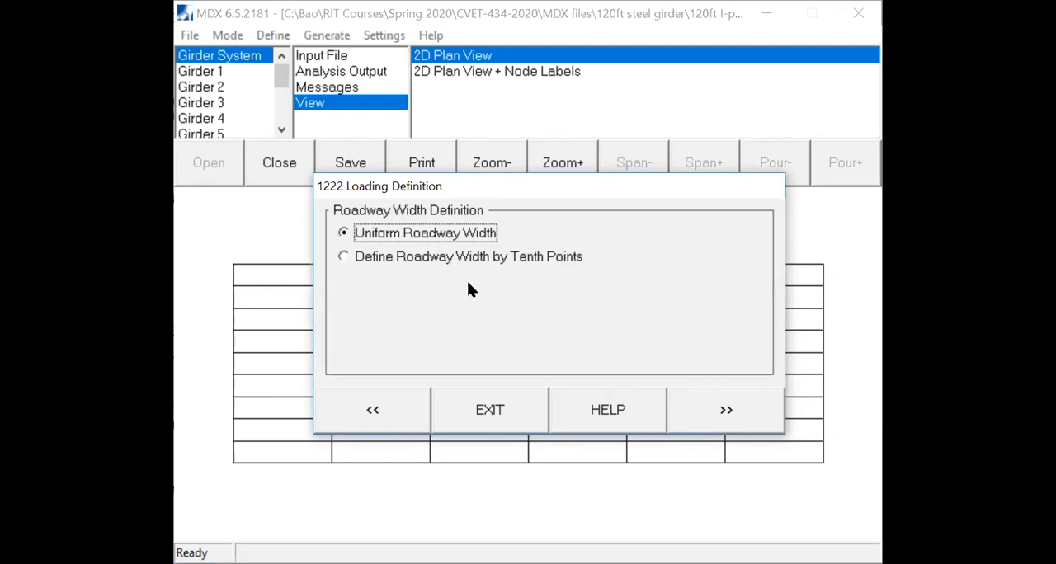
- Define a uniform roadway width of 84 ft perpendicular to the girders
{"action": "left_click", "coordinate": [724, 419]}
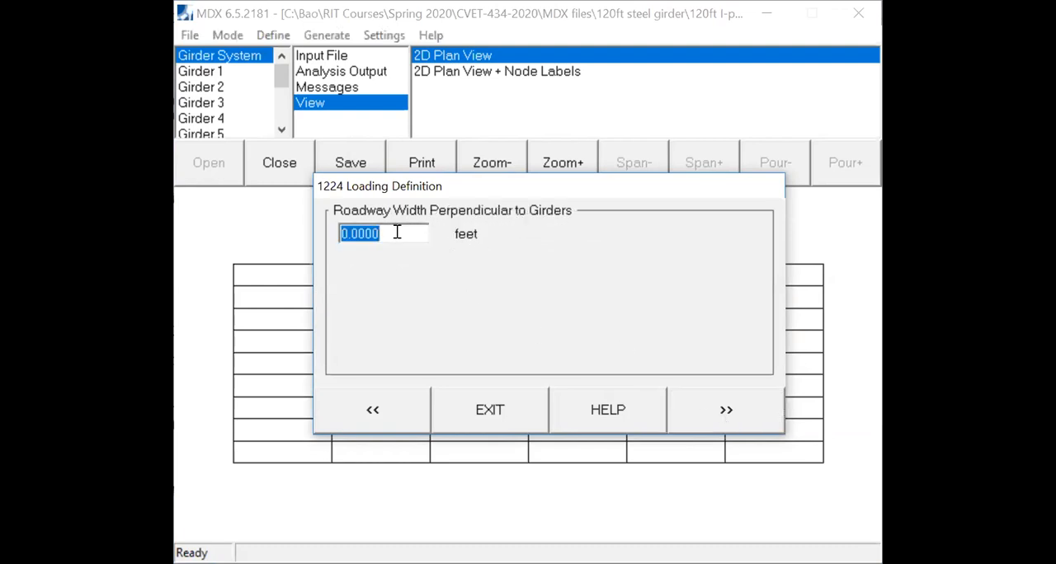
{"action": "type", "text": "84"}
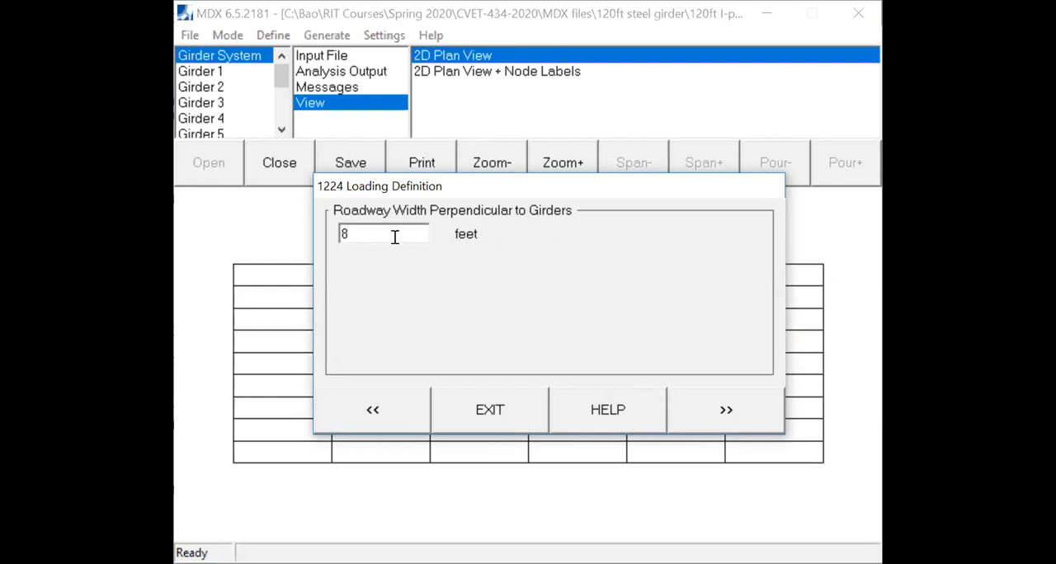
{"action": "left_click", "coordinate": [728, 424]}
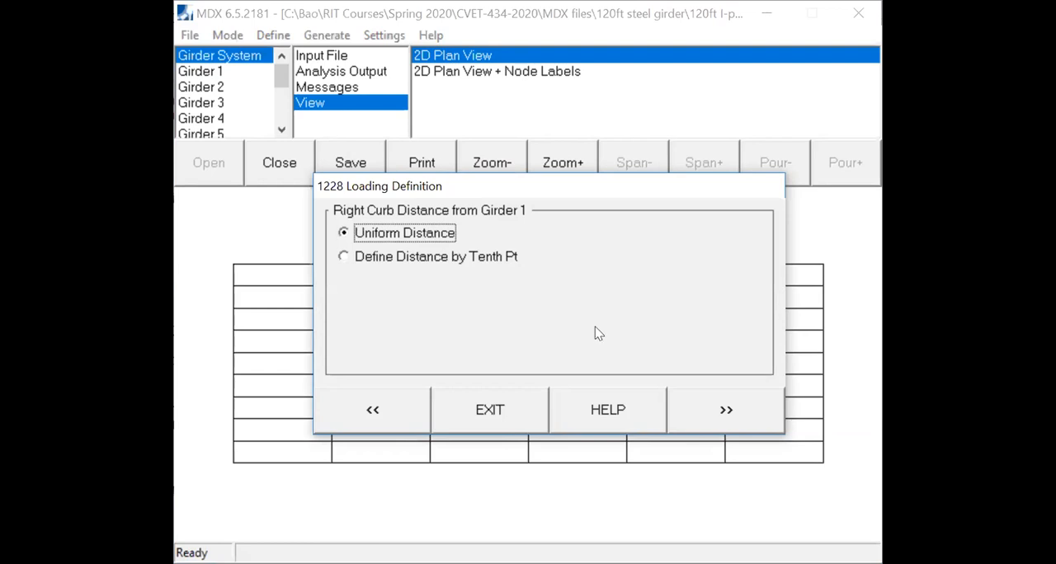
- Define a uniform right curb distance of -1.5 ft from Girder 1
{"action": "left_click", "coordinate": [739, 408]}
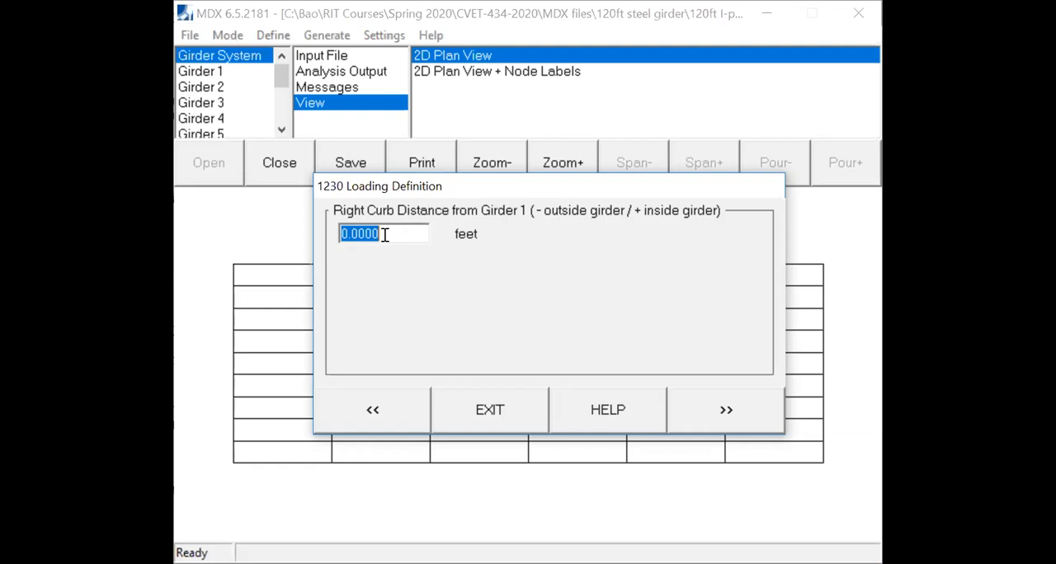
{"action": "type", "text": "-1.5"}
{"action": "left_click", "coordinate": [724, 412]}
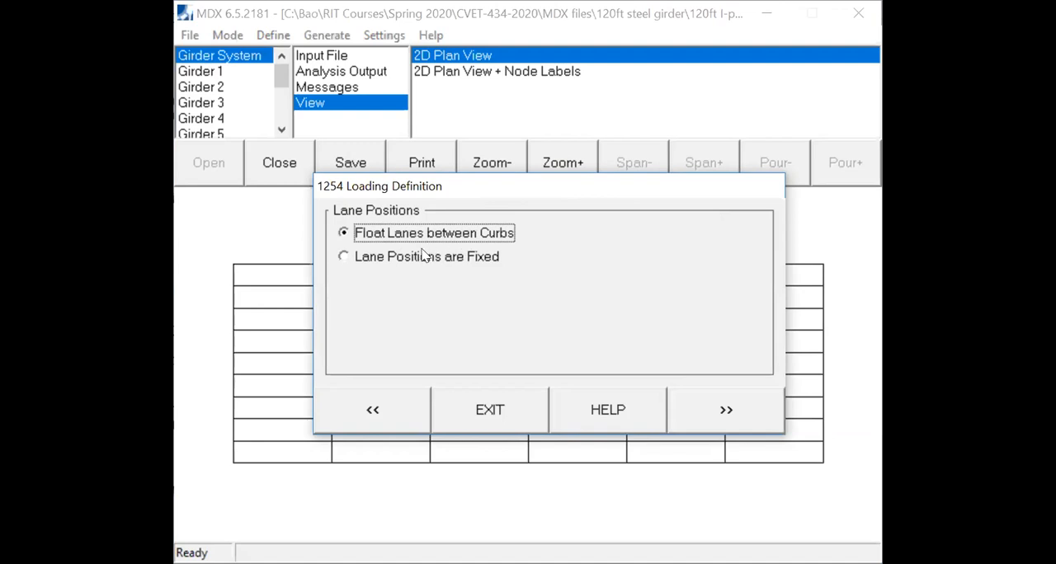
- Float the lanes between the curbs, finish the loading definition and check that every definition section is complete
{"action": "left_click", "coordinate": [724, 420]}
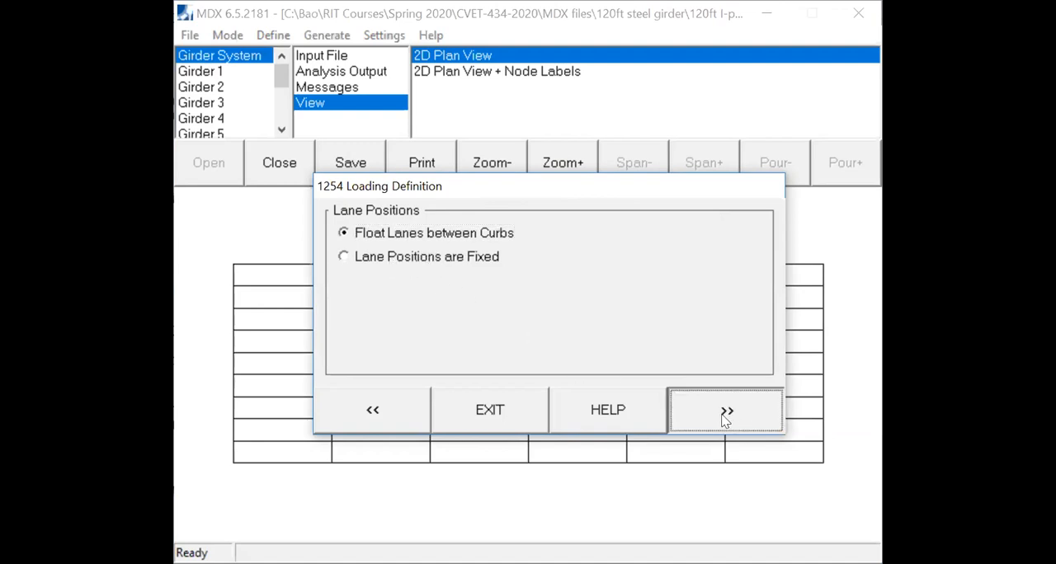
{"action": "left_click", "coordinate": [724, 420]}
{"action": "left_click", "coordinate": [724, 420]}
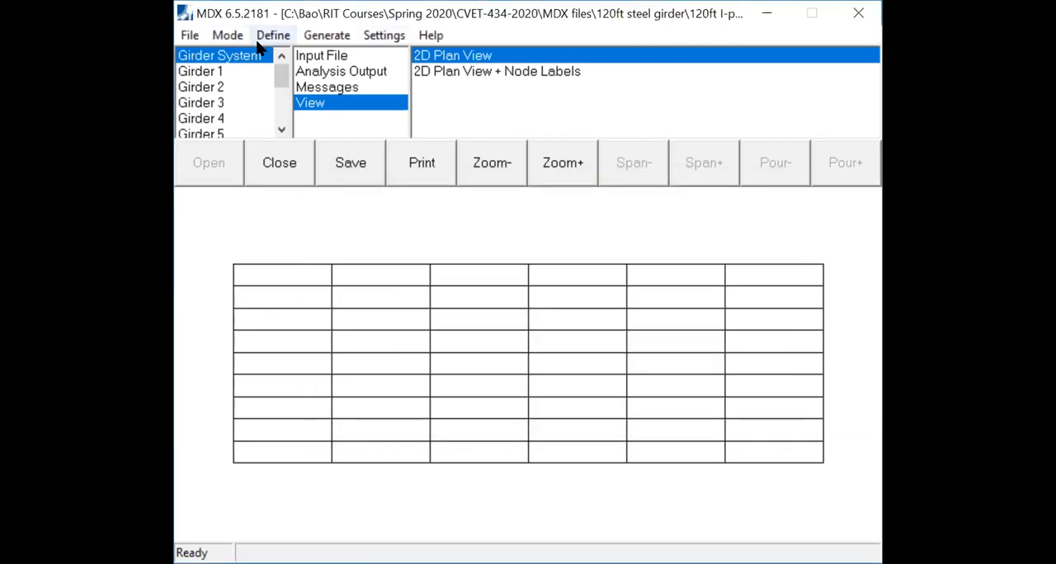
{"action": "left_click", "coordinate": [273, 35]}
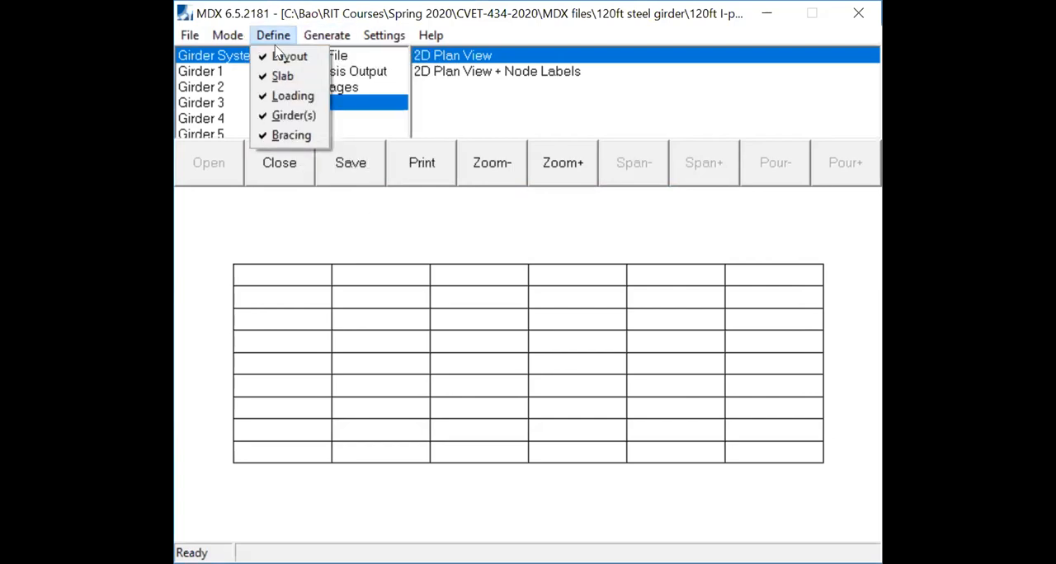
{"action": "left_click", "coordinate": [264, 213]}
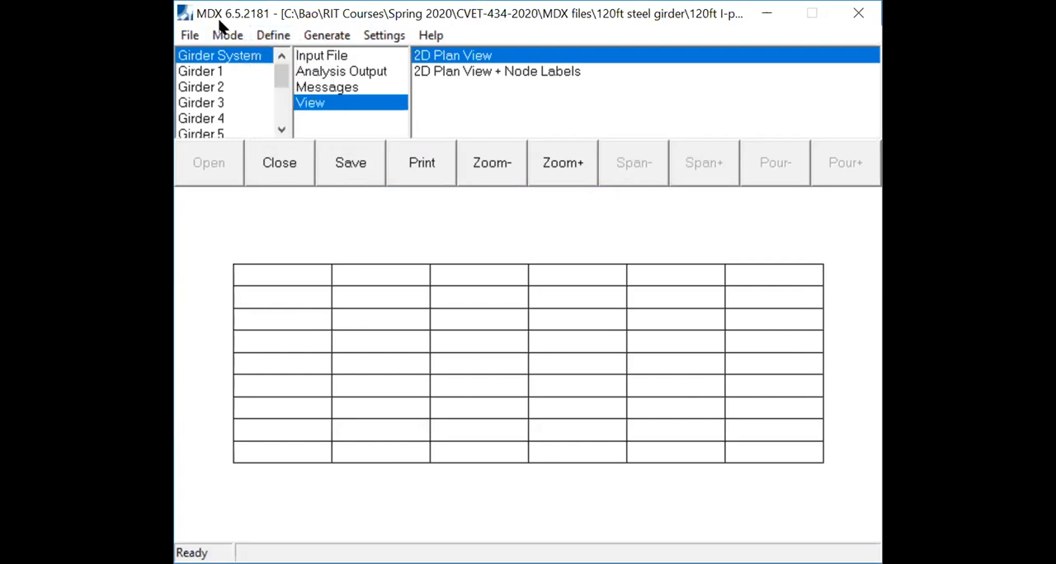
- Save the project under its current name and dismiss the confirmation
{"action": "left_click", "coordinate": [189, 36]}
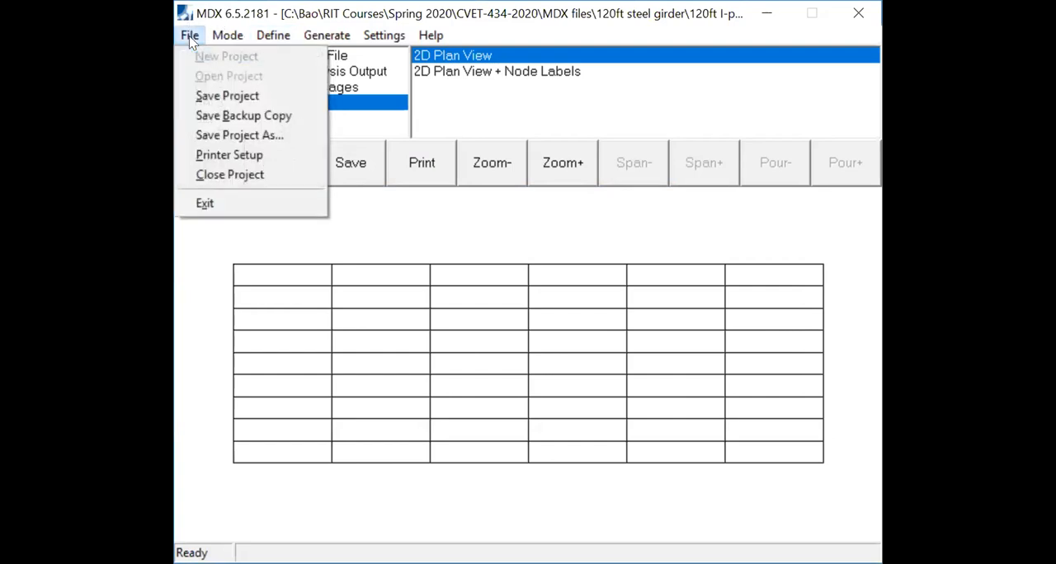
{"action": "left_click", "coordinate": [242, 102]}
{"action": "left_click", "coordinate": [678, 353]}
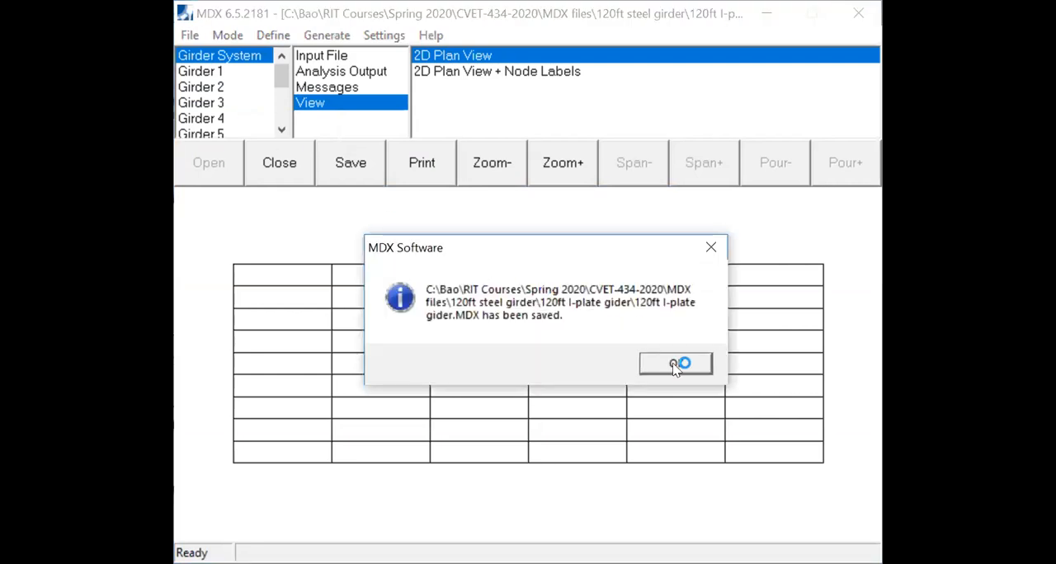
{"action": "key", "text": "Return"}
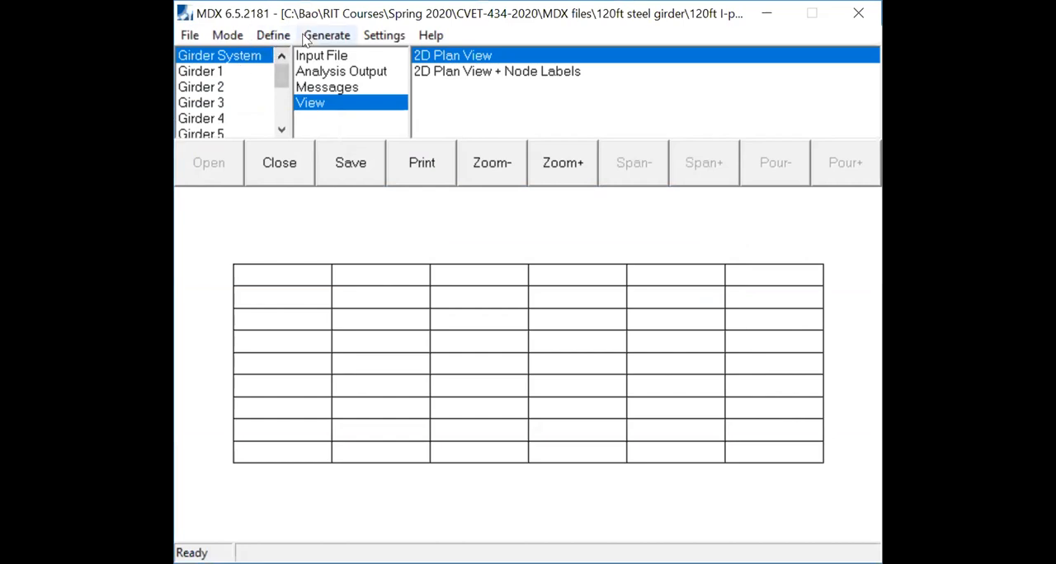
- Run the Analysis/Rating for the girder system
{"action": "left_click", "coordinate": [234, 39]}
{"action": "mouse_move", "coordinate": [272, 37]}
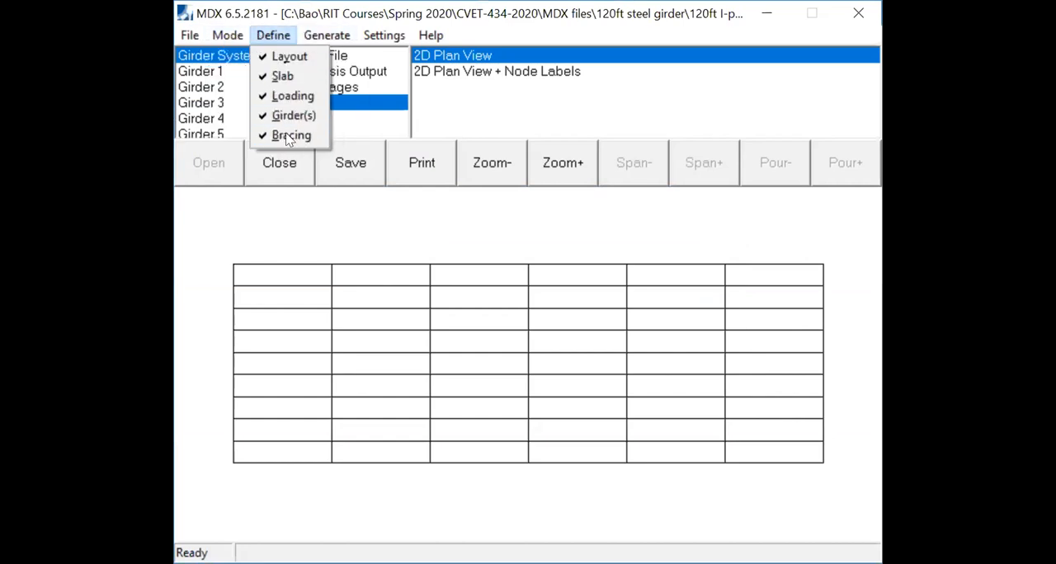
{"action": "mouse_move", "coordinate": [325, 38]}
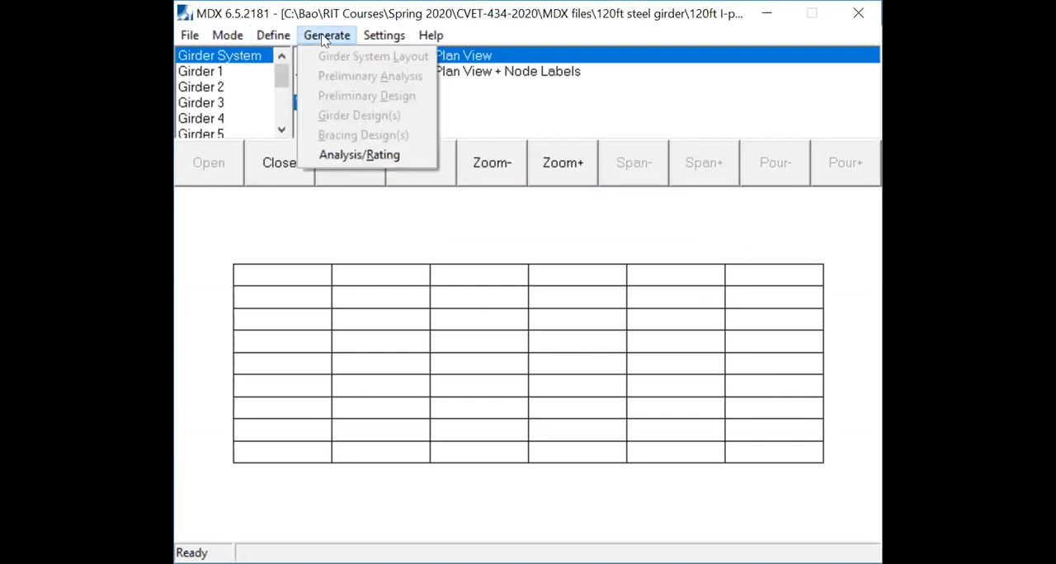
{"action": "left_click", "coordinate": [348, 160]}
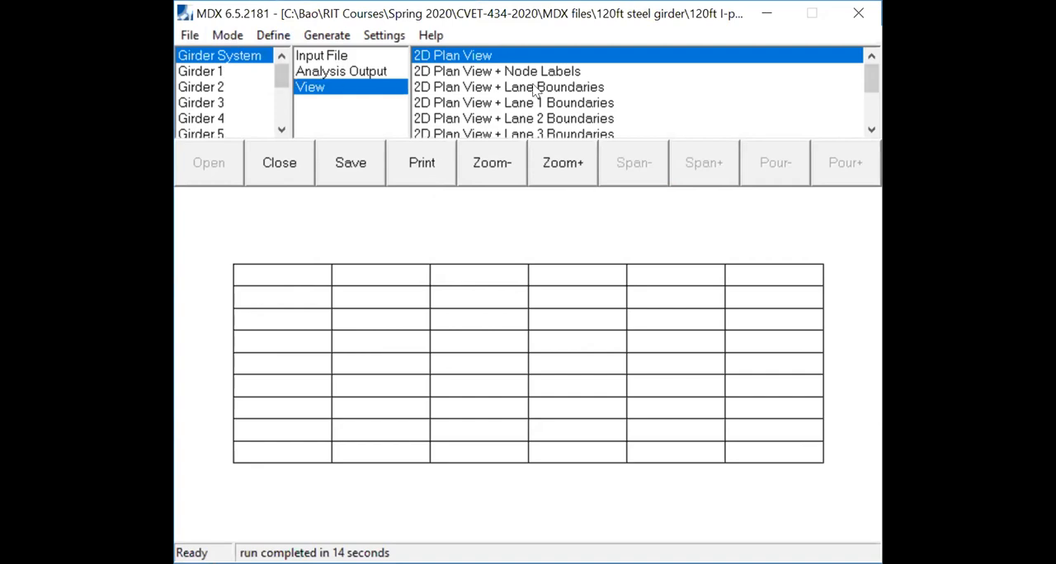
- Open the girder system's analysis output and look over its case data
{"action": "left_click_drag", "start_coordinate": [866, 68], "coordinate": [868, 47]}
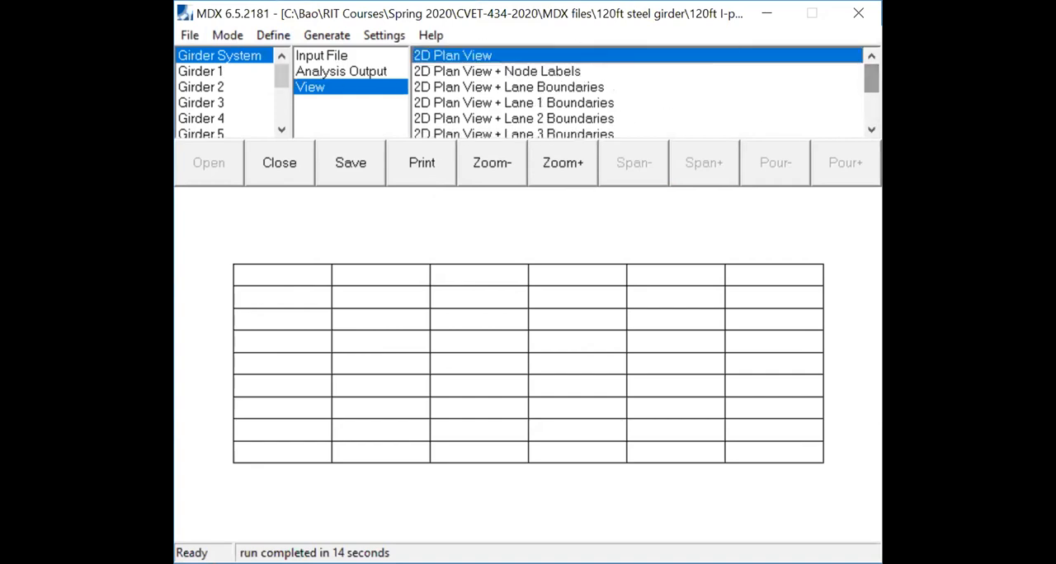
{"action": "left_click", "coordinate": [345, 74]}
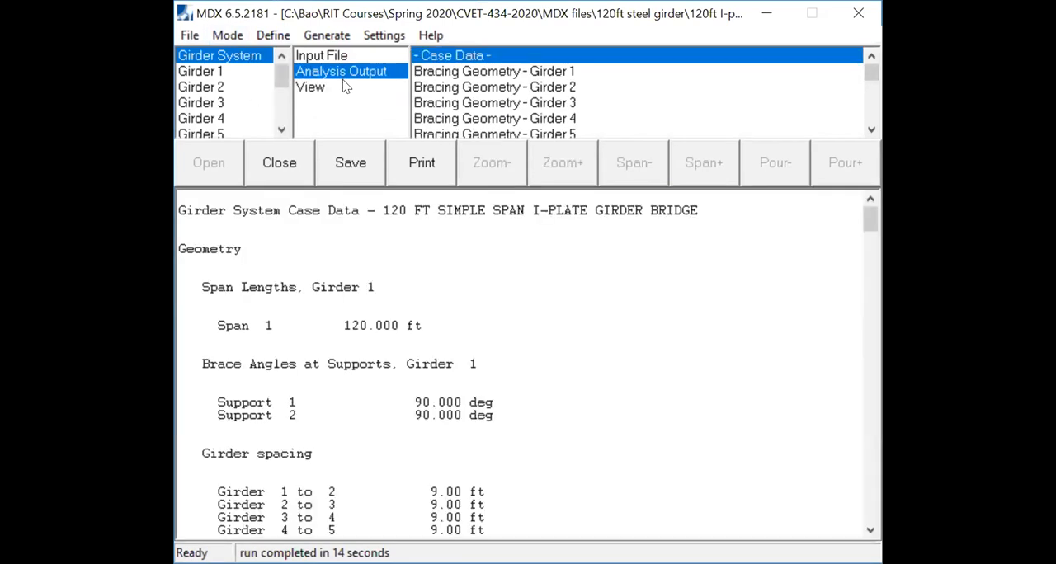
{"action": "mouse_move", "coordinate": [871, 72]}
{"action": "left_mouse_down"}
{"action": "mouse_move", "coordinate": [866, 124]}
{"action": "mouse_move", "coordinate": [864, 67]}
{"action": "left_mouse_up"}
- Open Girder 1's rating output and examine the factored reactions and ratios of its bearing stiffeners
{"action": "left_click", "coordinate": [223, 73]}
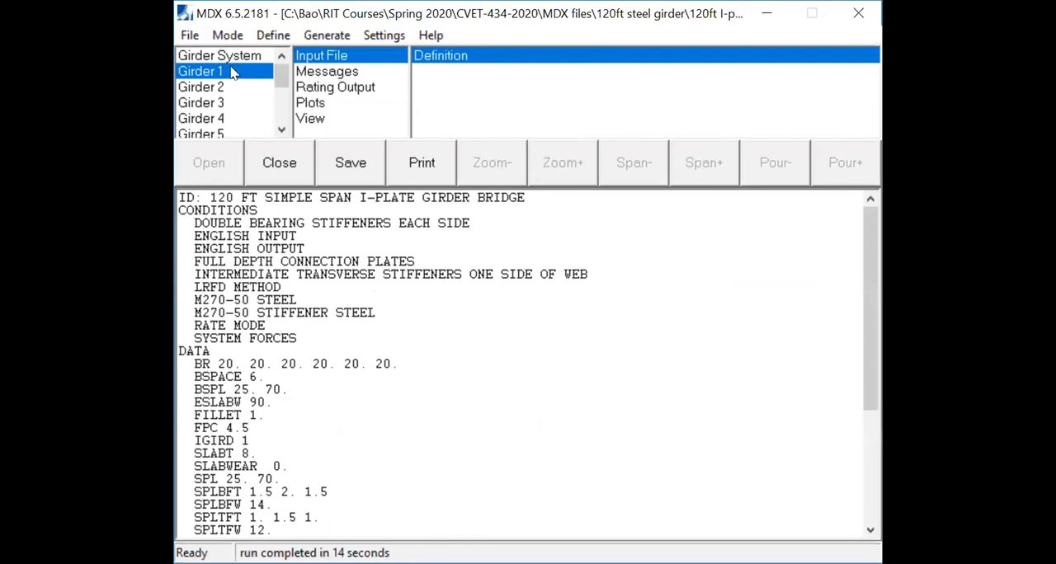
{"action": "left_click", "coordinate": [340, 87]}
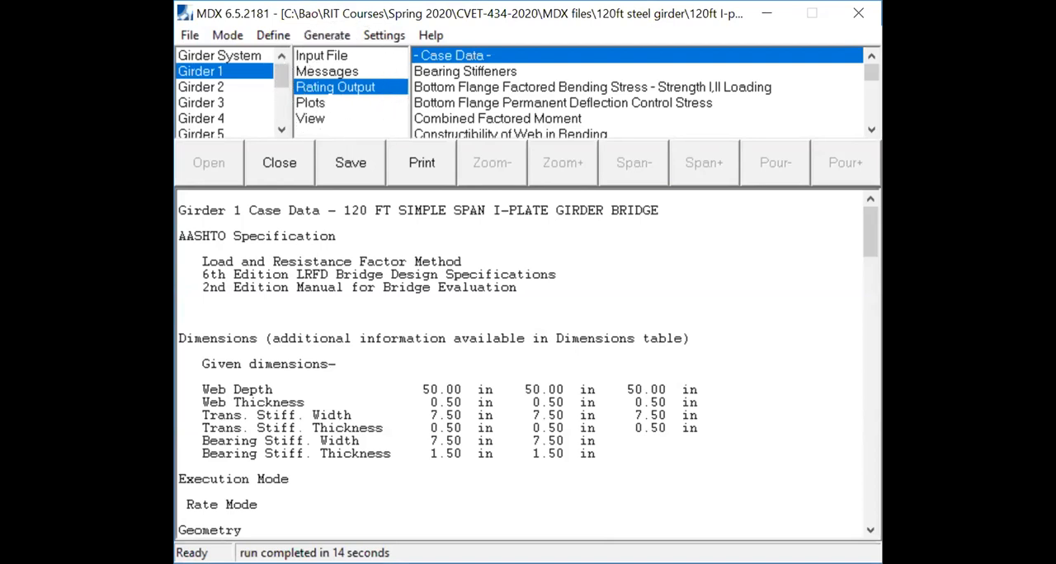
{"action": "mouse_move", "coordinate": [872, 76]}
{"action": "left_mouse_down"}
{"action": "mouse_move", "coordinate": [872, 125]}
{"action": "mouse_move", "coordinate": [872, 75]}
{"action": "left_mouse_up"}
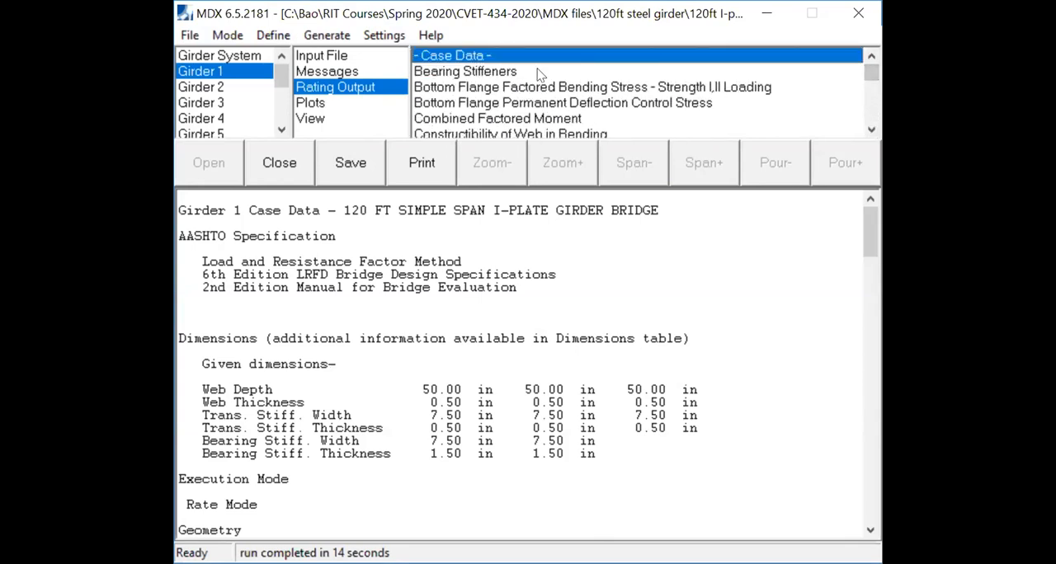
{"action": "left_click", "coordinate": [497, 74]}
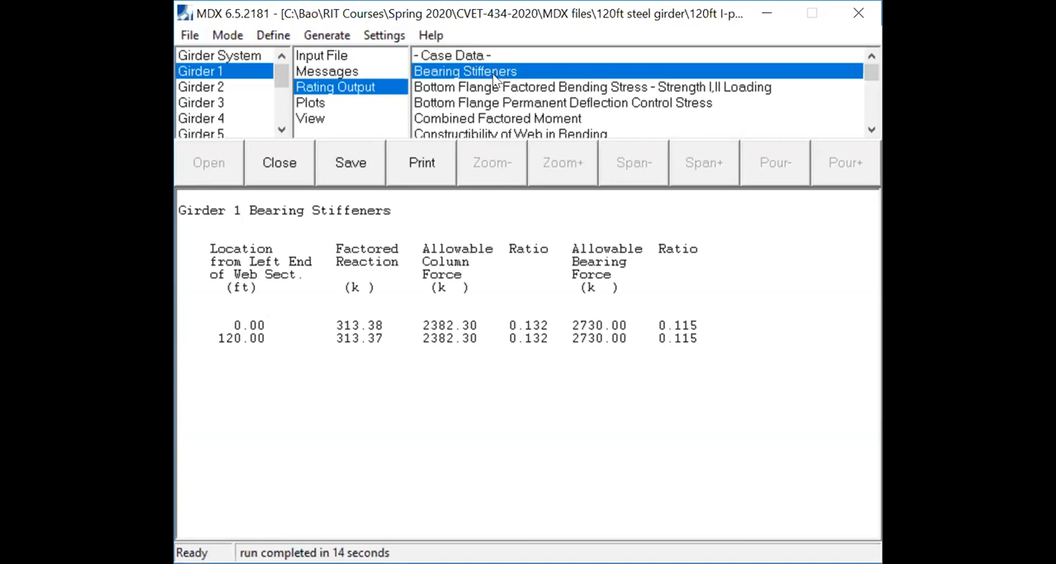
{"action": "left_click_drag", "start_coordinate": [673, 325], "coordinate": [687, 362]}
{"action": "left_click", "coordinate": [687, 363]}
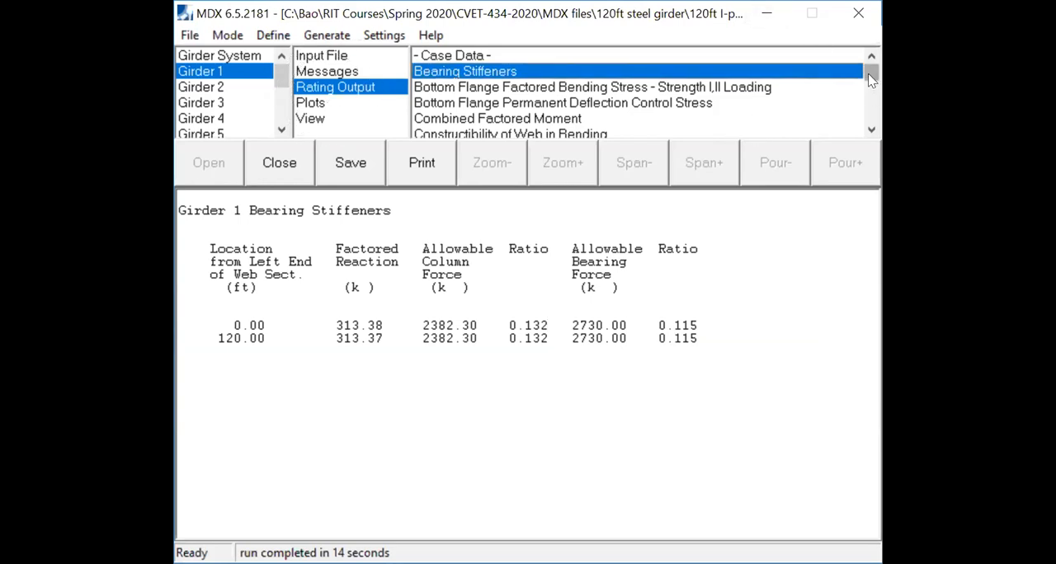
- Open Girder 1's Max Performance Ratios and look over the whole table of criteria, locations and ratios
{"action": "left_click_drag", "start_coordinate": [868, 74], "coordinate": [870, 96]}
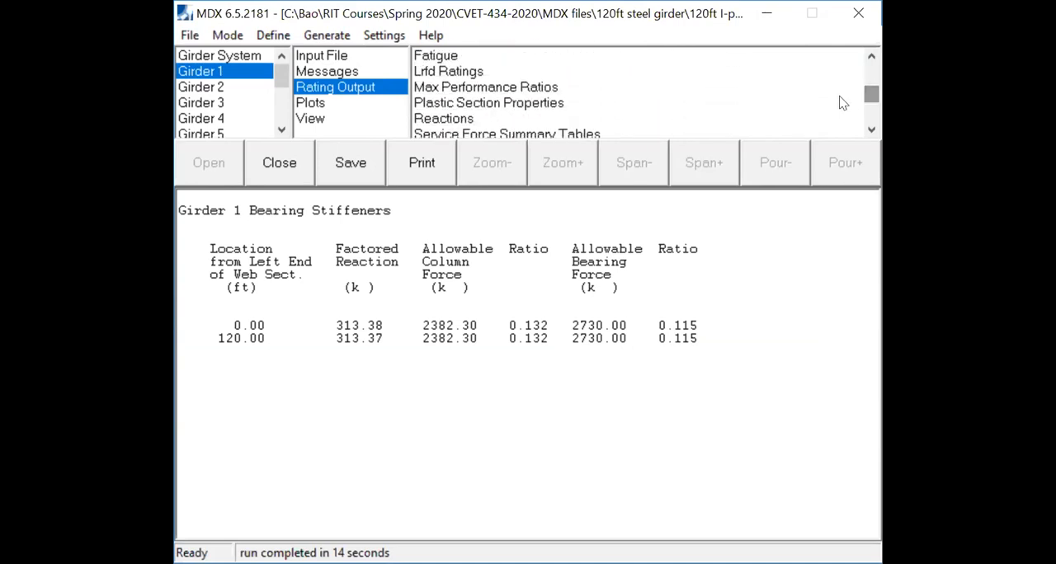
{"action": "left_click", "coordinate": [546, 87]}
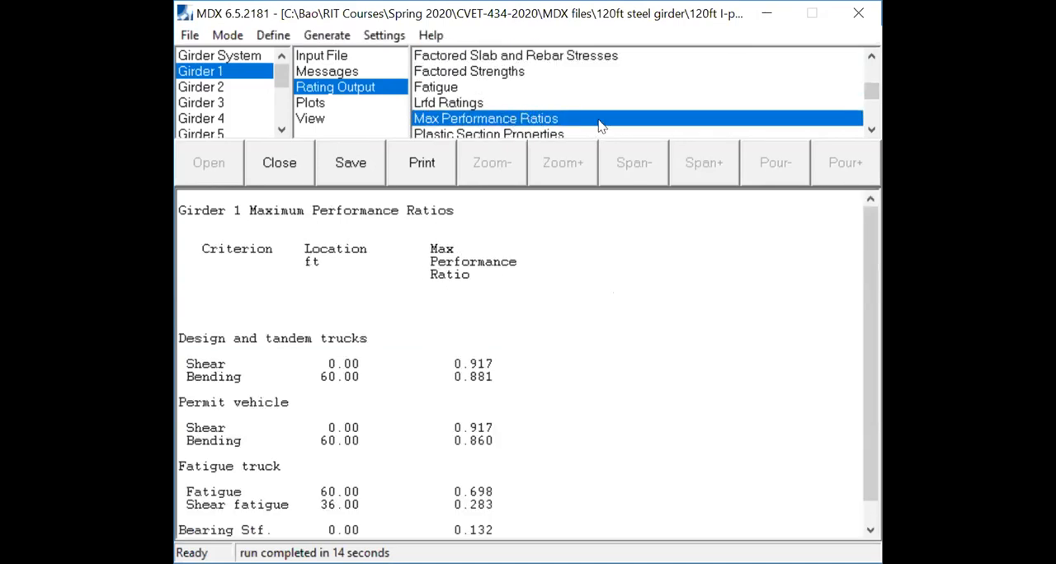
{"action": "left_click", "coordinate": [871, 129]}
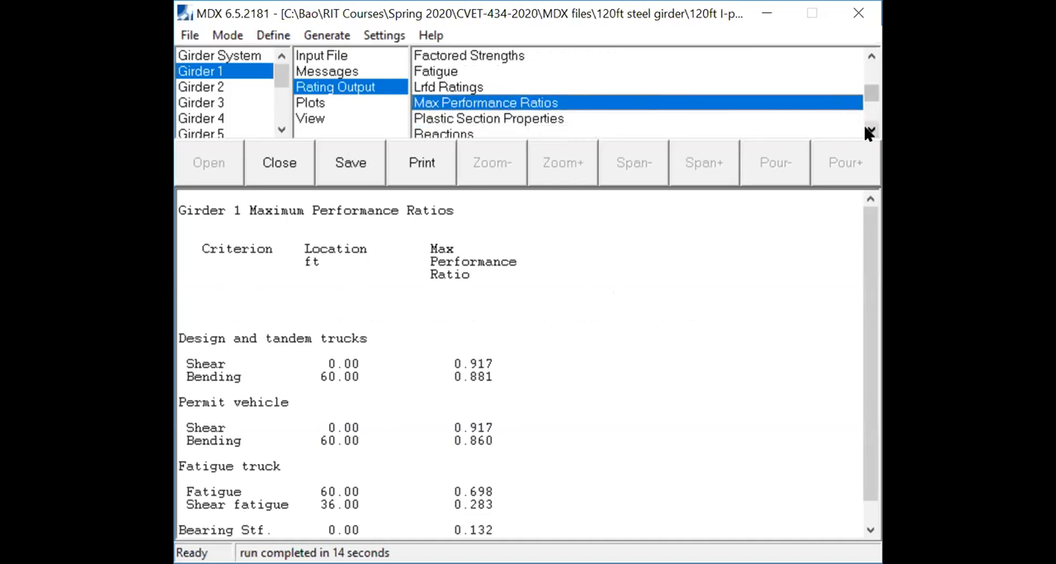
{"action": "left_click", "coordinate": [525, 103]}
{"action": "key", "text": "ctrl"}
{"action": "key", "text": "ctrl"}
{"action": "key", "text": "ctrl"}
{"action": "left_click_drag", "start_coordinate": [871, 265], "coordinate": [867, 323]}
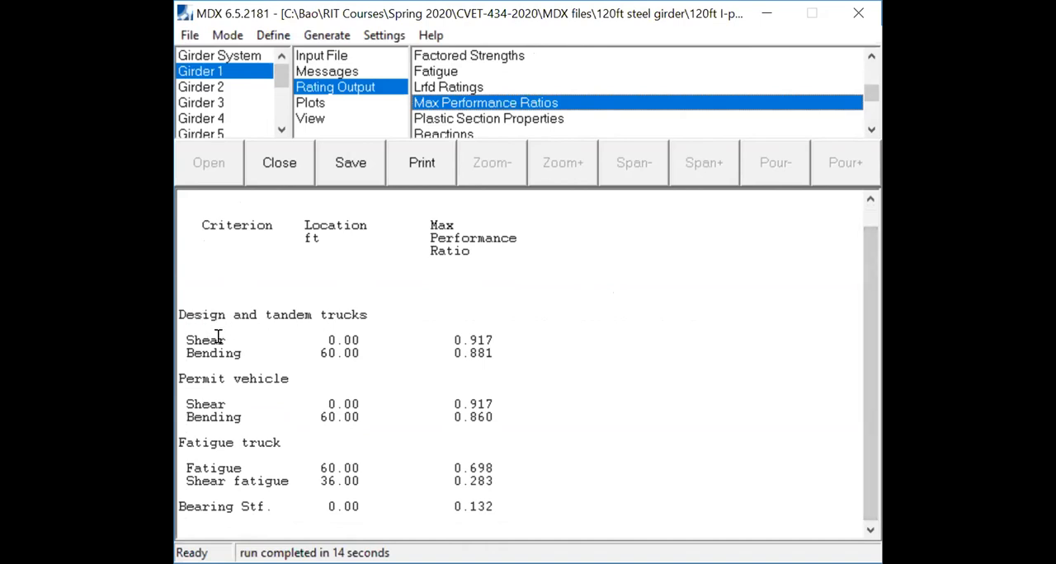
{"action": "left_click_drag", "start_coordinate": [426, 225], "coordinate": [495, 250]}
{"action": "left_click", "coordinate": [492, 301]}
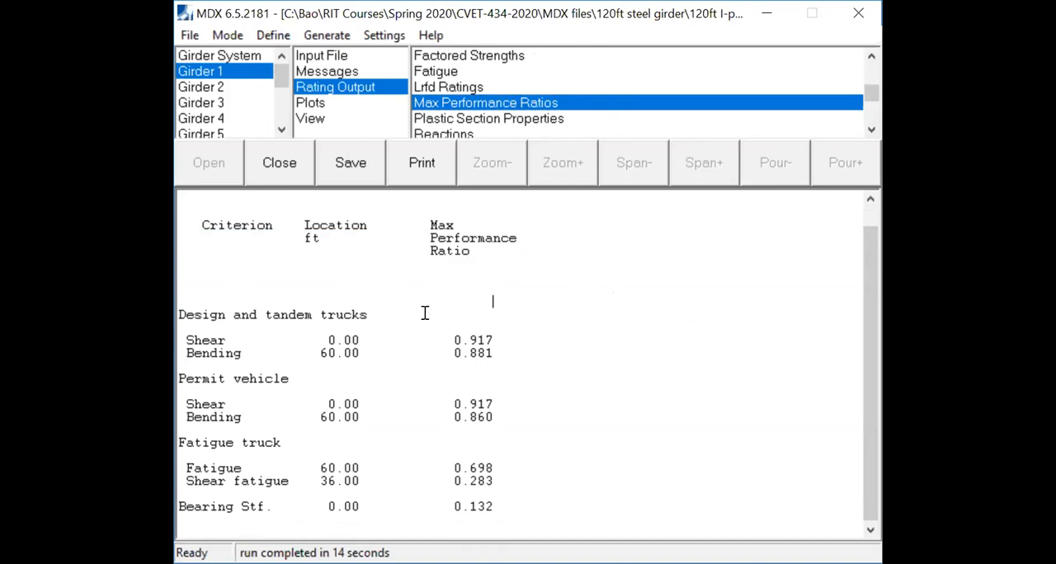
- Examine Girder 1's maximum shear and bending performance ratios for the design and tandem trucks
{"action": "left_click_drag", "start_coordinate": [188, 340], "coordinate": [227, 348]}
{"action": "left_click", "coordinate": [238, 347]}
{"action": "triple_click", "coordinate": [186, 314]}
{"action": "left_click", "coordinate": [190, 314]}
{"action": "left_click_drag", "start_coordinate": [455, 340], "coordinate": [501, 338]}
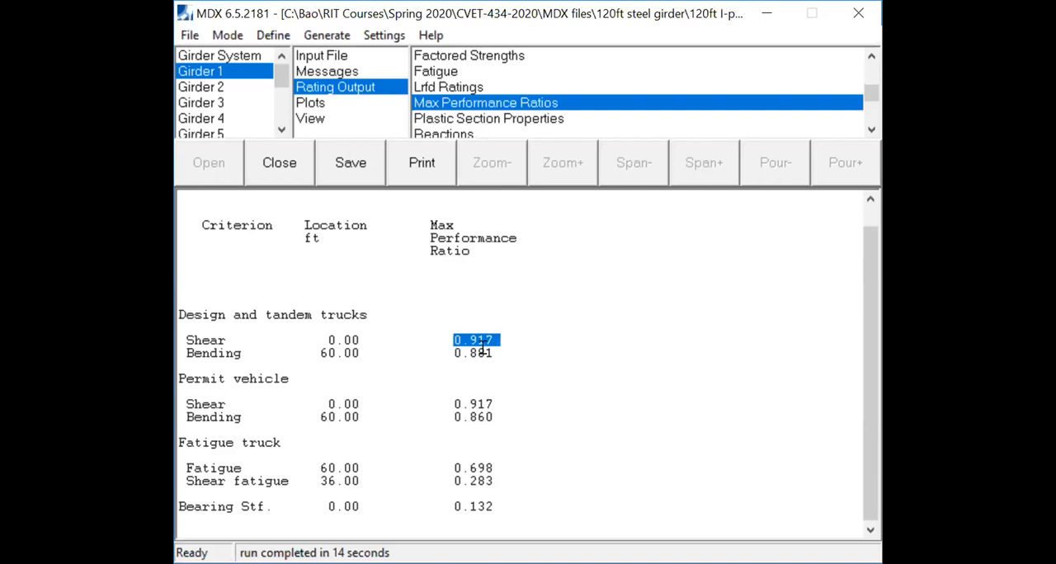
{"action": "left_click", "coordinate": [432, 250]}
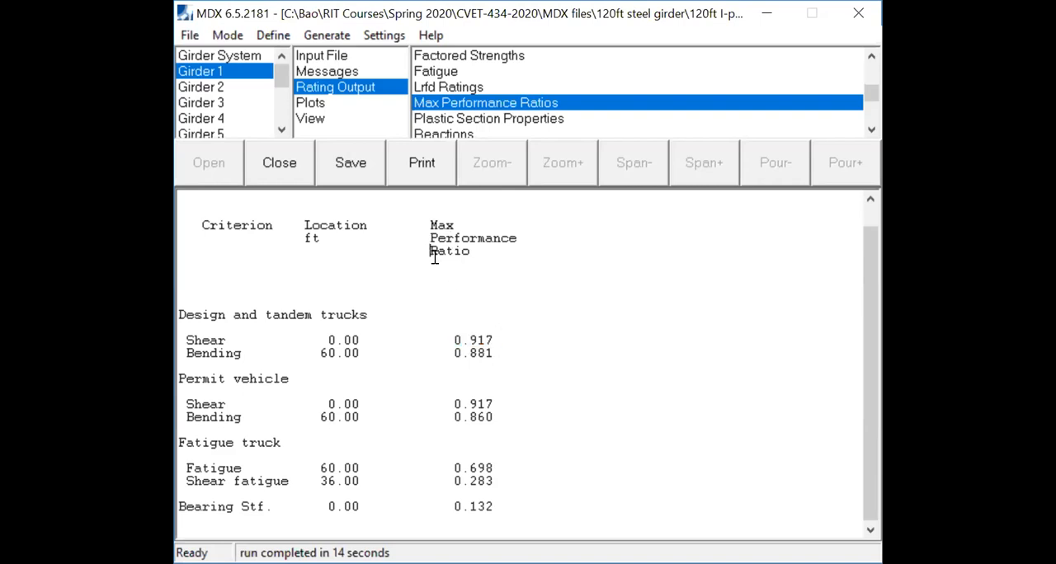
{"action": "left_click_drag", "start_coordinate": [451, 338], "coordinate": [562, 356]}
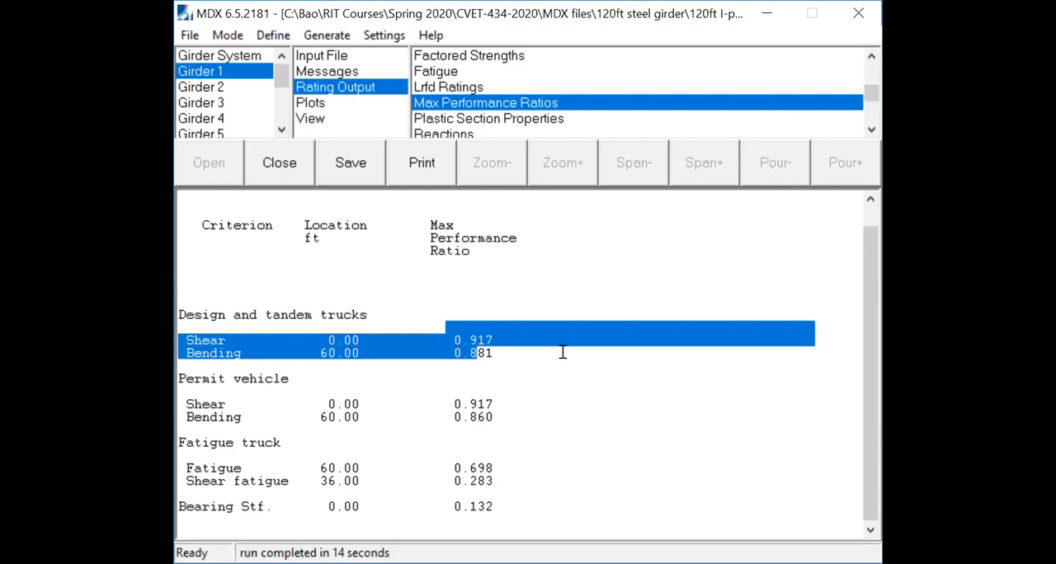
{"action": "left_click", "coordinate": [562, 352]}
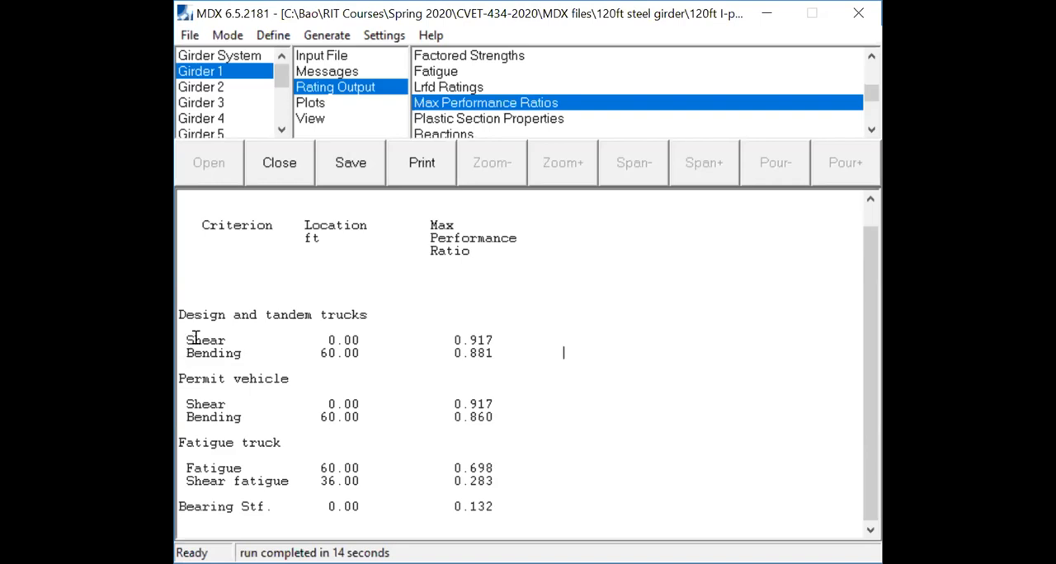
{"action": "left_click_drag", "start_coordinate": [452, 338], "coordinate": [492, 347]}
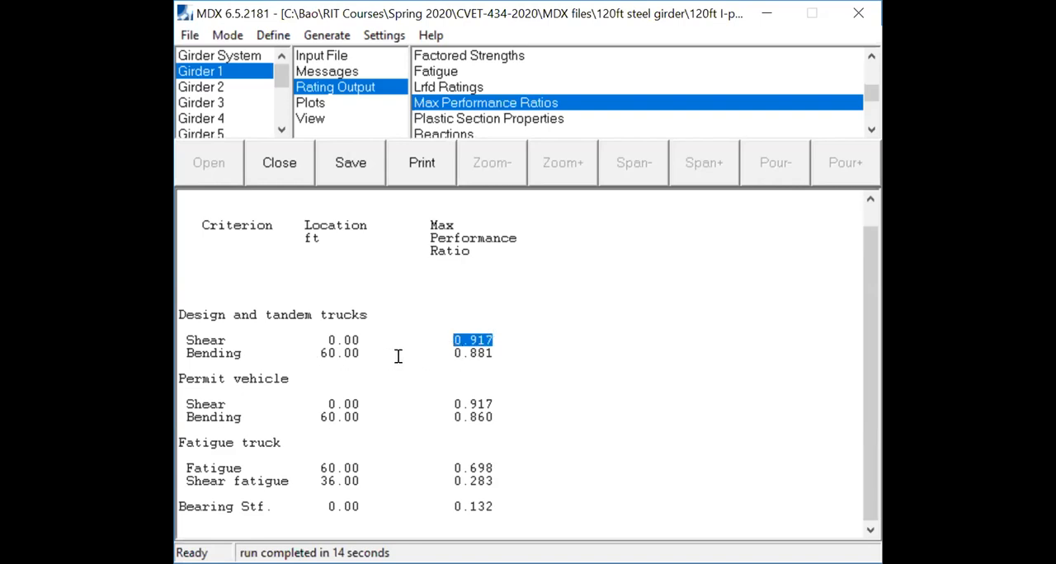
{"action": "left_click_drag", "start_coordinate": [452, 352], "coordinate": [492, 352]}
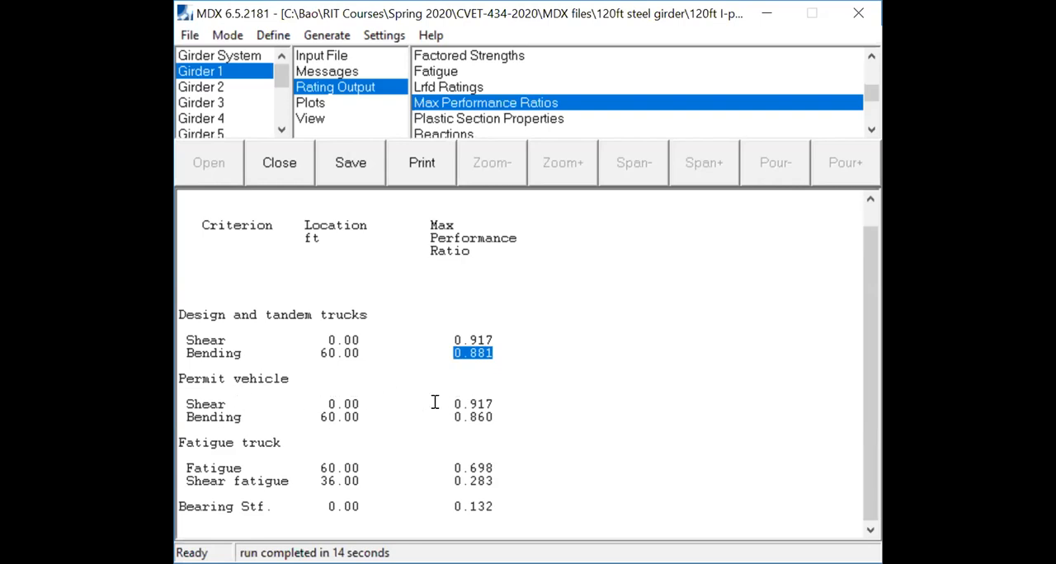
- Examine Girder 1's permit vehicle and fatigue truck performance ratios and compare the permit ratios with the design truck ratios
{"action": "left_click_drag", "start_coordinate": [453, 403], "coordinate": [498, 419]}
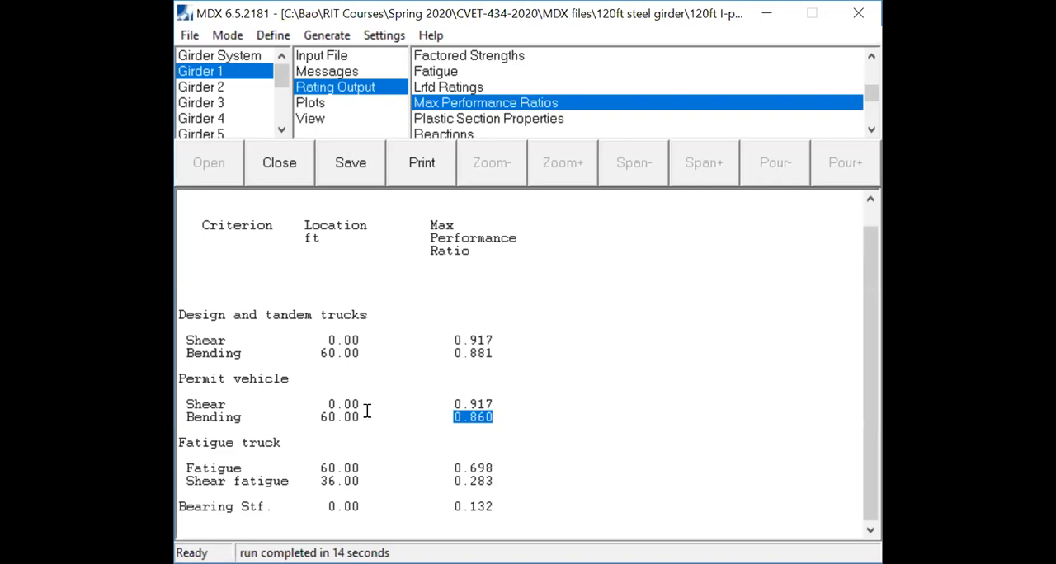
{"action": "left_click_drag", "start_coordinate": [185, 443], "coordinate": [275, 445]}
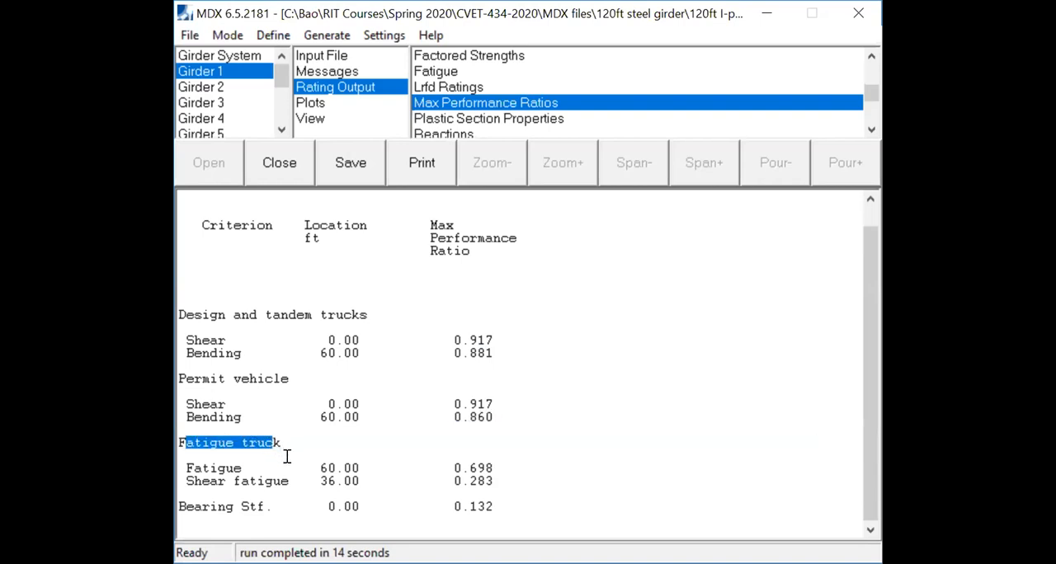
{"action": "left_click", "coordinate": [287, 456]}
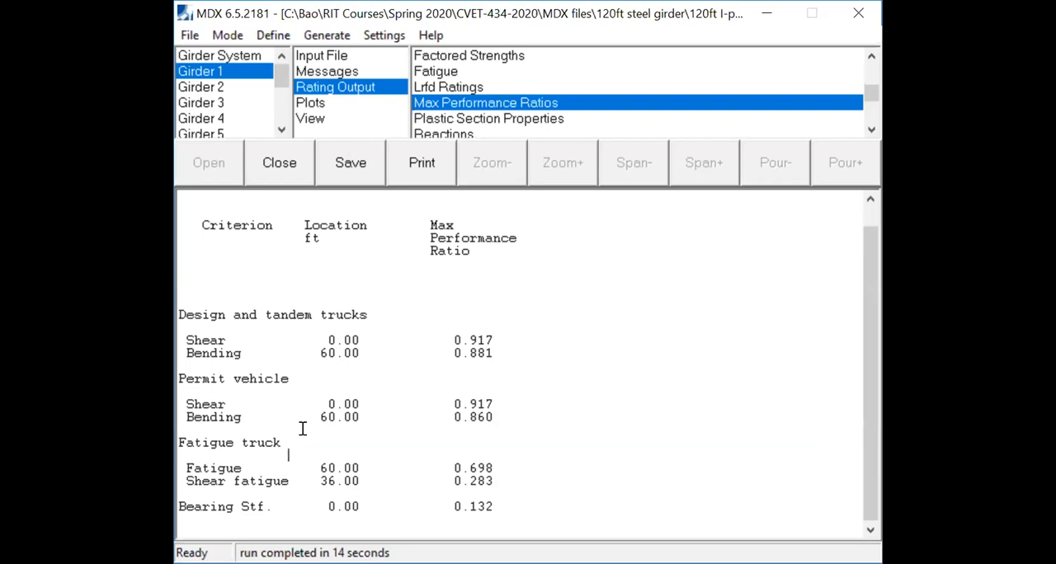
{"action": "left_click_drag", "start_coordinate": [499, 467], "coordinate": [443, 468]}
{"action": "left_click", "coordinate": [529, 481]}
{"action": "left_click_drag", "start_coordinate": [445, 338], "coordinate": [498, 417]}
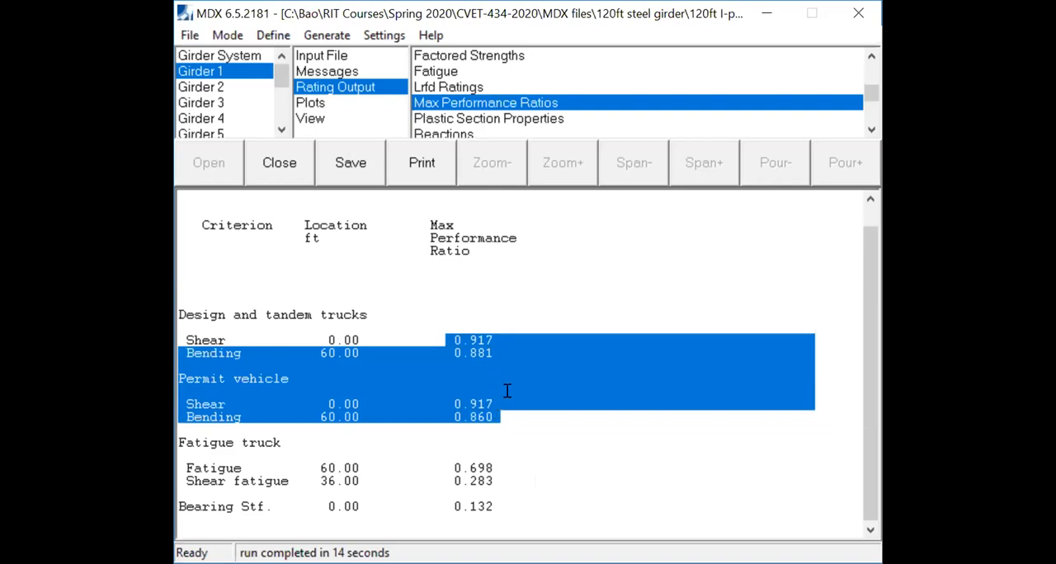
{"action": "left_click", "coordinate": [581, 427]}
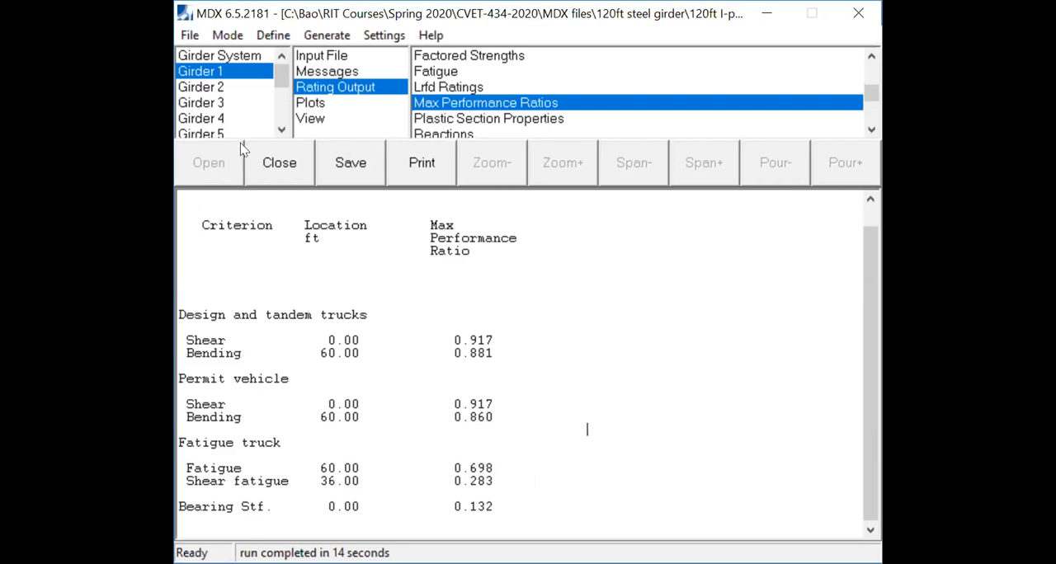
- Examine Girder 2's maximum shear and bending performance ratios for the design trucks and the permit vehicle
{"action": "left_click", "coordinate": [223, 88]}
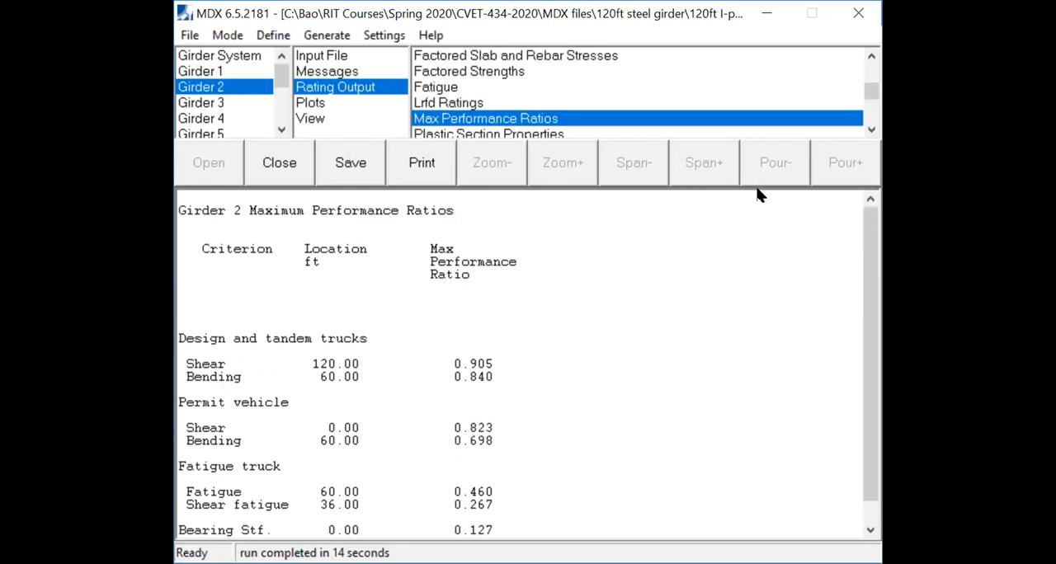
{"action": "scroll", "coordinate": [863, 248], "scroll_direction": "down", "scroll_amount": 1}
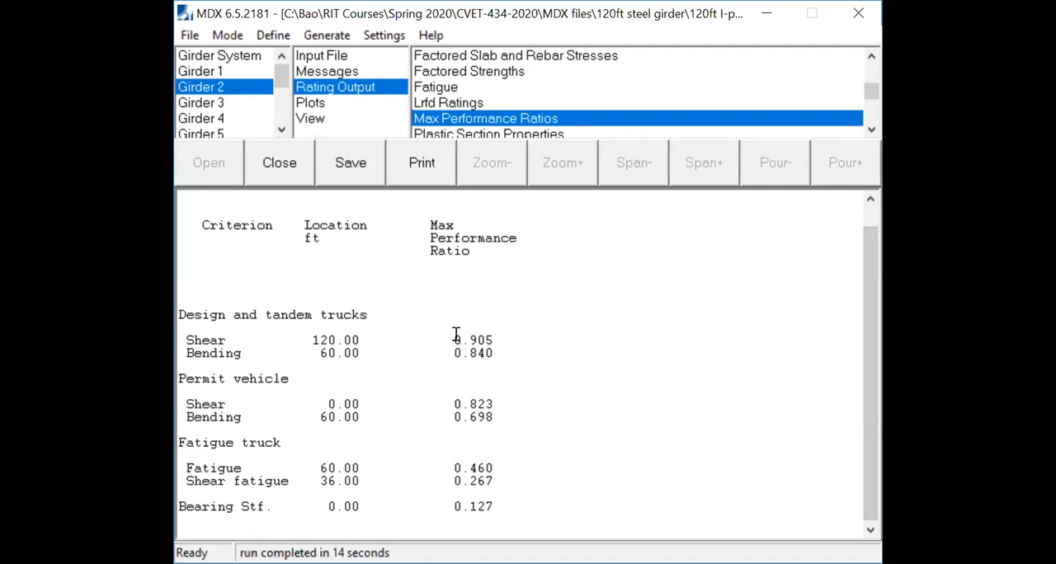
{"action": "left_click_drag", "start_coordinate": [452, 339], "coordinate": [497, 353]}
{"action": "left_click_drag", "start_coordinate": [452, 405], "coordinate": [501, 412]}
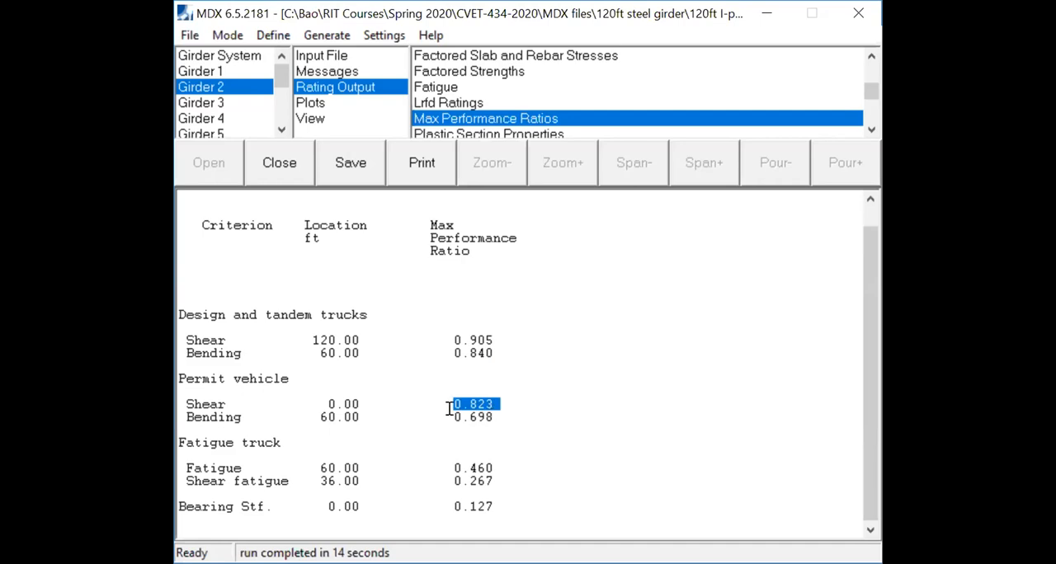
{"action": "left_click_drag", "start_coordinate": [453, 417], "coordinate": [505, 428]}
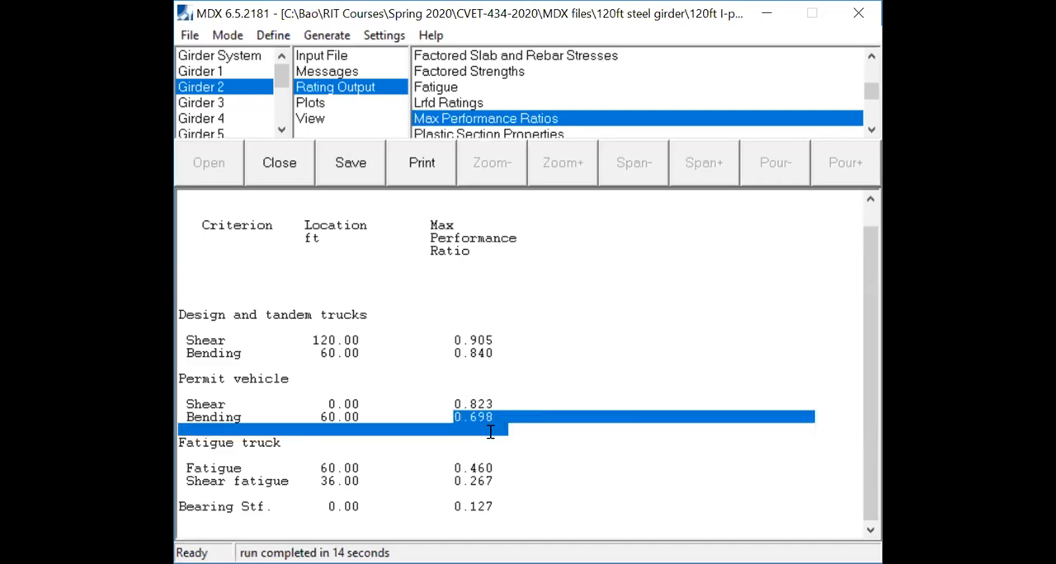
{"action": "left_click", "coordinate": [500, 429]}
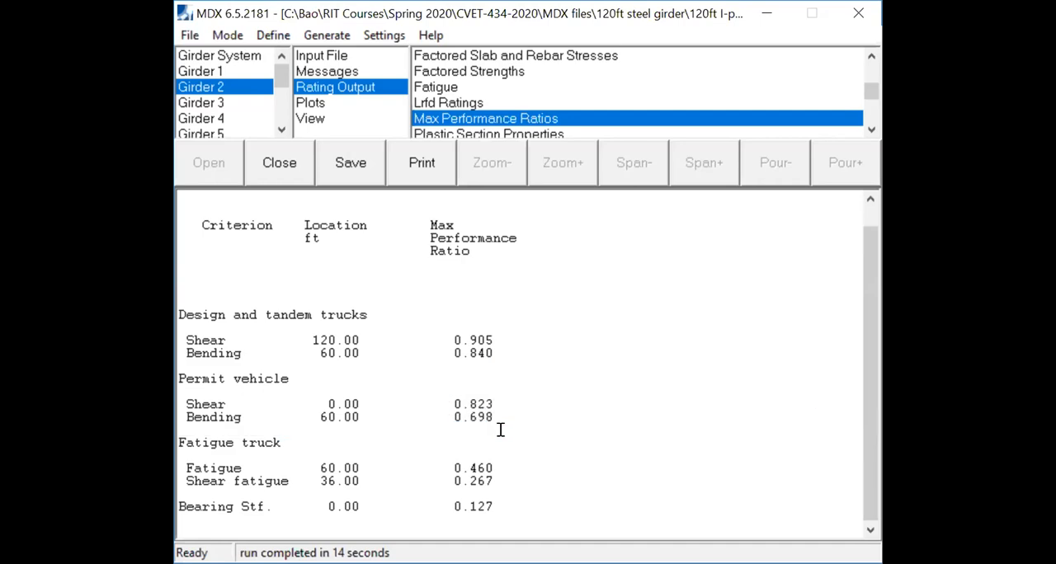
- Review the maximum performance ratios of Girders 3 through 9 one after another
{"action": "left_click", "coordinate": [243, 104]}
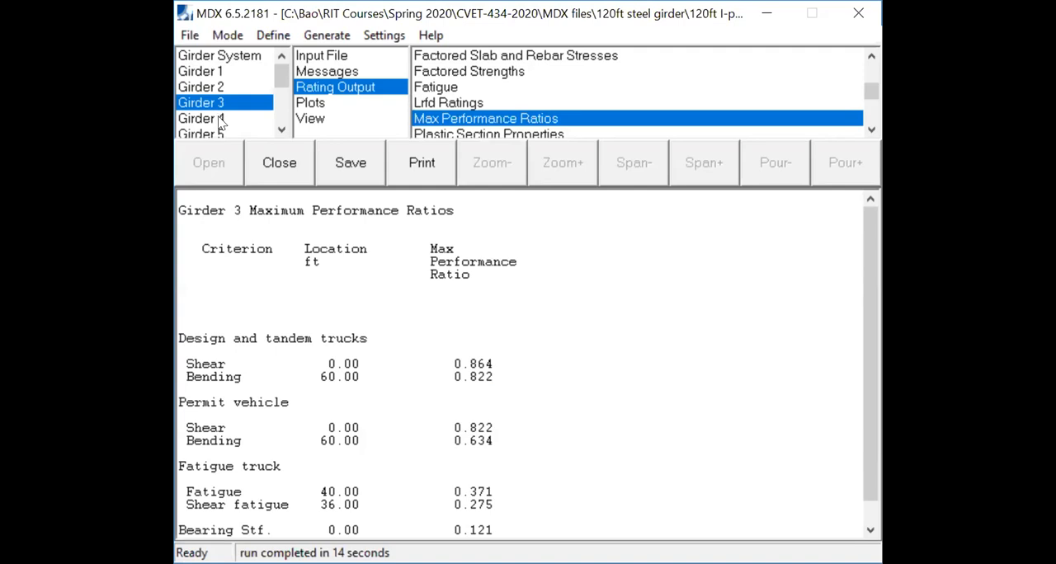
{"action": "left_click", "coordinate": [219, 119]}
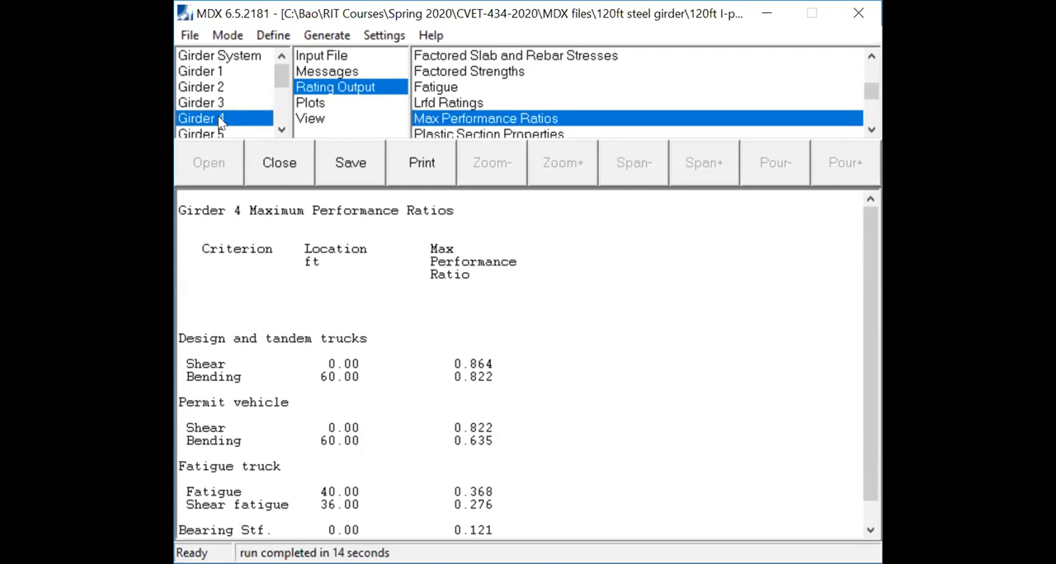
{"action": "left_click", "coordinate": [281, 130]}
{"action": "left_click", "coordinate": [281, 129]}
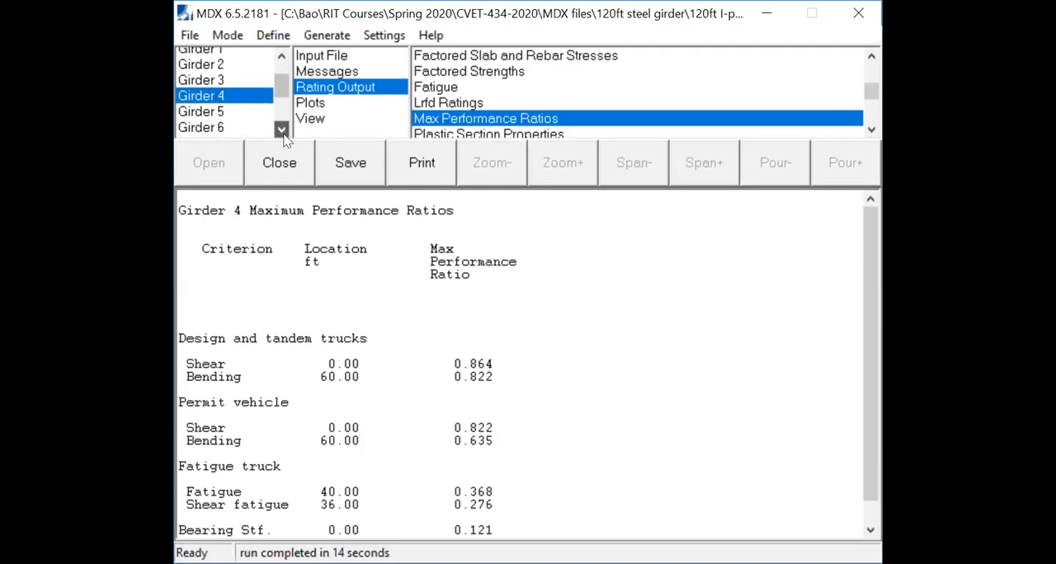
{"action": "left_click", "coordinate": [231, 105]}
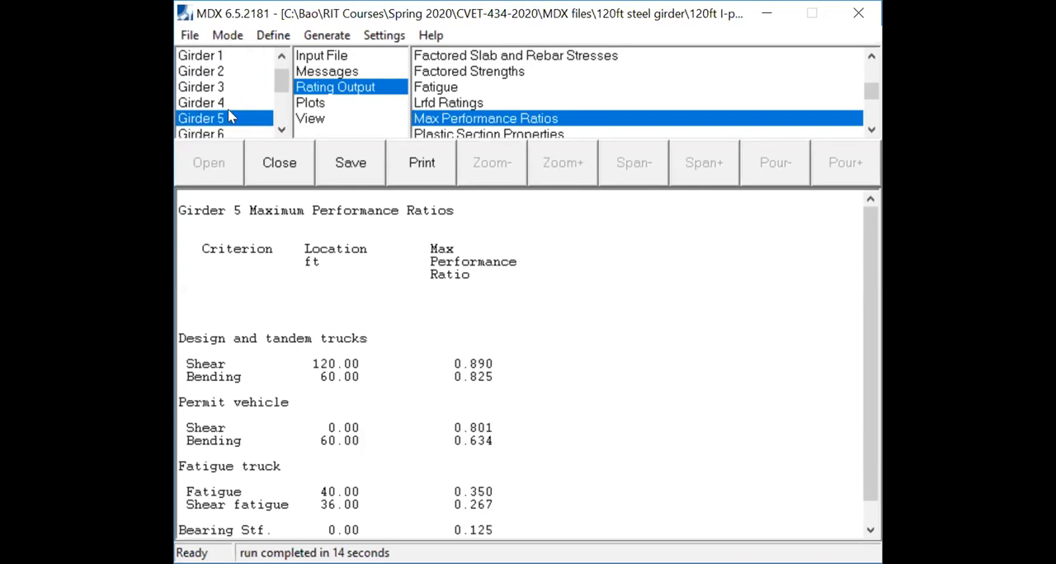
{"action": "left_click", "coordinate": [226, 134]}
{"action": "left_click", "coordinate": [223, 135]}
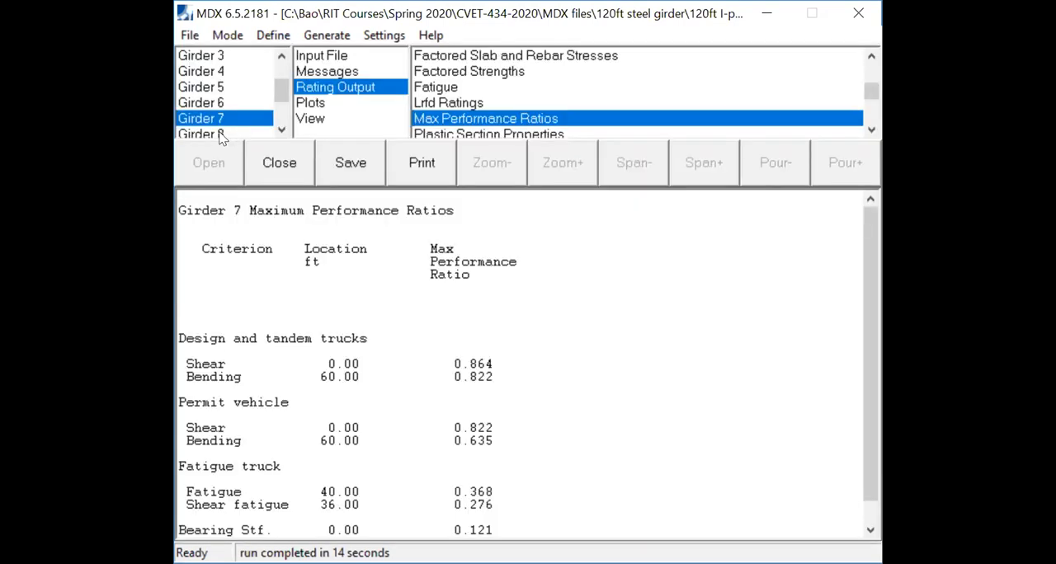
{"action": "left_click", "coordinate": [221, 135]}
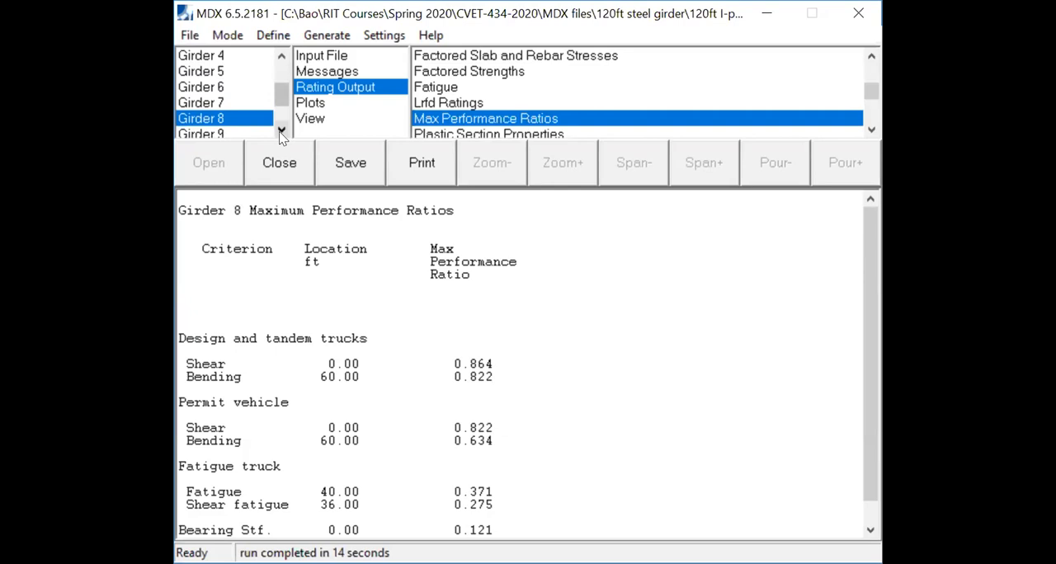
{"action": "left_click", "coordinate": [280, 131]}
{"action": "left_click", "coordinate": [235, 122]}
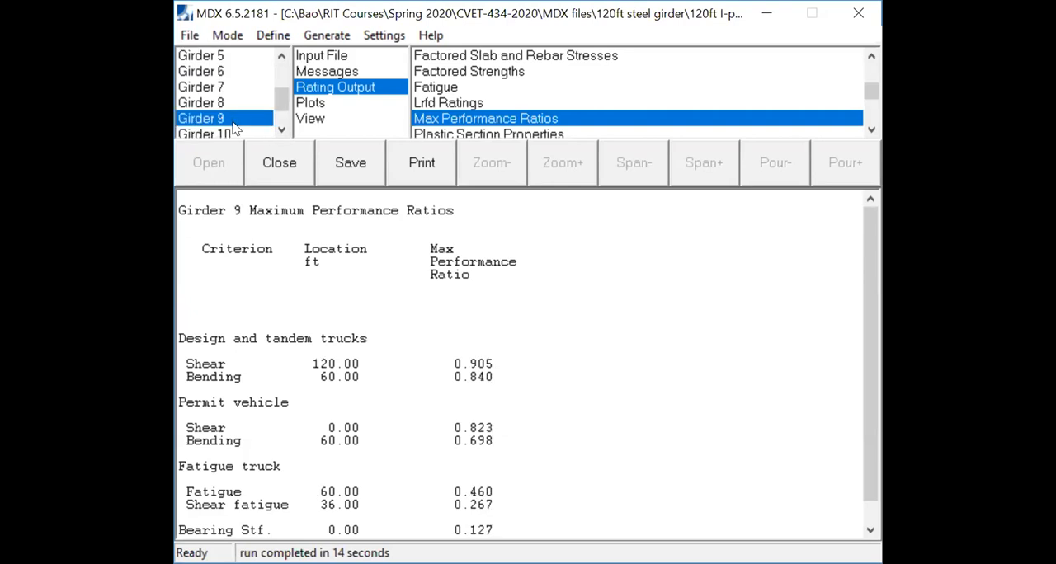
- Review Girder 10's maximum performance ratios and open its bottom flange factored bending stresses for Strength I and II loading
{"action": "left_click", "coordinate": [280, 130]}
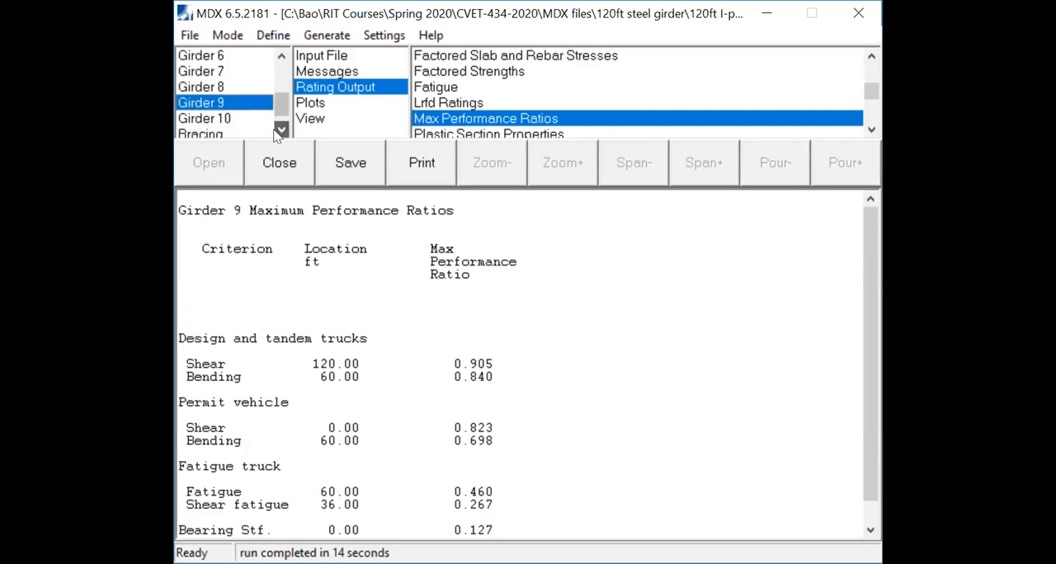
{"action": "left_click", "coordinate": [235, 122]}
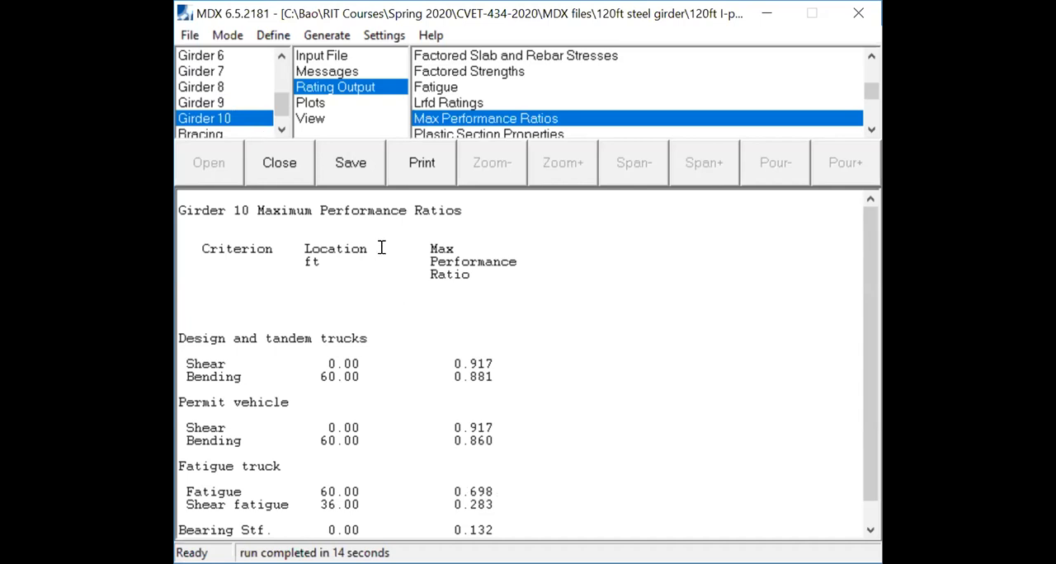
{"action": "scroll", "coordinate": [561, 78], "scroll_direction": "up", "scroll_amount": 5}
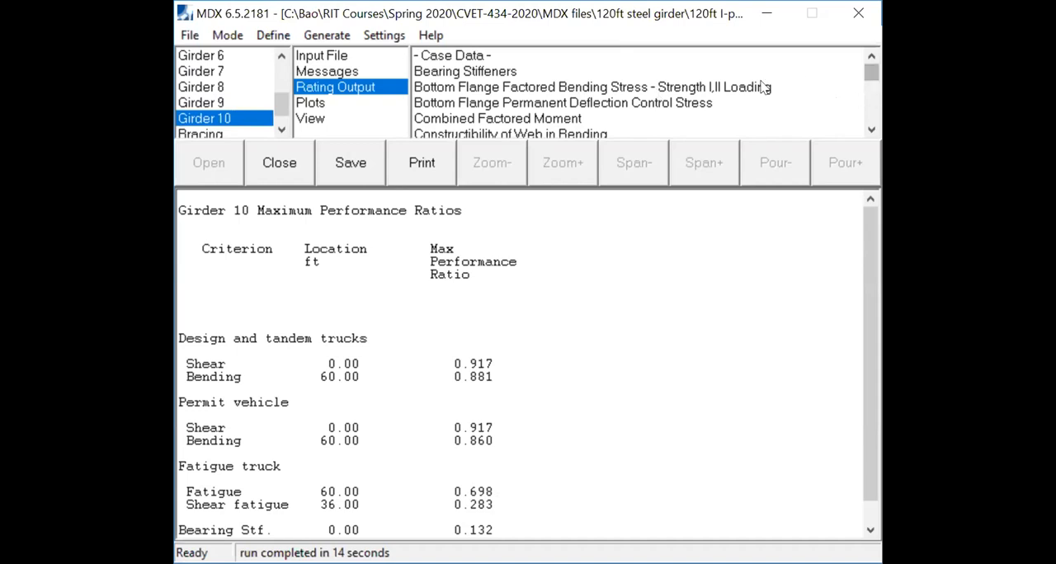
{"action": "left_click", "coordinate": [511, 91]}
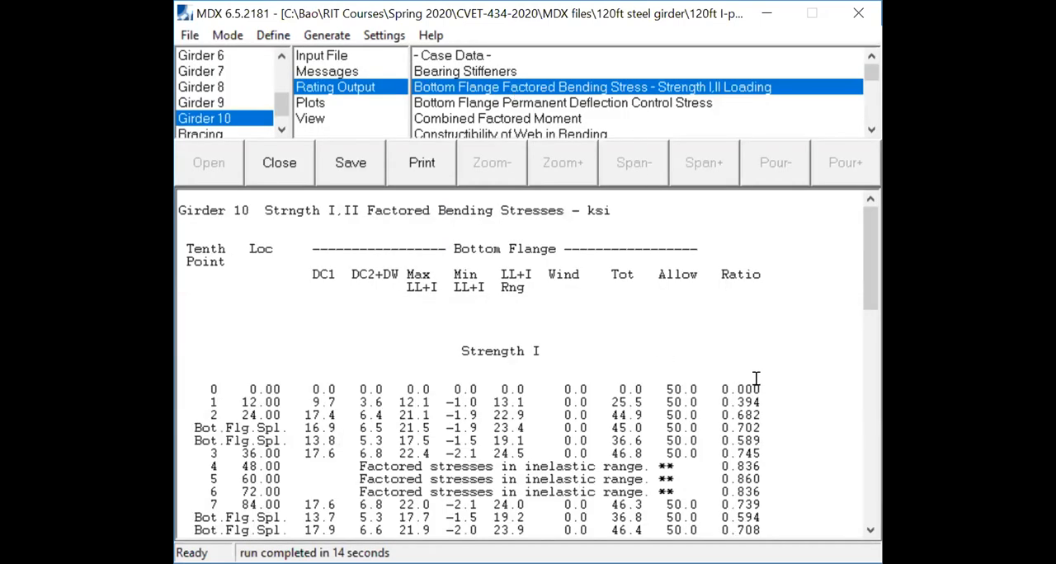
- Examine the Strength I and Strength II tables in Girder 10's bottom flange factored bending stress report
{"action": "left_click_drag", "start_coordinate": [869, 266], "coordinate": [869, 300]}
{"action": "scroll", "coordinate": [751, 285], "scroll_direction": "up", "scroll_amount": 1}
{"action": "scroll", "coordinate": [752, 289], "scroll_direction": "up", "scroll_amount": 3}
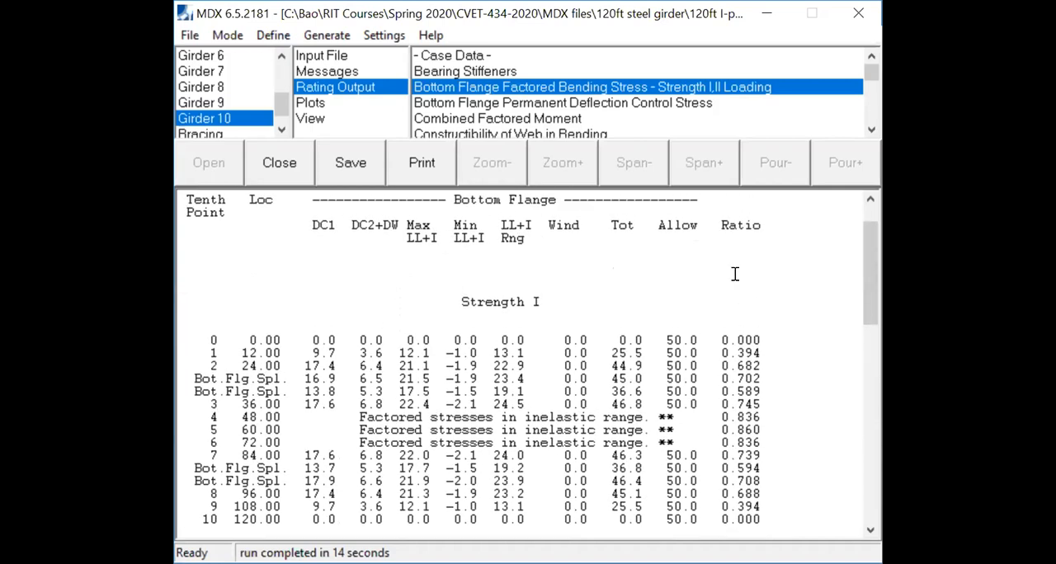
{"action": "left_click_drag", "start_coordinate": [720, 252], "coordinate": [725, 263]}
{"action": "left_click", "coordinate": [767, 328]}
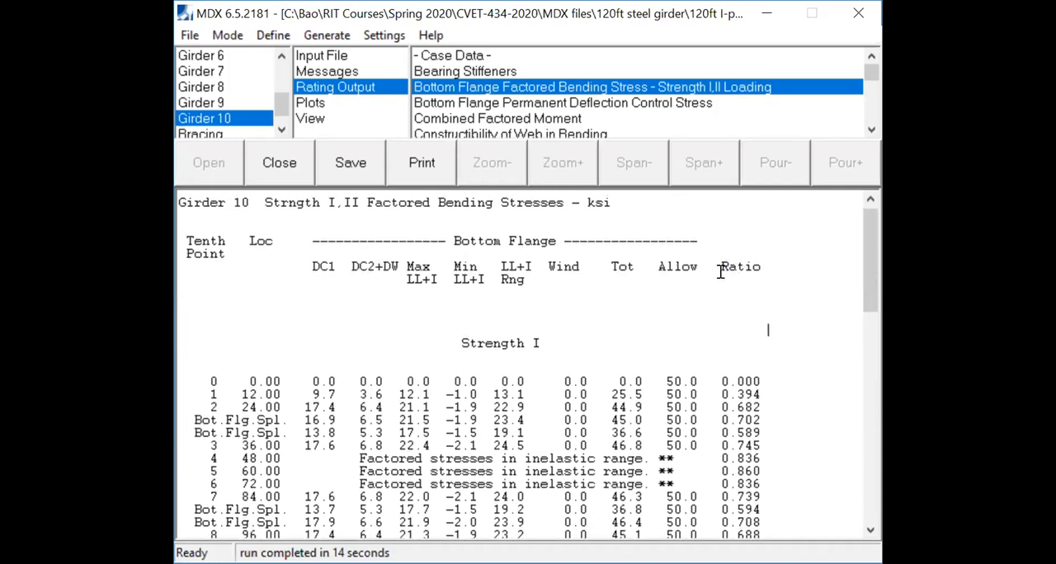
{"action": "scroll", "coordinate": [714, 378], "scroll_direction": "down", "scroll_amount": 5}
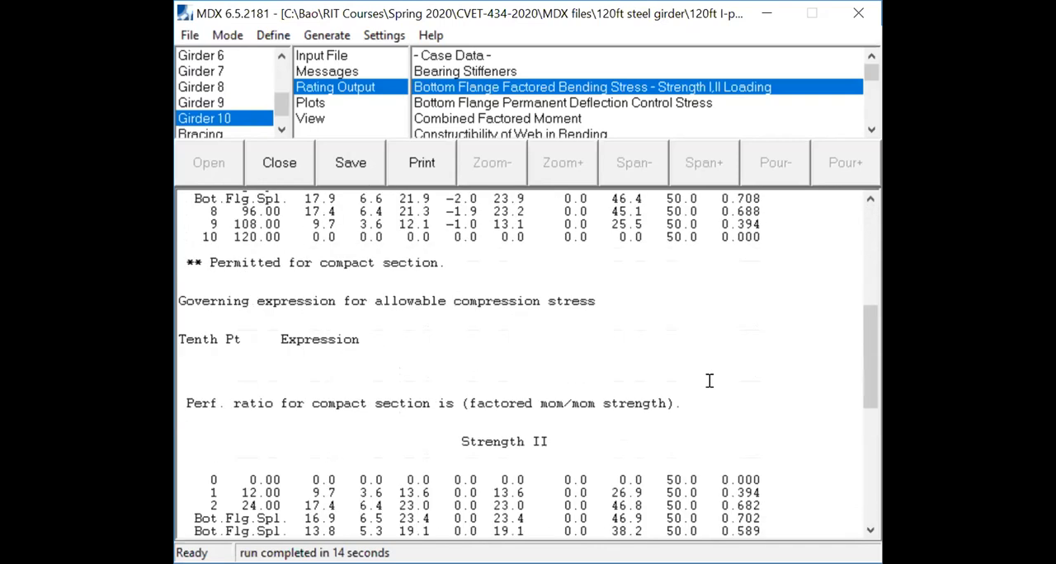
{"action": "scroll", "coordinate": [709, 382], "scroll_direction": "up", "scroll_amount": 3}
{"action": "scroll", "coordinate": [709, 381], "scroll_direction": "up", "scroll_amount": 2}
- Examine Girder 10's Strength I bottom flange performance ratios at the tenth points from 0 to 120 ft
{"action": "left_click_drag", "start_coordinate": [714, 381], "coordinate": [757, 533]}
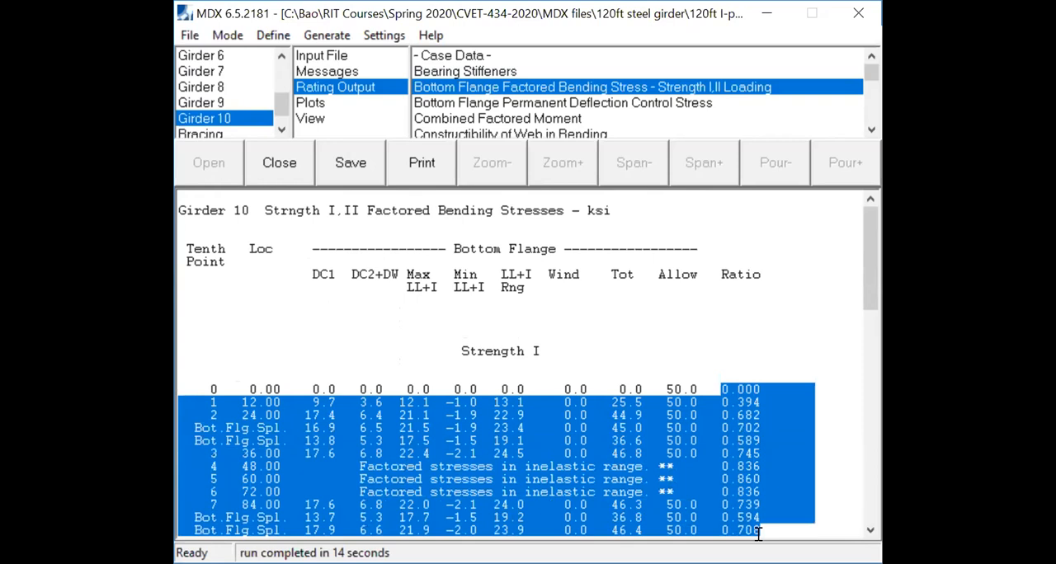
{"action": "scroll", "coordinate": [755, 473], "scroll_direction": "down", "scroll_amount": 5}
{"action": "left_click_drag", "start_coordinate": [757, 380], "coordinate": [727, 280]}
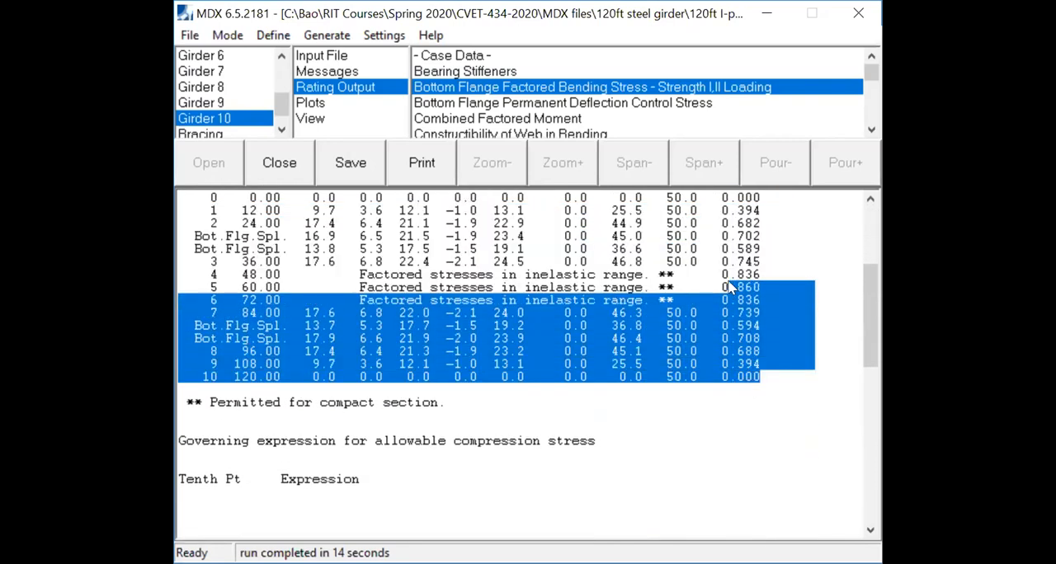
{"action": "scroll", "coordinate": [736, 299], "scroll_direction": "up", "scroll_amount": 5}
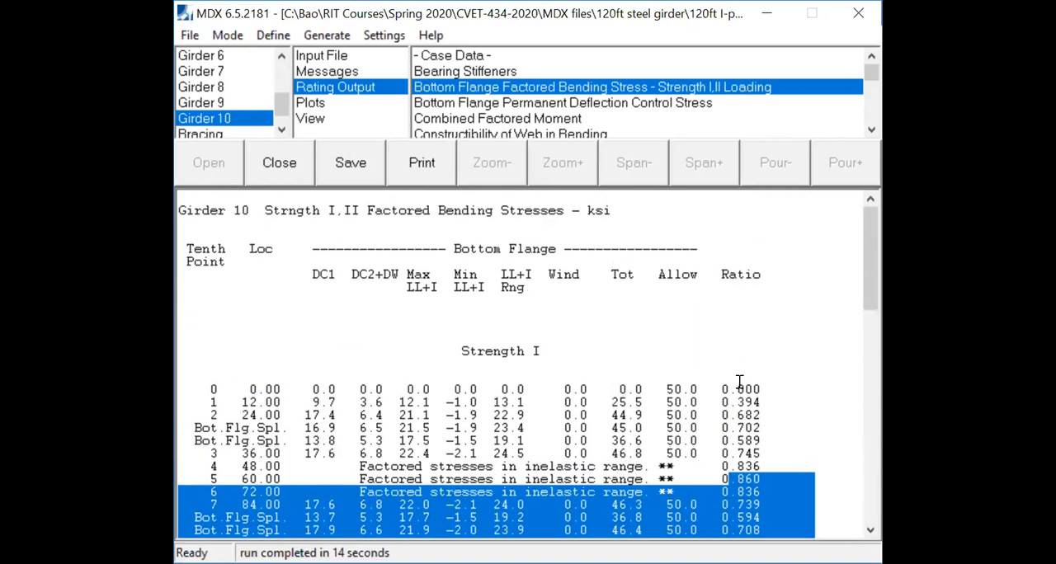
{"action": "left_click", "coordinate": [720, 388]}
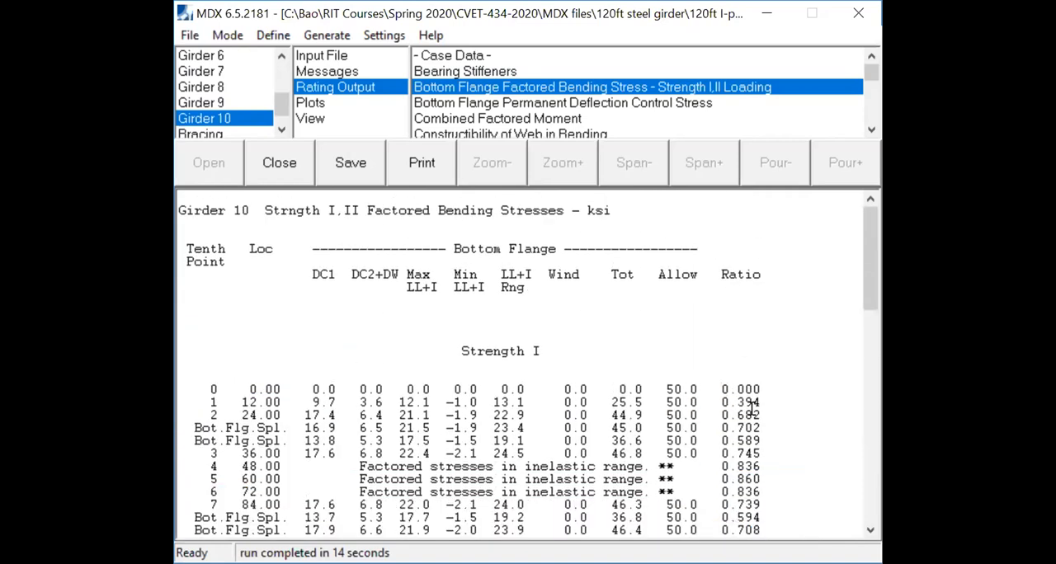
{"action": "scroll", "coordinate": [752, 404], "scroll_direction": "down", "scroll_amount": 5}
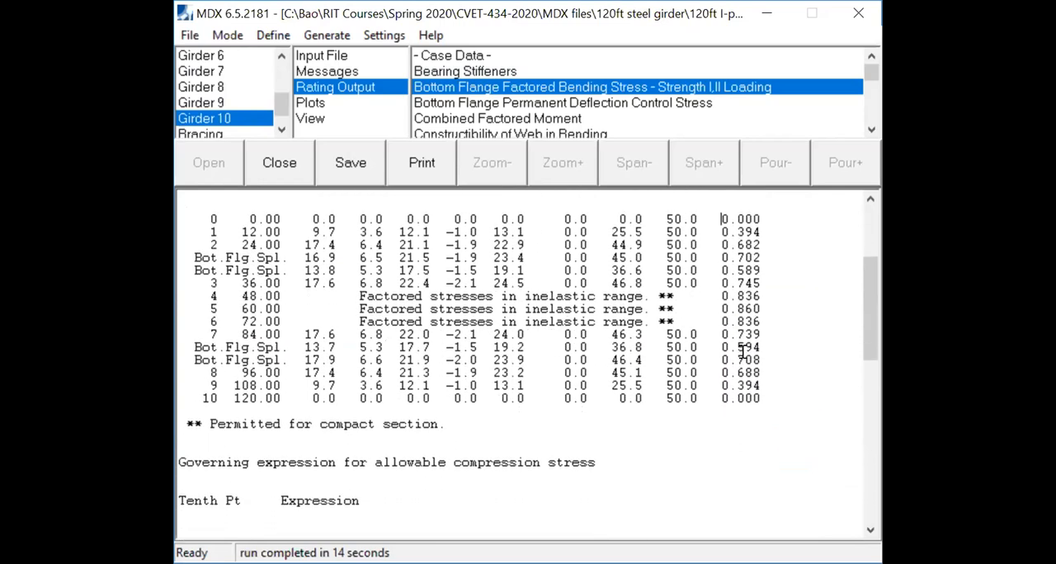
{"action": "left_click_drag", "start_coordinate": [865, 306], "coordinate": [866, 298]}
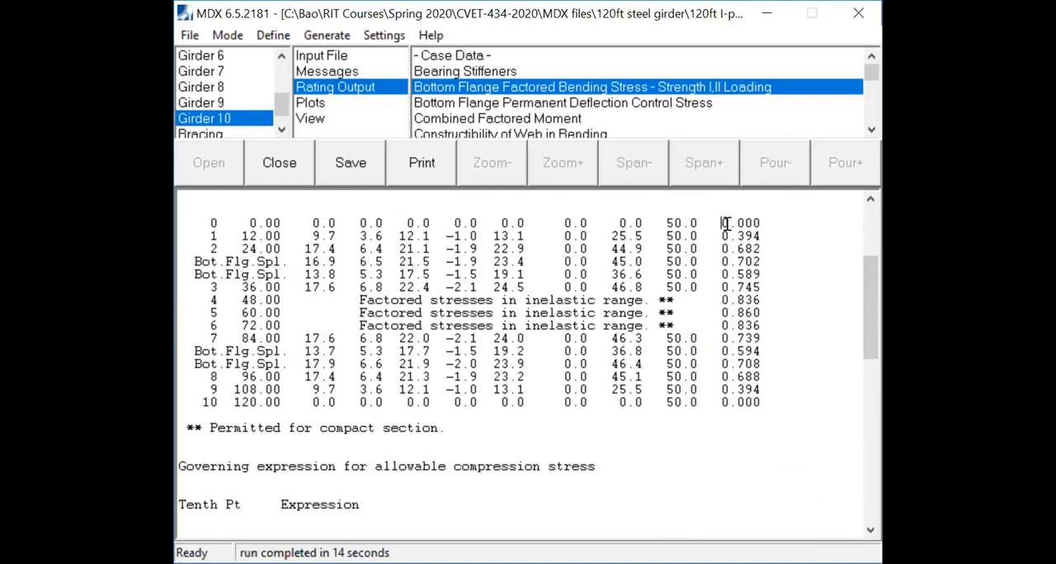
{"action": "scroll", "coordinate": [739, 240], "scroll_direction": "up", "scroll_amount": 2}
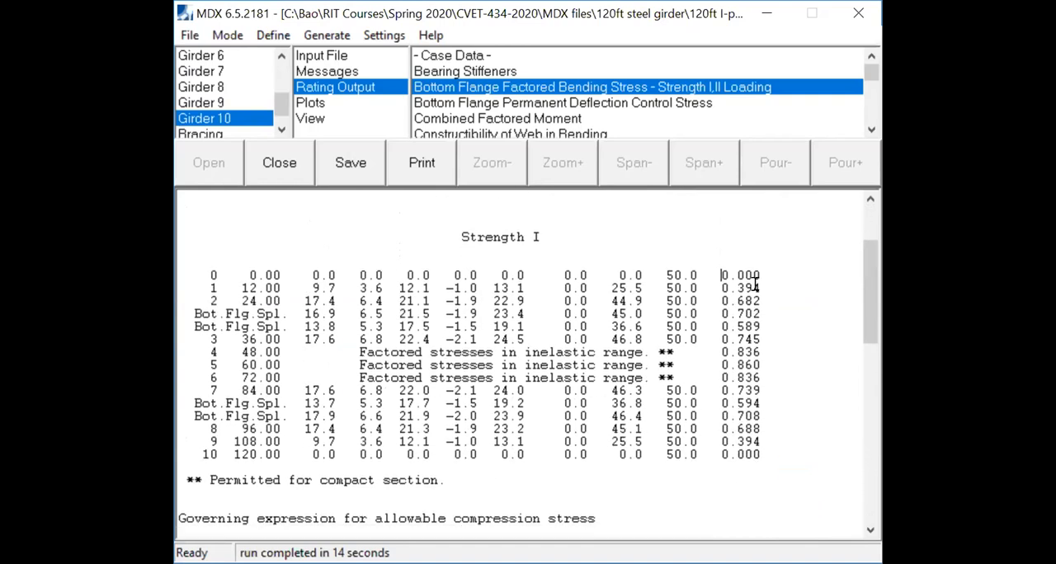
{"action": "scroll", "coordinate": [742, 279], "scroll_direction": "down", "scroll_amount": 2}
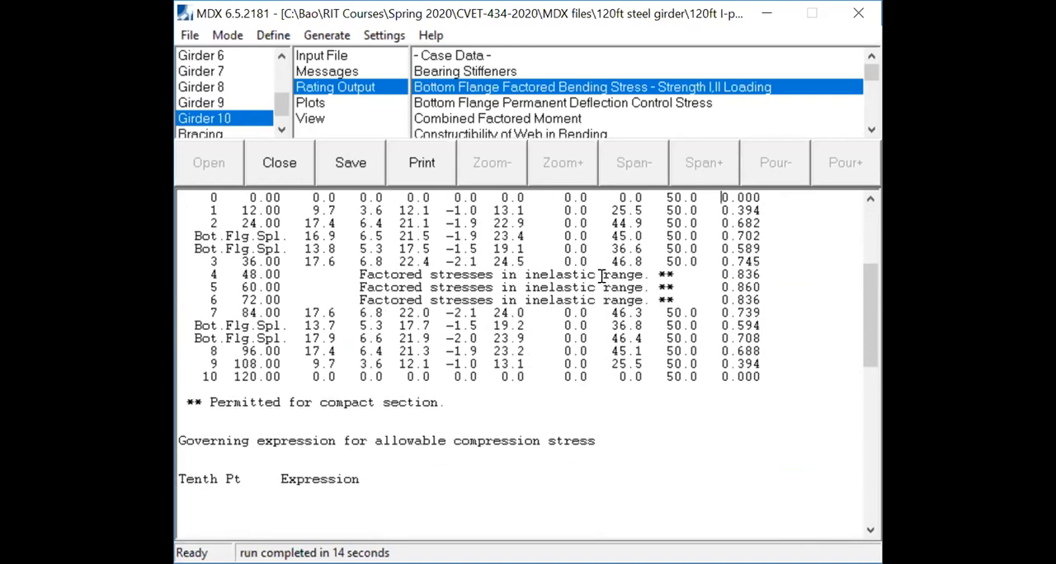
- Highlight Girder 10's Strength I bottom flange ratio at 60 ft and the one at the first bottom flange splice row
{"action": "left_click_drag", "start_coordinate": [763, 276], "coordinate": [729, 287]}
{"action": "left_click", "coordinate": [754, 287]}
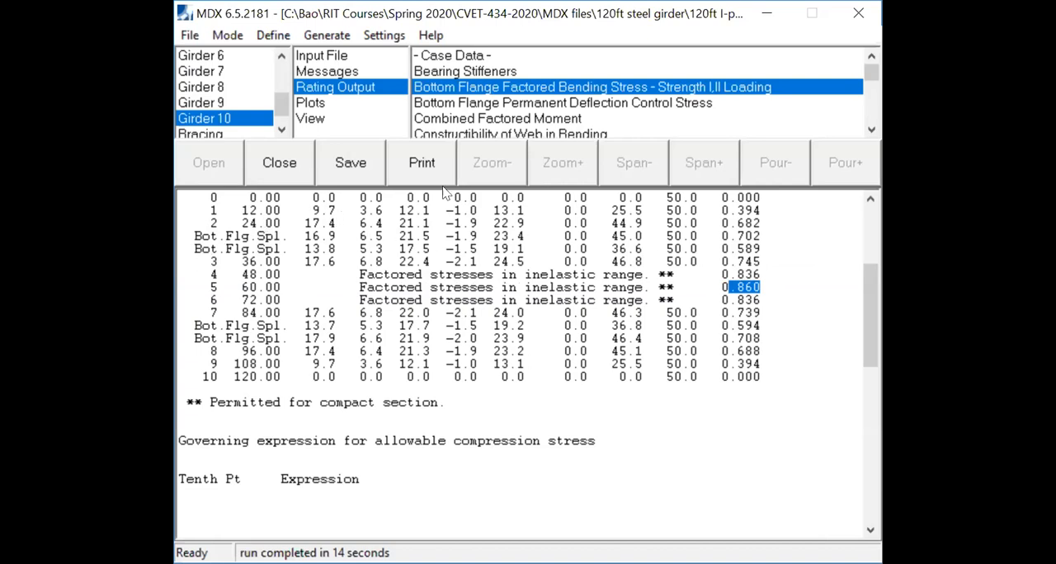
{"action": "left_click_drag", "start_coordinate": [767, 236], "coordinate": [711, 233]}
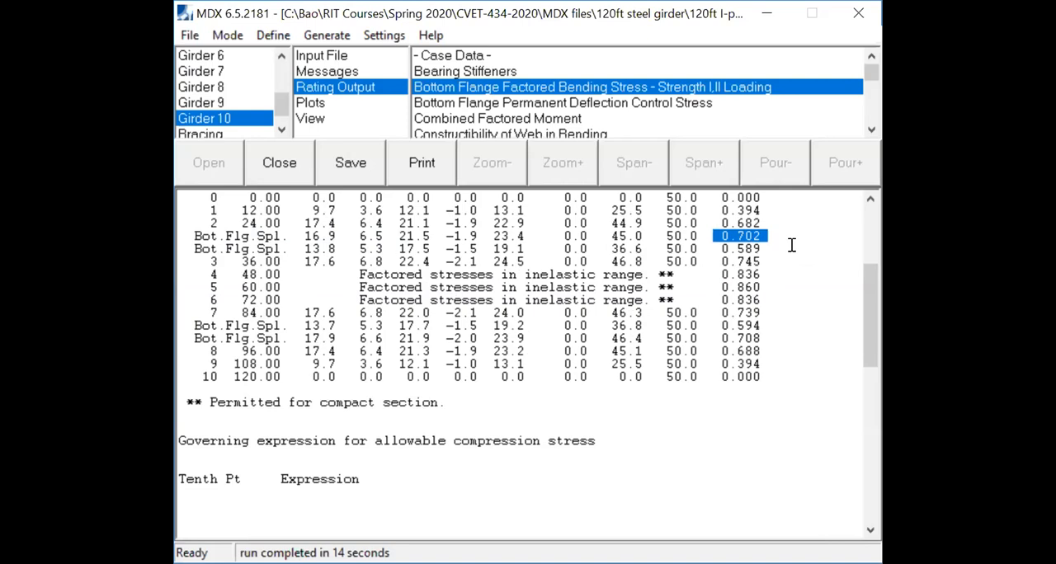
- Open Girder 10's top flange factored bending stress report for Strength I and II loading
{"action": "left_click", "coordinate": [870, 131]}
{"action": "left_click", "coordinate": [870, 132]}
{"action": "left_click", "coordinate": [870, 131]}
{"action": "left_click", "coordinate": [870, 131]}
{"action": "left_click", "coordinate": [870, 131]}
{"action": "left_click", "coordinate": [870, 131]}
{"action": "left_click", "coordinate": [870, 131]}
{"action": "left_click", "coordinate": [870, 131]}
{"action": "left_click", "coordinate": [870, 132]}
{"action": "left_click", "coordinate": [870, 131]}
{"action": "left_click", "coordinate": [870, 132]}
{"action": "left_click", "coordinate": [870, 132]}
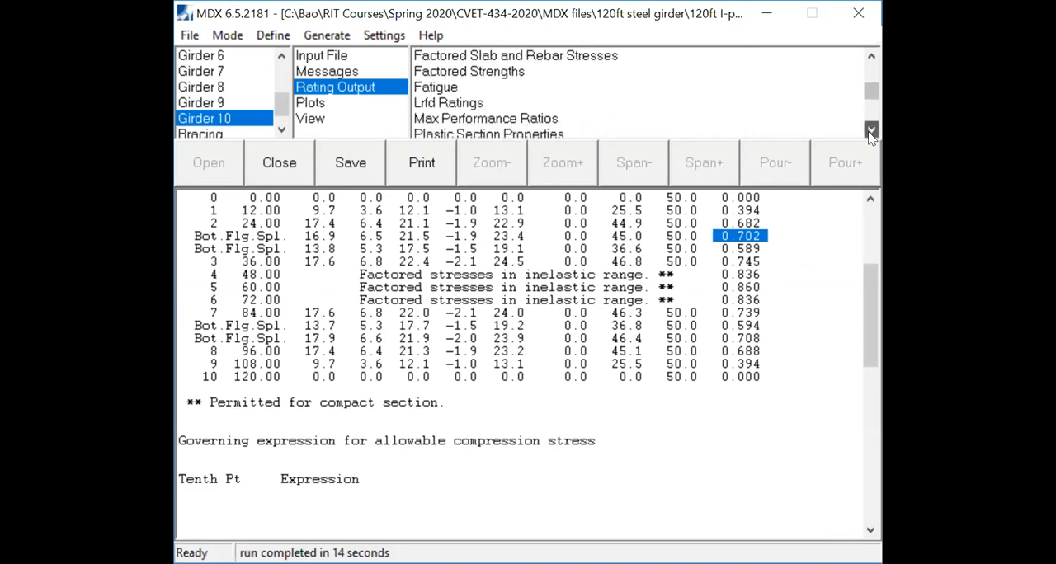
{"action": "left_click", "coordinate": [870, 131]}
{"action": "left_click", "coordinate": [871, 131]}
{"action": "left_click", "coordinate": [870, 131]}
{"action": "left_click", "coordinate": [870, 131]}
{"action": "left_click", "coordinate": [870, 131]}
{"action": "left_click", "coordinate": [870, 131]}
{"action": "left_click", "coordinate": [871, 131]}
{"action": "left_click", "coordinate": [870, 131]}
{"action": "left_click", "coordinate": [870, 131]}
{"action": "left_click", "coordinate": [870, 131]}
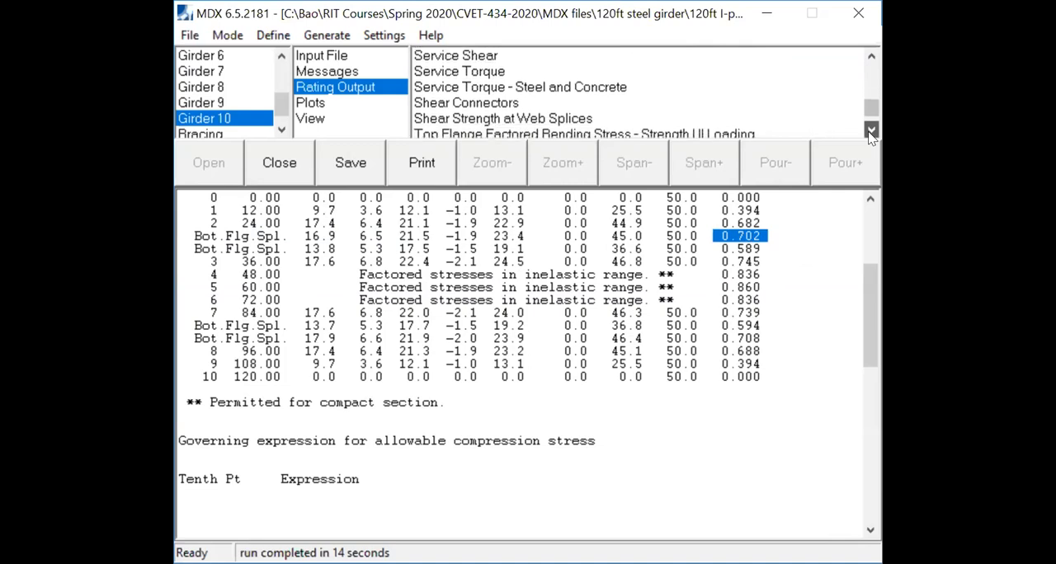
{"action": "left_click", "coordinate": [870, 131]}
{"action": "left_click", "coordinate": [870, 131]}
{"action": "left_click", "coordinate": [870, 131]}
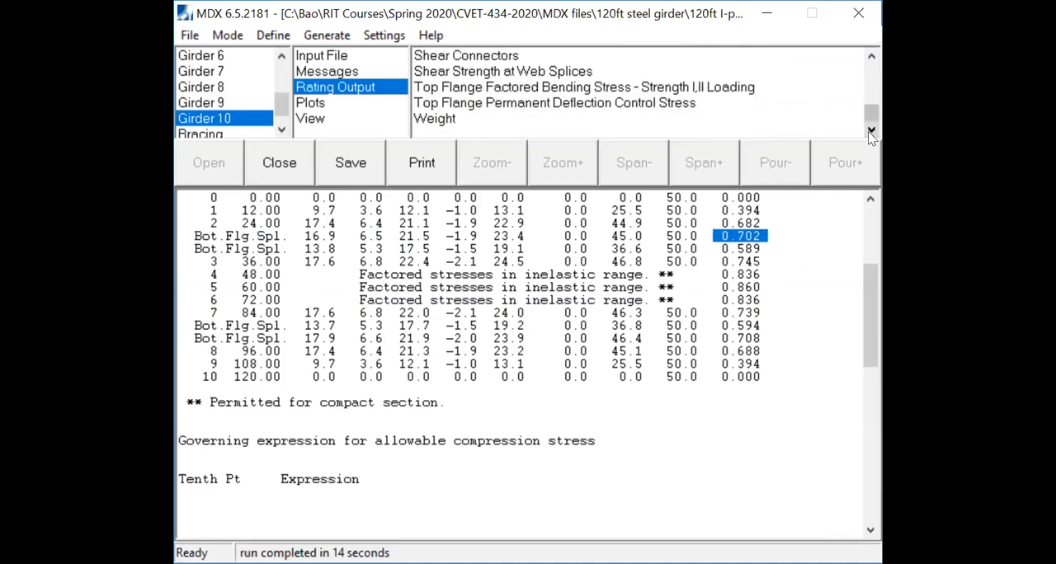
{"action": "left_click", "coordinate": [509, 89]}
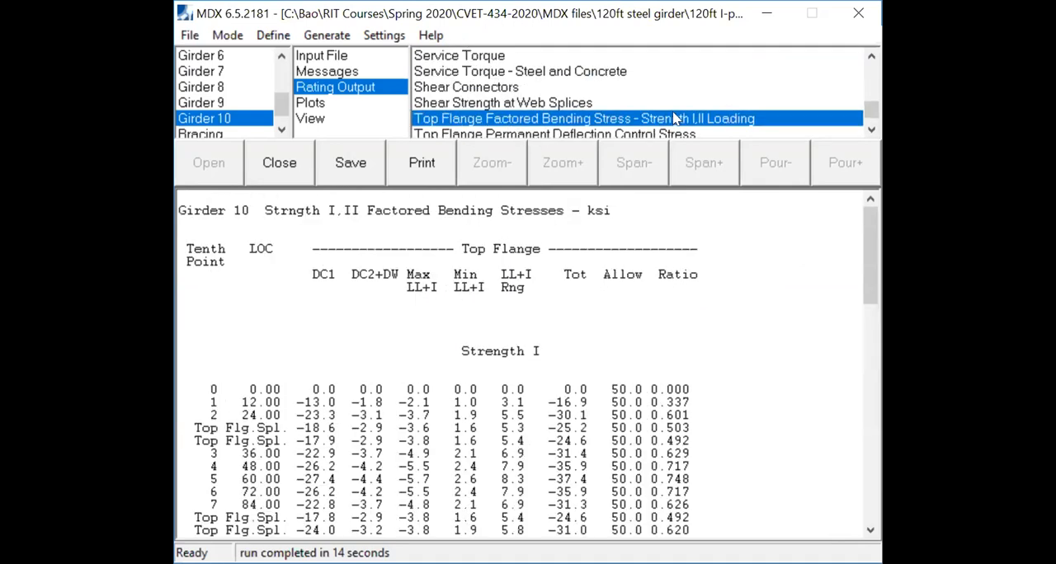
{"action": "left_click", "coordinate": [870, 131]}
{"action": "left_click", "coordinate": [870, 131]}
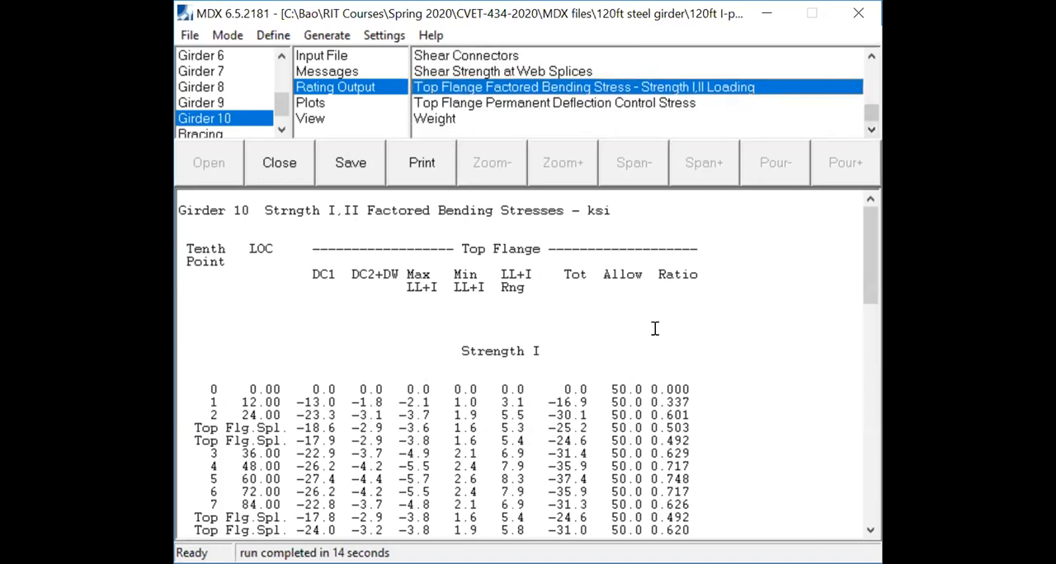
- Examine Girder 10's Strength I top flange performance ratios along the span and highlight the one at 48 ft
{"action": "scroll", "coordinate": [697, 416], "scroll_direction": "down", "scroll_amount": 4}
{"action": "scroll", "coordinate": [691, 394], "scroll_direction": "down", "scroll_amount": 2}
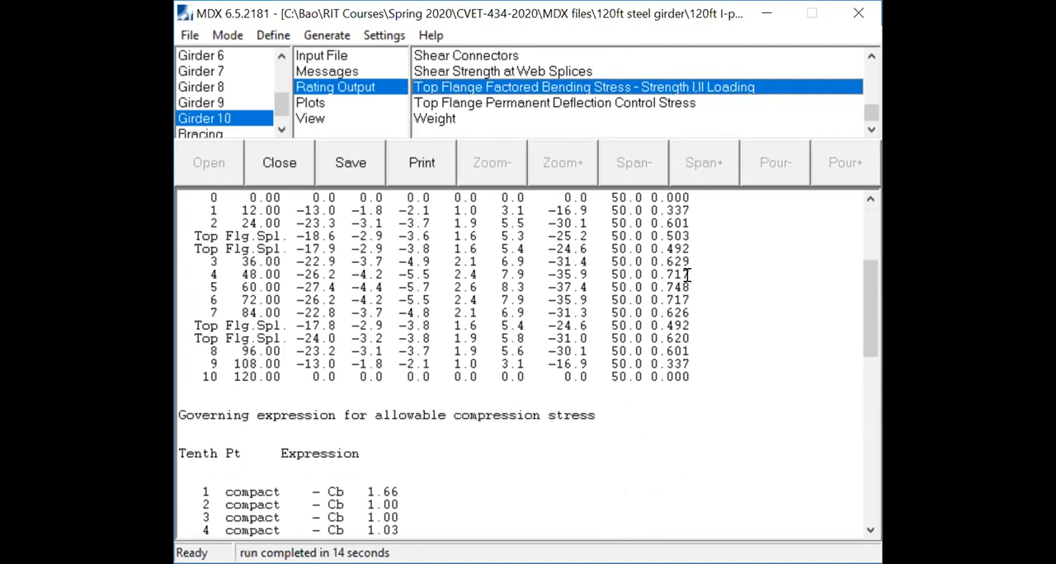
{"action": "scroll", "coordinate": [686, 274], "scroll_direction": "up", "scroll_amount": 5}
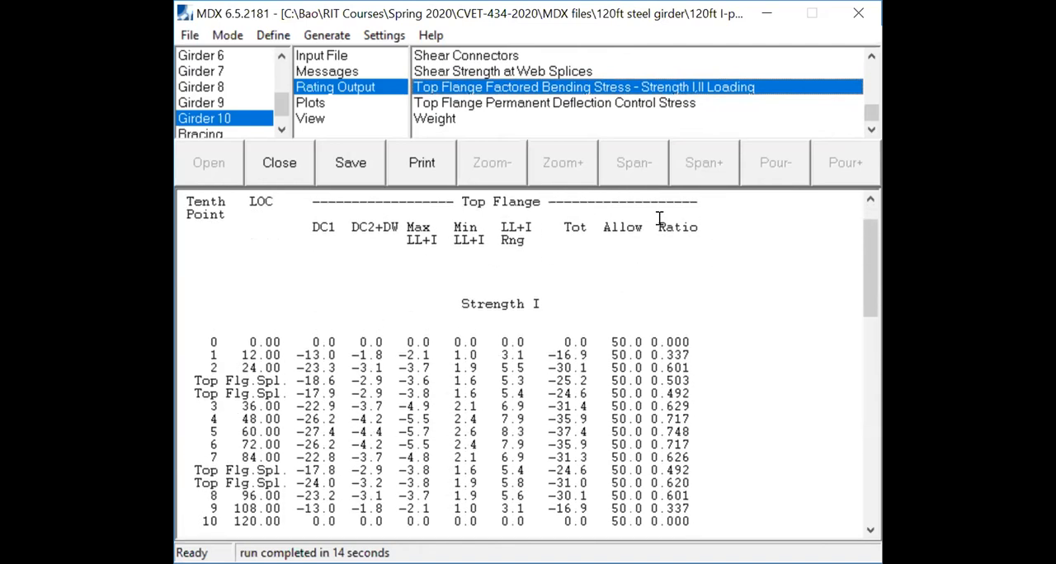
{"action": "scroll", "coordinate": [684, 445], "scroll_direction": "down", "scroll_amount": 5}
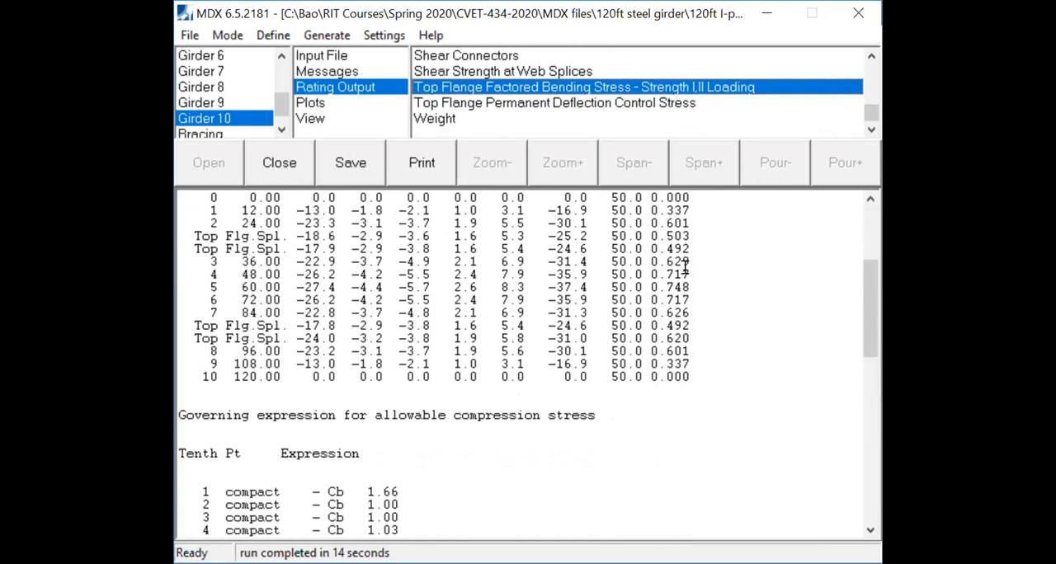
{"action": "left_click_drag", "start_coordinate": [689, 273], "coordinate": [665, 274]}
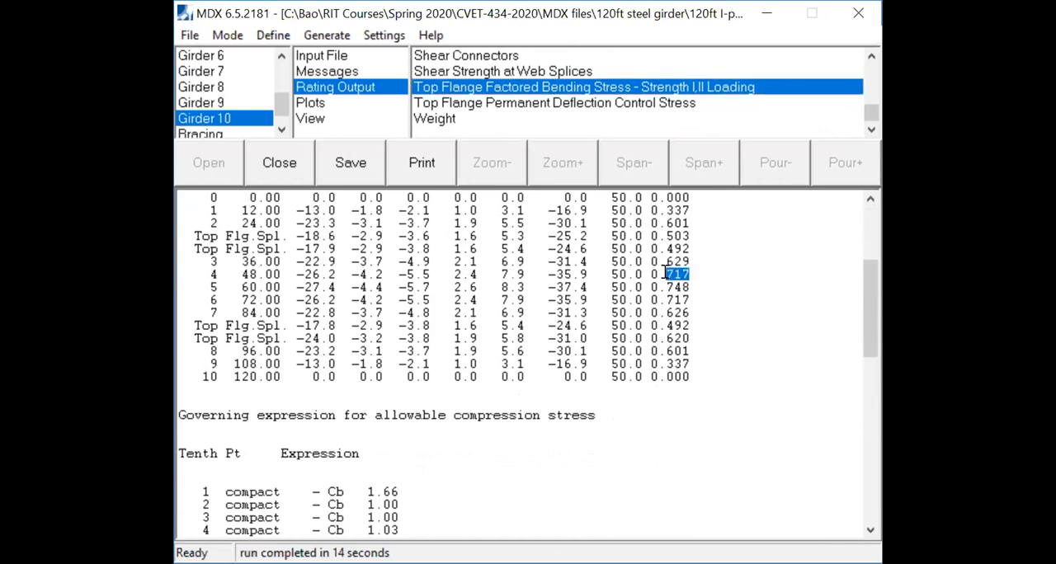
- Review the Strength I top flange bending stress ratios of Girders 9, 8, 7, 5, 4 and 2 one after another
{"action": "left_click", "coordinate": [223, 102]}
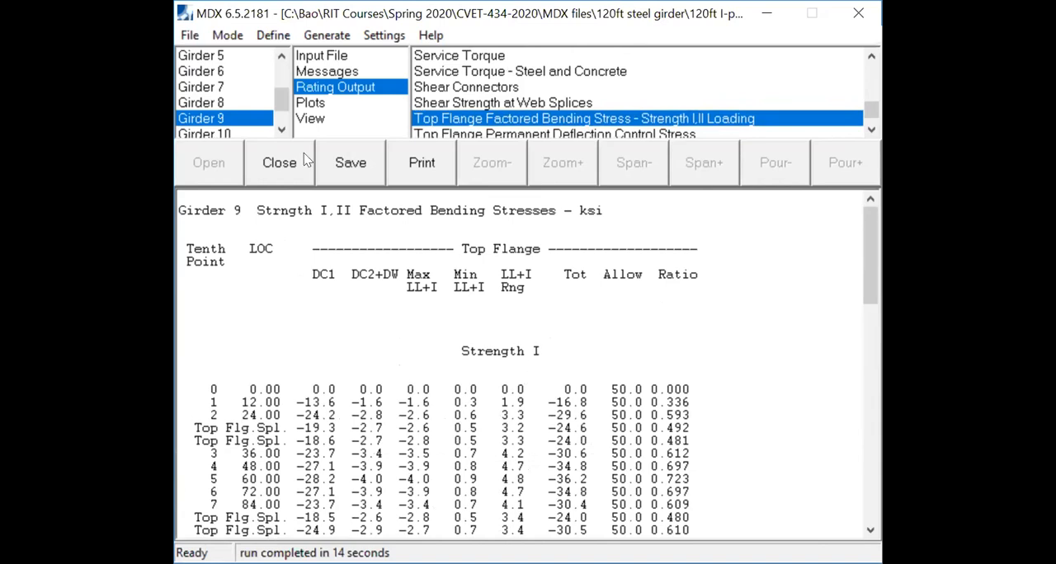
{"action": "left_click", "coordinate": [227, 104]}
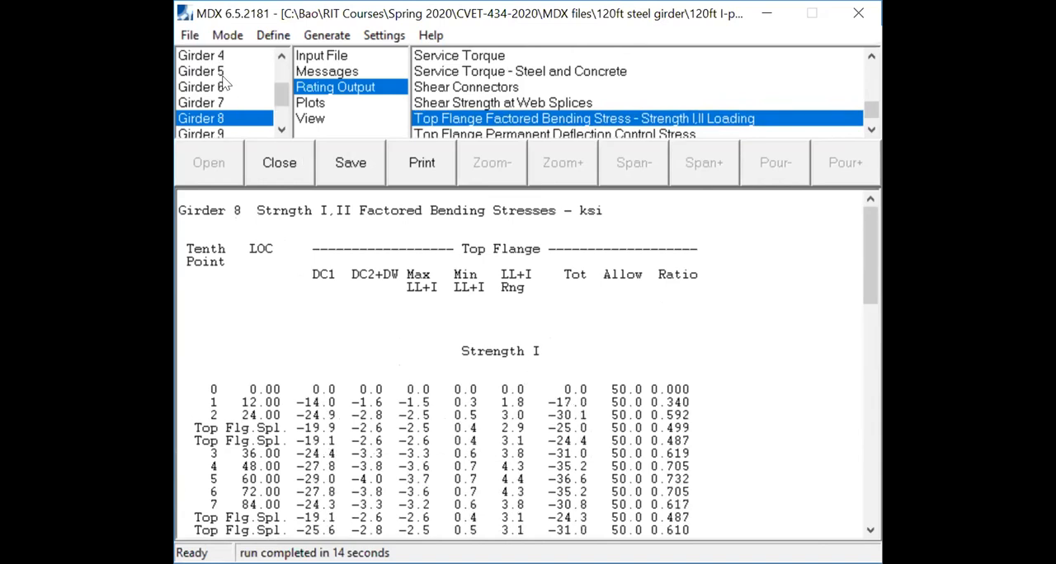
{"action": "left_click", "coordinate": [220, 104]}
{"action": "left_click", "coordinate": [224, 86]}
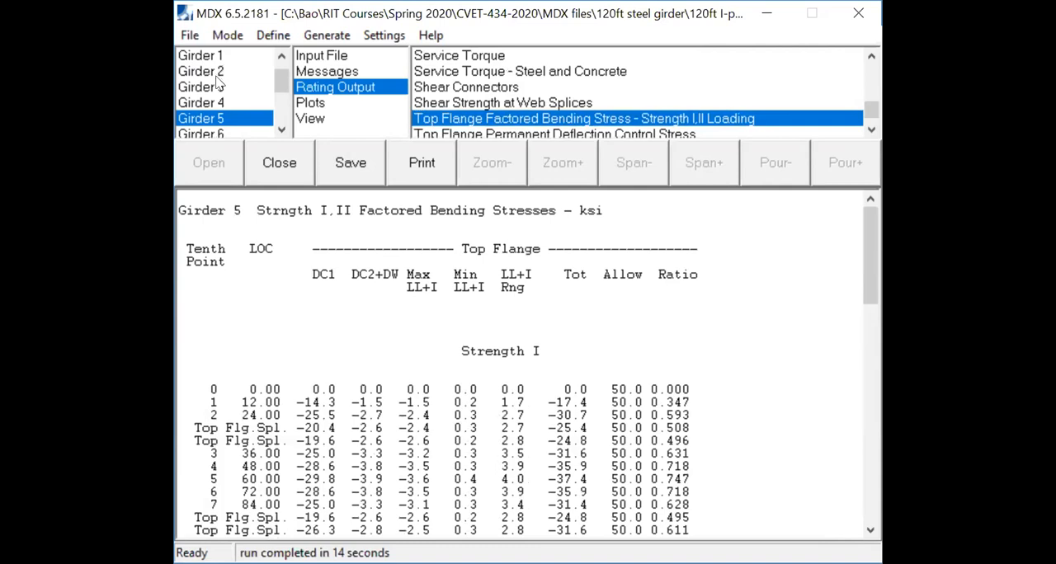
{"action": "left_click_drag", "start_coordinate": [690, 481], "coordinate": [664, 478]}
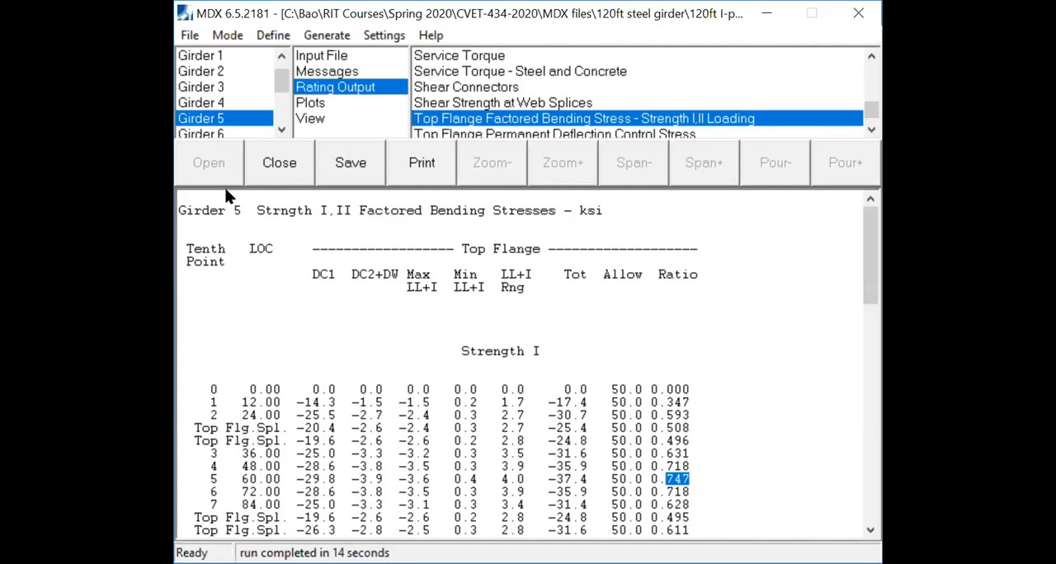
{"action": "left_click", "coordinate": [217, 101]}
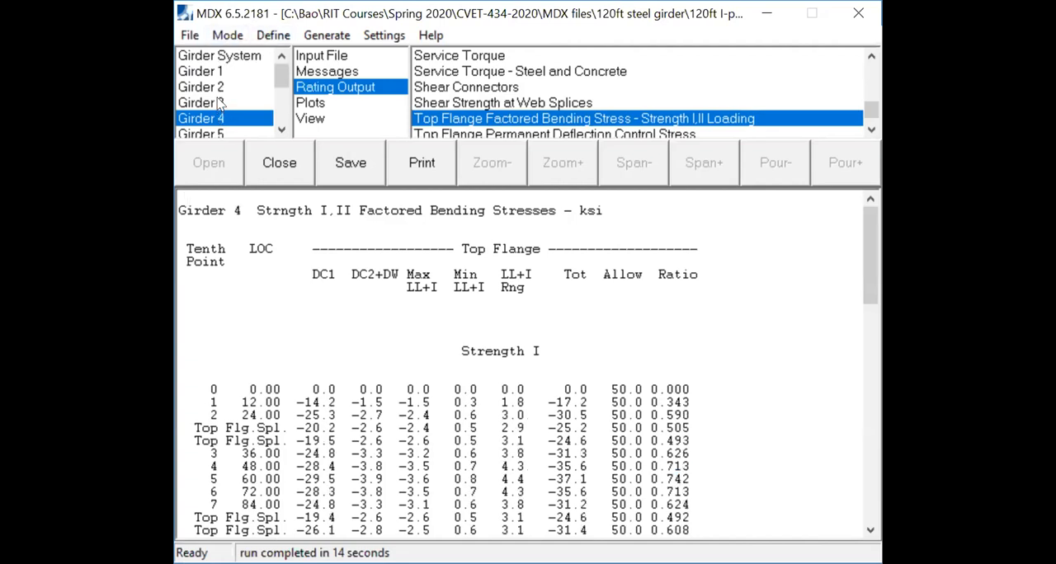
{"action": "left_click", "coordinate": [219, 89]}
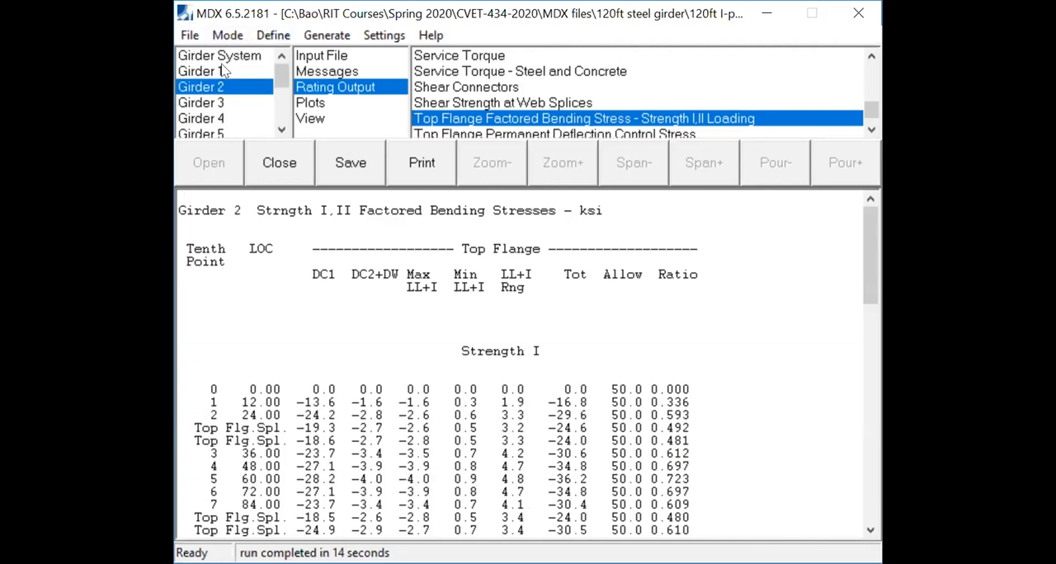
- Examine Girder 1's Strength I top flange factored bending stresses and performance ratios along the whole span
{"action": "left_click", "coordinate": [224, 72]}
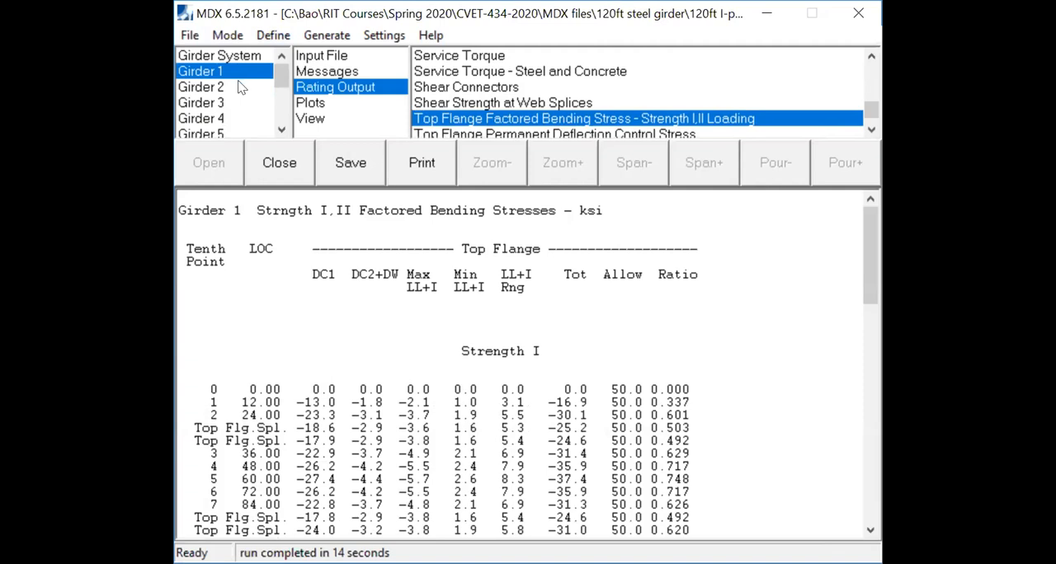
{"action": "scroll", "coordinate": [761, 350], "scroll_direction": "down", "scroll_amount": 2}
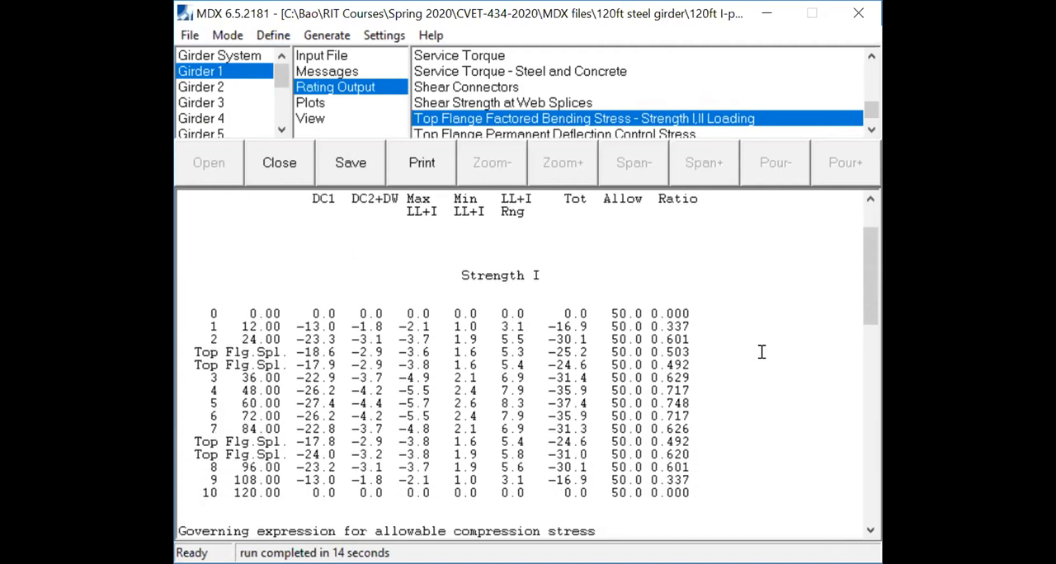
{"action": "scroll", "coordinate": [751, 359], "scroll_direction": "down", "scroll_amount": 3}
{"action": "scroll", "coordinate": [743, 367], "scroll_direction": "up", "scroll_amount": 5}
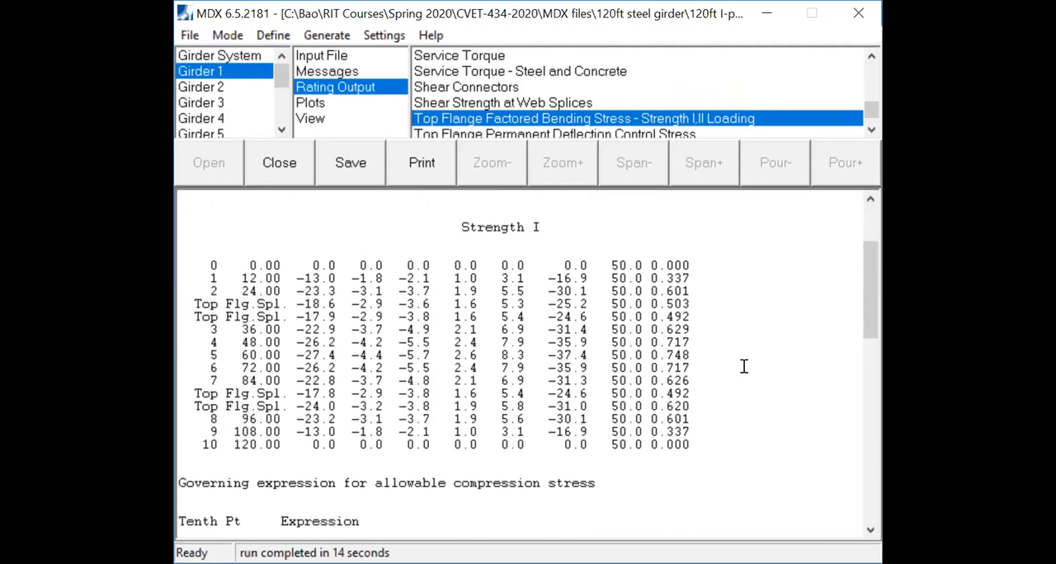
- Open Girder 1's service deflections report from its rating output
{"action": "scroll", "coordinate": [742, 367], "scroll_direction": "down", "scroll_amount": 5}
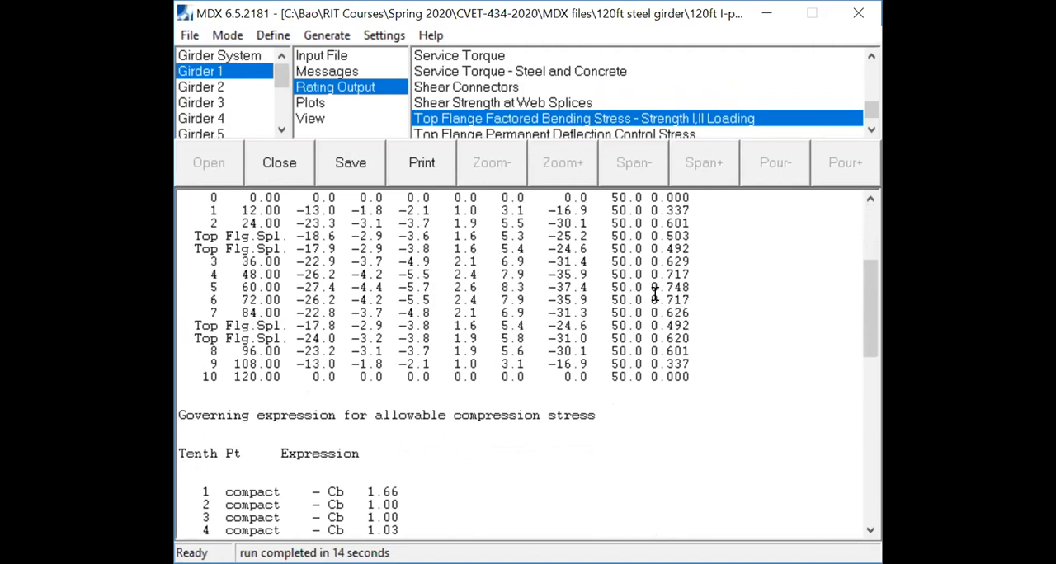
{"action": "scroll", "coordinate": [721, 288], "scroll_direction": "up", "scroll_amount": 5}
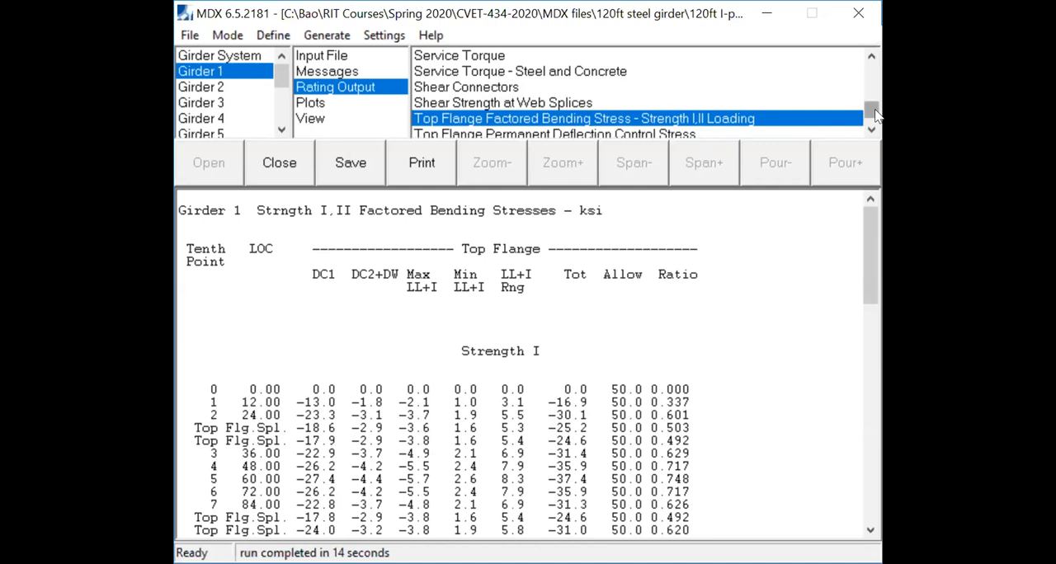
{"action": "left_click", "coordinate": [872, 55]}
{"action": "left_click", "coordinate": [872, 54]}
{"action": "left_click", "coordinate": [872, 54]}
{"action": "left_click", "coordinate": [872, 54]}
{"action": "left_click", "coordinate": [871, 54]}
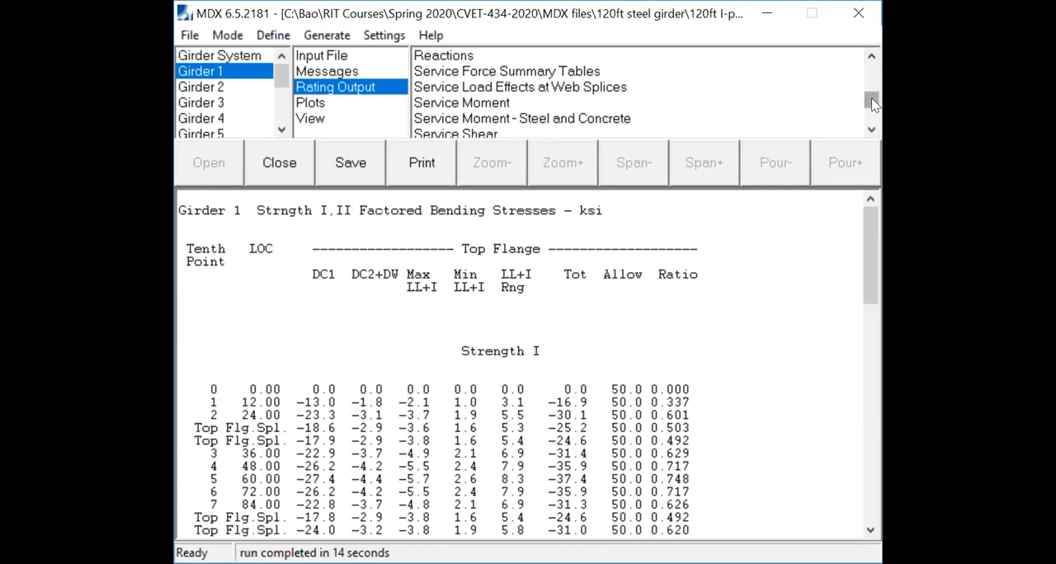
{"action": "scroll", "coordinate": [790, 107], "scroll_direction": "down", "scroll_amount": 2}
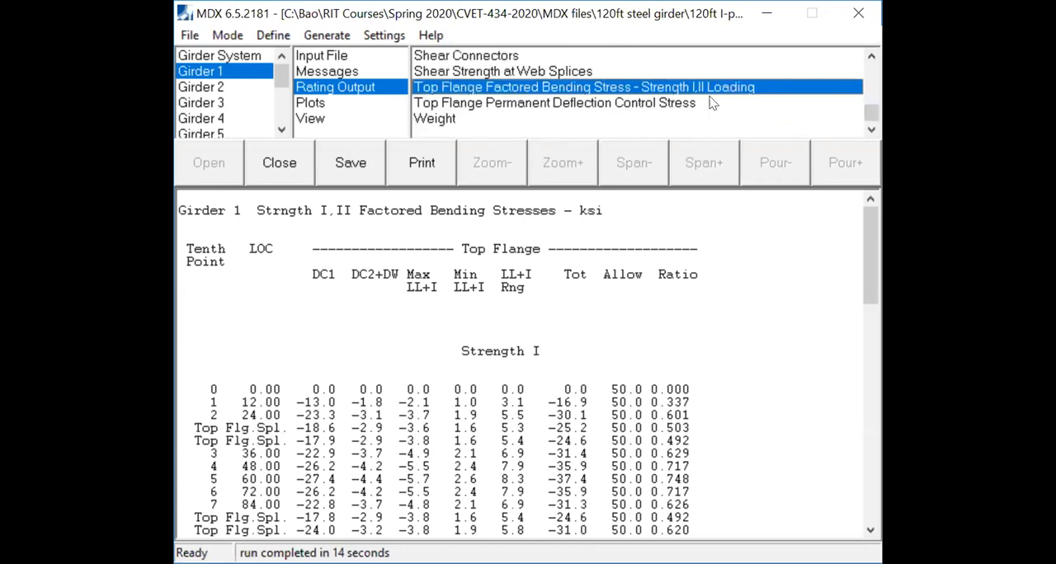
{"action": "scroll", "coordinate": [632, 97], "scroll_direction": "up", "scroll_amount": 4}
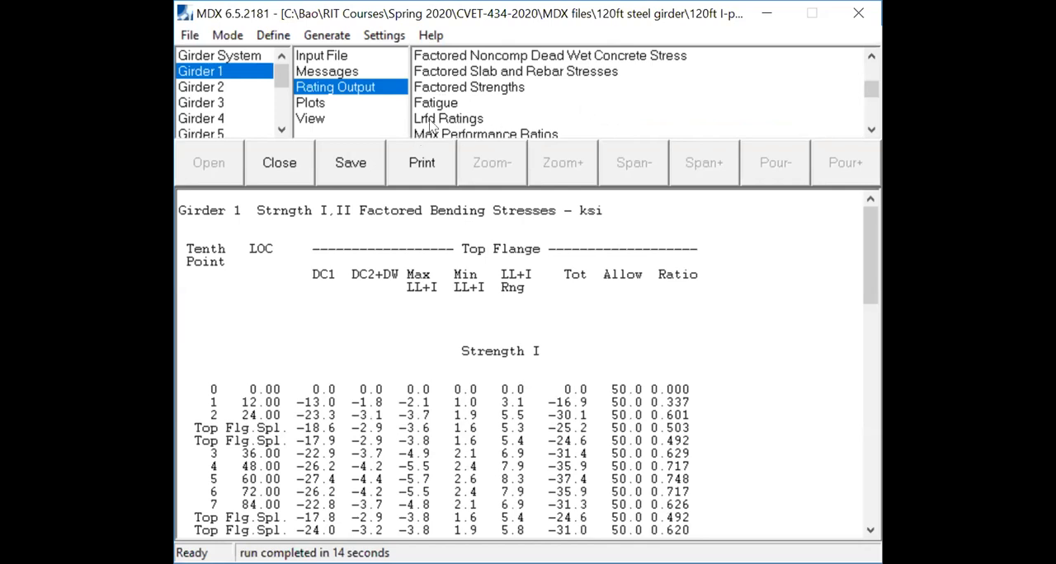
{"action": "scroll", "coordinate": [494, 114], "scroll_direction": "up", "scroll_amount": 3}
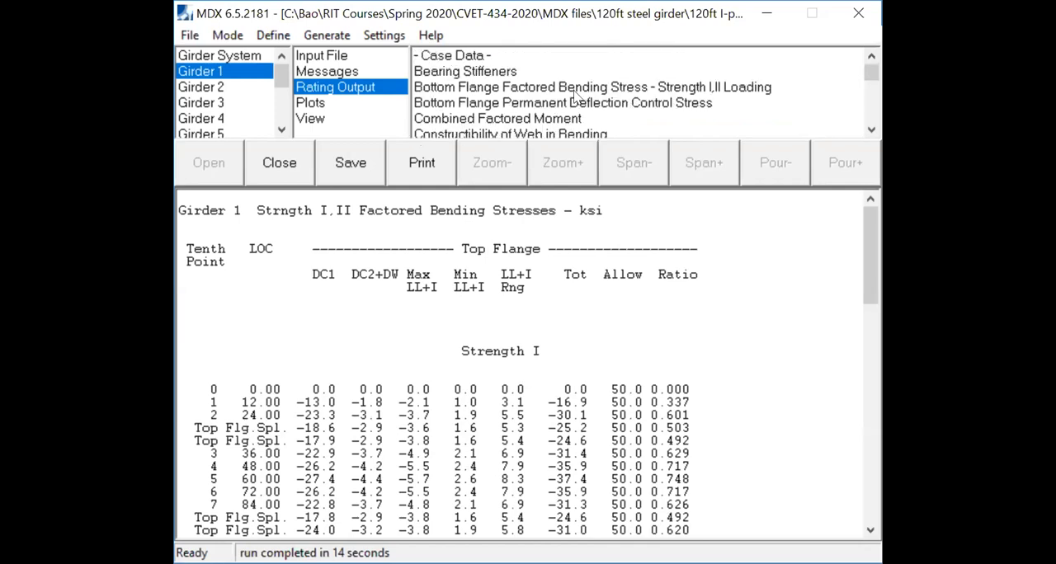
{"action": "left_click", "coordinate": [870, 130]}
{"action": "left_click", "coordinate": [870, 130]}
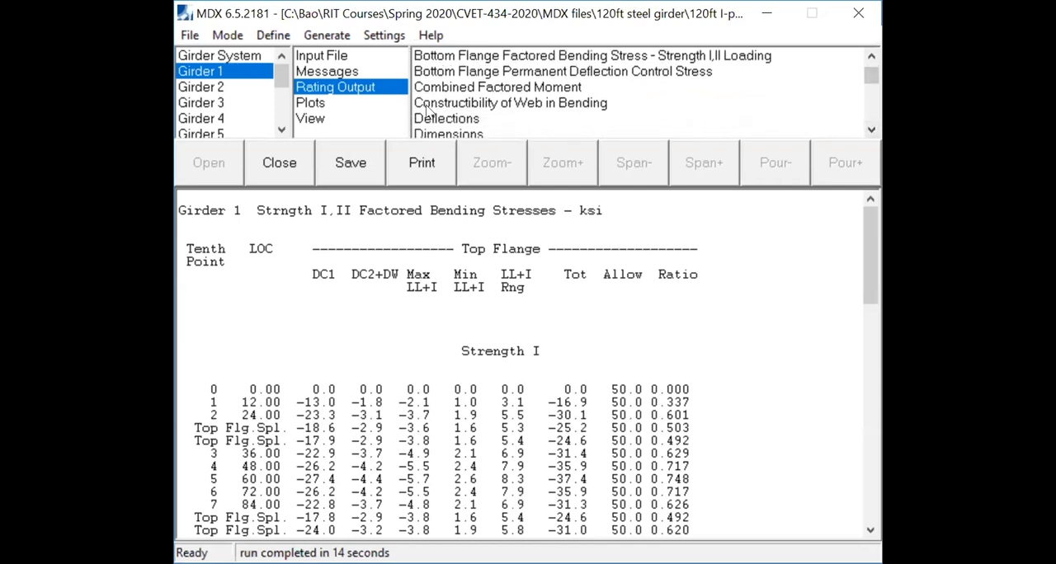
{"action": "left_click", "coordinate": [448, 119]}
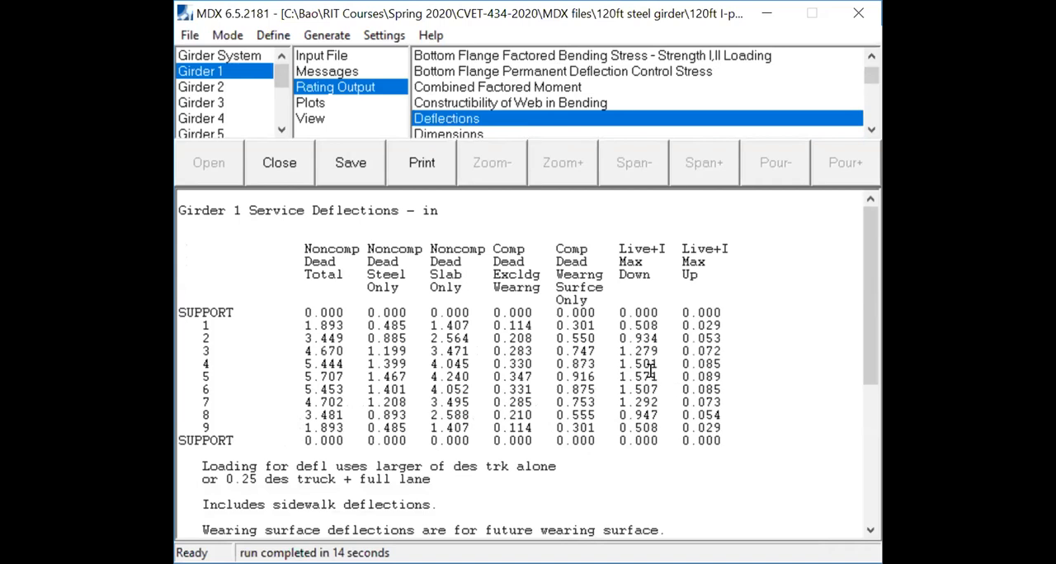
- Highlight the maximum downward live load plus impact deflection at tenth point 5 for Girder 1 and Girder 2
{"action": "left_click_drag", "start_coordinate": [656, 247], "coordinate": [618, 249]}
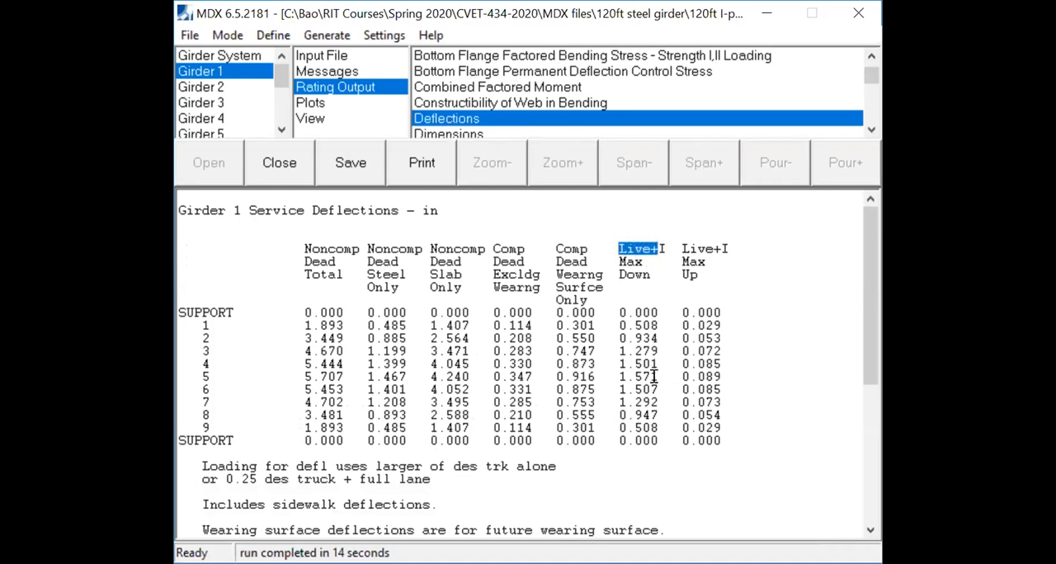
{"action": "left_click_drag", "start_coordinate": [655, 376], "coordinate": [617, 373]}
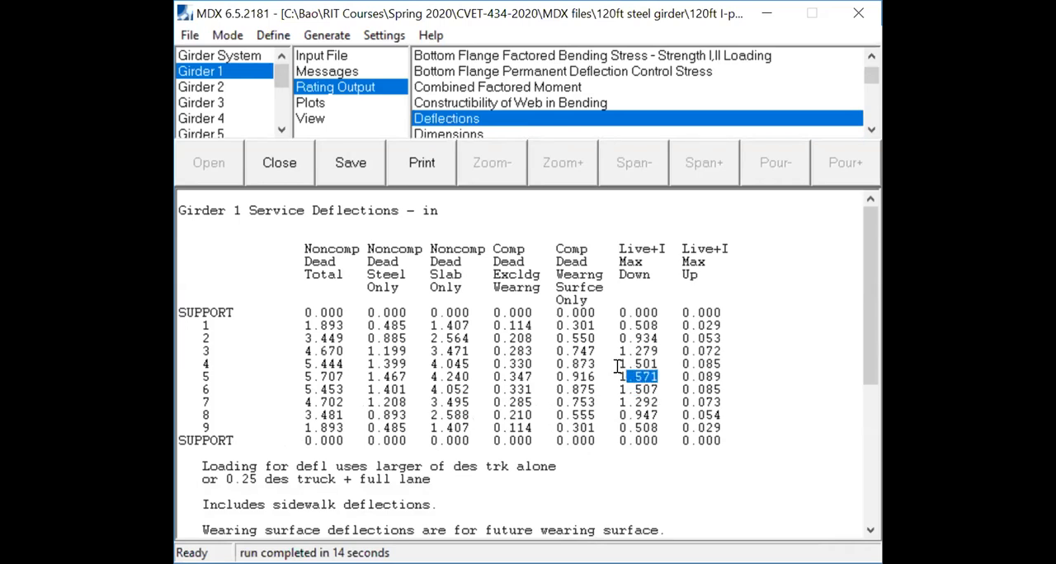
{"action": "left_click_drag", "start_coordinate": [619, 376], "coordinate": [660, 377]}
{"action": "left_click", "coordinate": [229, 89]}
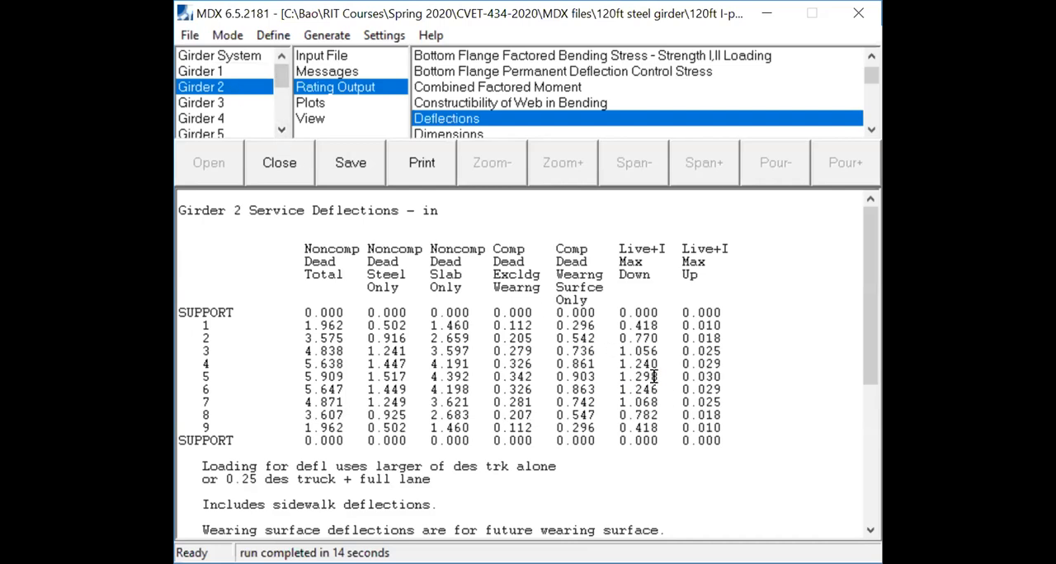
{"action": "left_click_drag", "start_coordinate": [655, 376], "coordinate": [611, 377]}
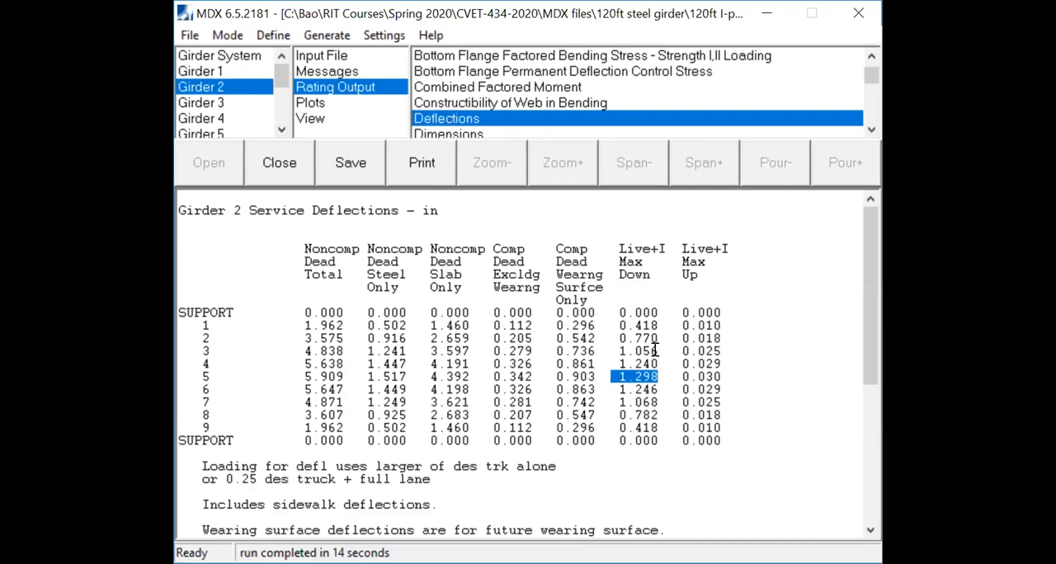
- Review the service deflections of Girders 3, 4, 5, 6 and 7 one after another
{"action": "left_click", "coordinate": [207, 103]}
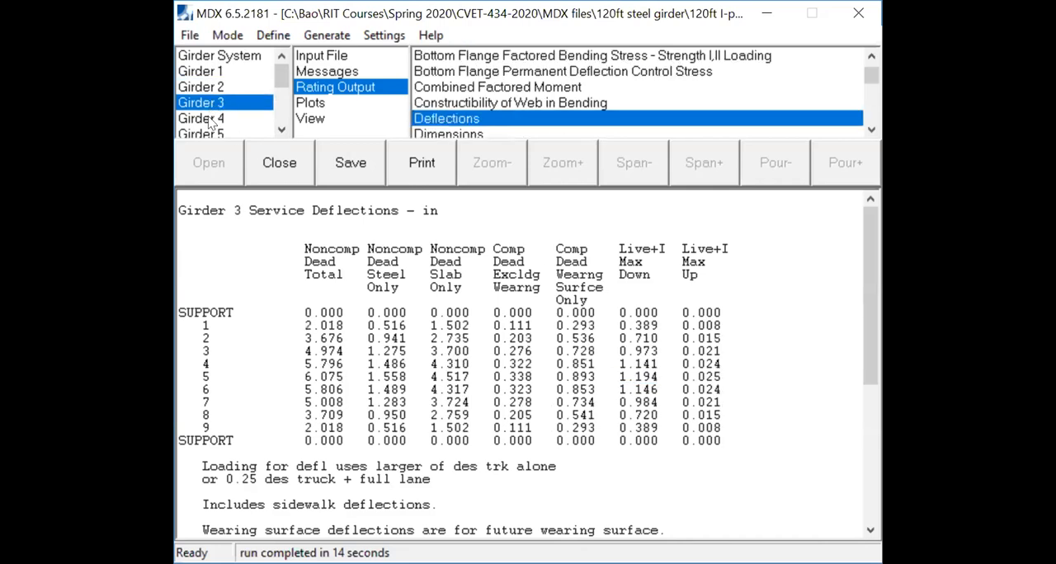
{"action": "left_click", "coordinate": [211, 120]}
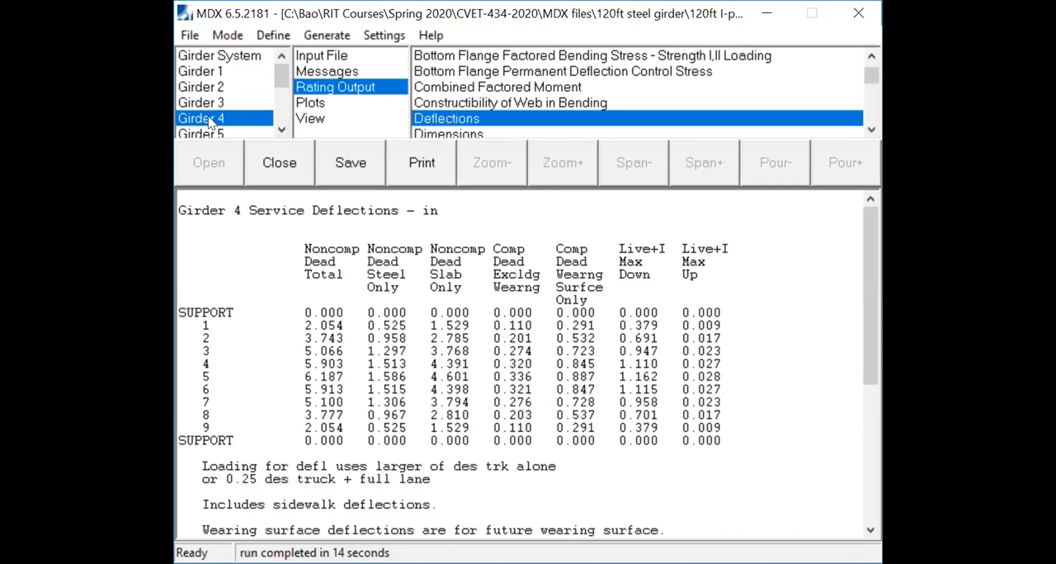
{"action": "left_click", "coordinate": [223, 135]}
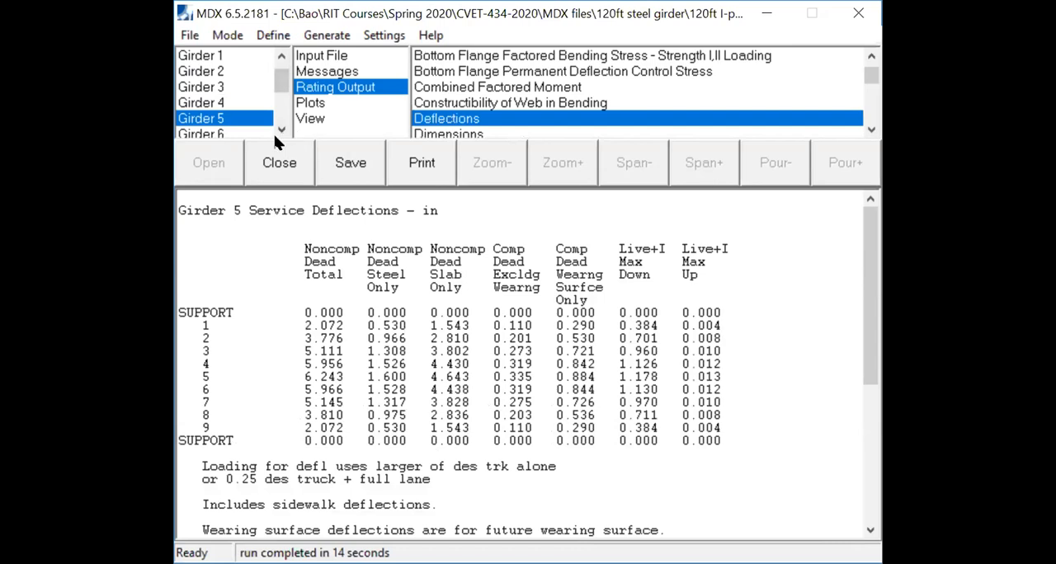
{"action": "left_click", "coordinate": [282, 130]}
{"action": "left_click", "coordinate": [228, 121]}
{"action": "left_click", "coordinate": [281, 129]}
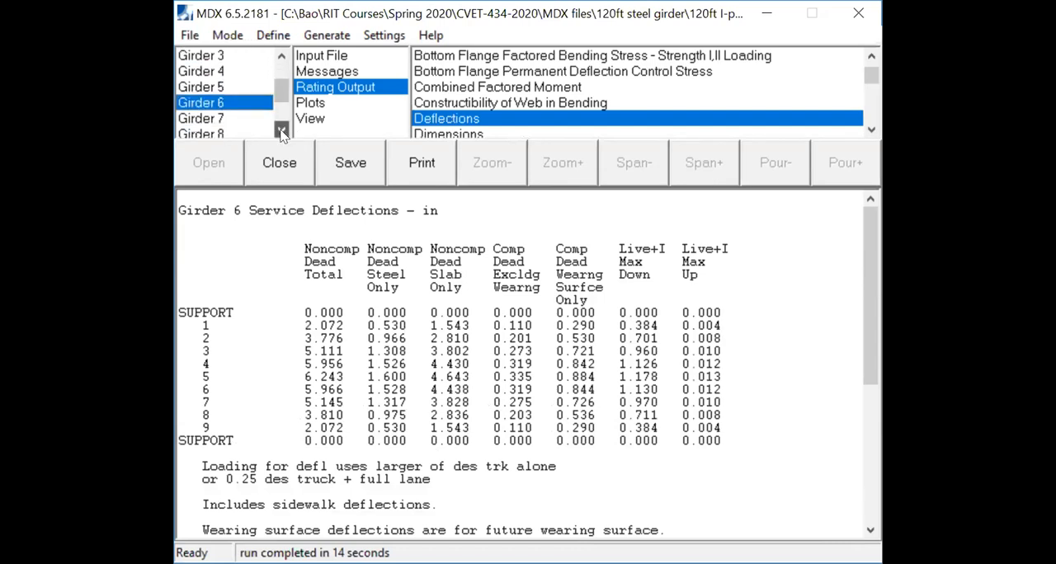
{"action": "left_click", "coordinate": [281, 130]}
{"action": "left_click", "coordinate": [216, 102]}
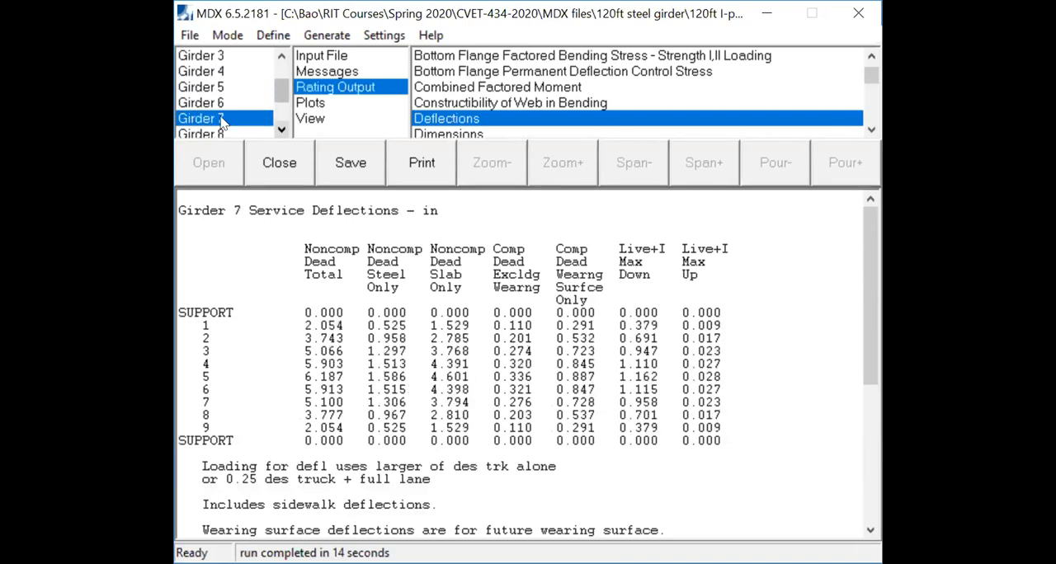
{"action": "left_click", "coordinate": [281, 130]}
{"action": "left_click", "coordinate": [282, 129]}
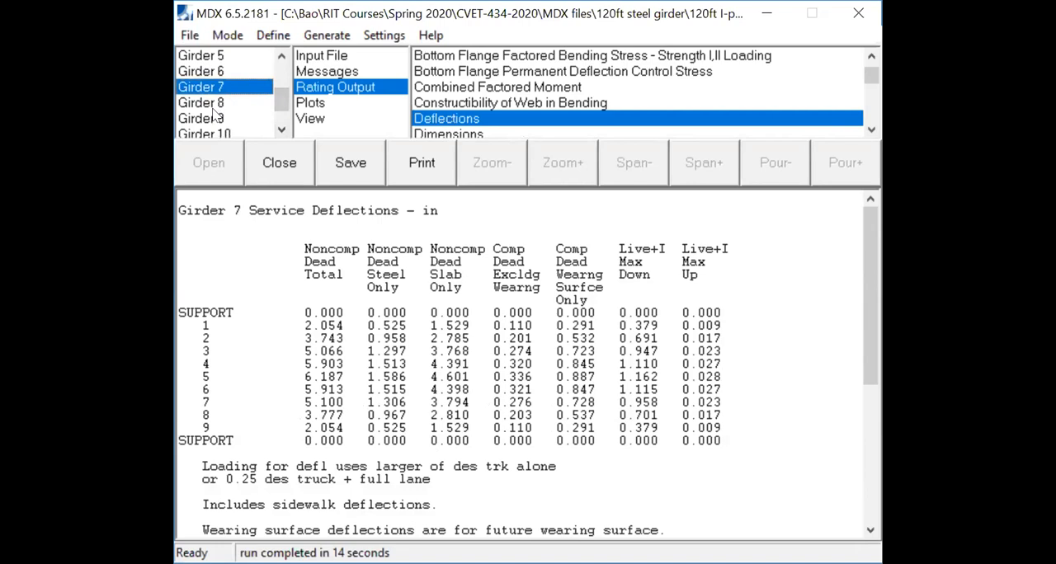
- Highlight the maximum downward live load deflection at tenth point 5 for Girders 8, 9 and 10 in turn
{"action": "left_click", "coordinate": [213, 107]}
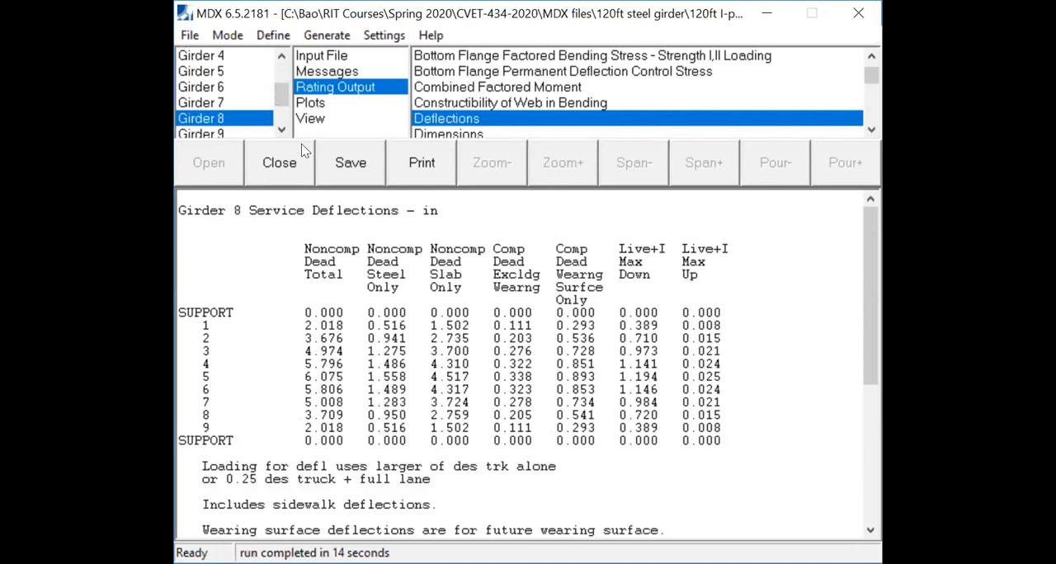
{"action": "left_click_drag", "start_coordinate": [664, 376], "coordinate": [619, 380]}
{"action": "left_click", "coordinate": [281, 130]}
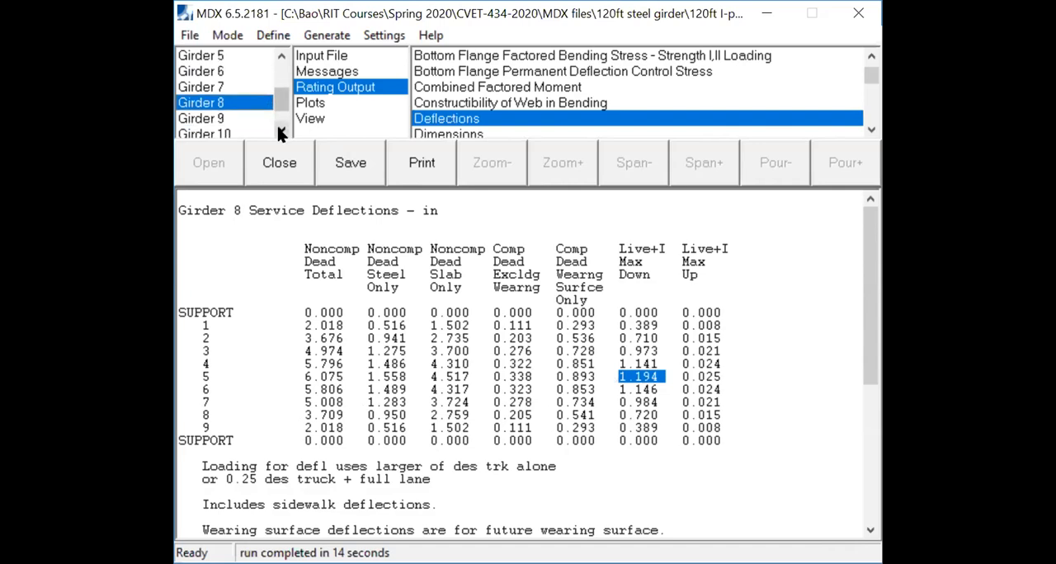
{"action": "left_click", "coordinate": [282, 129]}
{"action": "left_click", "coordinate": [212, 108]}
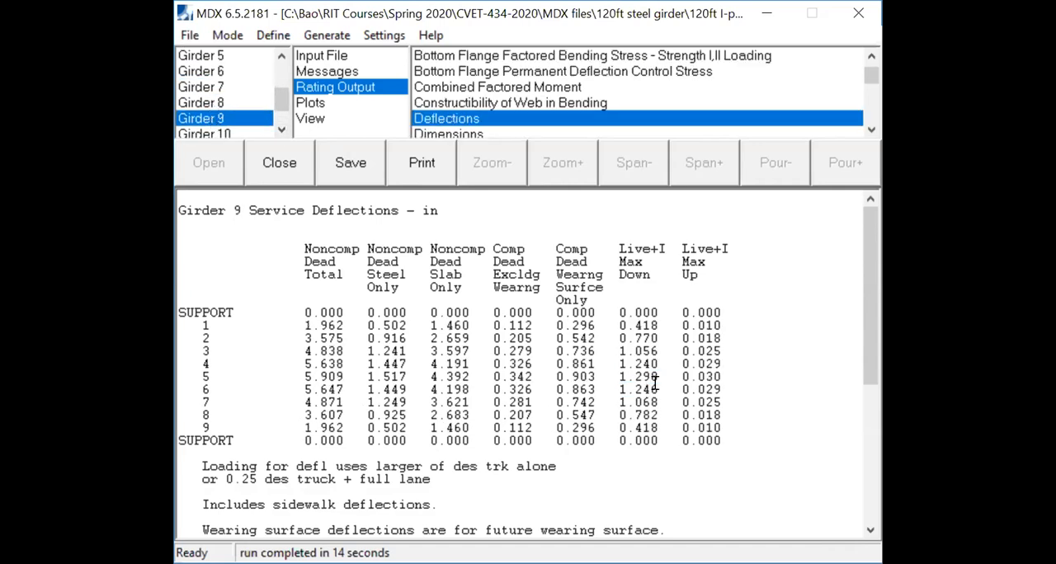
{"action": "left_click_drag", "start_coordinate": [657, 377], "coordinate": [605, 373]}
{"action": "left_click", "coordinate": [281, 130]}
{"action": "left_click", "coordinate": [224, 120]}
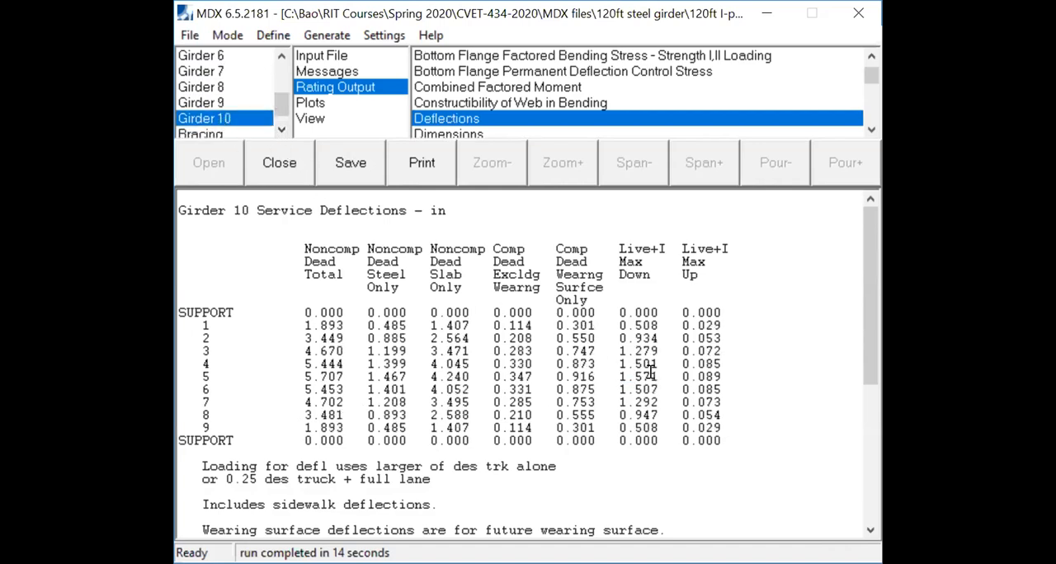
{"action": "left_click_drag", "start_coordinate": [656, 374], "coordinate": [620, 375]}
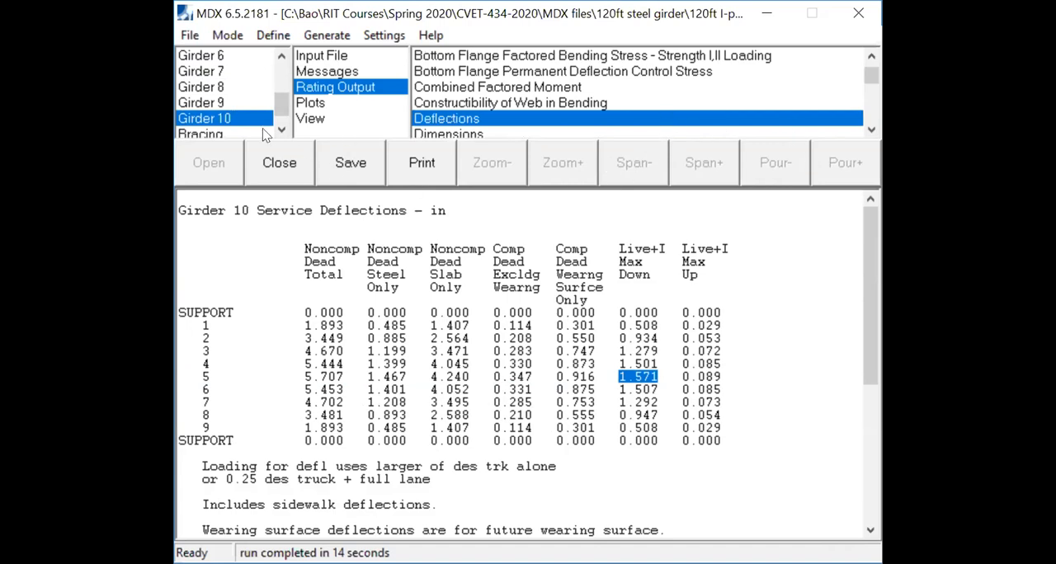
- Open the girder system's analysis output and view the geometry report of Girder 1
{"action": "scroll", "coordinate": [264, 123], "scroll_direction": "up", "scroll_amount": 3}
{"action": "left_click", "coordinate": [230, 57]}
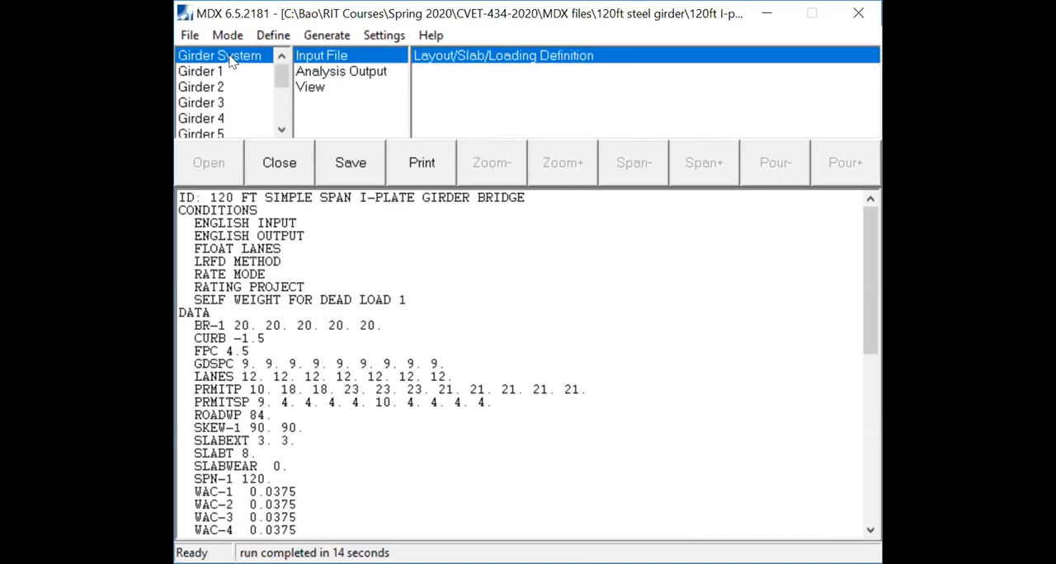
{"action": "left_click", "coordinate": [364, 73]}
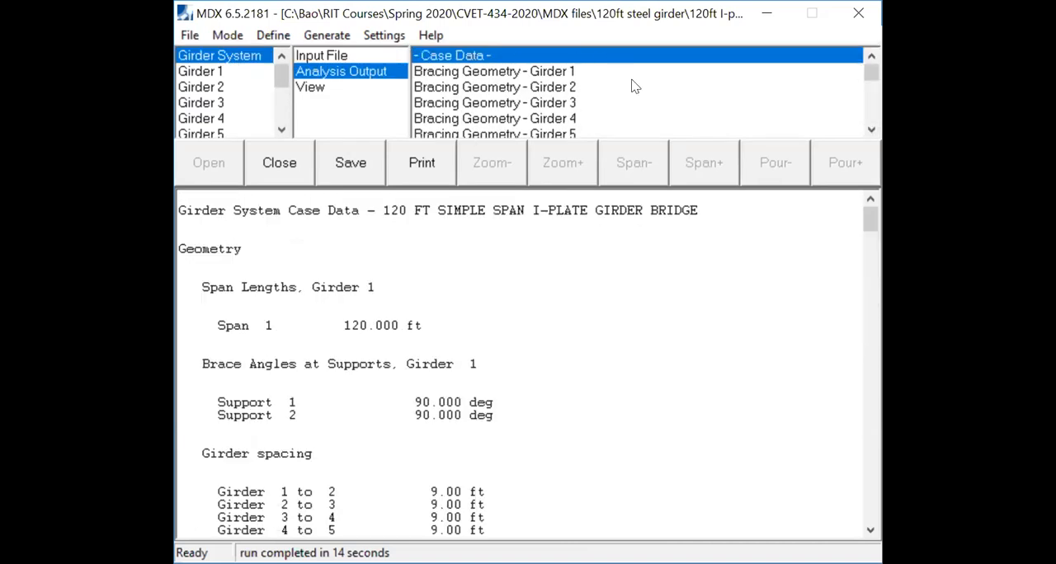
{"action": "scroll", "coordinate": [635, 87], "scroll_direction": "down", "scroll_amount": 5}
{"action": "scroll", "coordinate": [632, 95], "scroll_direction": "down", "scroll_amount": 5}
{"action": "scroll", "coordinate": [632, 95], "scroll_direction": "up", "scroll_amount": 10}
{"action": "scroll", "coordinate": [632, 96], "scroll_direction": "down", "scroll_amount": 15}
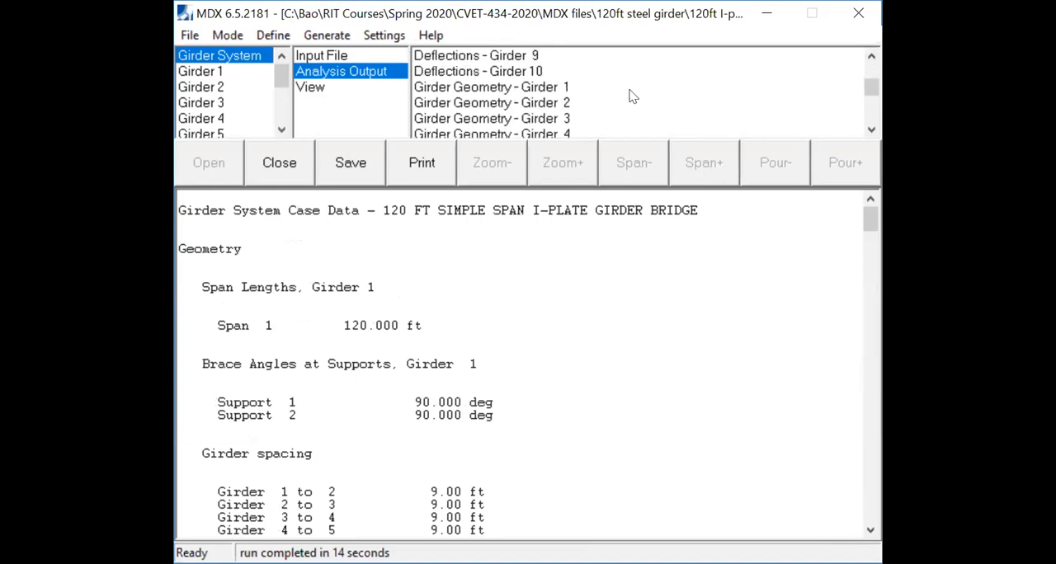
{"action": "left_click", "coordinate": [511, 89]}
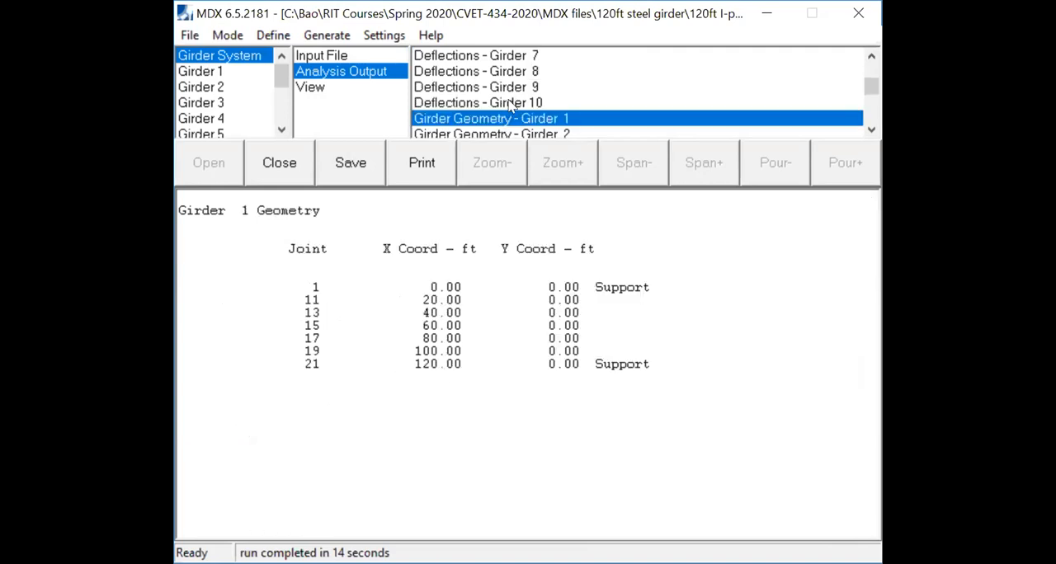
- Review the girder system's analysis deflection reports for Girders 10, 8, 4 and 1
{"action": "left_click", "coordinate": [530, 103]}
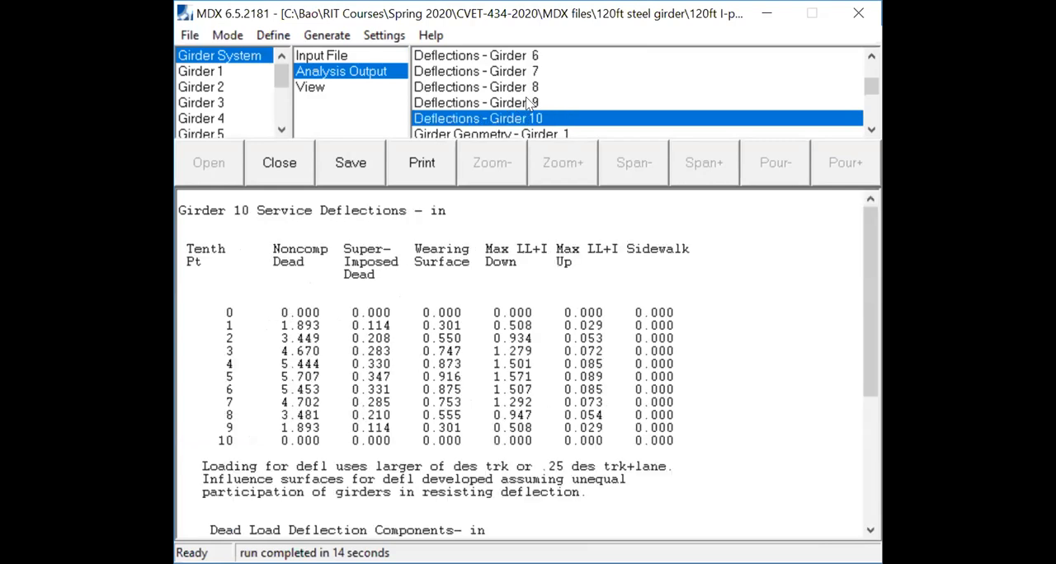
{"action": "left_click", "coordinate": [526, 86]}
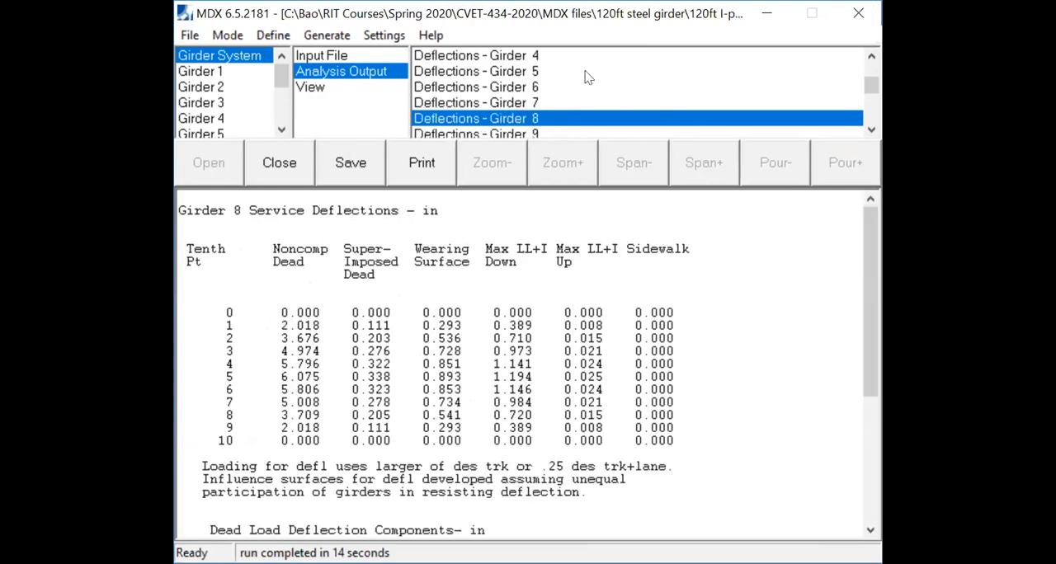
{"action": "left_click", "coordinate": [518, 56]}
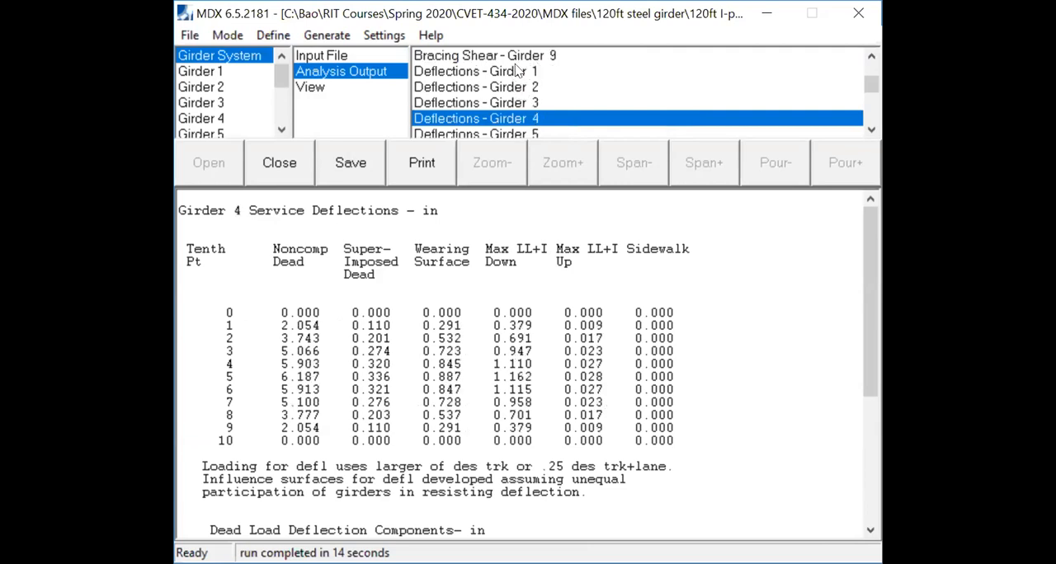
{"action": "left_click", "coordinate": [517, 73]}
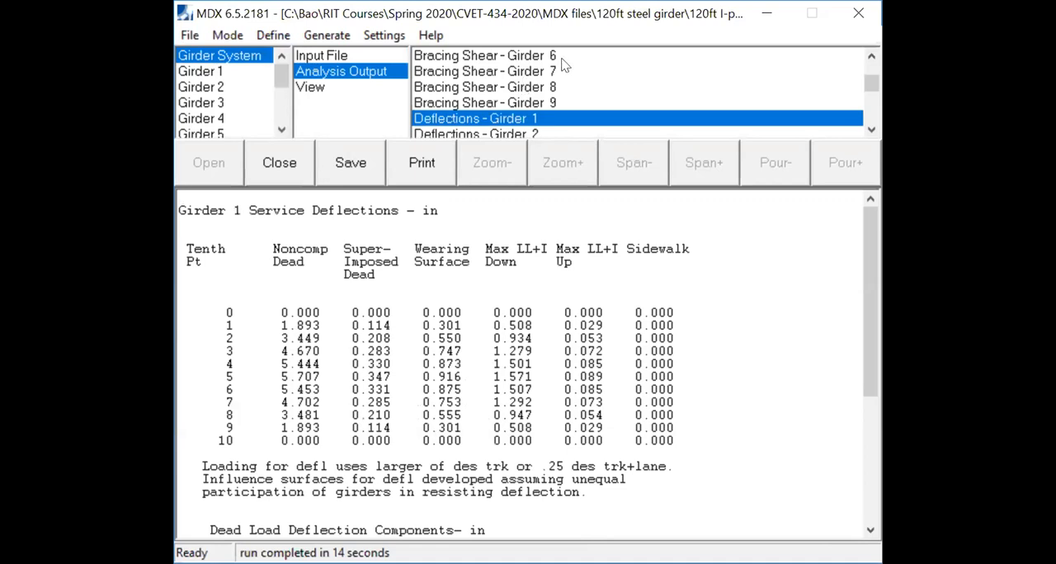
- View the girder system's layout, slab and loading input file, followed by Girder 1's input definition
{"action": "scroll", "coordinate": [566, 74], "scroll_direction": "down", "scroll_amount": 10}
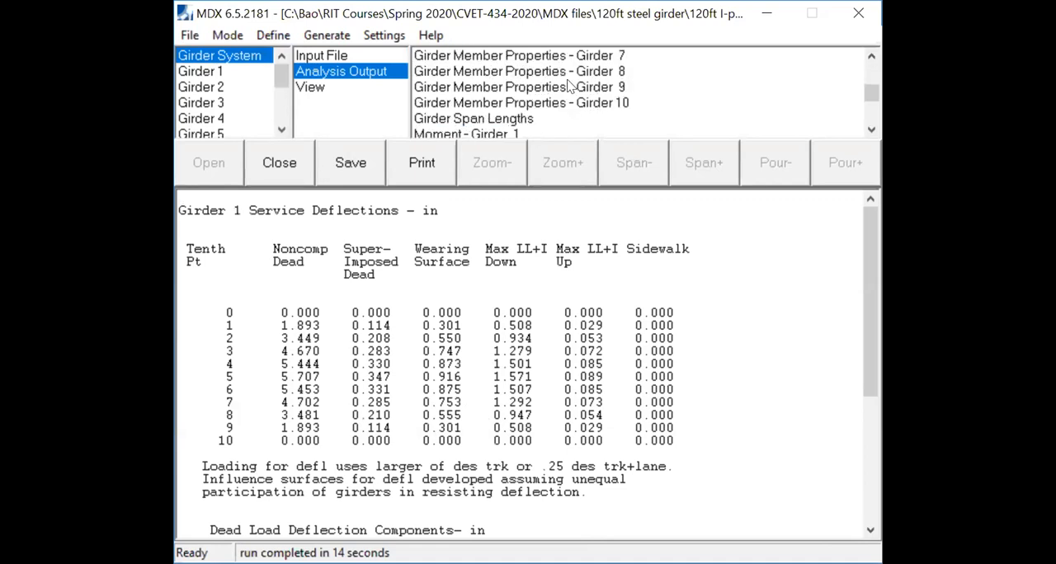
{"action": "scroll", "coordinate": [568, 86], "scroll_direction": "down", "scroll_amount": 20}
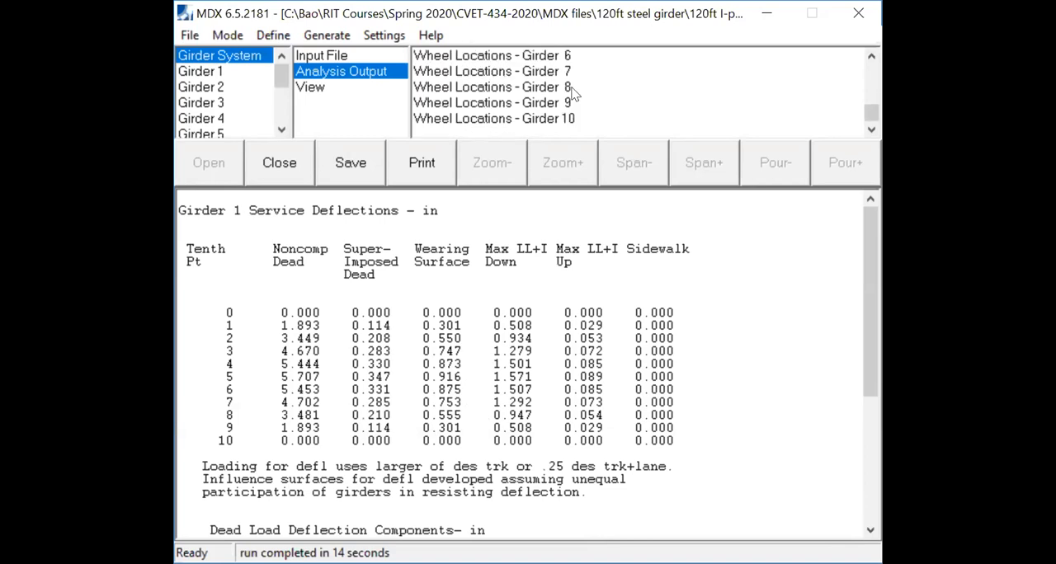
{"action": "left_click", "coordinate": [342, 58]}
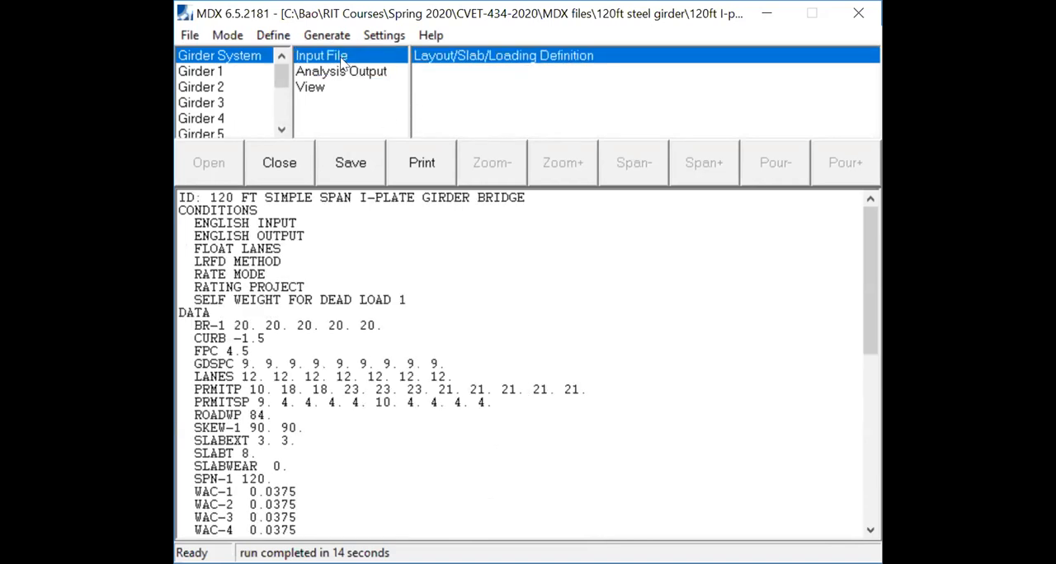
{"action": "left_click", "coordinate": [214, 73]}
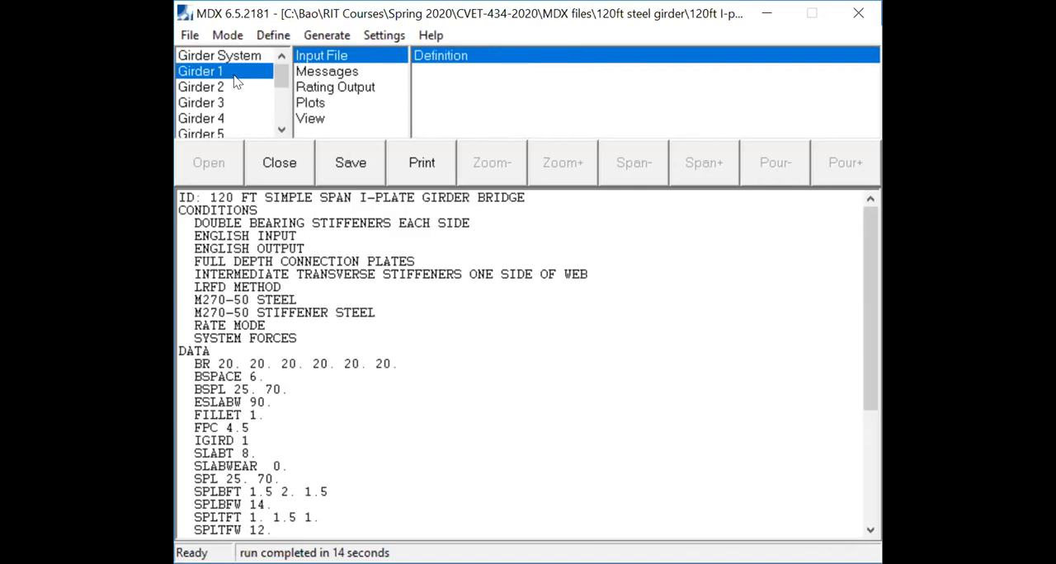
- View Girder 1's rating warning messages, followed by its rating output case data and the list of available rating reports
{"action": "left_click", "coordinate": [351, 75]}
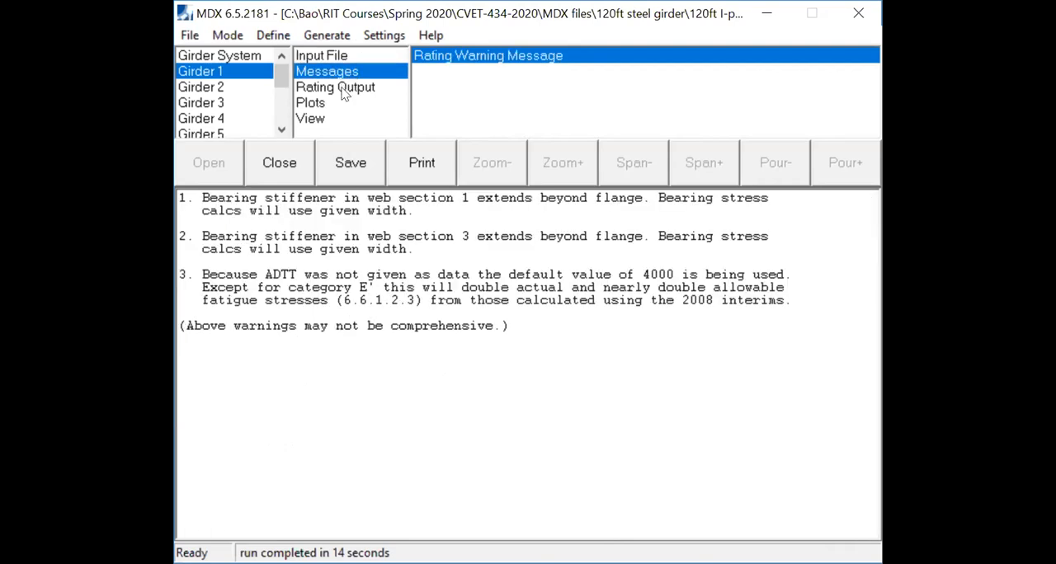
{"action": "left_click", "coordinate": [345, 89]}
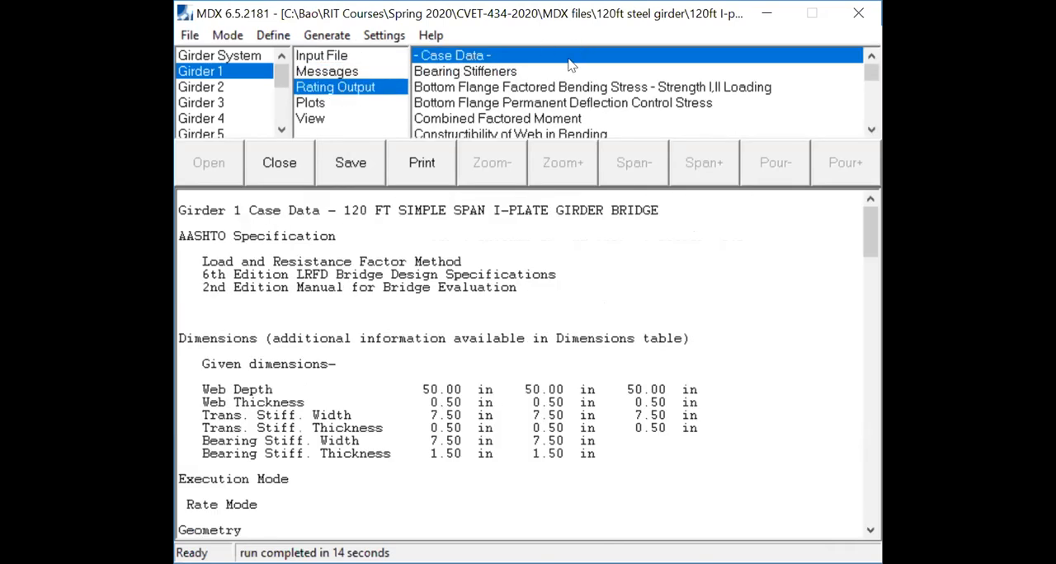
{"action": "scroll", "coordinate": [580, 103], "scroll_direction": "down", "scroll_amount": 5}
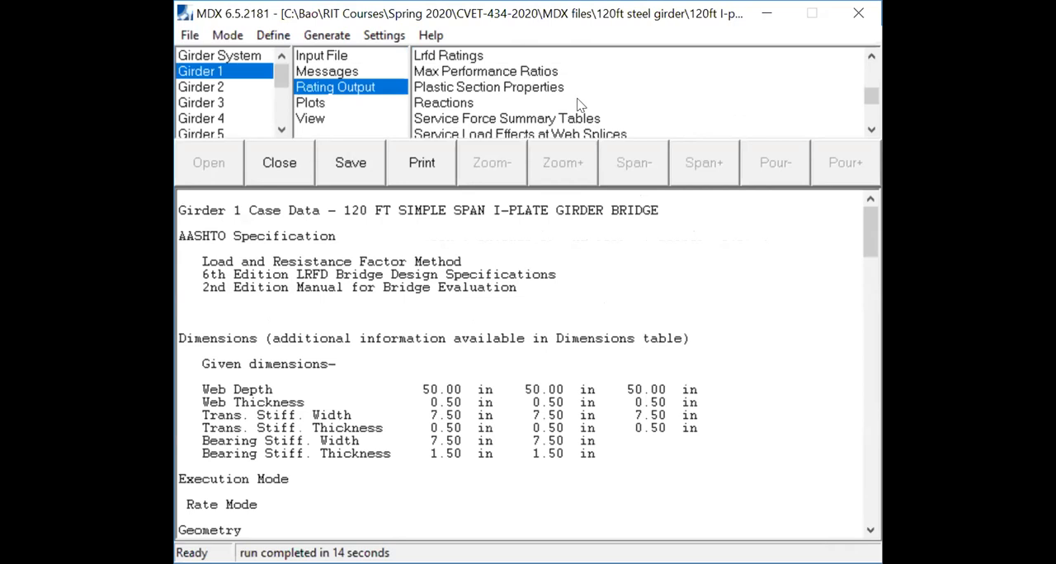
{"action": "scroll", "coordinate": [580, 103], "scroll_direction": "up", "scroll_amount": 5}
{"action": "scroll", "coordinate": [577, 103], "scroll_direction": "down", "scroll_amount": 5}
{"action": "scroll", "coordinate": [566, 105], "scroll_direction": "down", "scroll_amount": 3}
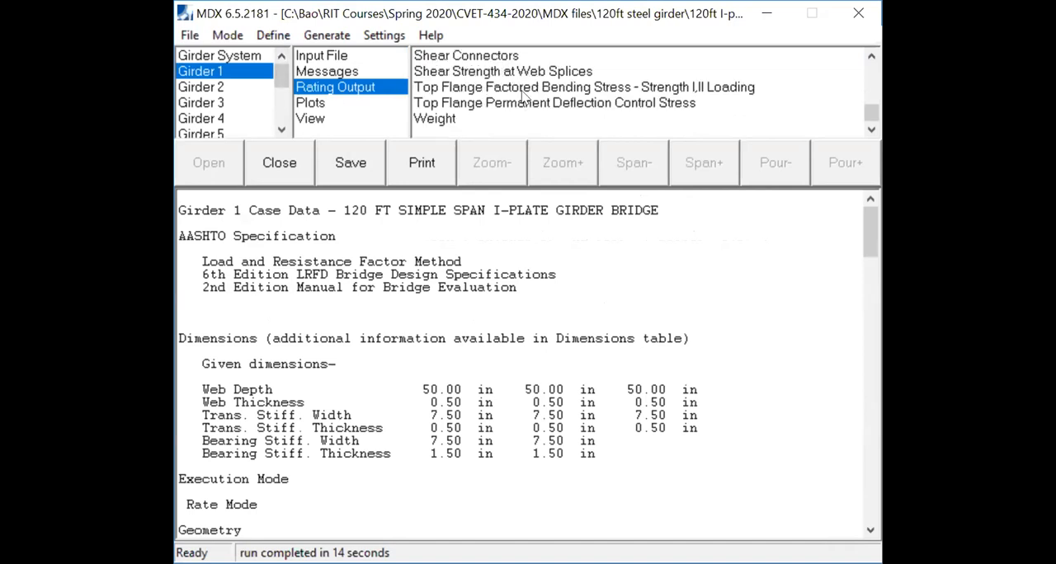
{"action": "scroll", "coordinate": [527, 98], "scroll_direction": "up", "scroll_amount": 3}
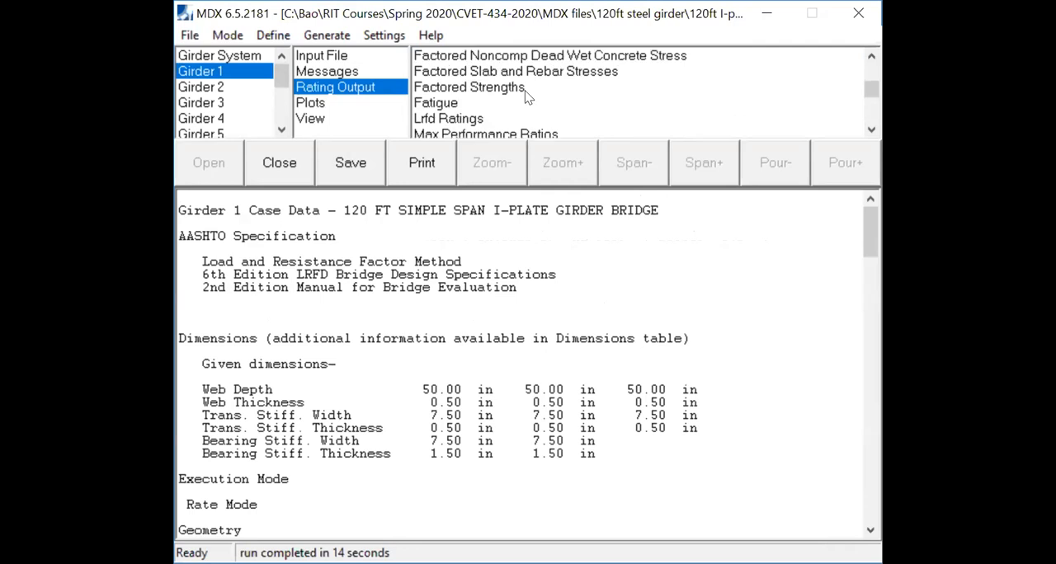
{"action": "scroll", "coordinate": [528, 97], "scroll_direction": "up", "scroll_amount": 3}
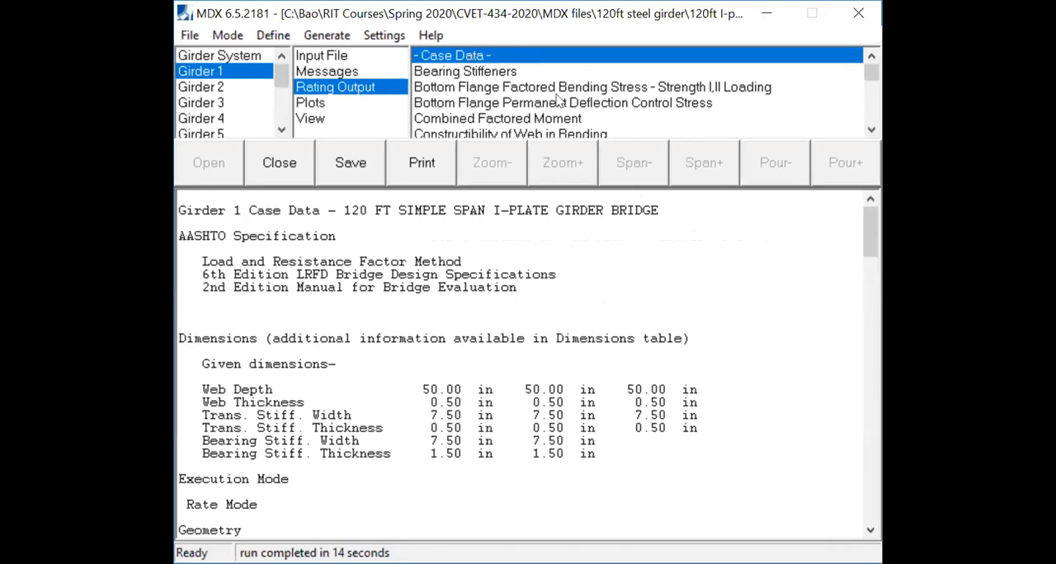
- View Girder 1's factored reactions report, followed by its shear strength at web splices
{"action": "scroll", "coordinate": [557, 99], "scroll_direction": "down", "scroll_amount": 5}
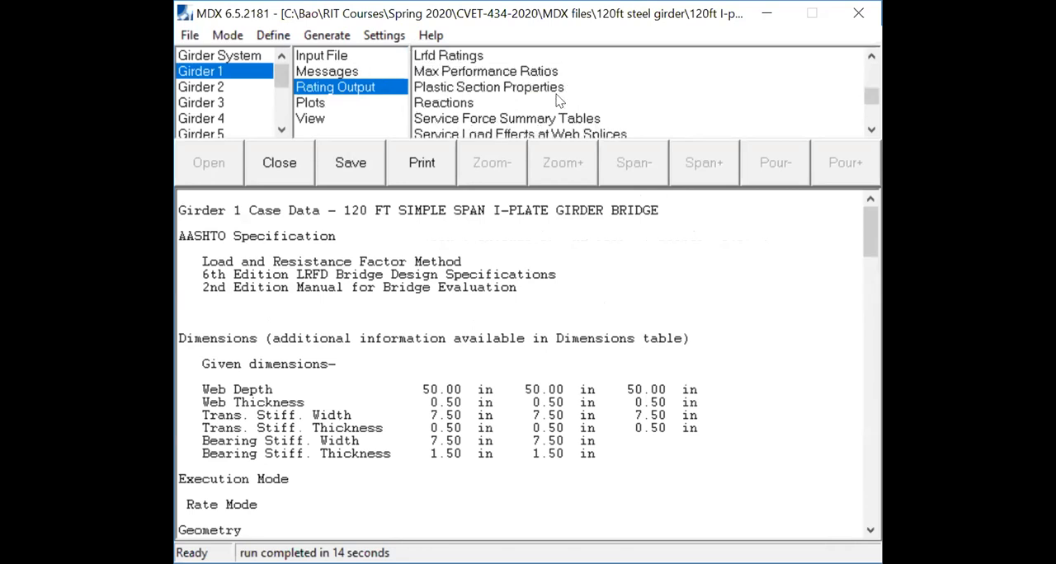
{"action": "left_click", "coordinate": [453, 107]}
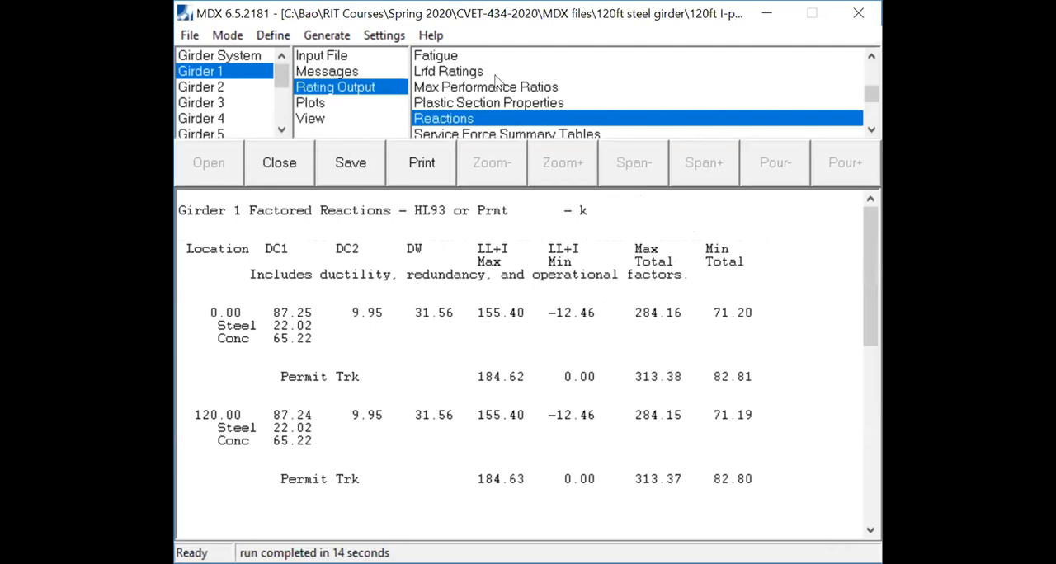
{"action": "scroll", "coordinate": [527, 95], "scroll_direction": "down", "scroll_amount": 3}
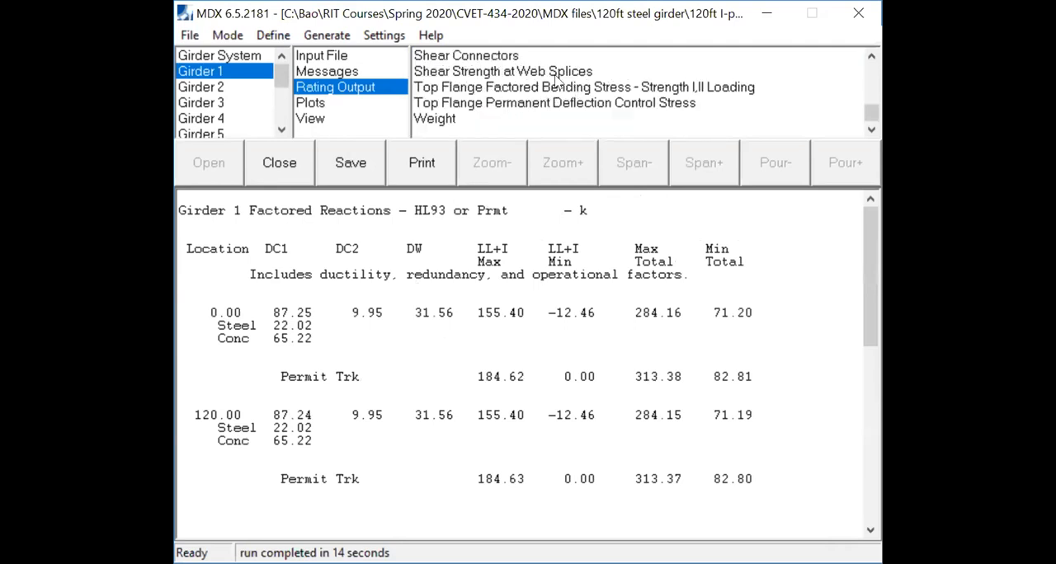
{"action": "left_click", "coordinate": [516, 73]}
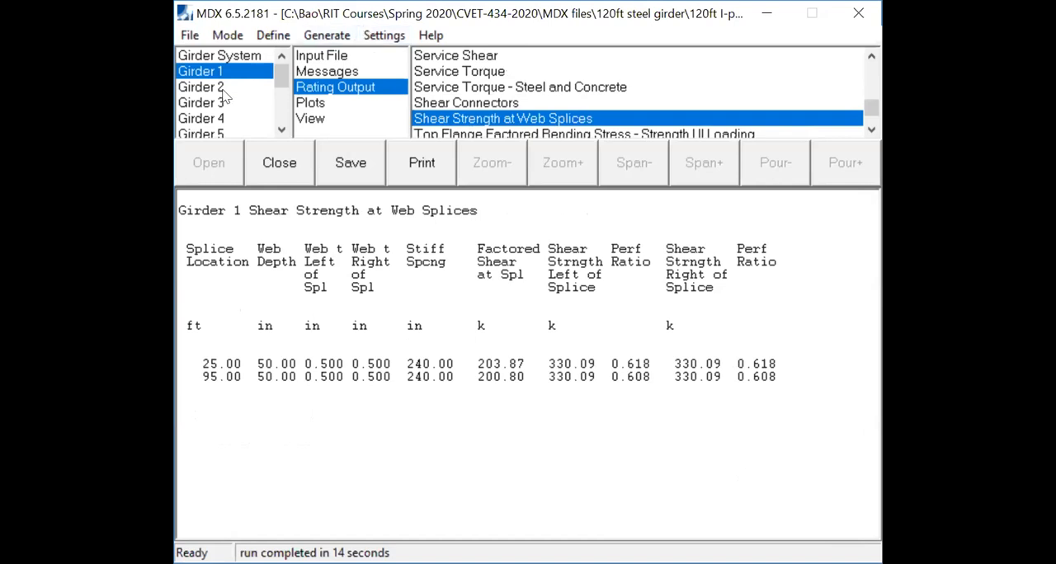
- Review Girder 1's maximum performance ratios in the rating output
{"action": "scroll", "coordinate": [596, 113], "scroll_direction": "up", "scroll_amount": 4}
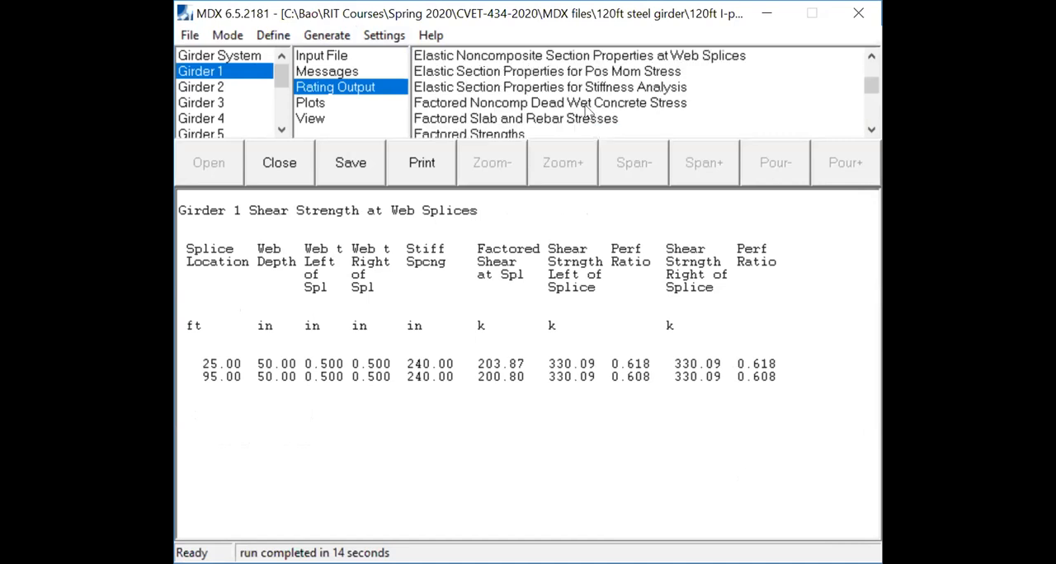
{"action": "scroll", "coordinate": [597, 113], "scroll_direction": "down", "scroll_amount": 4}
{"action": "scroll", "coordinate": [589, 113], "scroll_direction": "up", "scroll_amount": 8}
{"action": "scroll", "coordinate": [587, 113], "scroll_direction": "down", "scroll_amount": 3}
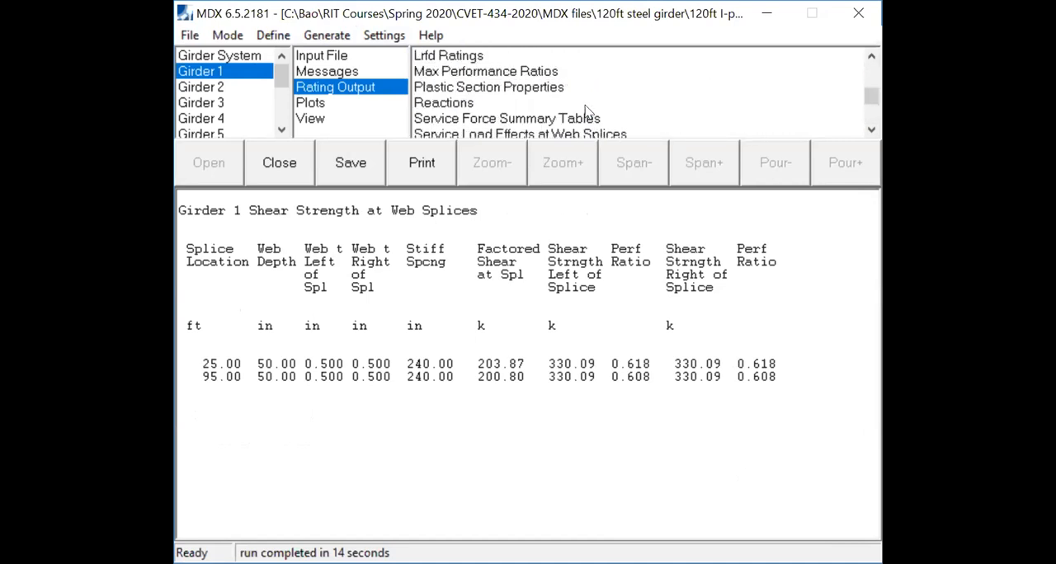
{"action": "left_click", "coordinate": [527, 72]}
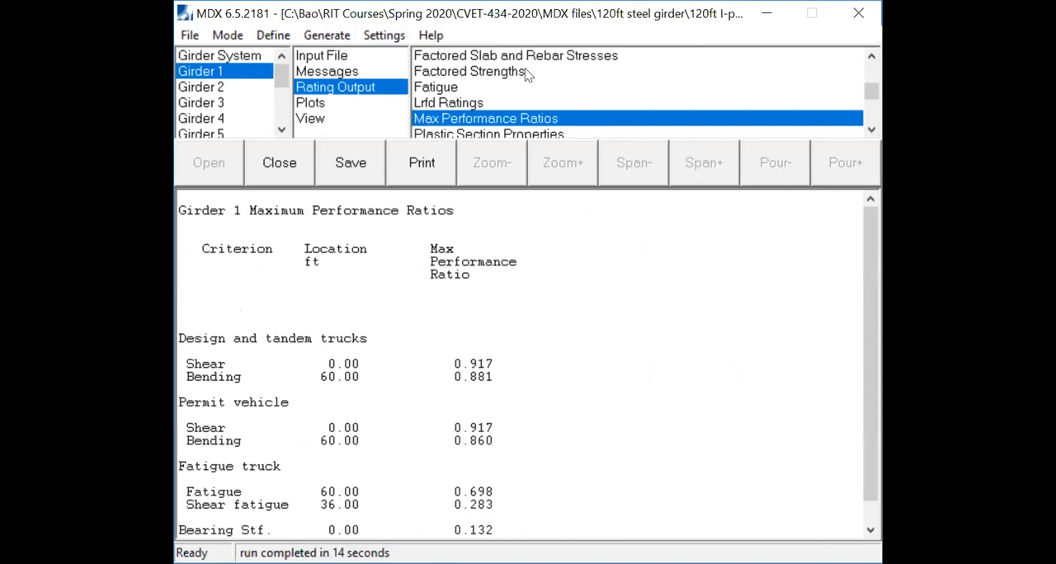
{"action": "scroll", "coordinate": [563, 95], "scroll_direction": "down", "scroll_amount": 3}
{"action": "scroll", "coordinate": [562, 95], "scroll_direction": "up", "scroll_amount": 8}
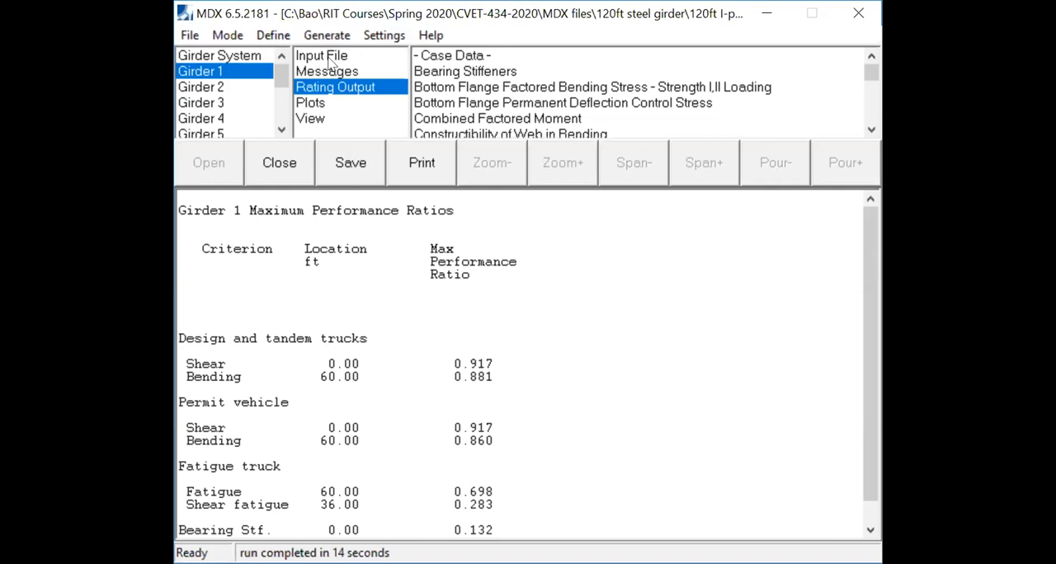
- Return to the girder system and display its 2D plan view
{"action": "left_click", "coordinate": [246, 58]}
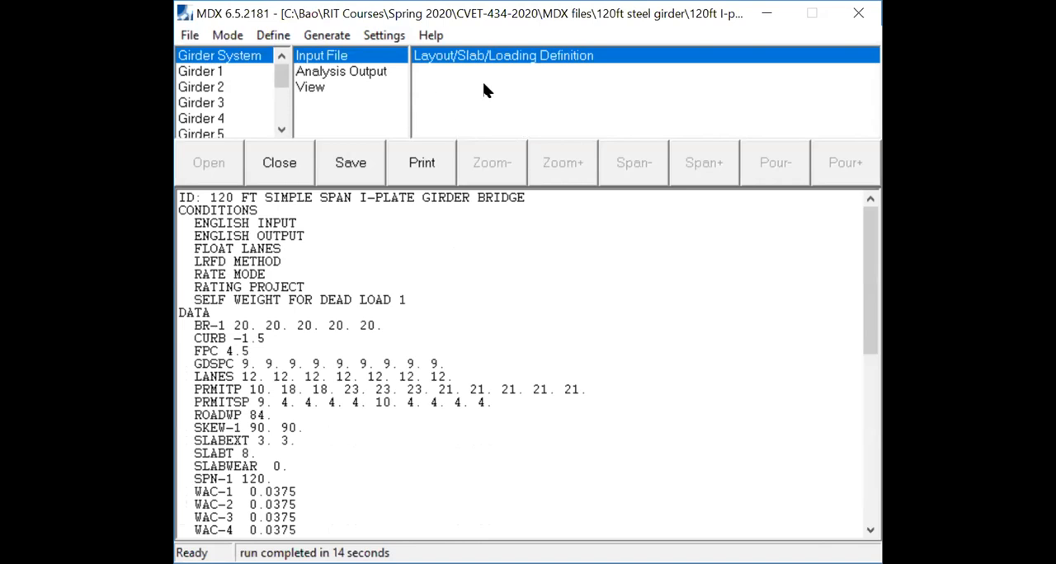
{"action": "left_click", "coordinate": [338, 87]}
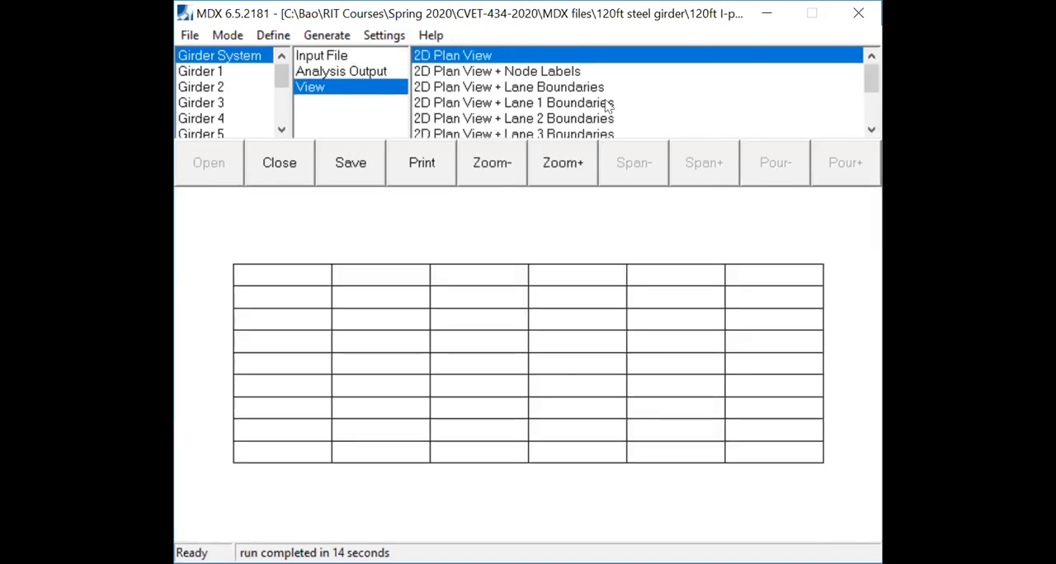